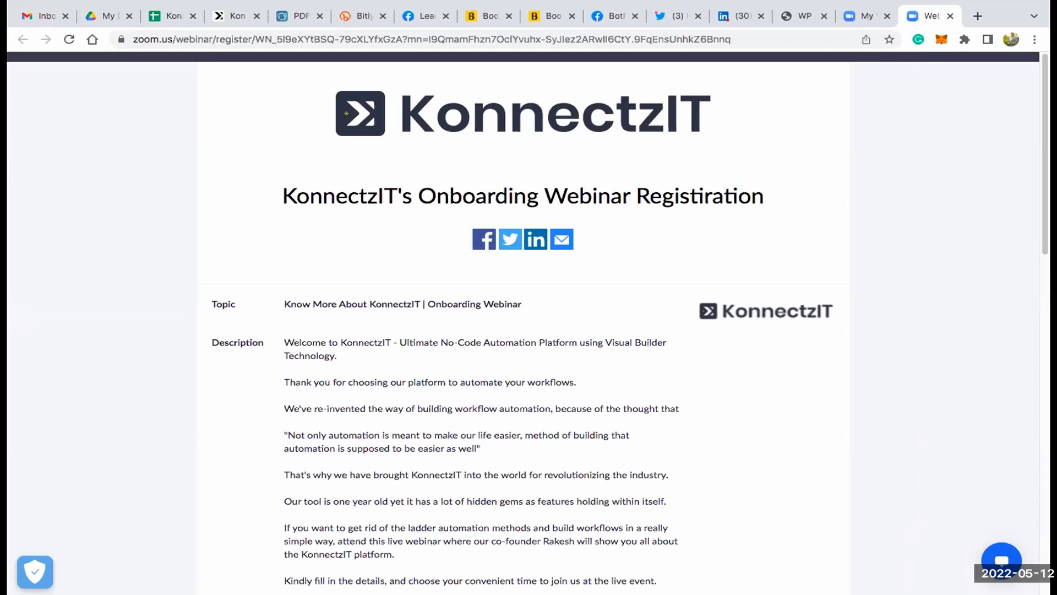
# - Switch to the browser tab showing the KonnectzIT login page
pyautogui.click(228, 42)
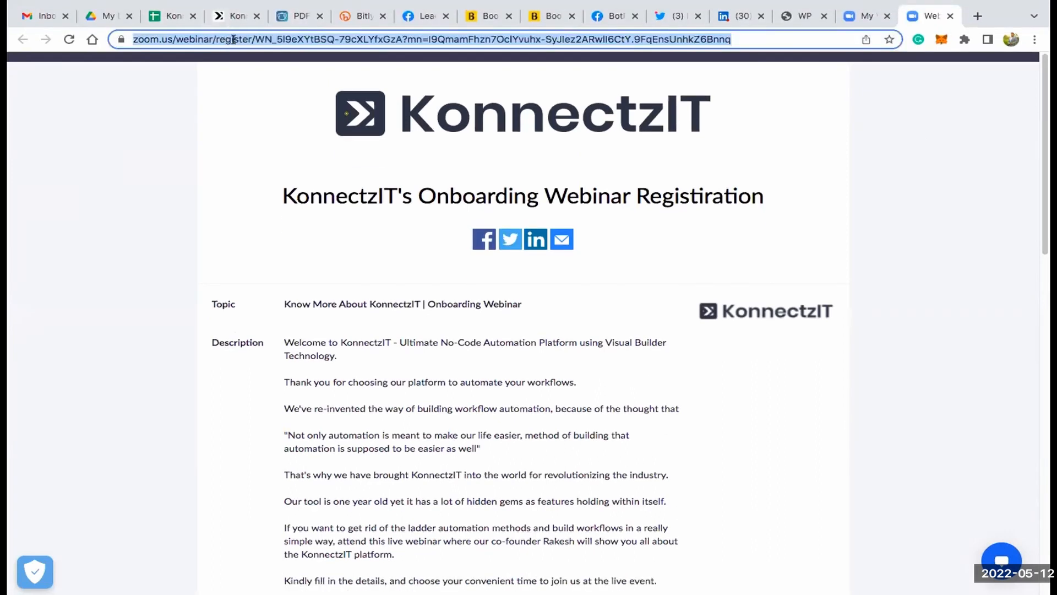
pyautogui.click(233, 18)
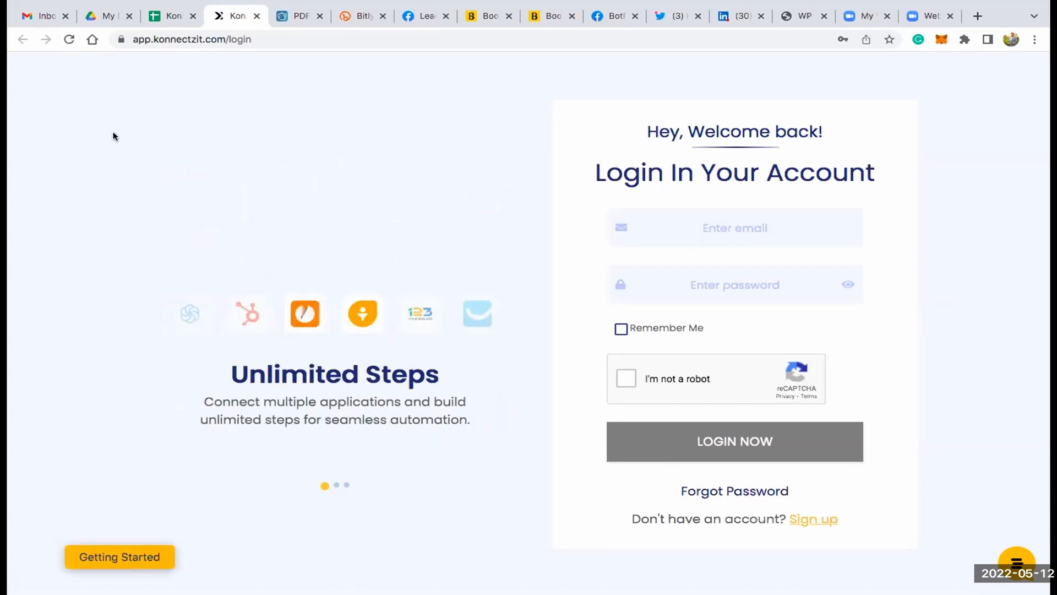
# - Open the account sign-up form, keep the prefilled email and complete the robot check
pyautogui.moveTo(379, 3)
pyautogui.click(809, 520)
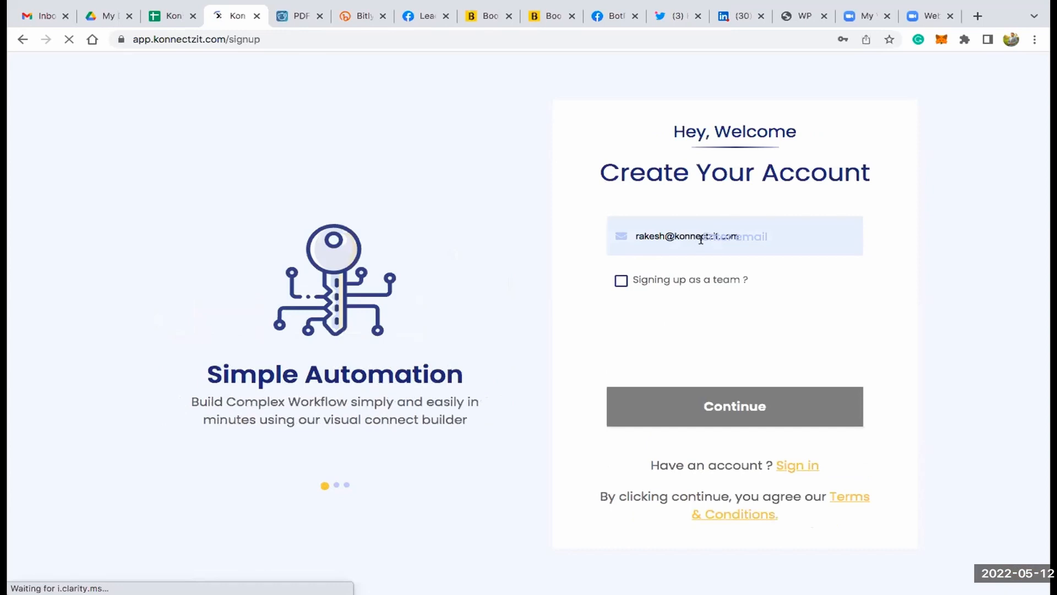
pyautogui.click(701, 237)
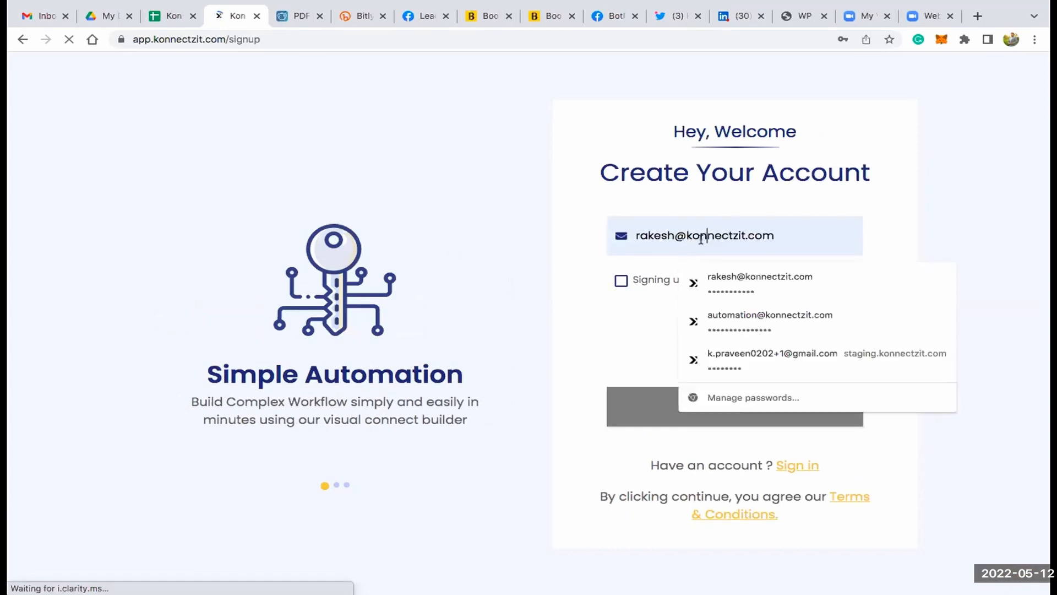
pyautogui.click(578, 273)
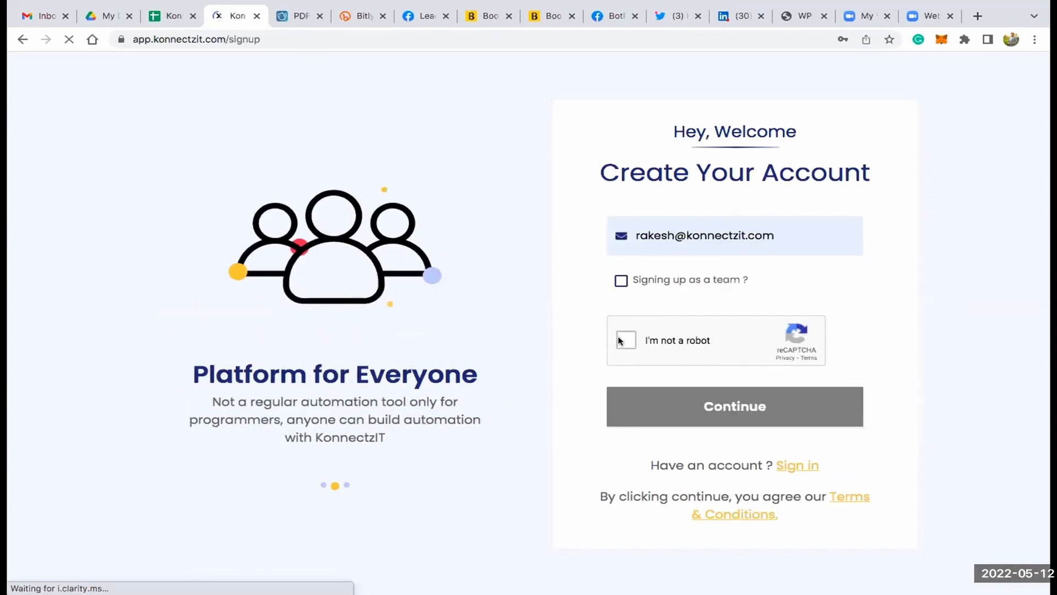
pyautogui.click(643, 343)
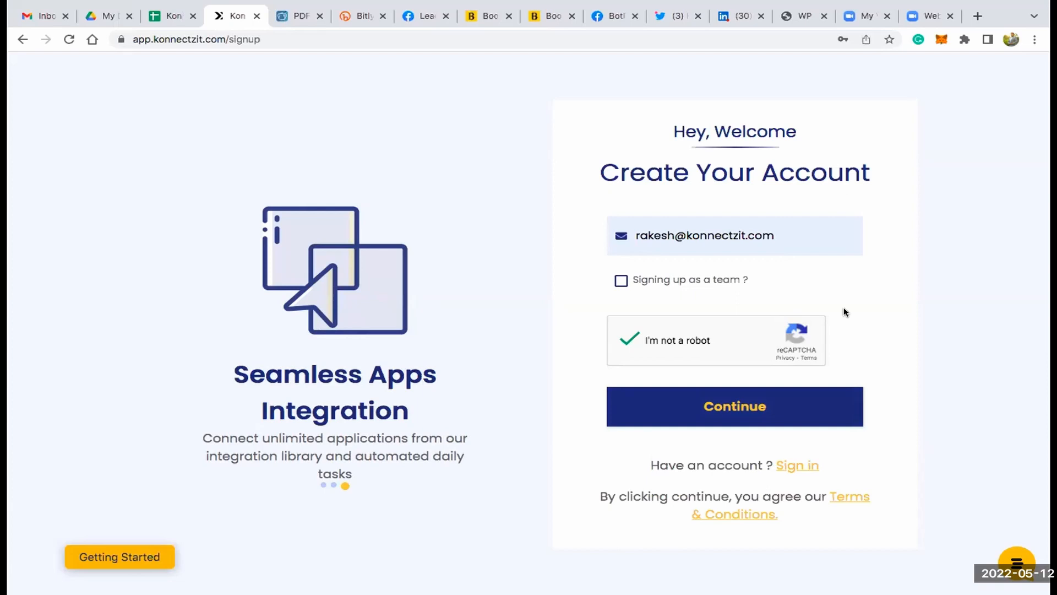
# - Return to the sign-in form and log in with the account email and saved password, completing the robot check
pyautogui.click(798, 466)
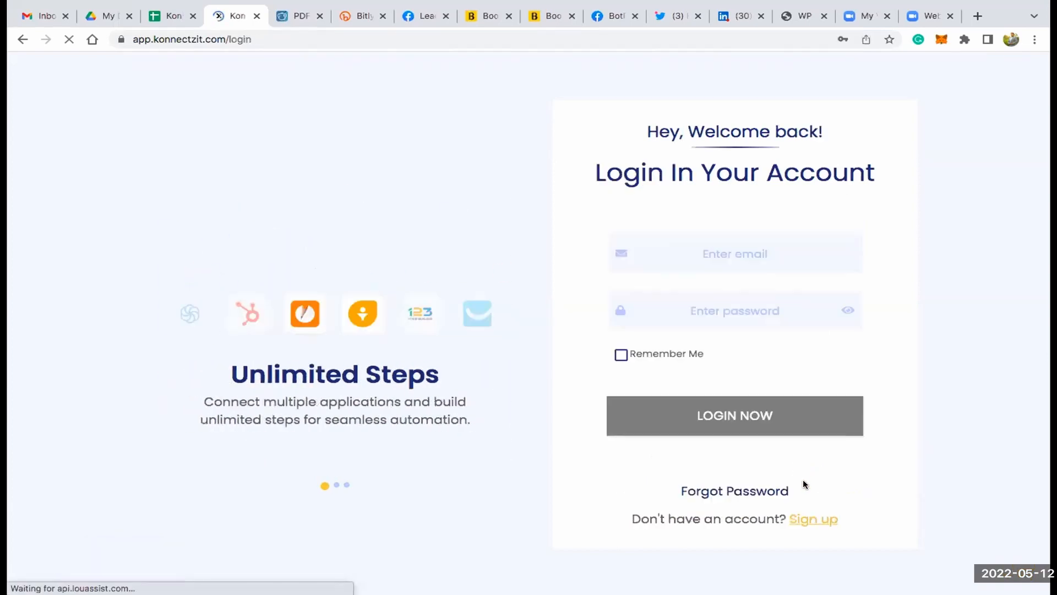
pyautogui.click(740, 248)
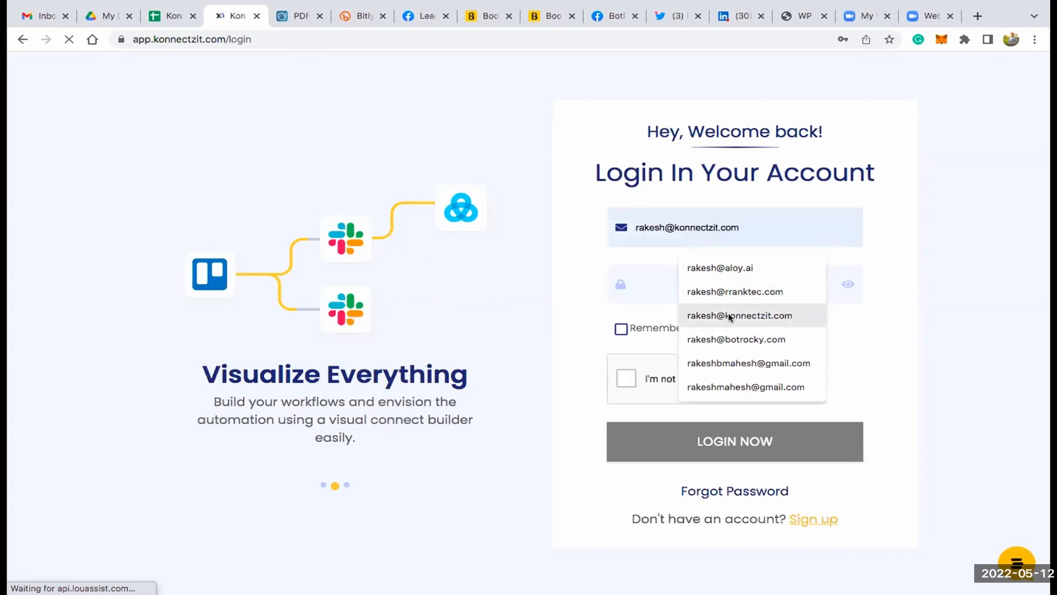
pyautogui.click(728, 317)
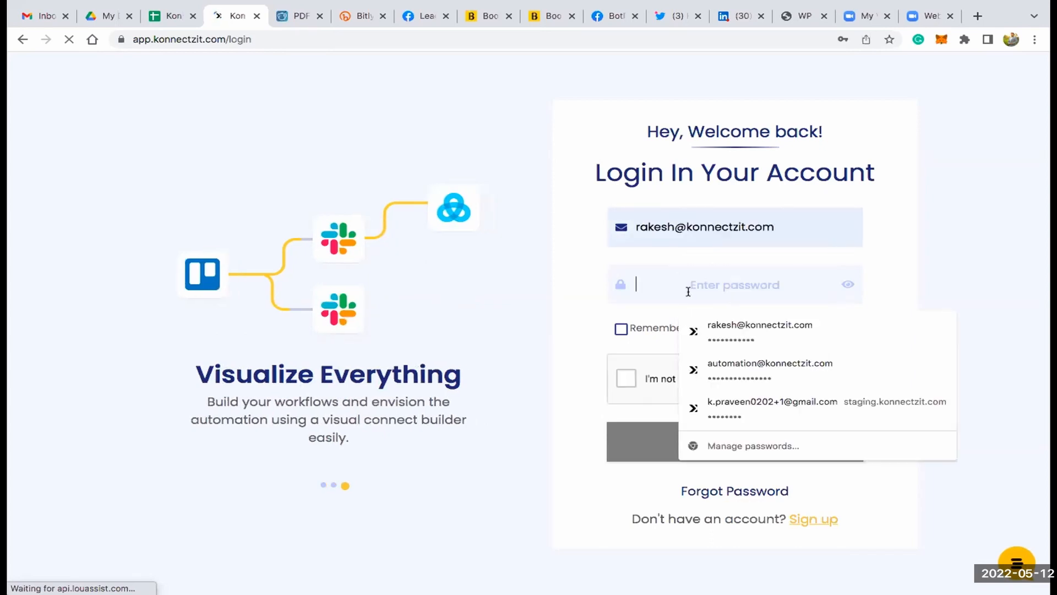
pyautogui.click(722, 328)
pyautogui.click(628, 377)
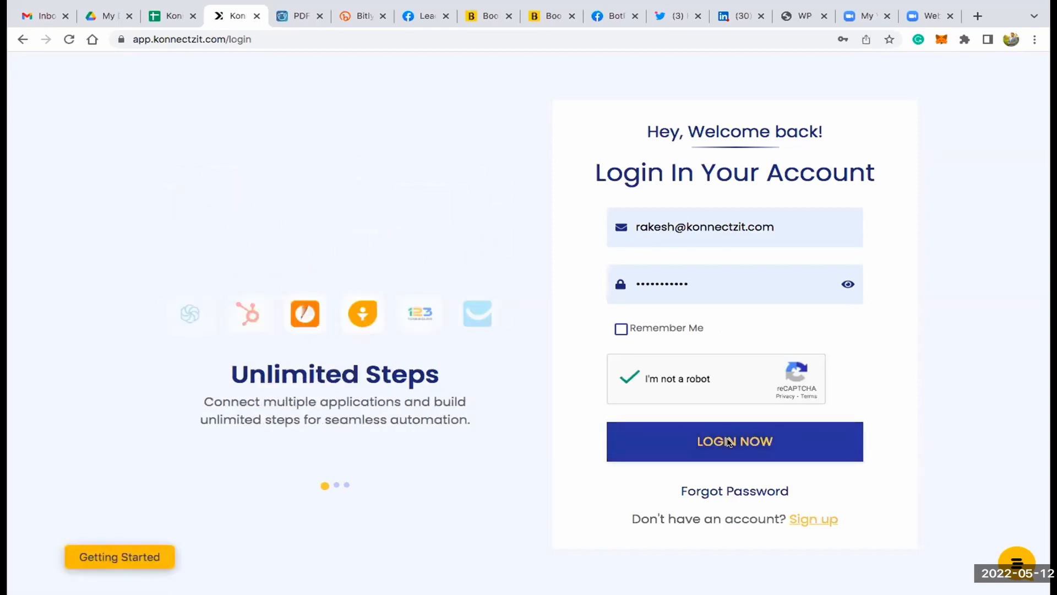
pyautogui.click(728, 441)
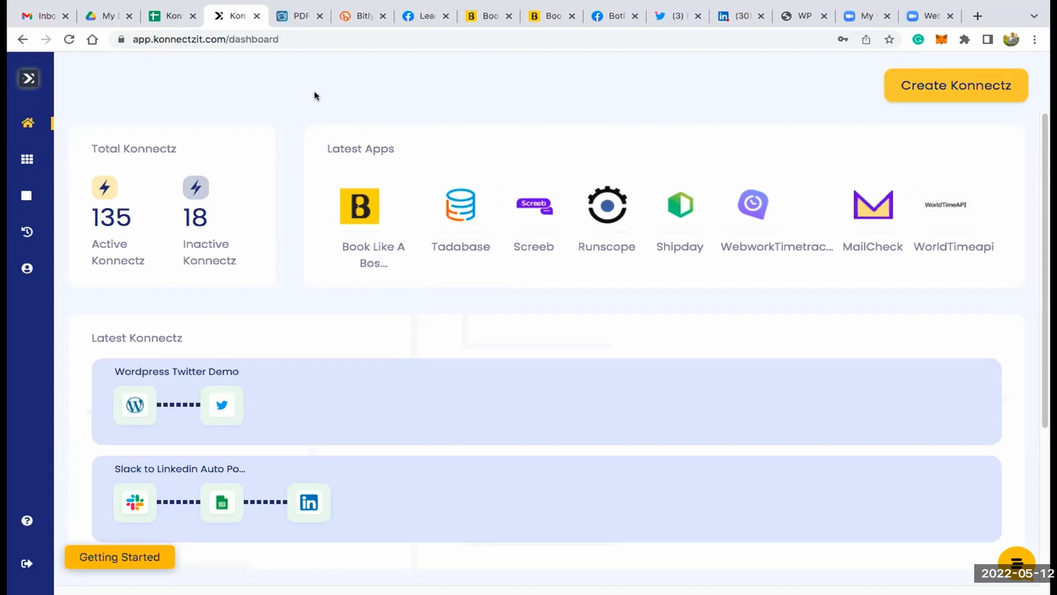
# - Review the active and inactive totals under Total Konnectz and the Latest Konnectz section on the dashboard
pyautogui.tripleClick(128, 148)
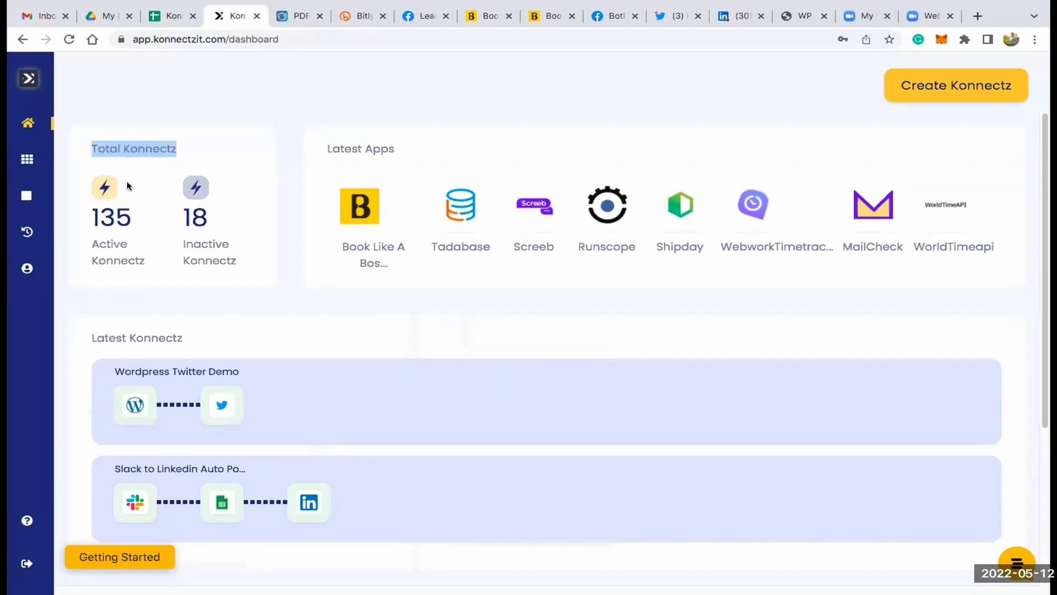
pyautogui.doubleClick(113, 219)
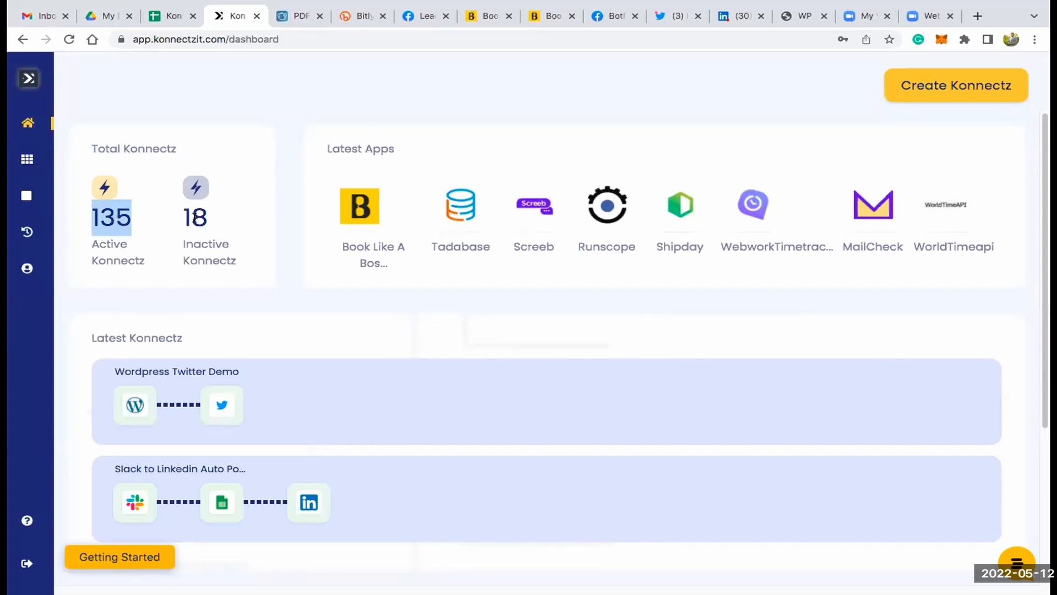
pyautogui.doubleClick(194, 219)
pyautogui.click(240, 219)
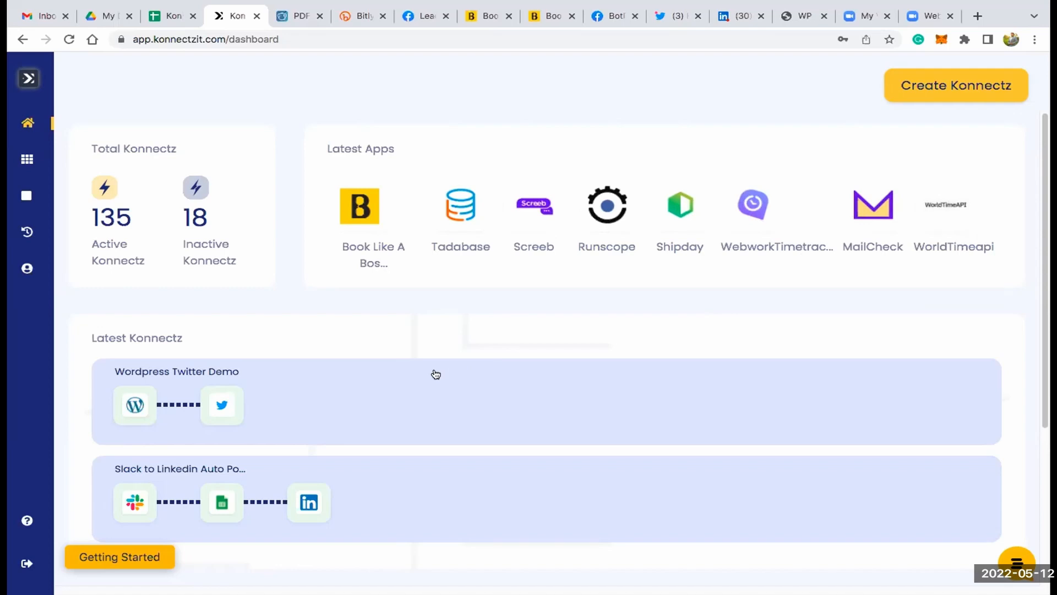
pyautogui.scroll(-2, 434, 373)
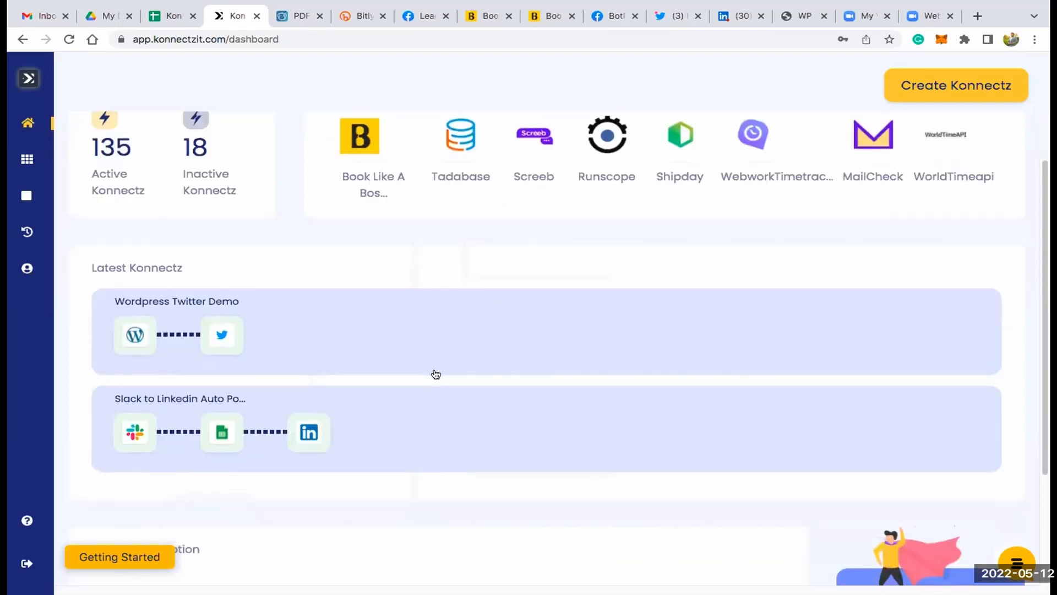
pyautogui.tripleClick(153, 267)
pyautogui.click(258, 266)
pyautogui.scroll(2, 636, 236)
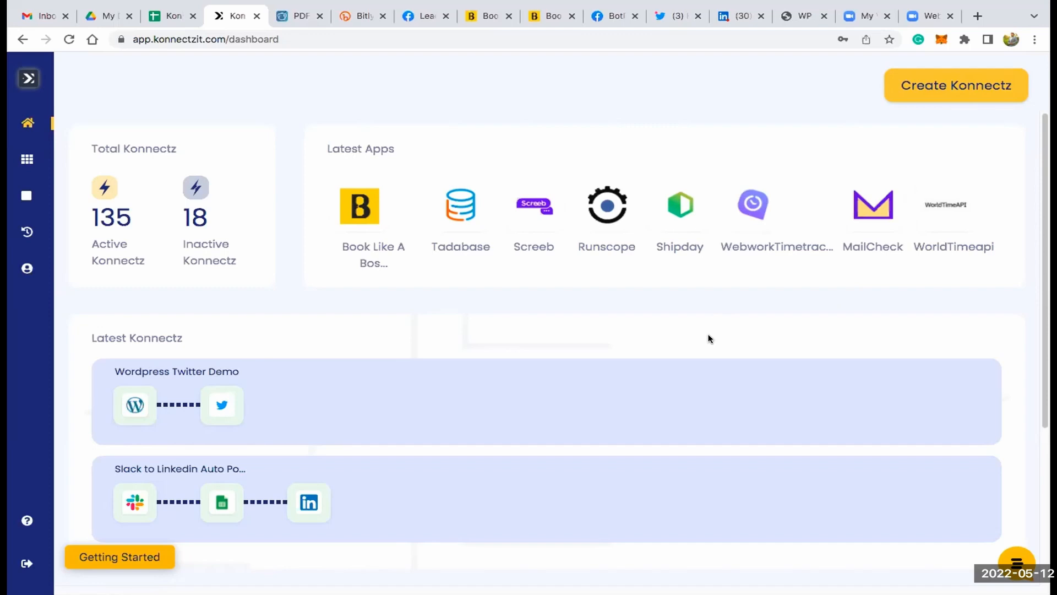
# - Examine the consumed and available task figures in the dashboard's Task Consumption section
pyautogui.scroll(-4, 709, 338)
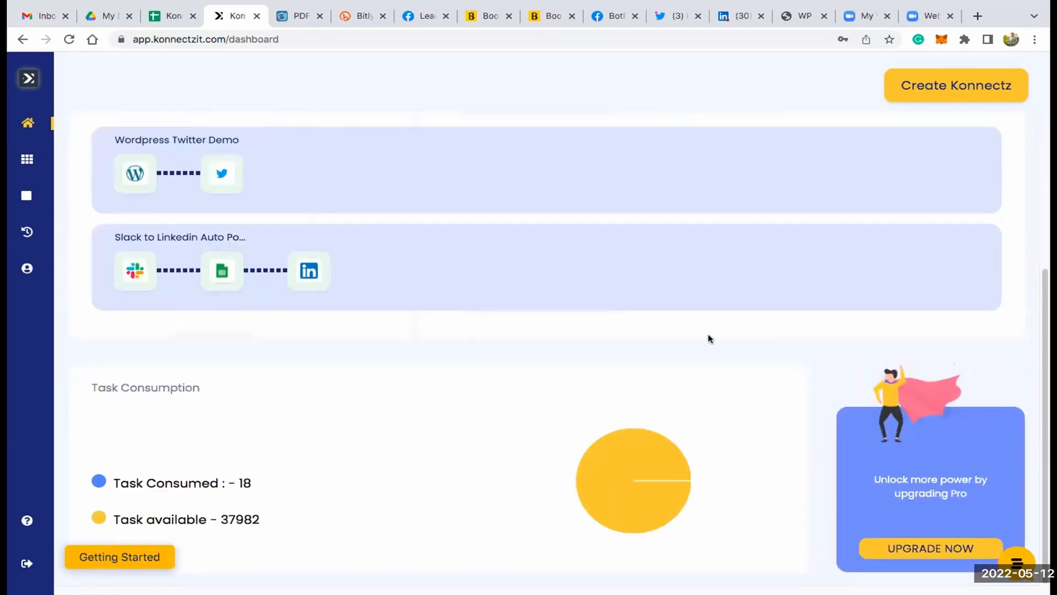
pyautogui.tripleClick(136, 387)
pyautogui.click(190, 441)
pyautogui.doubleClick(243, 477)
pyautogui.click(303, 466)
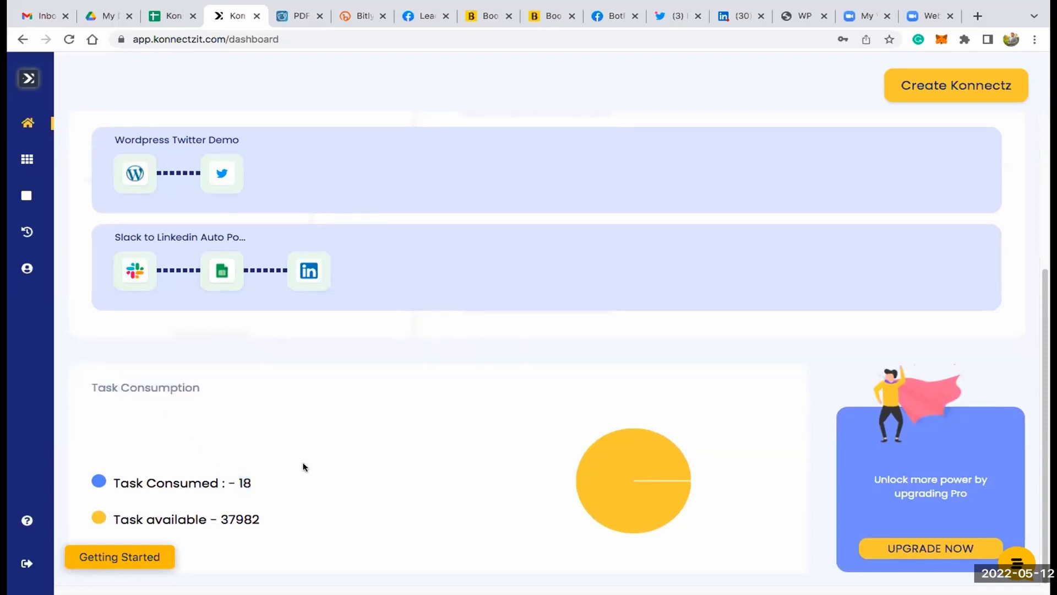
pyautogui.doubleClick(233, 519)
pyautogui.click(330, 494)
# - Bring up the support chat widget and open the Help Center from it
pyautogui.click(1027, 559)
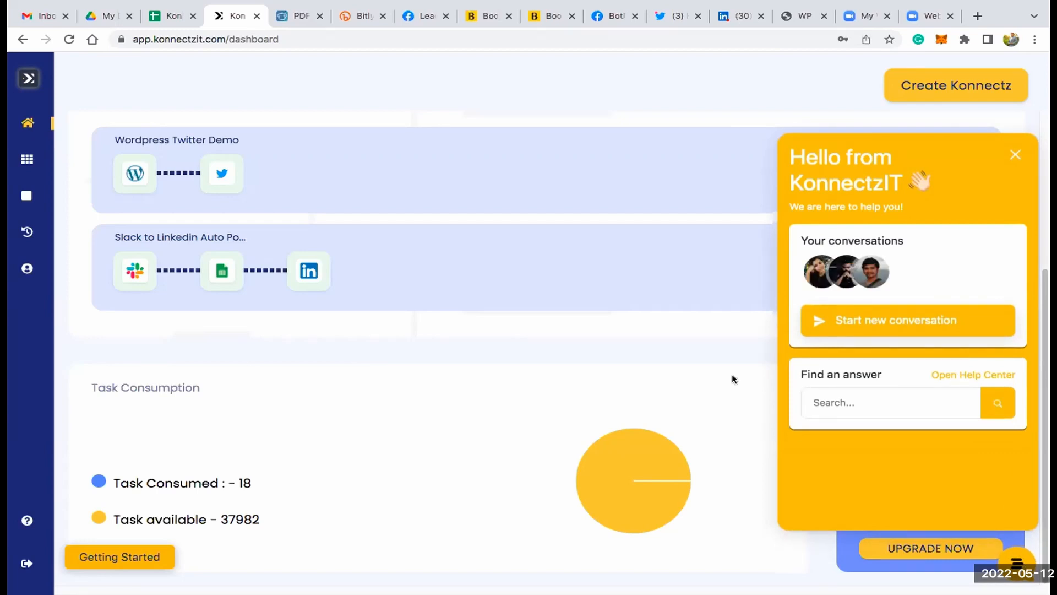
pyautogui.scroll(4, 732, 379)
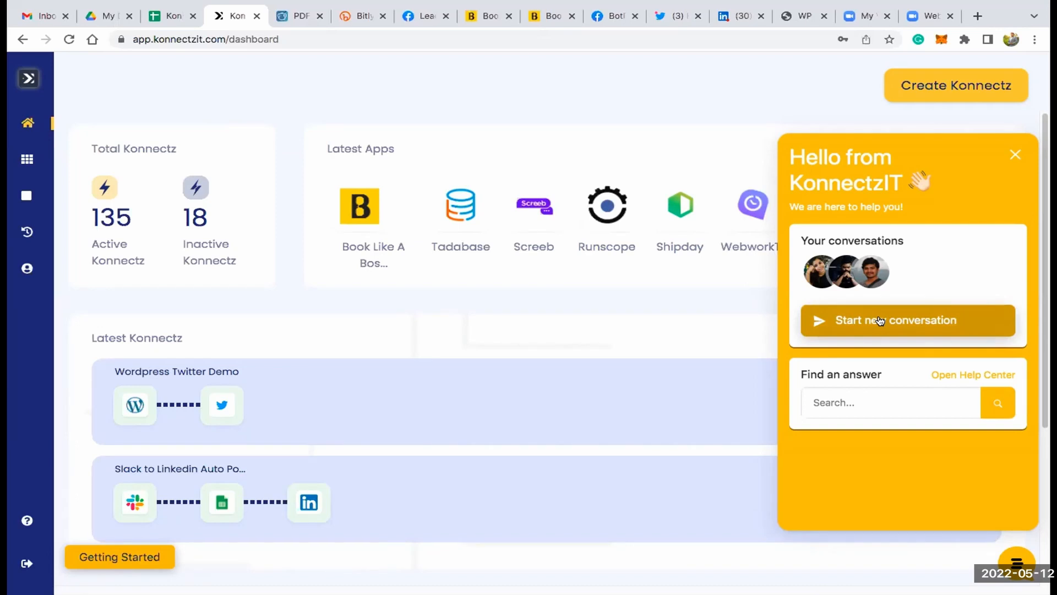
pyautogui.click(961, 376)
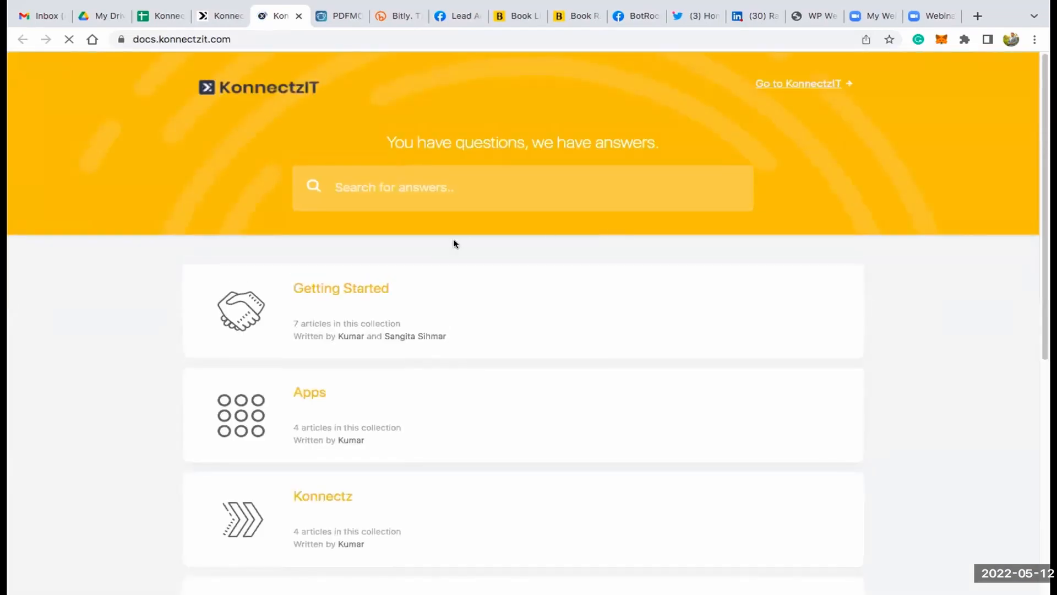
# - Look through the Help Center collections and open the Get Started - Video article in the Tutorials collection
pyautogui.scroll(-2, 354, 304)
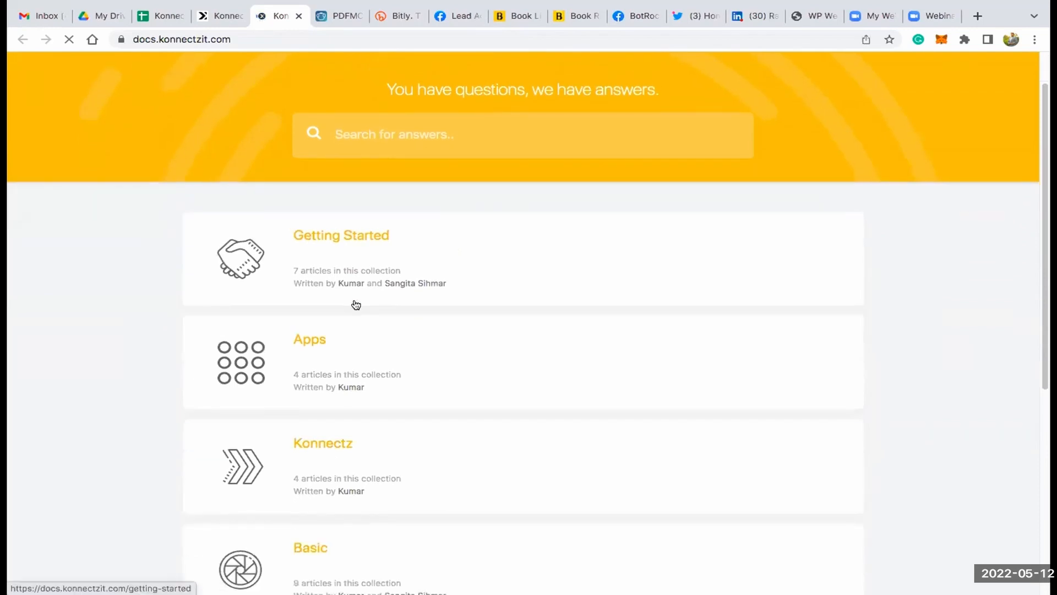
pyautogui.scroll(-5, 356, 304)
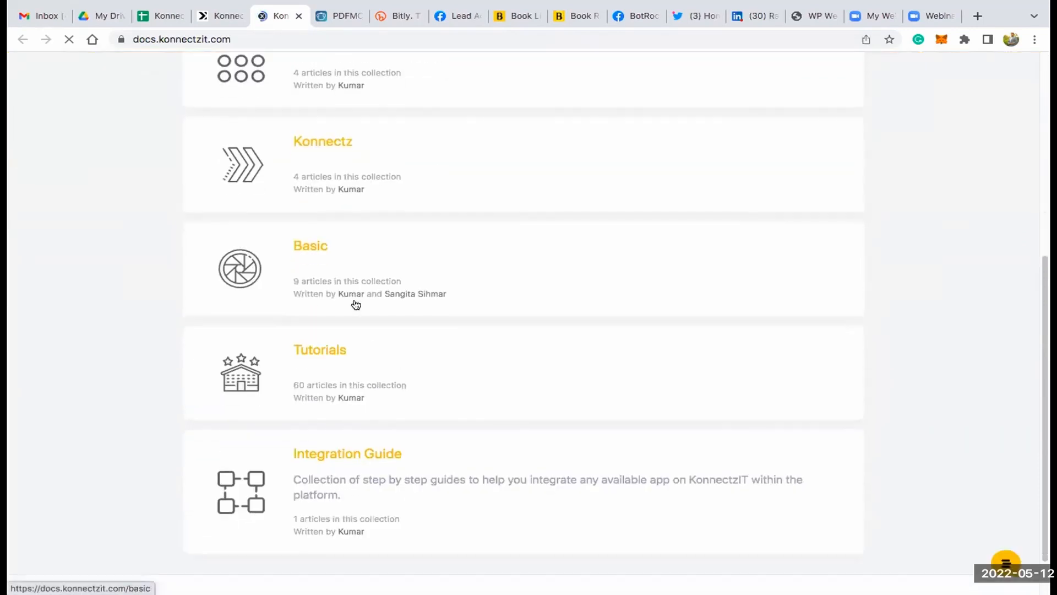
pyautogui.scroll(-2, 356, 304)
pyautogui.scroll(1, 356, 304)
pyautogui.scroll(4, 356, 305)
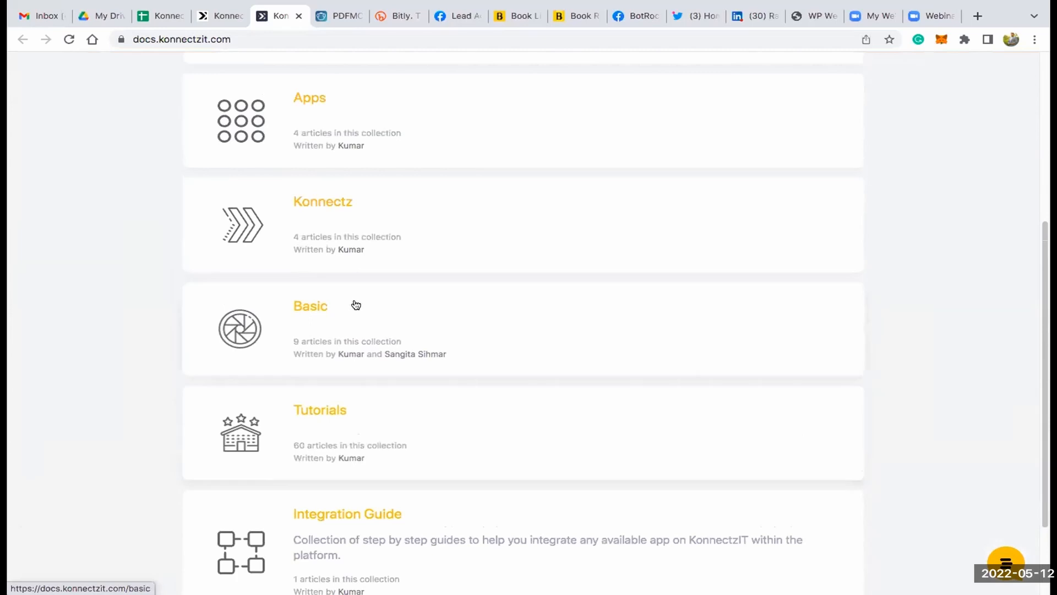
pyautogui.scroll(-5, 355, 304)
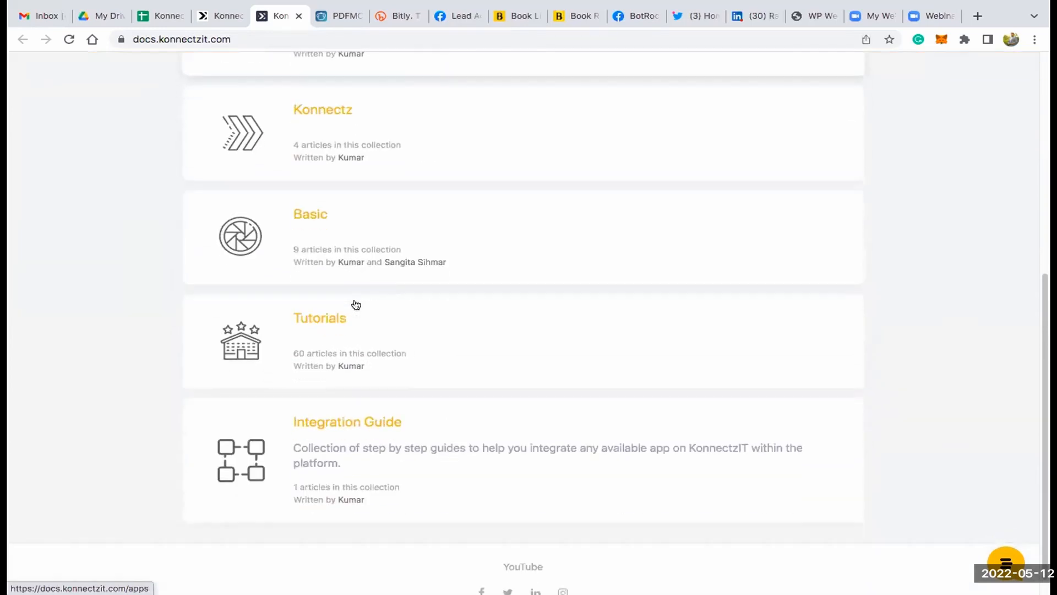
pyautogui.click(325, 295)
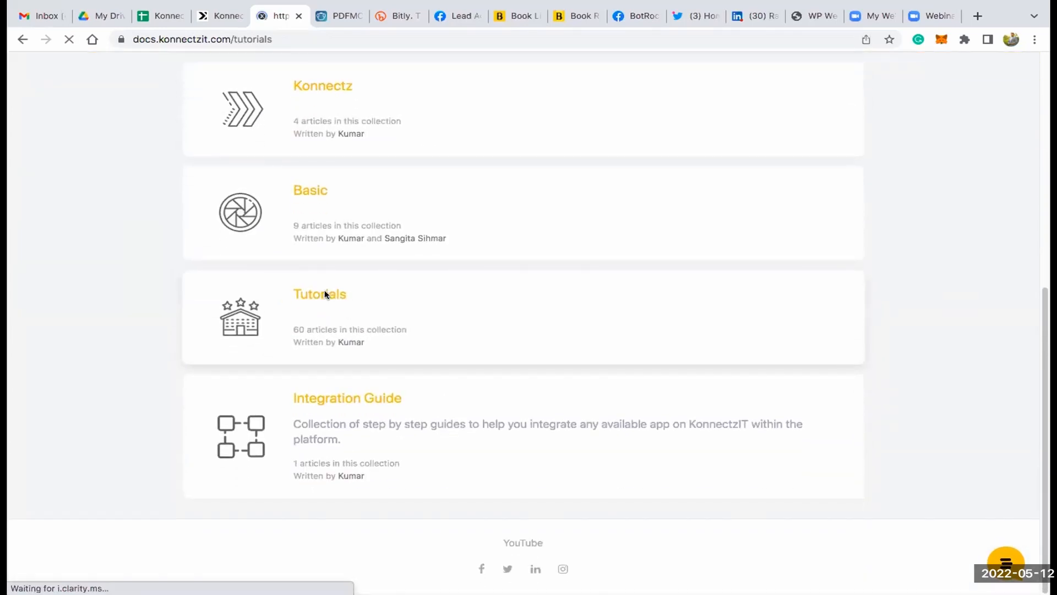
pyautogui.scroll(-3, 325, 294)
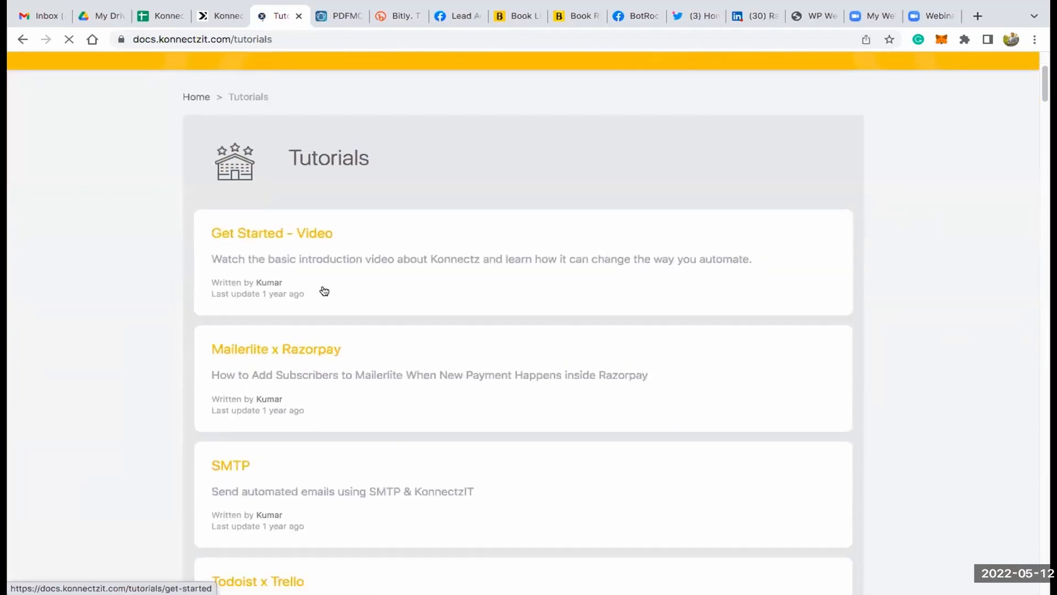
pyautogui.click(312, 233)
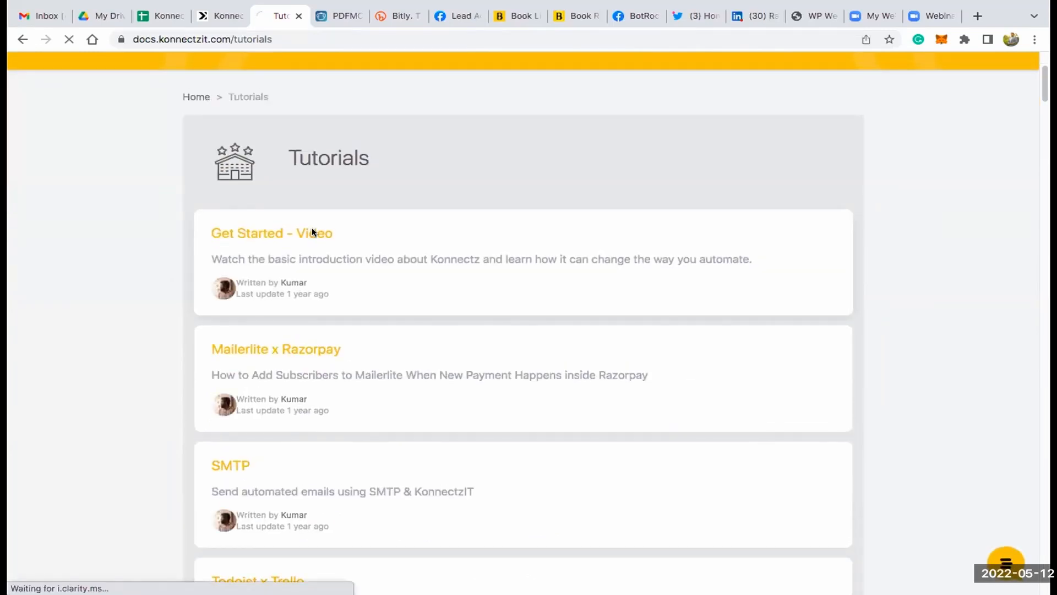
# - Open the article's embedded "Get started with KonnectzIT" video on YouTube and close it again
pyautogui.scroll(-5, 312, 230)
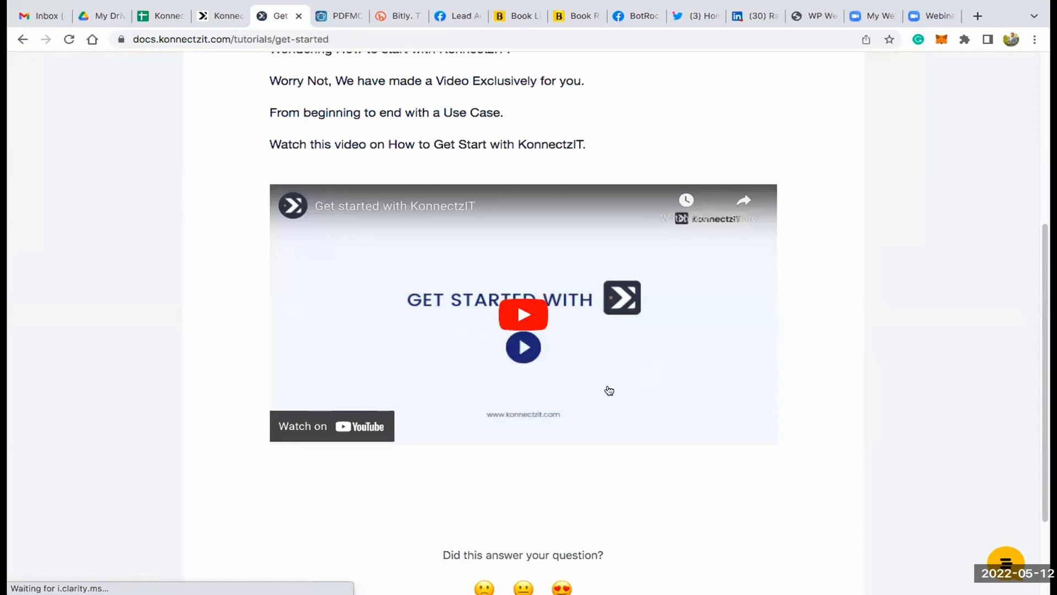
pyautogui.click(355, 426)
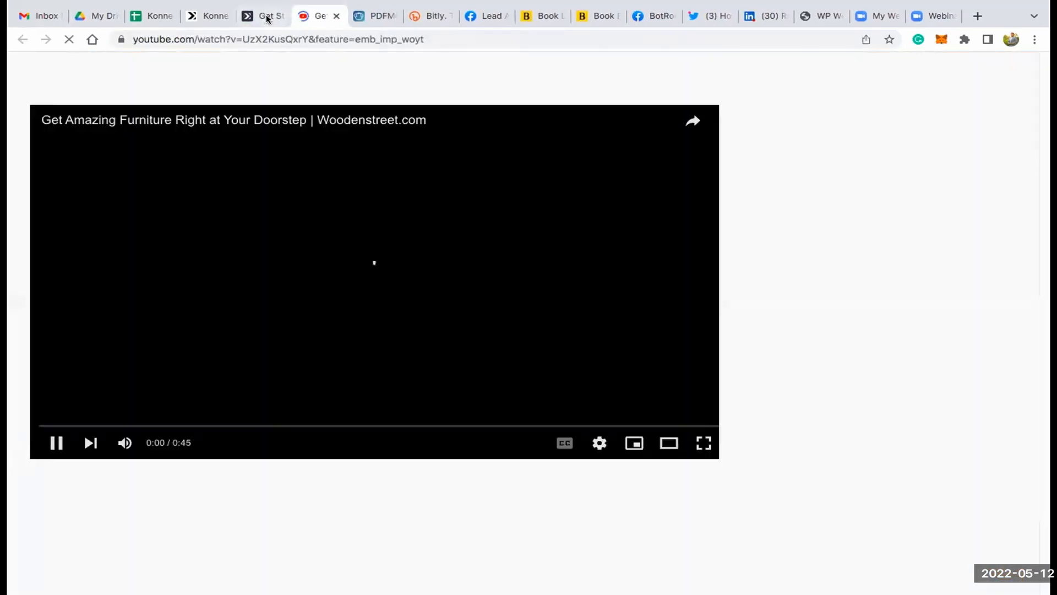
pyautogui.click(337, 19)
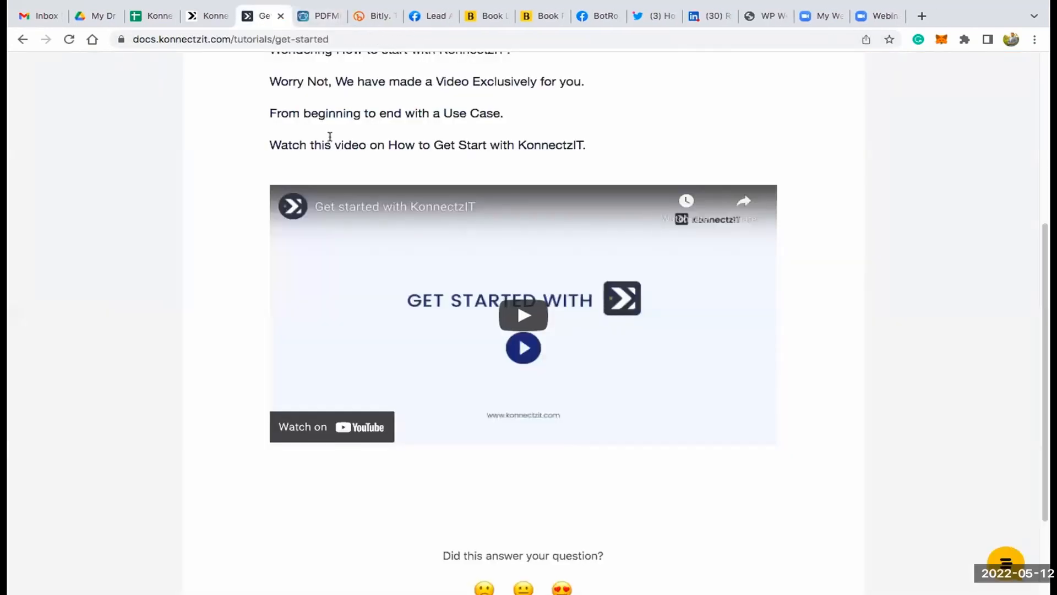
# - Go to the KonnectzIT website from the Help Center, open the Academy resource and view its available courses
pyautogui.scroll(6, 331, 138)
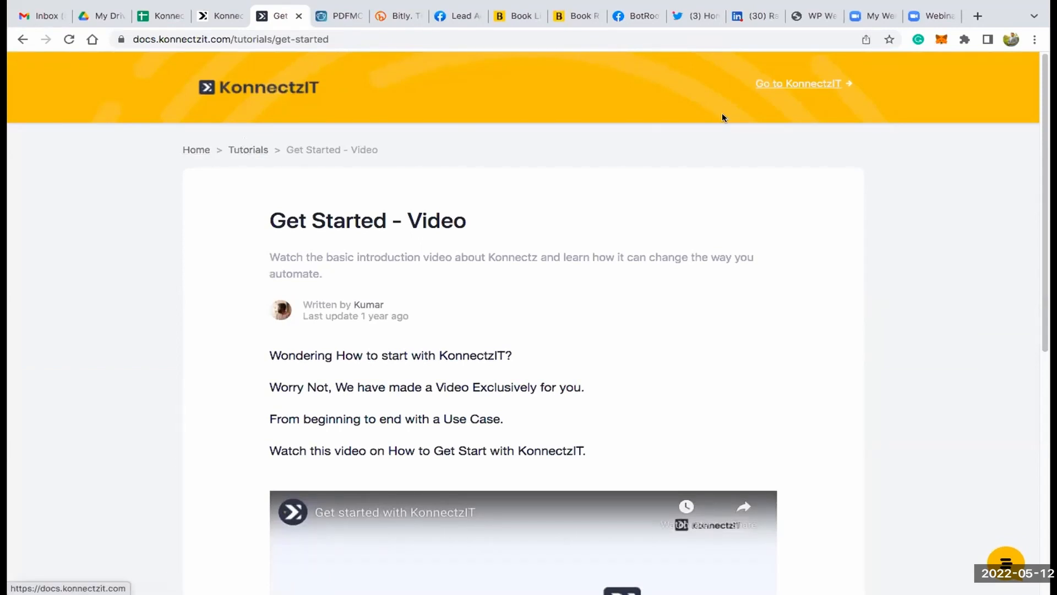
pyautogui.click(786, 82)
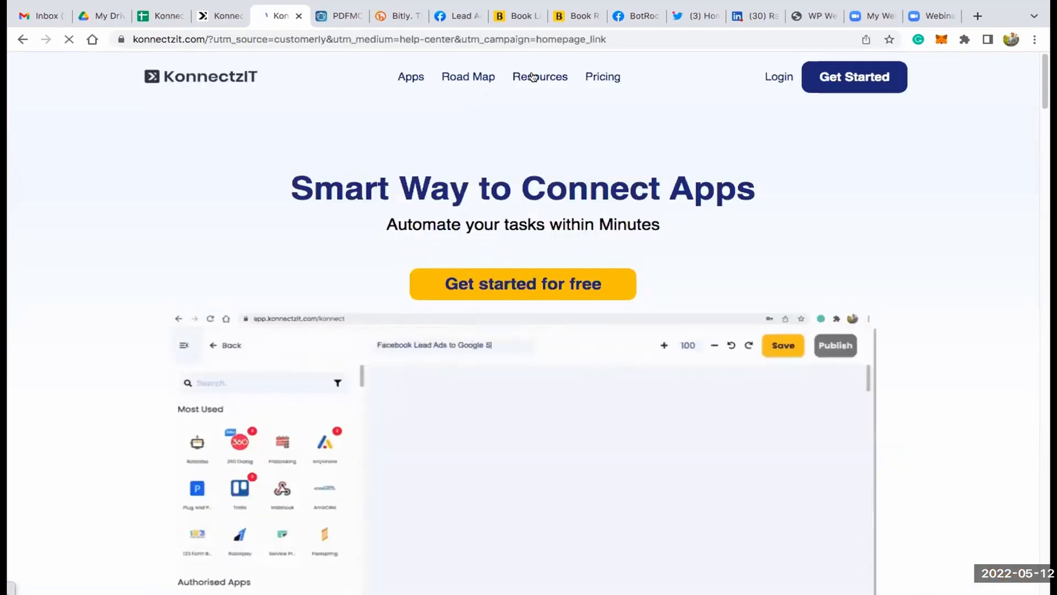
pyautogui.moveTo(533, 77)
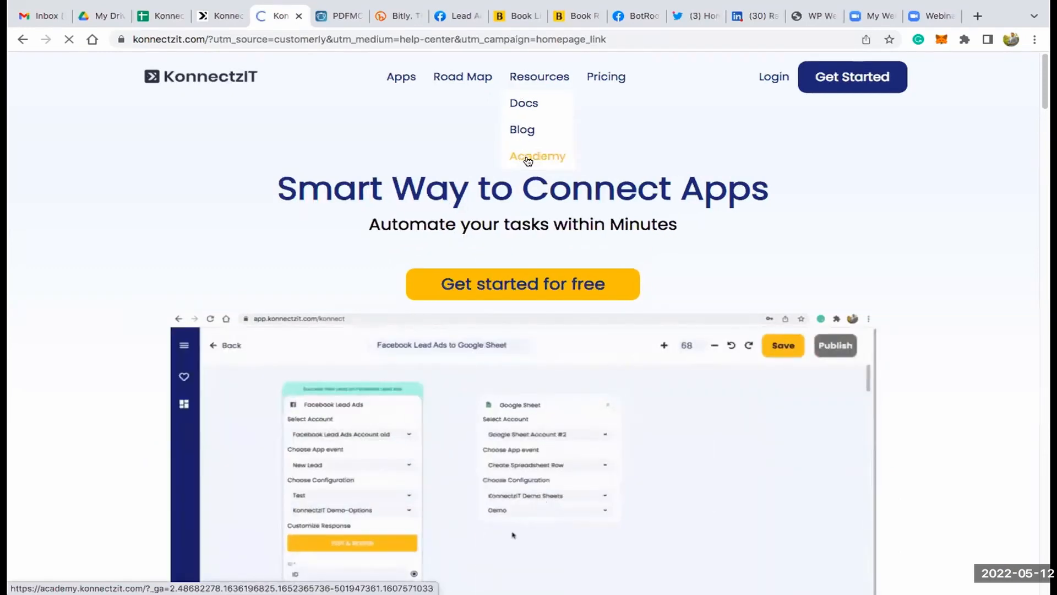
pyautogui.click(527, 158)
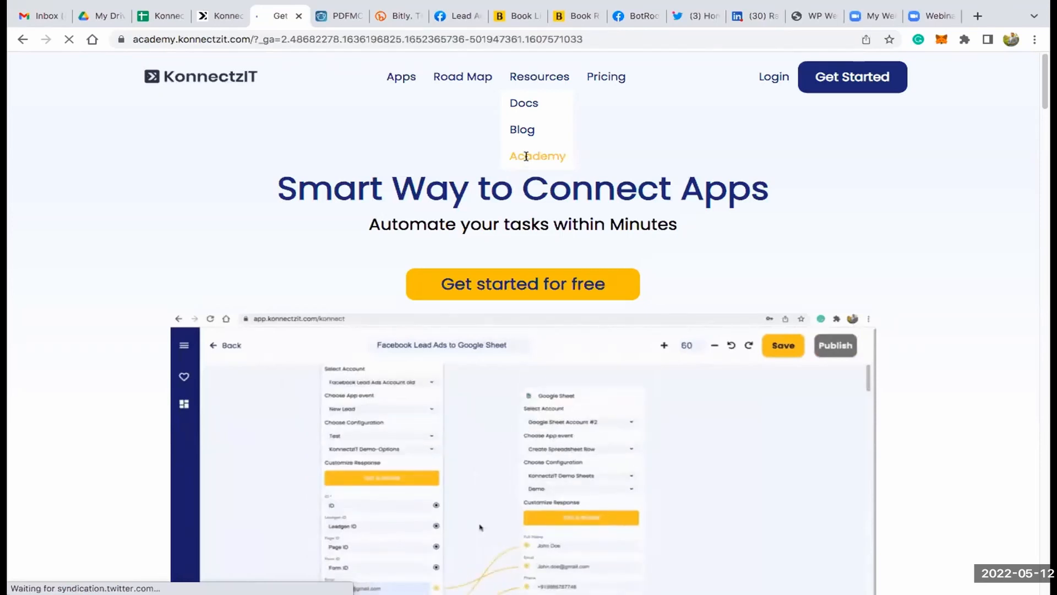
pyautogui.scroll(-5, 396, 307)
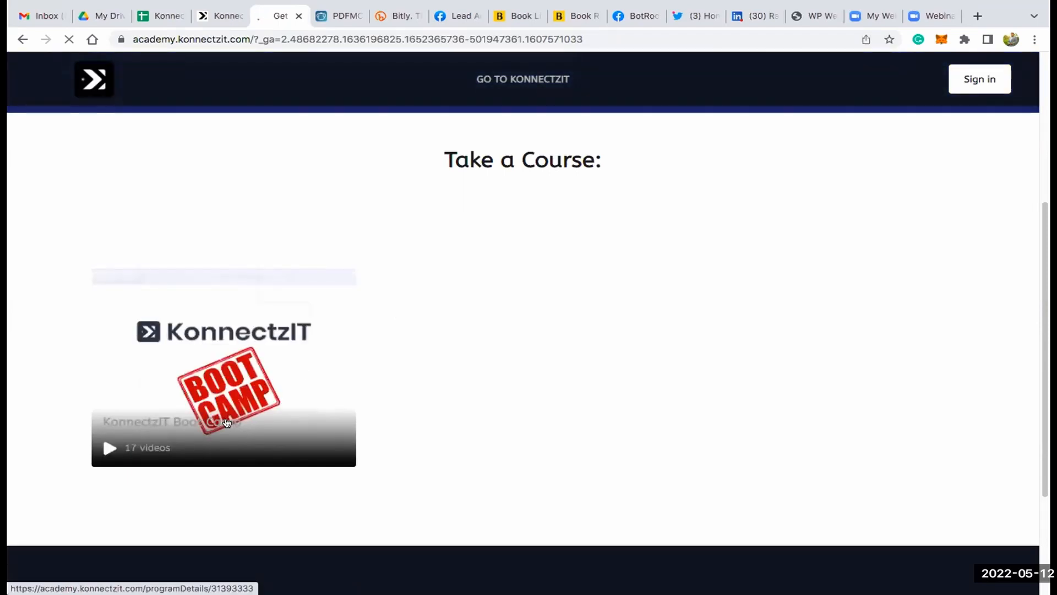
# - Open the KonnectzIT Boot Camp course in the Academy and look through its list of video lessons
pyautogui.click(227, 423)
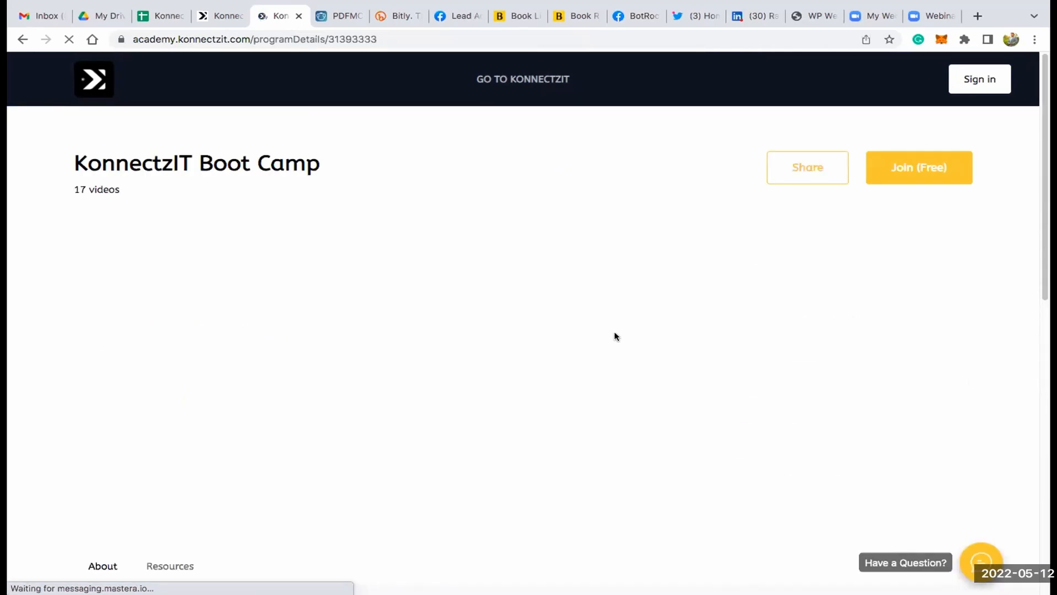
pyautogui.scroll(-2, 613, 336)
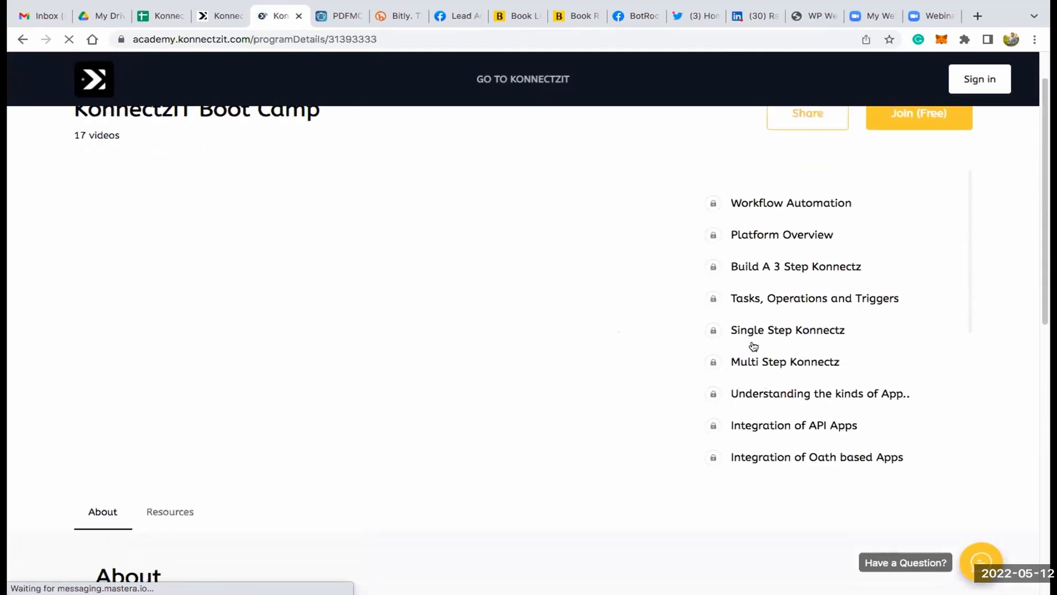
pyautogui.scroll(-2, 754, 346)
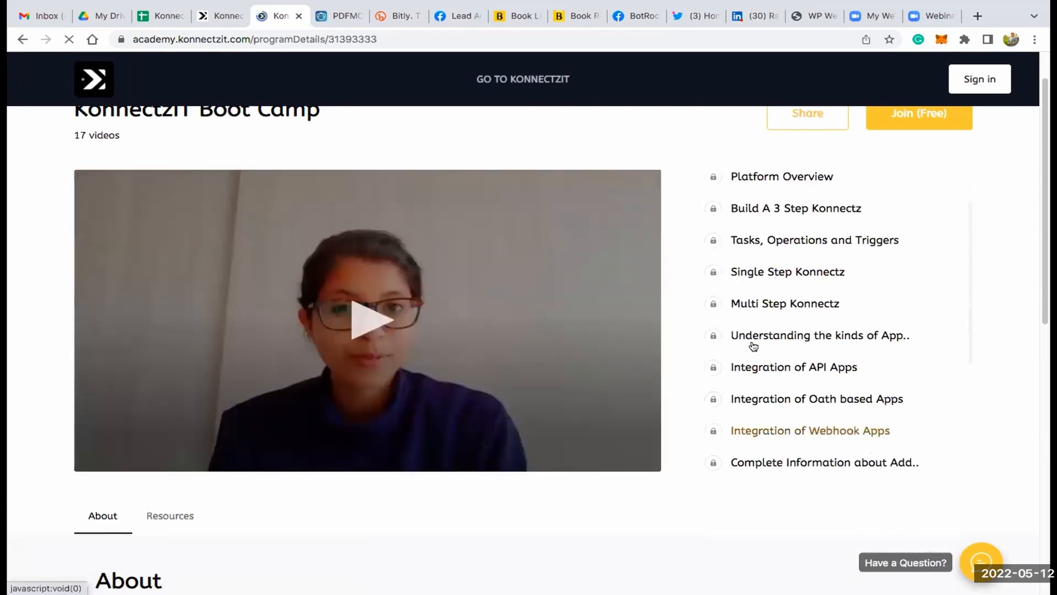
pyautogui.scroll(4, 754, 345)
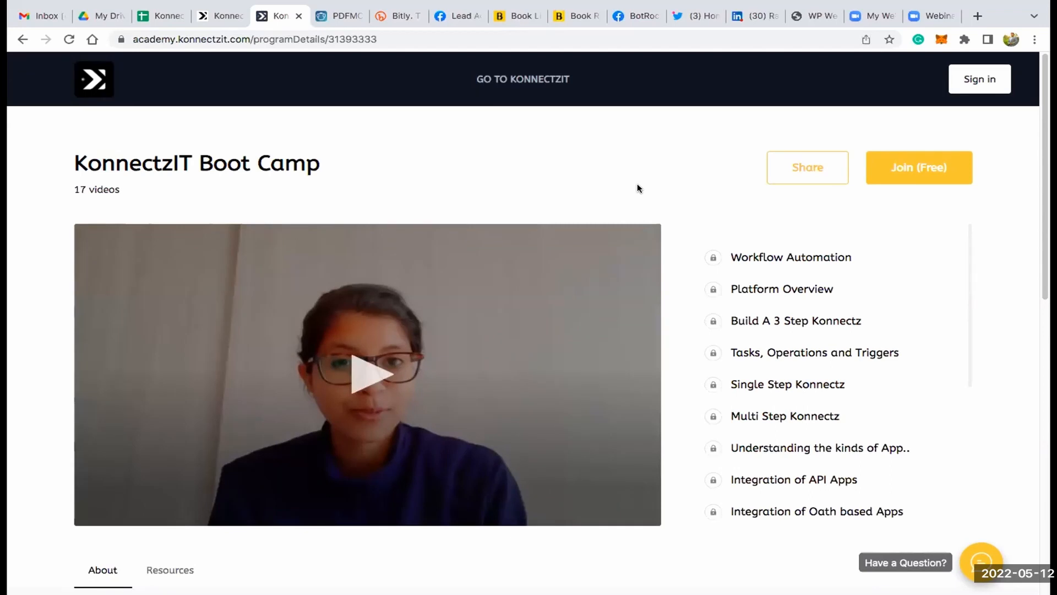
# - Go from the Academy to the KonnectzIT website, open its Road Map and look through the All Feedbacks list
pyautogui.click(530, 81)
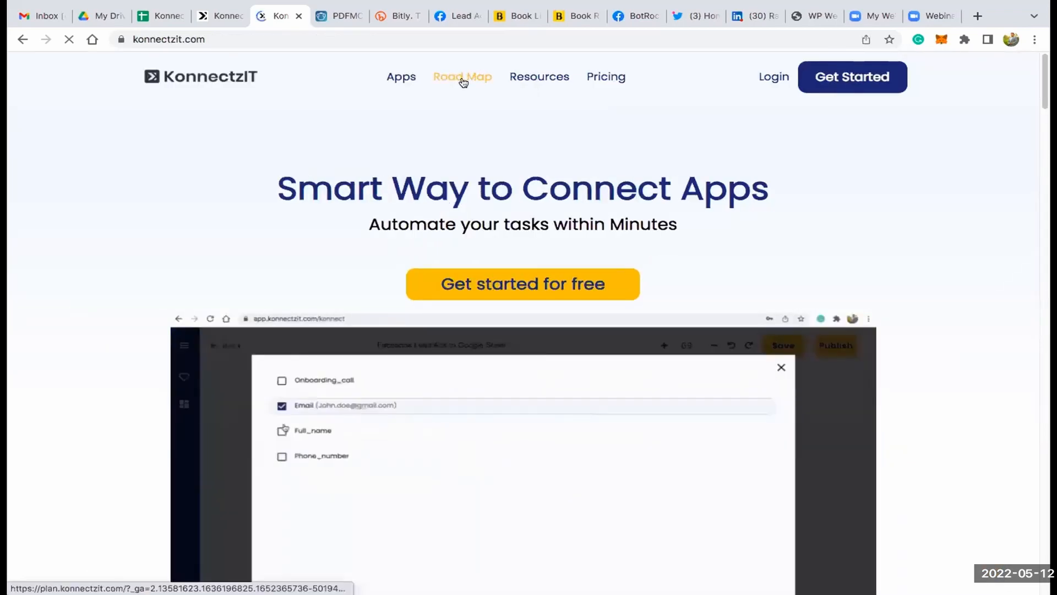
pyautogui.click(464, 81)
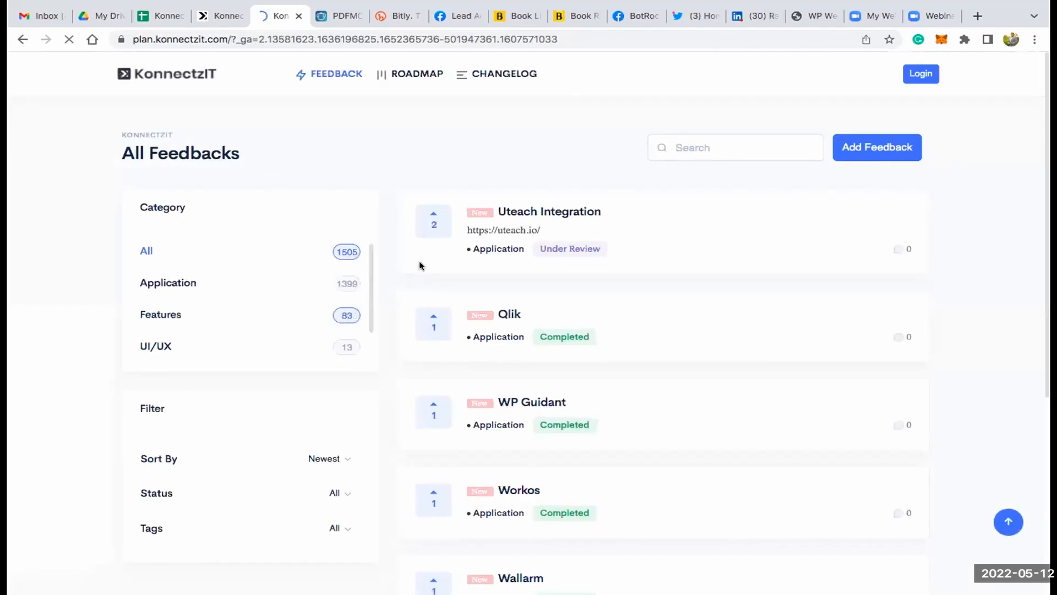
pyautogui.scroll(-1, 444, 300)
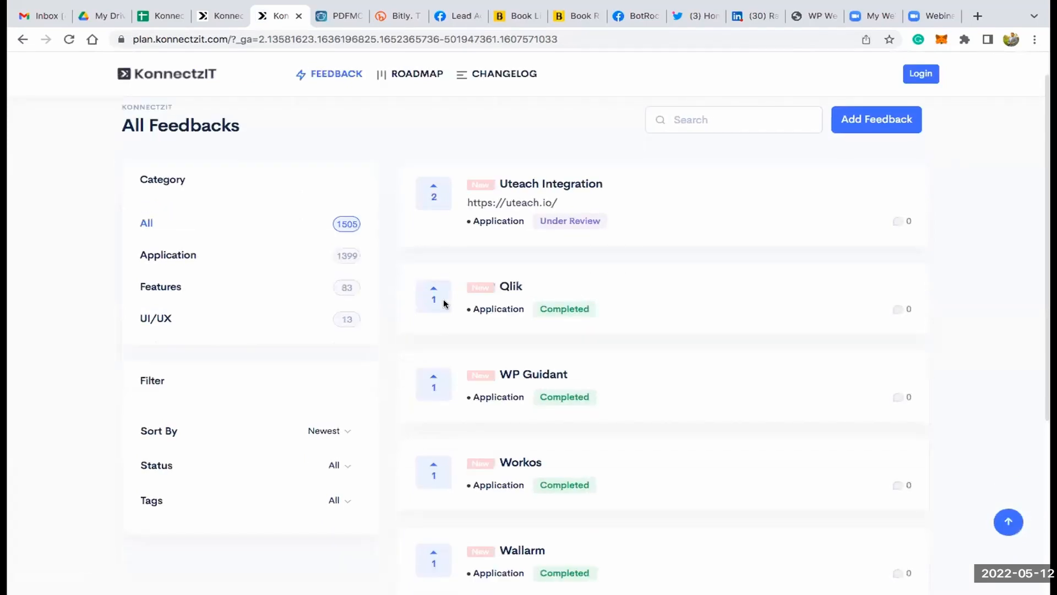
pyautogui.scroll(1, 444, 300)
pyautogui.scroll(-1, 497, 282)
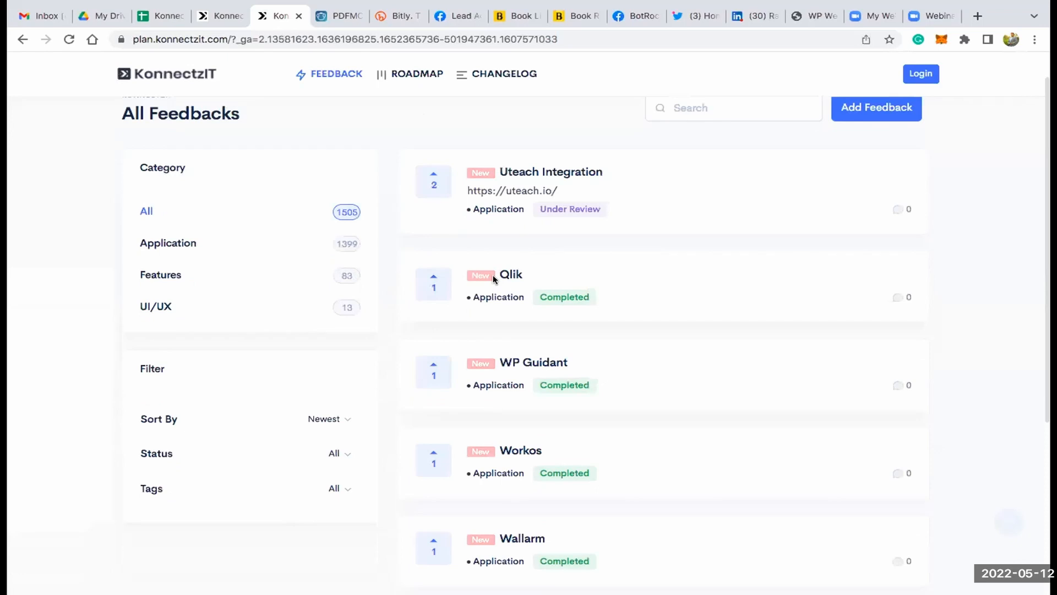
pyautogui.scroll(1, 412, 71)
# - Open the Roadmap board and look through its Pending, In Progress and Completed columns
pyautogui.click(412, 72)
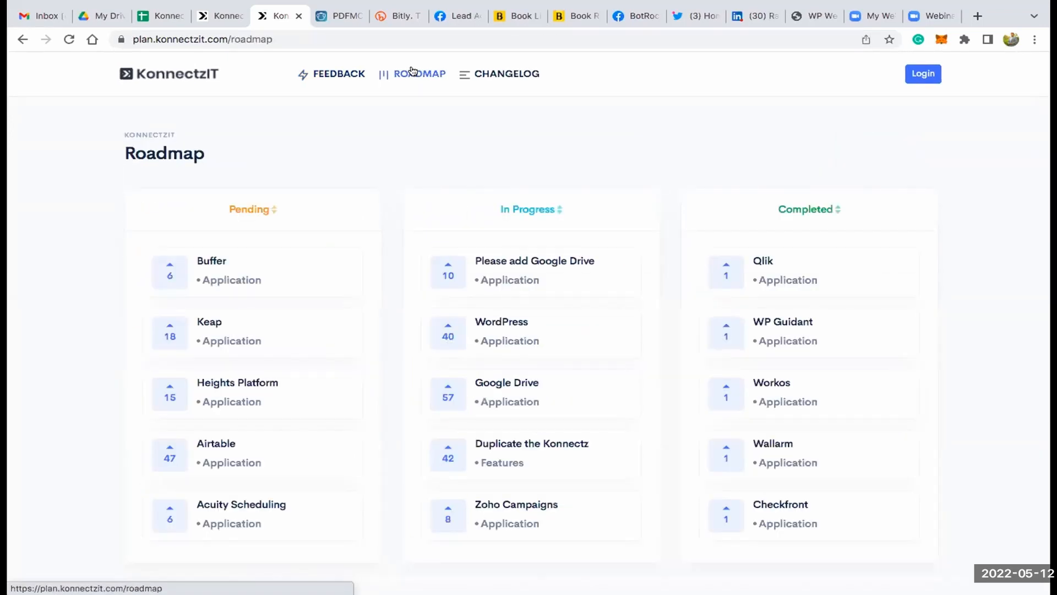
pyautogui.scroll(-1, 297, 342)
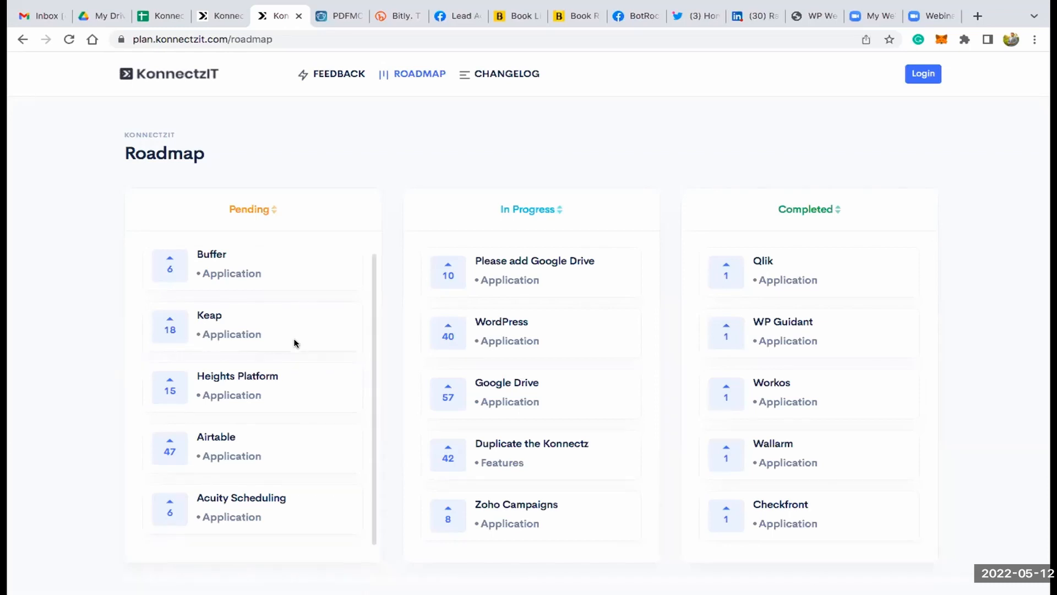
pyautogui.scroll(-2, 508, 330)
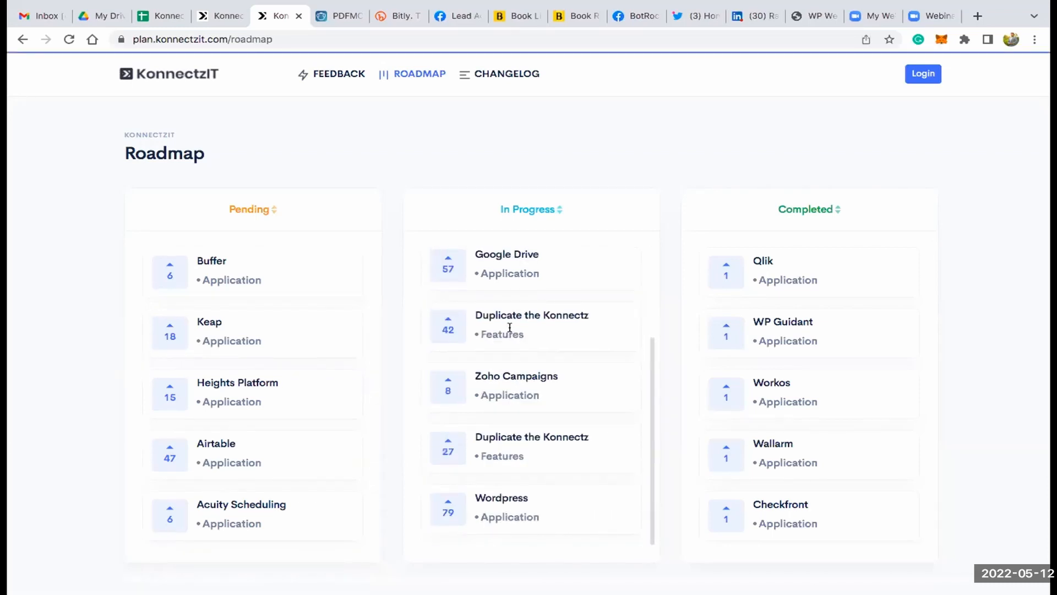
pyautogui.scroll(-4, 749, 329)
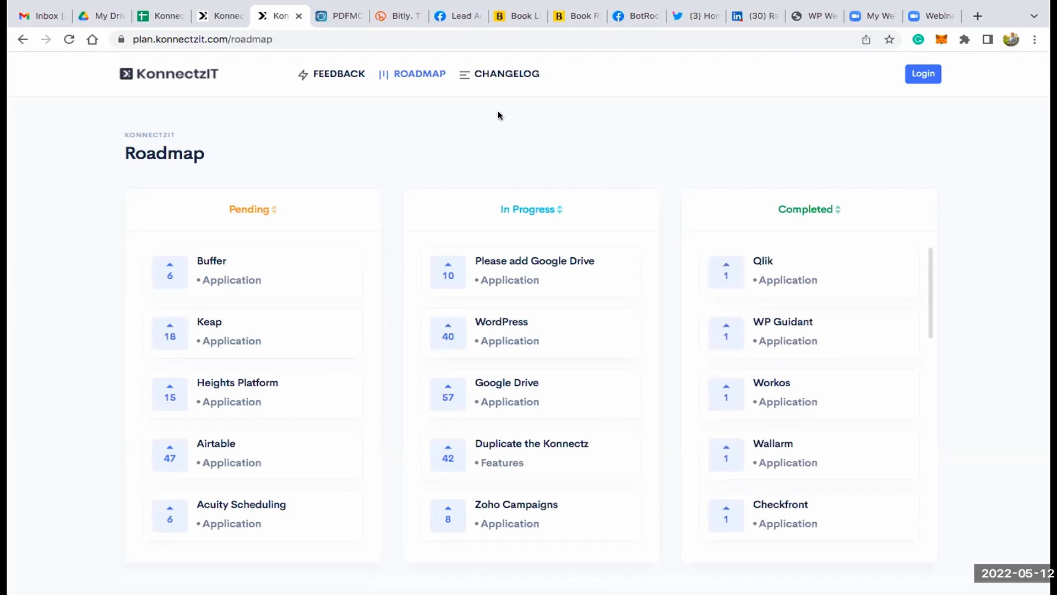
# - Open the Changelog, look through the recent app release entries and return to the start of the page
pyautogui.click(514, 72)
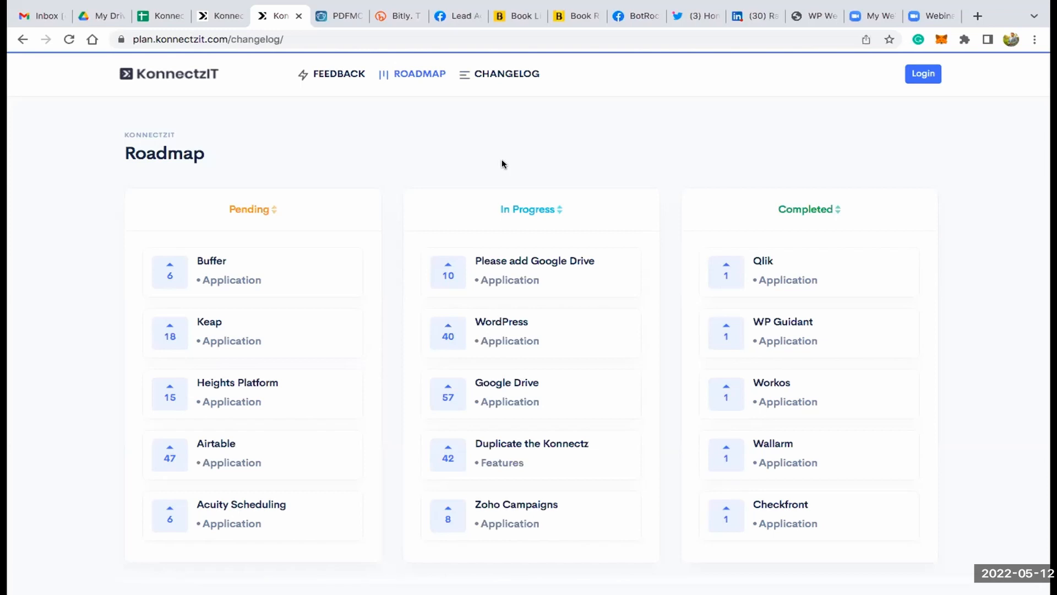
pyautogui.scroll(-10, 501, 164)
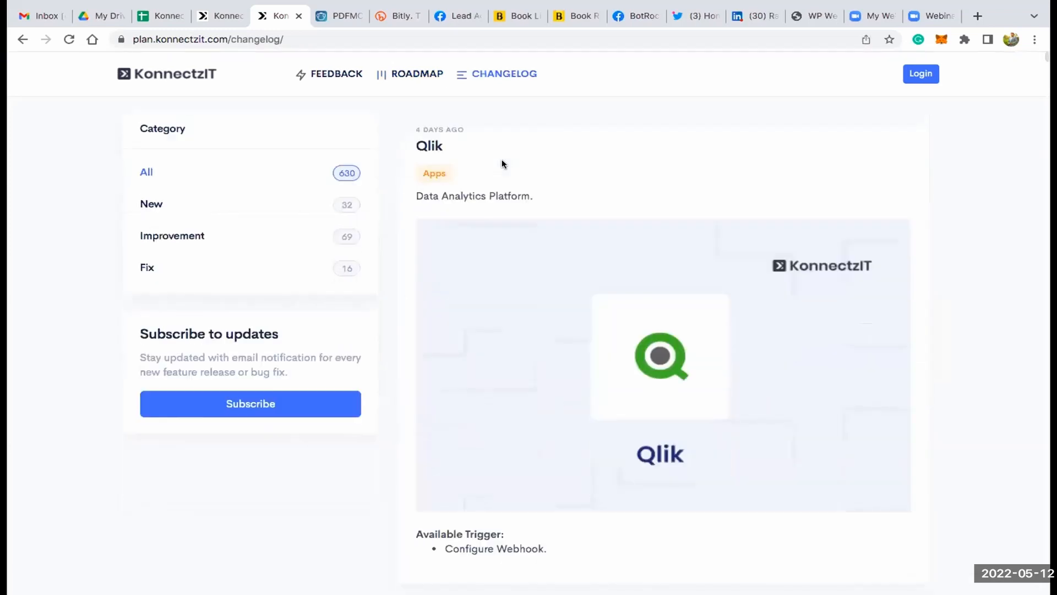
pyautogui.scroll(-20, 501, 163)
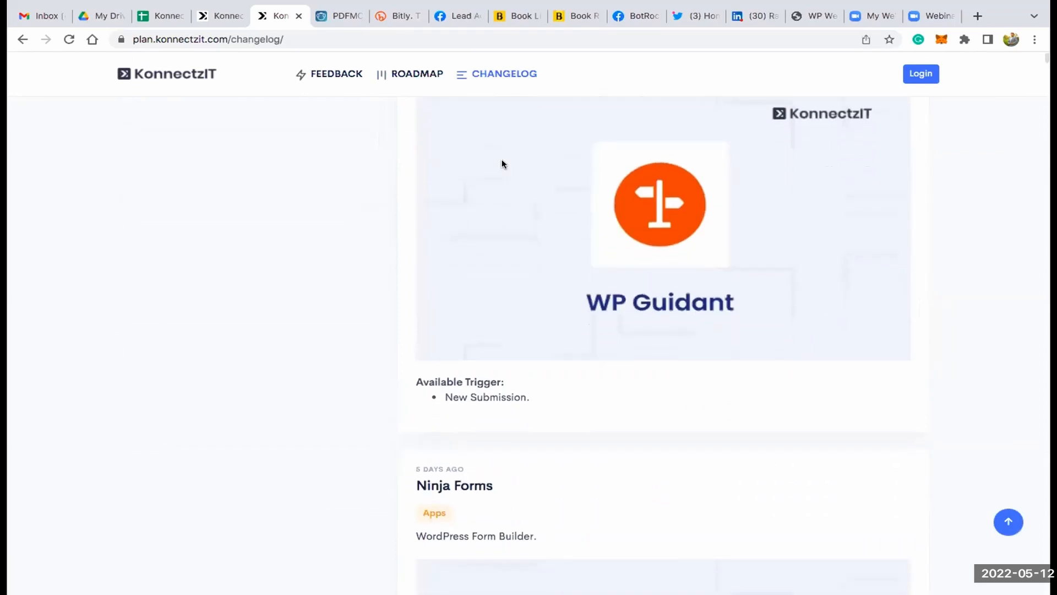
pyautogui.scroll(-15, 501, 164)
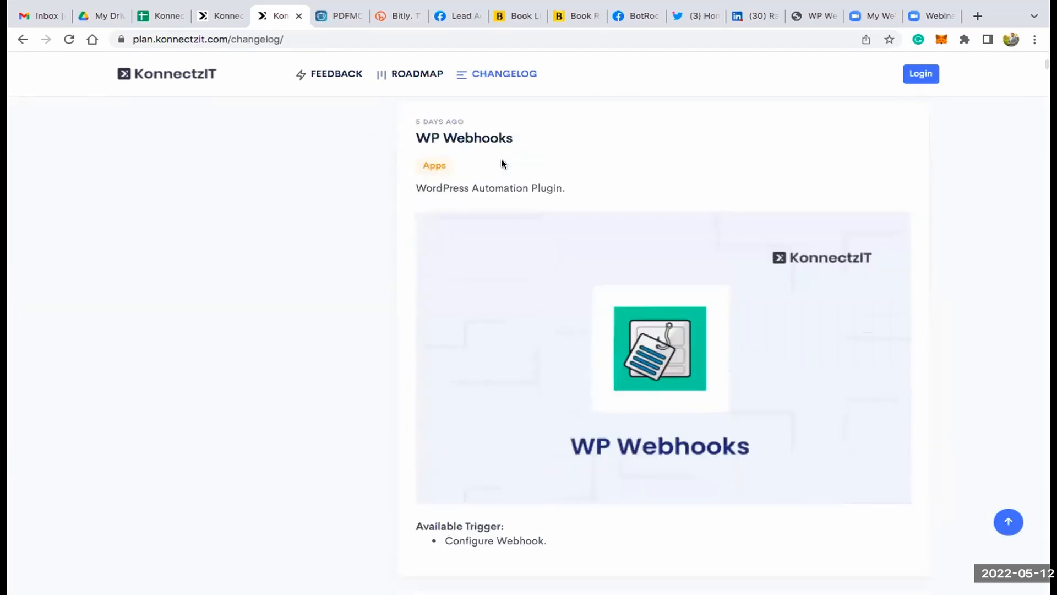
pyautogui.scroll(5, 502, 164)
pyautogui.scroll(20, 502, 164)
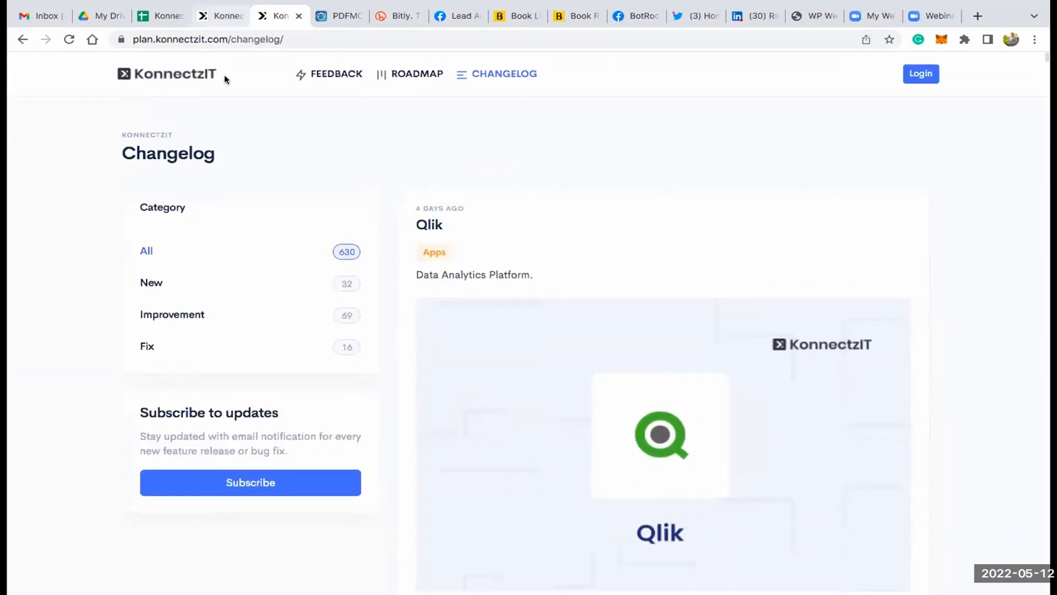
# - Return to the KonnectzIT dashboard, close the support chat widget and look over the dashboard
pyautogui.click(229, 16)
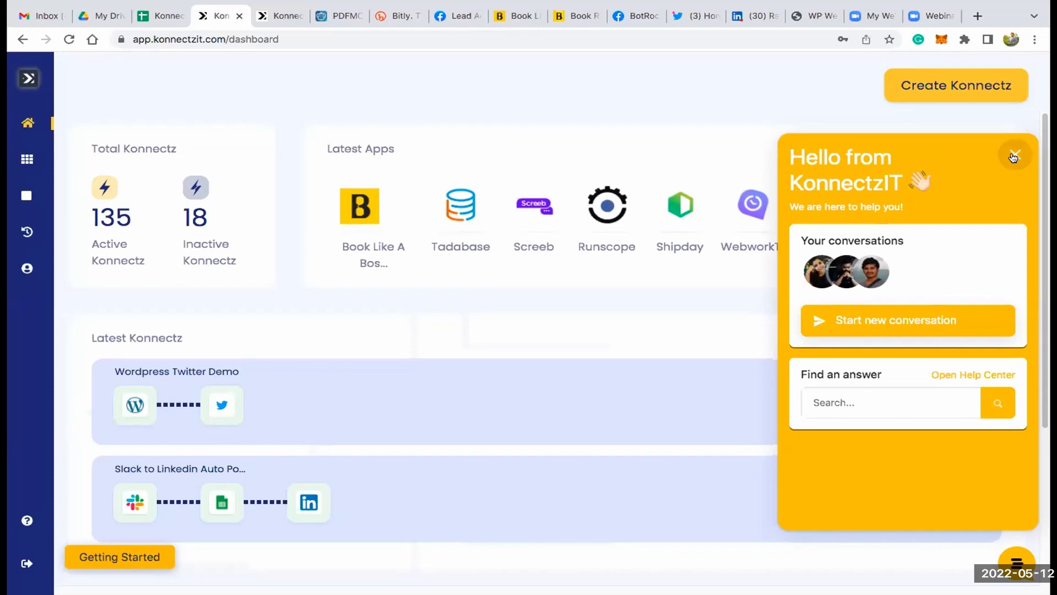
pyautogui.click(1013, 158)
pyautogui.scroll(-1, 265, 377)
pyautogui.scroll(-5, 265, 374)
pyautogui.scroll(5, 264, 373)
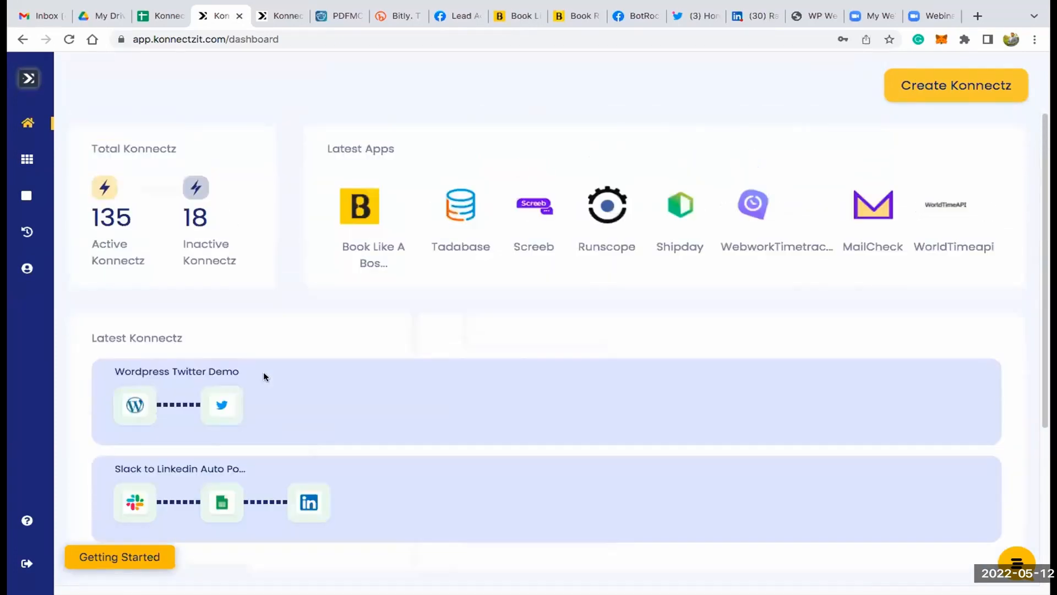
# - Open the apps page, look through the Authorised Apps and highlight the Authorize Now heading
pyautogui.click(55, 160)
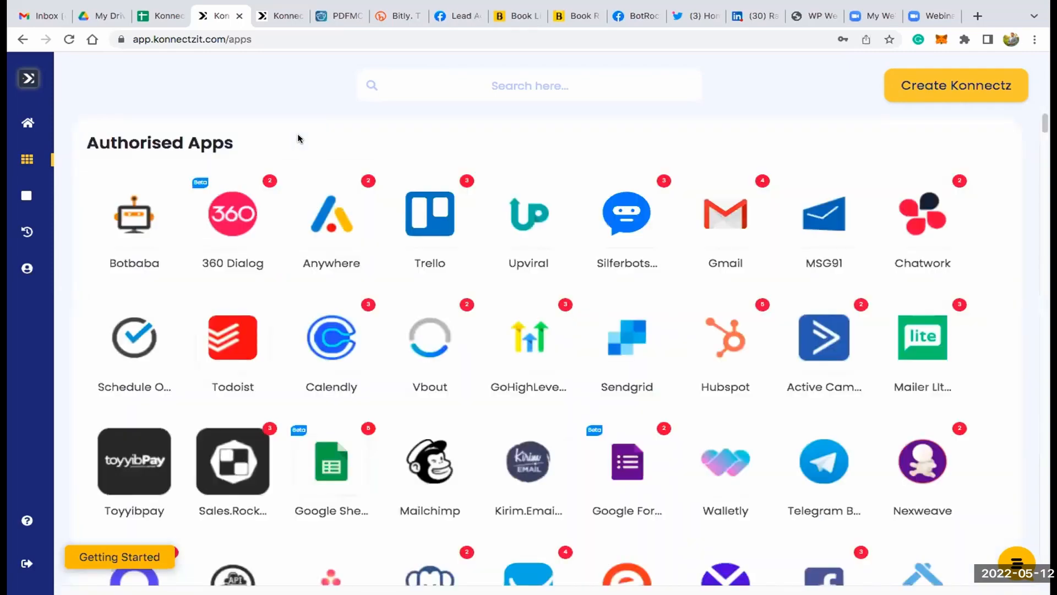
pyautogui.scroll(-15, 365, 168)
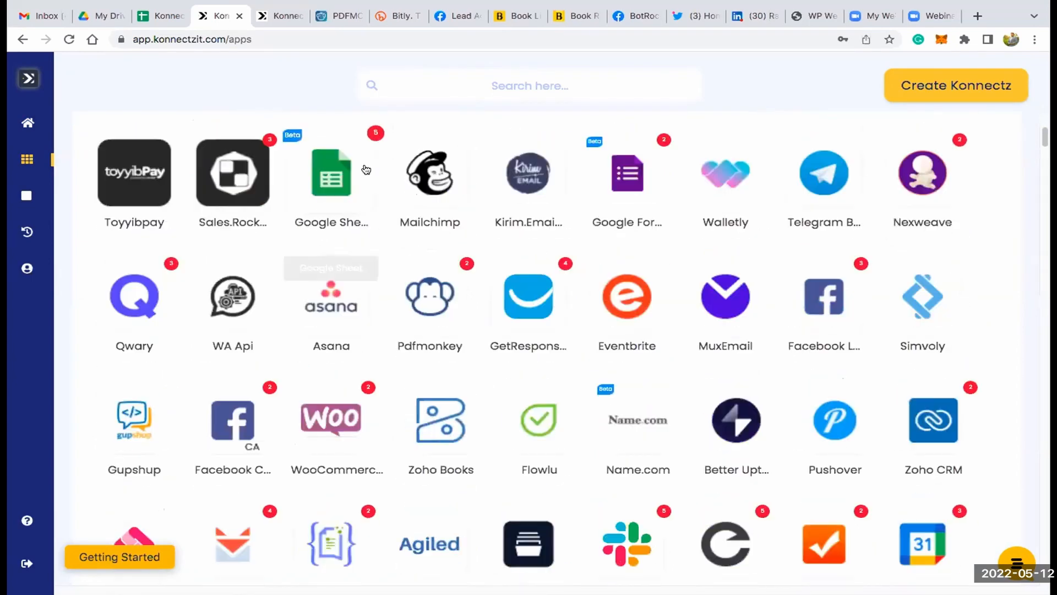
pyautogui.scroll(-12, 365, 168)
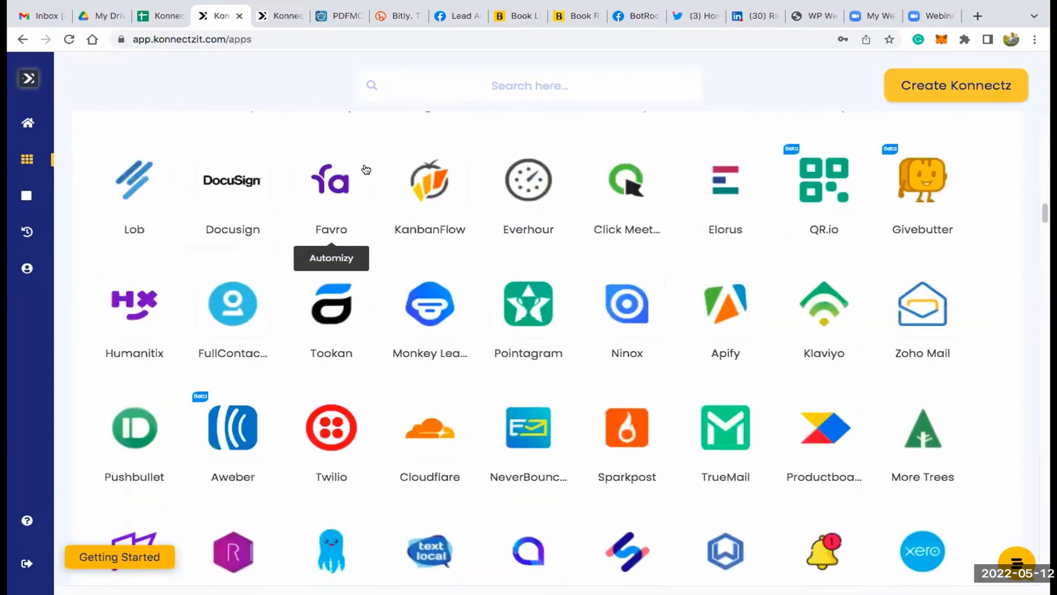
pyautogui.scroll(-2, 365, 168)
pyautogui.scroll(15, 365, 168)
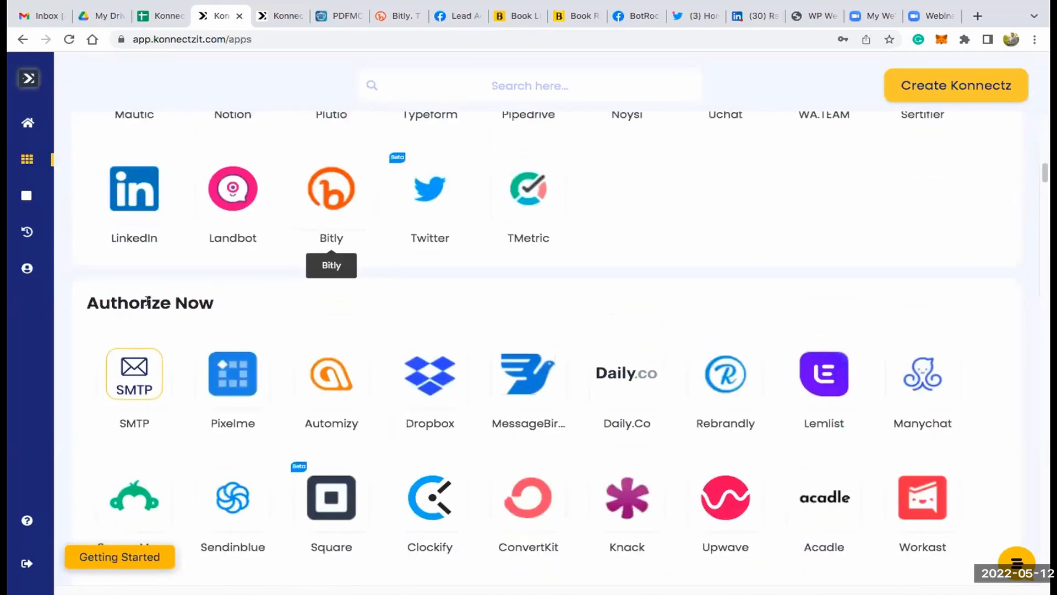
pyautogui.tripleClick(388, 313)
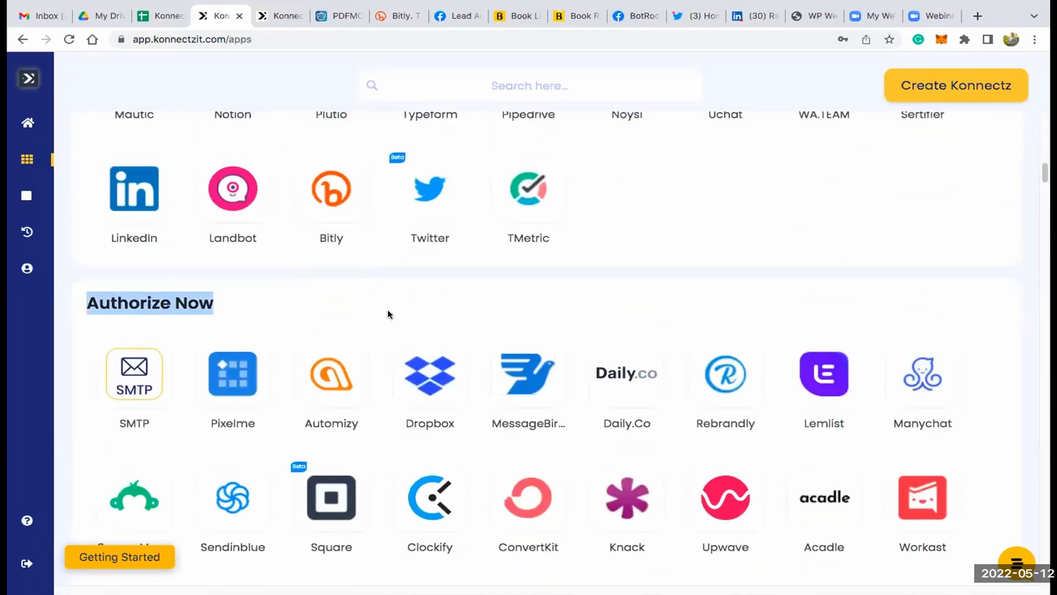
# - Look through the apps under Authorize Now and highlight the Webhook Apps heading that follows them
pyautogui.scroll(-20, 388, 313)
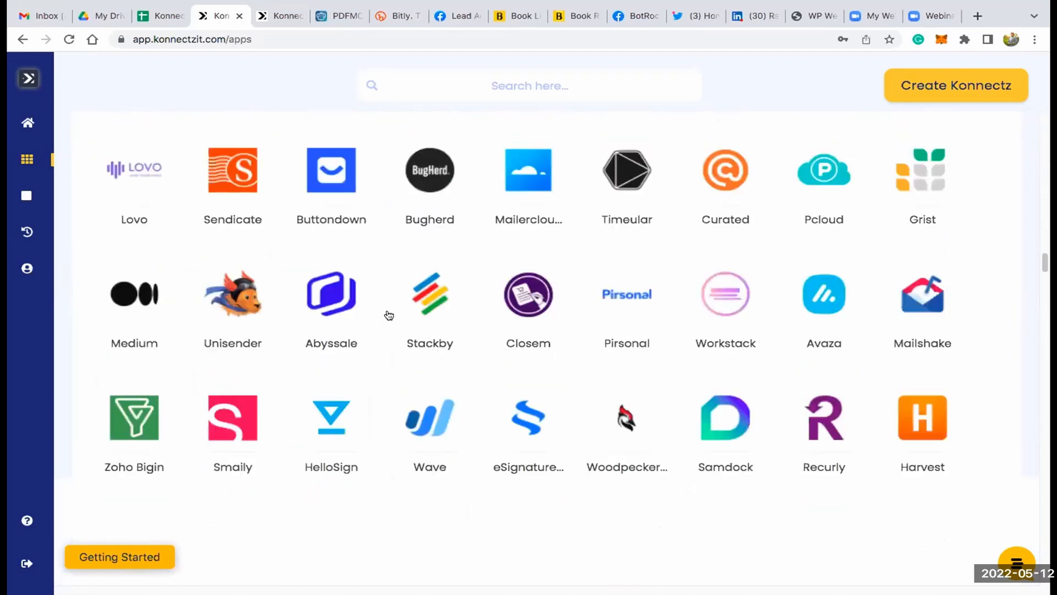
pyautogui.scroll(-12, 389, 315)
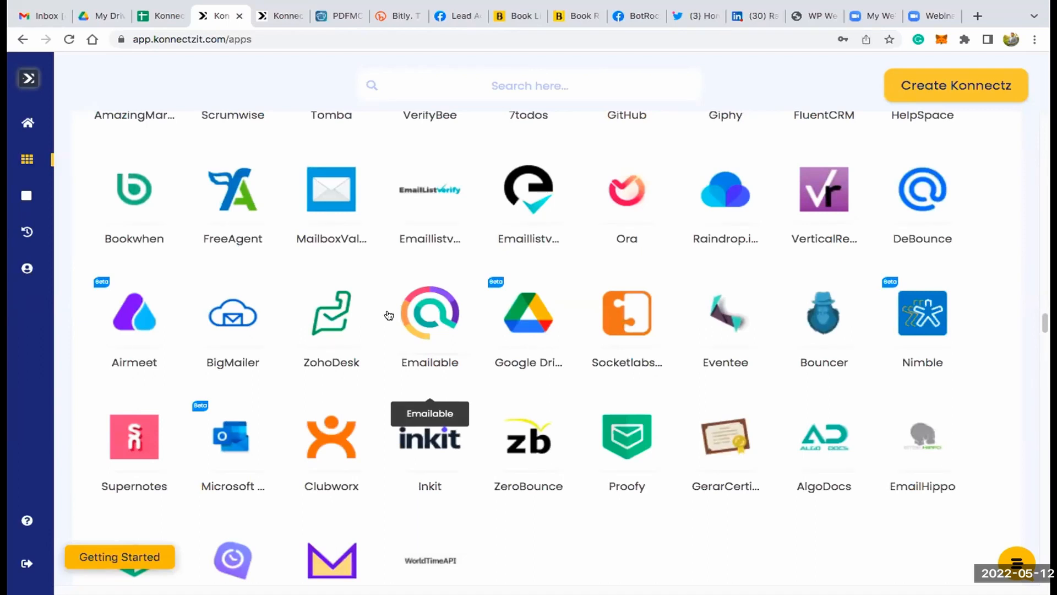
pyautogui.scroll(1, 269, 274)
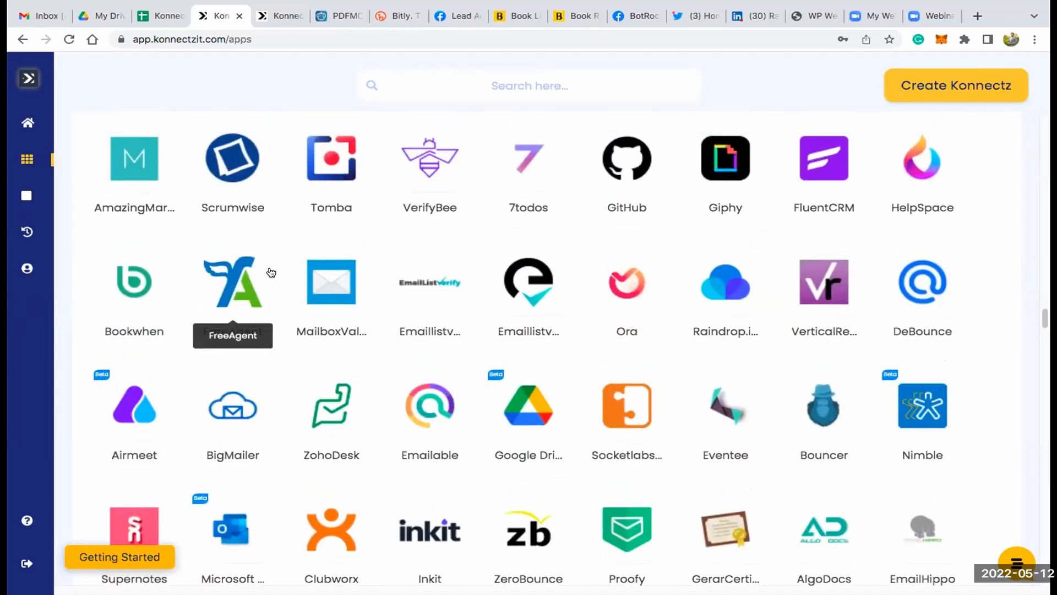
pyautogui.scroll(-3, 271, 272)
pyautogui.scroll(-4, 270, 272)
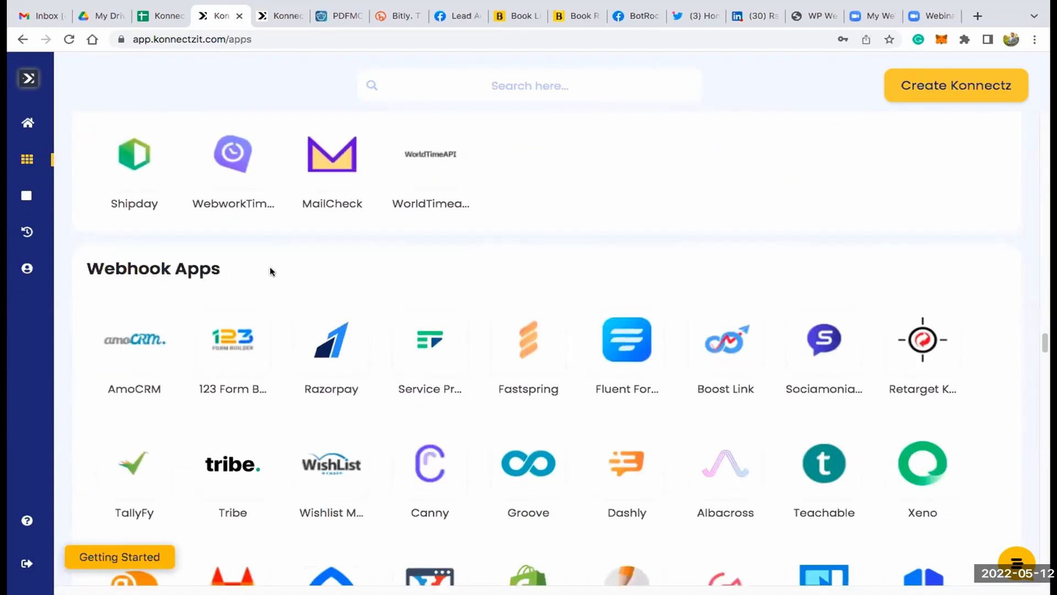
pyautogui.tripleClick(166, 271)
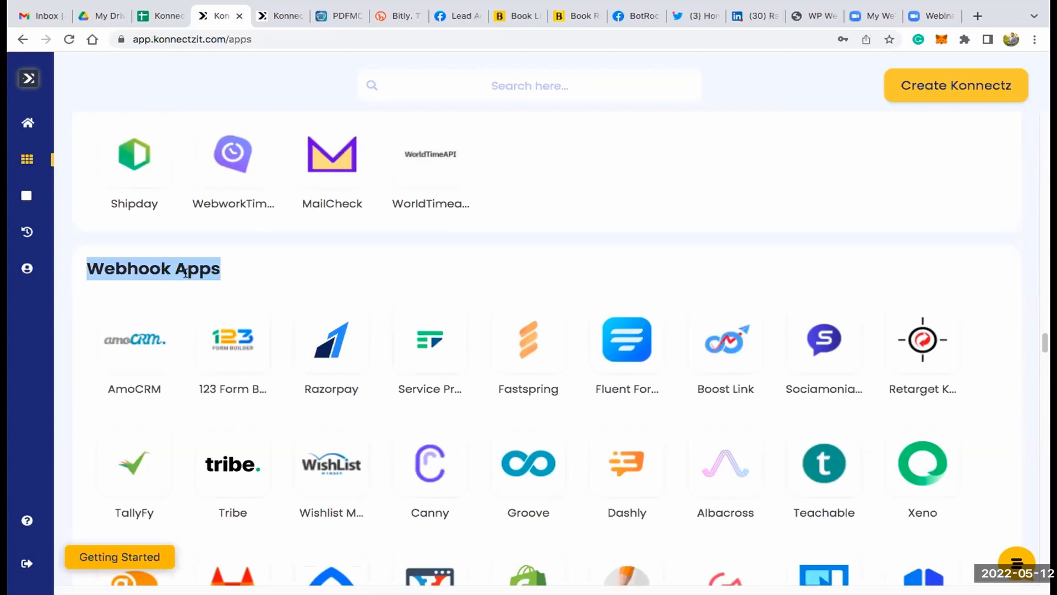
# - View the Razorpay webhook setup instructions, close them and return to the Authorised Apps section
pyautogui.click(325, 362)
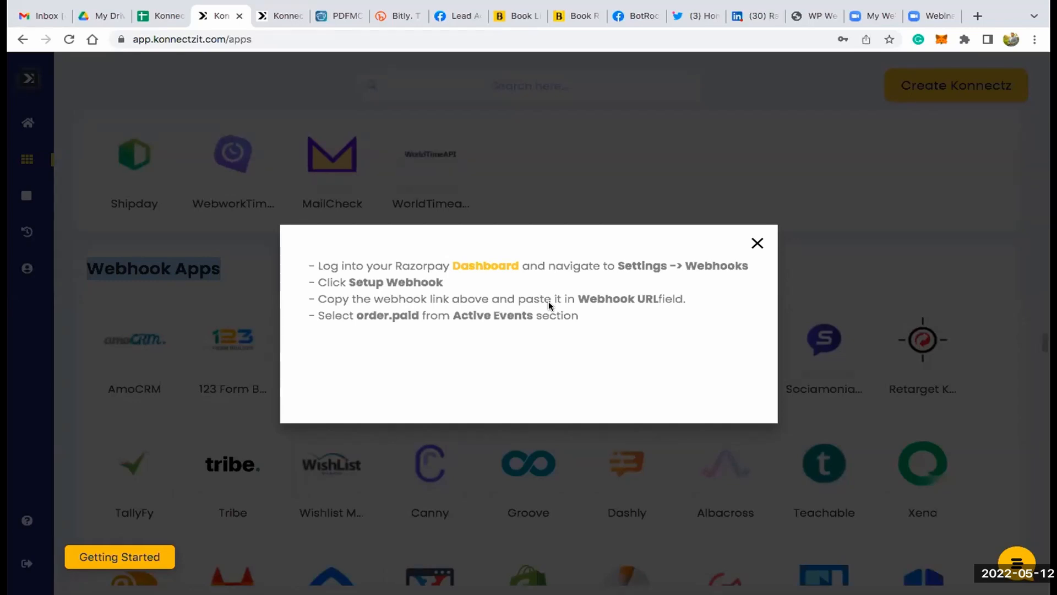
pyautogui.click(757, 244)
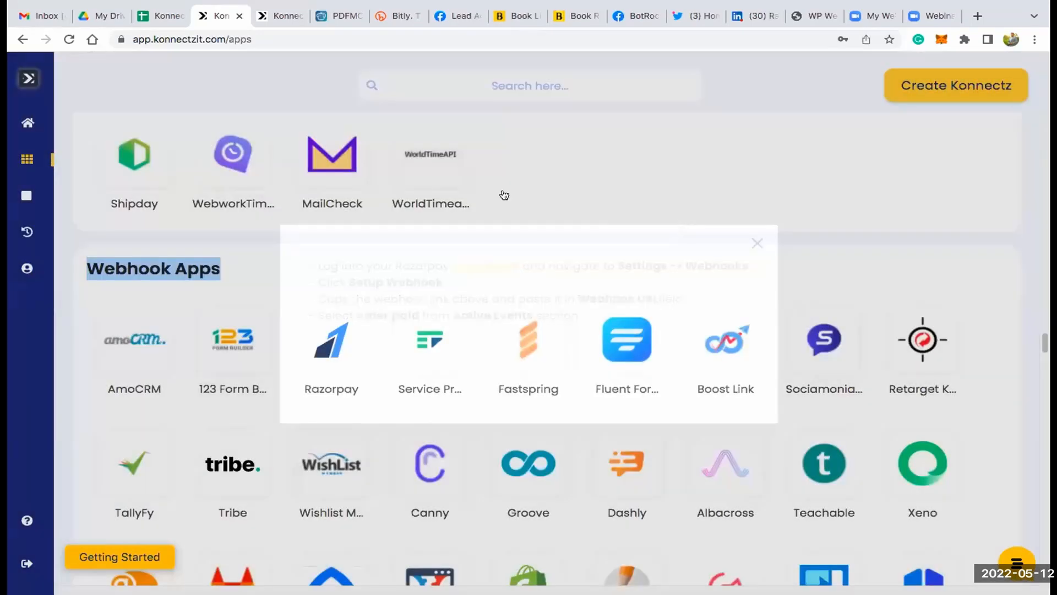
pyautogui.scroll(4, 503, 189)
pyautogui.scroll(12, 504, 193)
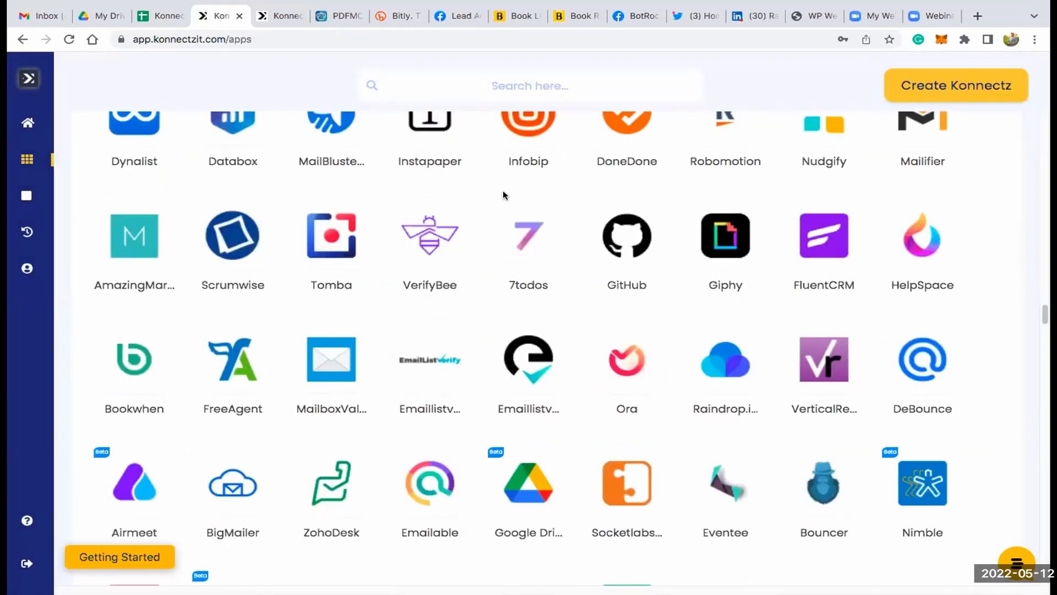
pyautogui.scroll(20, 504, 190)
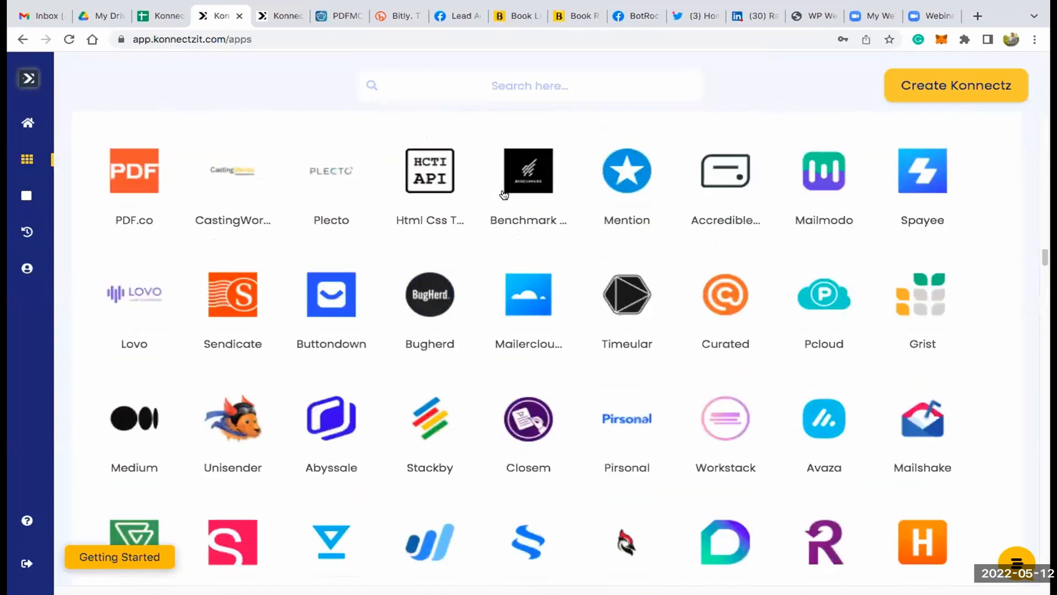
pyautogui.scroll(15, 503, 190)
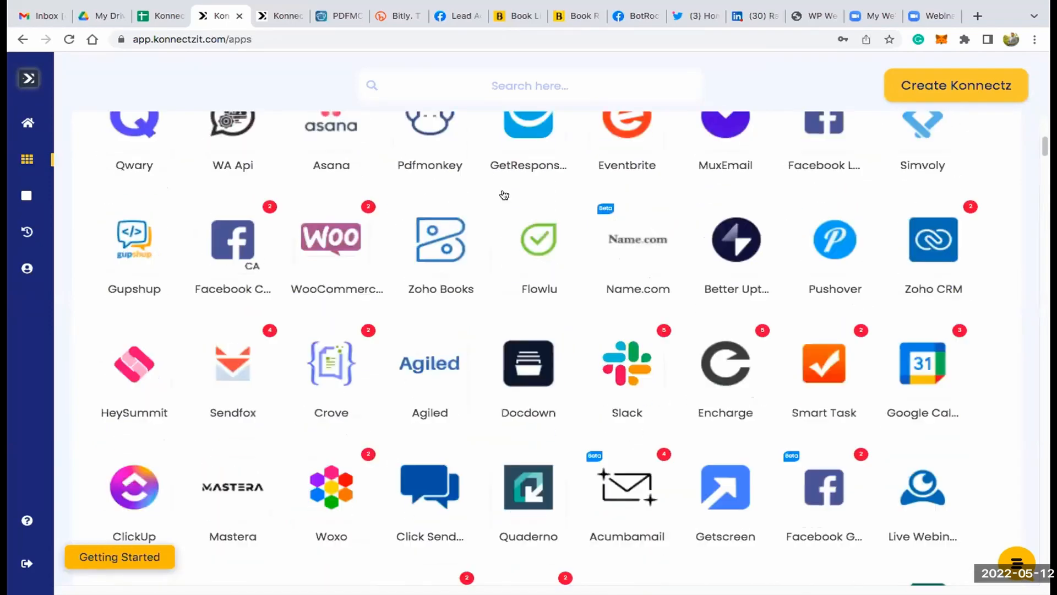
pyautogui.scroll(3, 503, 194)
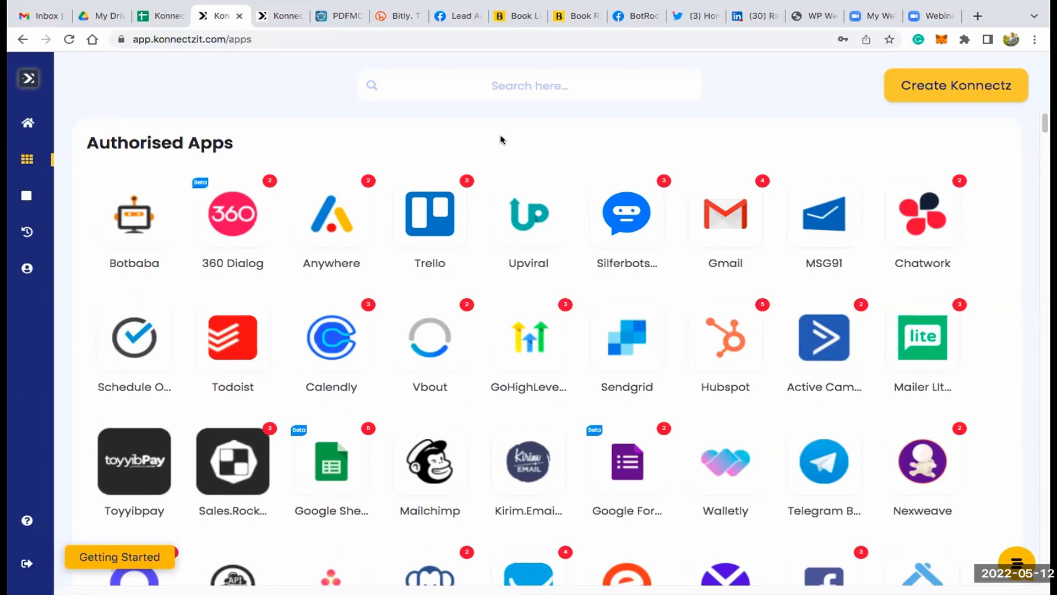
# - Start adding a Calendly account, enter an access token in the required field and cancel the authorisation
pyautogui.click(341, 333)
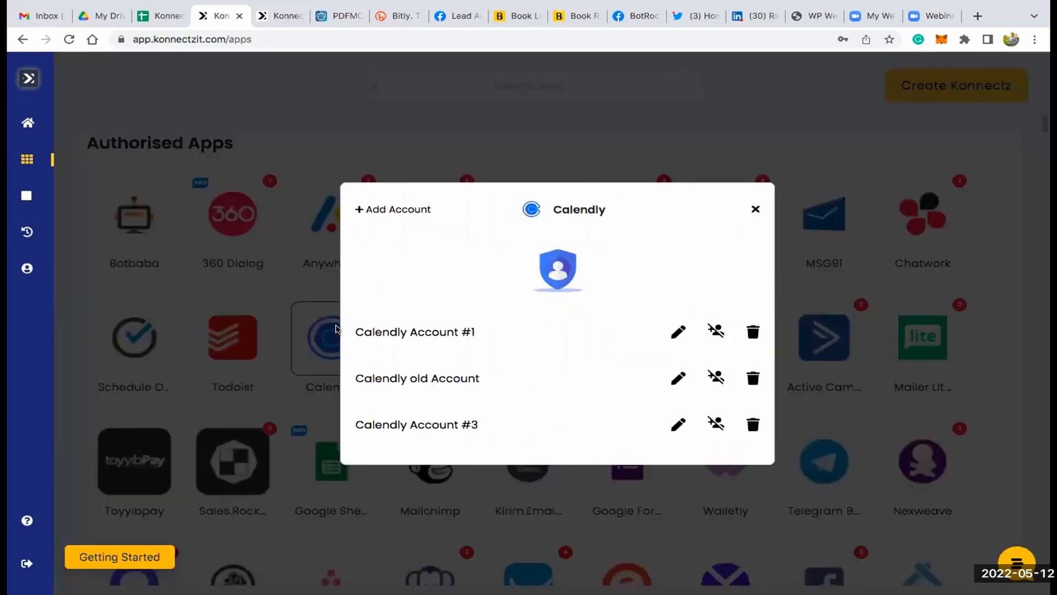
pyautogui.click(393, 209)
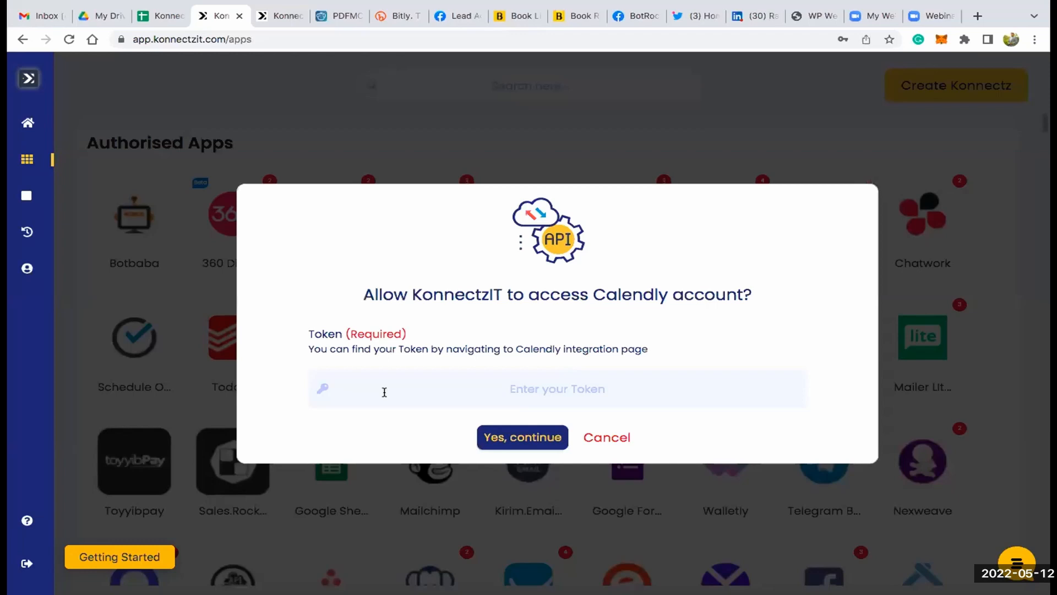
pyautogui.click(385, 392)
pyautogui.hotkey('ctrl', 'v')
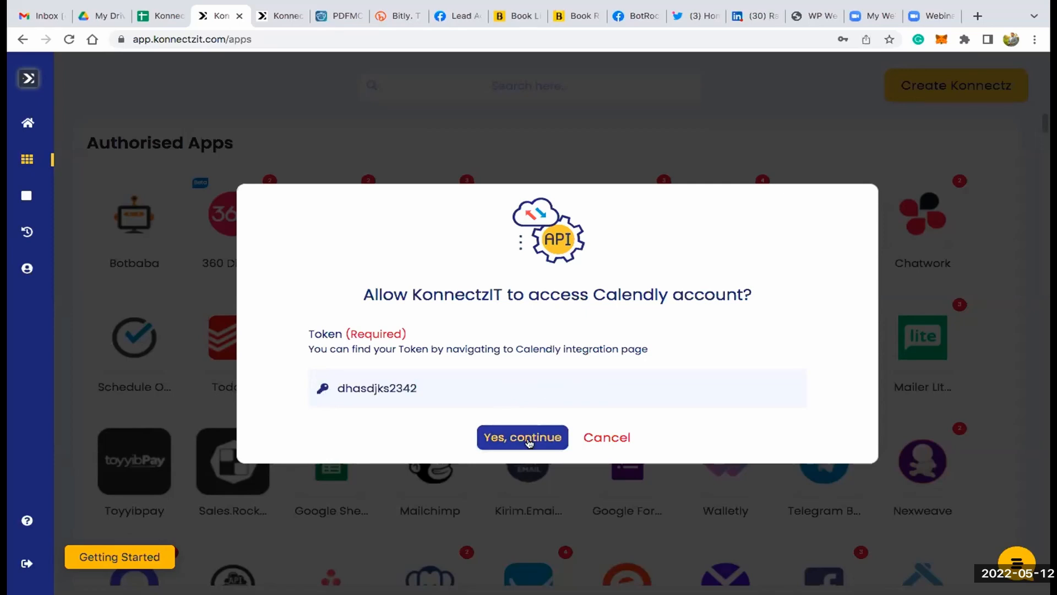
pyautogui.click(595, 437)
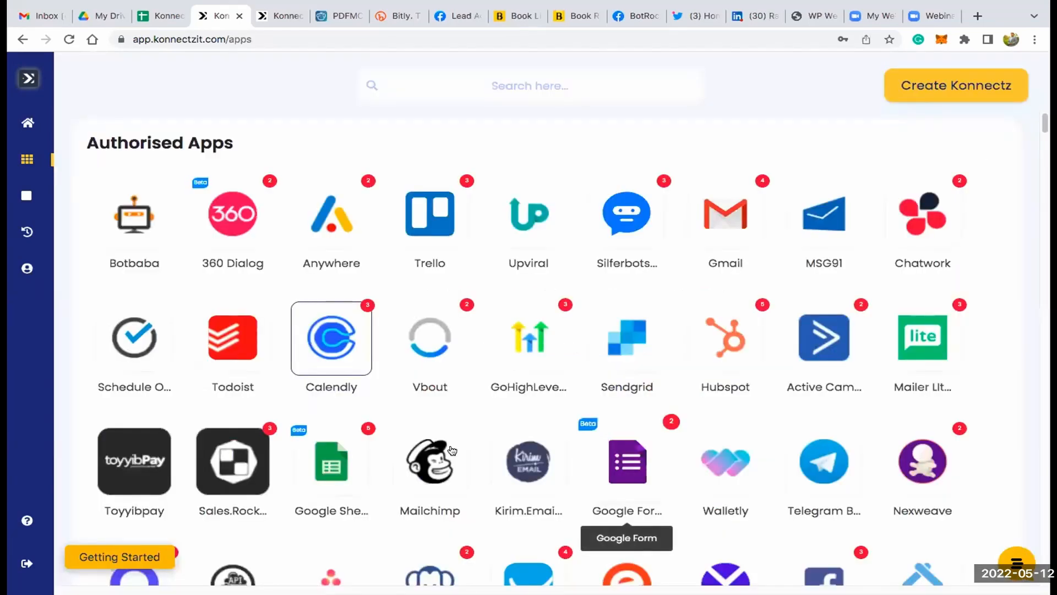
# - Add another account to Facebook Custom Audiences from the Authorised Apps through its OAuth authorisation
pyautogui.scroll(-1, 358, 424)
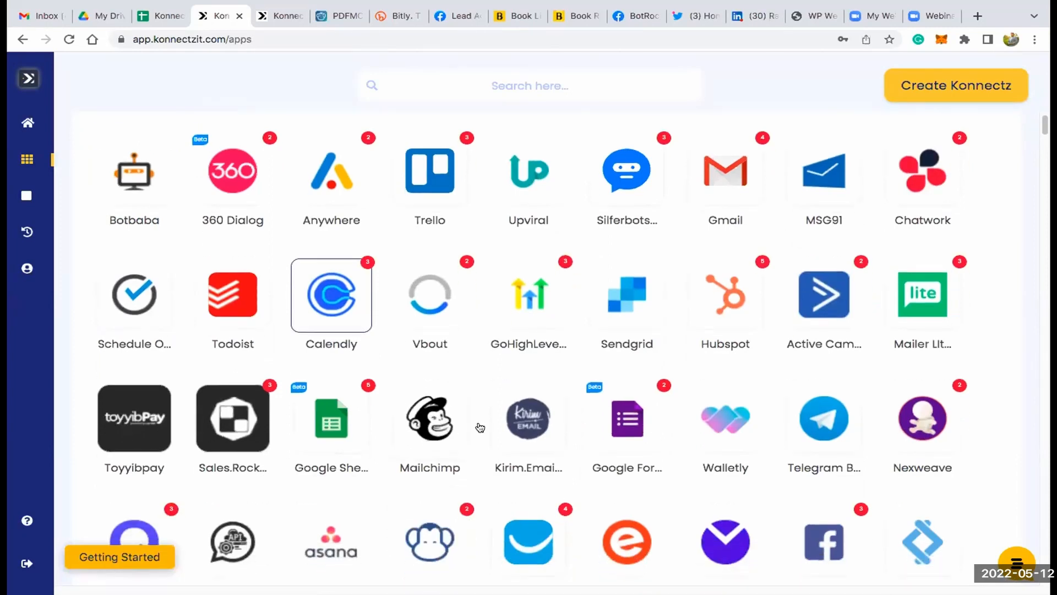
pyautogui.scroll(-5, 478, 422)
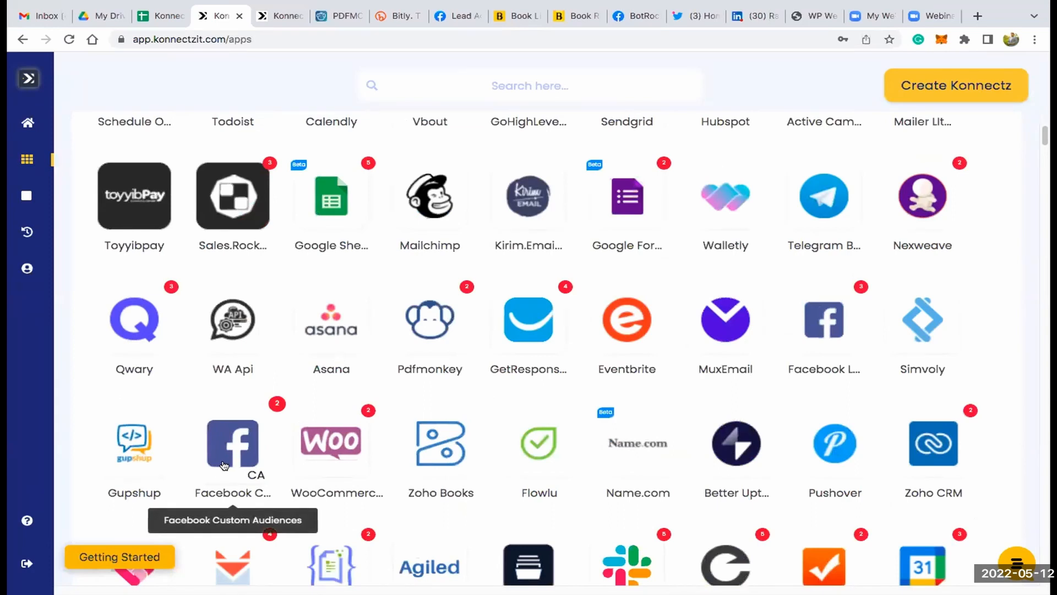
pyautogui.scroll(-4, 223, 466)
pyautogui.scroll(2, 224, 459)
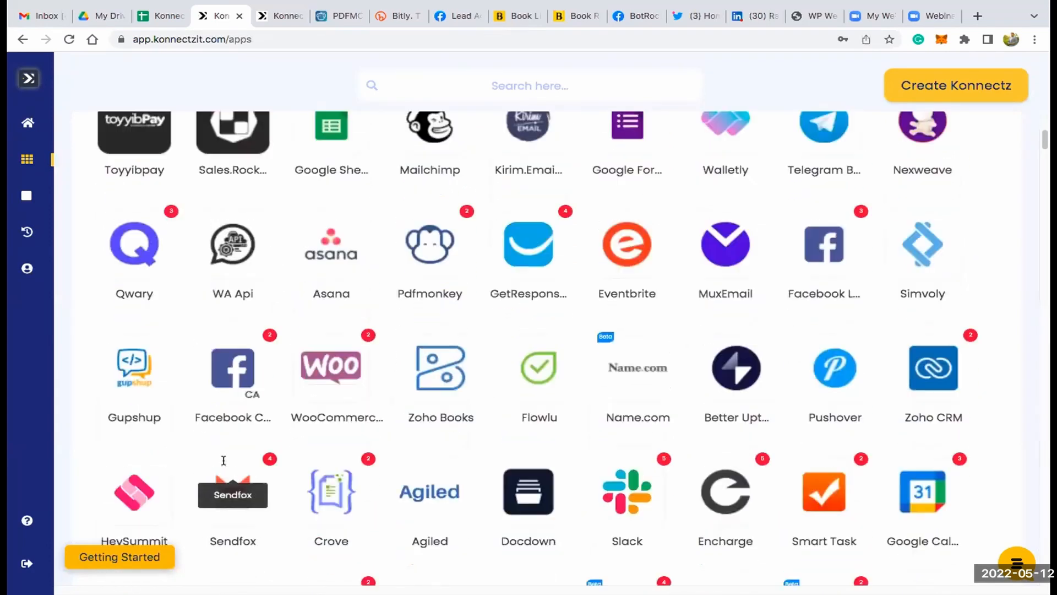
pyautogui.scroll(2, 224, 460)
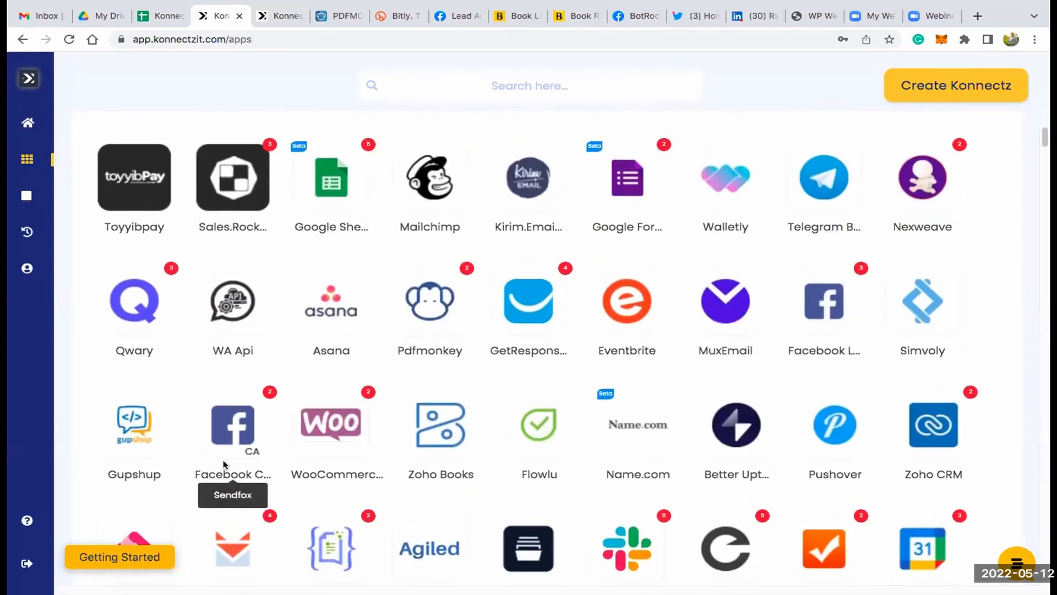
pyautogui.click(238, 407)
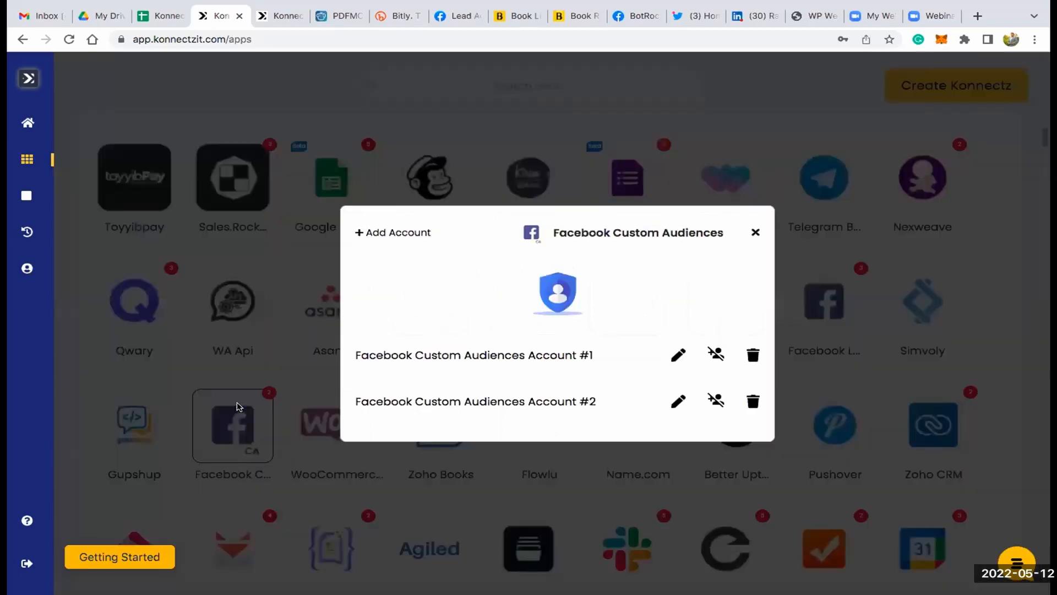
pyautogui.click(395, 233)
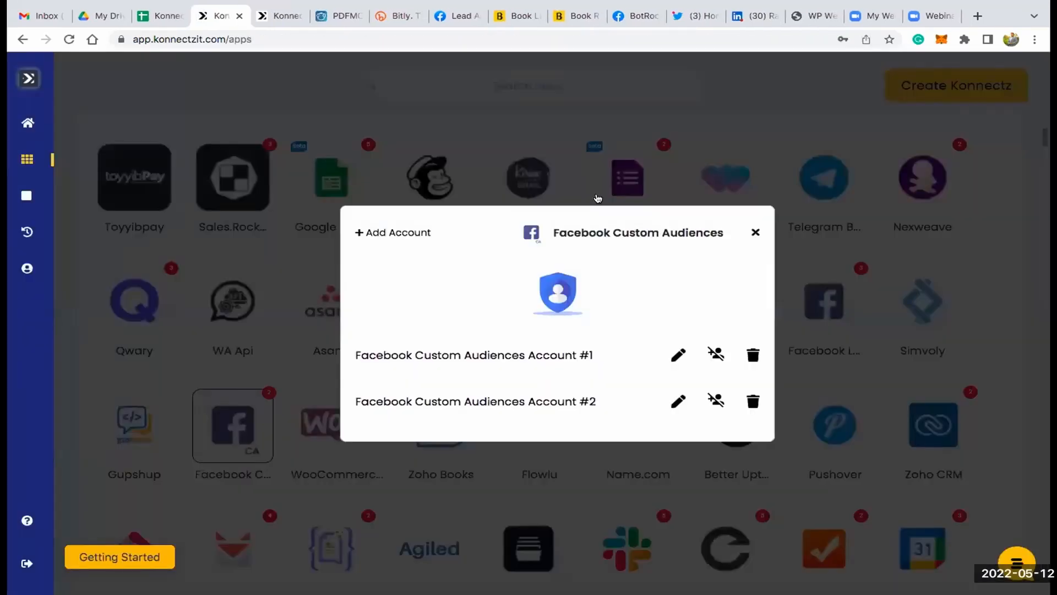
pyautogui.click(597, 198)
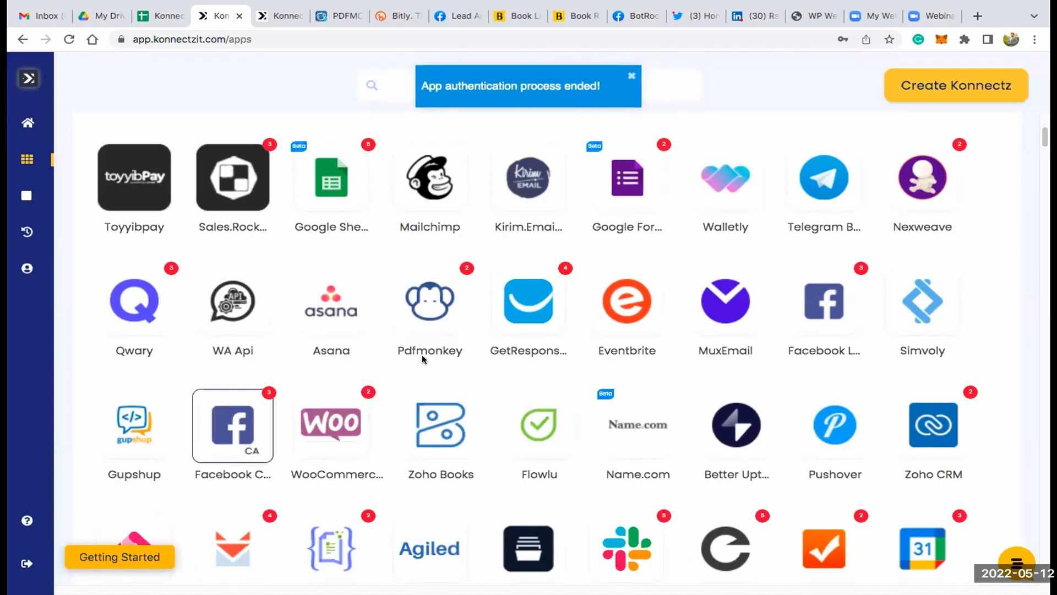
# - Create a new Konnectz workflow and name it "Facebook Lead Ads to Google Sheet"
pyautogui.scroll(4, 353, 309)
pyautogui.scroll(1, 368, 284)
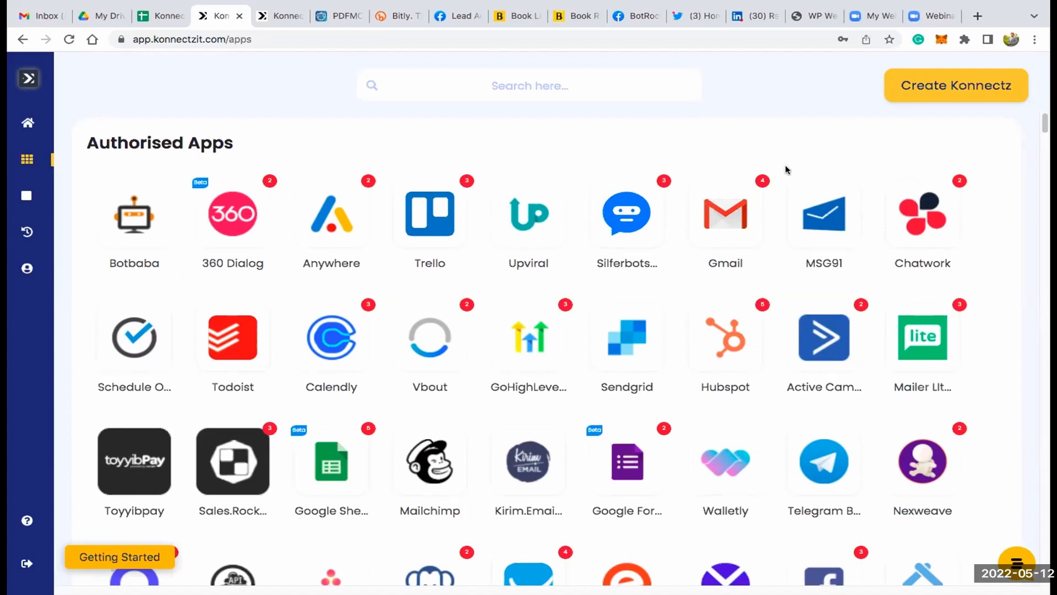
pyautogui.click(965, 86)
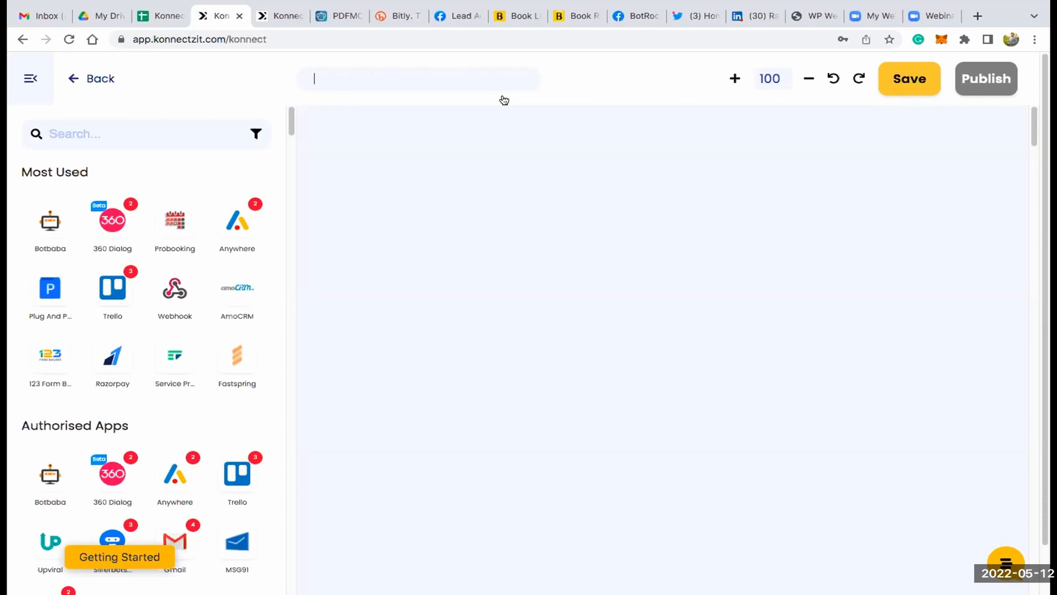
pyautogui.write('Facebook Lead')
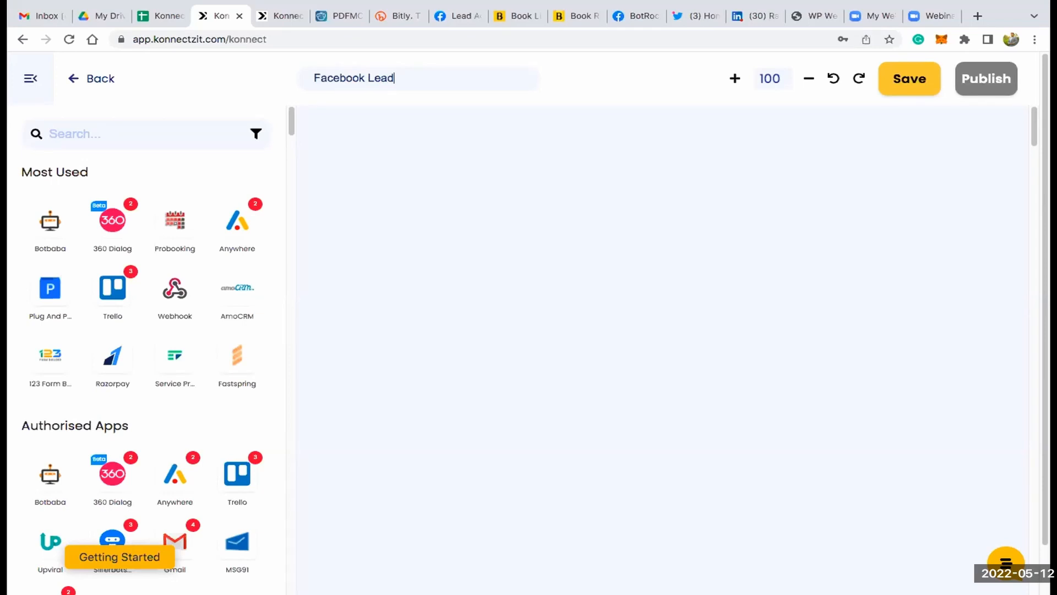
pyautogui.write(' Ads to Google Sheet')
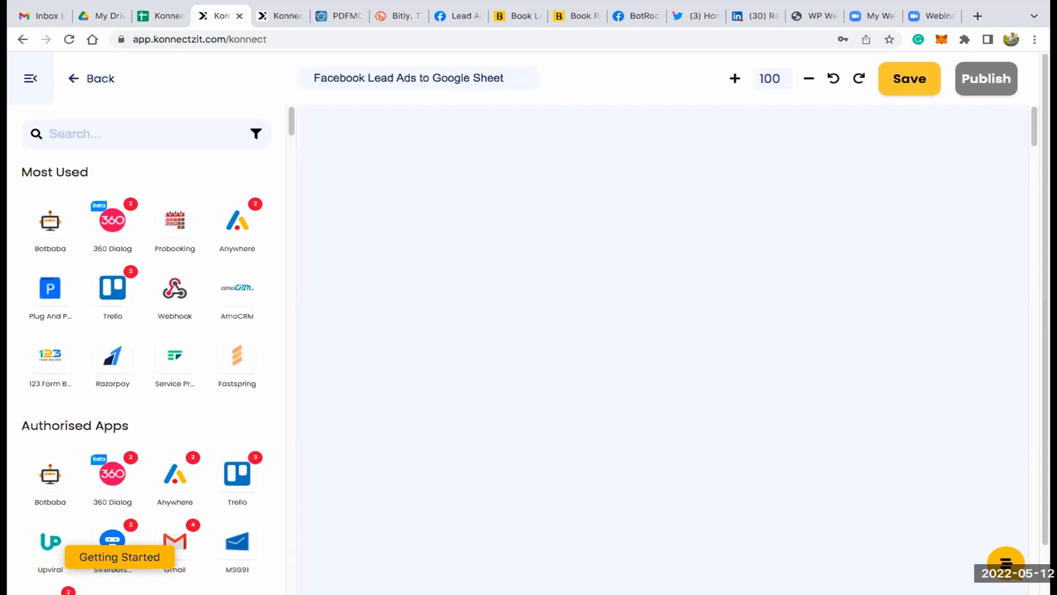
# - Search the apps for "facebook", place Facebook Lead Ads on the canvas and collapse the app list
pyautogui.click(104, 128)
pyautogui.write('facebook')
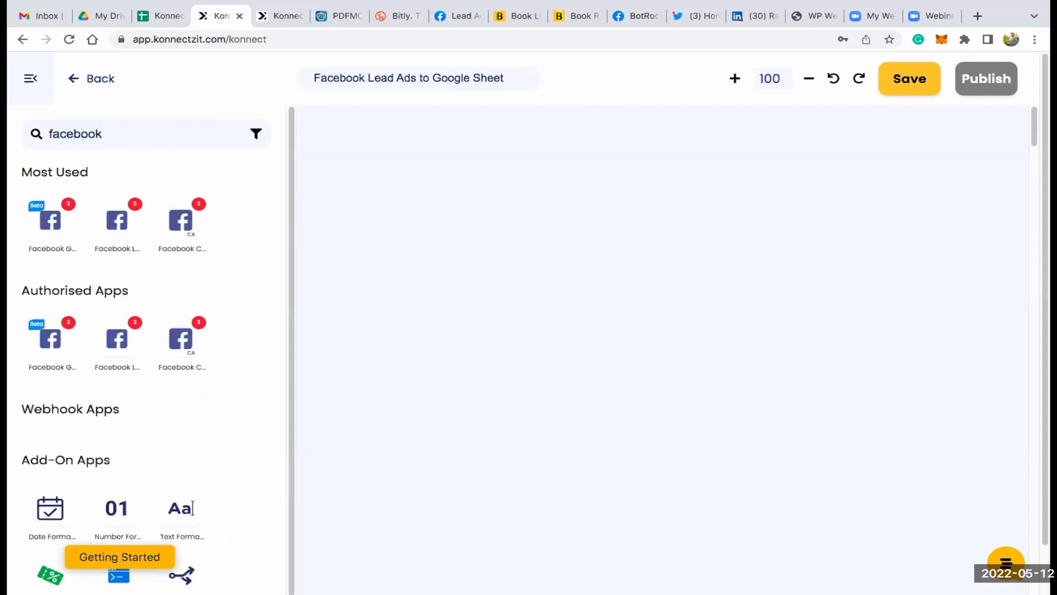
pyautogui.moveTo(116, 220); pyautogui.dragTo(374, 147)
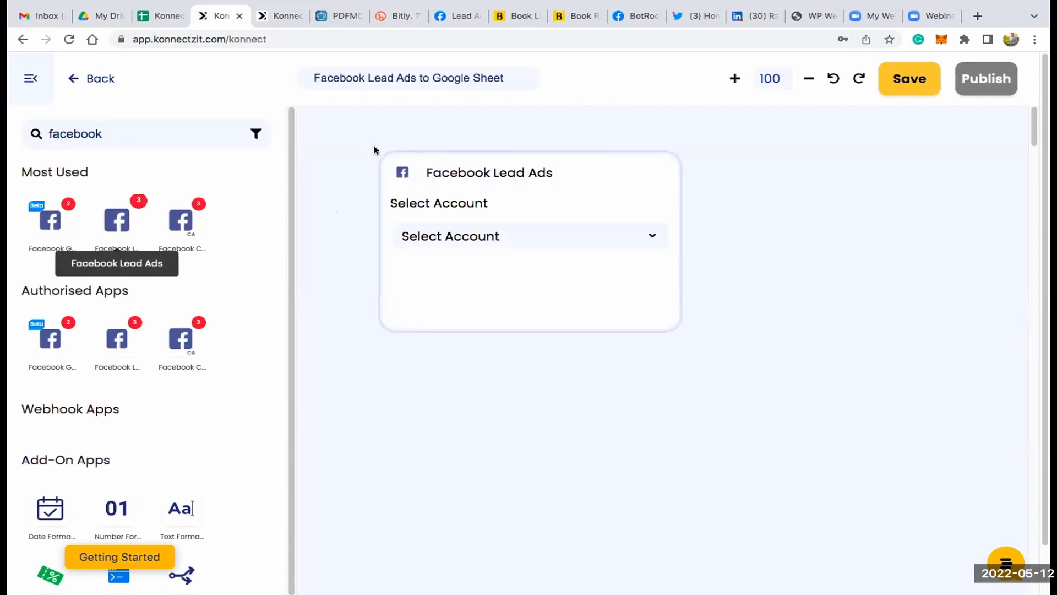
pyautogui.click(31, 79)
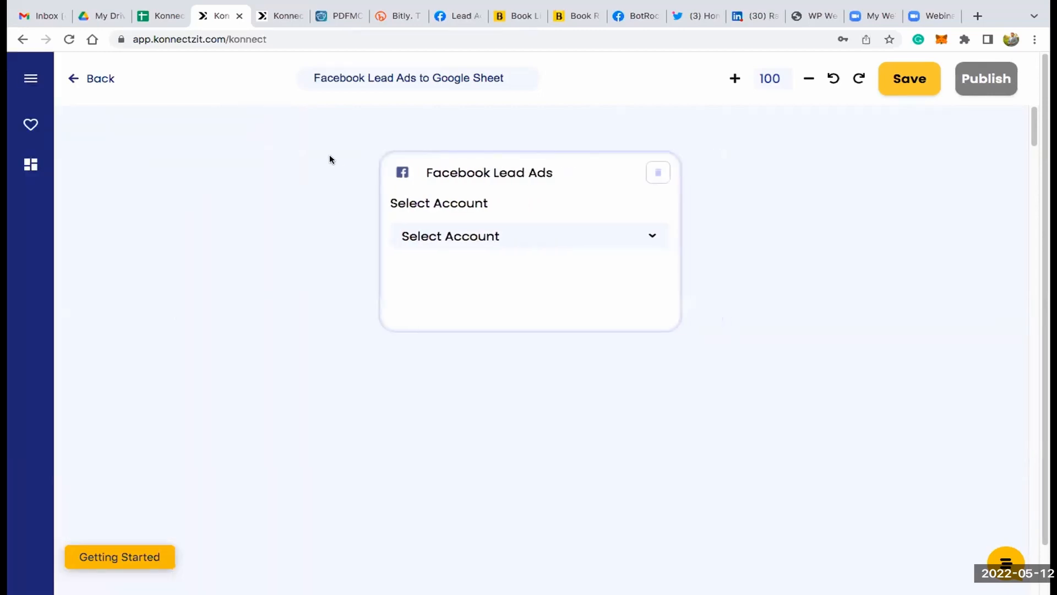
# - Set the Facebook Lead Ads block to Facebook Lead Ads Account #3 with the New Lead trigger
pyautogui.click(325, 224)
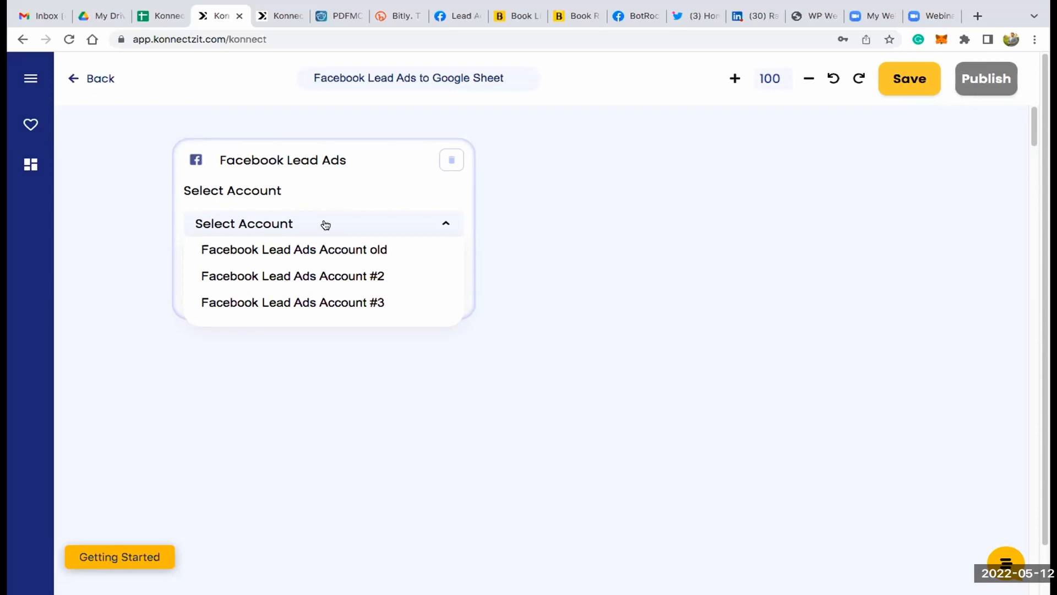
pyautogui.click(343, 304)
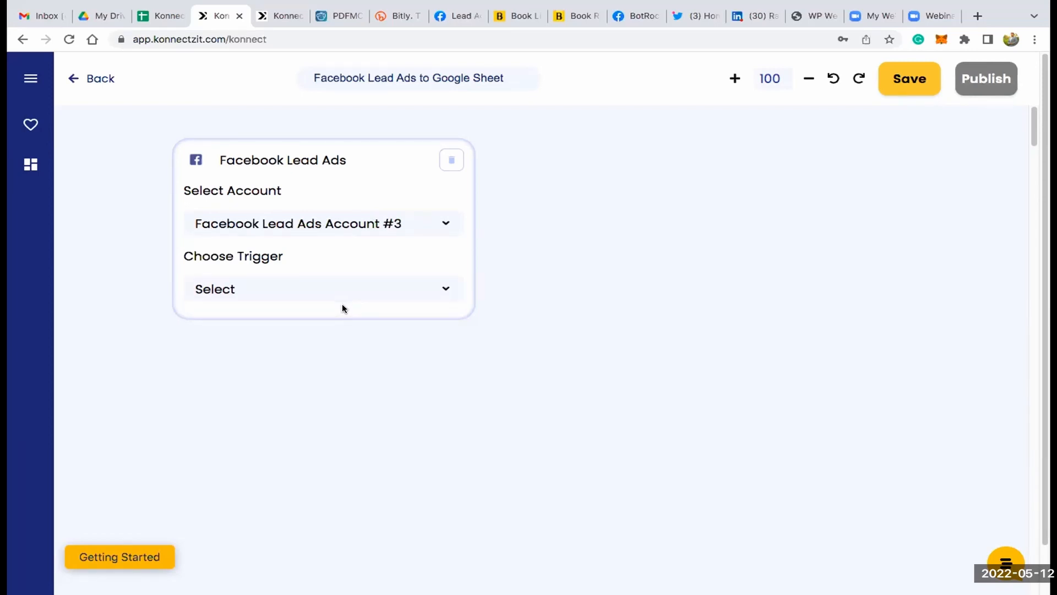
pyautogui.click(342, 290)
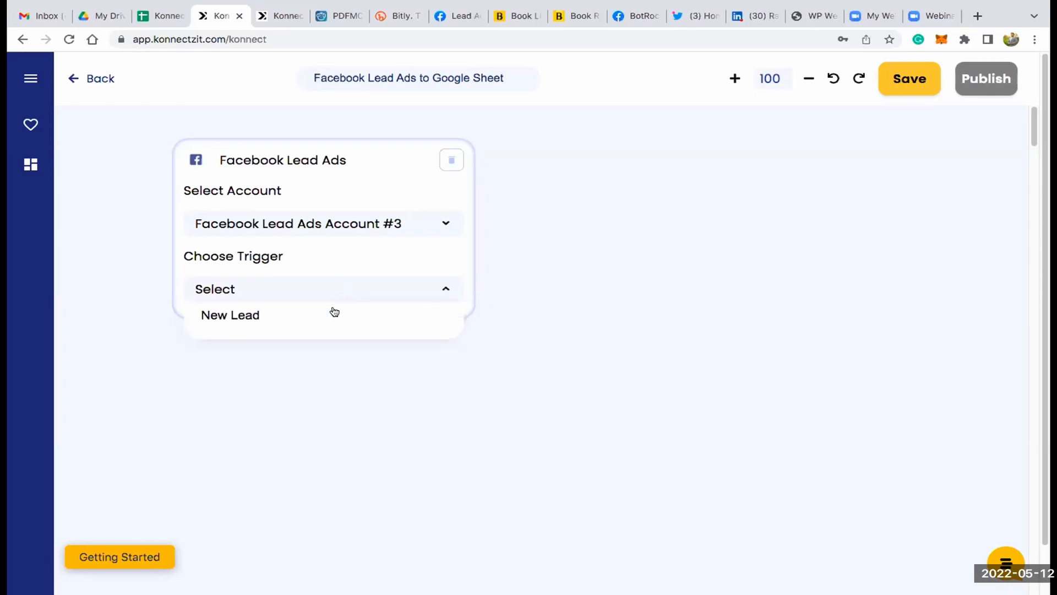
pyautogui.click(335, 311)
# - Configure the New Lead trigger with the Test page and the KonnectzIT Demo-Options lead form, and run its test and review
pyautogui.scroll(-3, 335, 308)
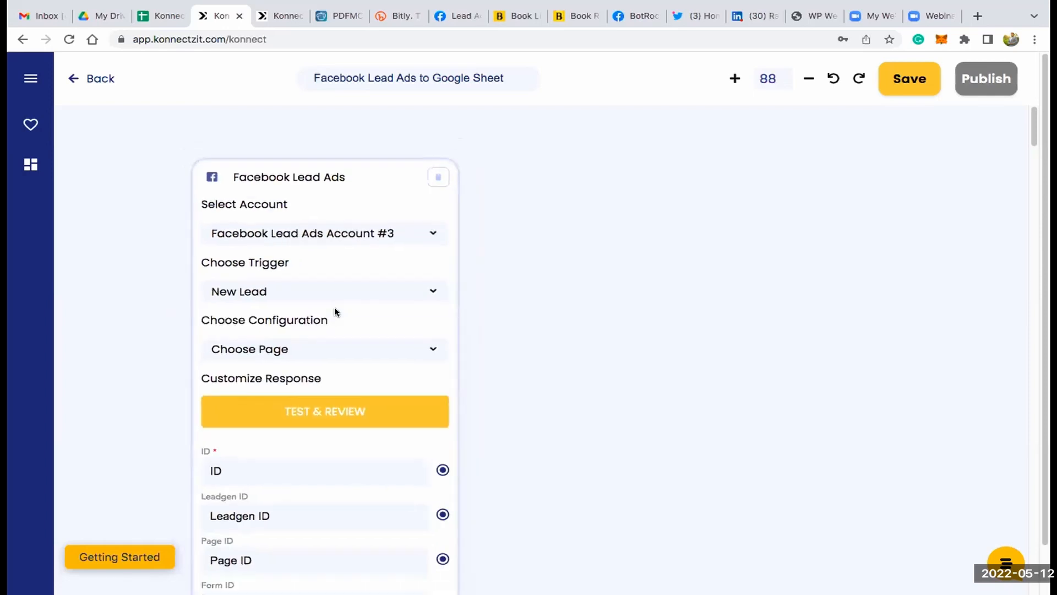
pyautogui.scroll(-1, 490, 278)
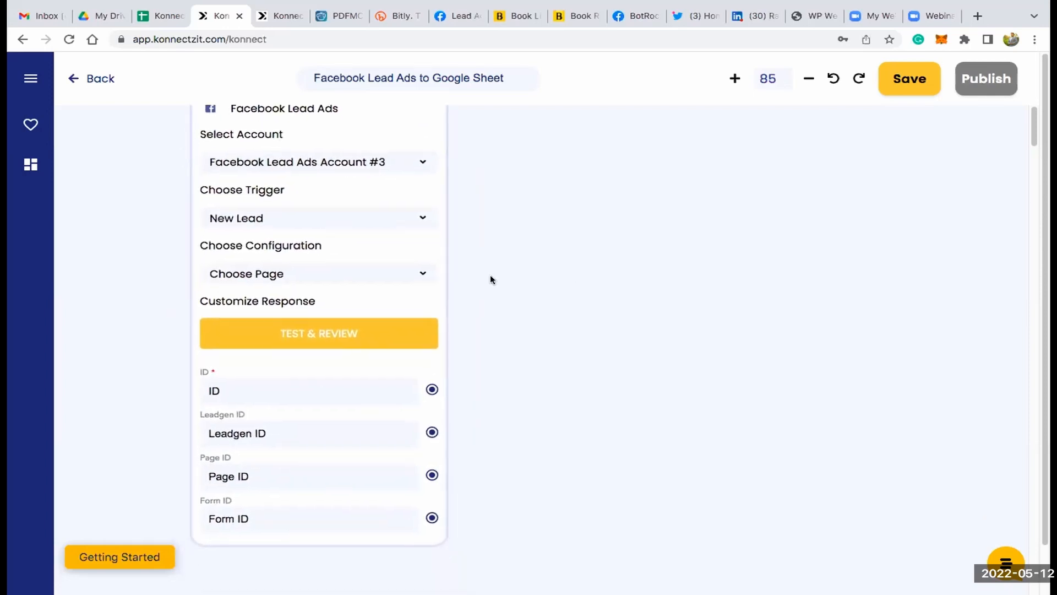
pyautogui.click(336, 274)
pyautogui.scroll(-1, 314, 363)
pyautogui.scroll(-4, 314, 364)
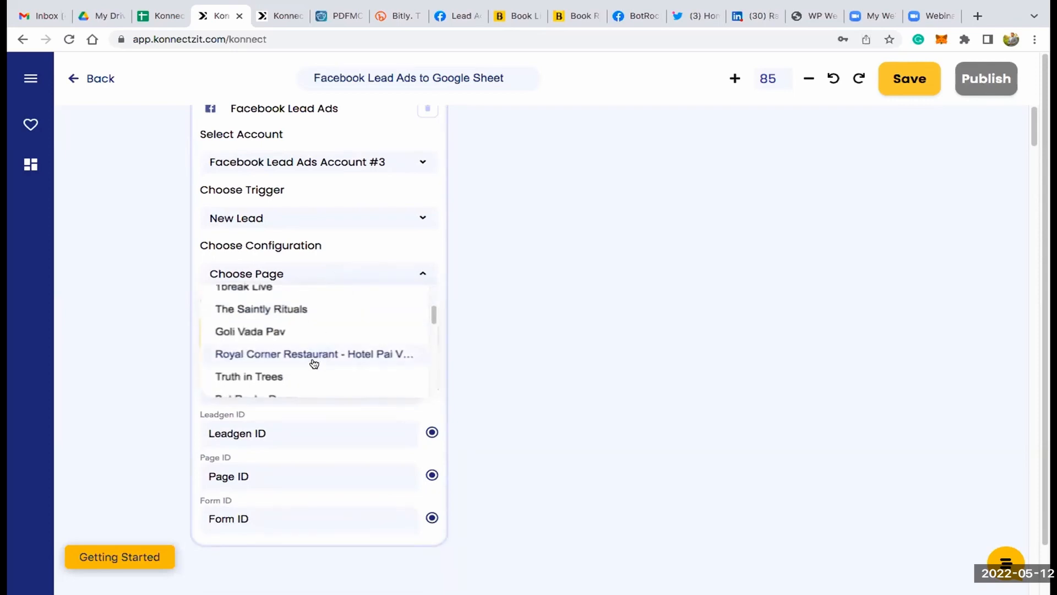
pyautogui.scroll(-3, 315, 362)
pyautogui.scroll(6, 315, 360)
pyautogui.scroll(3, 315, 359)
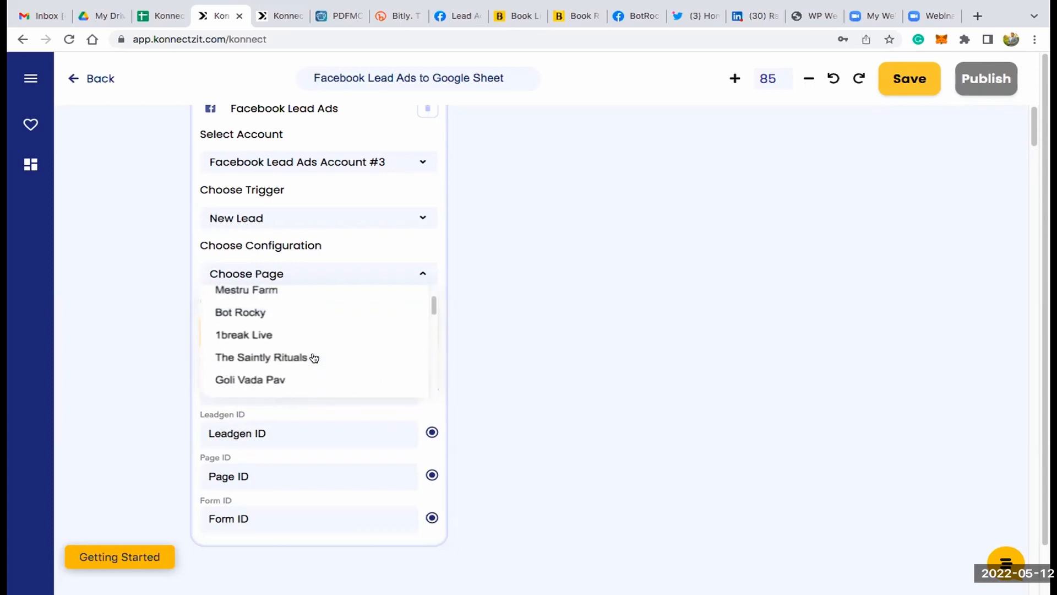
pyautogui.scroll(-1, 314, 358)
pyautogui.scroll(-4, 316, 285)
pyautogui.scroll(-3, 319, 283)
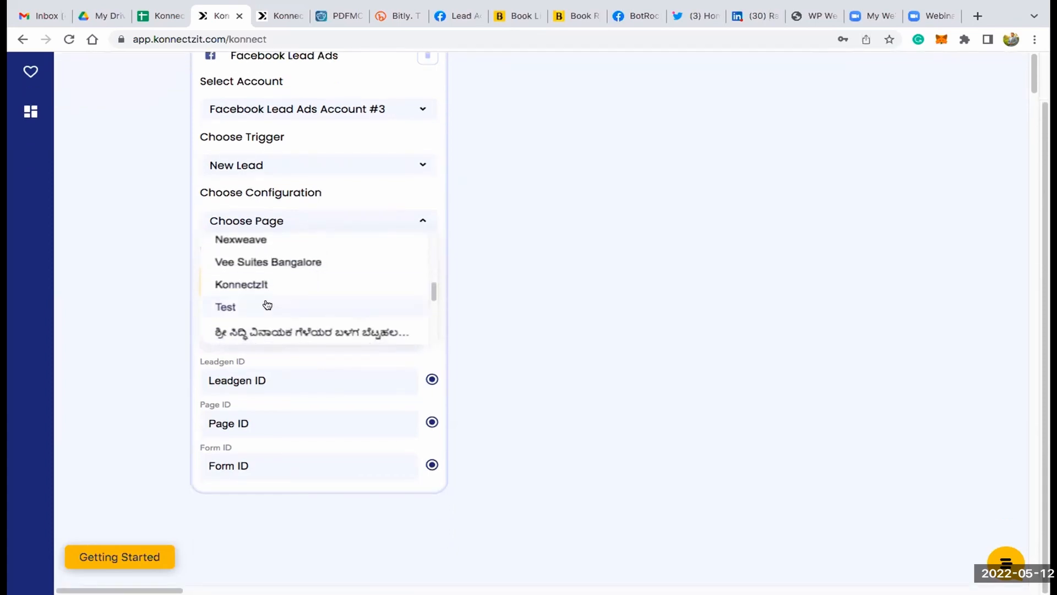
pyautogui.click(267, 306)
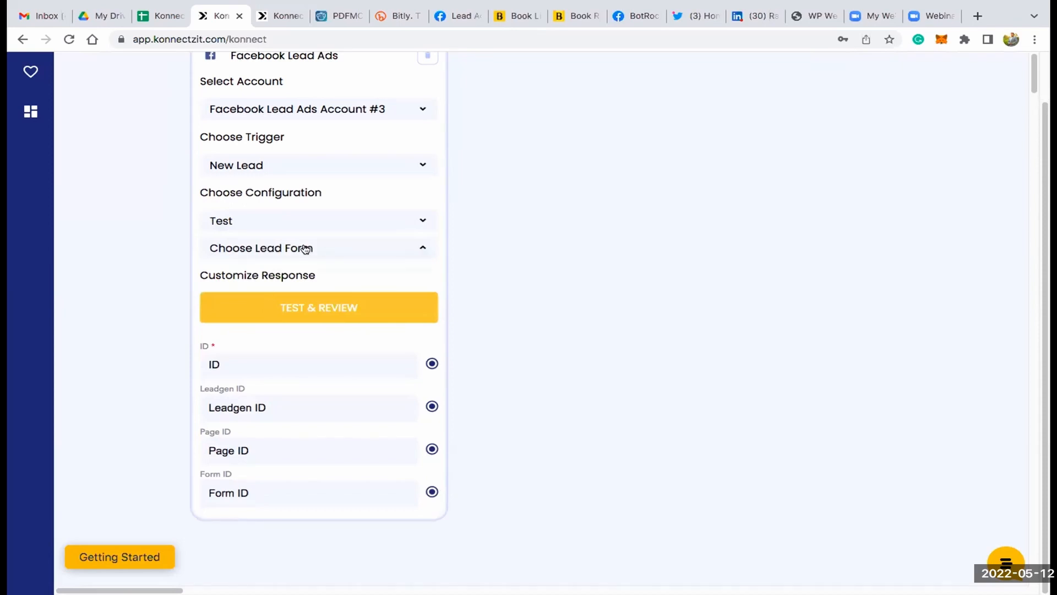
pyautogui.click(309, 271)
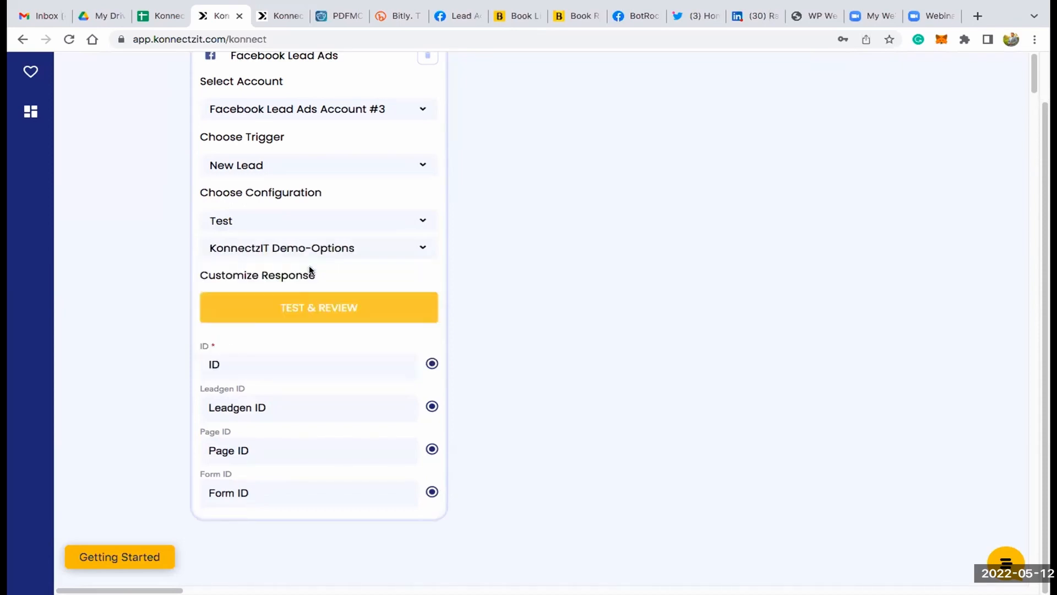
pyautogui.click(328, 309)
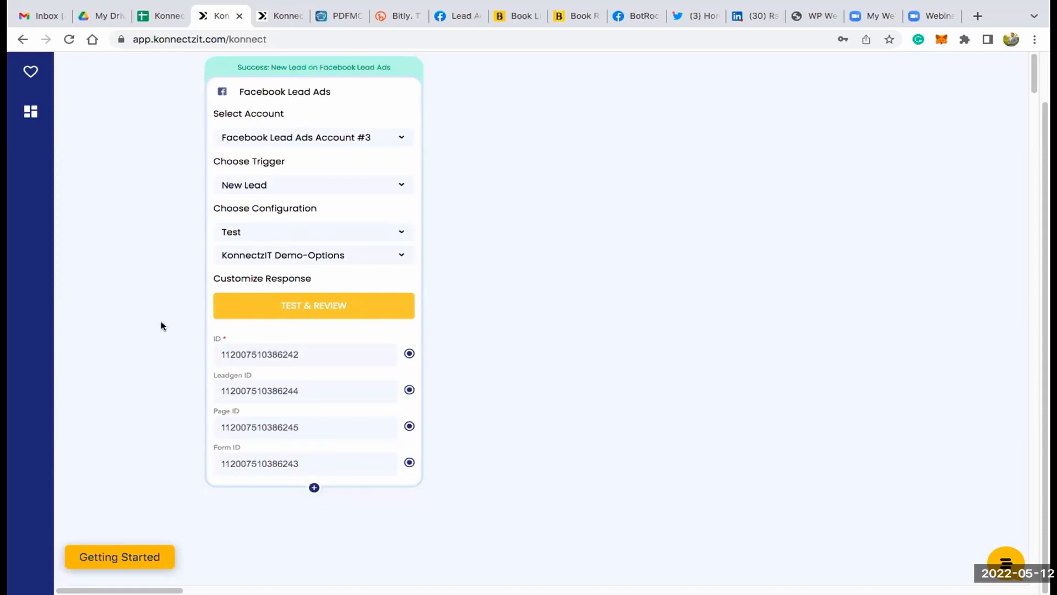
# - Add the Email, Full_name and Phone_number fields to the Facebook Lead Ads response
pyautogui.click(314, 488)
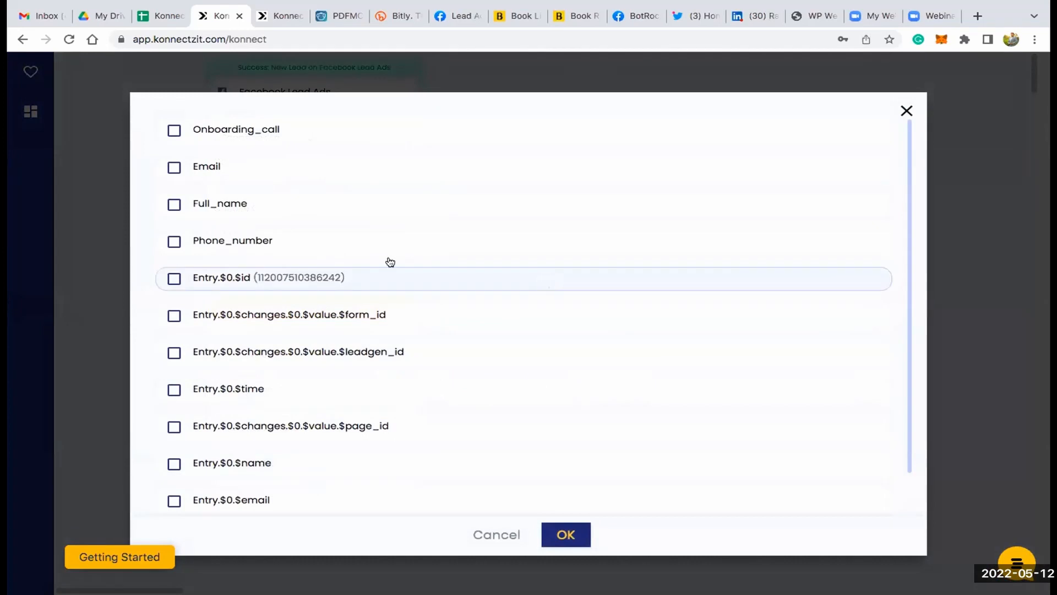
pyautogui.click(174, 168)
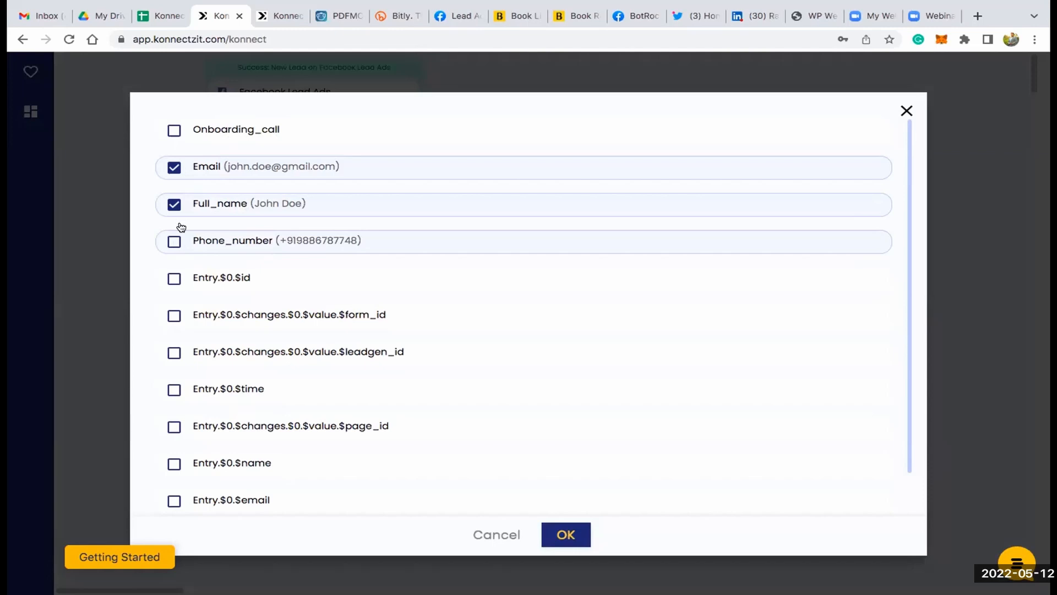
pyautogui.click(175, 243)
pyautogui.click(567, 534)
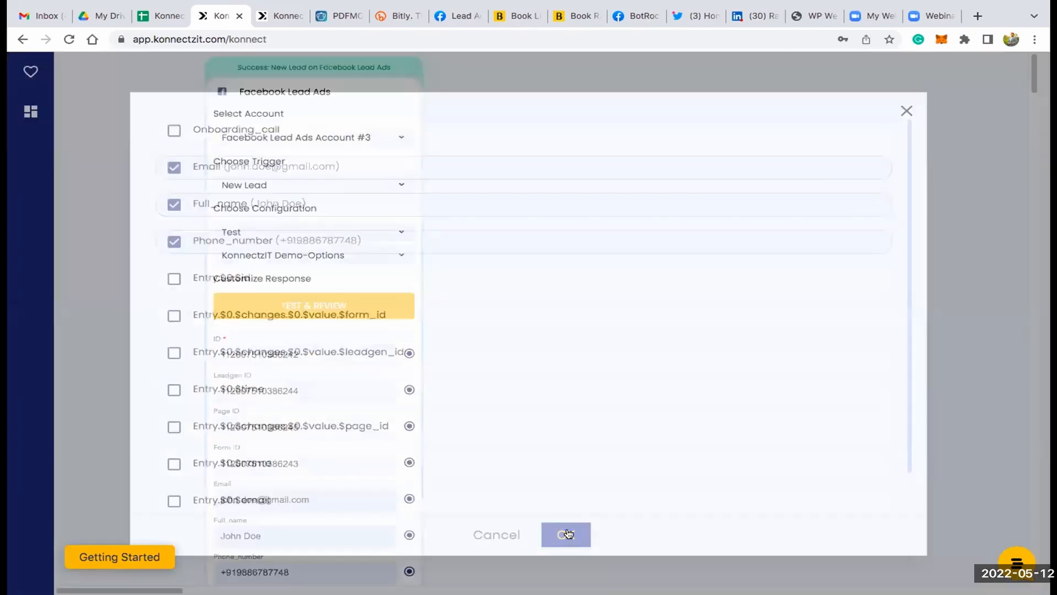
pyautogui.moveTo(538, 463); pyautogui.dragTo(523, 361)
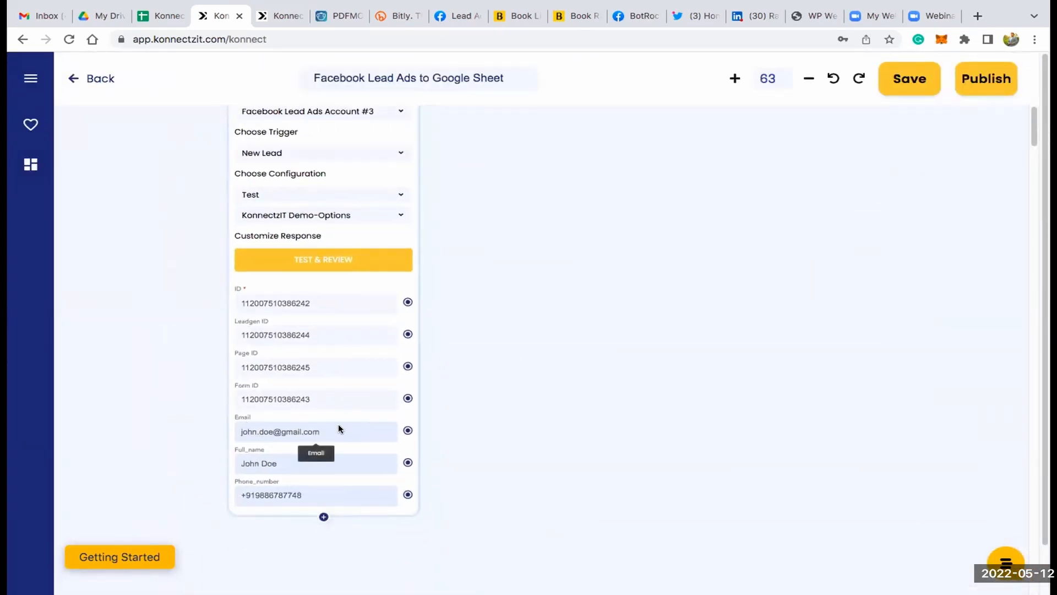
pyautogui.scroll(2, 339, 429)
pyautogui.scroll(3, 339, 428)
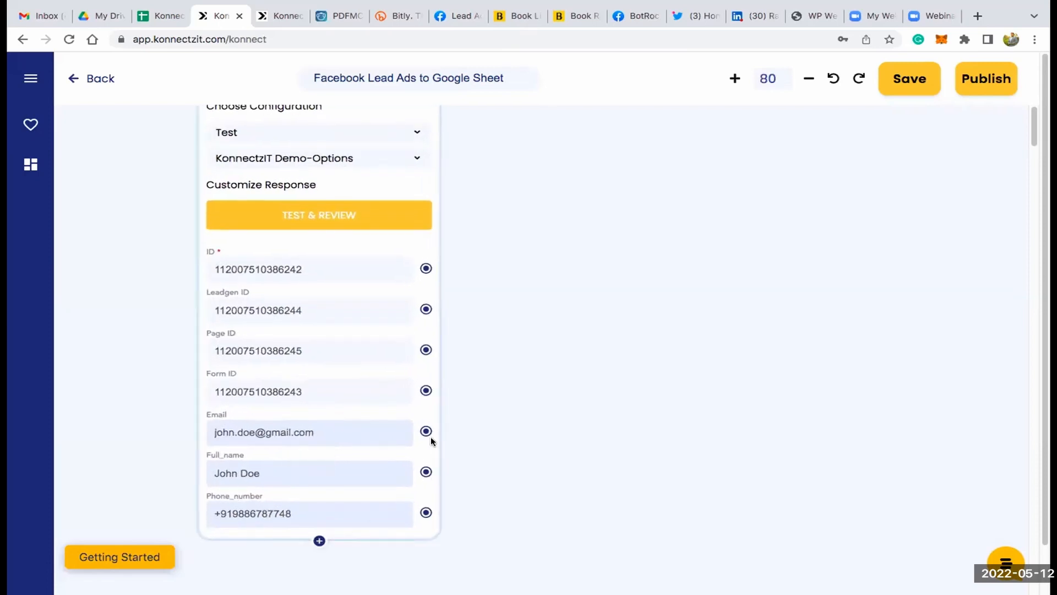
pyautogui.scroll(3, 431, 435)
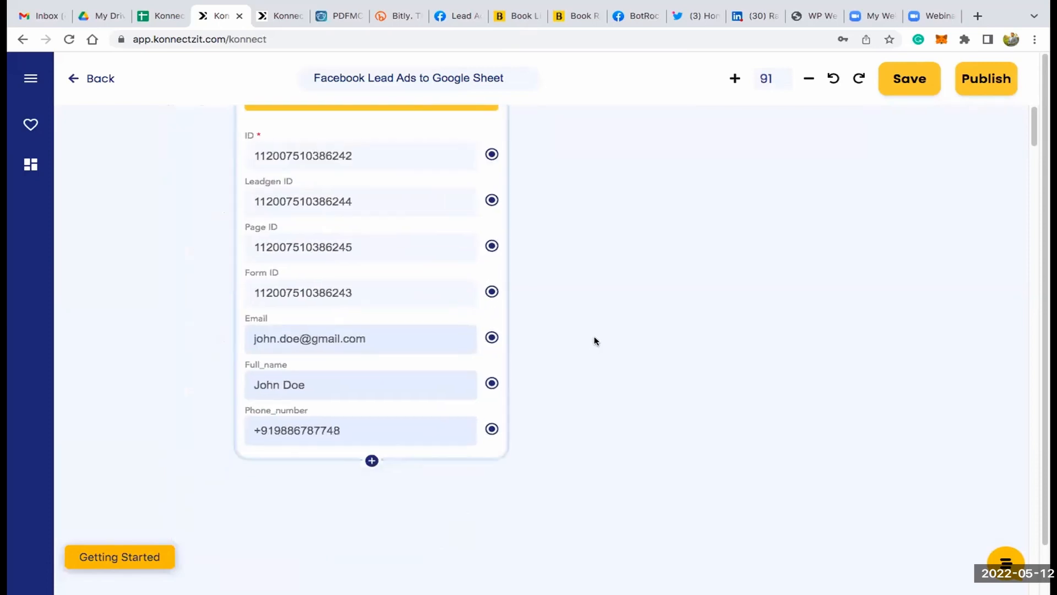
# - Search the apps for "sheet", place Google Sheet on the canvas beside the Facebook Lead Ads block and collapse the app list
pyautogui.scroll(-3, 595, 341)
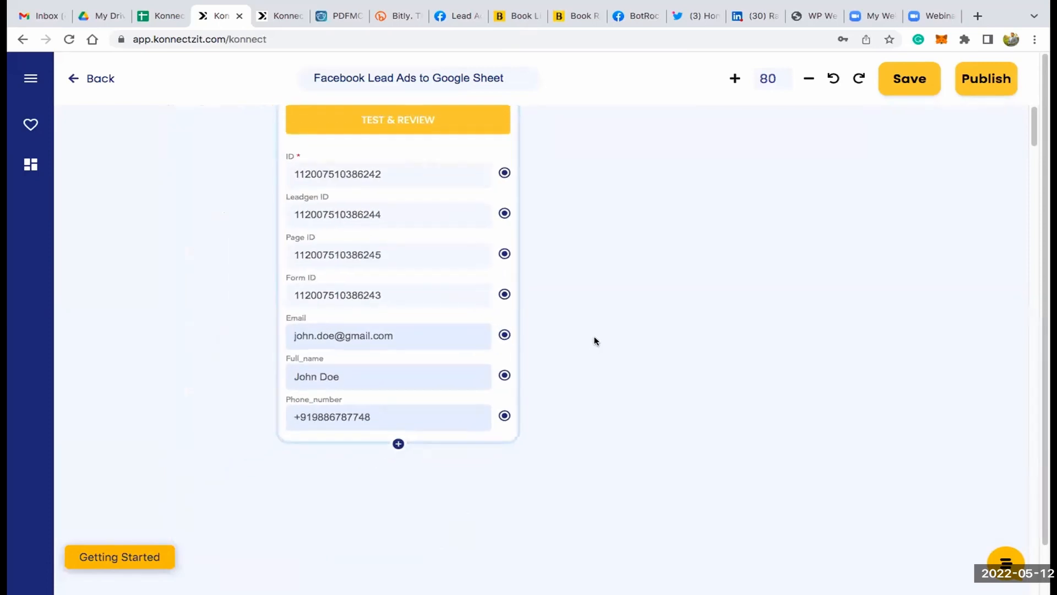
pyautogui.click(31, 78)
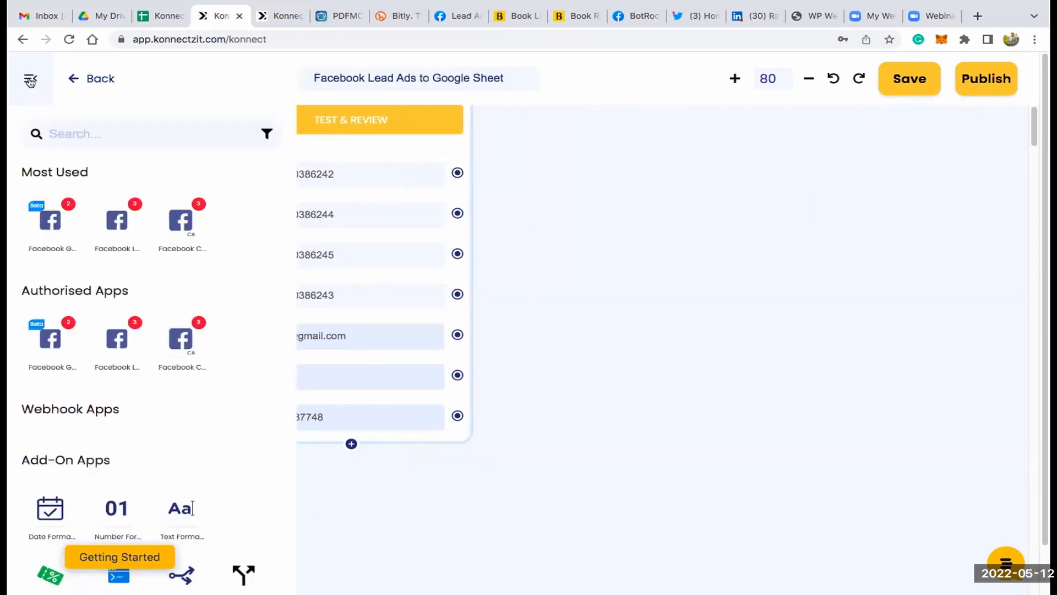
pyautogui.click(118, 128)
pyautogui.write('sheet')
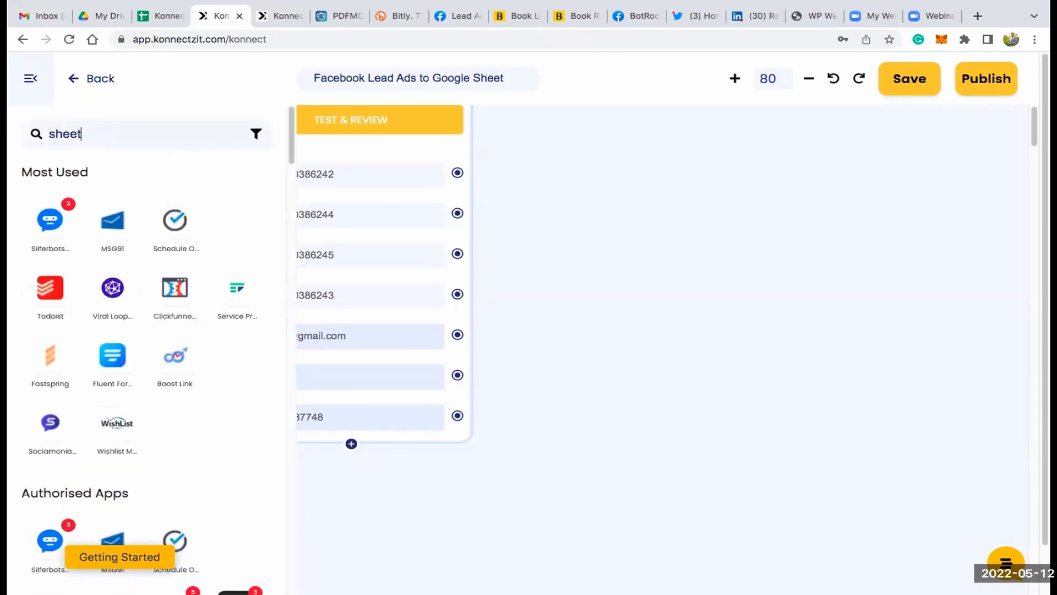
pyautogui.moveTo(50, 221); pyautogui.dragTo(579, 135)
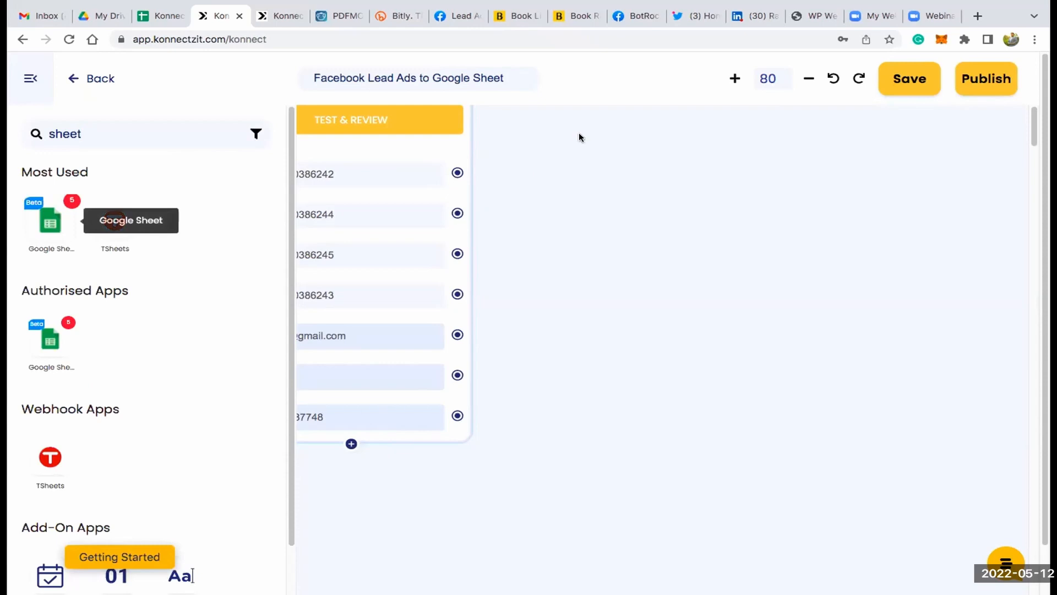
pyautogui.click(22, 80)
# - Set the Google Sheet block to Google Sheet Account #5 with the Create Spreadsheet Row action and the KonnectzIT Demo Sheets spreadsheet
pyautogui.click(723, 212)
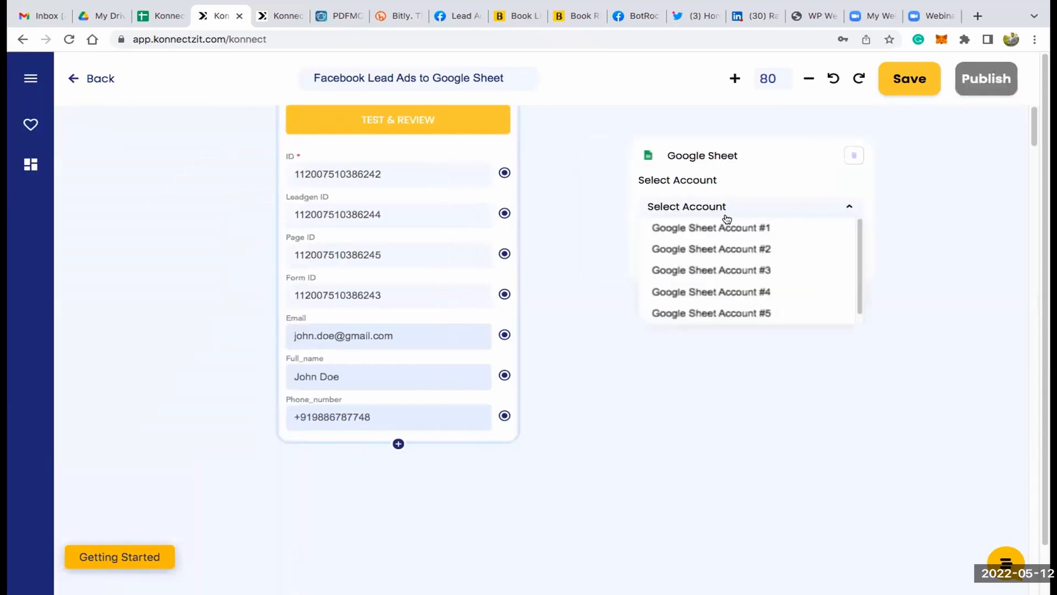
pyautogui.click(758, 312)
pyautogui.click(739, 258)
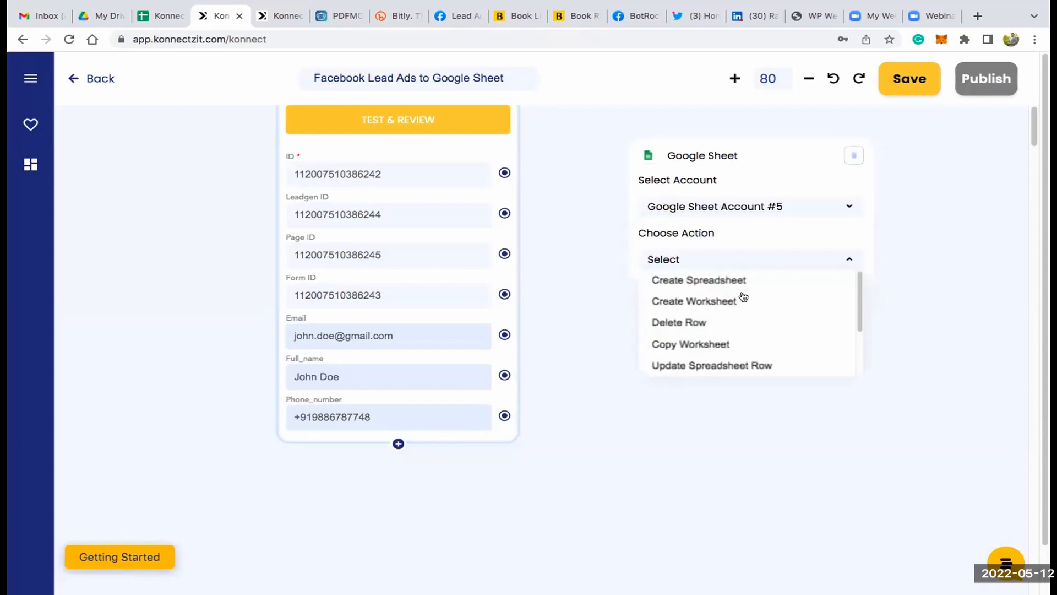
pyautogui.scroll(-1, 751, 312)
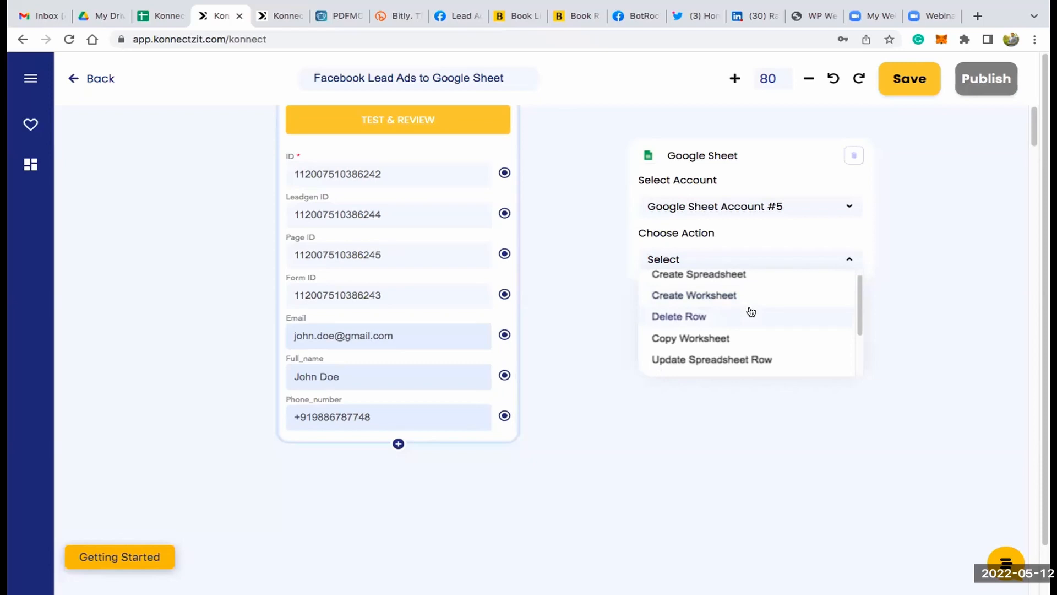
pyautogui.scroll(-1, 751, 311)
pyautogui.scroll(-2, 751, 311)
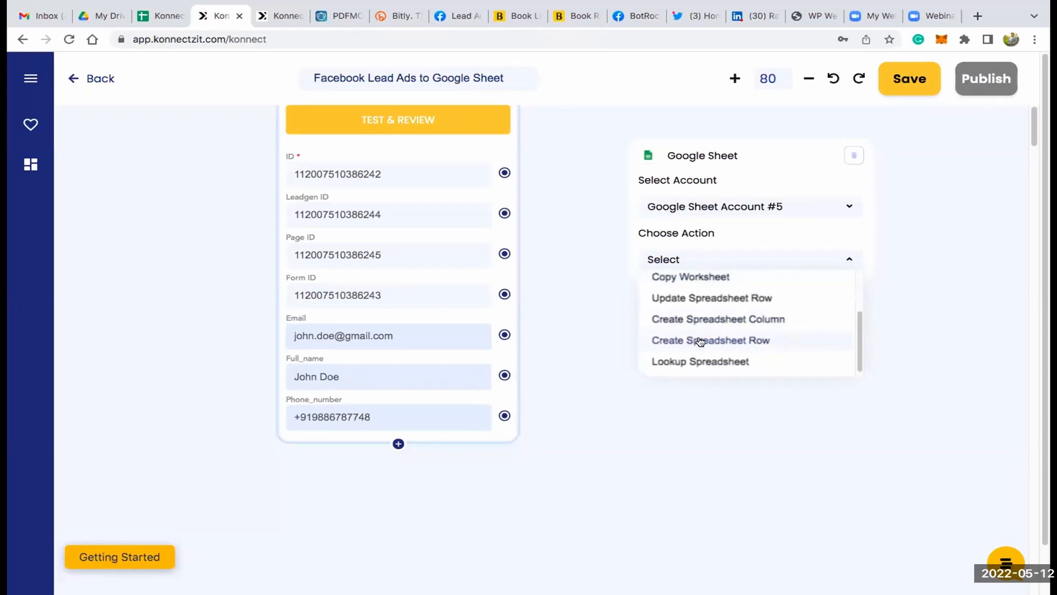
pyautogui.click(729, 339)
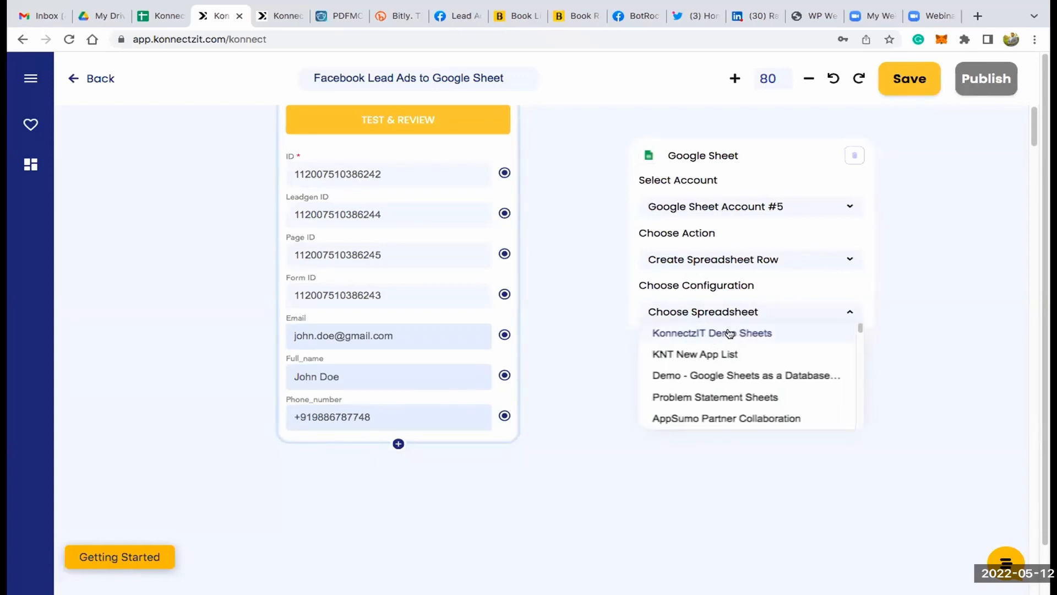
pyautogui.click(729, 333)
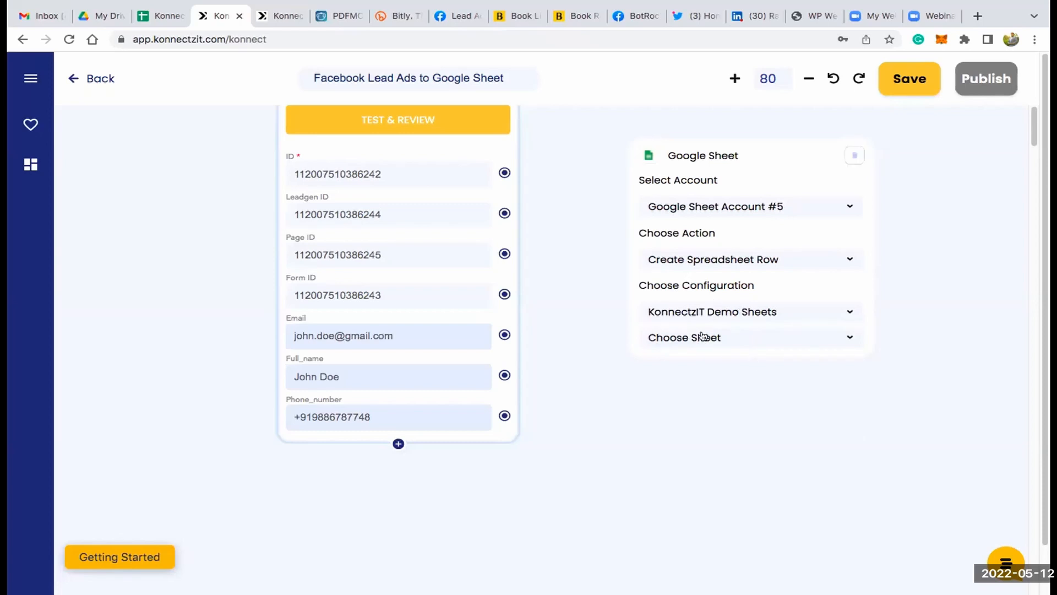
# - Examine the Name, Email and Phone header columns on the spreadsheet's Demo sheet in Google Sheets and return to the KonnectzIT workflow
pyautogui.click(165, 16)
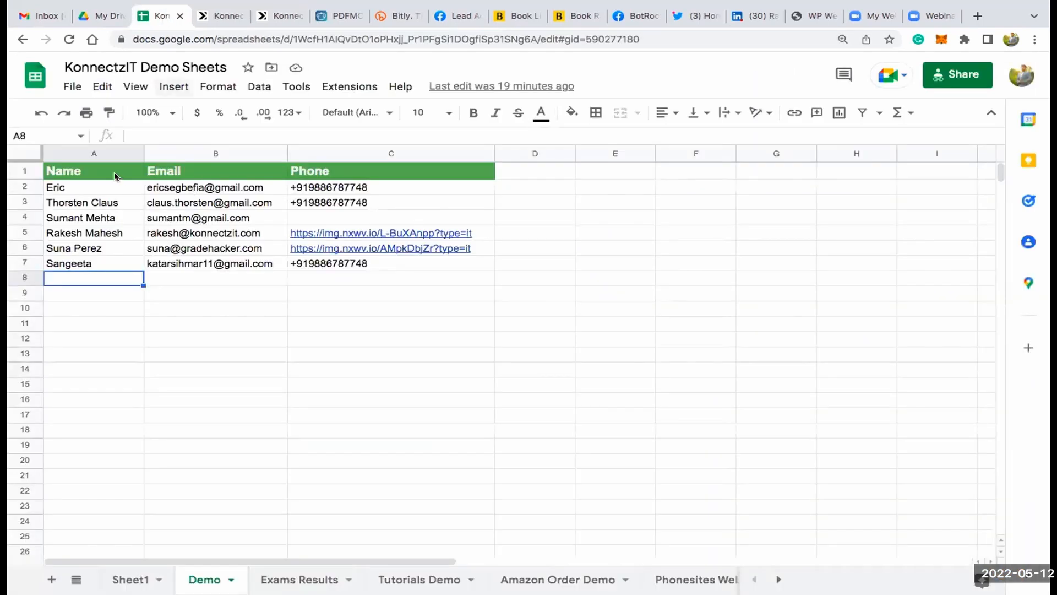
pyautogui.click(114, 175)
pyautogui.press('Right')
pyautogui.press('Right')
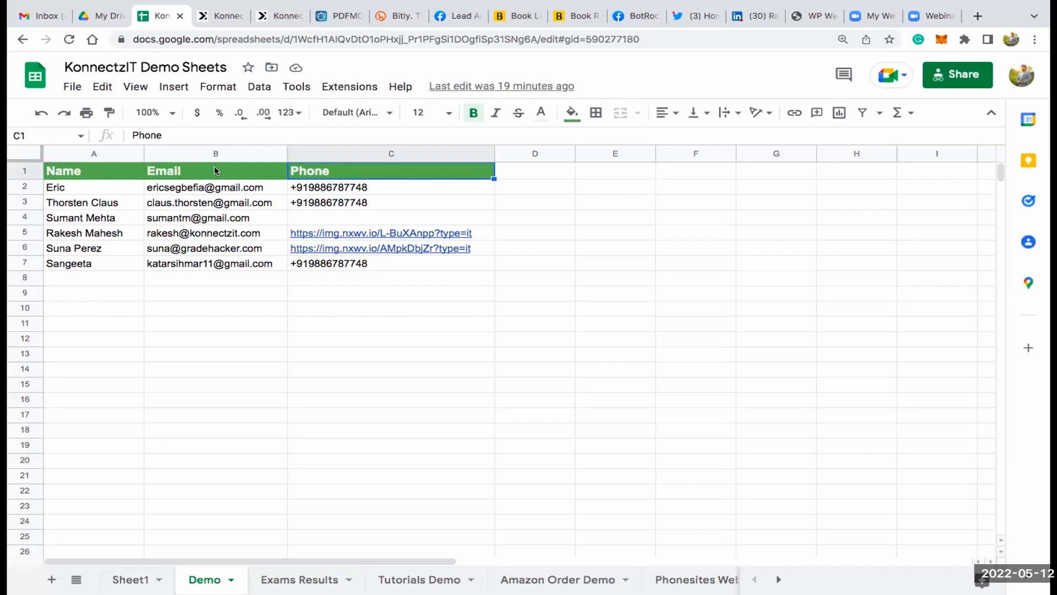
pyautogui.click(273, 17)
pyautogui.click(230, 16)
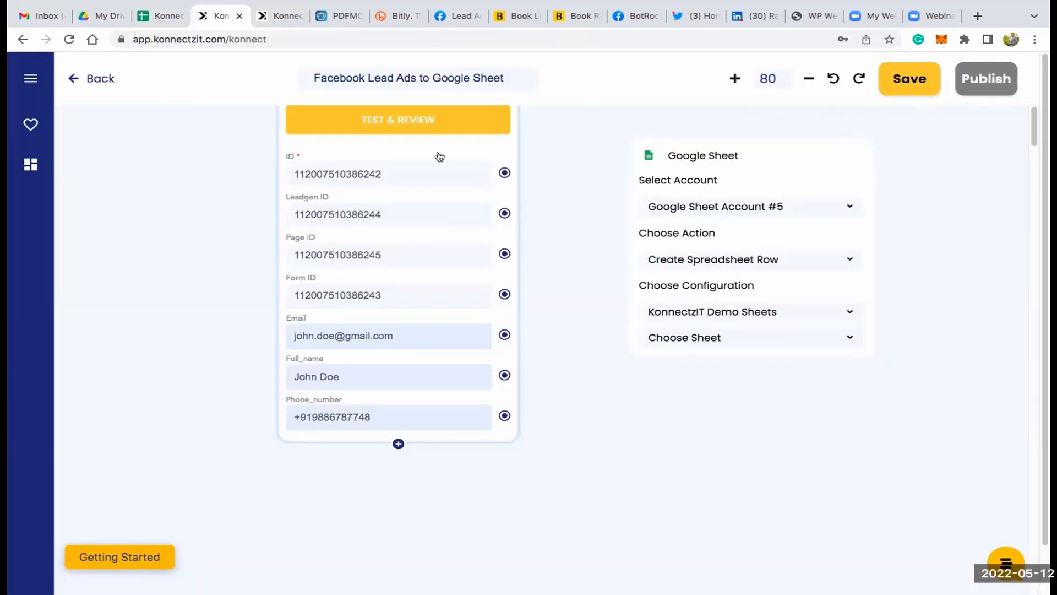
# - Reposition the Google Sheet block and choose Demo as its sheet
pyautogui.moveTo(731, 129); pyautogui.dragTo(698, 108)
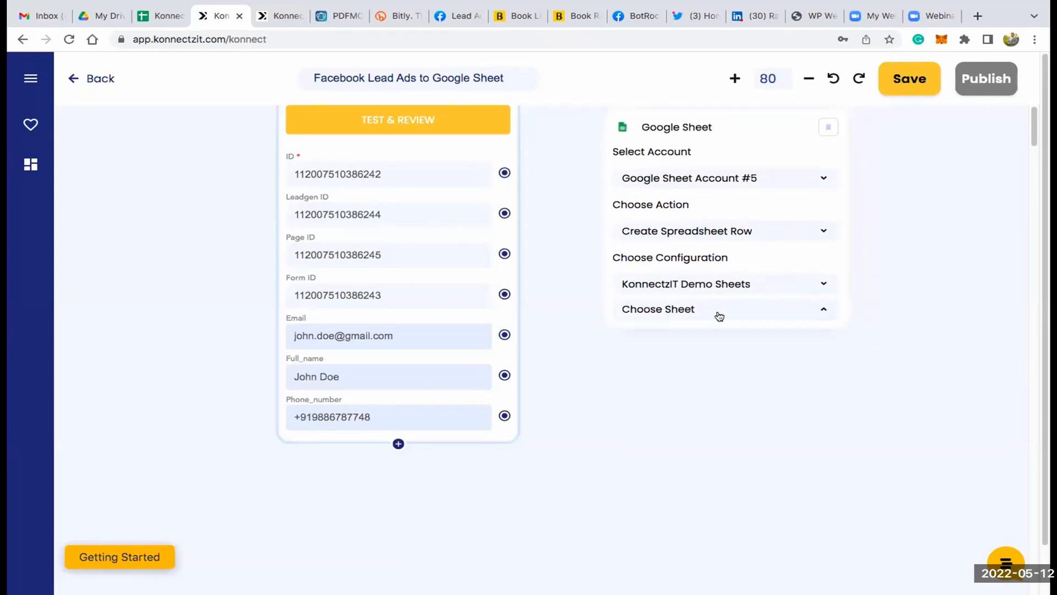
pyautogui.click(695, 352)
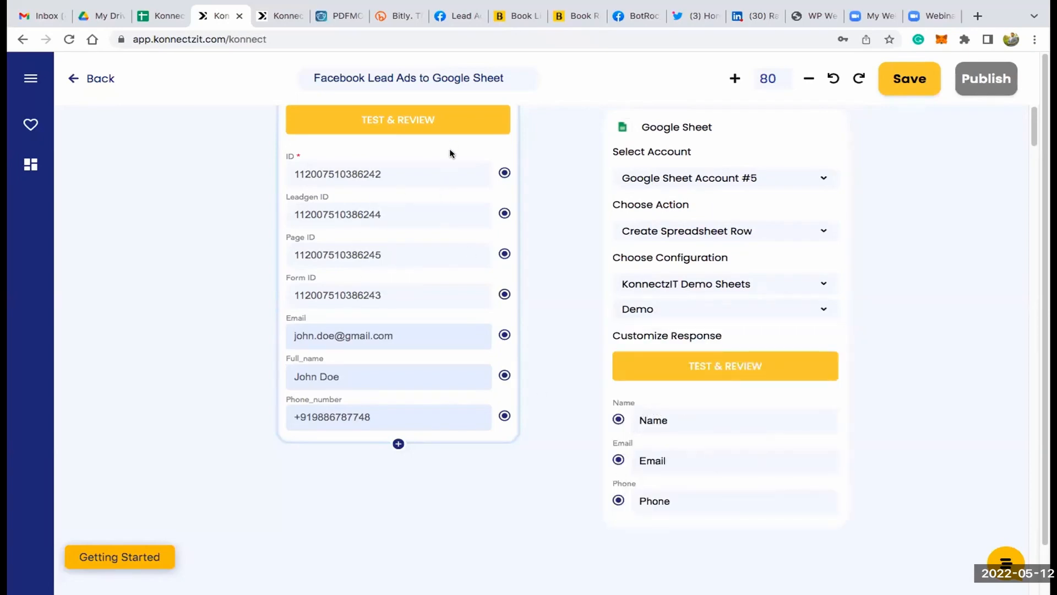
# - Map the Facebook lead's Email, Full_name and Phone_number fields to the Google Sheet block's Email, Name and Phone fields
pyautogui.scroll(2, 445, 284)
pyautogui.scroll(1, 445, 284)
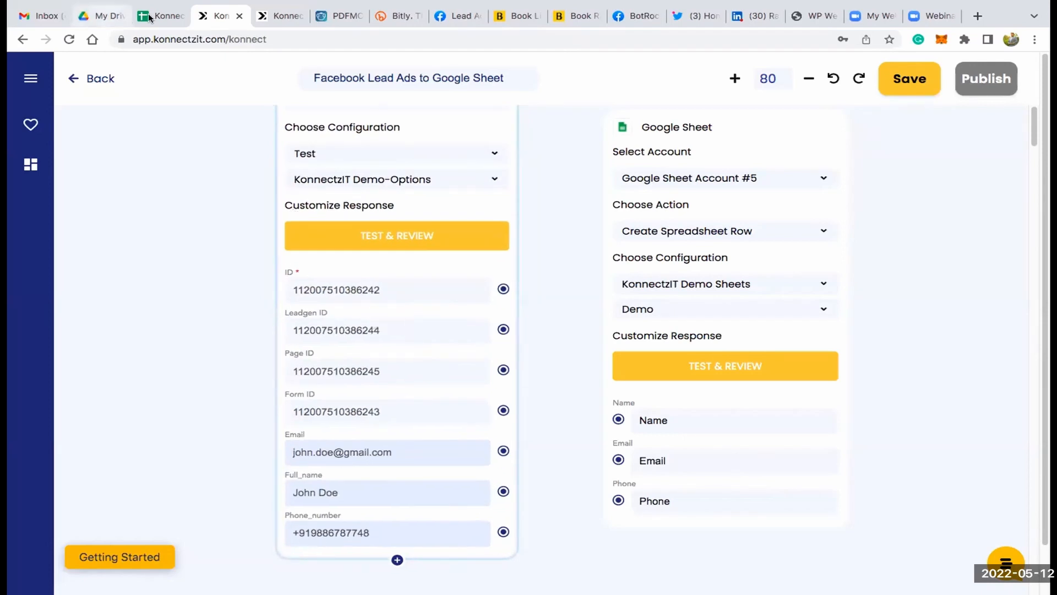
pyautogui.scroll(-5, 567, 283)
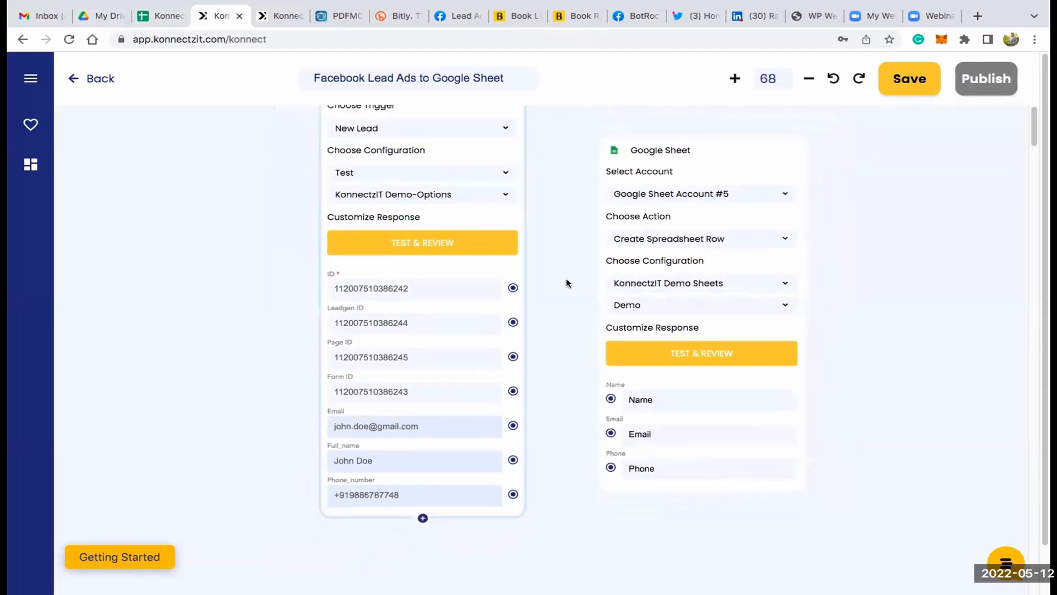
pyautogui.scroll(5, 570, 301)
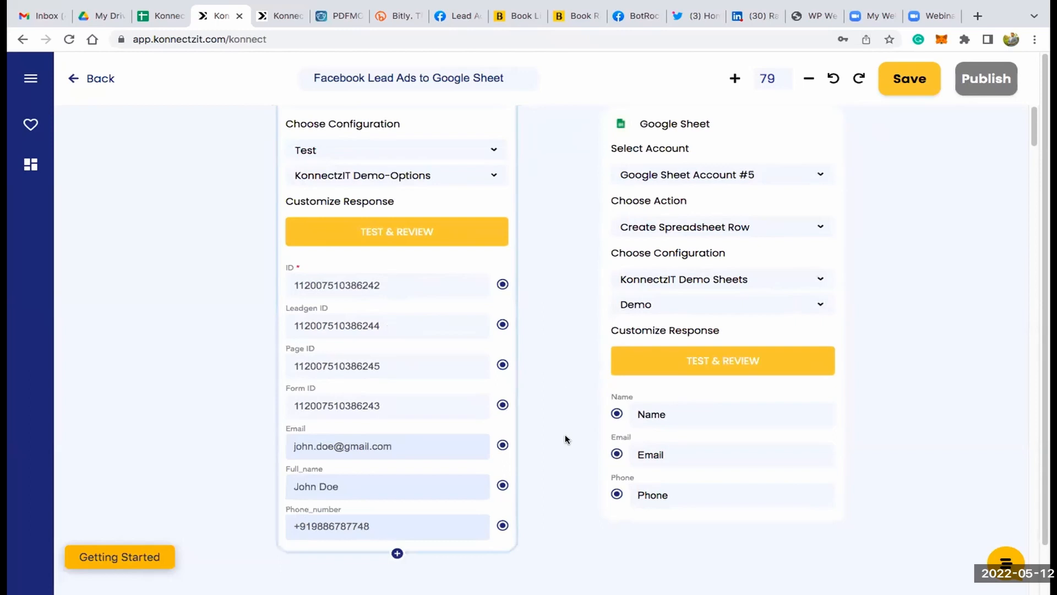
pyautogui.scroll(-2, 553, 381)
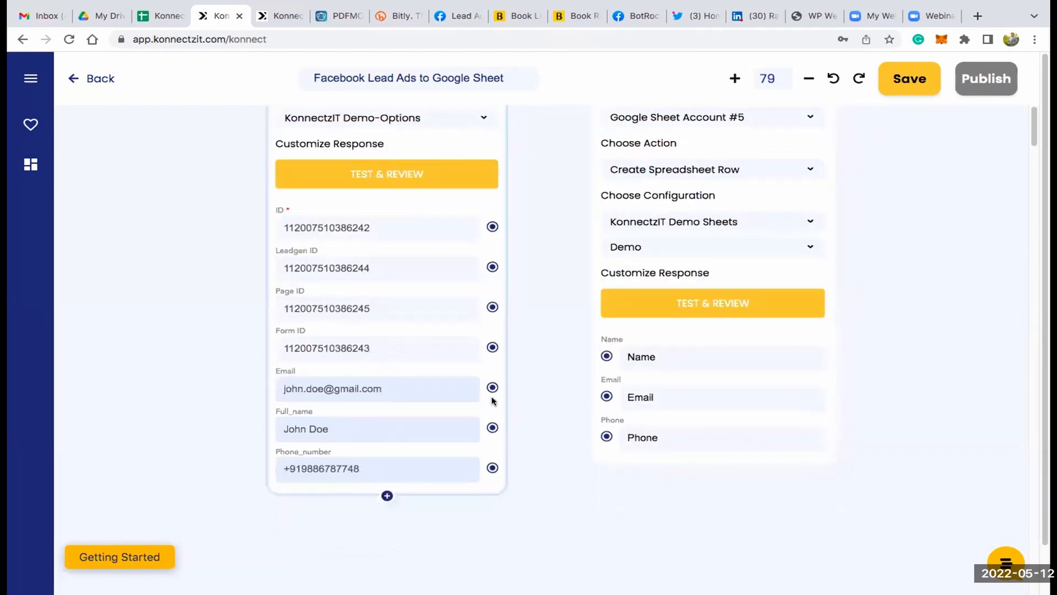
pyautogui.moveTo(492, 388); pyautogui.dragTo(606, 396)
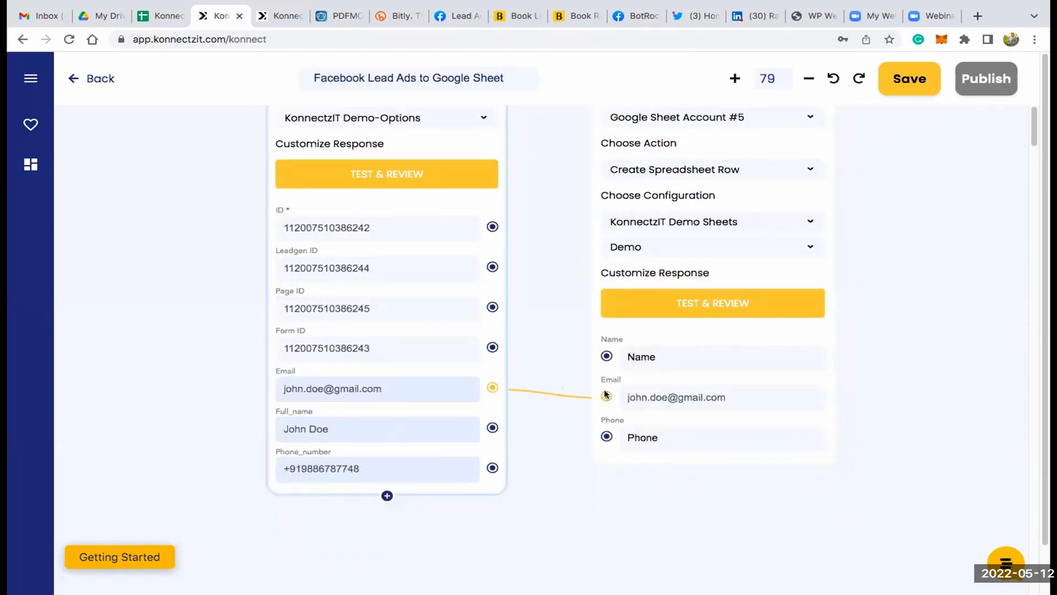
pyautogui.moveTo(488, 431); pyautogui.dragTo(606, 356)
pyautogui.moveTo(493, 468); pyautogui.dragTo(607, 437)
# - Move the Google Sheet block up and run its test and review to send the mapped lead data
pyautogui.scroll(-1, 571, 287)
pyautogui.moveTo(536, 219); pyautogui.dragTo(514, 351)
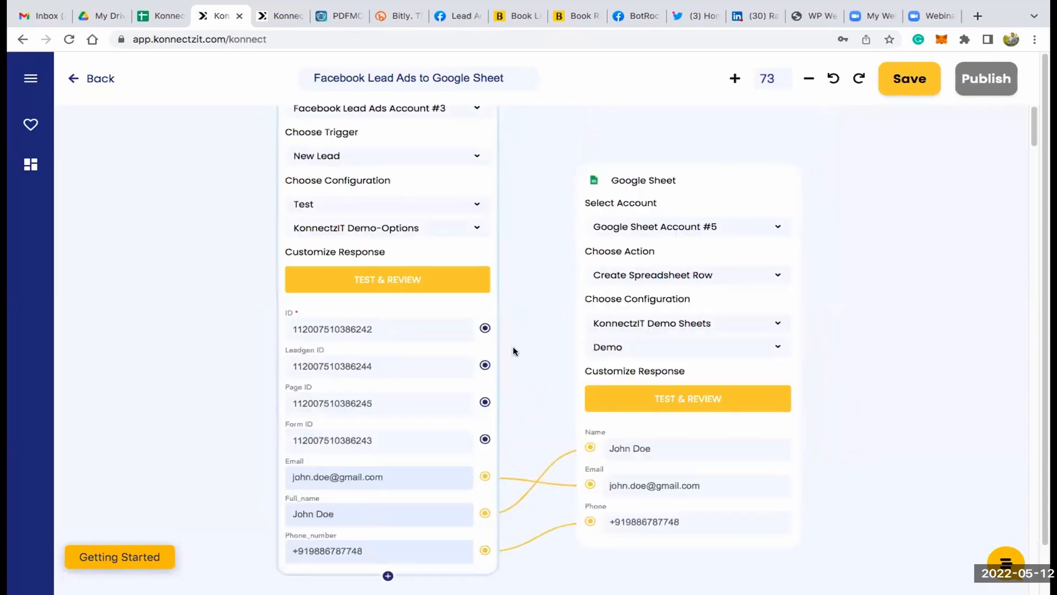
pyautogui.scroll(-1, 536, 351)
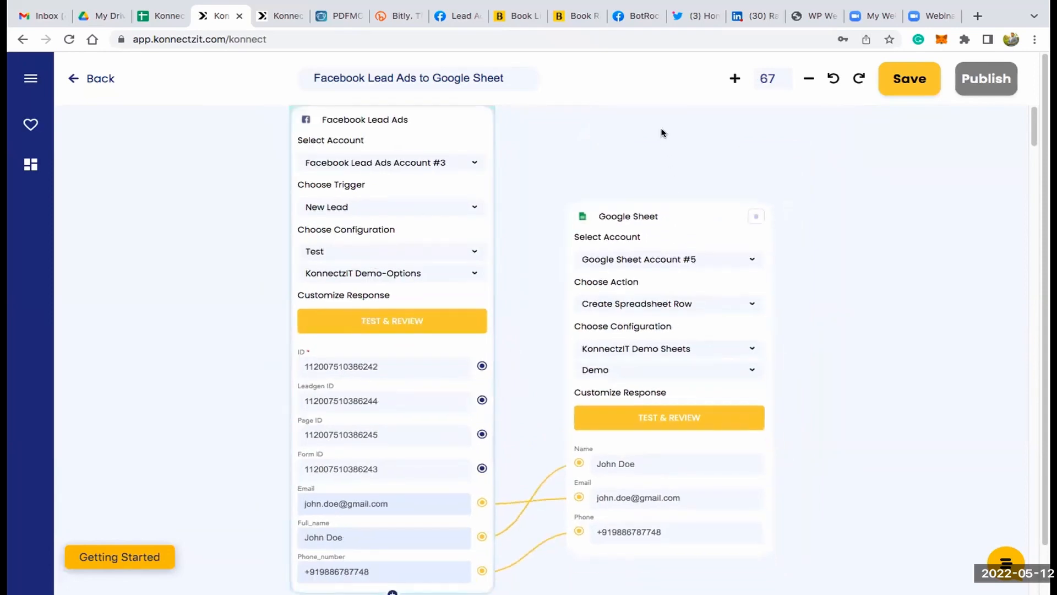
pyautogui.click(659, 356)
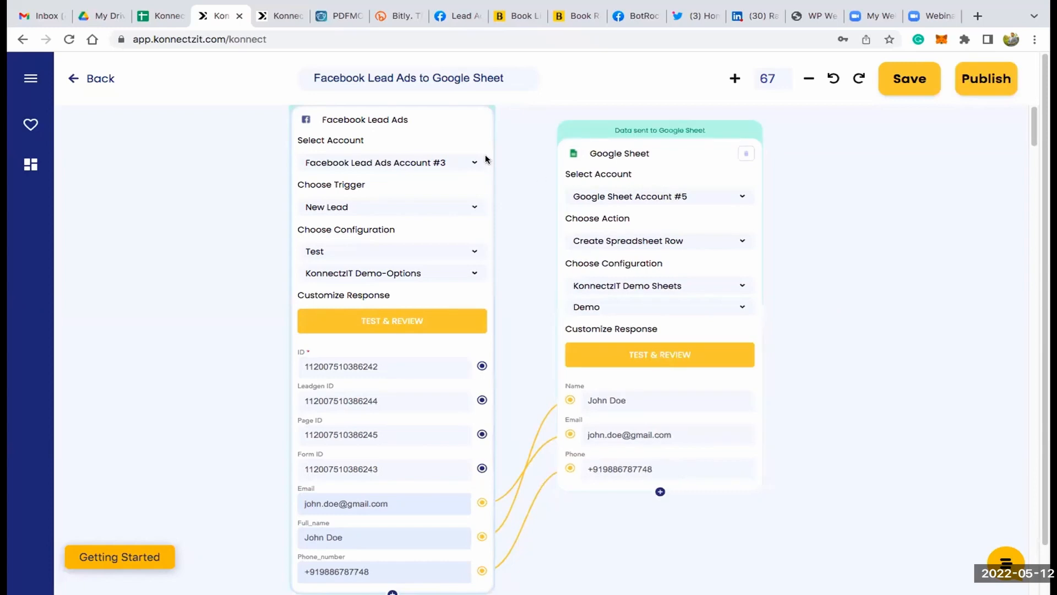
# - Switch to Google Sheets and check the name, email and phone cells in row 8 of the Demo sheet
pyautogui.click(167, 17)
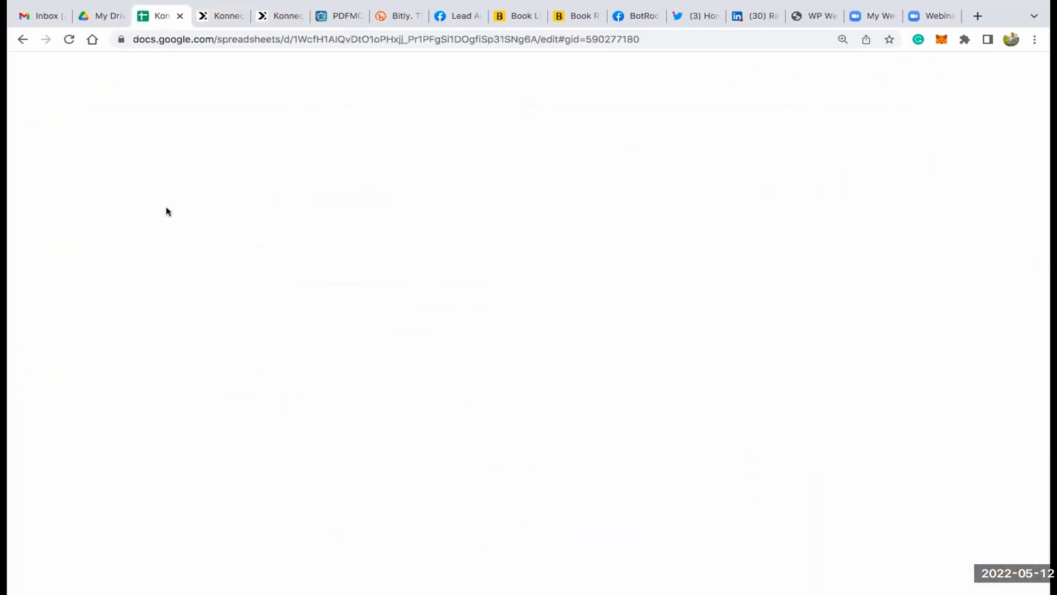
pyautogui.click(105, 280)
pyautogui.click(195, 281)
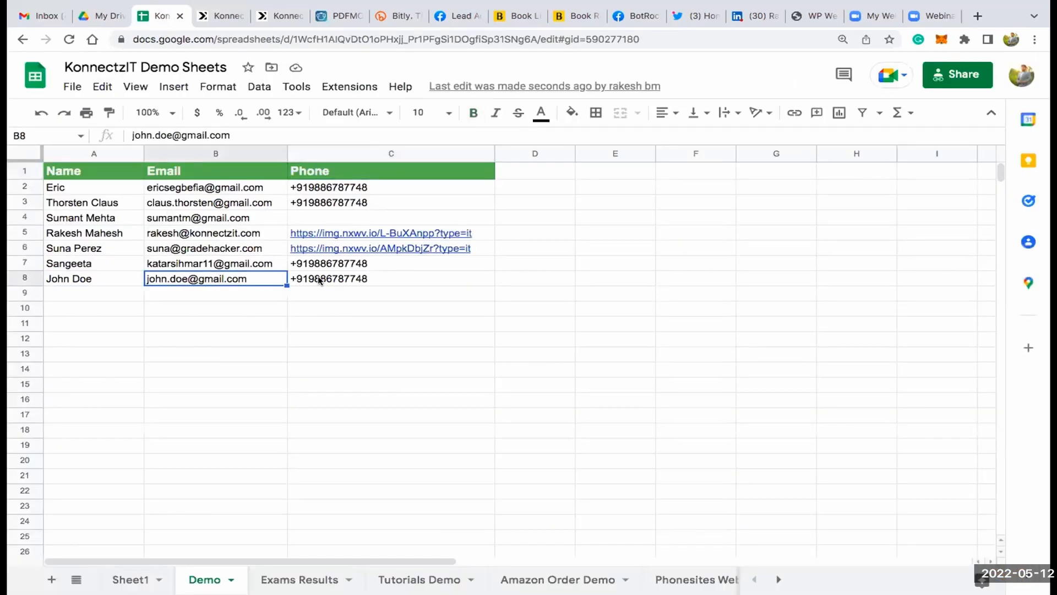
pyautogui.click(290, 278)
# - Return to KonnectzIT, publish the Facebook Lead Ads to Google Sheet workflow and dismiss the confirmation
pyautogui.click(222, 18)
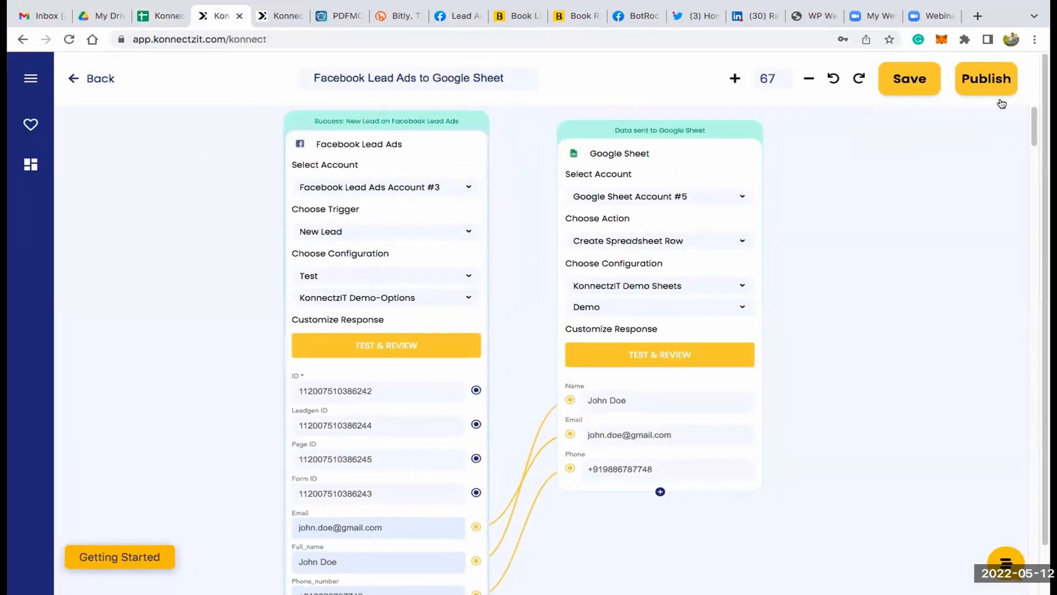
pyautogui.click(986, 78)
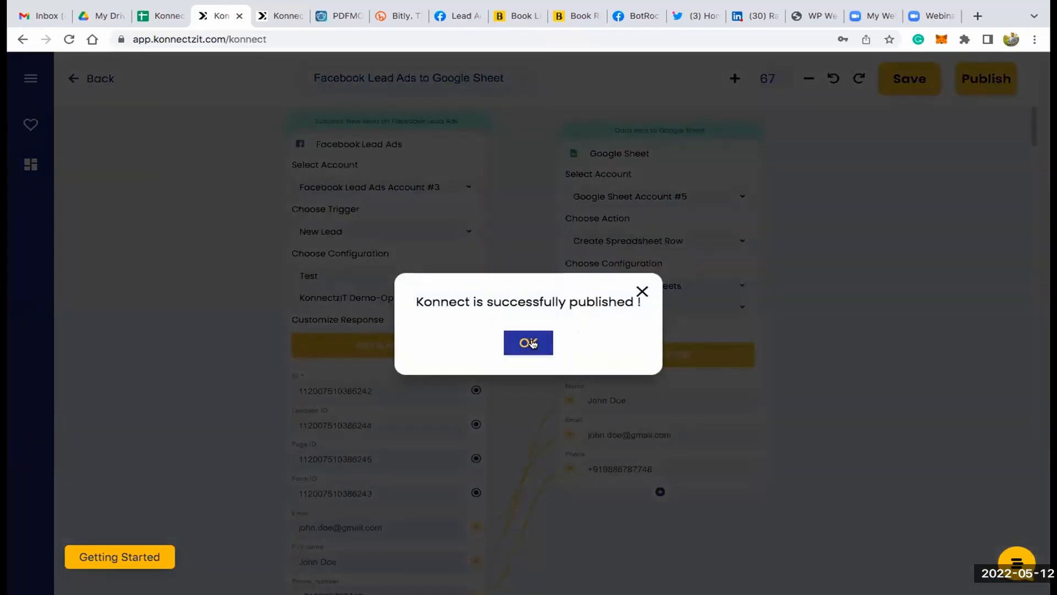
pyautogui.click(532, 343)
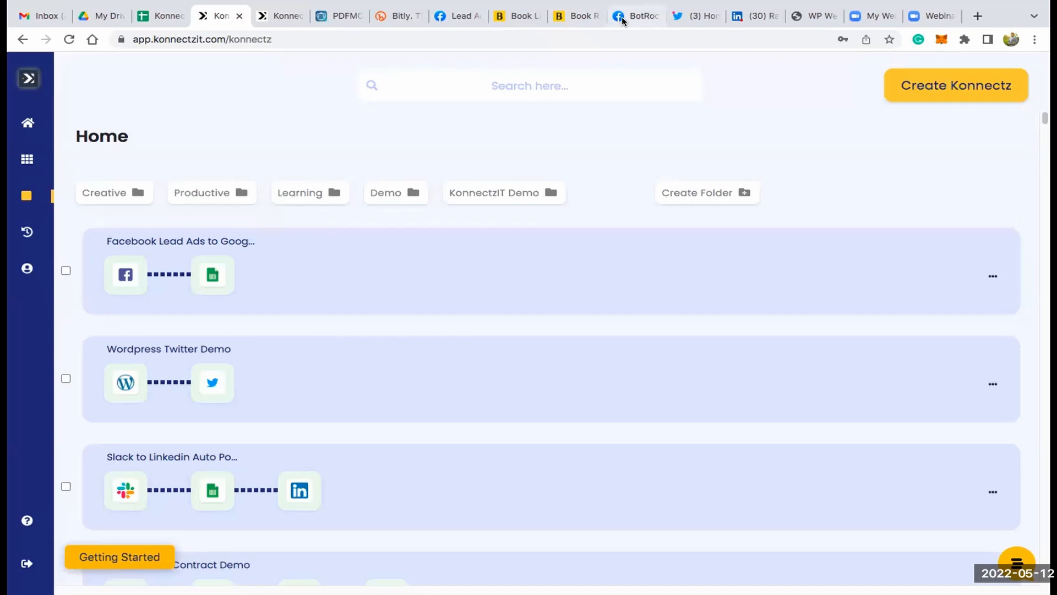
# - Switch to Facebook's Lead Ads Testing Tool and delete the existing test lead
pyautogui.click(456, 16)
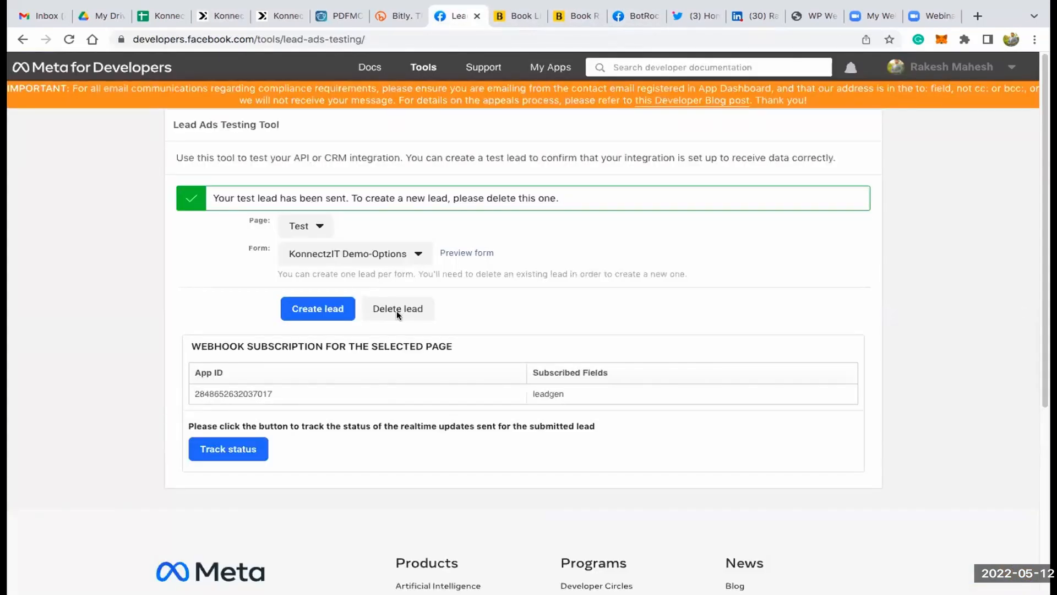
pyautogui.click(398, 310)
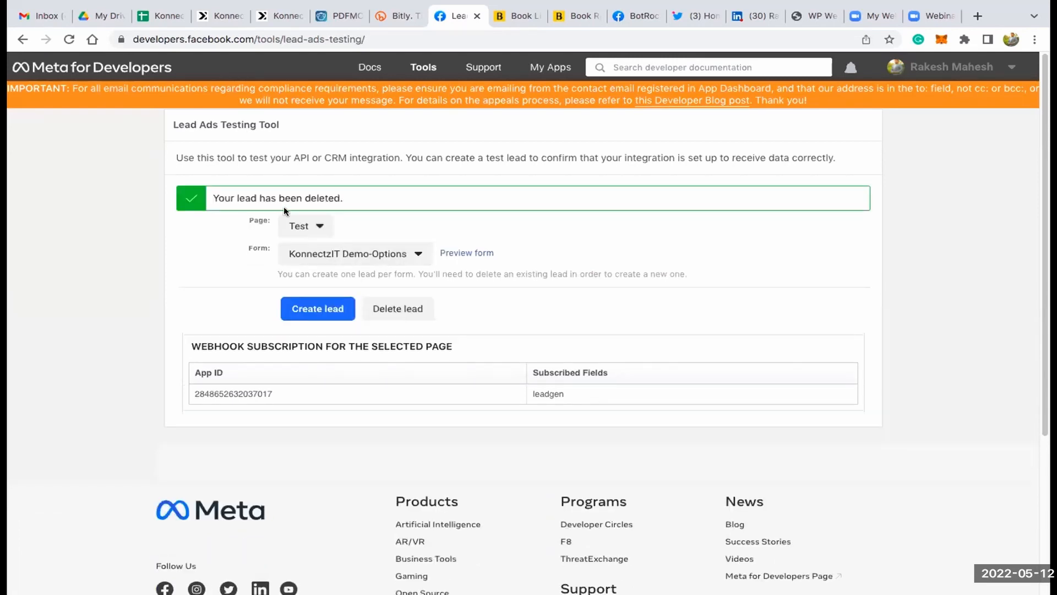
# - Reload the Lead Ads Testing Tool and select the Test page with its KonnectzIT Demo-Options form
pyautogui.click(68, 39)
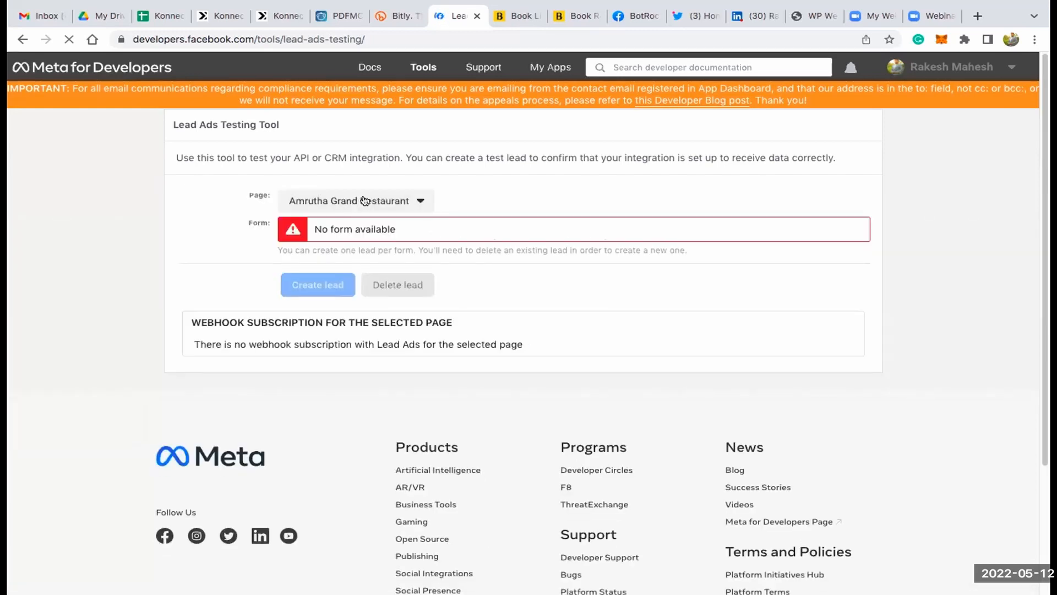
pyautogui.click(365, 201)
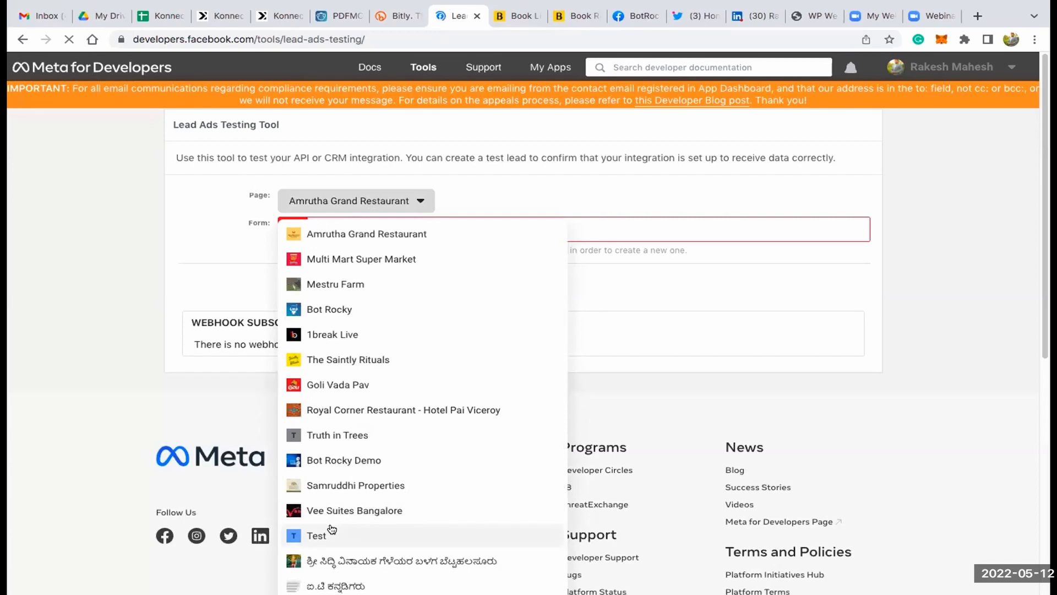
pyautogui.click(330, 530)
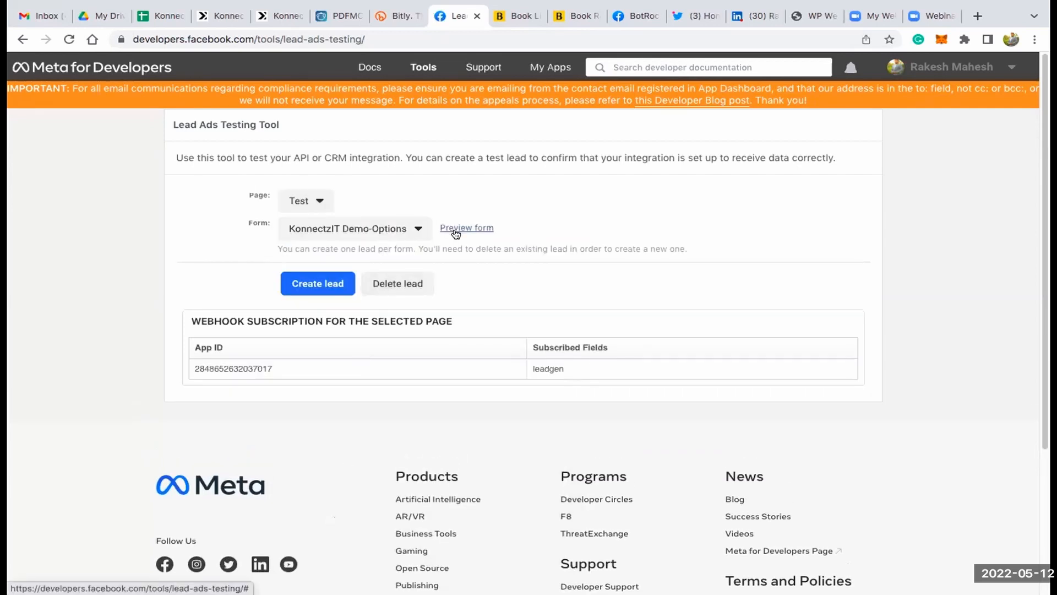
# - Submit a test lead through the form preview with Onboarding Call set to Yes and a new full name and phone number
pyautogui.click(456, 230)
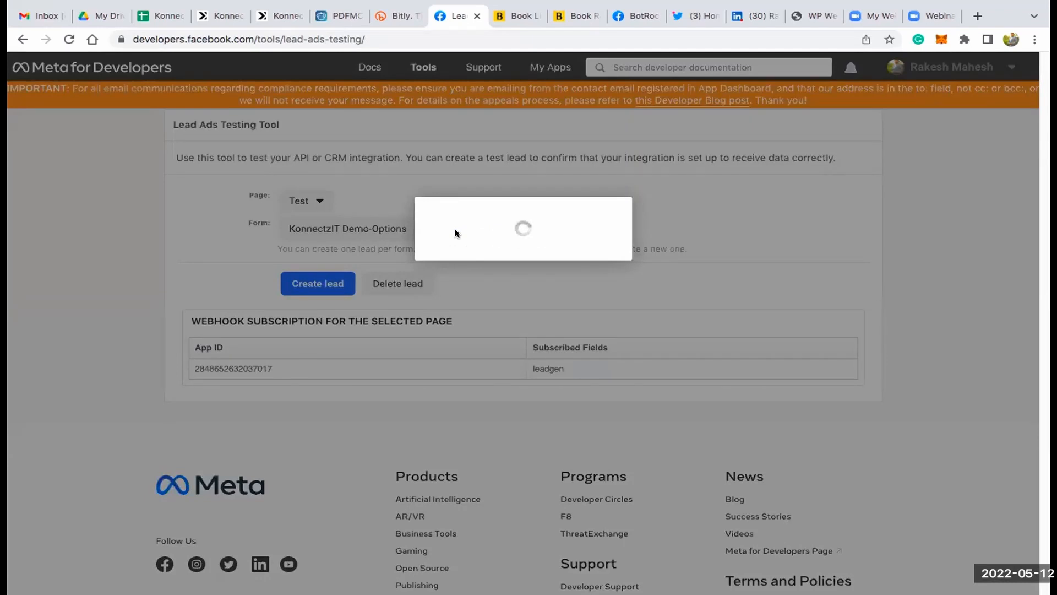
pyautogui.click(484, 415)
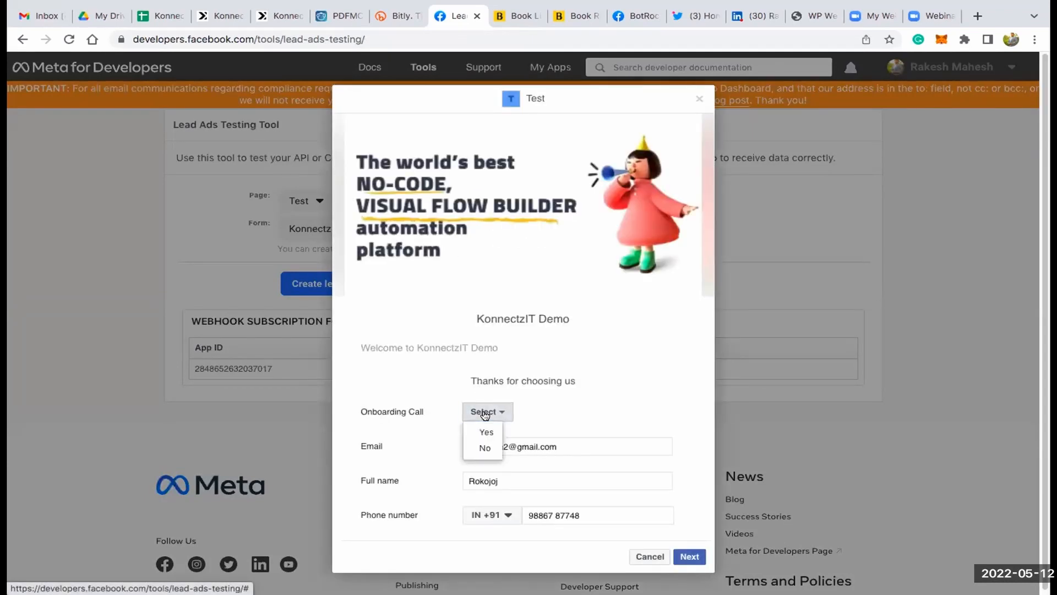
pyautogui.click(487, 432)
pyautogui.doubleClick(497, 480)
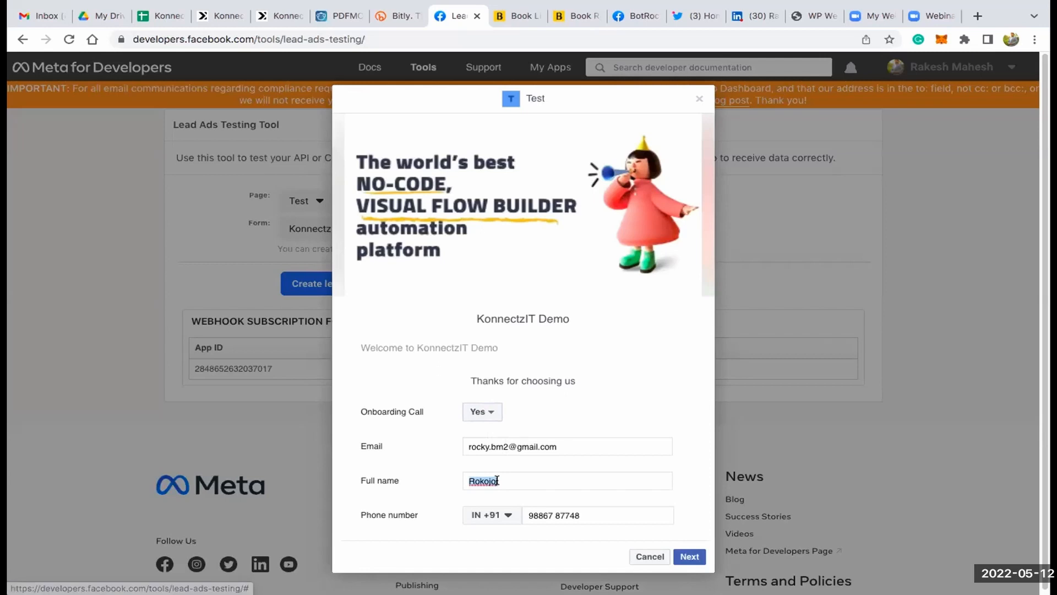
pyautogui.write('Ra')
pyautogui.click(518, 507)
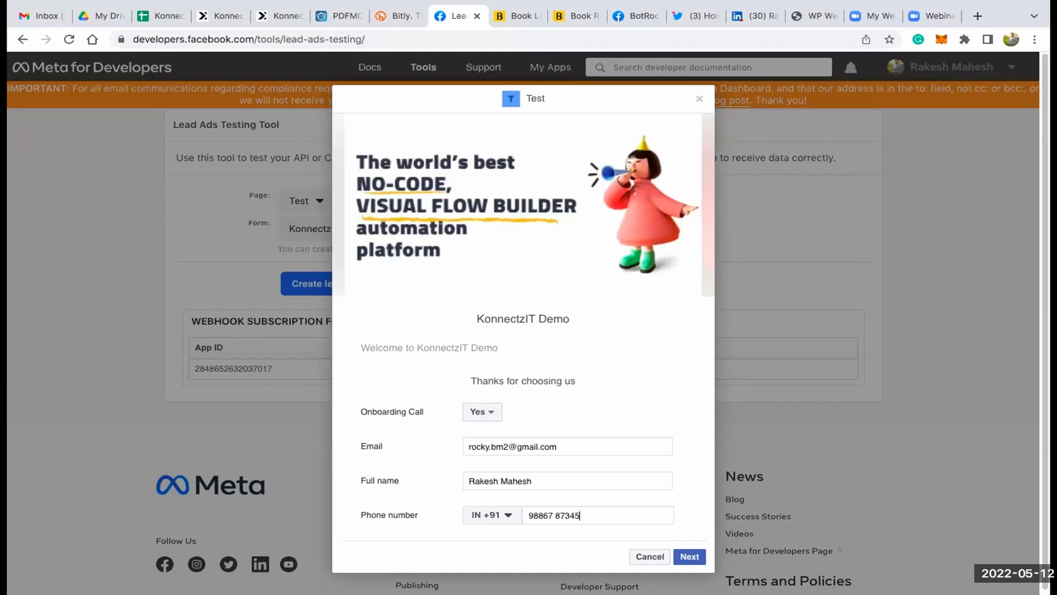
pyautogui.click(689, 557)
pyautogui.click(675, 400)
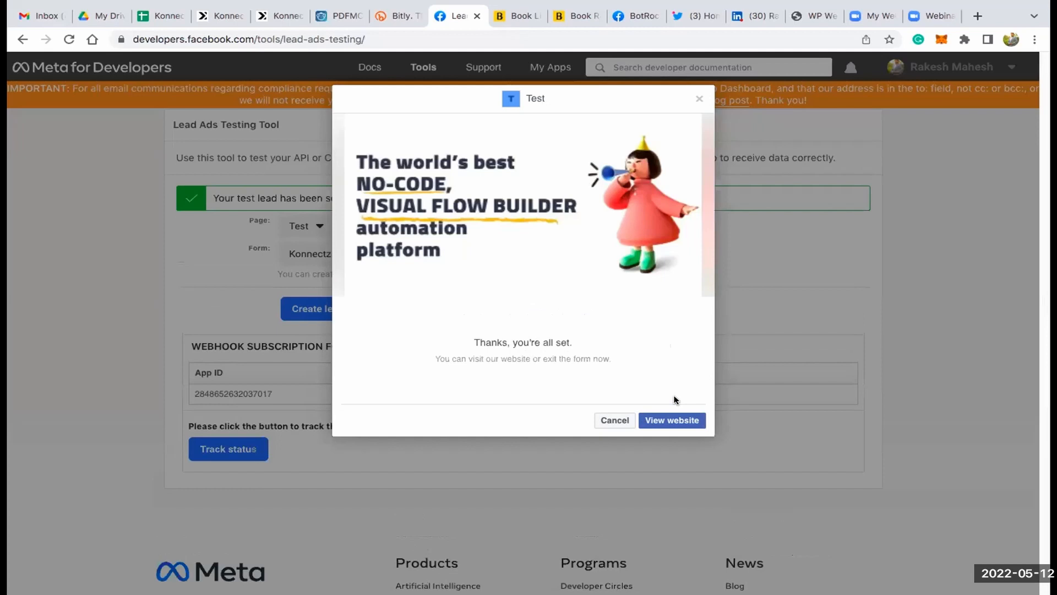
# - Switch to Google Sheets and check the name, email and phone cells in row 9 of the Demo sheet
pyautogui.click(158, 16)
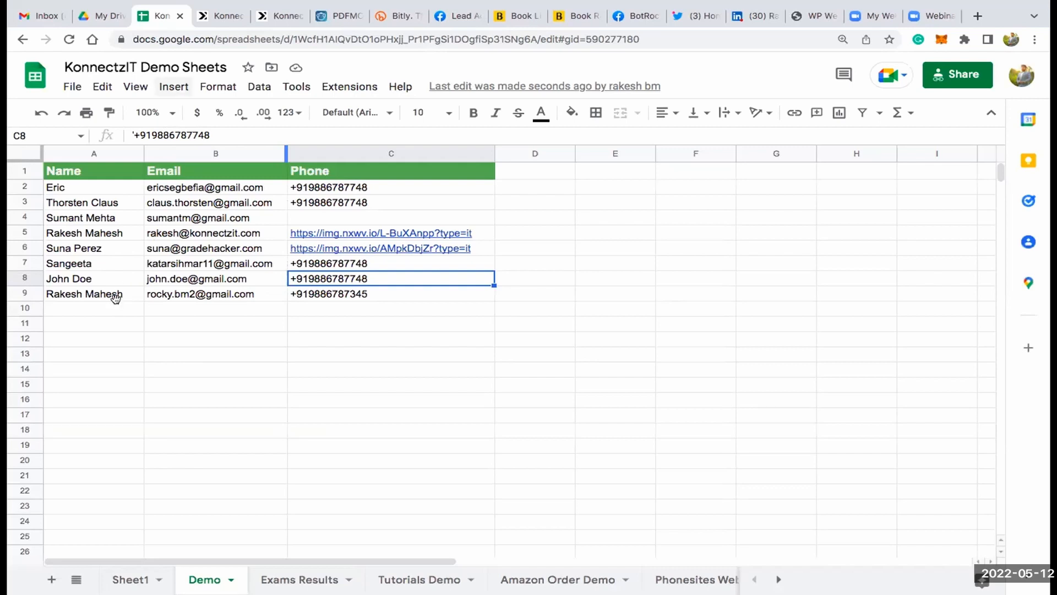
pyautogui.click(118, 307)
pyautogui.click(126, 297)
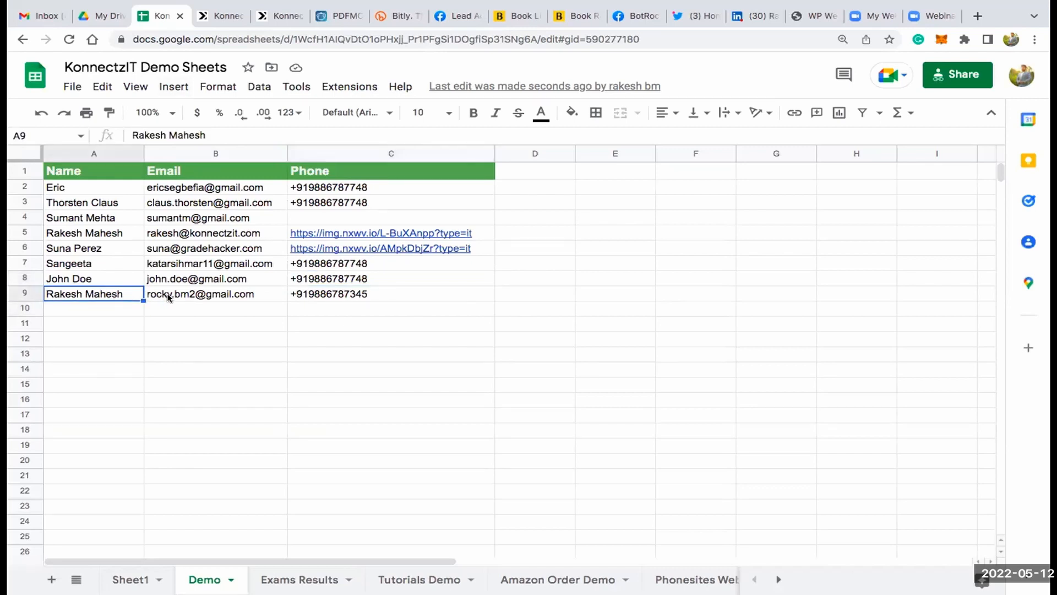
pyautogui.click(168, 298)
pyautogui.click(305, 291)
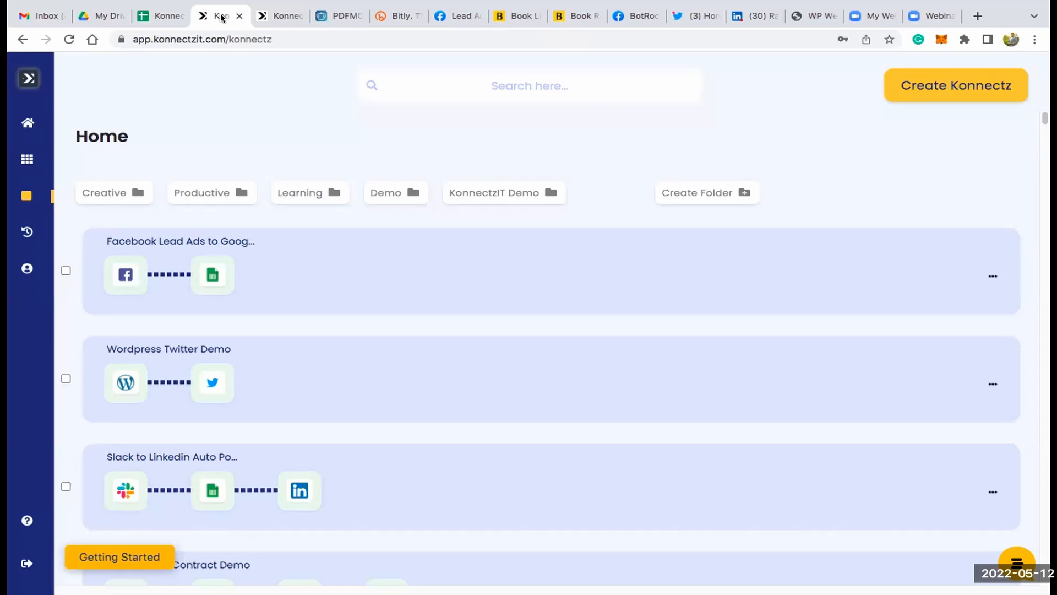
# - Create a new Konnectz workflow in KonnectzIT and name it "Blog Post + Social Media Channels"
pyautogui.click(939, 93)
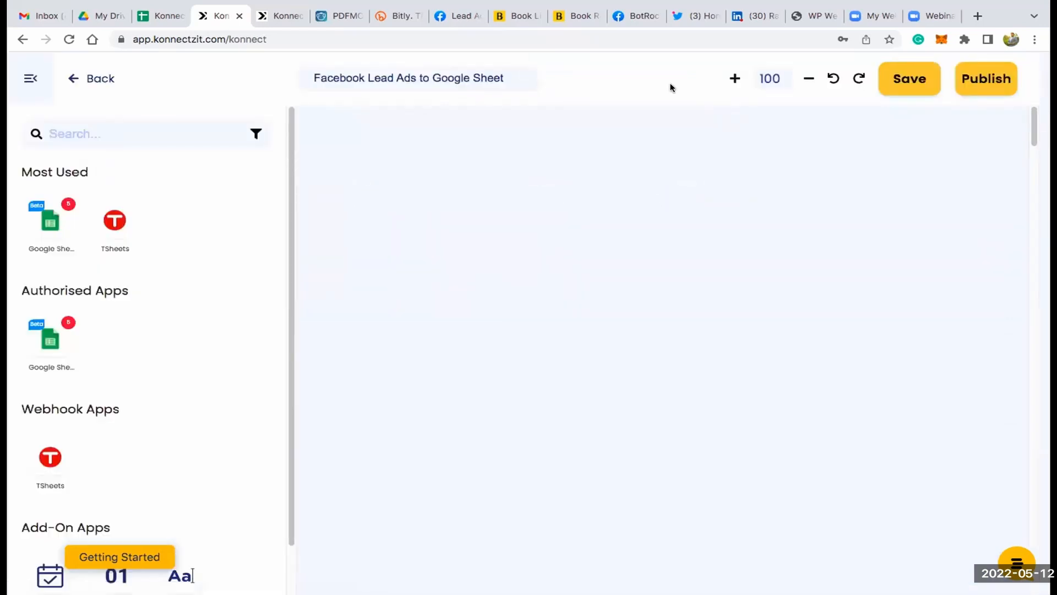
pyautogui.click(531, 71)
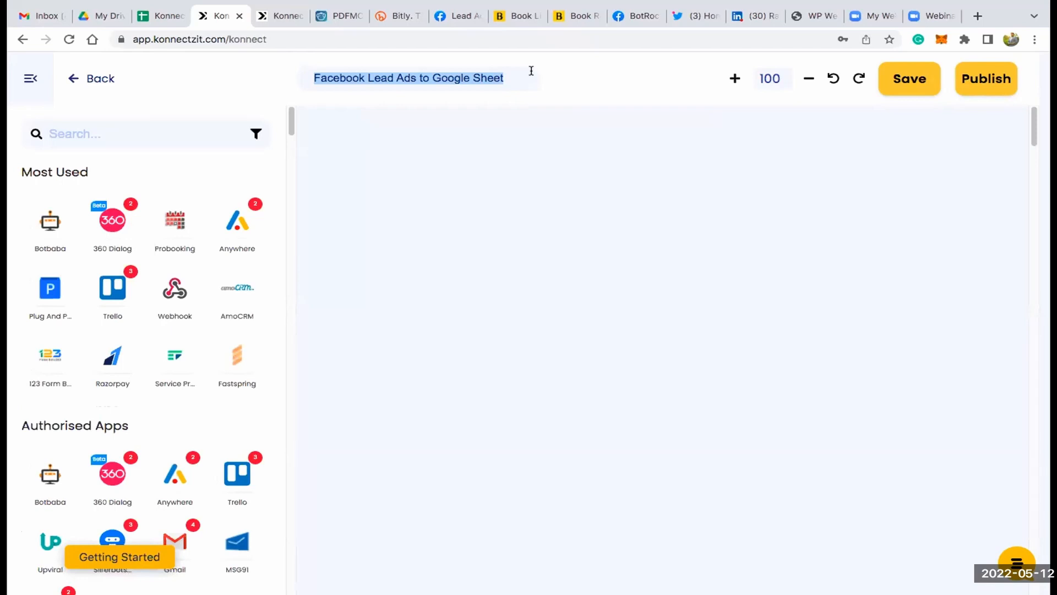
pyautogui.write('W')
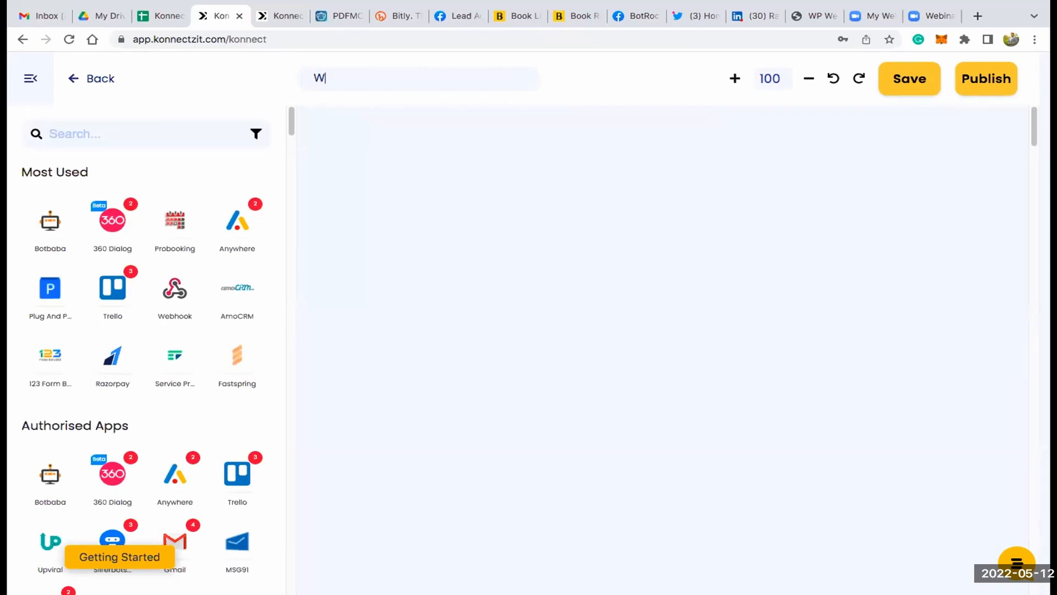
pyautogui.press('BackSpace')
pyautogui.write('Blog Post')
pyautogui.write('+ Social')
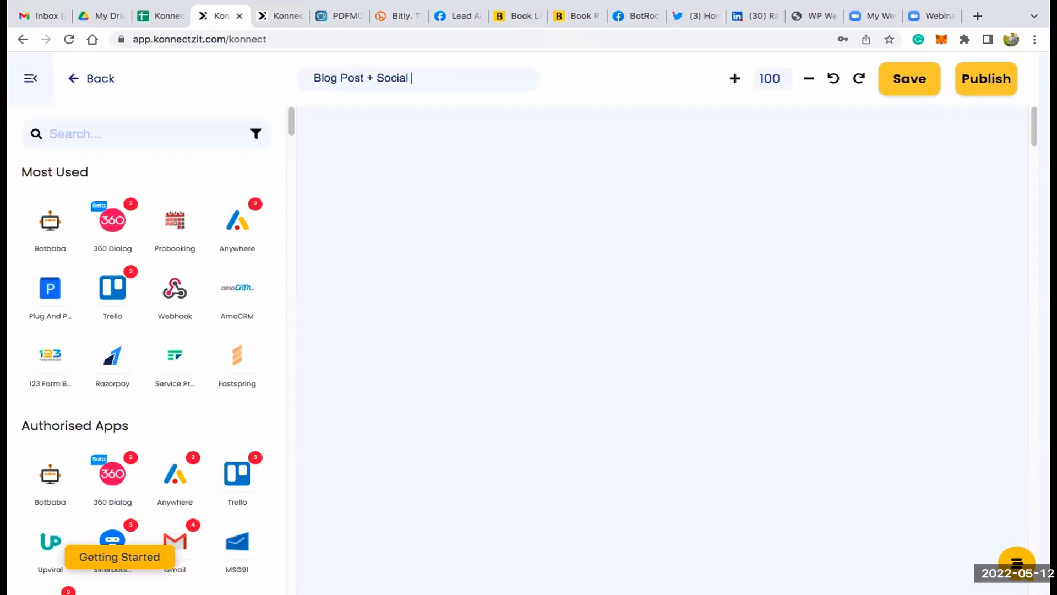
pyautogui.write('Media Channels')
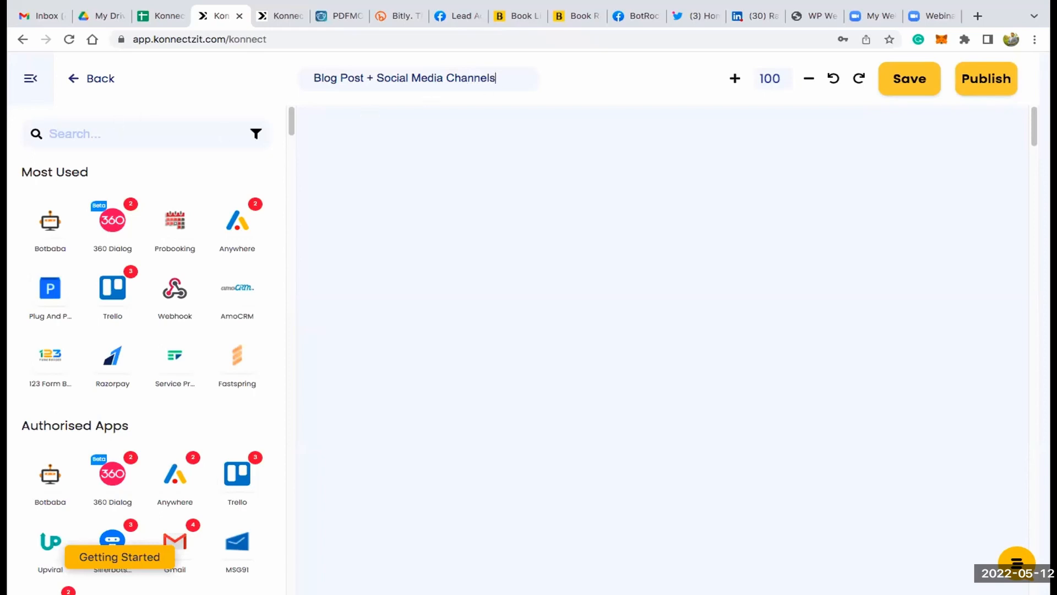
# - Search the apps for "word", add WordPress to the canvas and collapse the app list
pyautogui.click(120, 133)
pyautogui.write('word')
pyautogui.moveTo(104, 223); pyautogui.dragTo(402, 154)
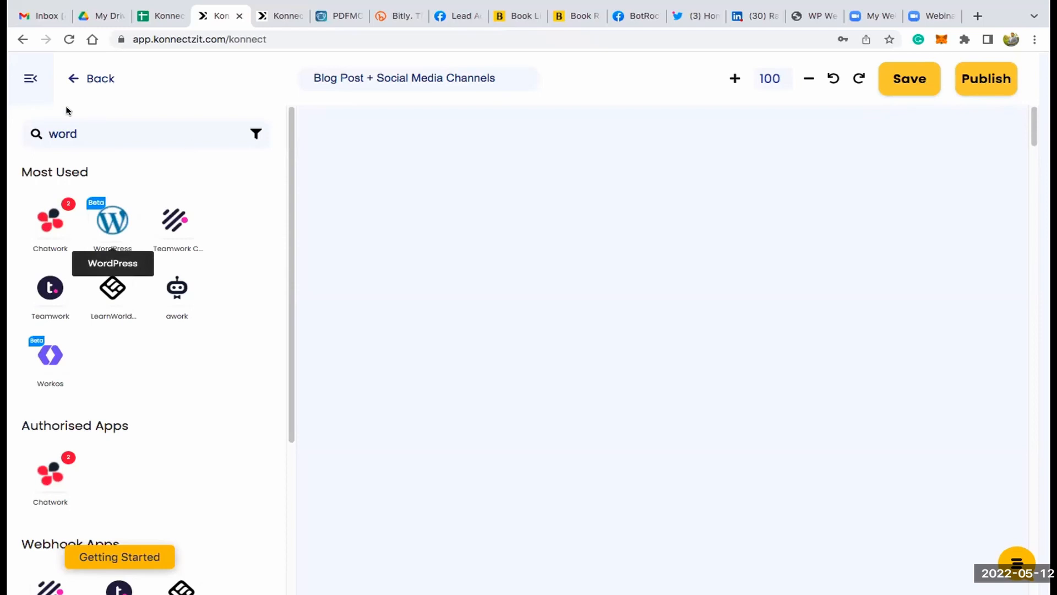
pyautogui.click(30, 79)
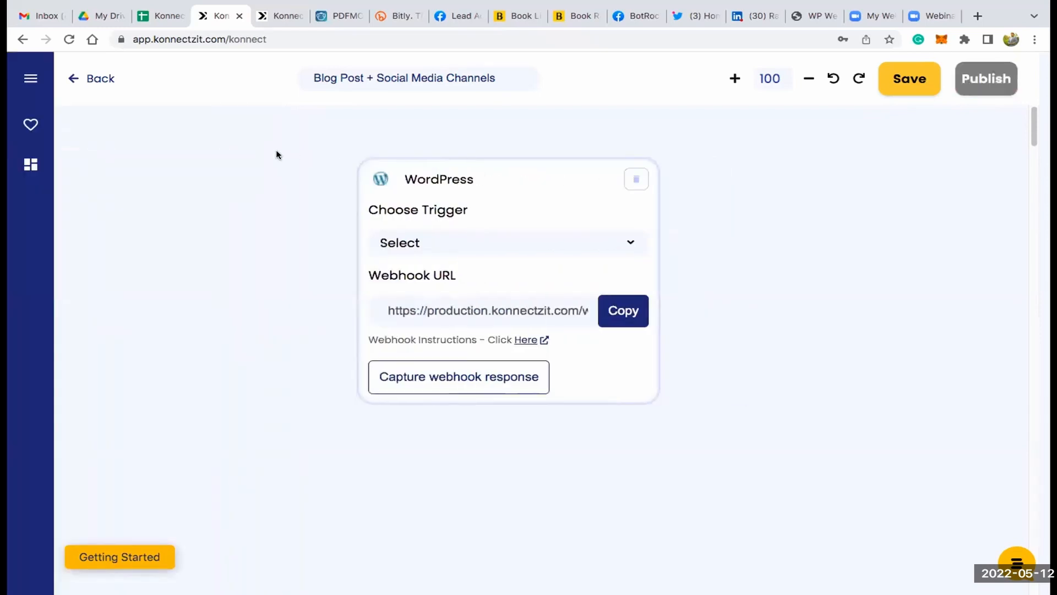
# - Set the WordPress card's trigger to New Post Published
pyautogui.scroll(-2, 301, 158)
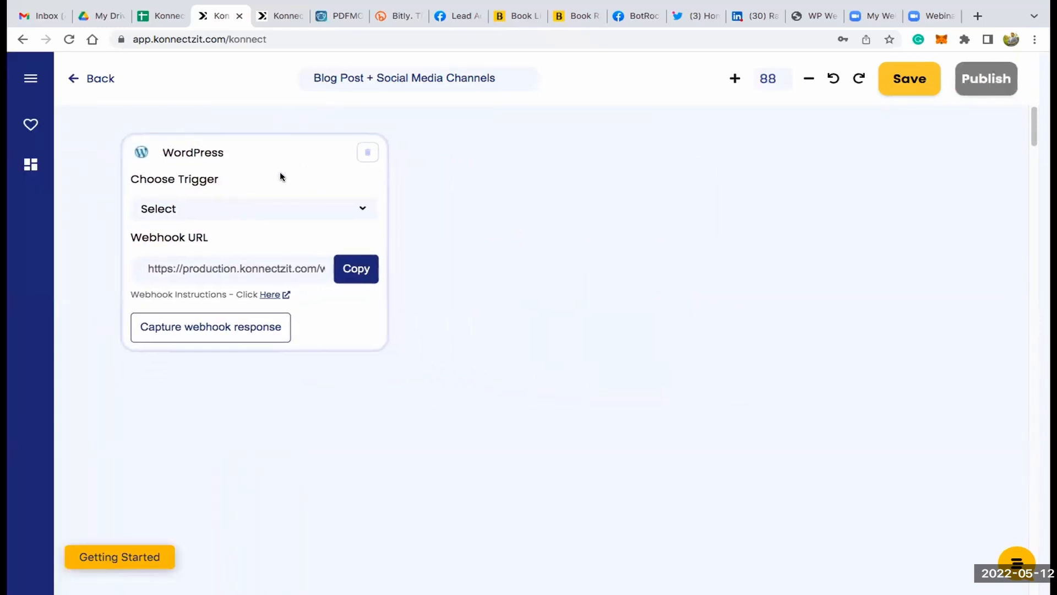
pyautogui.click(275, 205)
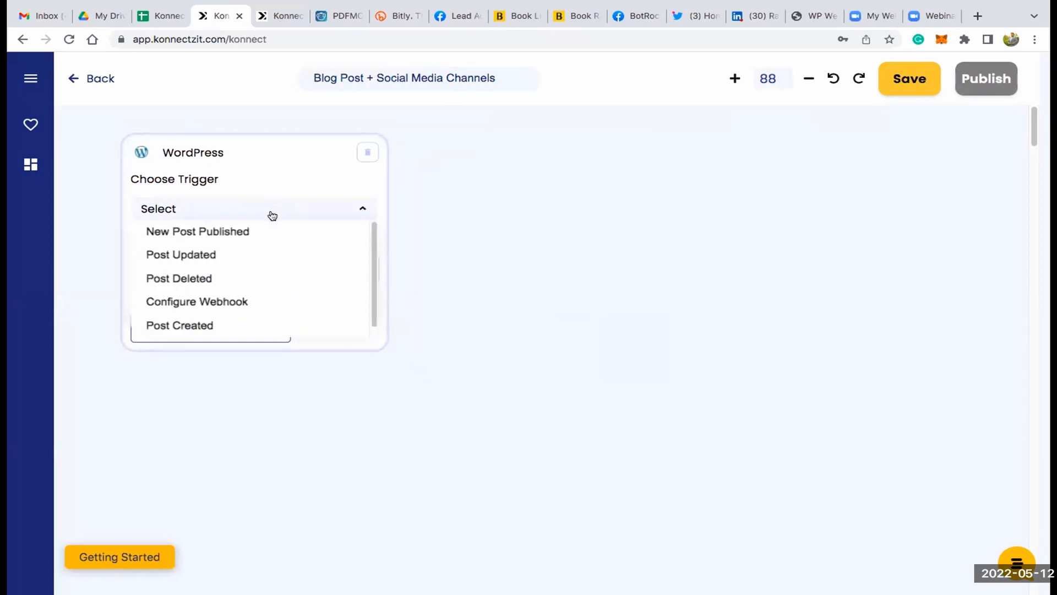
pyautogui.click(249, 232)
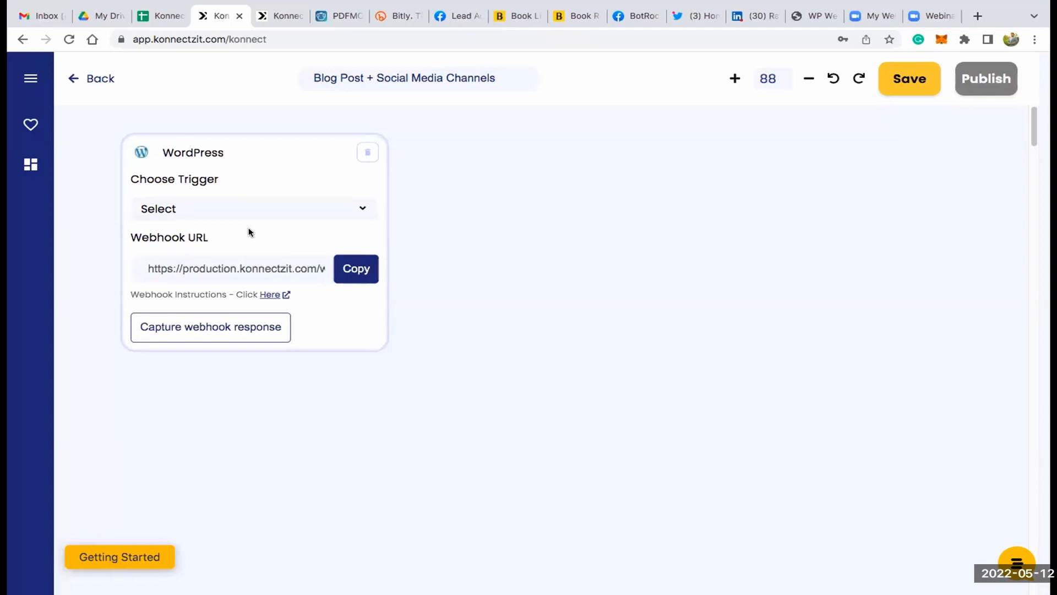
# - Read the WordPress webhook instructions and copy the webhook URL
pyautogui.click(270, 295)
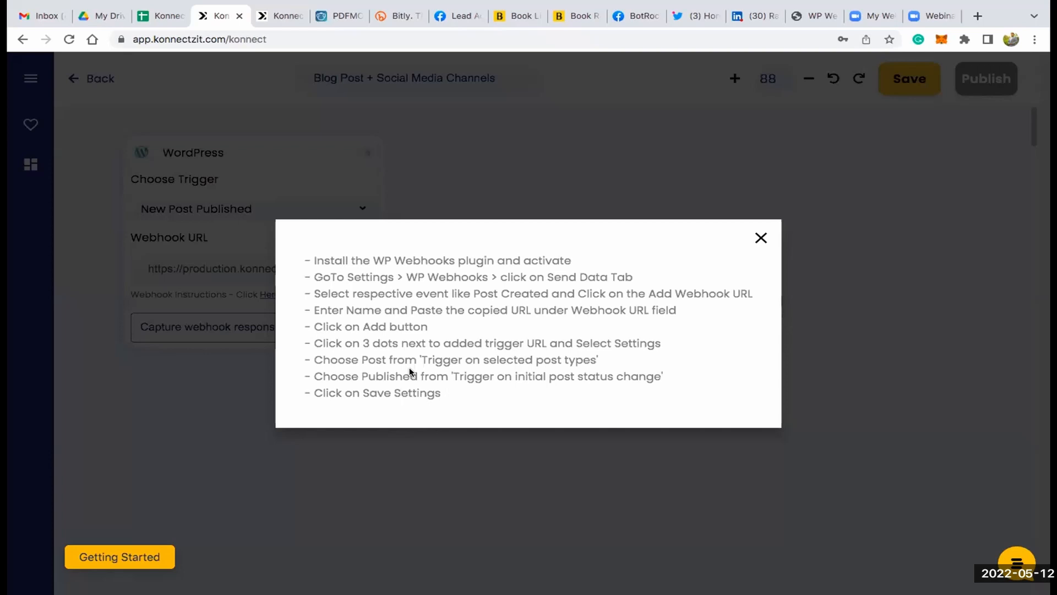
pyautogui.click(761, 238)
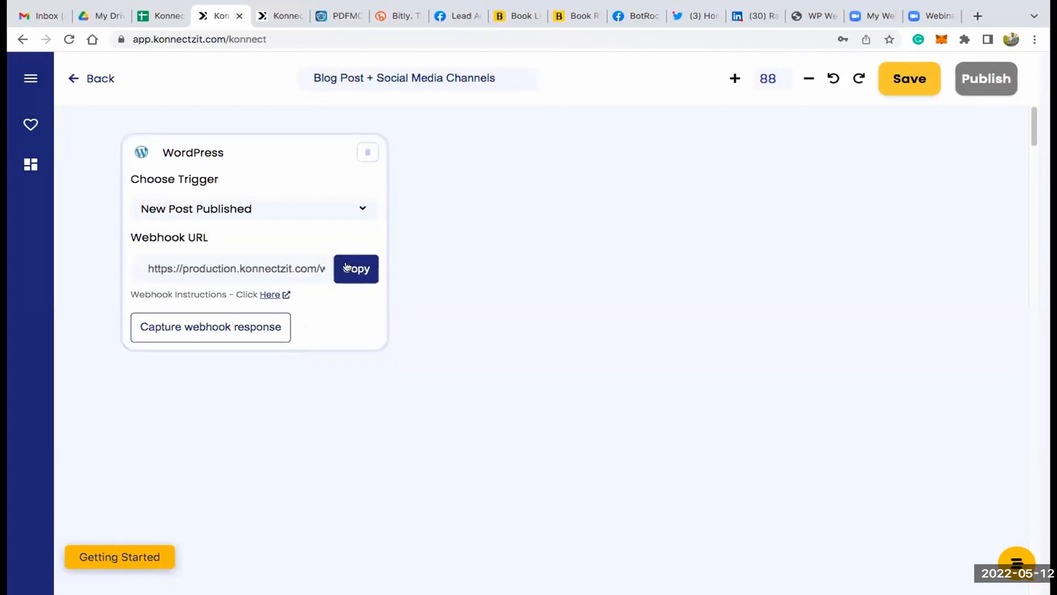
pyautogui.click(346, 268)
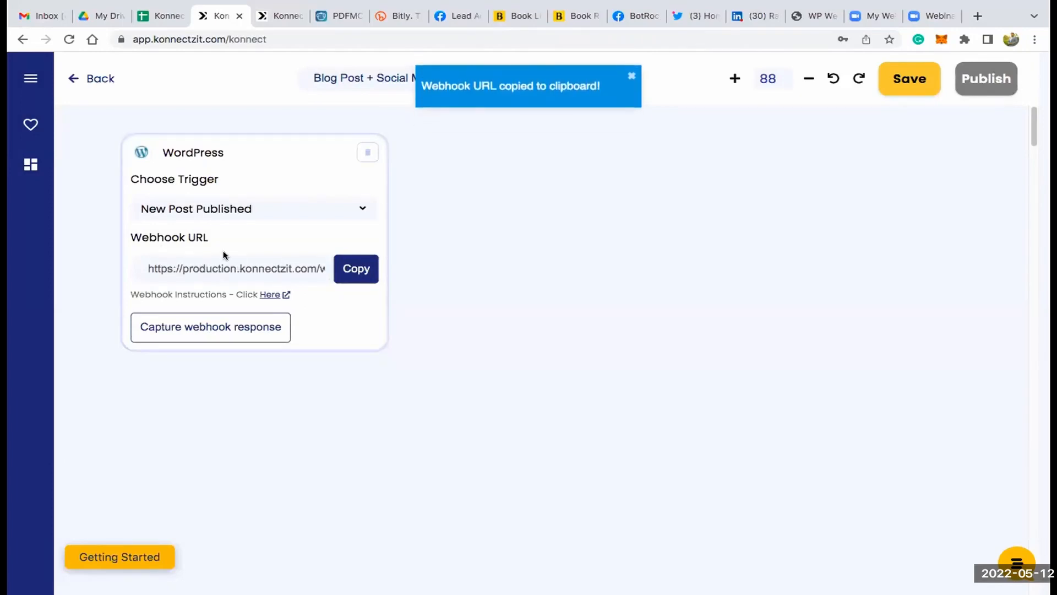
# - Switch to the WordPress admin site and select the Post created trigger in the WP Webhooks Send Data section
pyautogui.click(813, 13)
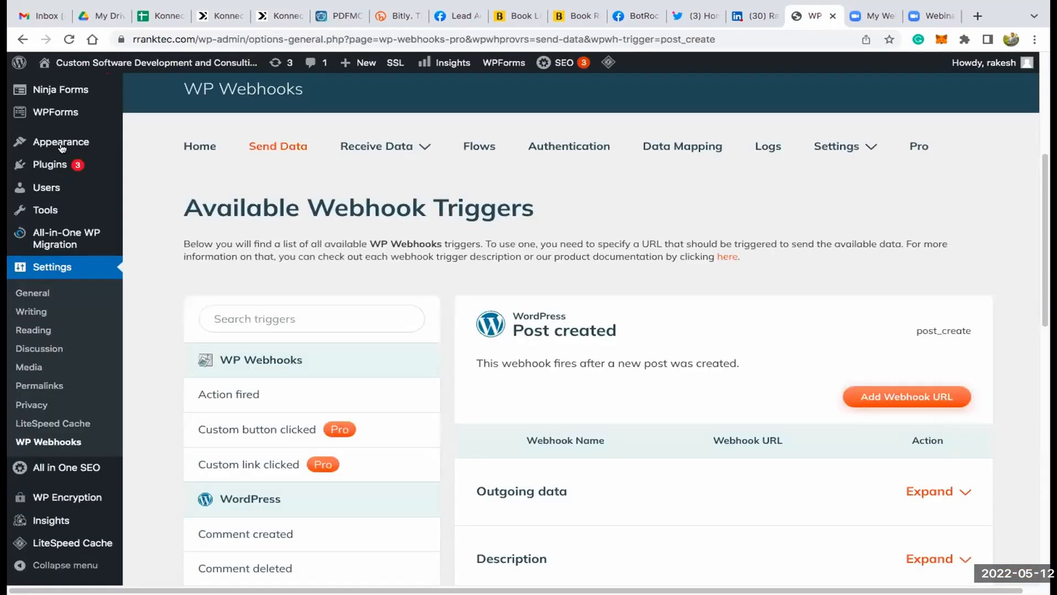
pyautogui.scroll(3, 59, 427)
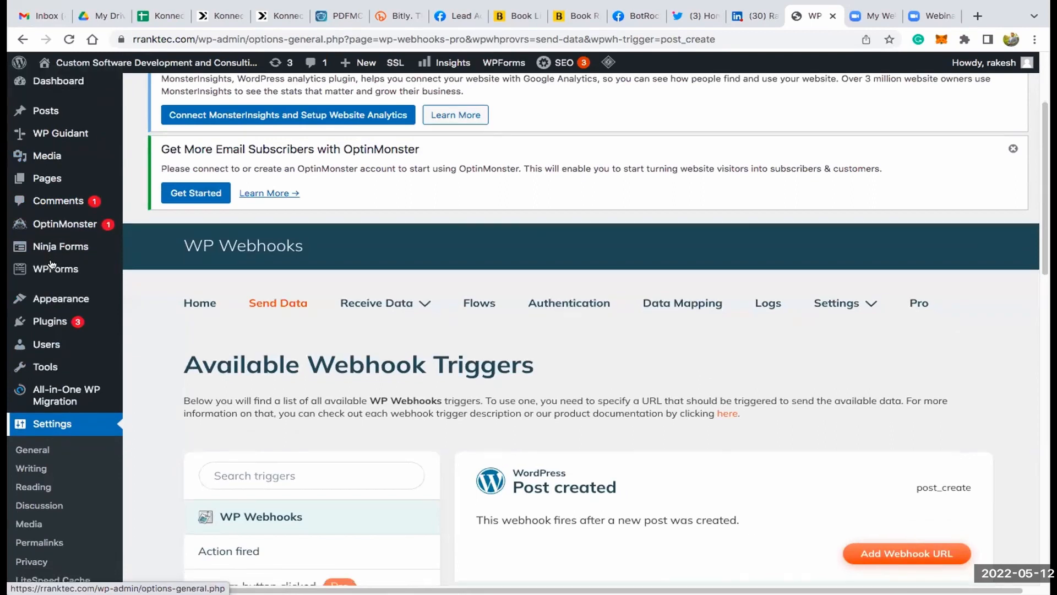
pyautogui.scroll(-5, 50, 265)
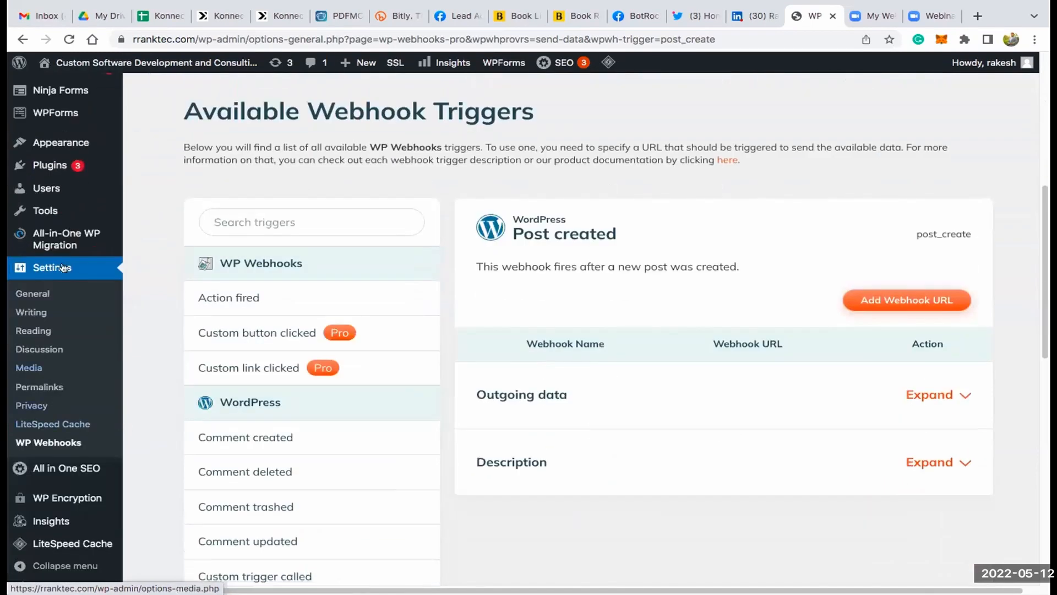
pyautogui.click(43, 443)
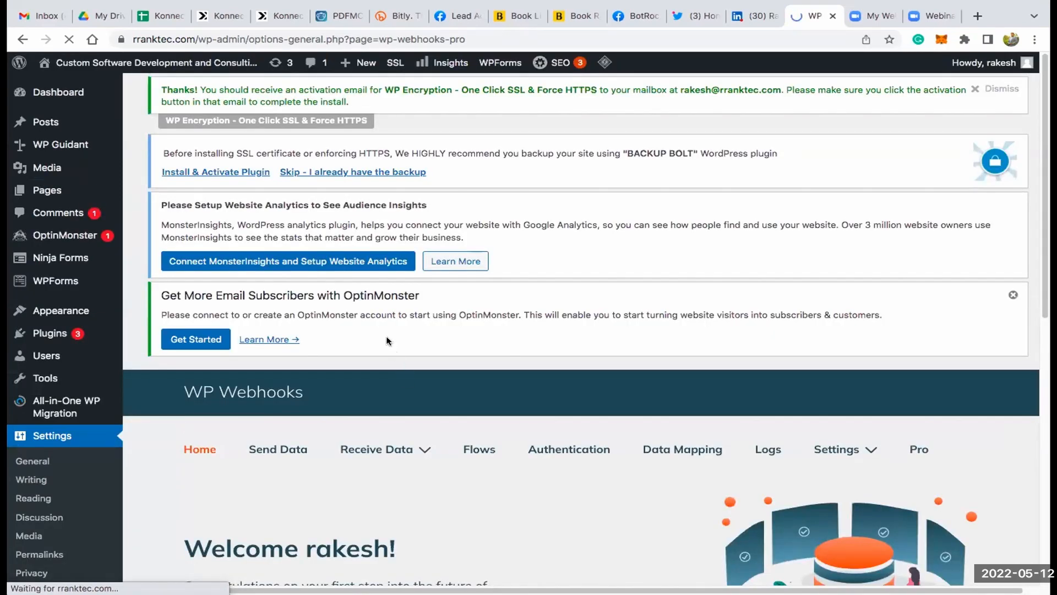
pyautogui.scroll(-5, 387, 335)
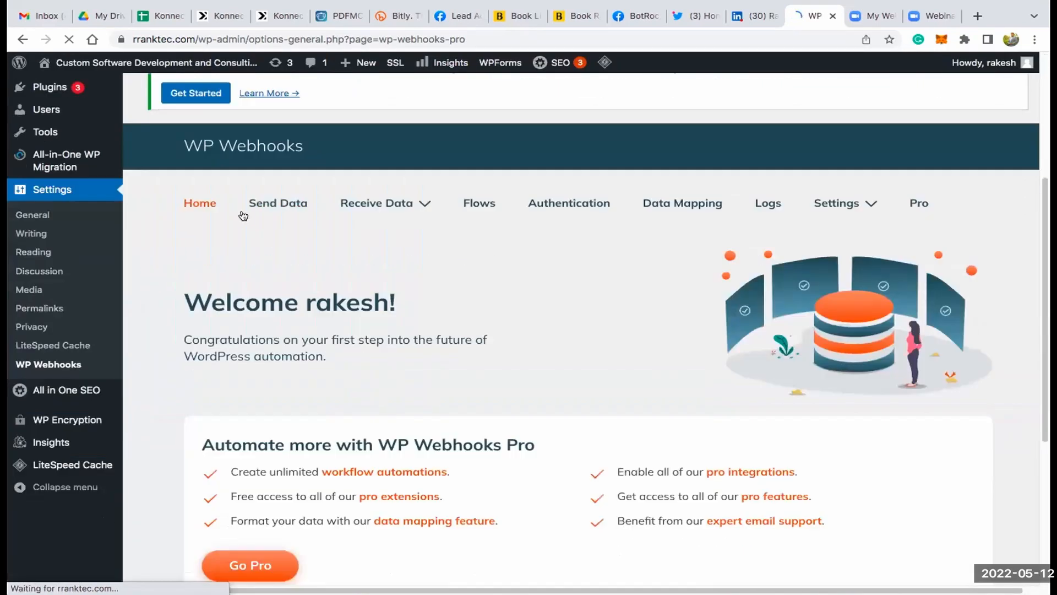
pyautogui.click(277, 205)
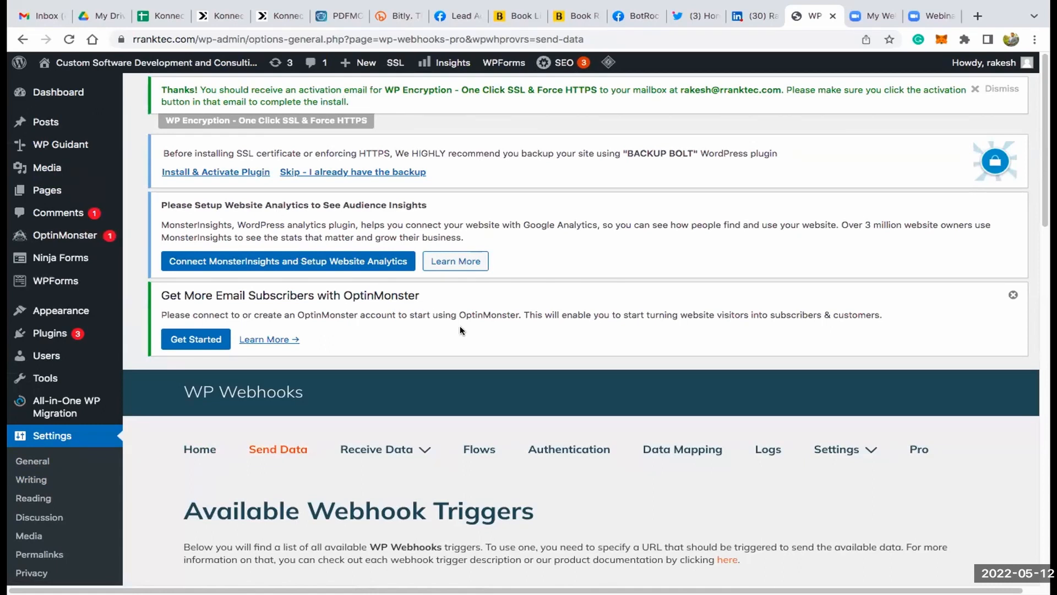
pyautogui.scroll(-8, 460, 325)
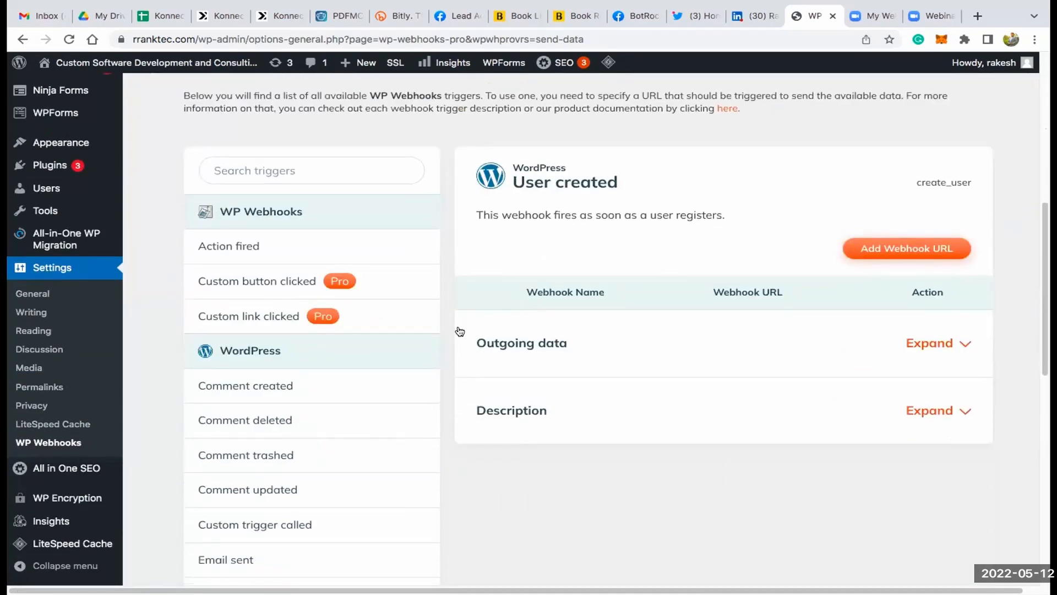
pyautogui.scroll(-5, 460, 331)
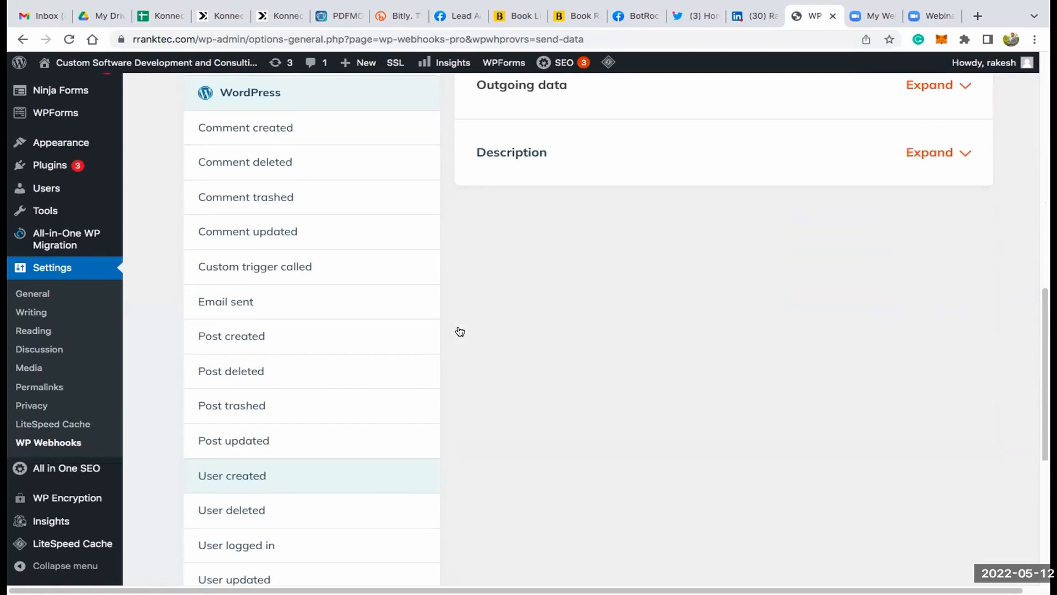
pyautogui.click(253, 337)
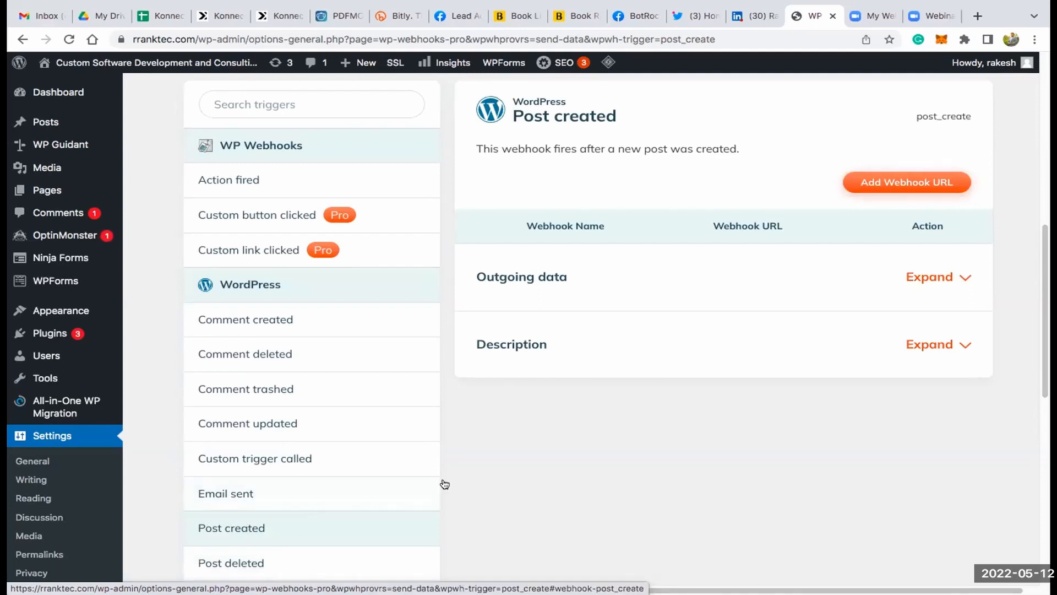
# - Add a webhook named KonnectzIT Demo with the copied webhook URL to the Post created trigger
pyautogui.click(886, 184)
pyautogui.click(477, 203)
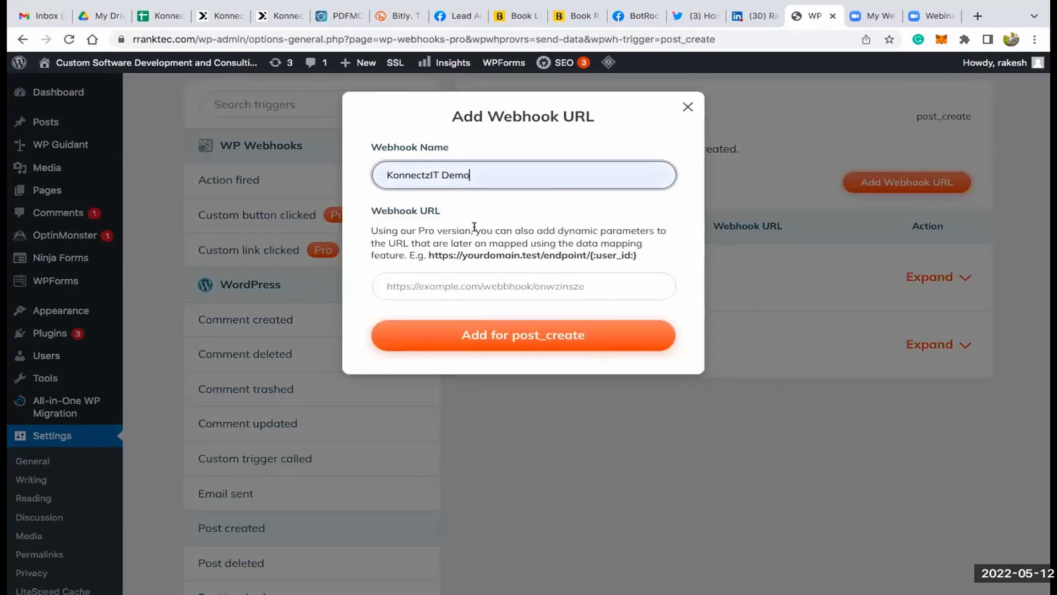
pyautogui.click(463, 281)
pyautogui.hotkey('ctrl', 'v')
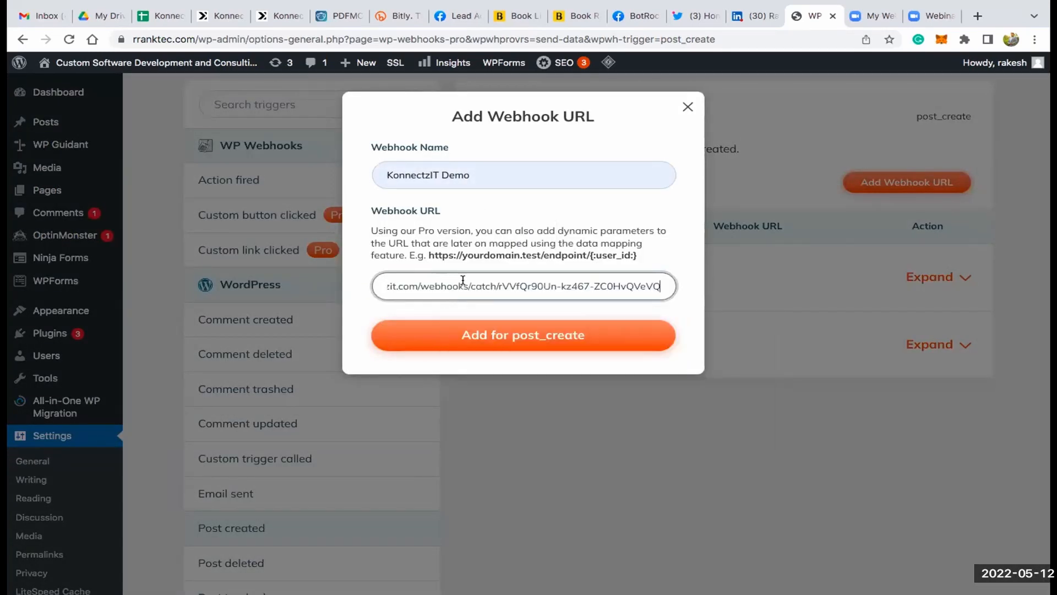
pyautogui.click(514, 337)
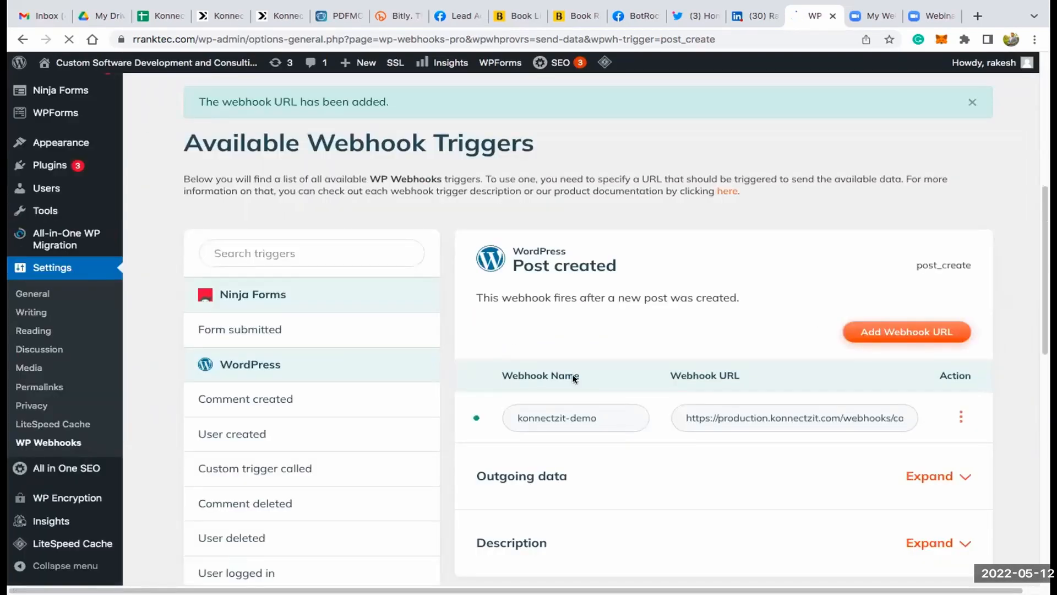
# - Set the konnectzit-demo webhook to trigger on the Post type with the Published status, and save its settings
pyautogui.click(960, 417)
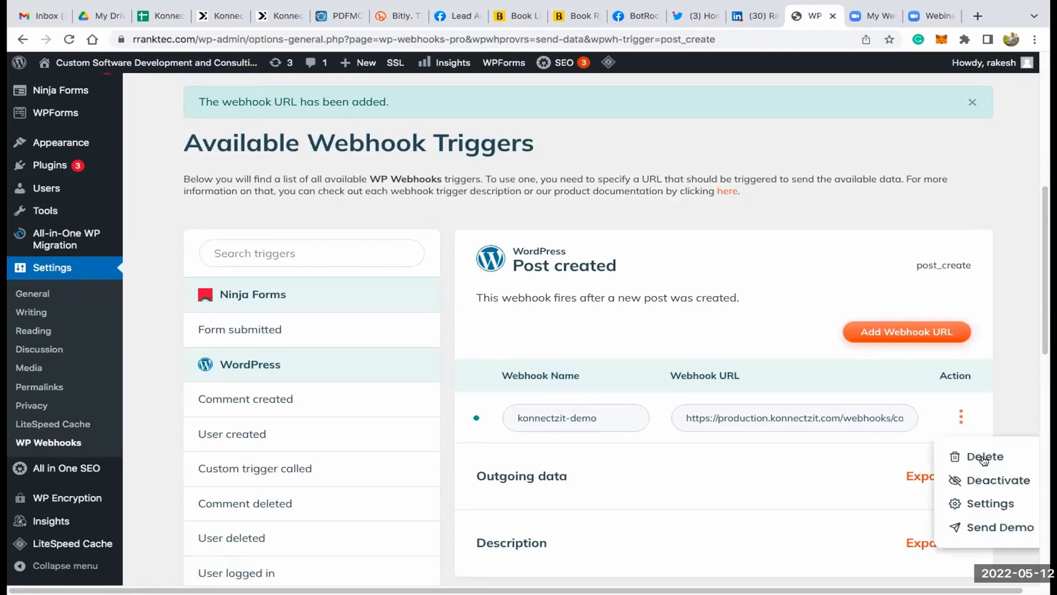
pyautogui.click(996, 503)
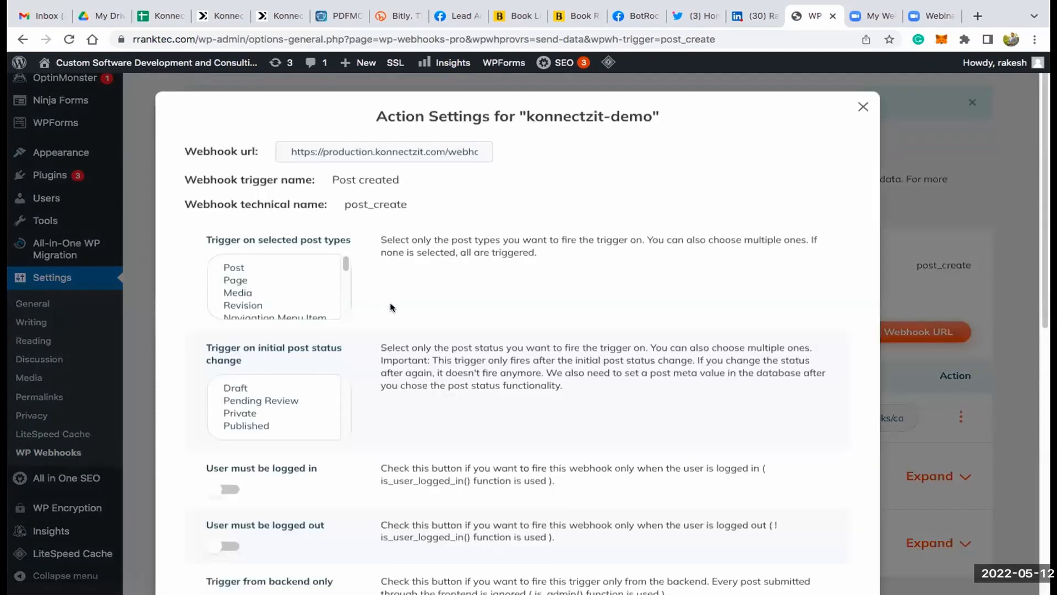
pyautogui.click(232, 269)
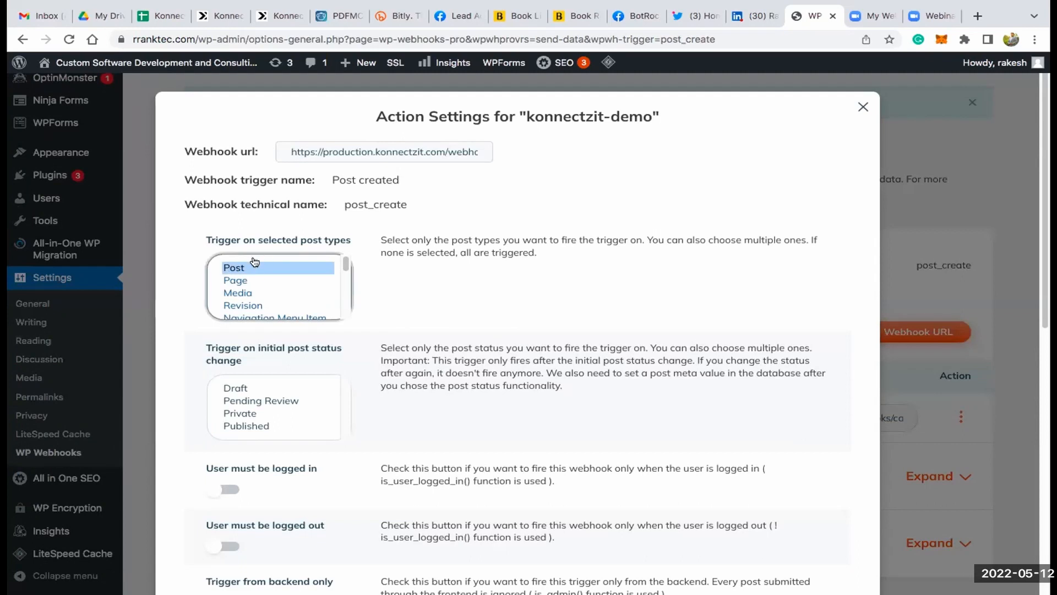
pyautogui.click(263, 426)
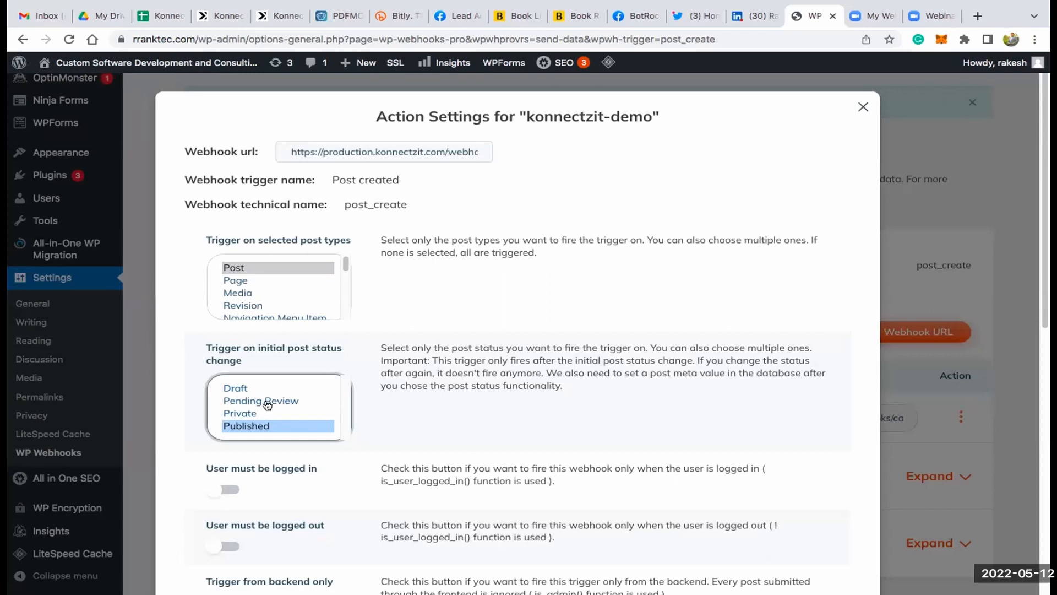
pyautogui.scroll(-2, 474, 363)
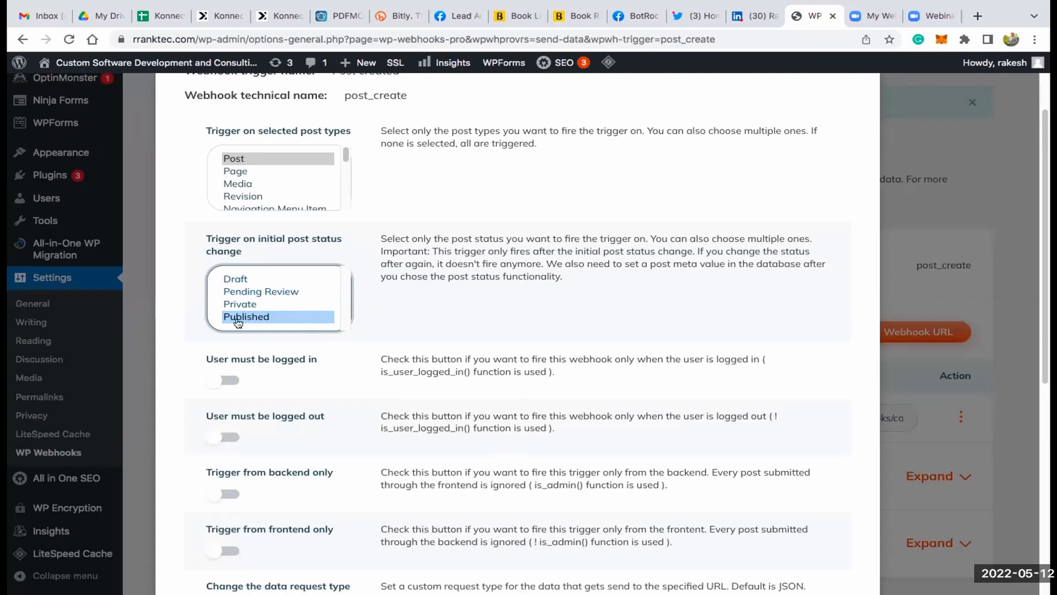
pyautogui.scroll(-7, 245, 440)
pyautogui.click(247, 528)
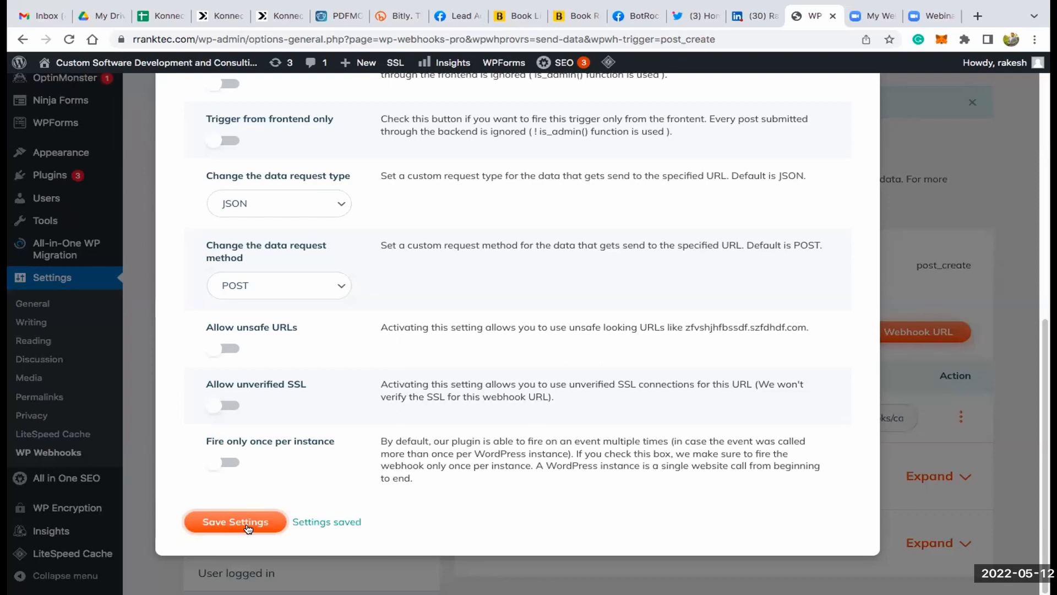
pyautogui.click(978, 146)
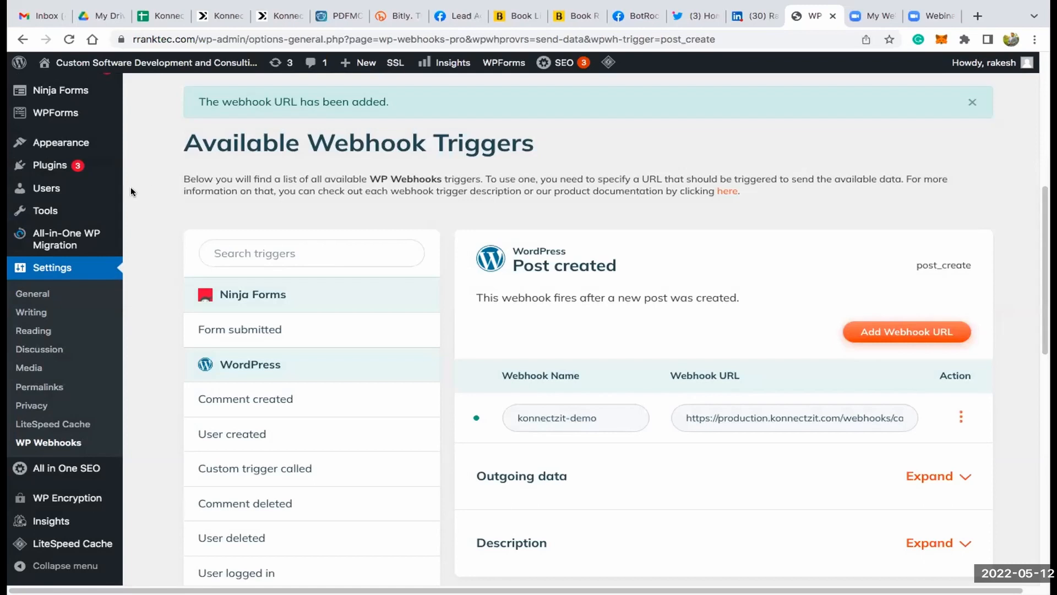
# - Create a new blank WordPress post, and switch to KonnectzIT to start capturing the WordPress card's webhook response
pyautogui.scroll(1, 83, 187)
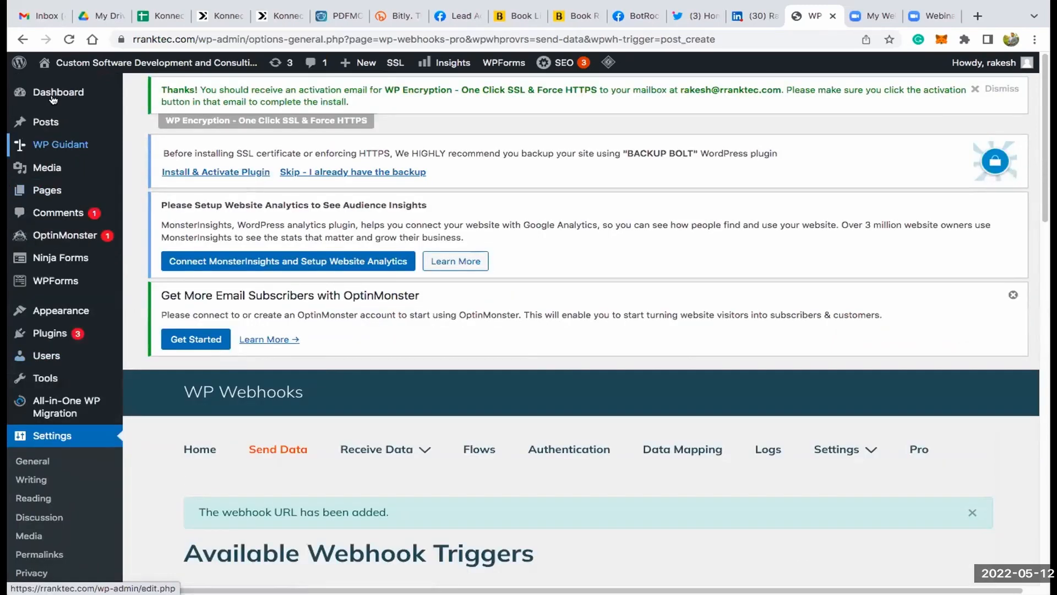
pyautogui.moveTo(52, 121)
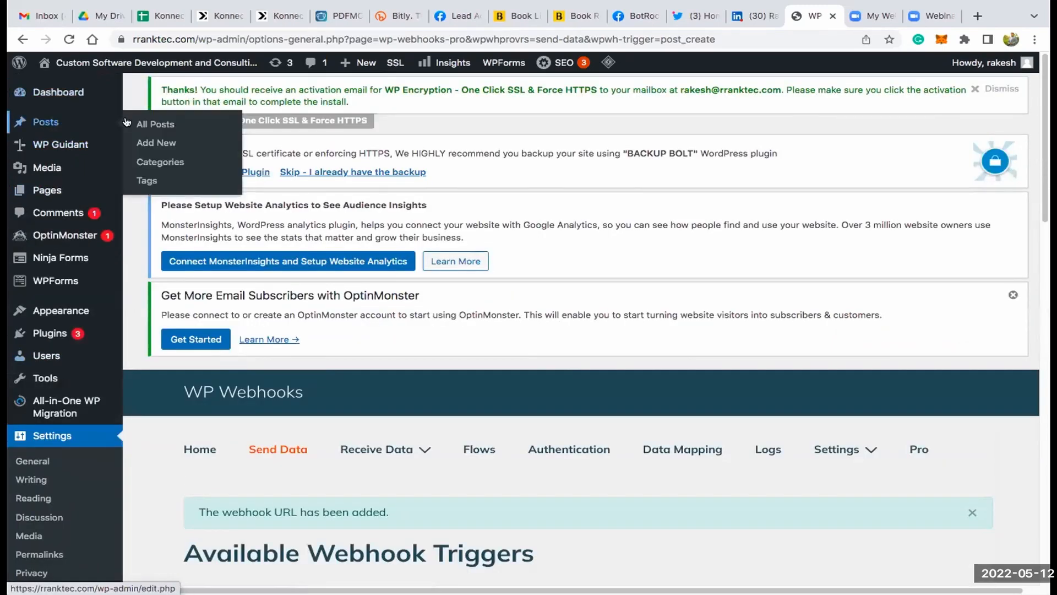
pyautogui.click(147, 142)
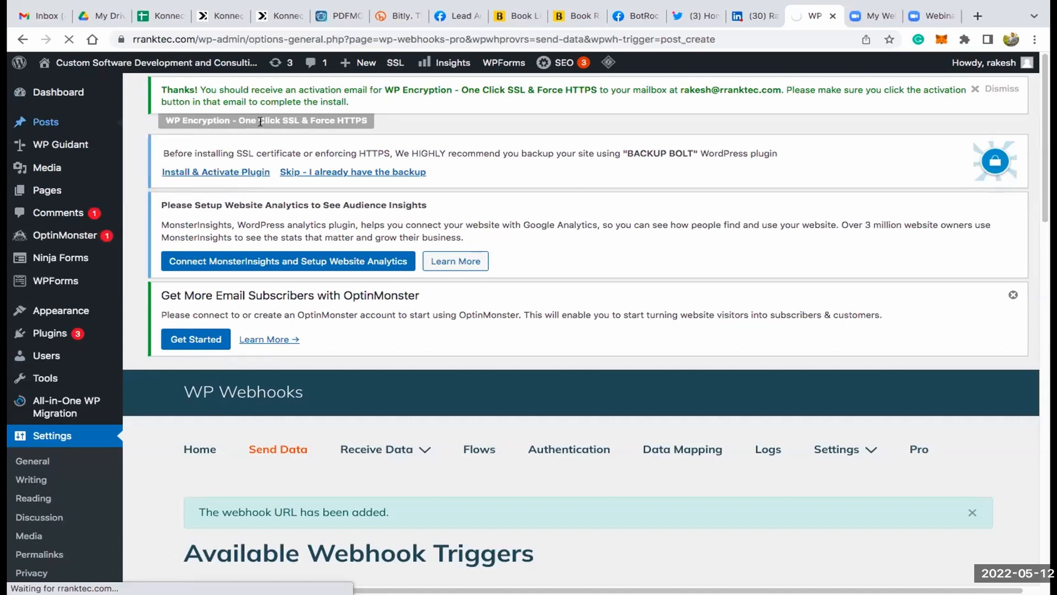
pyautogui.click(219, 15)
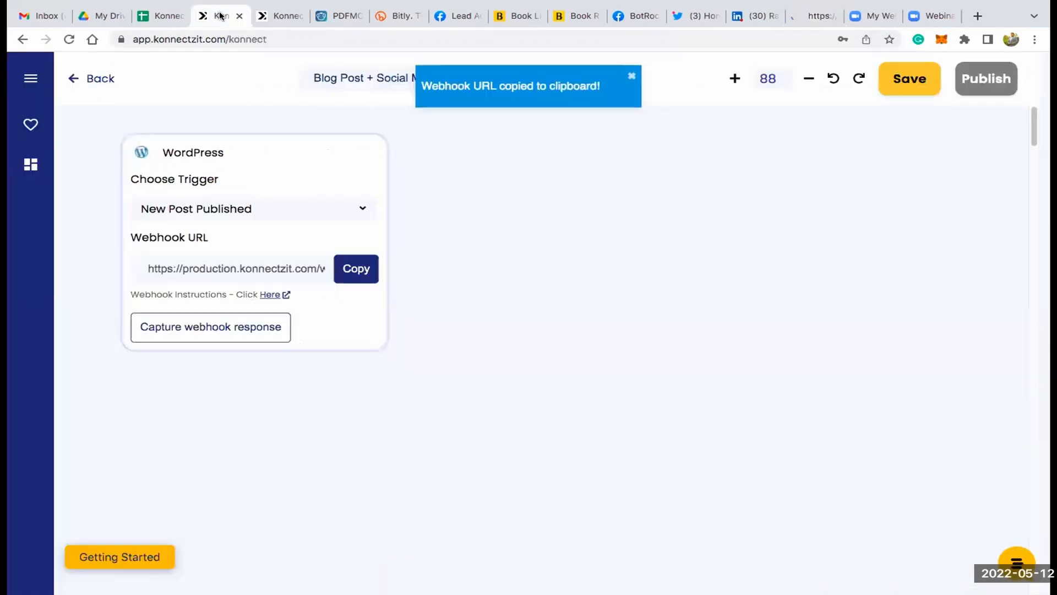
pyautogui.click(216, 325)
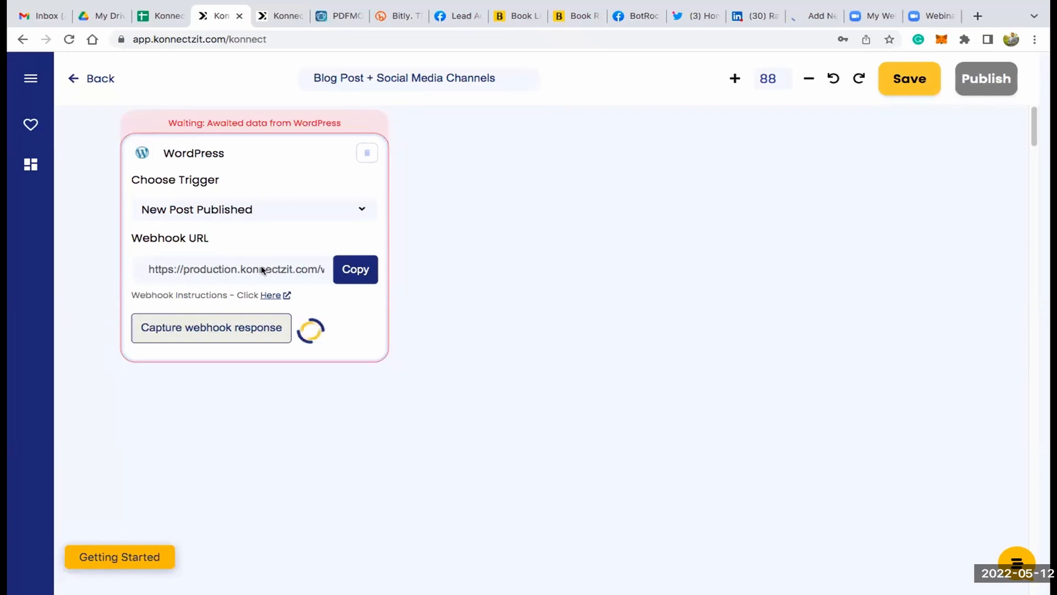
# - Switch back to the WordPress post, title it Hello World KonnectzIT and enter Demo as its paragraph text
pyautogui.click(817, 17)
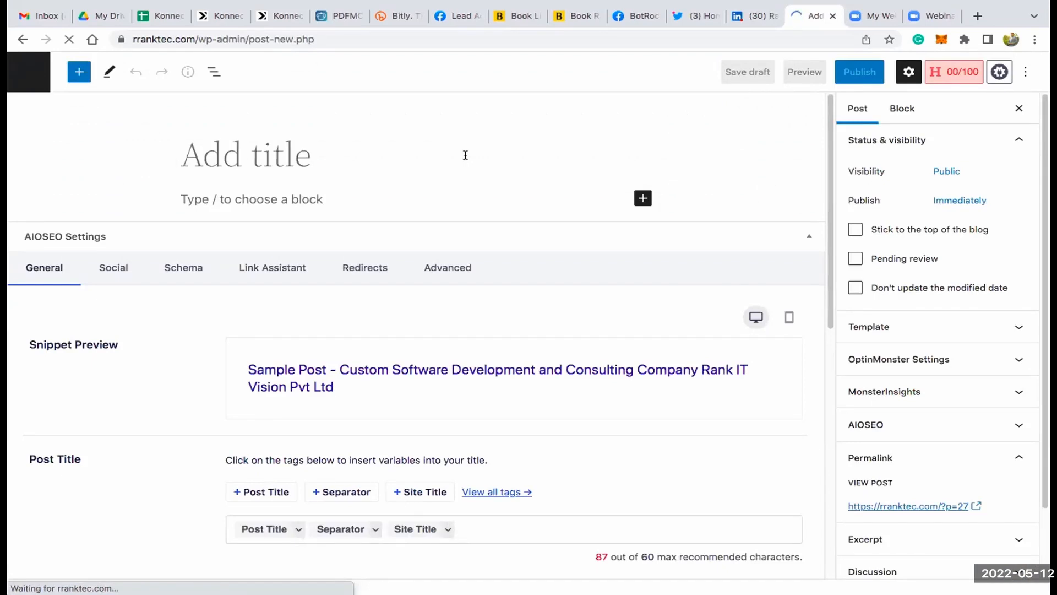
pyautogui.write('Hello')
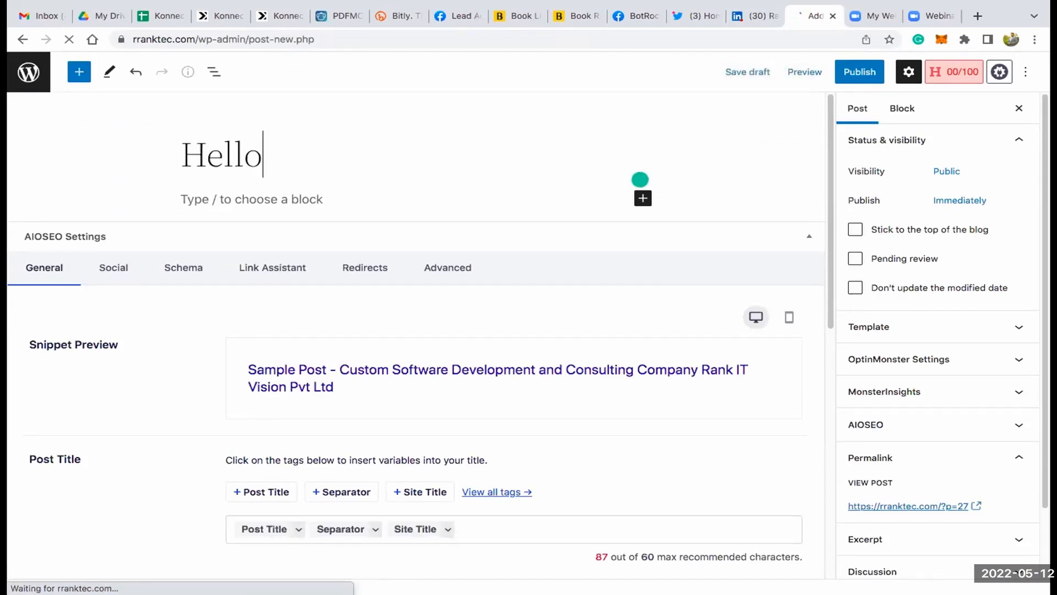
pyautogui.write(' World')
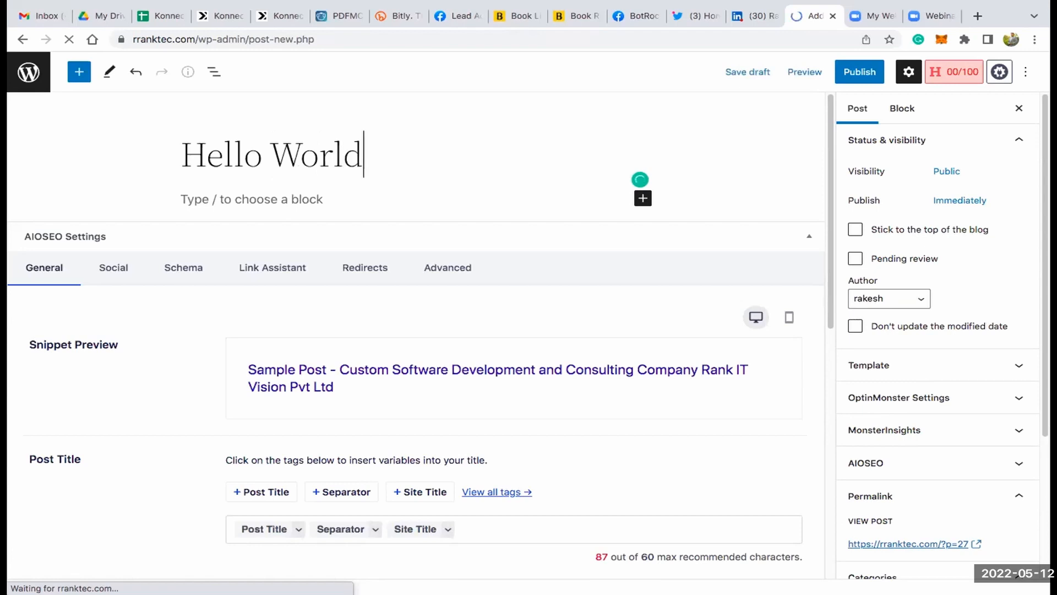
pyautogui.write(' Ko')
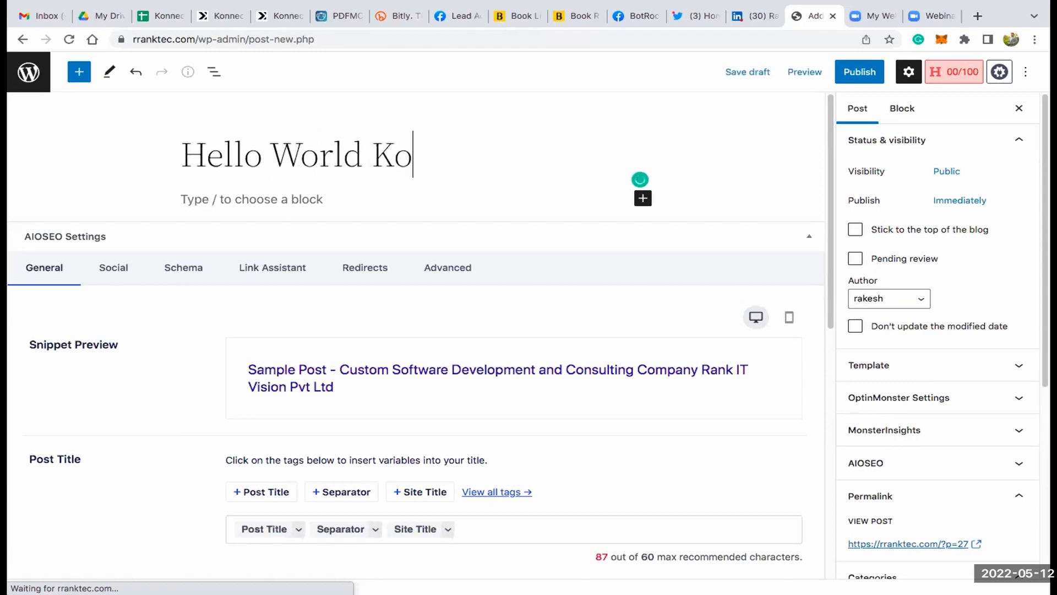
pyautogui.write('nnectzIT')
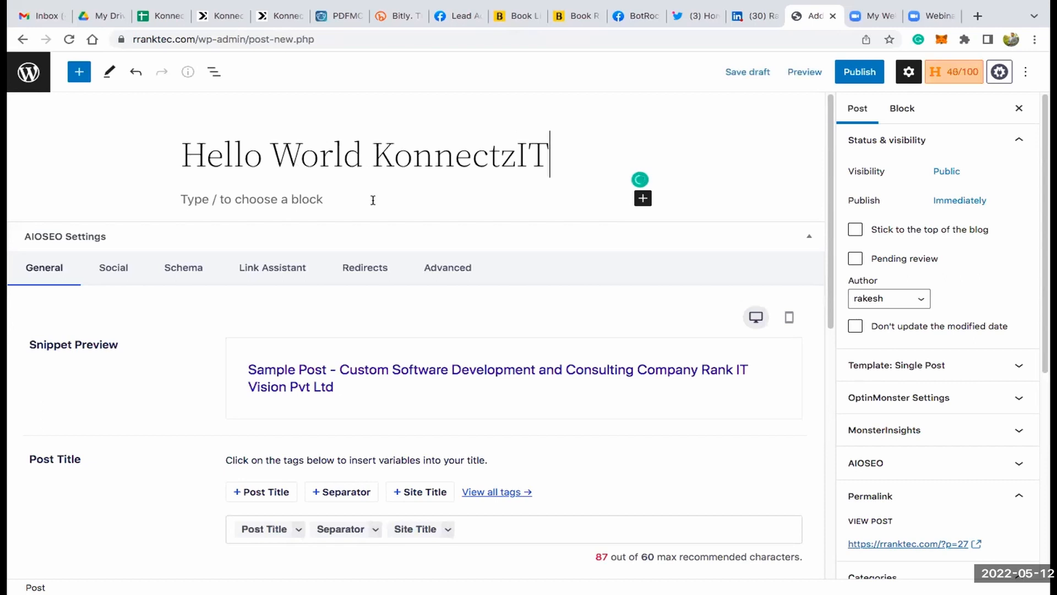
pyautogui.click(372, 200)
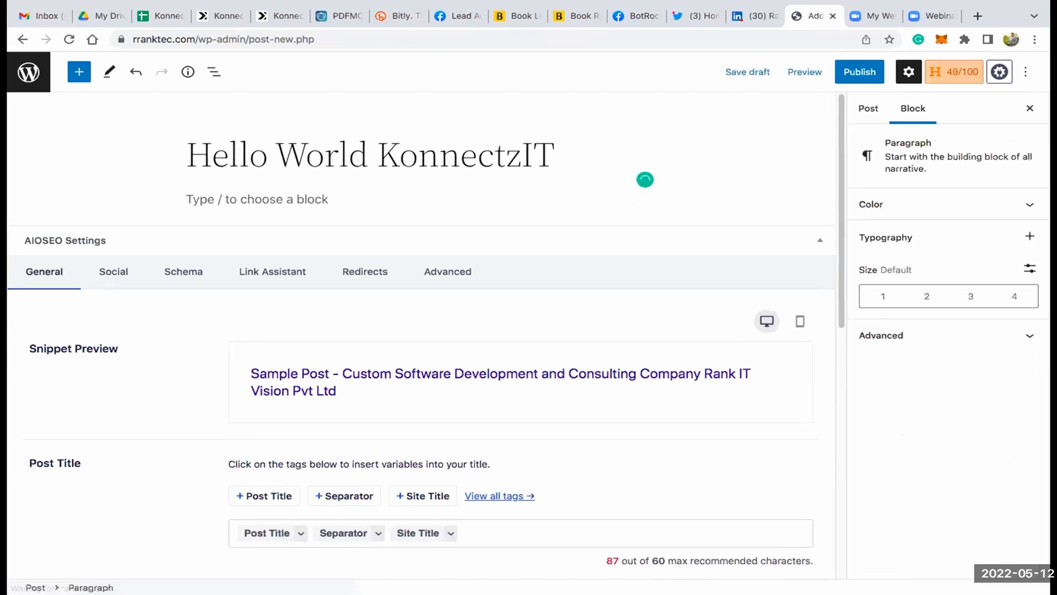
pyautogui.write('Demo')
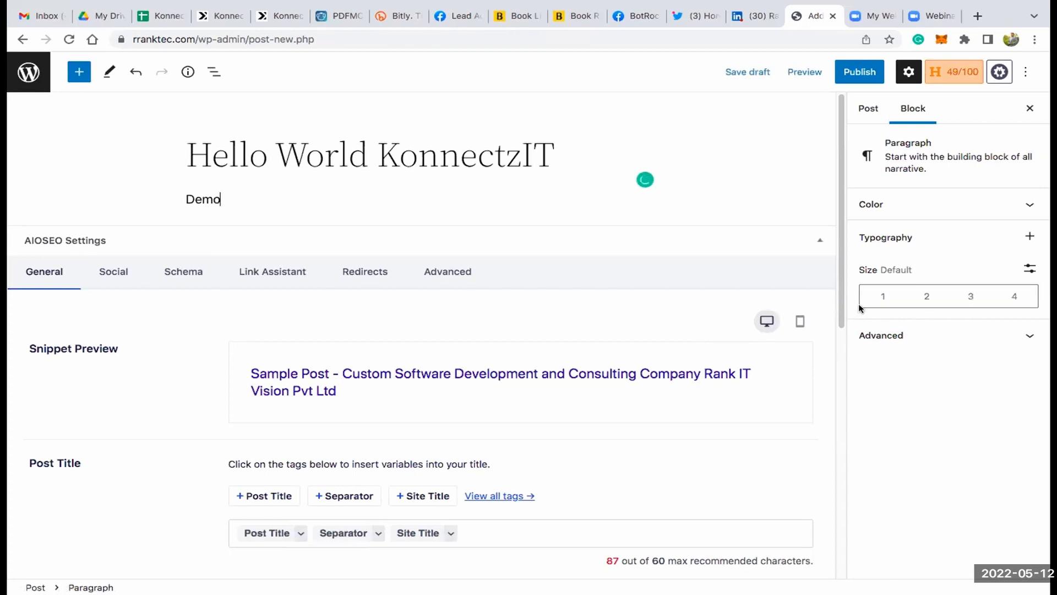
# - Set konnects.png from the media library as the post's featured image and publish the post
pyautogui.click(866, 106)
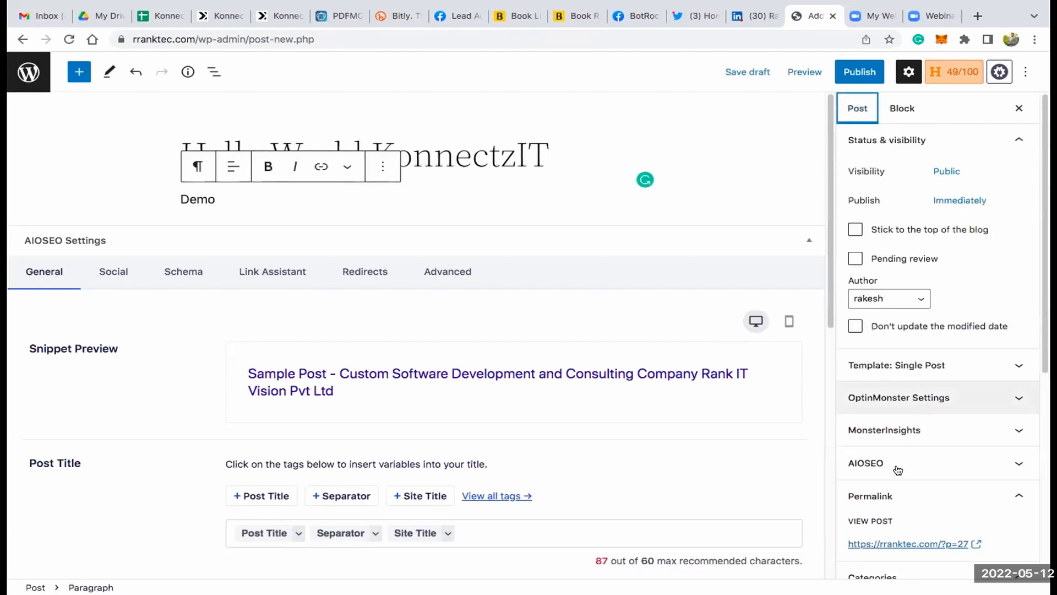
pyautogui.scroll(-5, 909, 494)
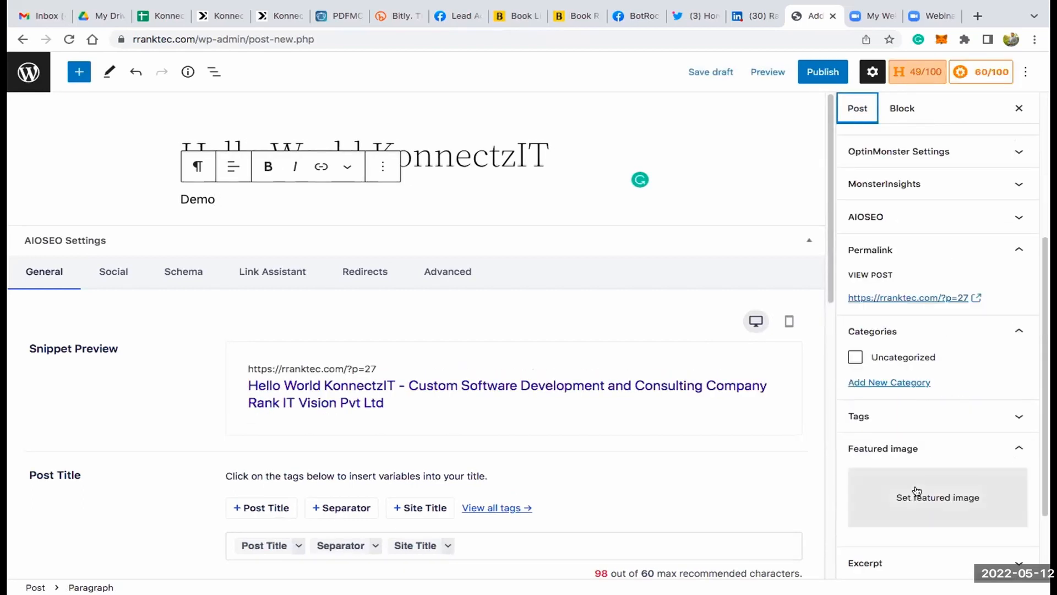
pyautogui.click(917, 488)
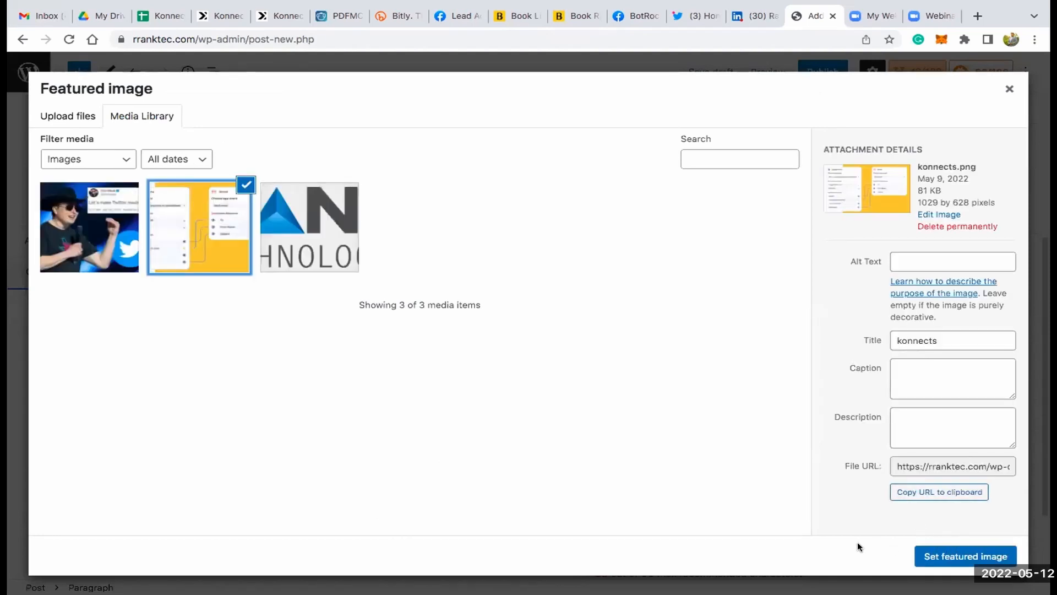
pyautogui.click(960, 555)
pyautogui.click(828, 72)
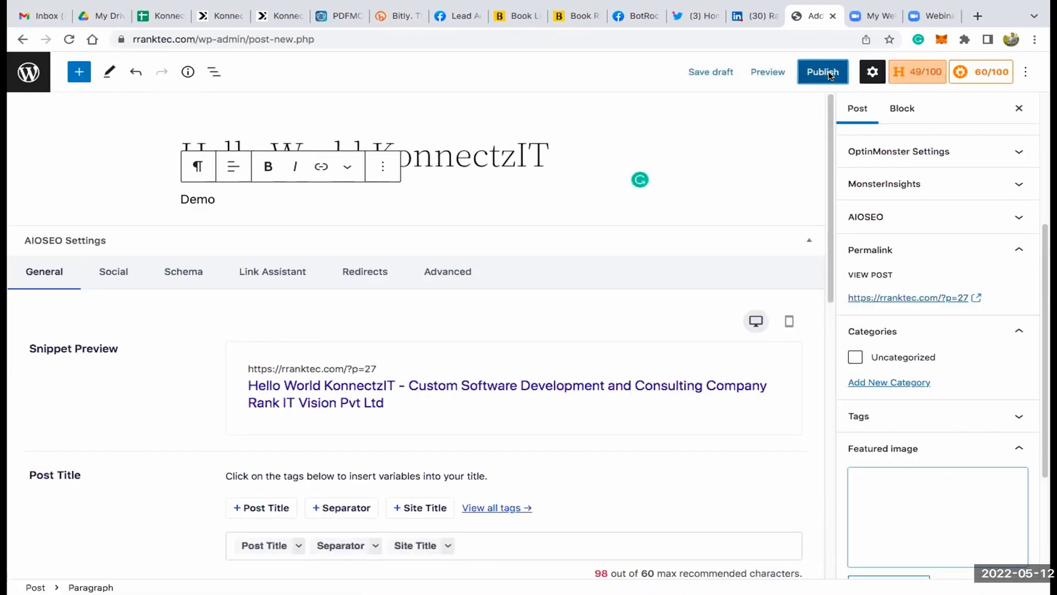
pyautogui.click(899, 71)
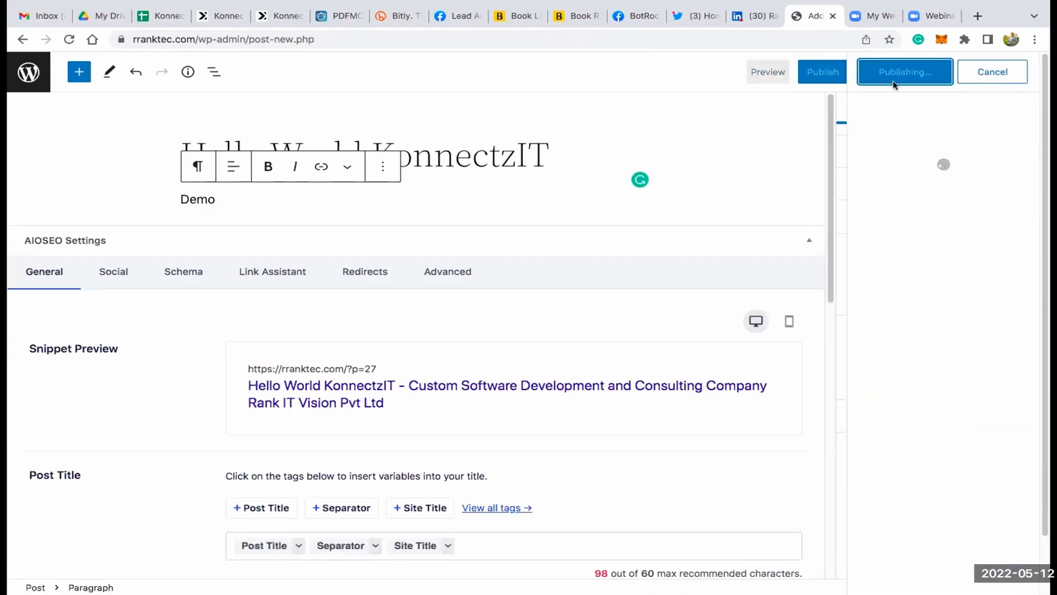
# - Switch to KonnectzIT and examine the captured webhook response, including the thumbnail, the permalink and the expanded Post fields
pyautogui.click(223, 18)
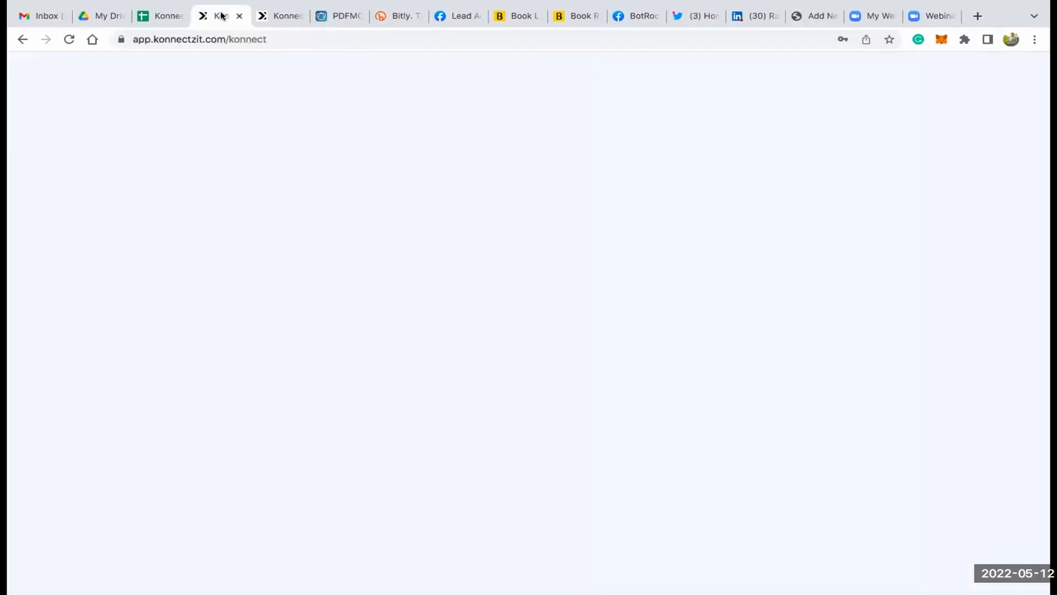
pyautogui.scroll(-3, 417, 370)
pyautogui.scroll(-2, 420, 366)
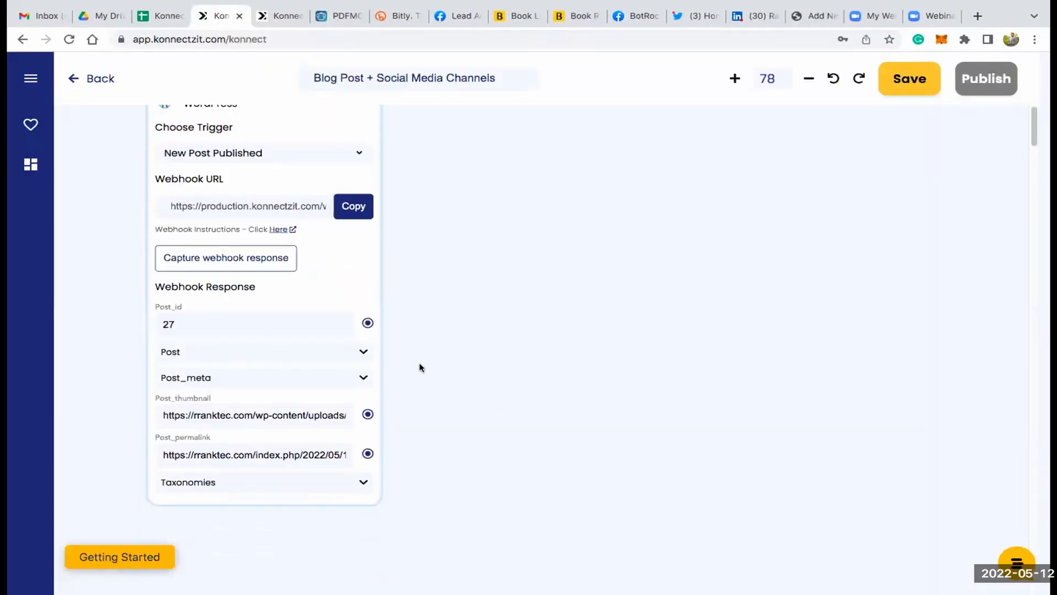
pyautogui.scroll(2, 328, 361)
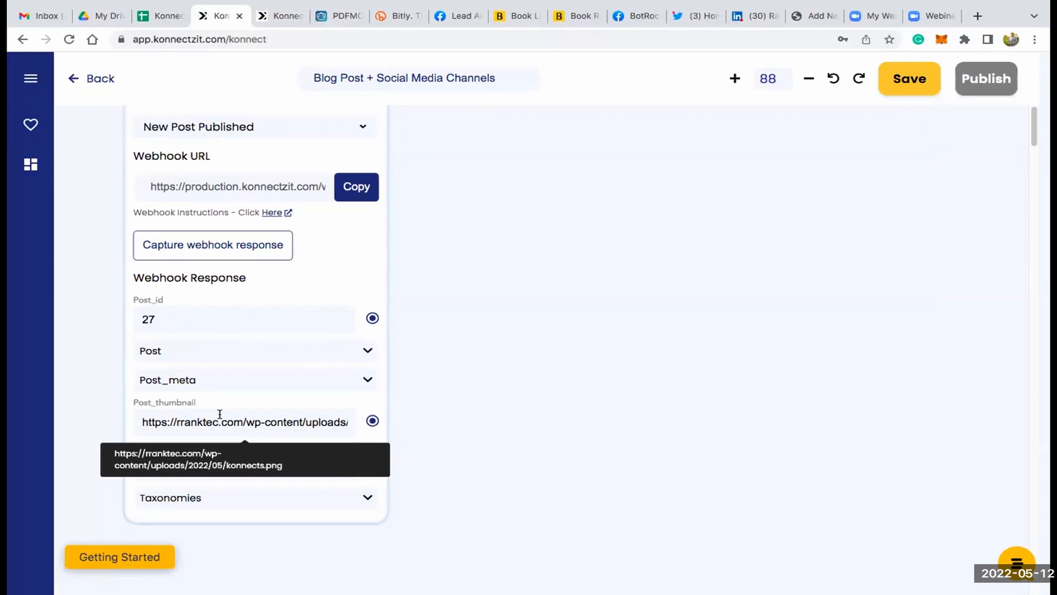
pyautogui.scroll(-1, 220, 414)
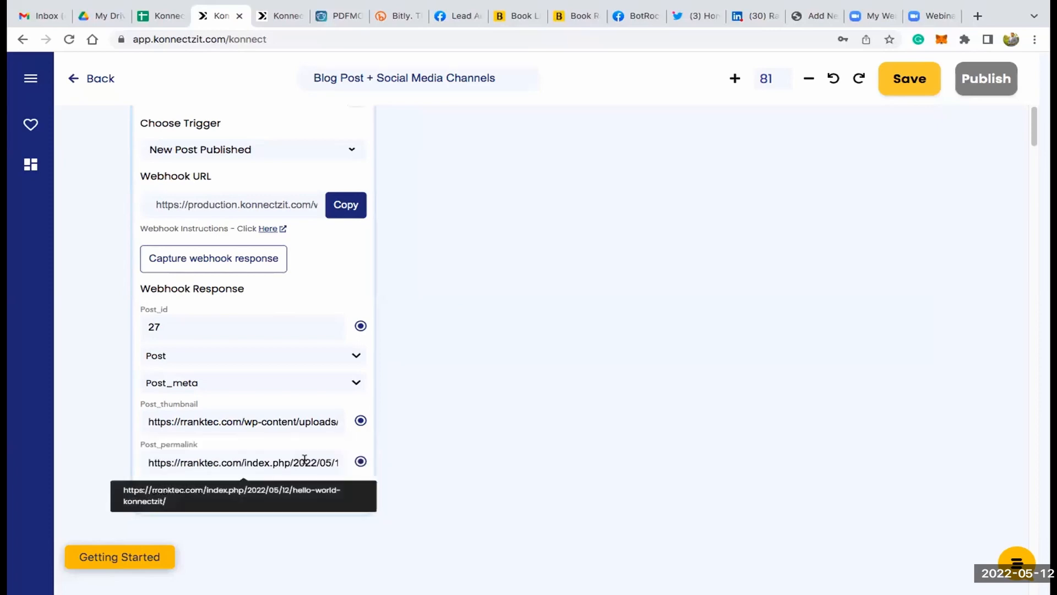
pyautogui.click(354, 356)
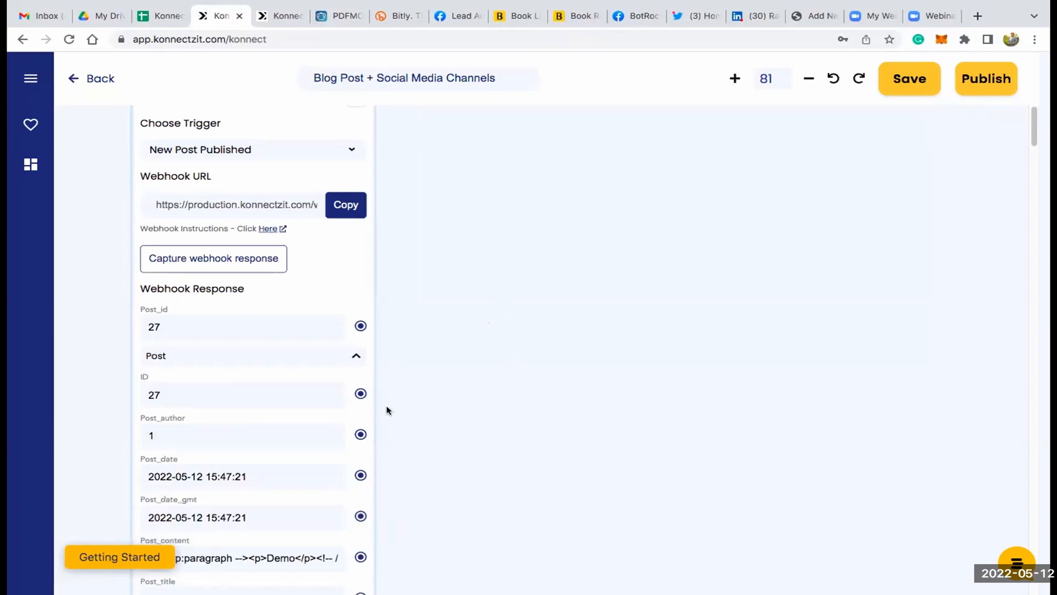
pyautogui.scroll(-3, 387, 408)
pyautogui.scroll(-2, 187, 473)
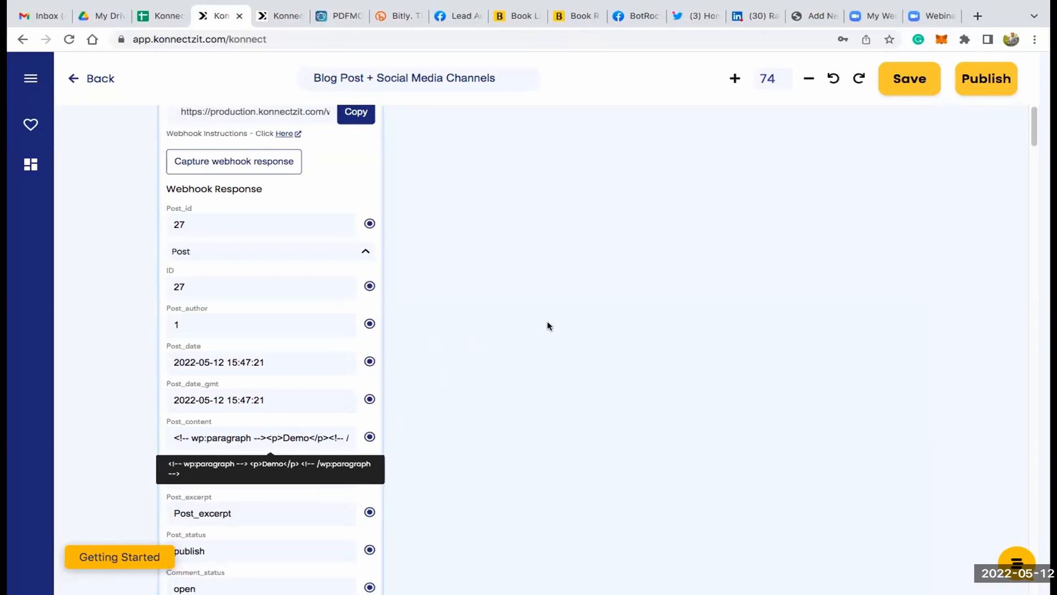
# - Add a Text Formatter card beside the WordPress card and set its format option to Merge Text
pyautogui.click(34, 99)
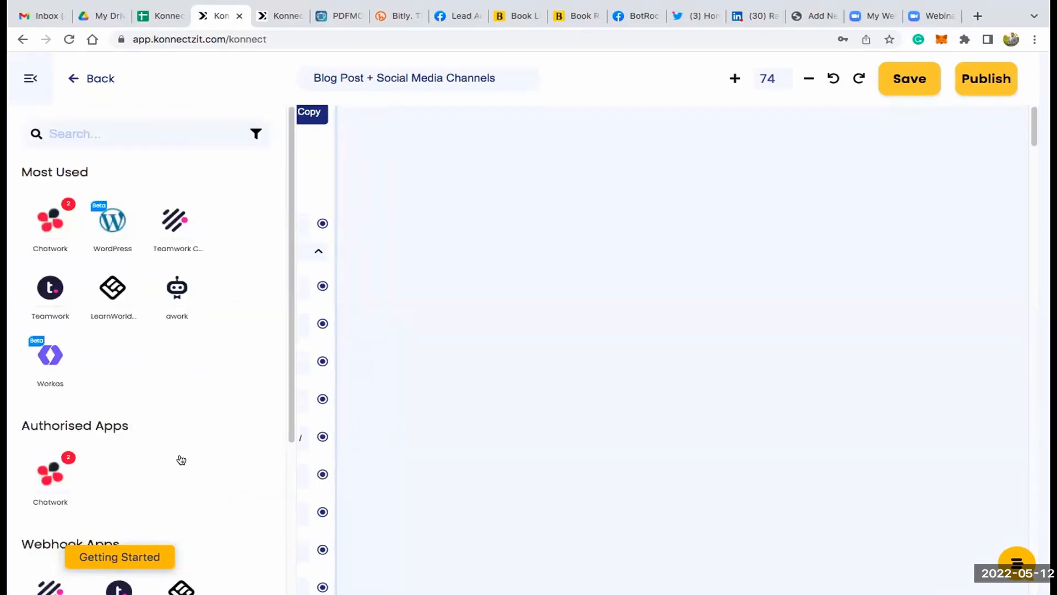
pyautogui.scroll(-5, 181, 459)
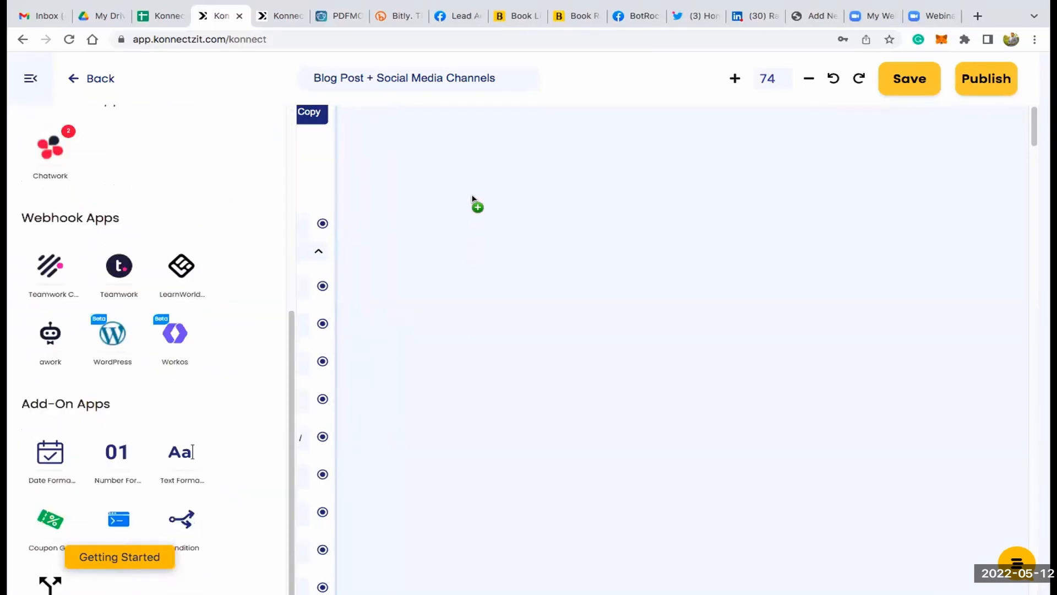
pyautogui.click(31, 86)
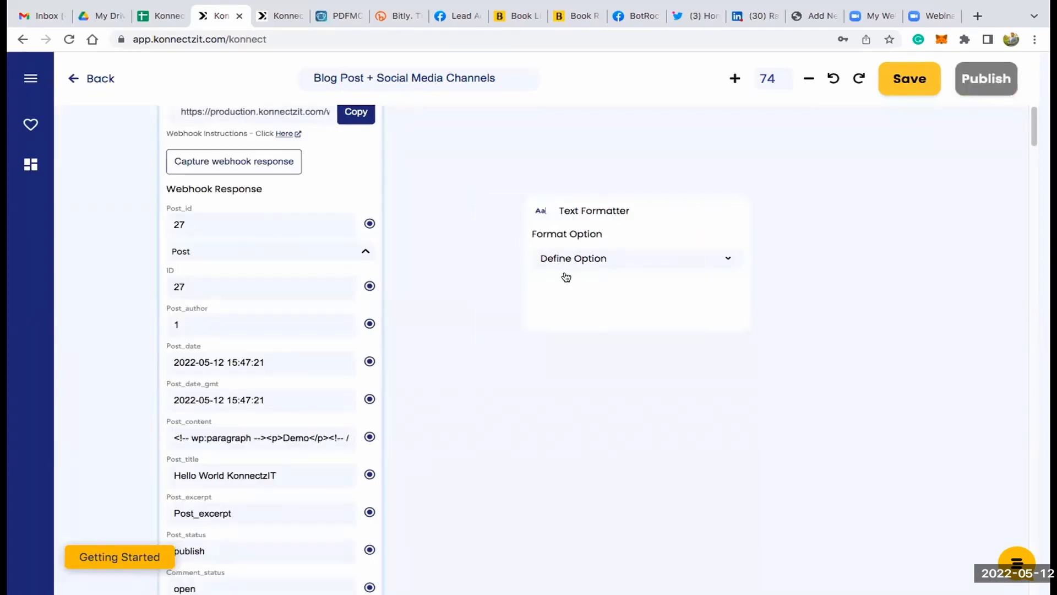
pyautogui.click(566, 275)
pyautogui.click(566, 276)
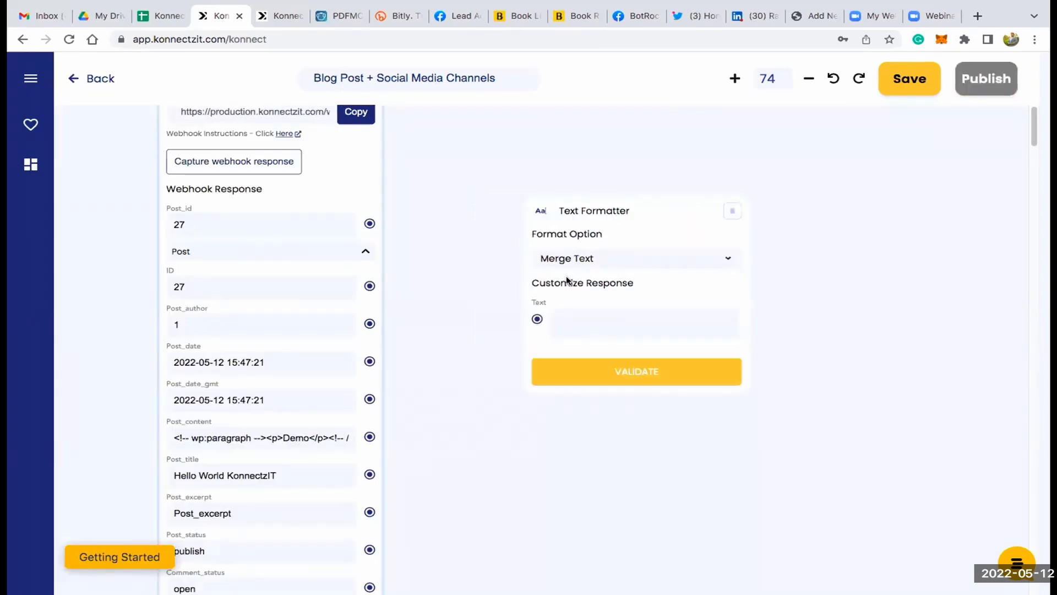
# - Connect the WordPress Post_title to the Text Formatter's Text field and tidy the canvas by collapsing Post and moving the formatter card closer
pyautogui.moveTo(369, 474); pyautogui.dragTo(537, 319)
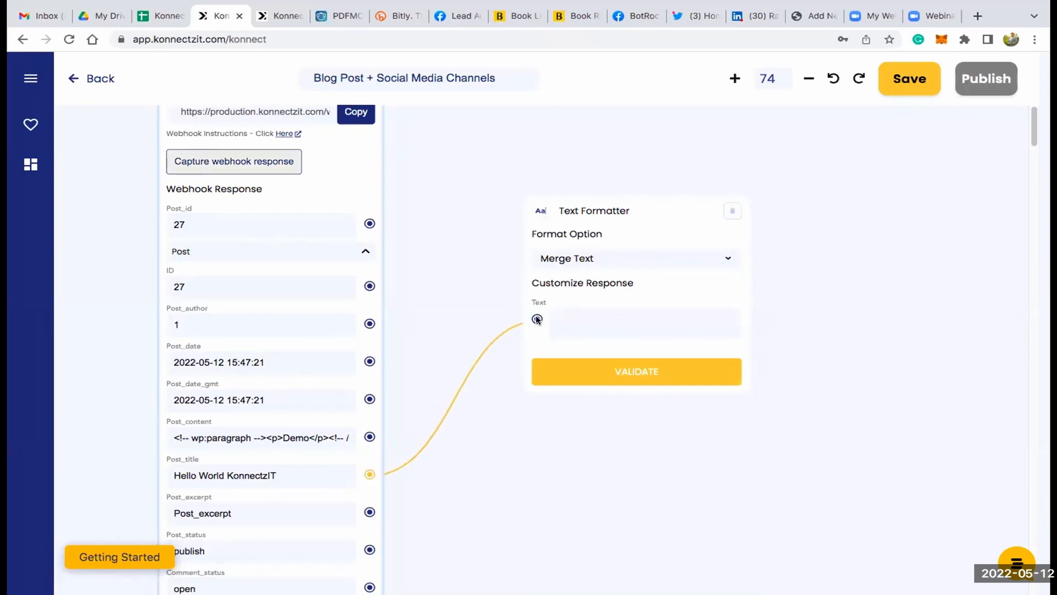
pyautogui.click(365, 251)
pyautogui.scroll(3, 457, 256)
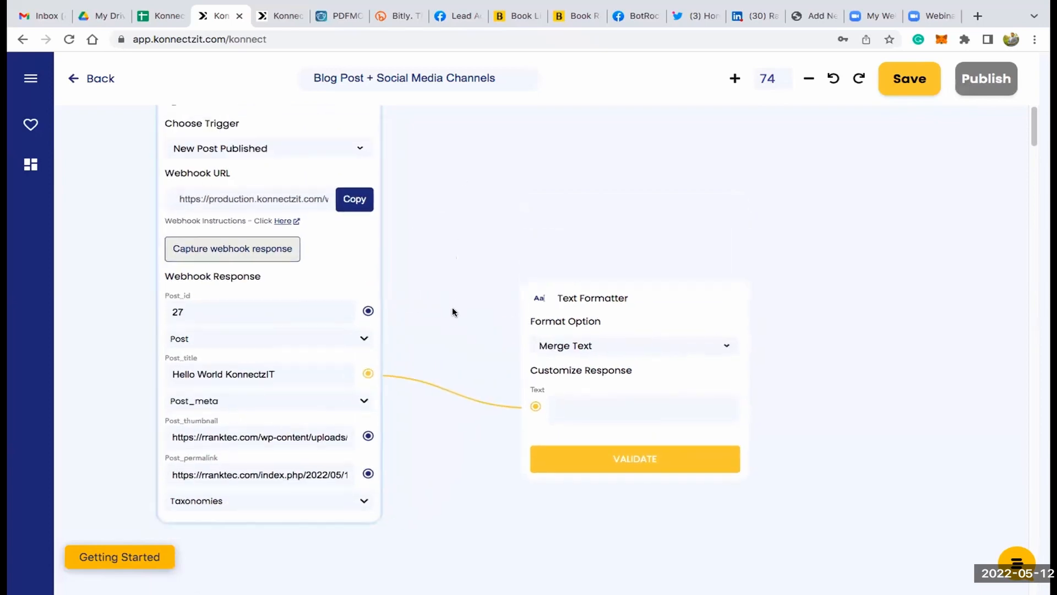
pyautogui.moveTo(622, 355); pyautogui.dragTo(531, 132)
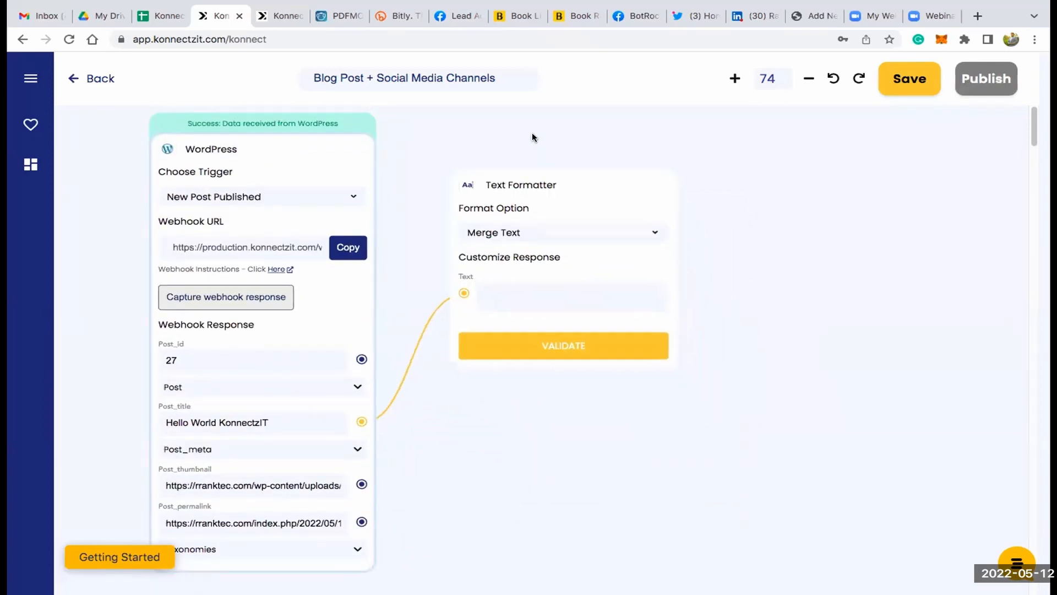
# - Fill the Text Formatter's Text field with the Post_title variable, a blank line and a hashtag starting with #konn
pyautogui.click(494, 290)
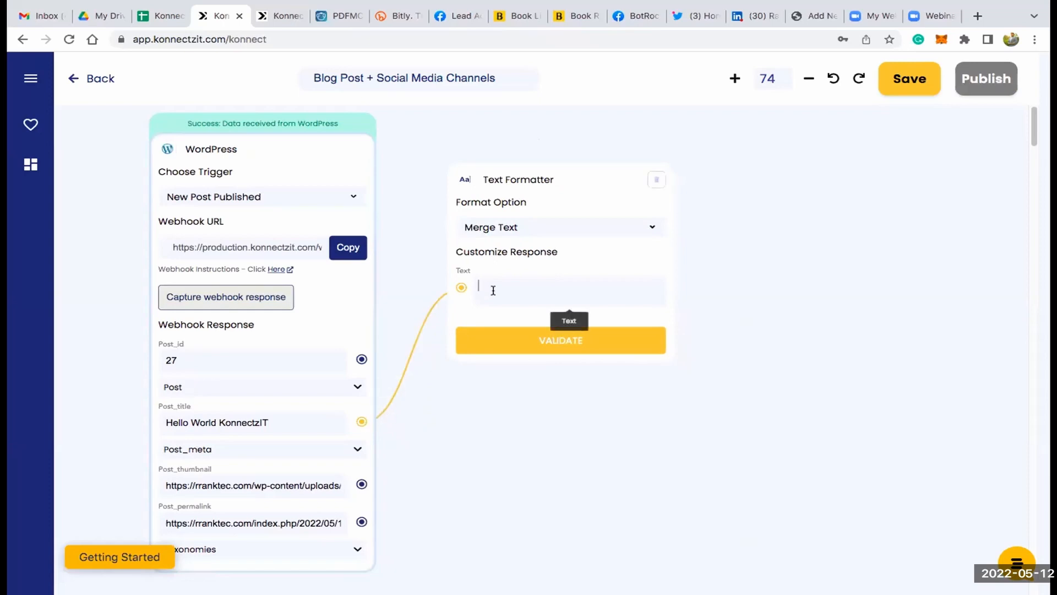
pyautogui.write('@')
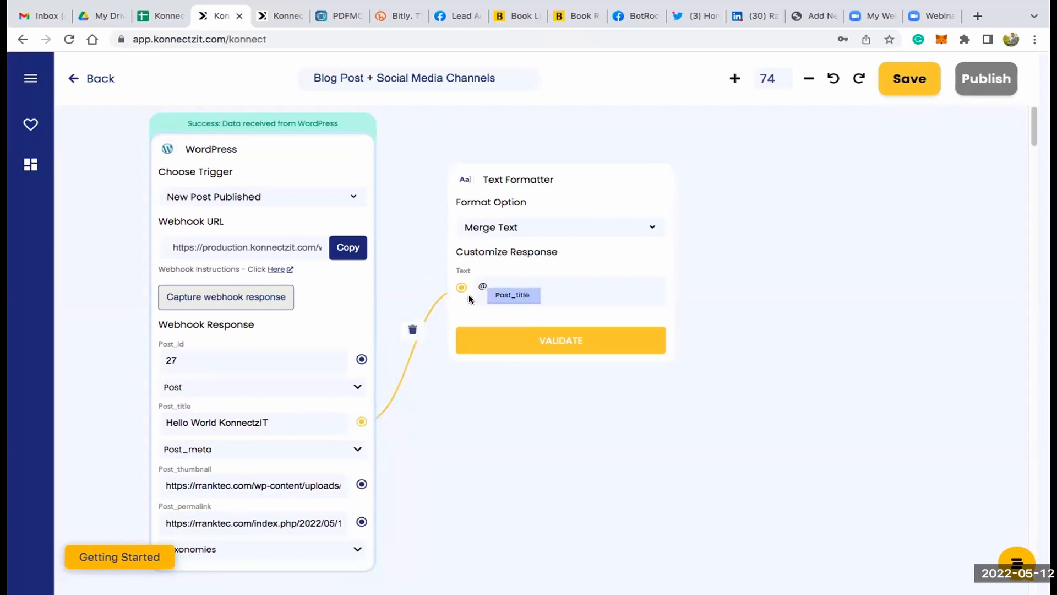
pyautogui.click(514, 294)
pyautogui.press('Return')
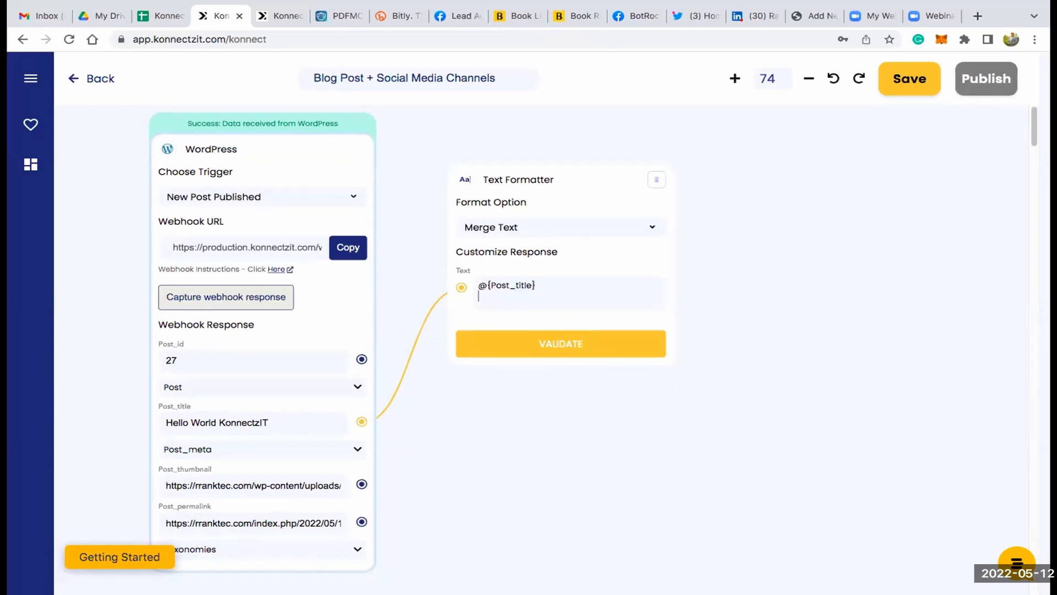
pyautogui.press('Return')
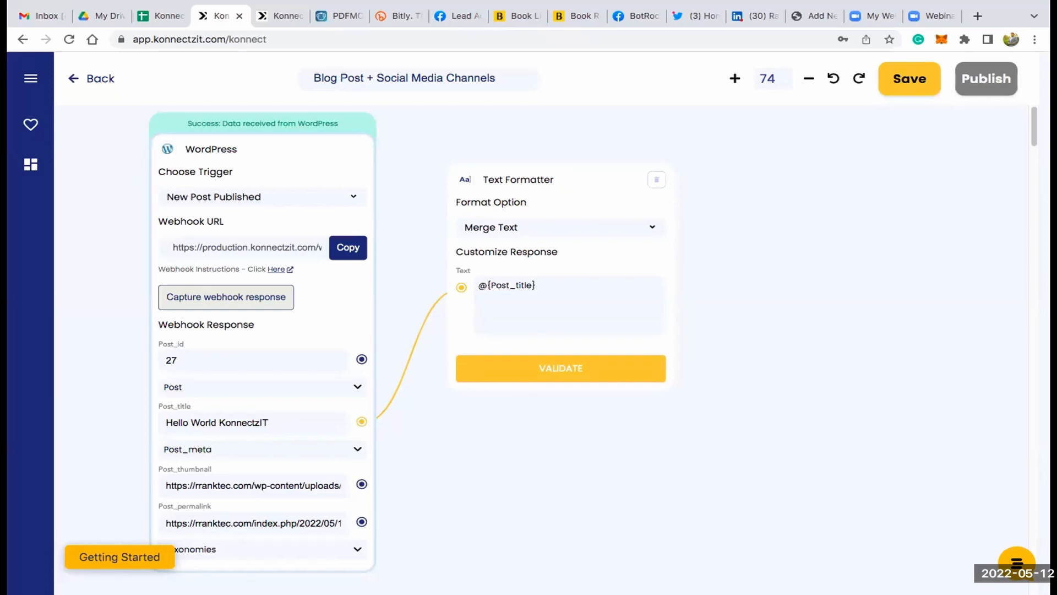
pyautogui.write('#konnectzit #workflow #automationtool')
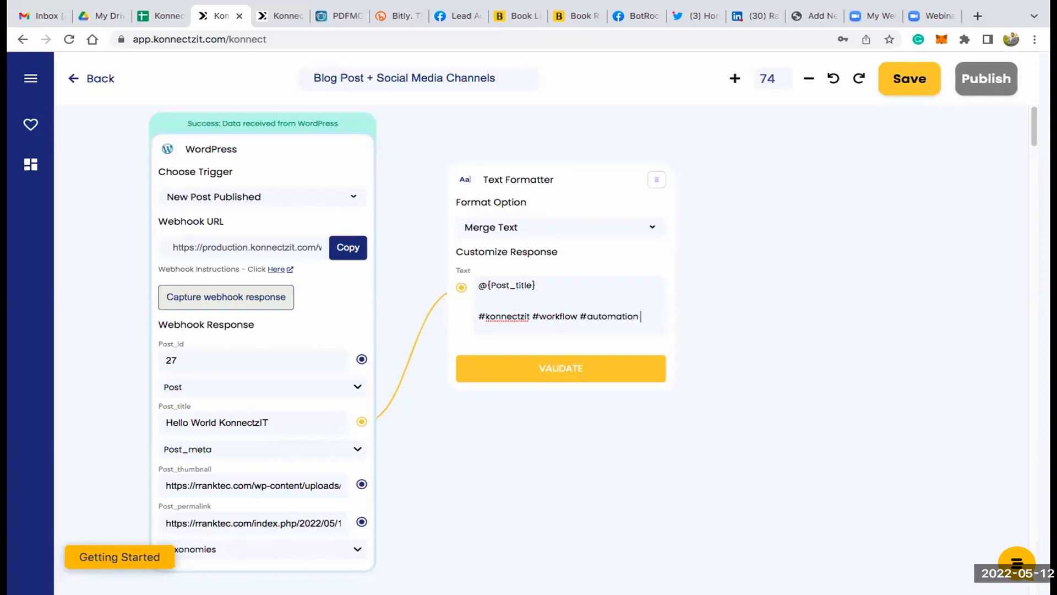
# - Complete the Text Formatter's hashtag line as #konnectzit #workflow #automationtool and validate the card
pyautogui.write('tool')
pyautogui.click(561, 369)
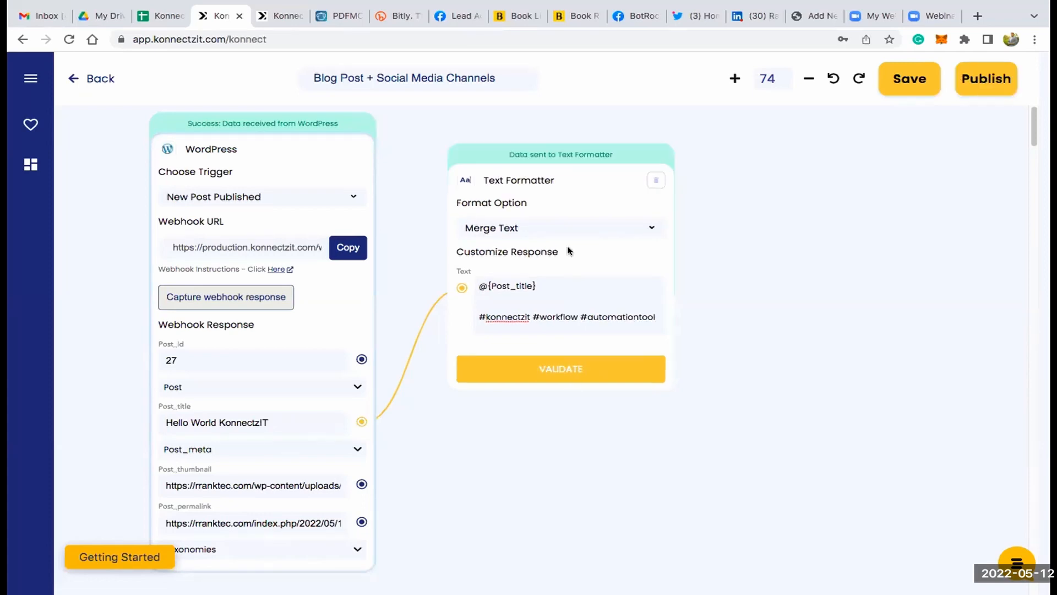
# - Rearrange the canvas by moving the WordPress and Text Formatter cards closer together to free space beside them
pyautogui.moveTo(532, 172); pyautogui.dragTo(491, 154)
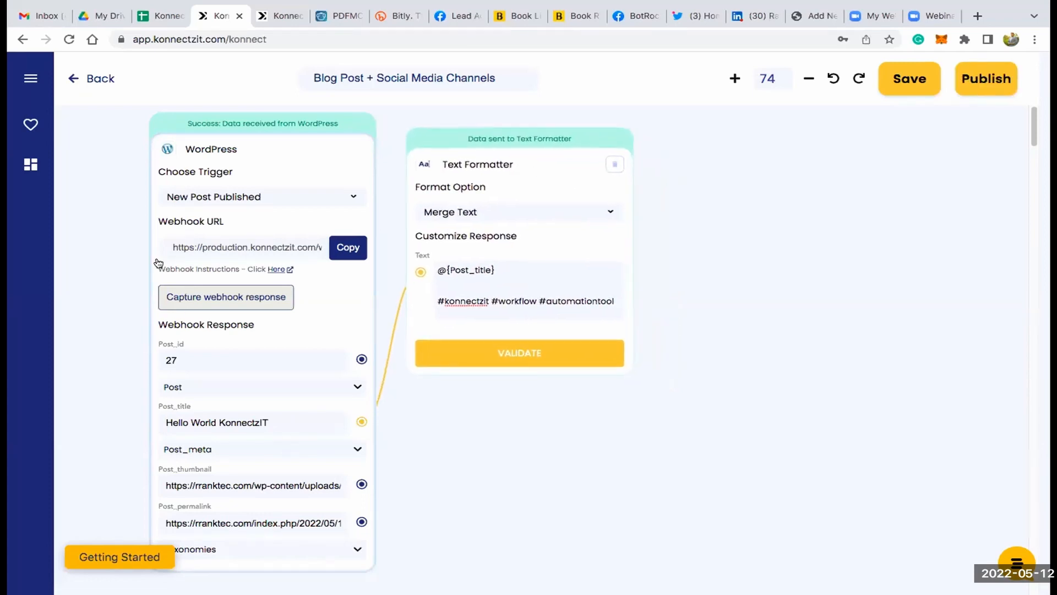
pyautogui.moveTo(234, 156); pyautogui.dragTo(193, 156)
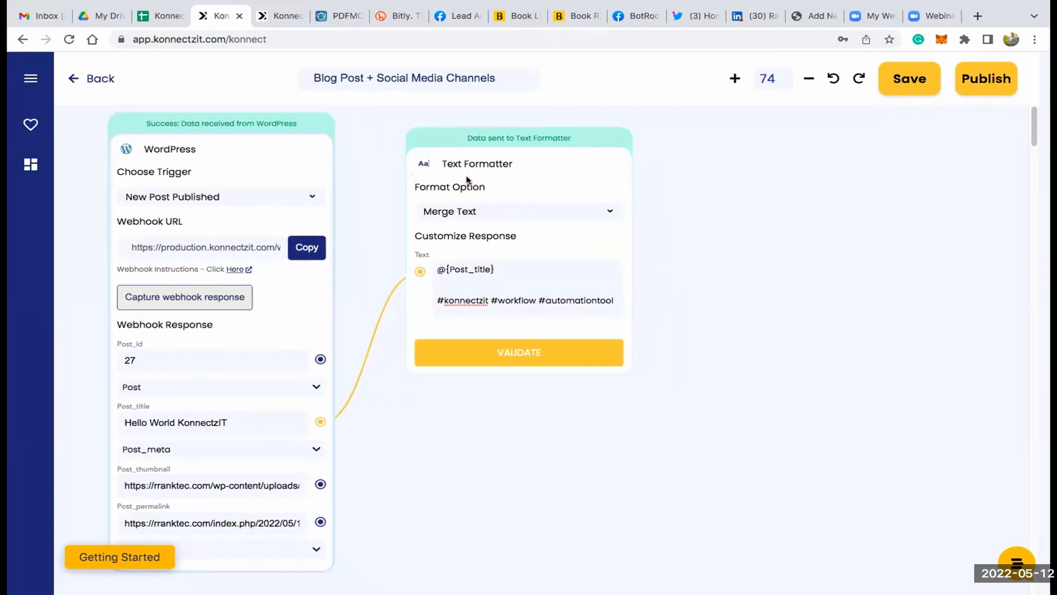
pyautogui.moveTo(525, 164); pyautogui.dragTo(474, 153)
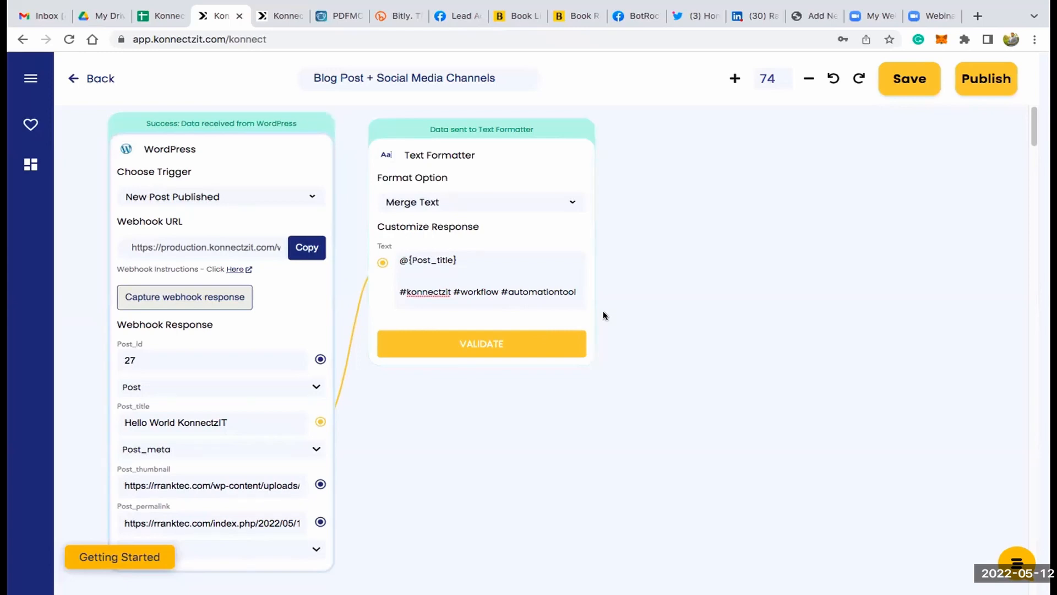
# - Search the apps for Facebook and add a Facebook Groups card beside the Text Formatter card
pyautogui.click(32, 79)
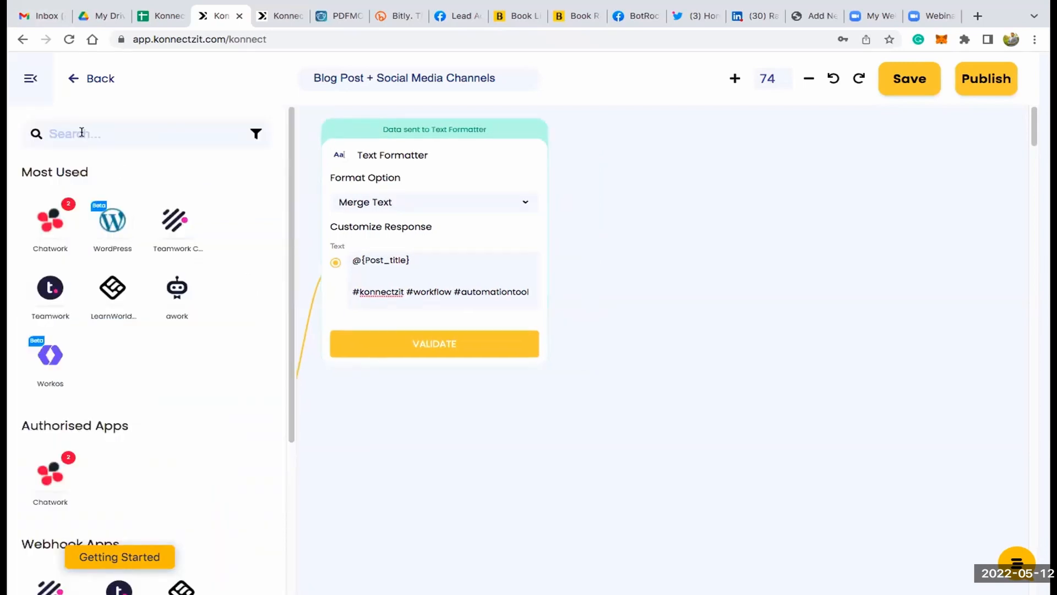
pyautogui.click(81, 132)
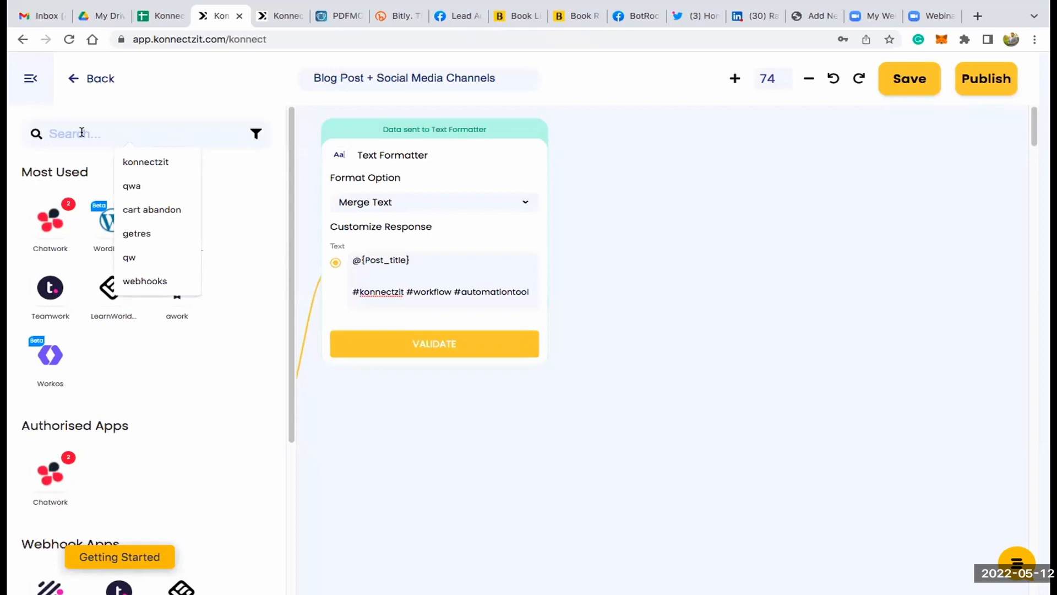
pyautogui.write('fa')
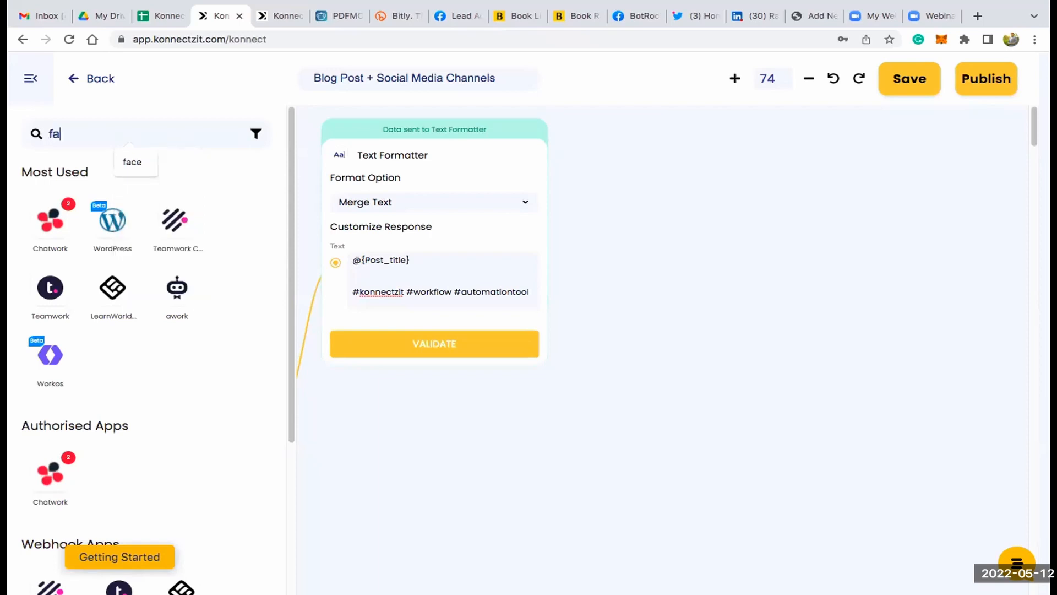
pyautogui.write('ceb')
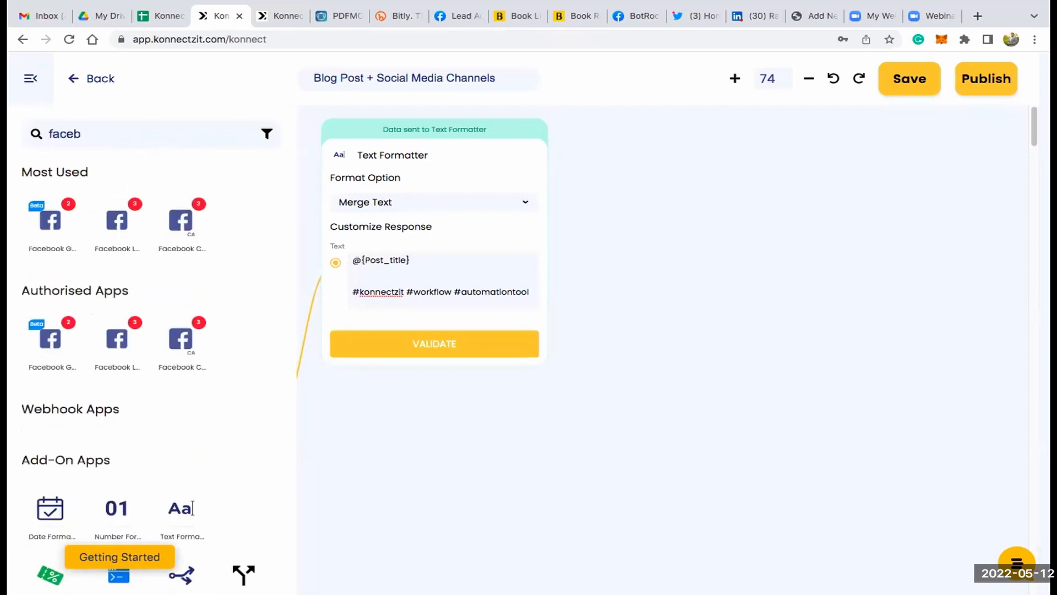
pyautogui.moveTo(50, 218); pyautogui.dragTo(626, 147)
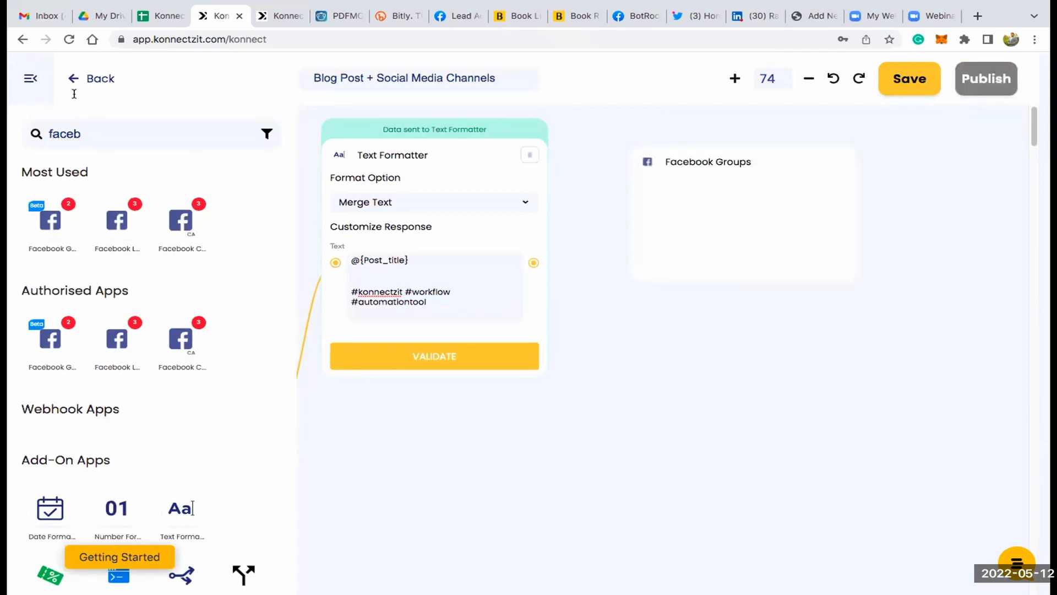
pyautogui.click(37, 78)
pyautogui.moveTo(788, 158); pyautogui.dragTo(757, 133)
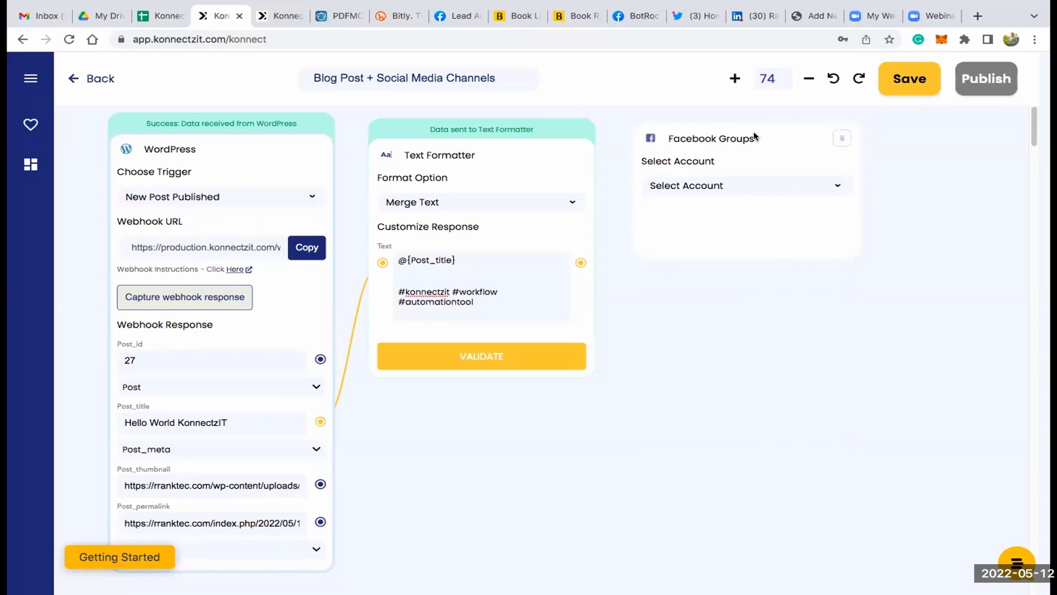
# - Configure the Facebook Groups card with Facebook Groups Account #2, the Post Message action and the BotRocky Community group
pyautogui.click(738, 184)
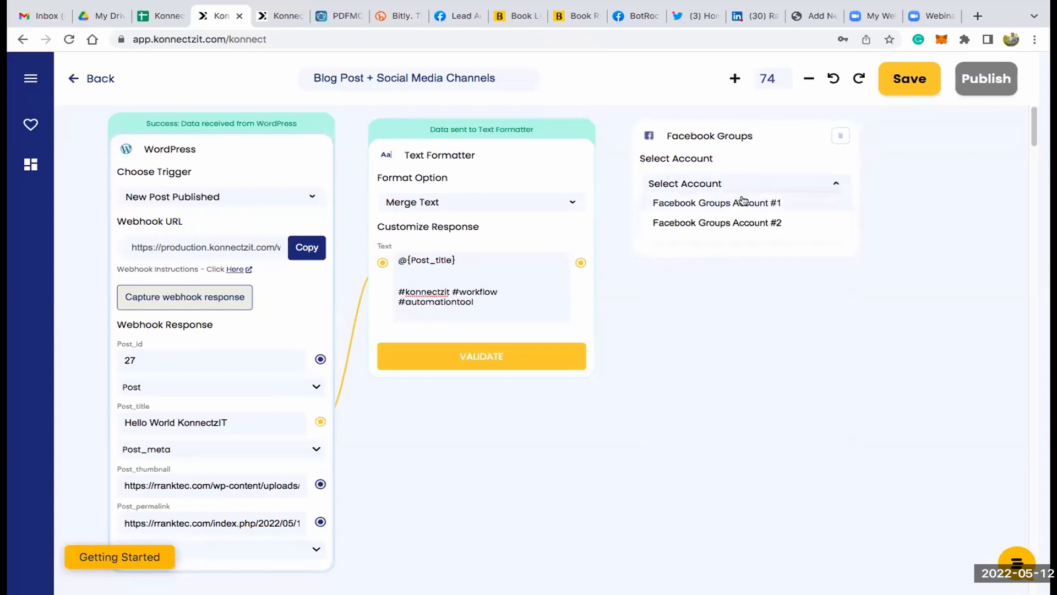
pyautogui.click(748, 220)
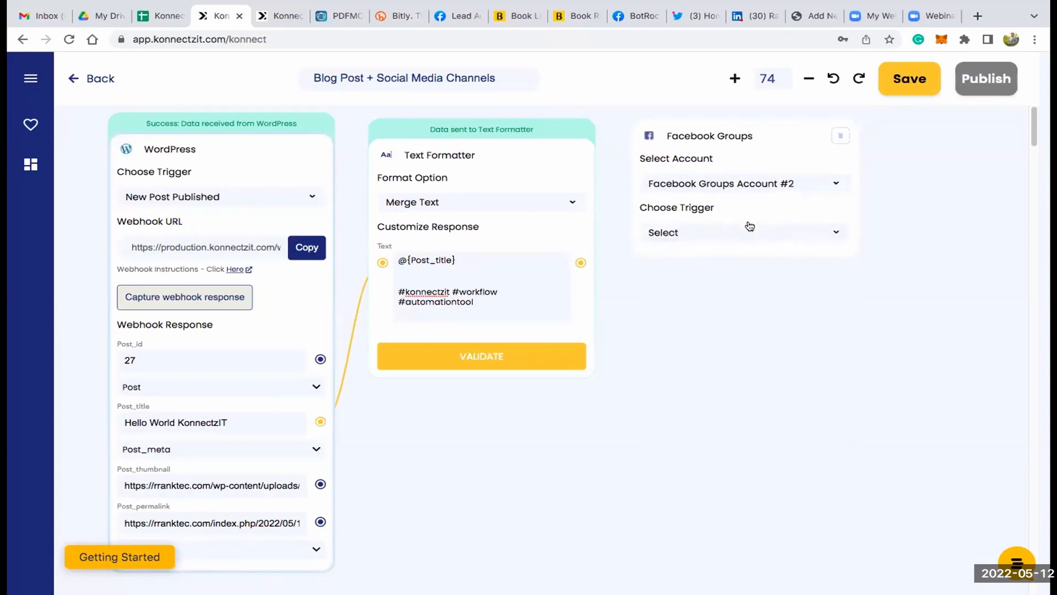
pyautogui.click(750, 227)
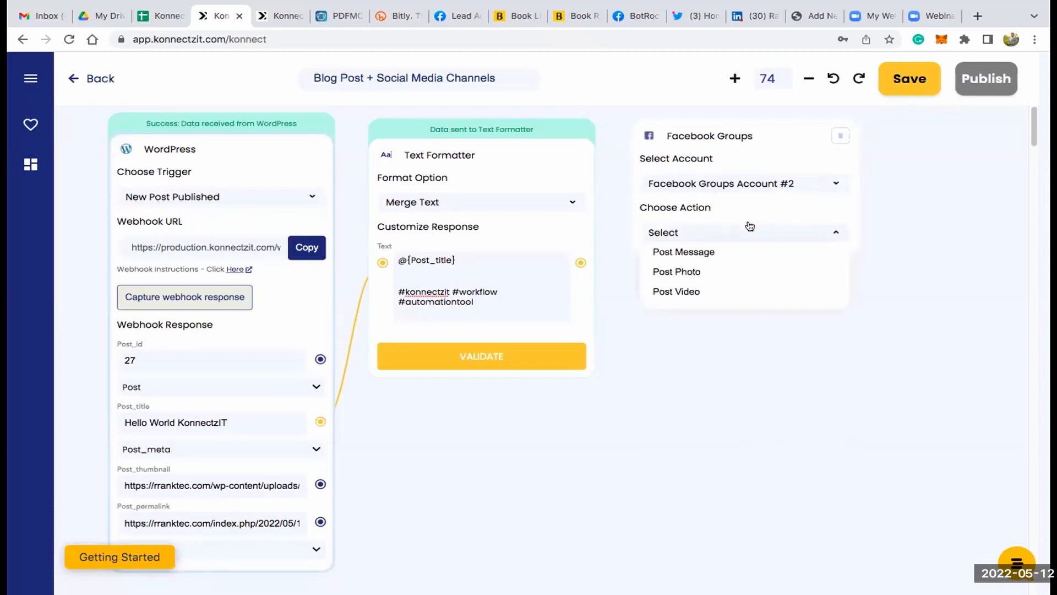
pyautogui.click(705, 254)
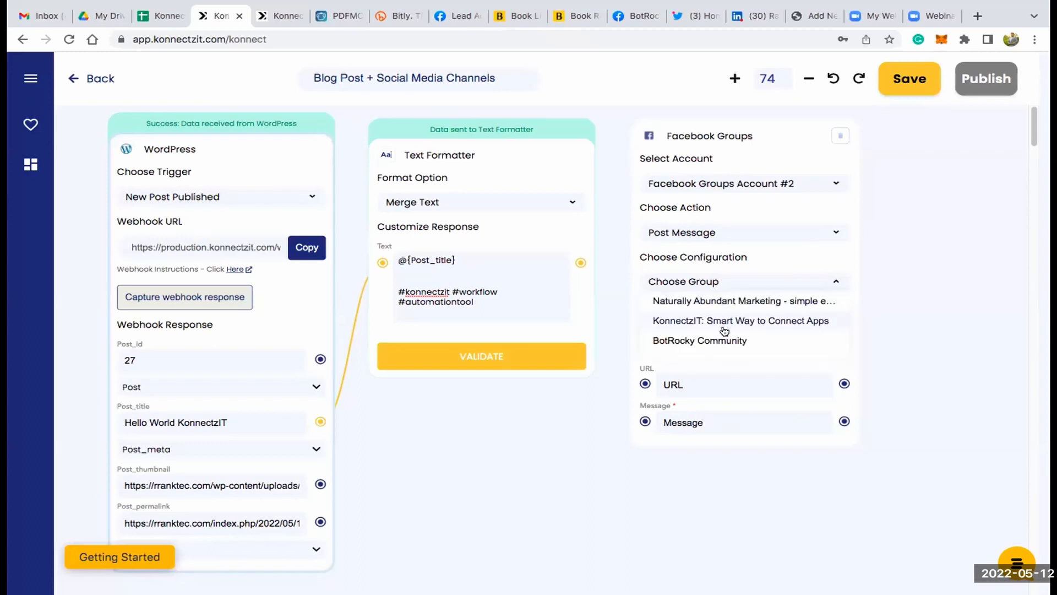
pyautogui.click(726, 337)
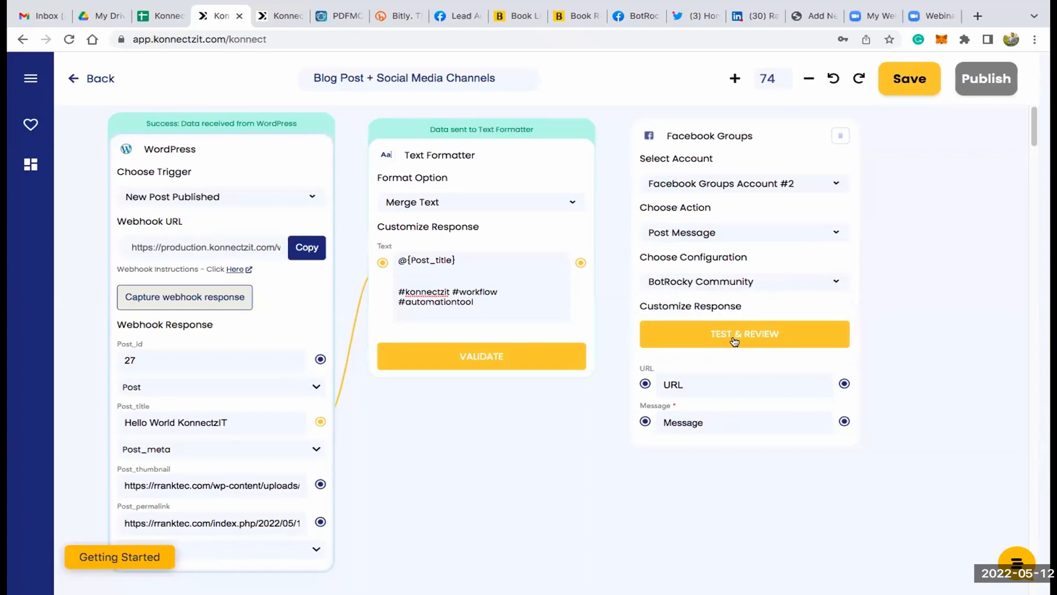
# - Connect the Text Formatter's Text to the Facebook Groups Message field and the WordPress Post_thumbnail to its URL field
pyautogui.moveTo(617, 407); pyautogui.dragTo(644, 421)
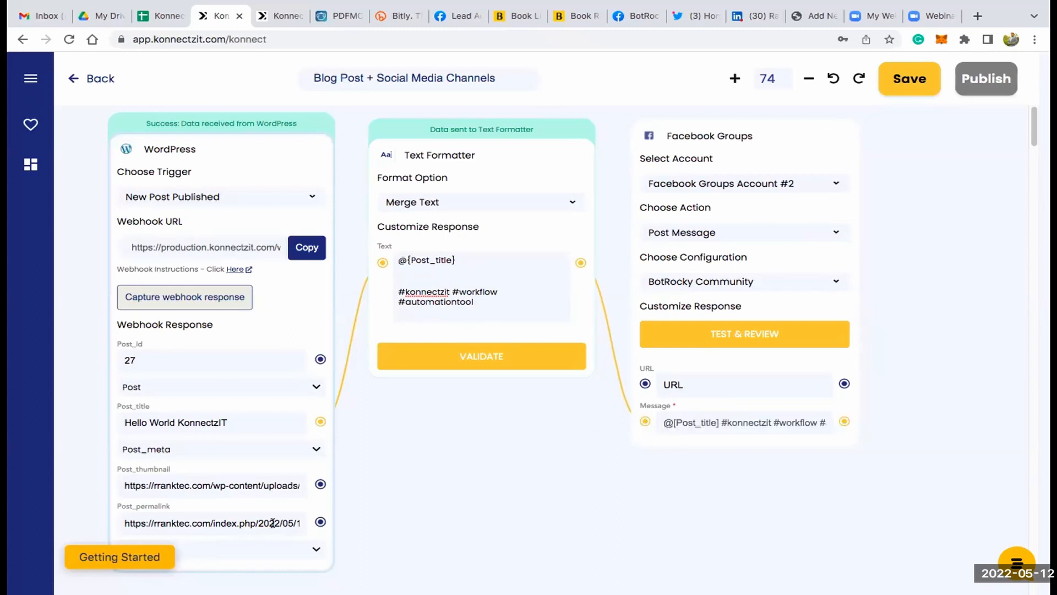
pyautogui.moveTo(319, 483); pyautogui.dragTo(644, 382)
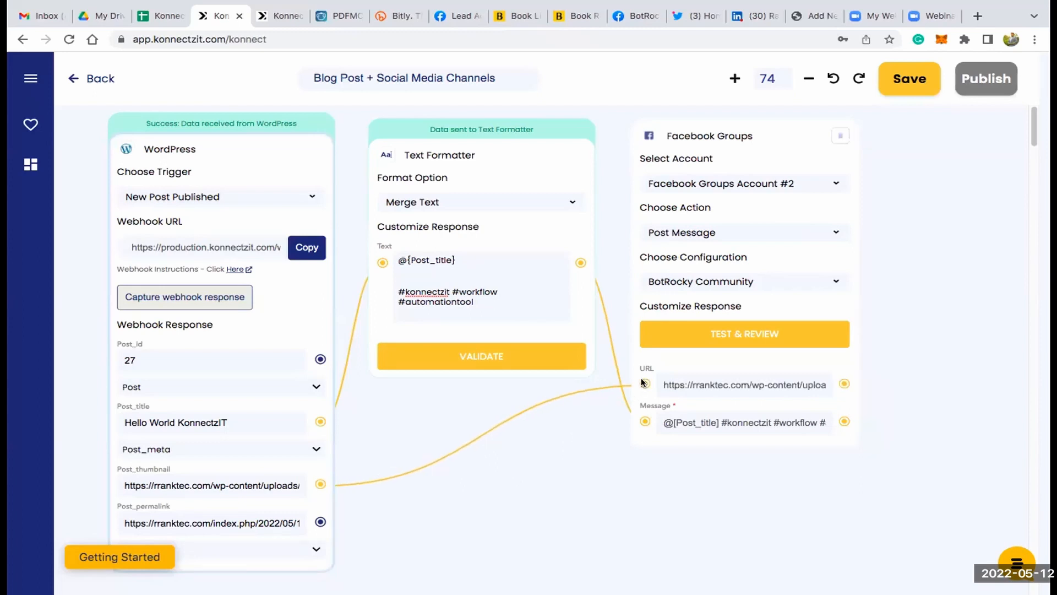
pyautogui.scroll(-1, 545, 428)
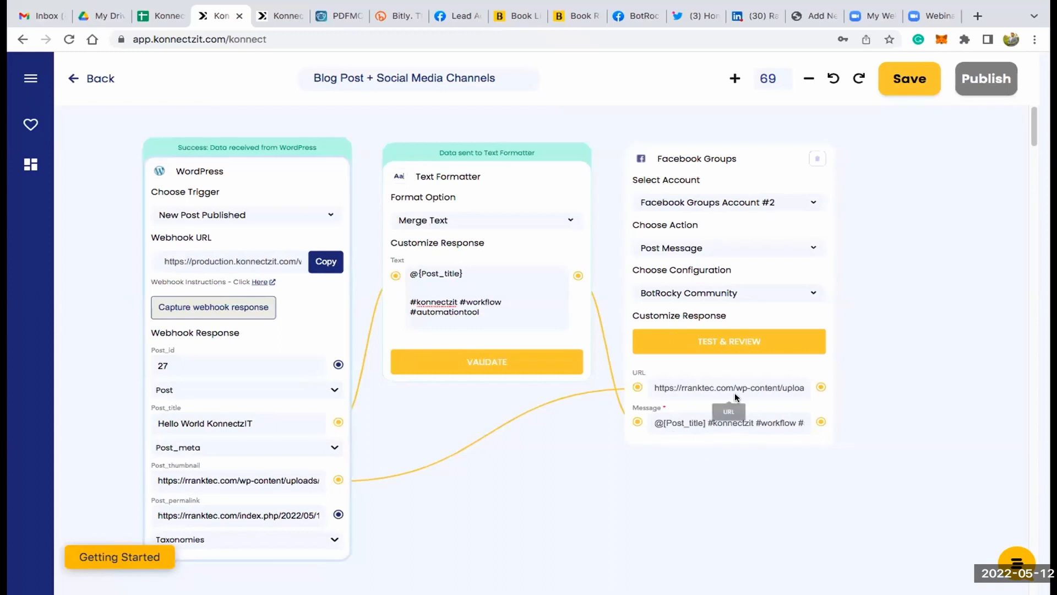
# - Switch to the BotRocky Community group on Facebook, close the chat window and view the newest post
pyautogui.click(633, 15)
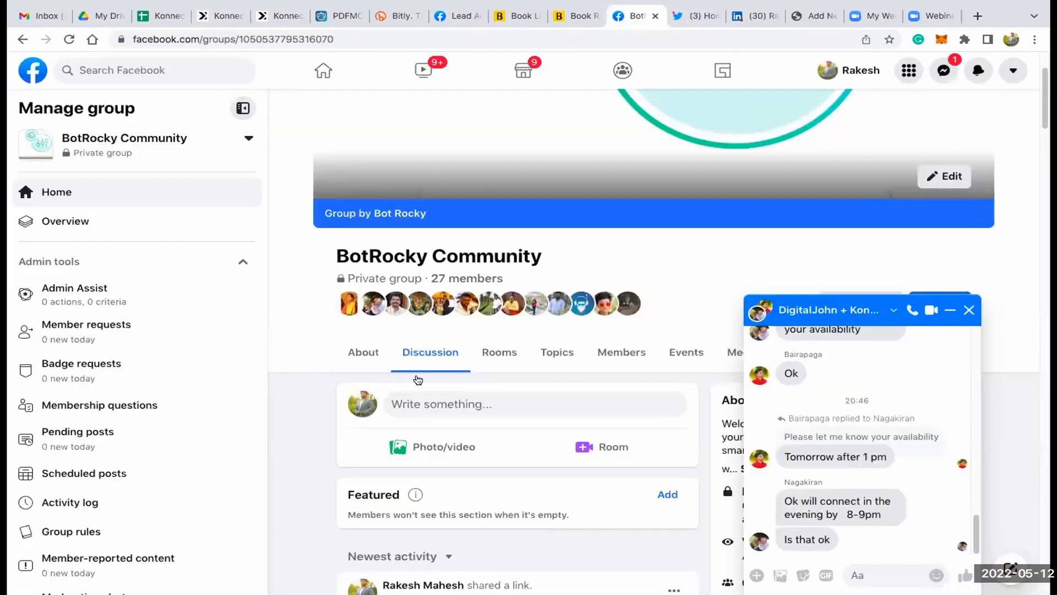
pyautogui.click(967, 309)
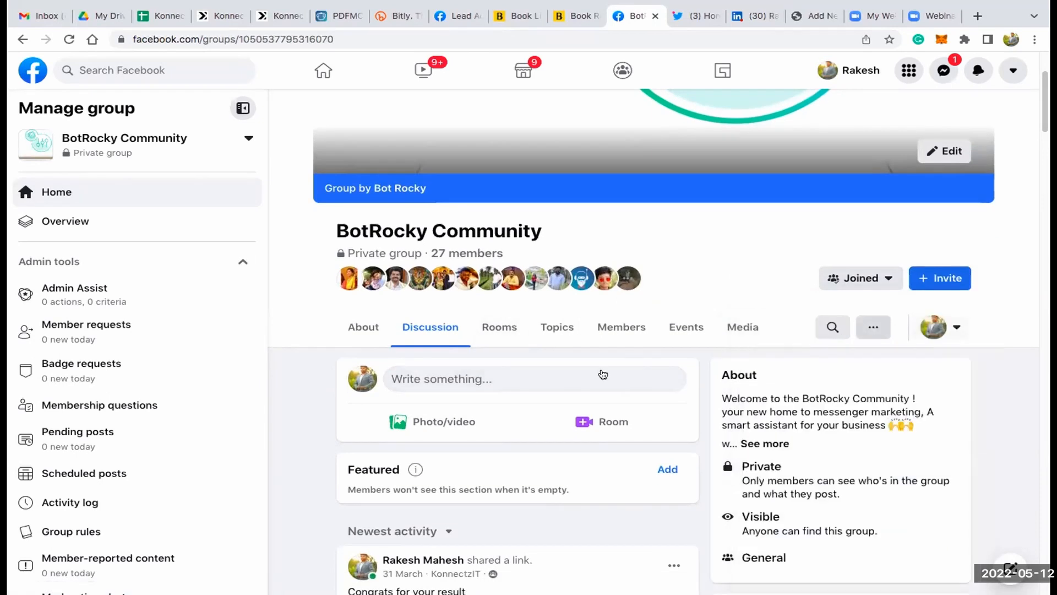
pyautogui.scroll(-4, 606, 373)
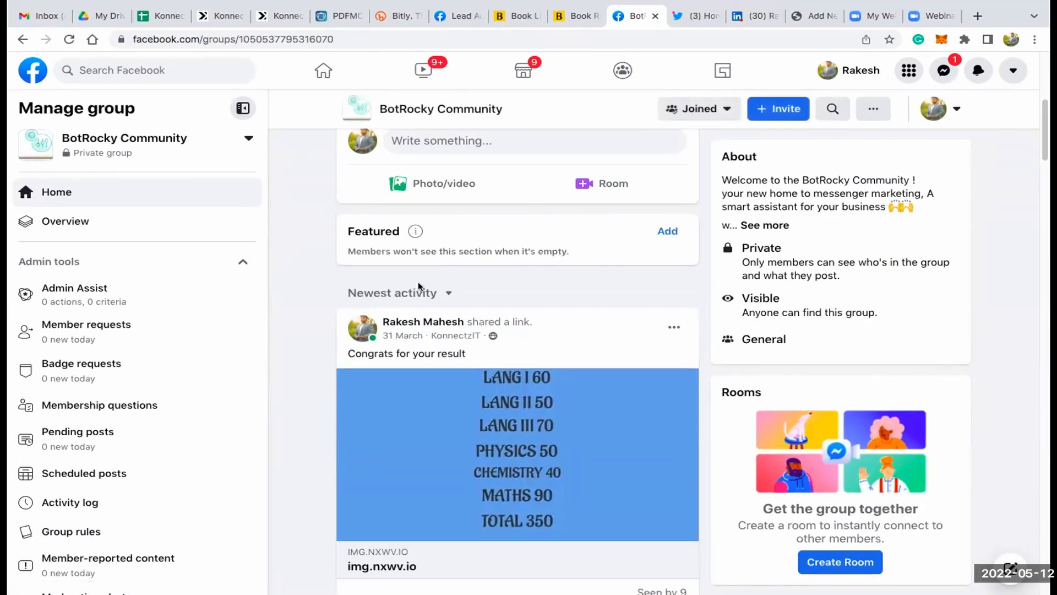
# - Switch back to KonnectzIT and run Test & Review on the Facebook Groups card
pyautogui.click(213, 16)
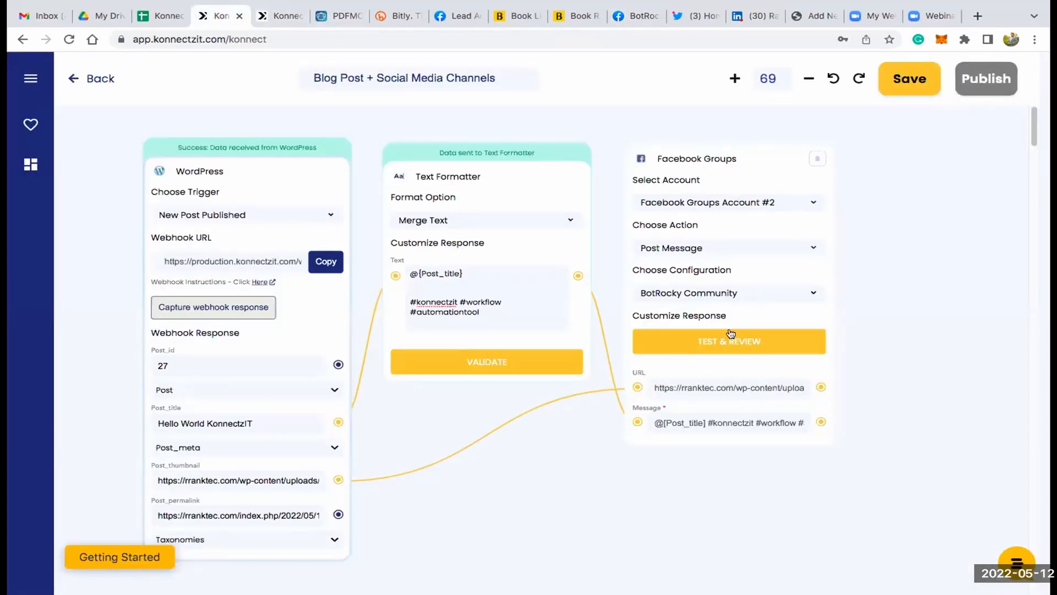
pyautogui.click(730, 336)
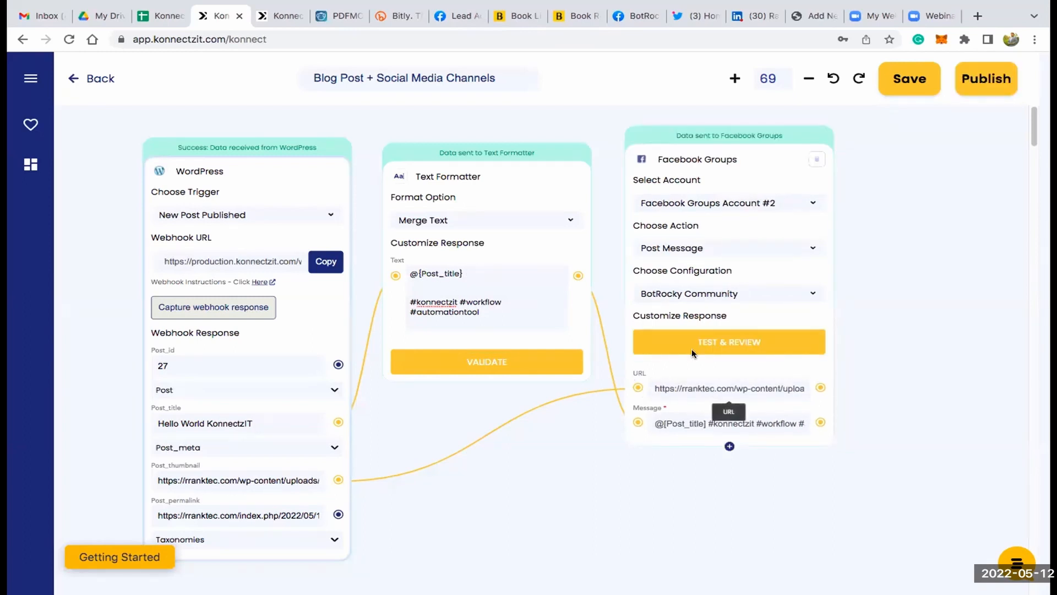
# - Reload the BotRocky Community group on Facebook and check the newest post's title, hashtags and image
pyautogui.click(636, 17)
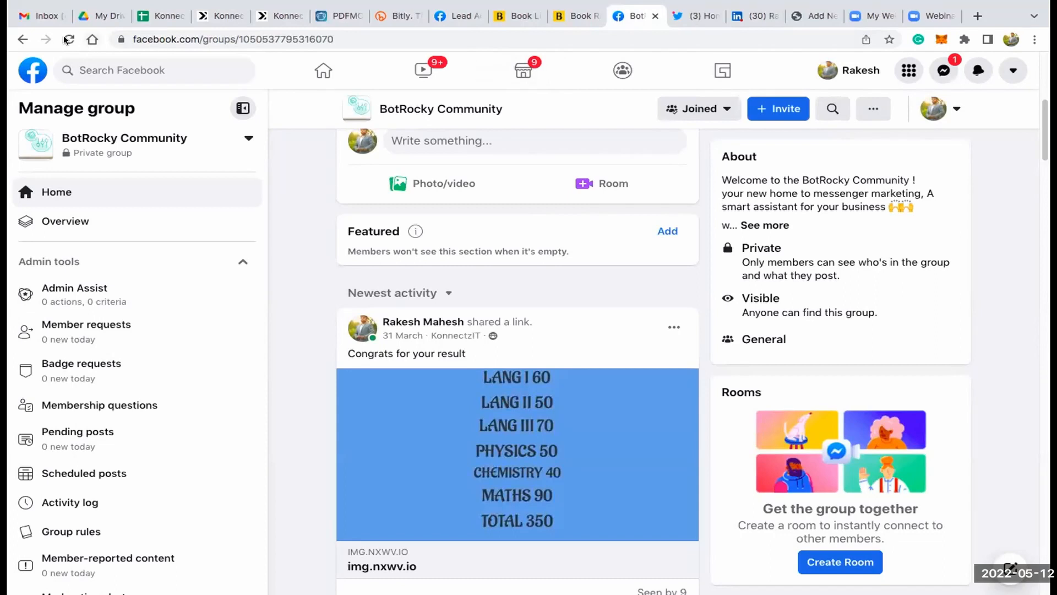
pyautogui.click(68, 39)
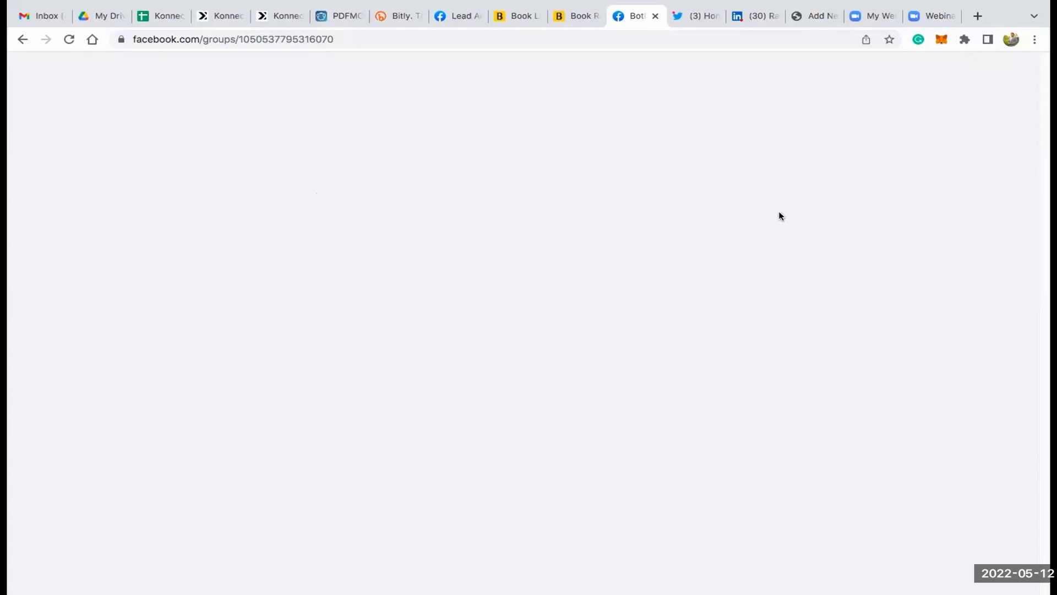
pyautogui.scroll(-5, 607, 305)
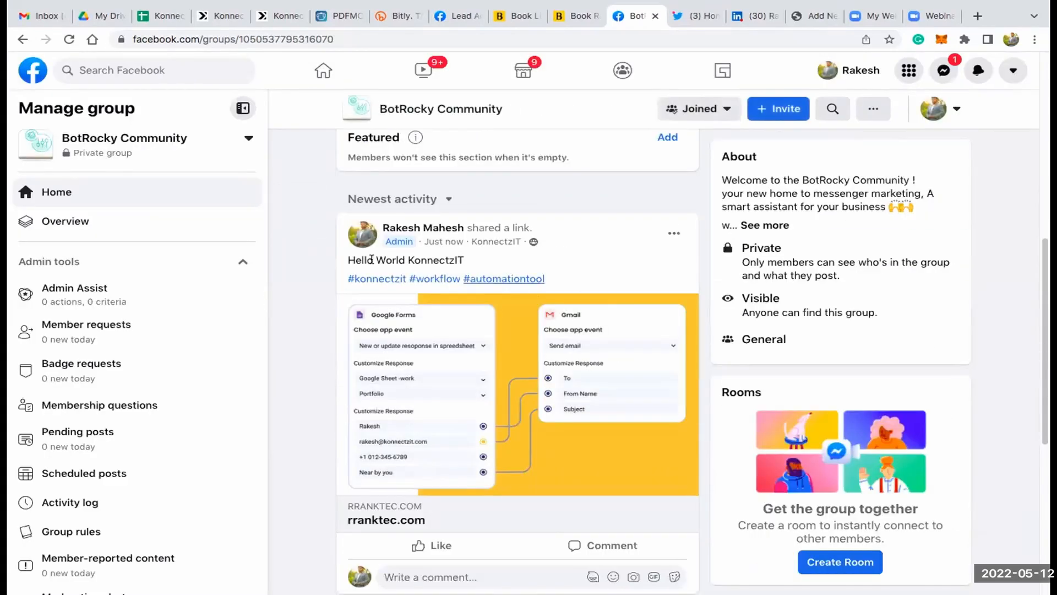
pyautogui.moveTo(349, 258); pyautogui.dragTo(462, 259)
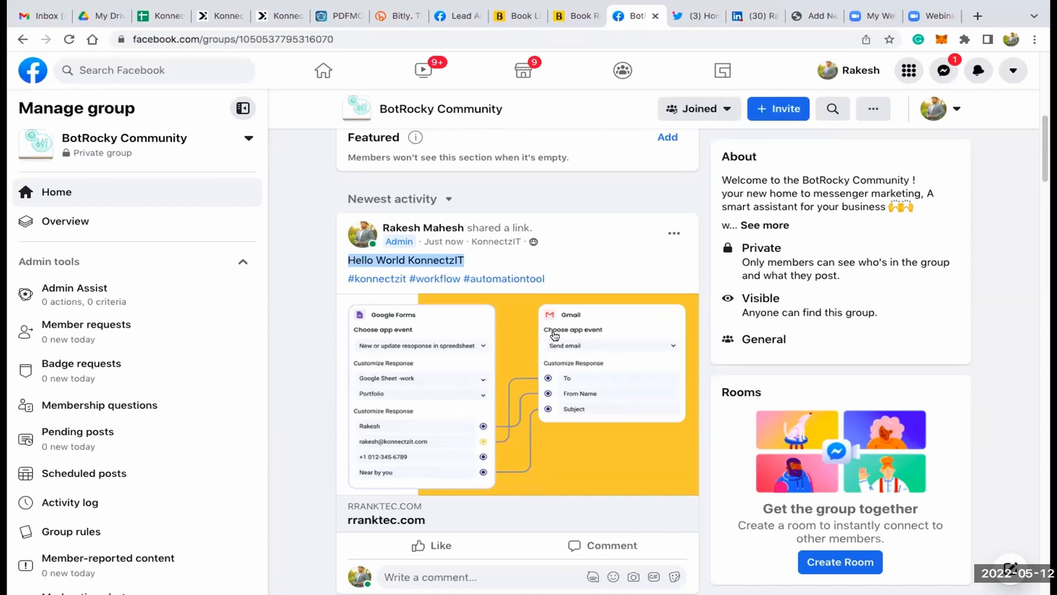
pyautogui.scroll(-1, 528, 353)
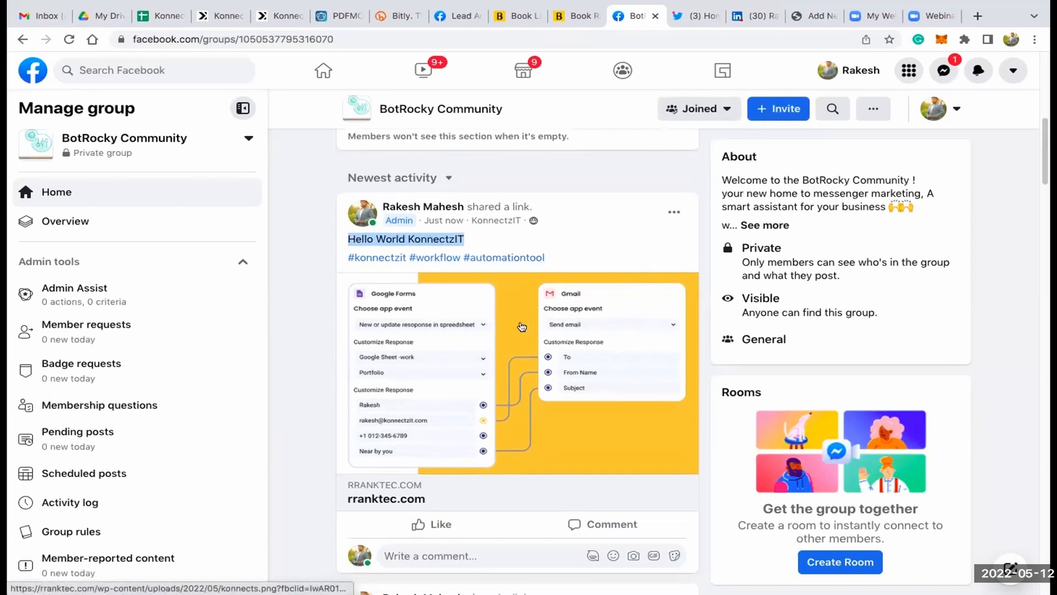
pyautogui.scroll(1, 505, 331)
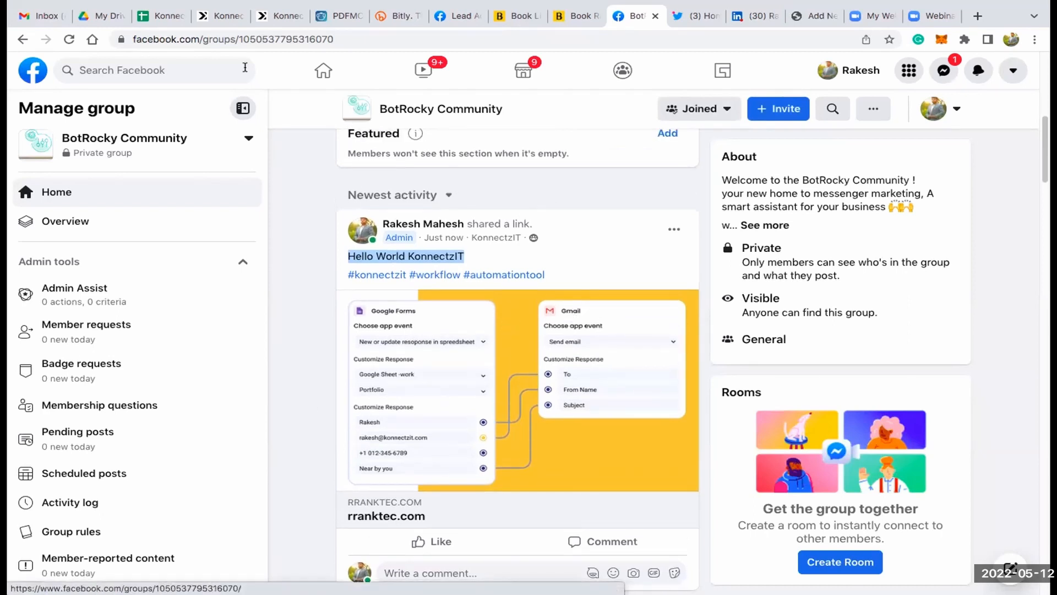
# - Switch back to KonnectzIT, search the apps for "linked" and add a LinkedIn card beside the Facebook Groups card
pyautogui.click(212, 16)
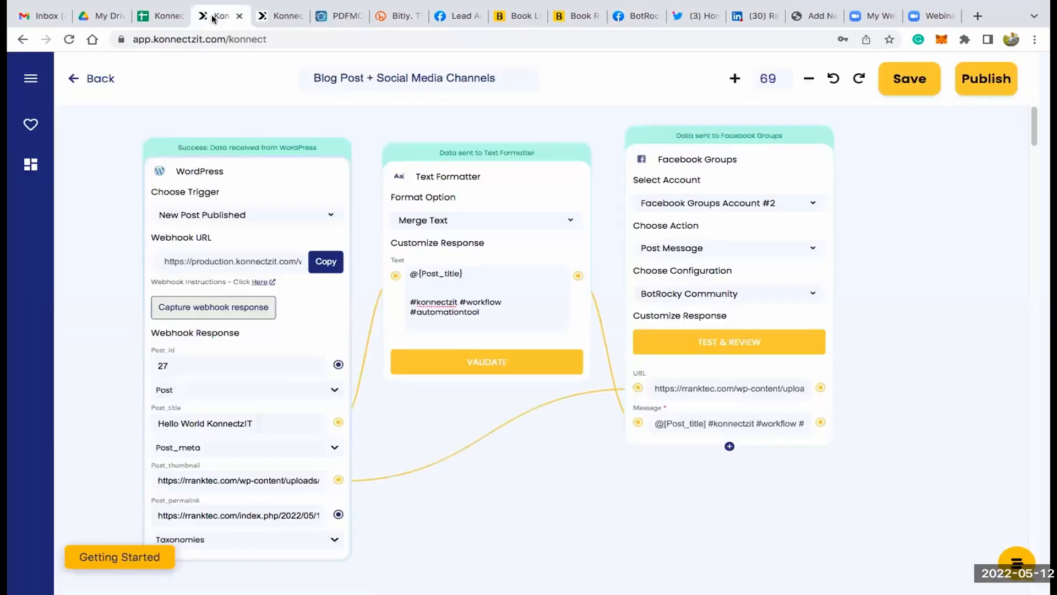
pyautogui.scroll(-2, 597, 428)
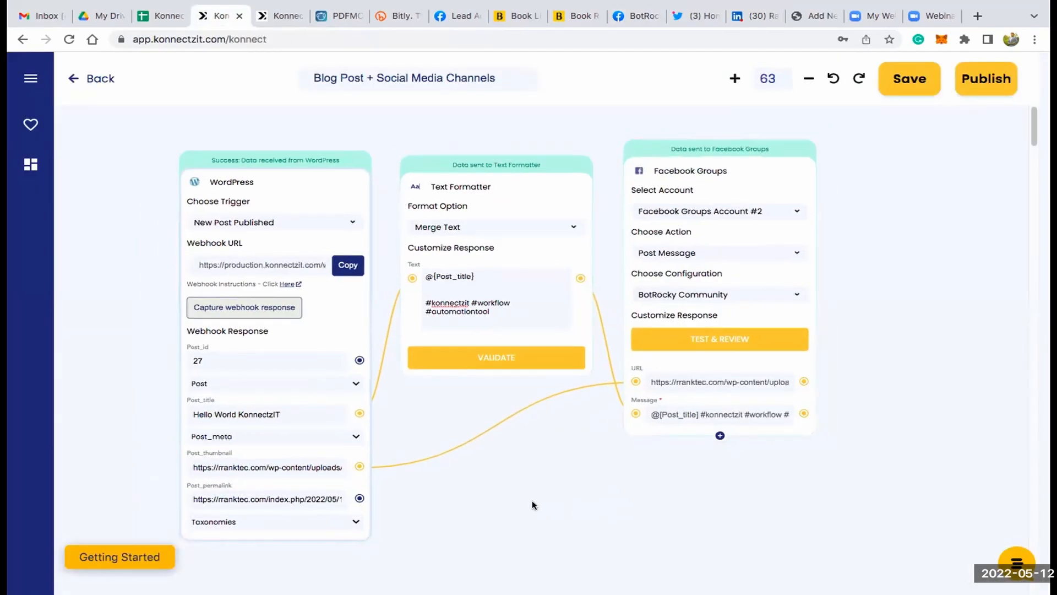
pyautogui.hscroll(5, 502, 499)
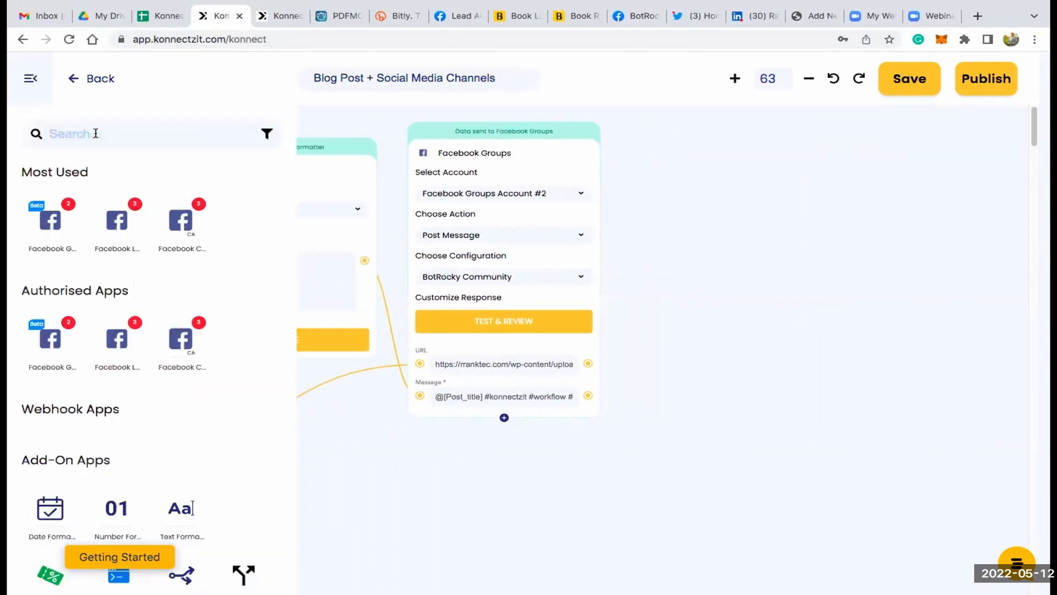
pyautogui.click(95, 133)
pyautogui.write('linked')
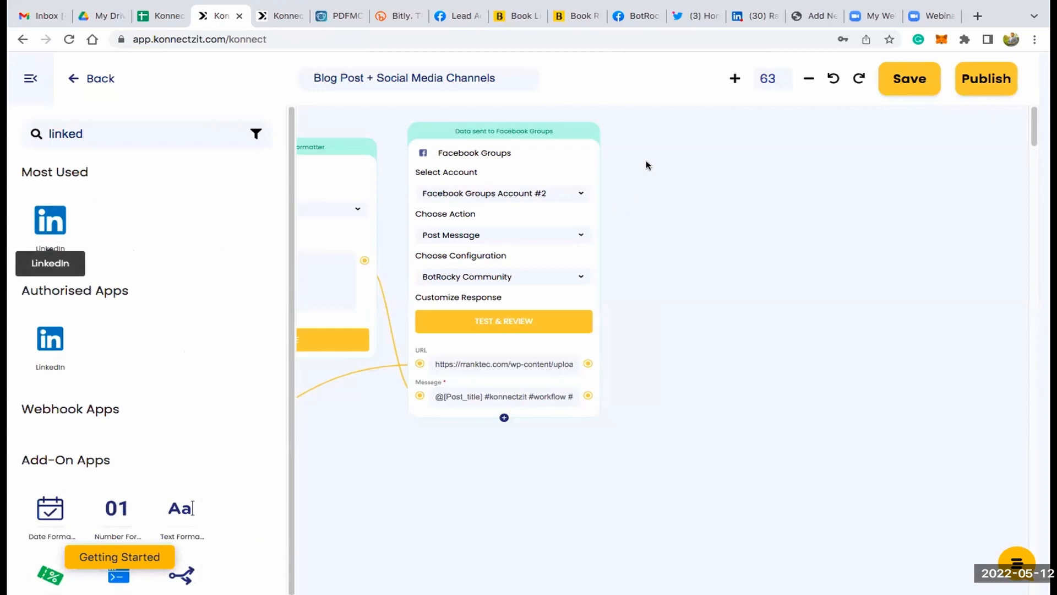
pyautogui.click(32, 79)
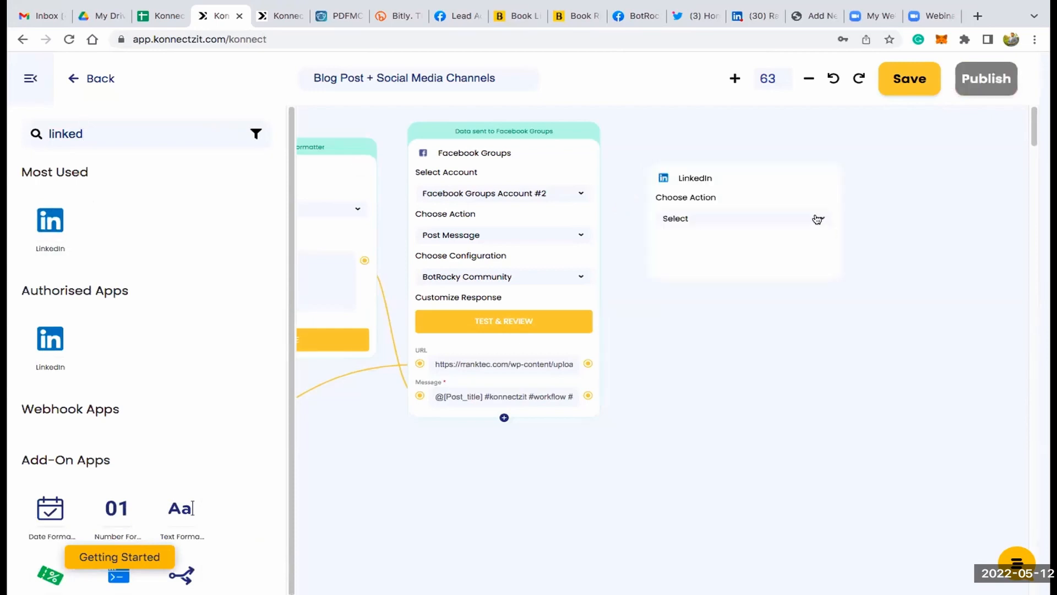
# - Set the LinkedIn card's action to Create A Text Share, choose the account owner as author and set visibility to PUBLIC
pyautogui.click(795, 219)
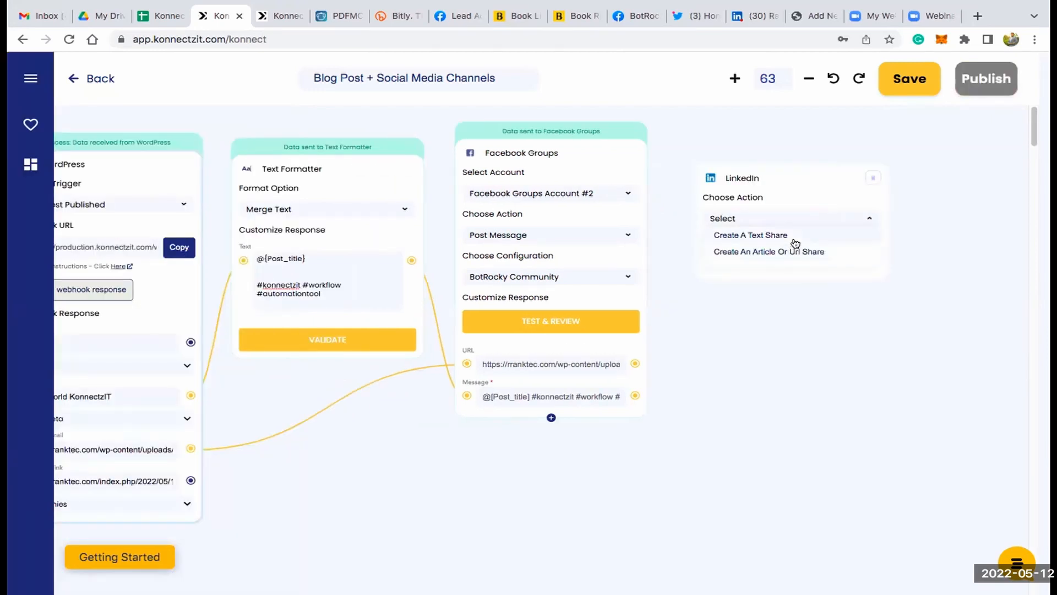
pyautogui.click(795, 238)
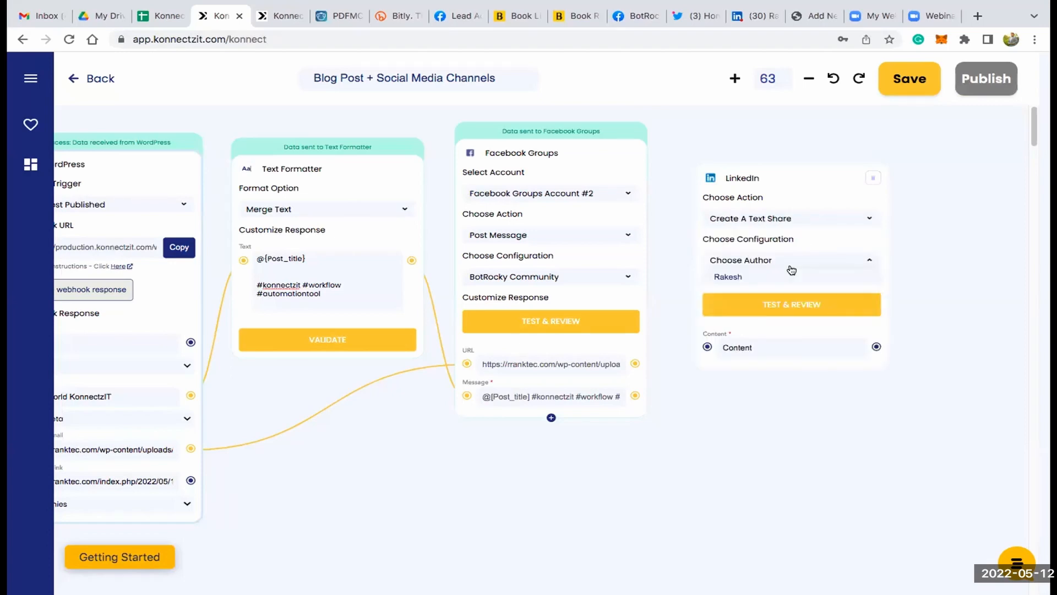
pyautogui.click(793, 276)
pyautogui.click(794, 280)
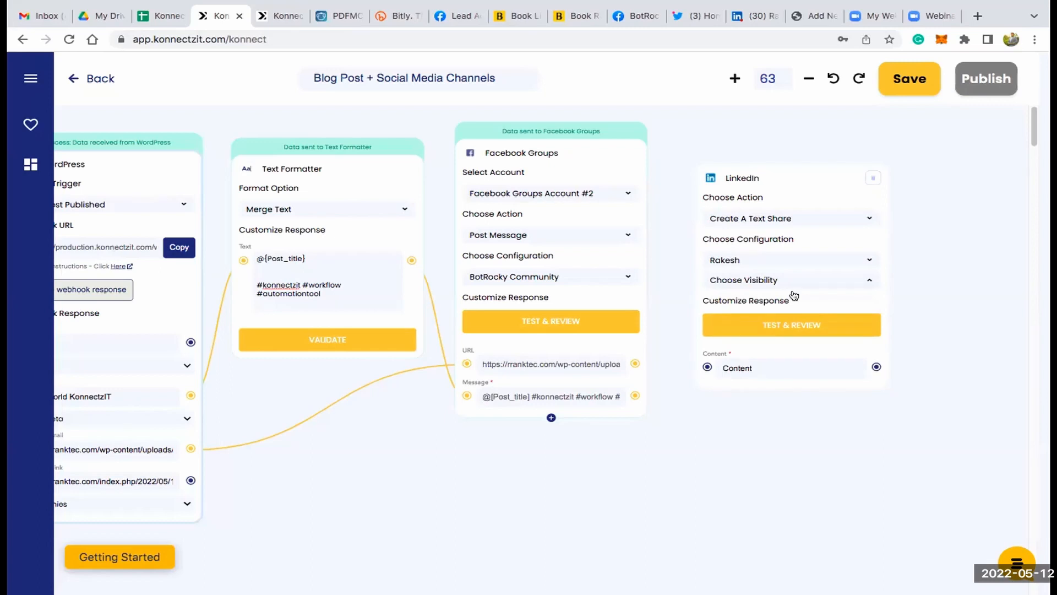
pyautogui.click(793, 296)
# - Connect the Text Formatter's Text to the LinkedIn Content field and run Test & Review on the LinkedIn card
pyautogui.moveTo(461, 271); pyautogui.dragTo(705, 366)
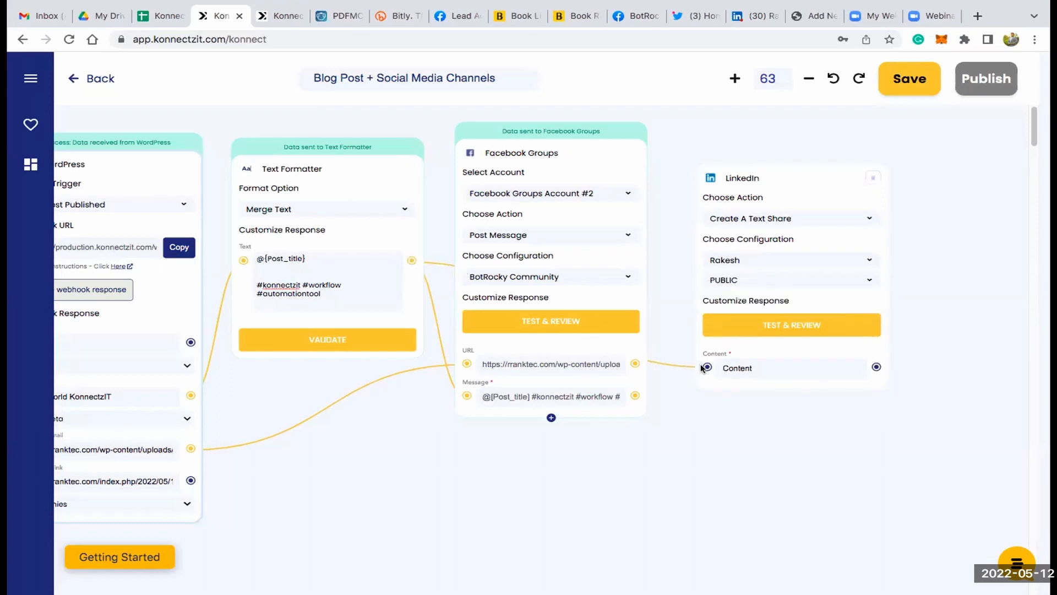
pyautogui.click(785, 324)
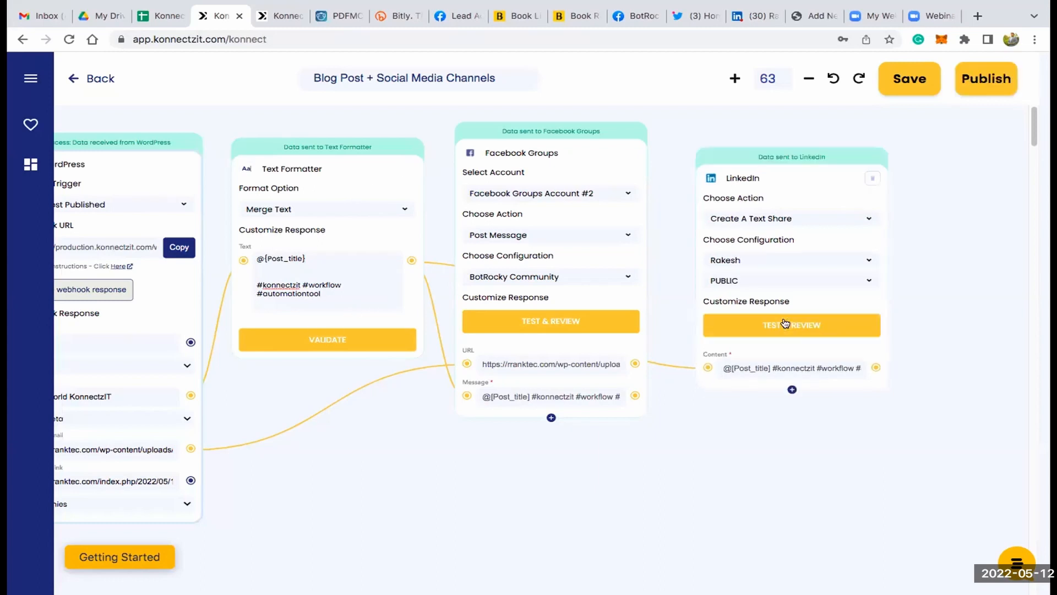
# - Search the apps for "twitt", add a Twitter card beside the LinkedIn card and set its action to Create Tweet
pyautogui.scroll(-5, 785, 324)
pyautogui.moveTo(786, 451); pyautogui.dragTo(680, 440)
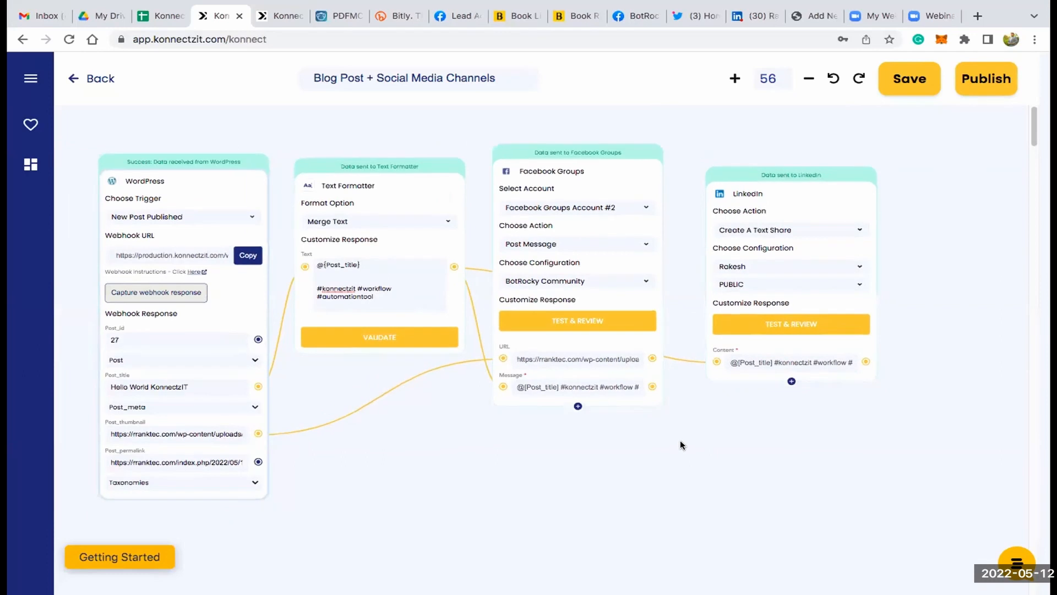
pyautogui.click(31, 81)
pyautogui.click(81, 134)
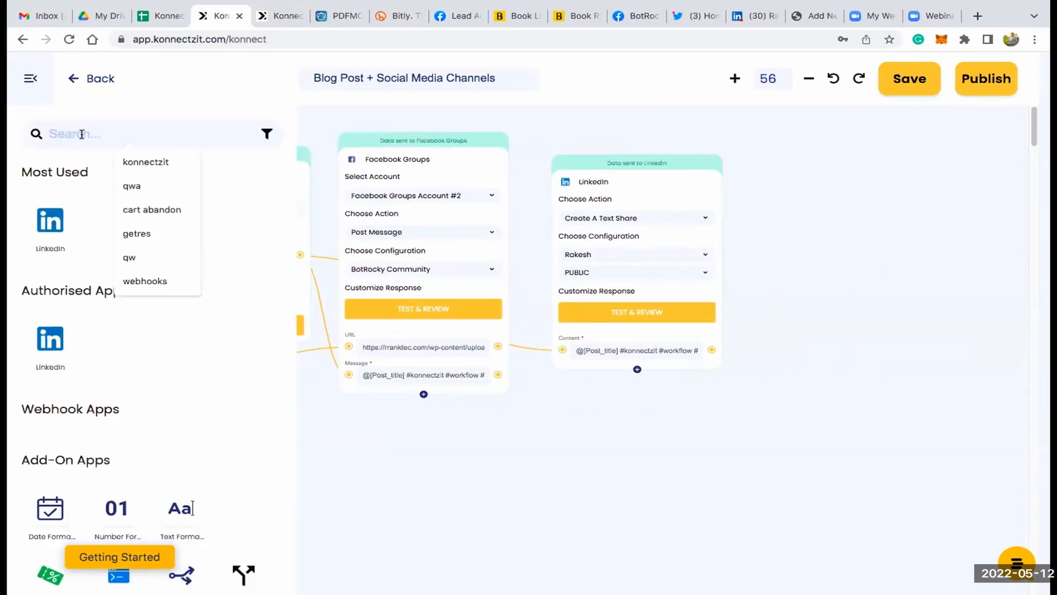
pyautogui.write('twitt')
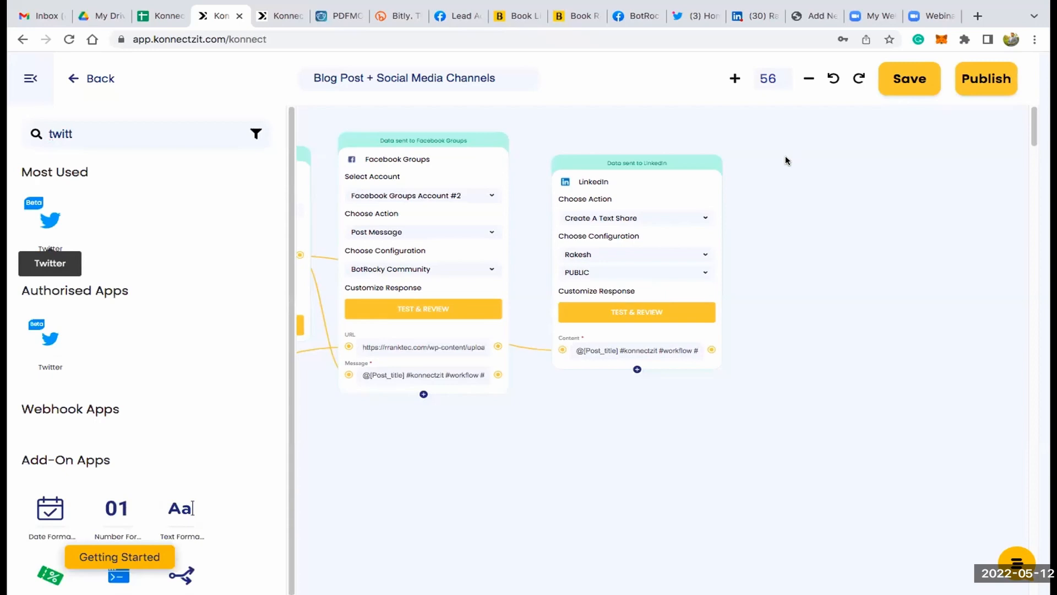
pyautogui.moveTo(785, 160); pyautogui.dragTo(787, 161)
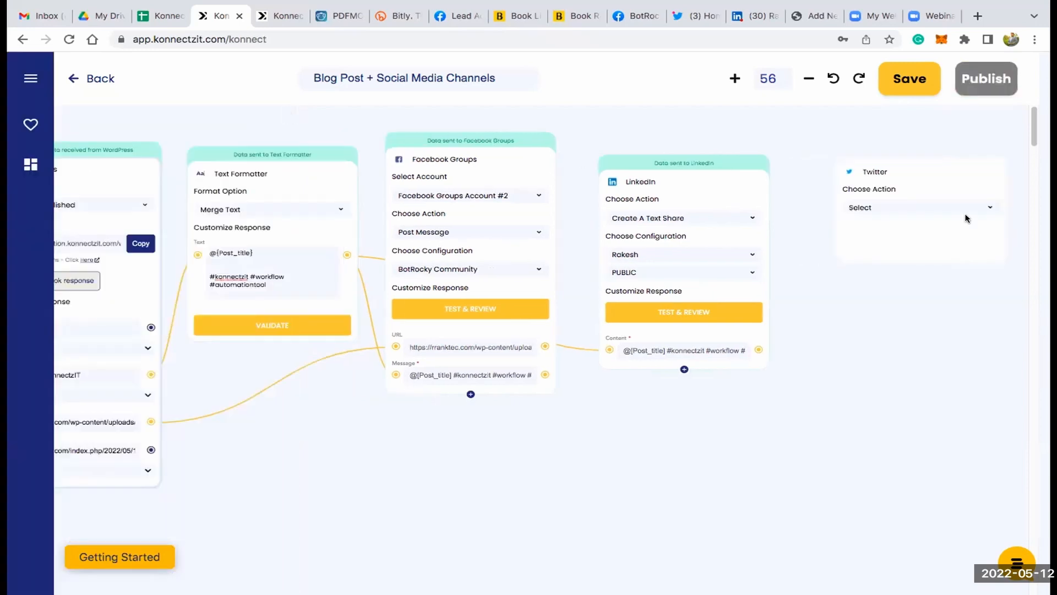
pyautogui.click(931, 207)
pyautogui.click(925, 221)
# - Connect the Text Formatter's Text to the Twitter Message field and run Test & Review on the Twitter card
pyautogui.scroll(1, 925, 221)
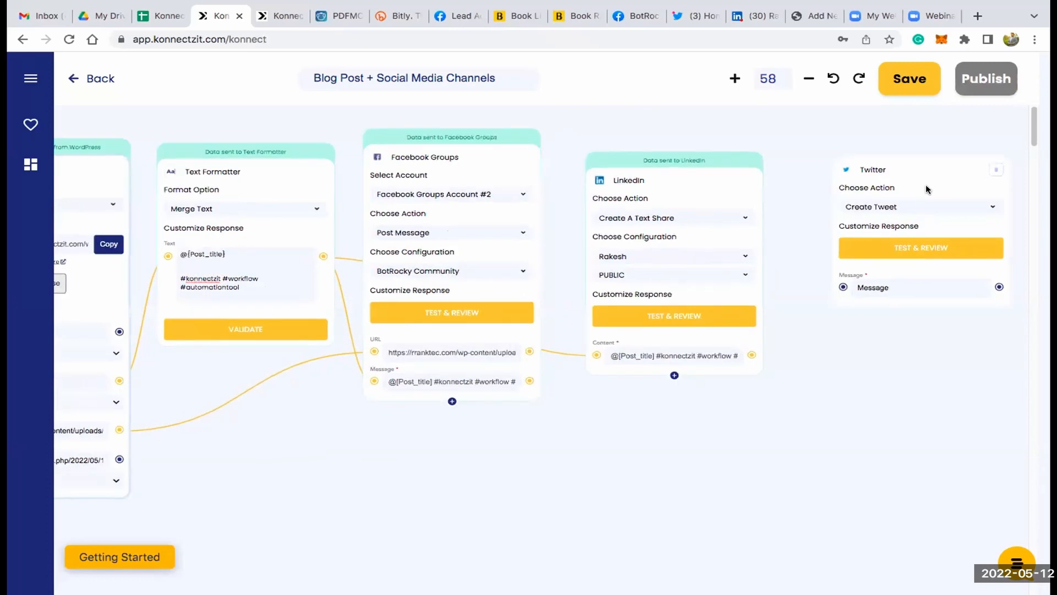
pyautogui.scroll(1, 904, 198)
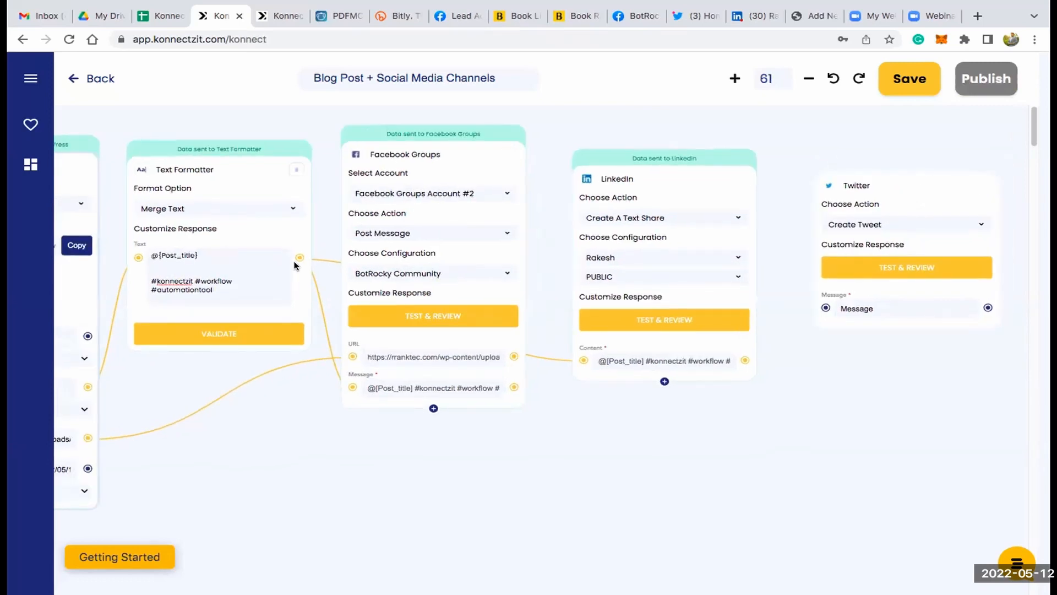
pyautogui.moveTo(298, 257); pyautogui.dragTo(825, 308)
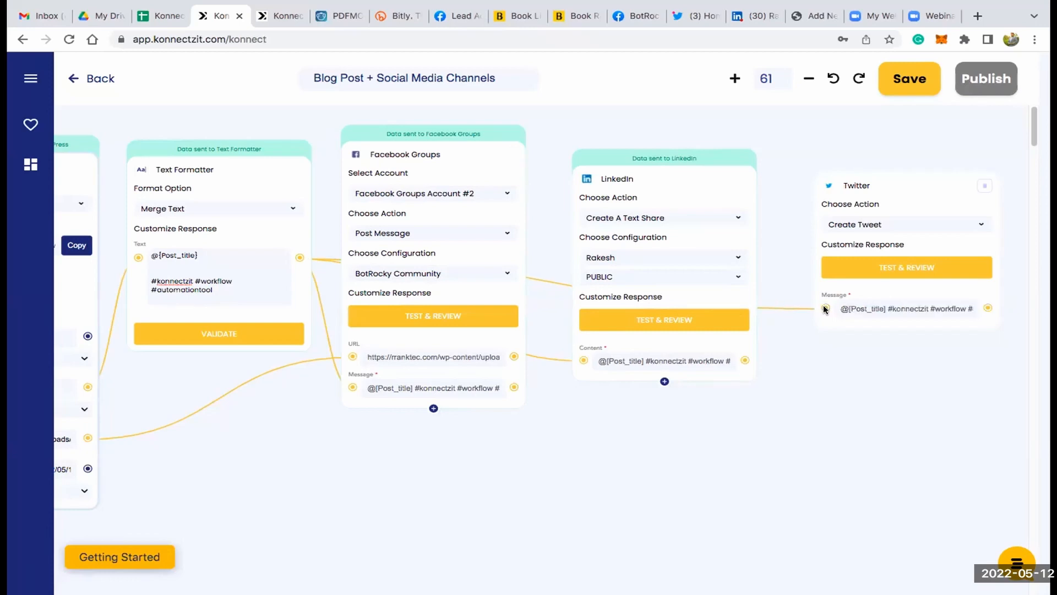
pyautogui.click(931, 265)
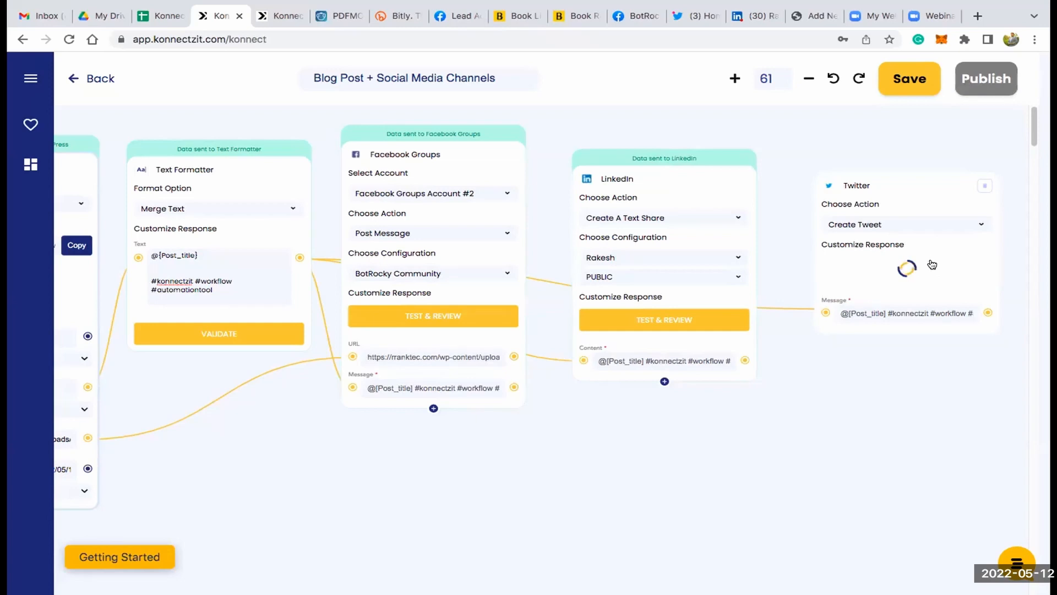
# - Switch to LinkedIn, open the profile's recent activity and check the newest post's title and hashtags
pyautogui.click(744, 17)
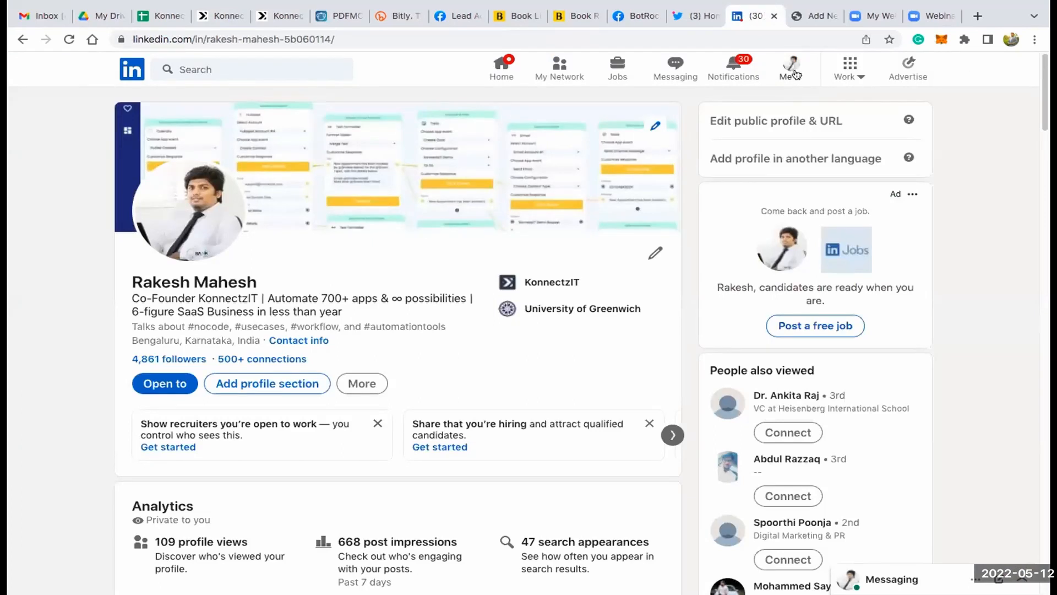
pyautogui.click(794, 73)
pyautogui.click(673, 327)
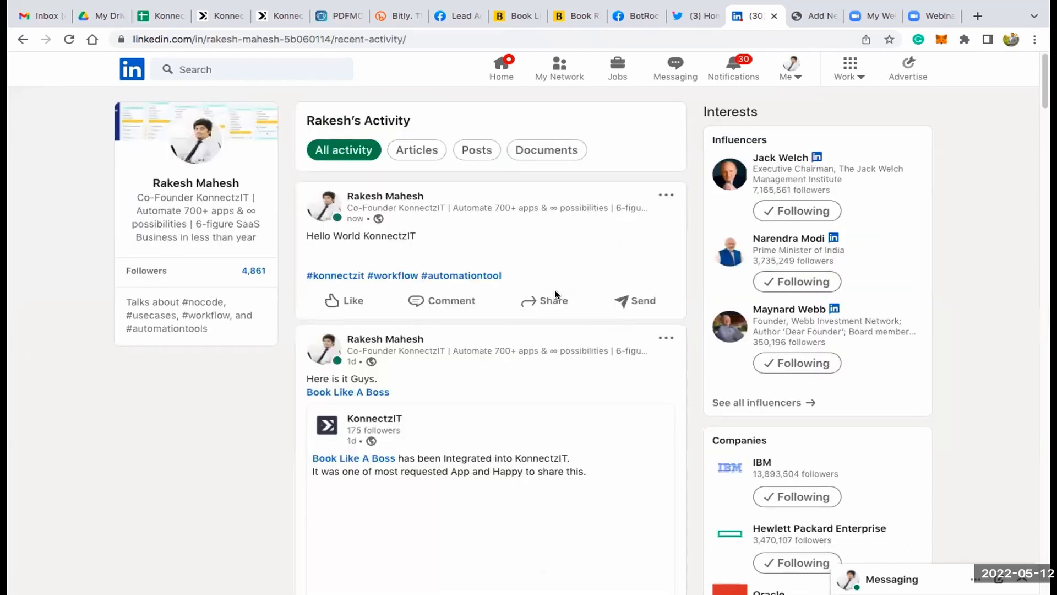
pyautogui.moveTo(305, 235); pyautogui.dragTo(408, 234)
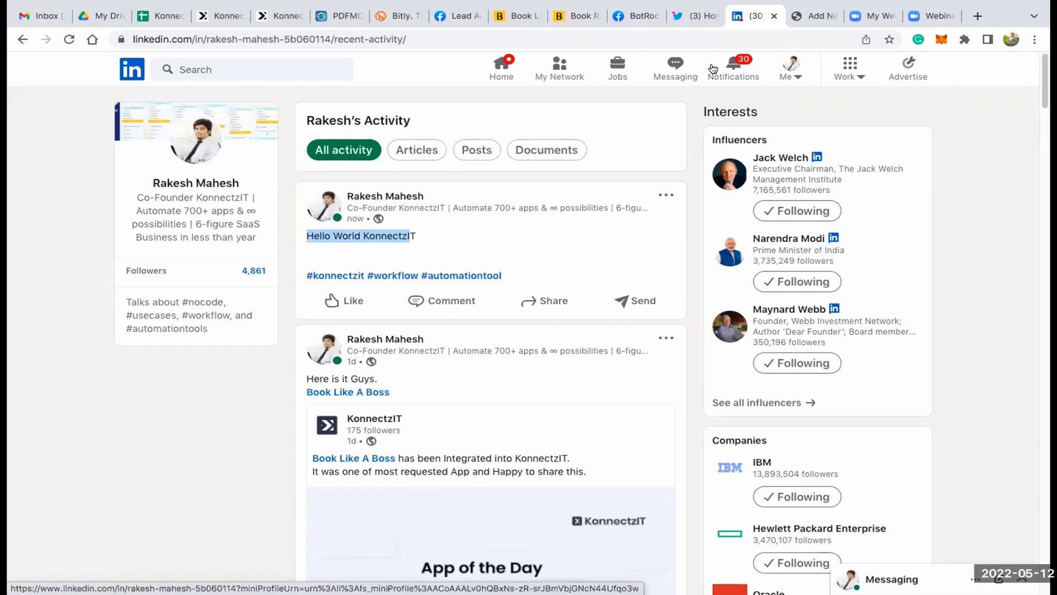
# - Switch to Twitter, load the new tweets on the home timeline and check the newest tweet's title
pyautogui.click(695, 16)
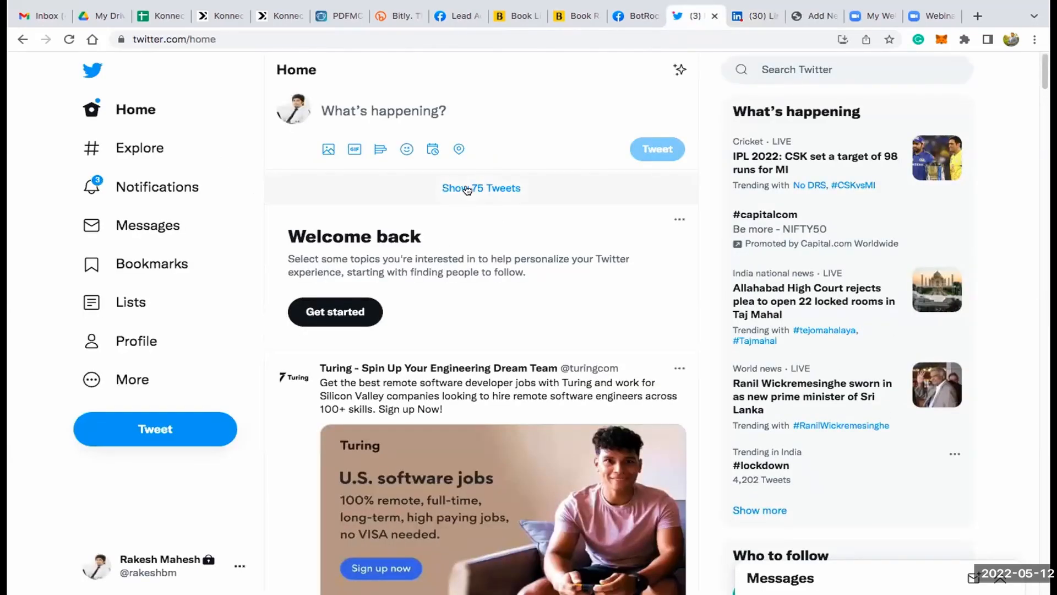
pyautogui.click(467, 190)
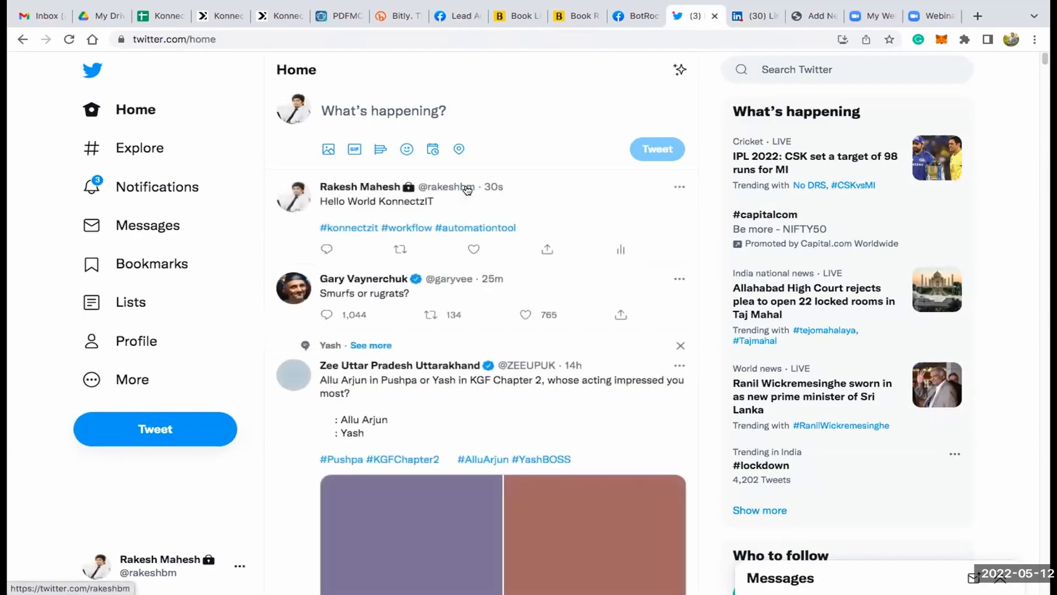
pyautogui.moveTo(319, 202); pyautogui.dragTo(437, 203)
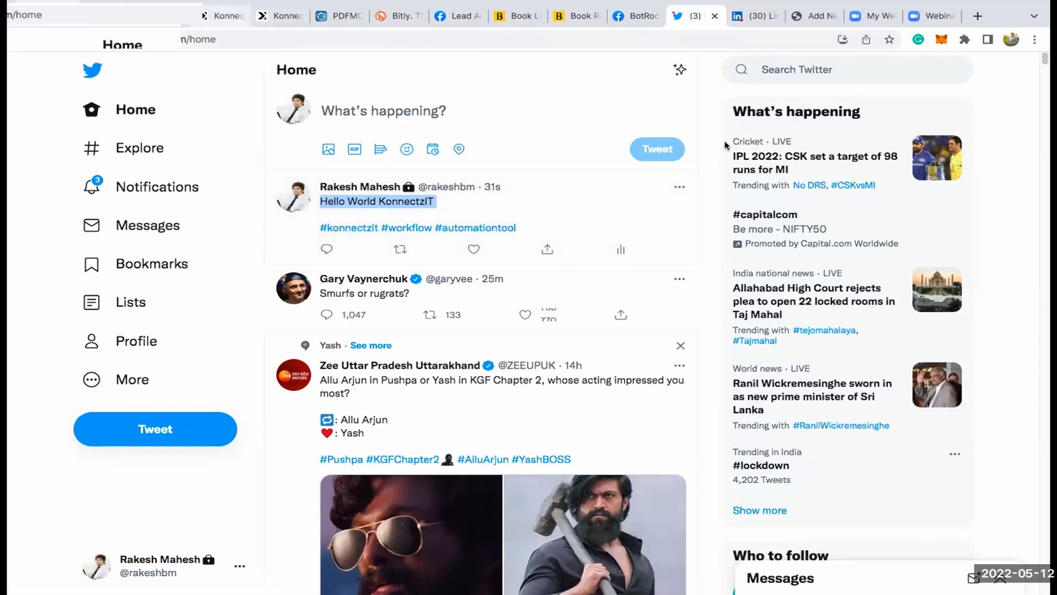
# - Switch back to KonnectzIT and publish the Blog Post + Social Media Channels workflow
pyautogui.click(223, 18)
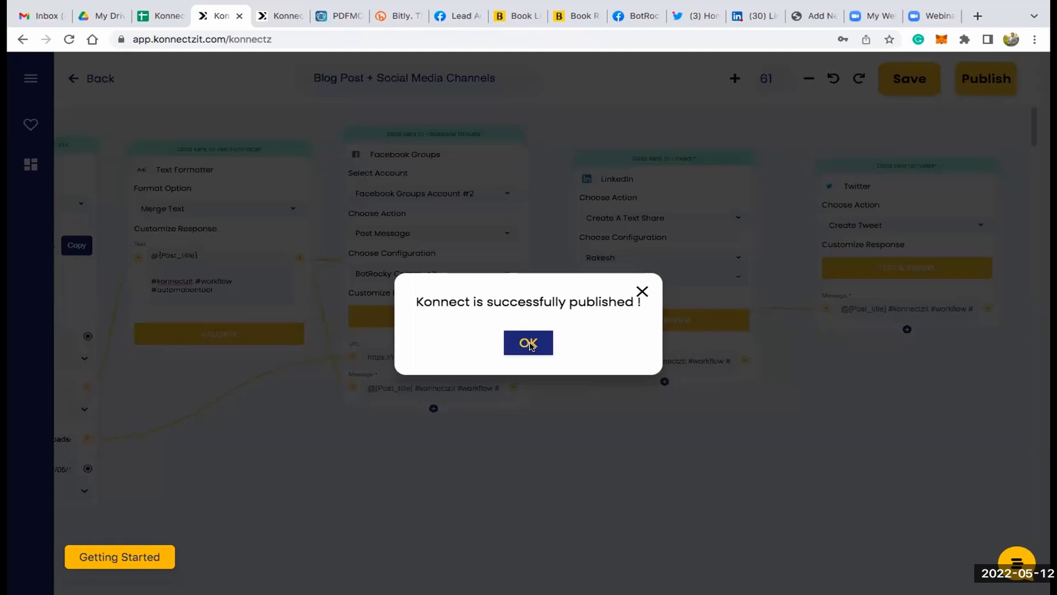
pyautogui.click(528, 344)
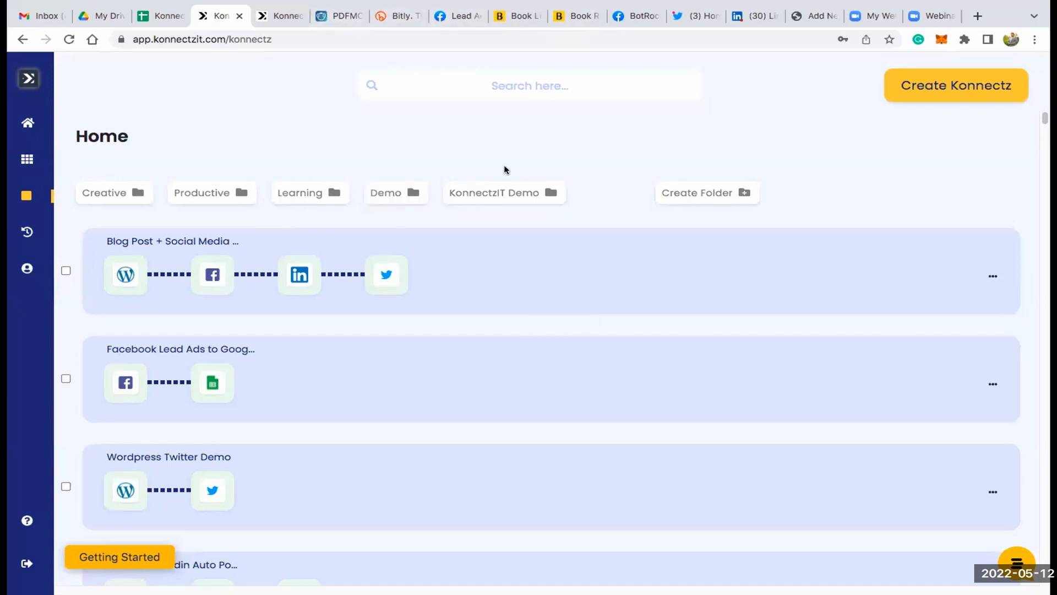
# - Switch to the WordPress post editor, return to the Posts list and start a new post
pyautogui.click(806, 17)
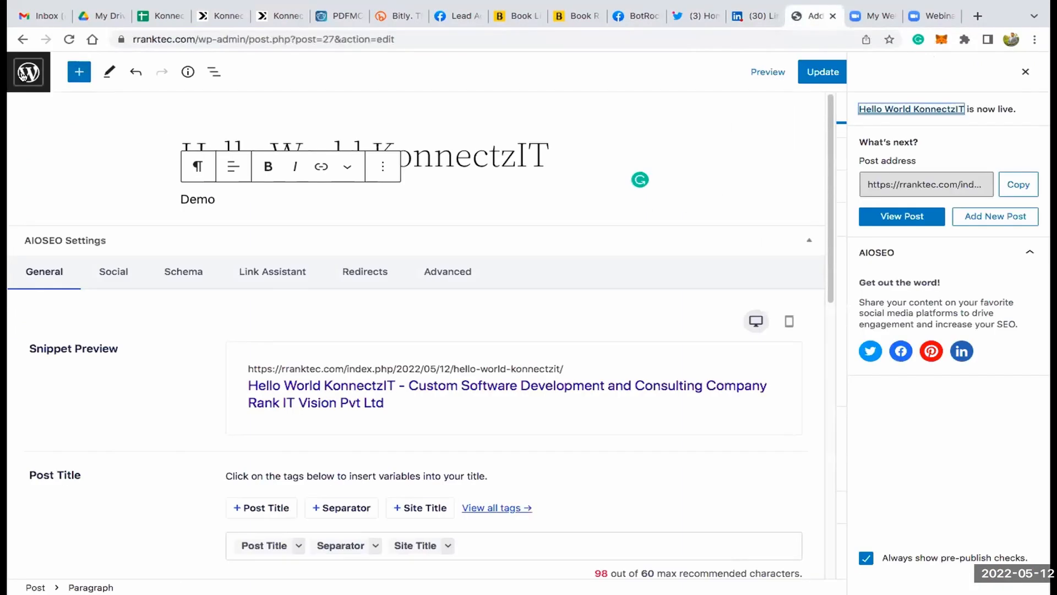
pyautogui.click(22, 74)
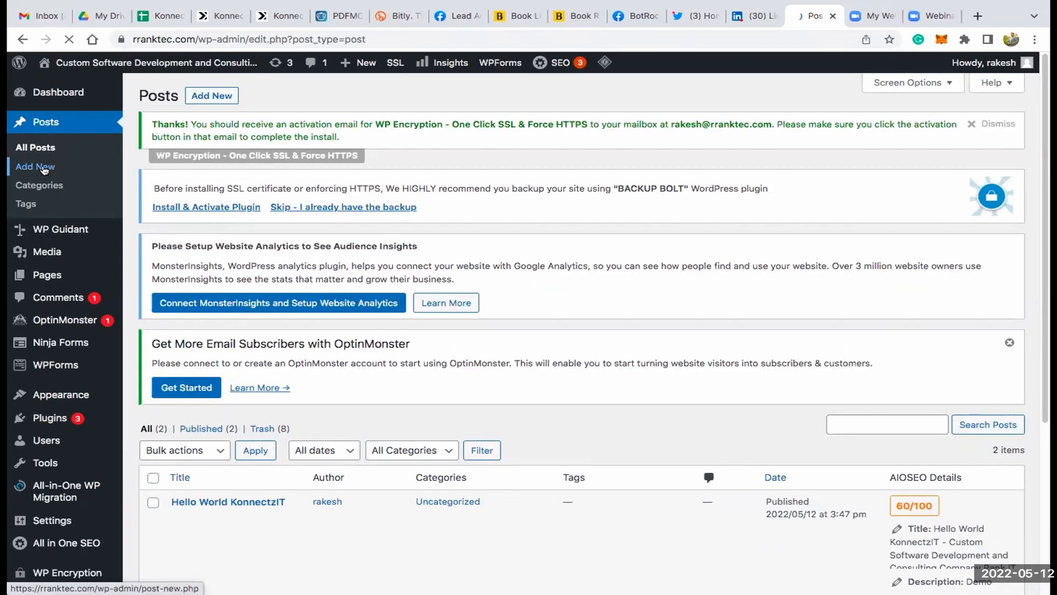
pyautogui.click(44, 169)
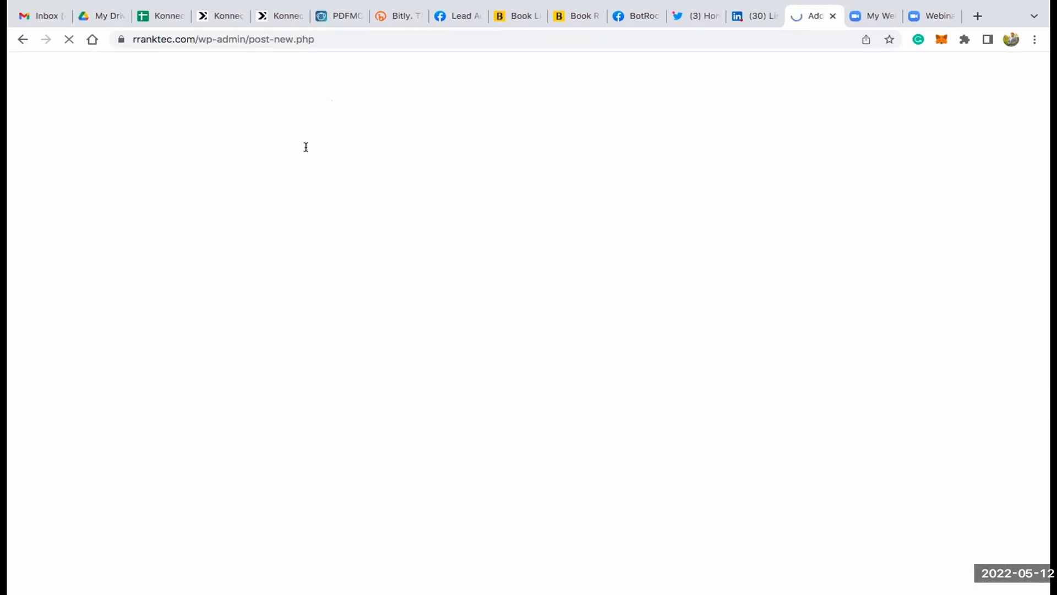
# - Title the new post "Congrats Elon Musk for Twitter" and add a paragraph reading "Demo"
pyautogui.write('Congradulate')
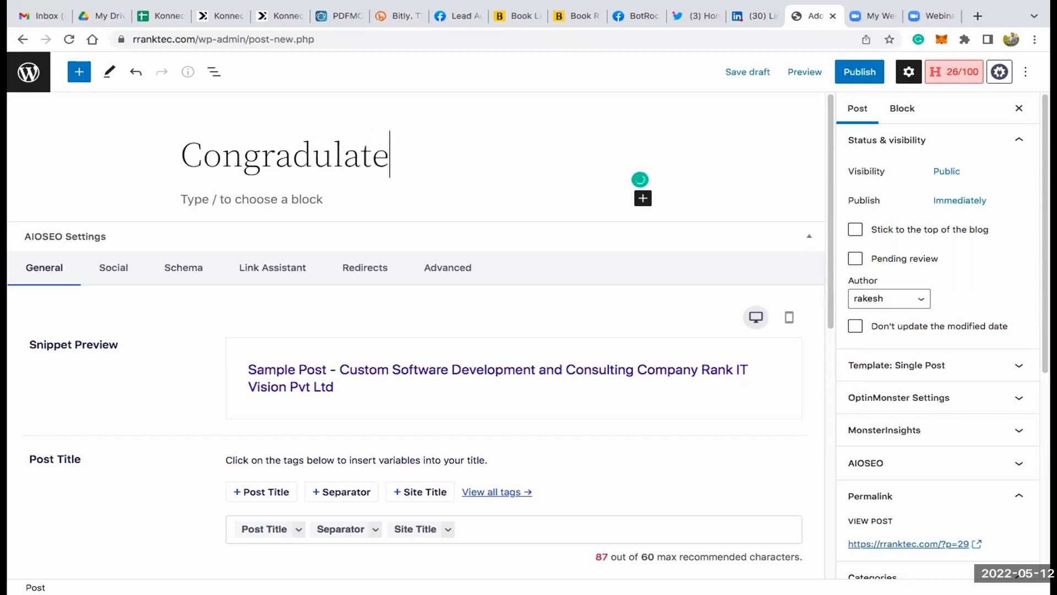
pyautogui.press('BackSpace')
pyautogui.press('BackSpace')
pyautogui.press('BackSpace')
pyautogui.press('BackSpace')
pyautogui.press('BackSpace')
pyautogui.press('BackSpace')
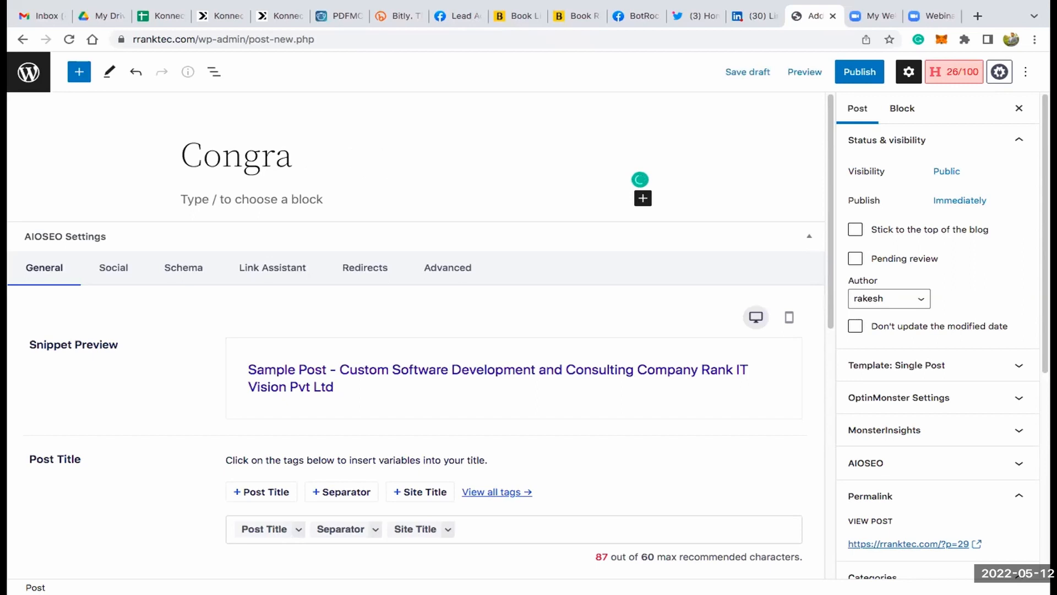
pyautogui.write('ats Elon M')
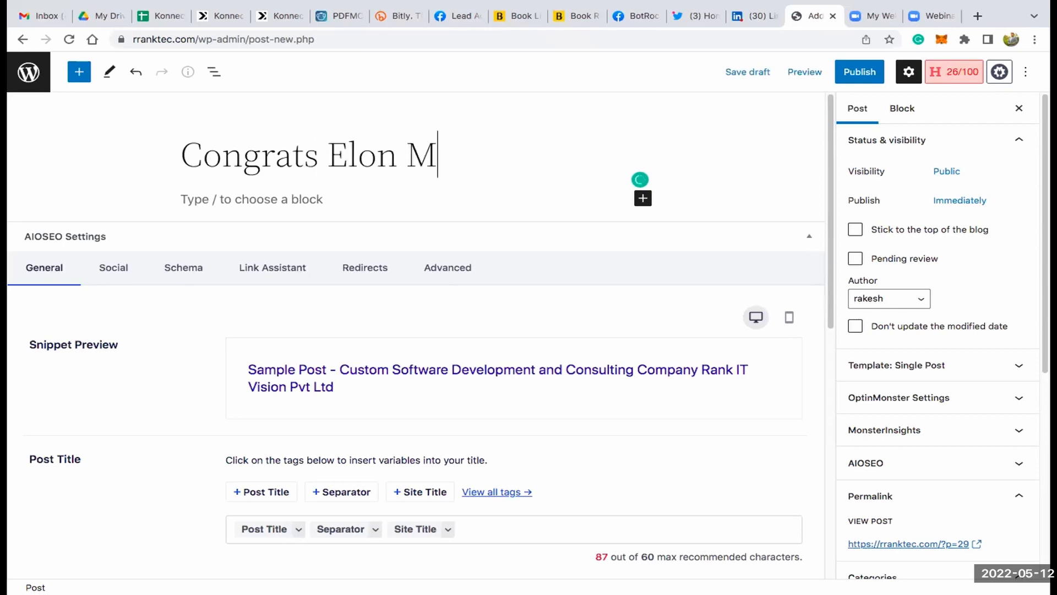
pyautogui.write('ysk')
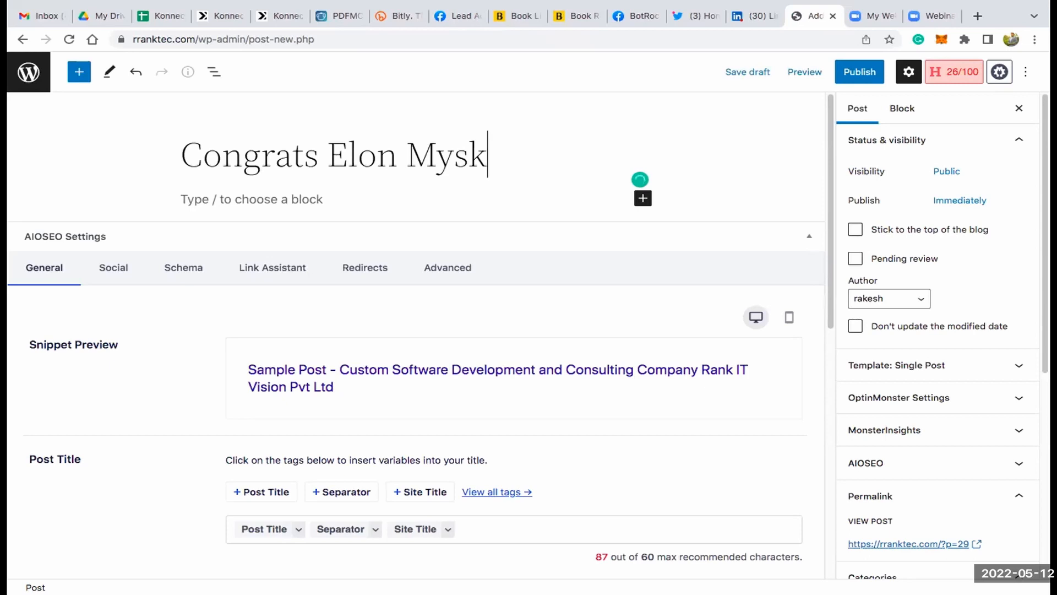
pyautogui.press('BackSpace')
pyautogui.press('BackSpace')
pyautogui.press('BackSpace')
pyautogui.write('usk')
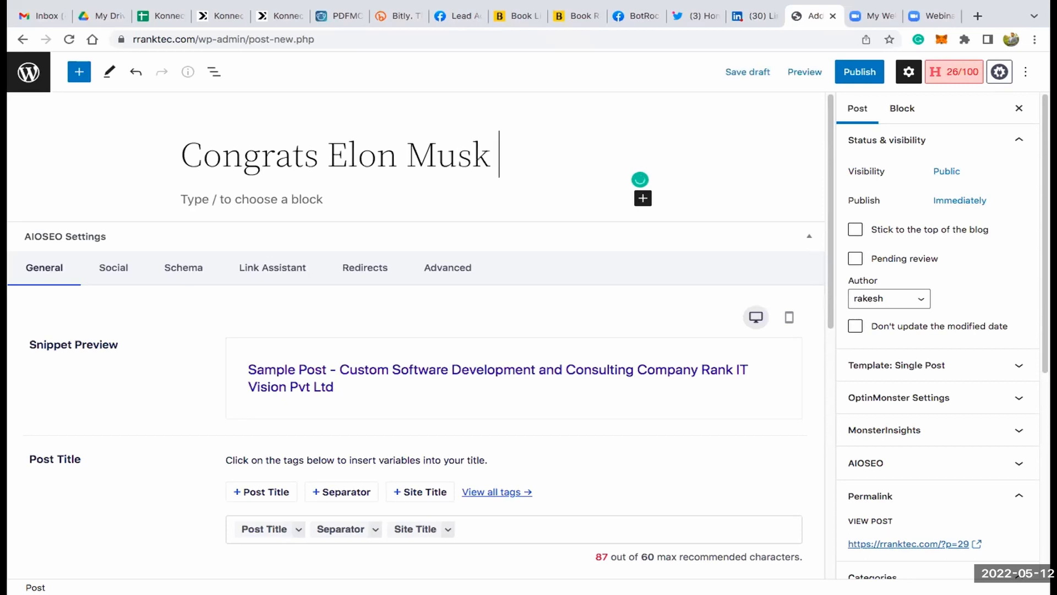
pyautogui.write(' for Twit')
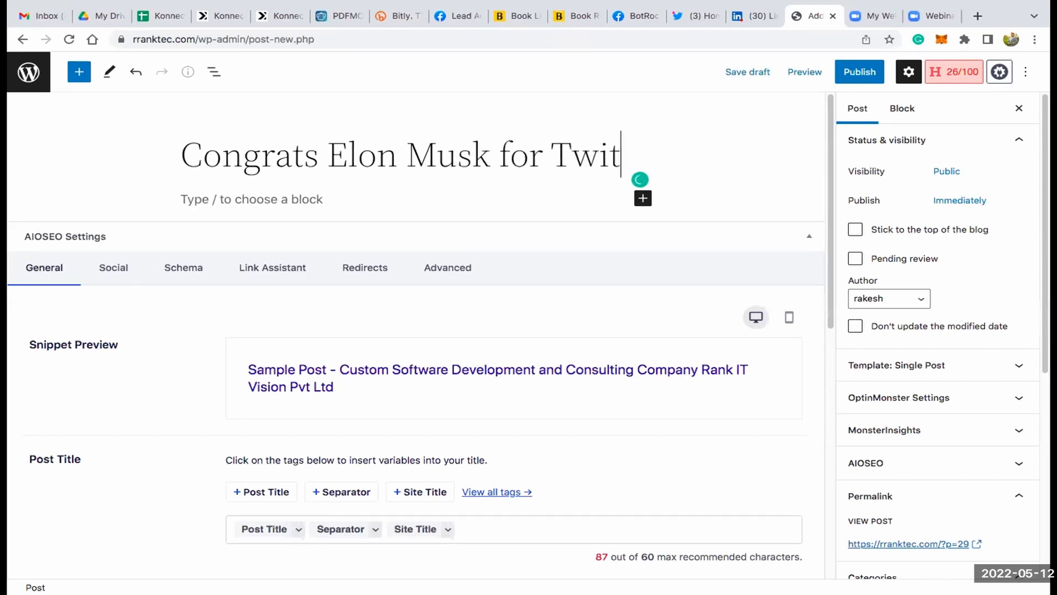
pyautogui.write('ter')
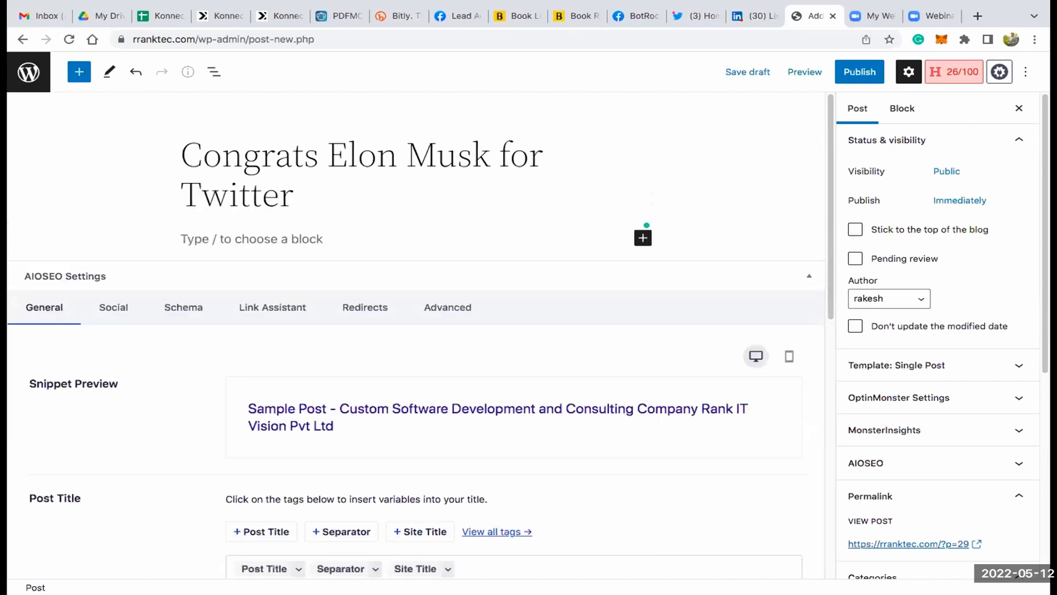
pyautogui.click(266, 241)
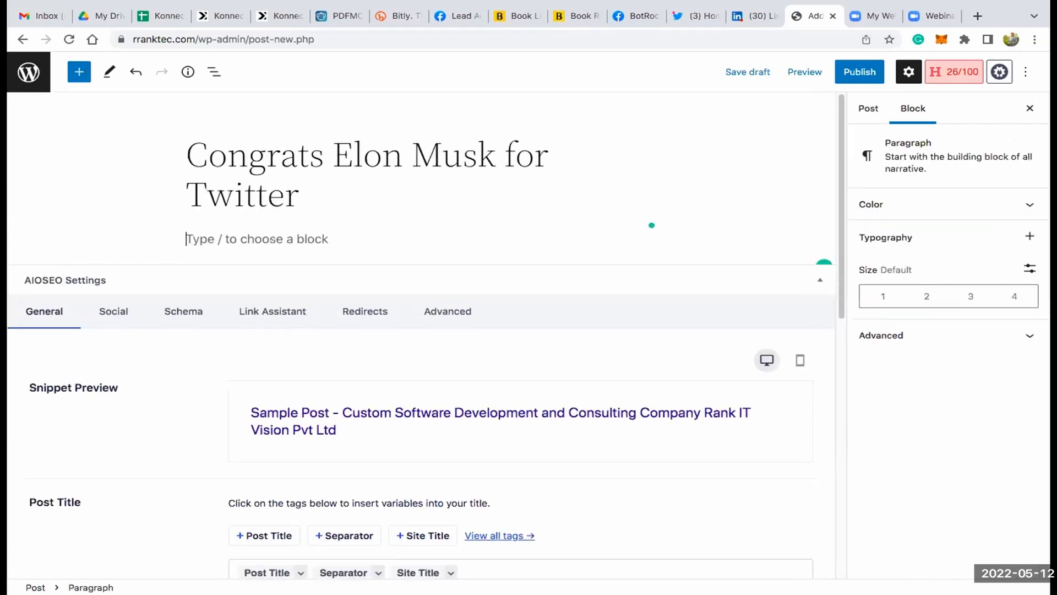
pyautogui.write('Demo')
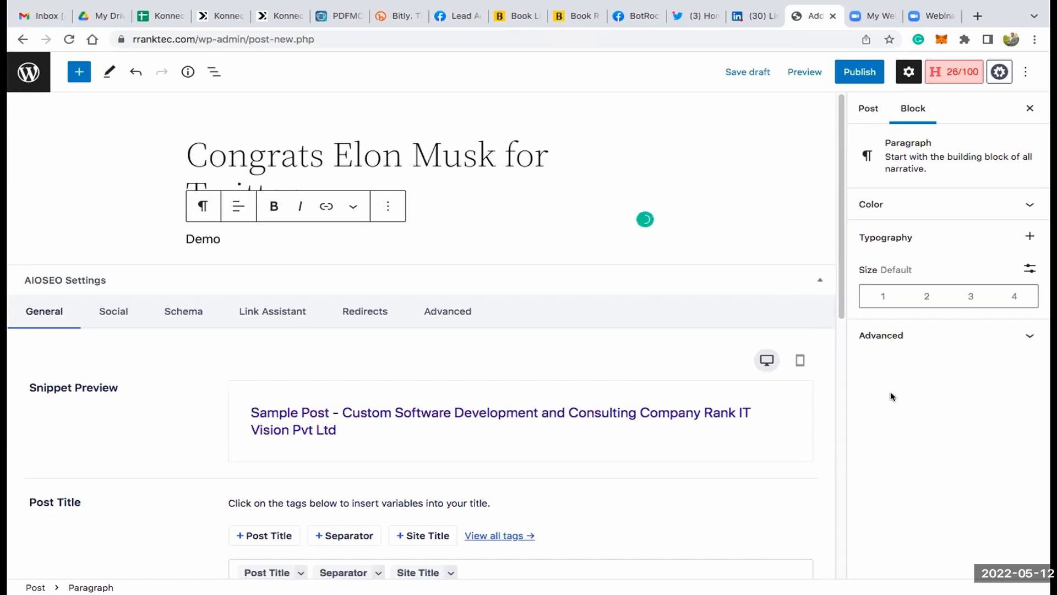
# - Set the Elon Musk Twitter picture from the media library as the featured image and publish the post
pyautogui.click(867, 108)
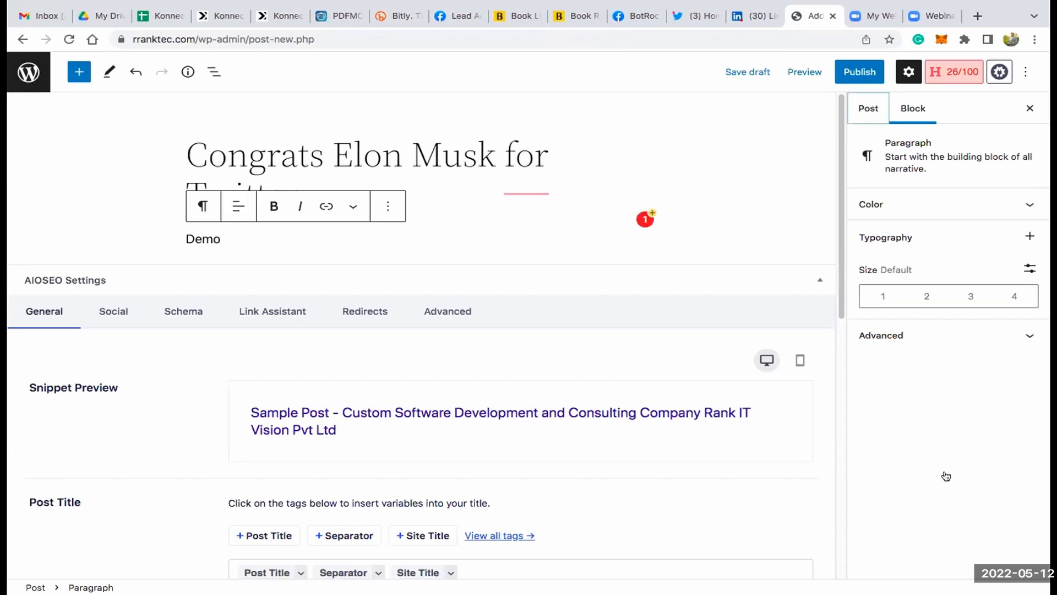
pyautogui.scroll(-6, 925, 484)
pyautogui.click(925, 401)
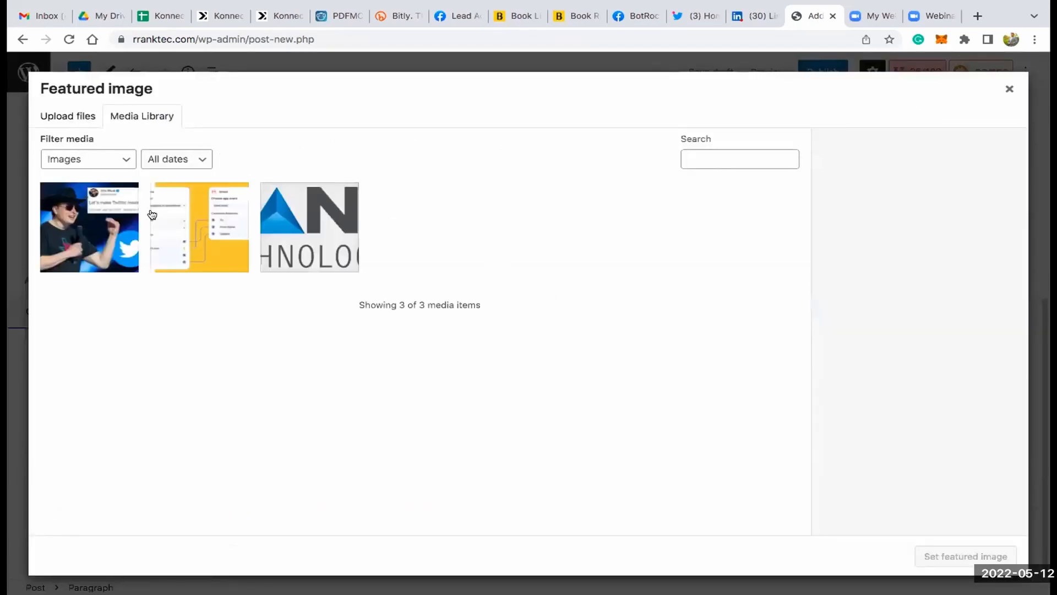
pyautogui.click(84, 227)
pyautogui.click(973, 556)
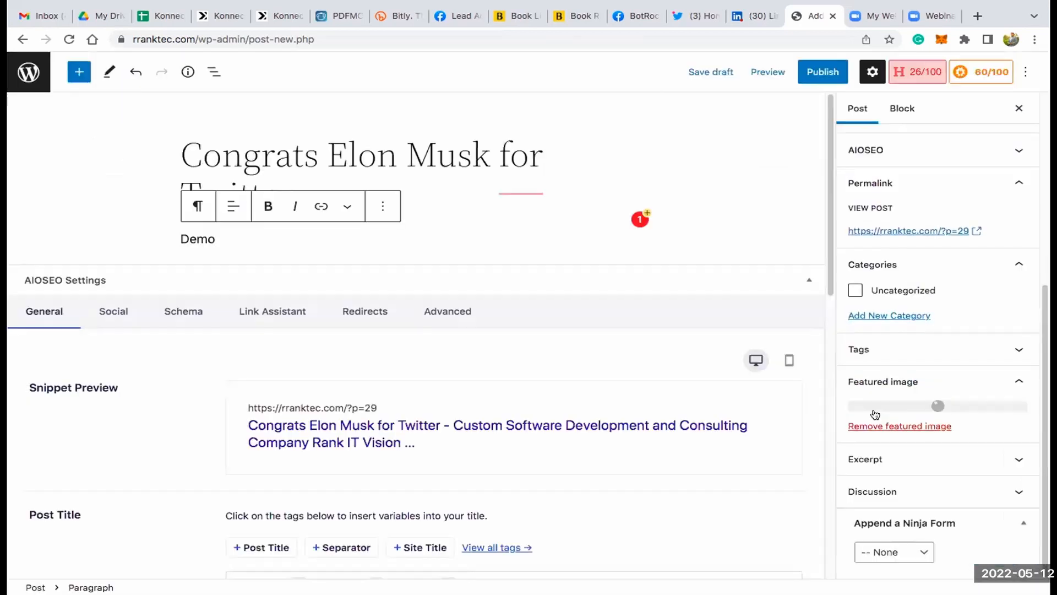
pyautogui.click(823, 71)
pyautogui.click(894, 76)
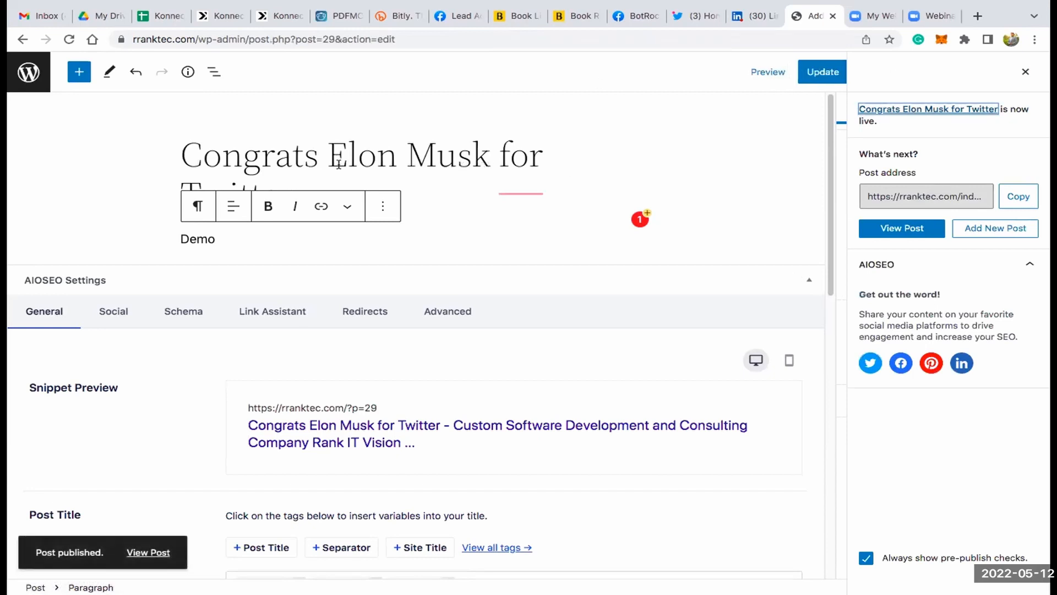
# - Switch to the BotRocky Community group on Facebook, reload it and check the newest post's title and image
pyautogui.click(272, 16)
pyautogui.click(221, 15)
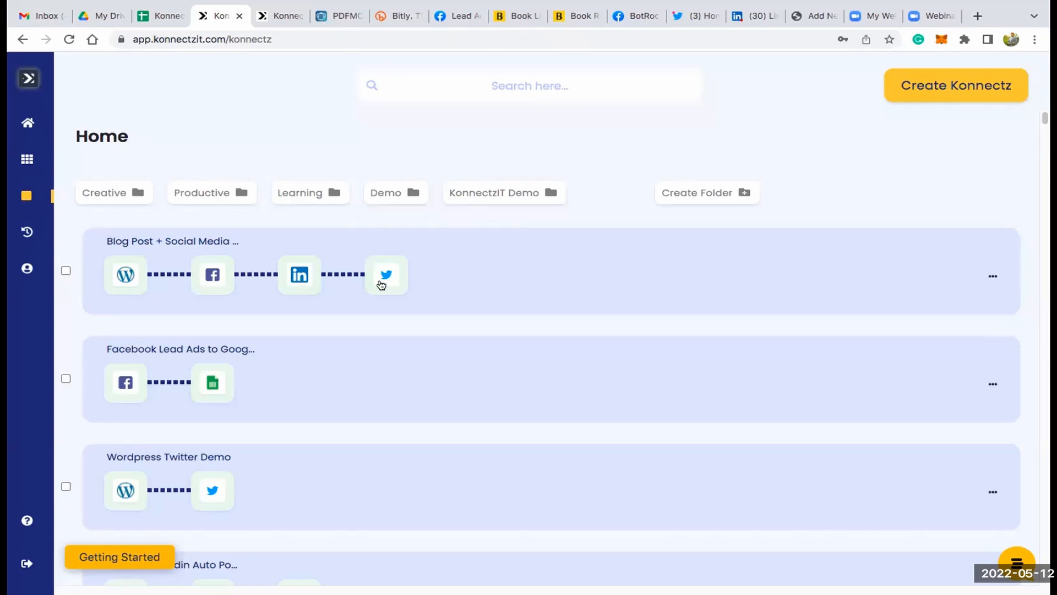
pyautogui.click(628, 16)
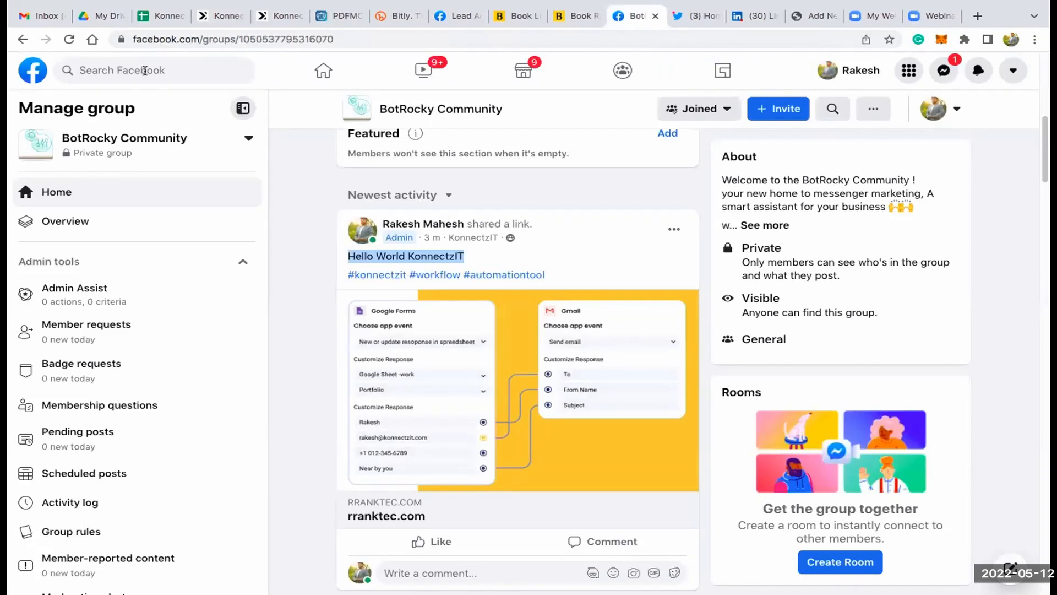
pyautogui.click(69, 40)
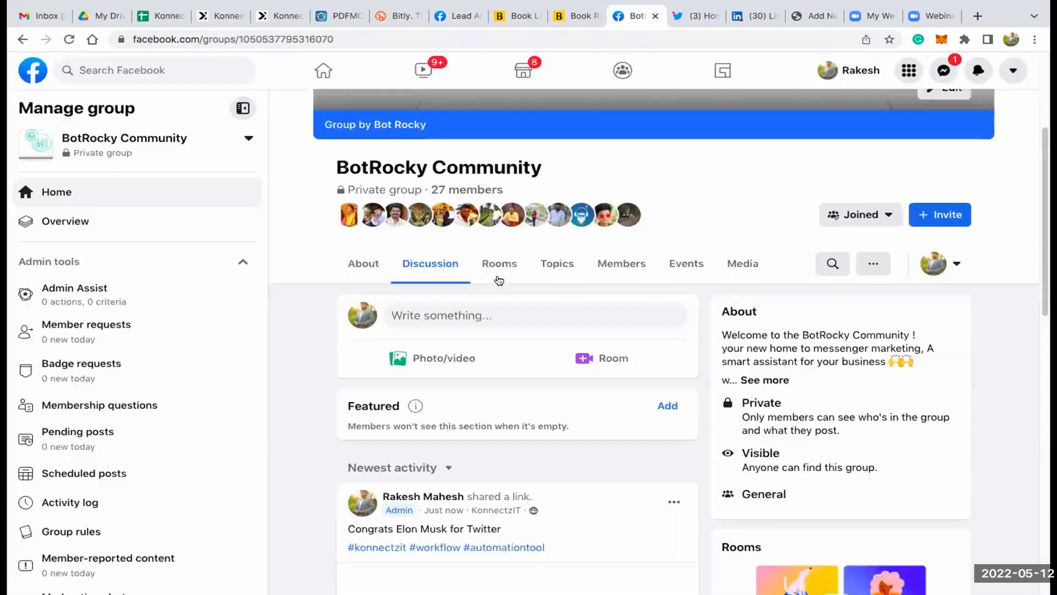
pyautogui.scroll(-5, 458, 341)
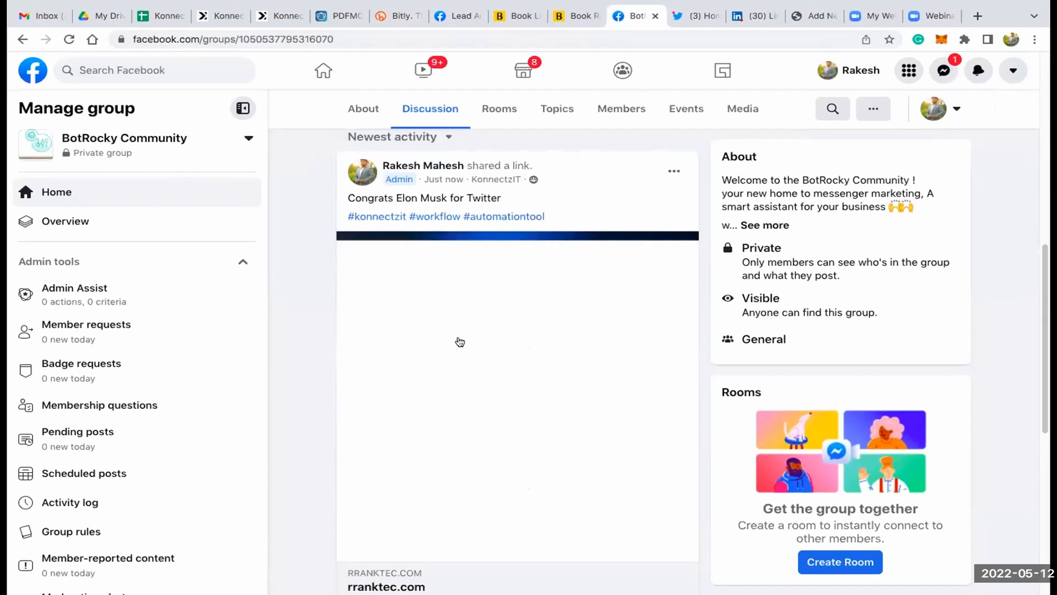
pyautogui.moveTo(463, 197); pyautogui.dragTo(348, 198)
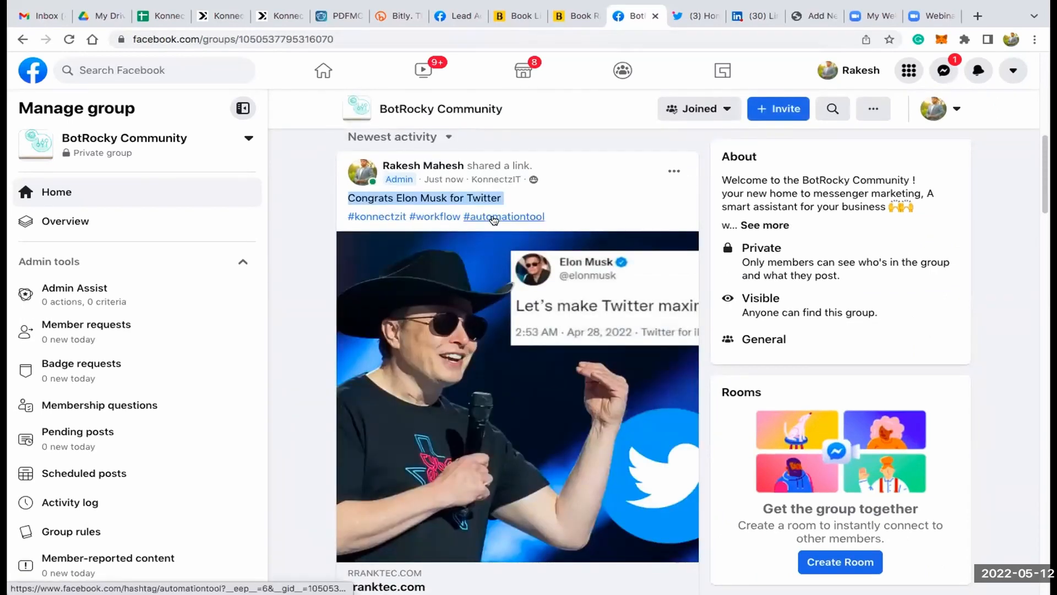
# - Switch to Twitter, load the new tweets on the home timeline and open the "Congrats Elon Musk for Twitter" tweet
pyautogui.click(696, 18)
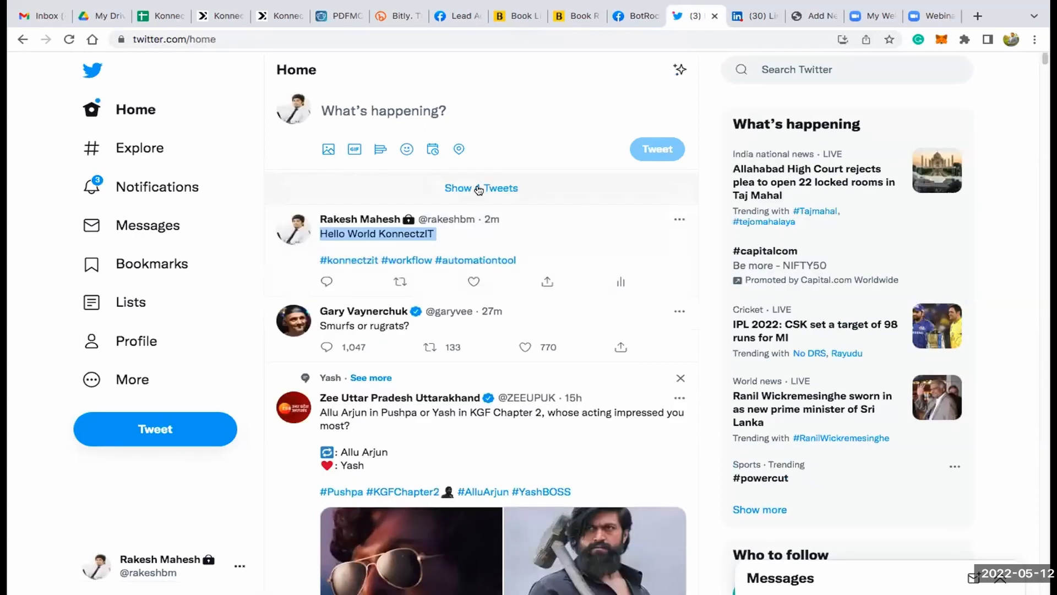
pyautogui.click(477, 188)
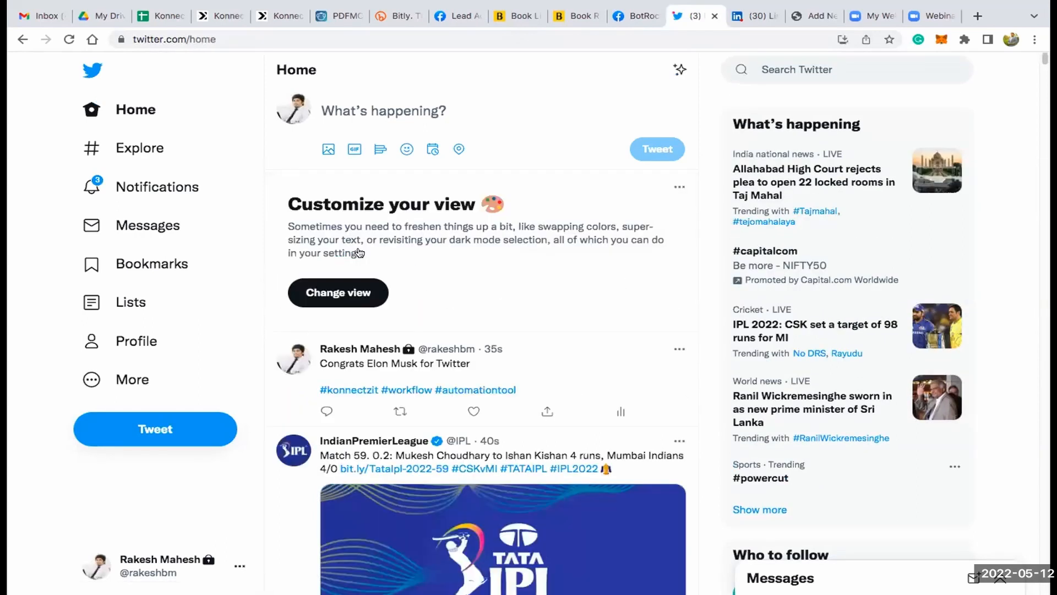
pyautogui.scroll(-3, 332, 214)
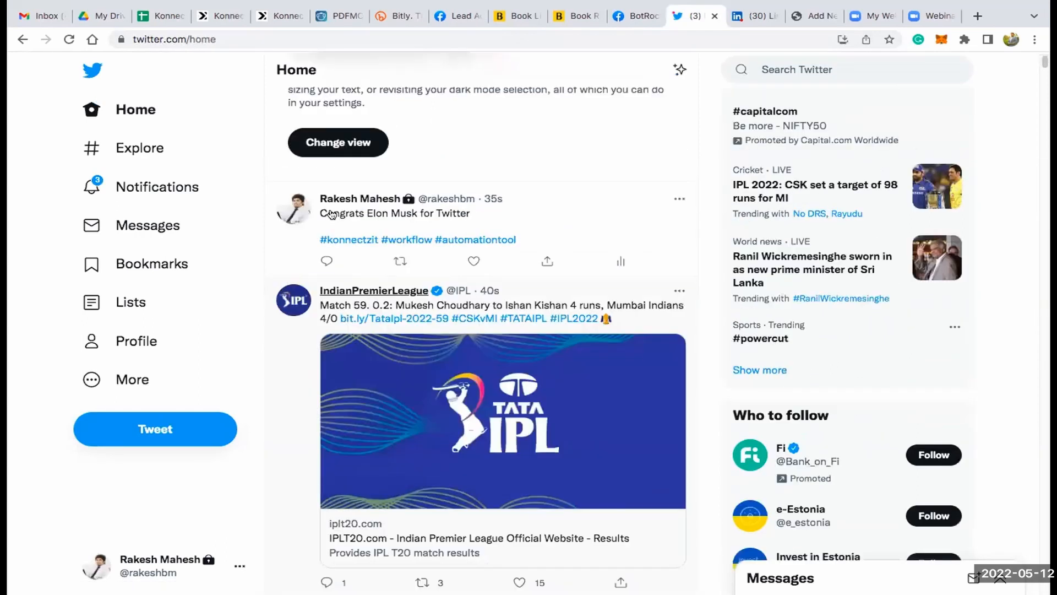
pyautogui.click(420, 213)
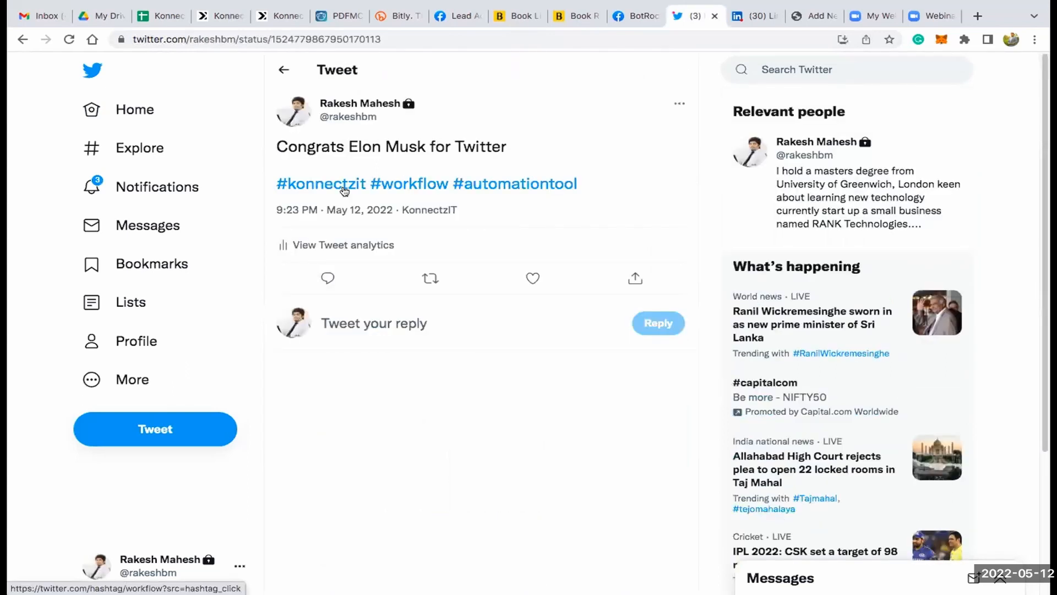
# - Switch to LinkedIn, reload the profile's recent activity and check the newest post's title
pyautogui.click(757, 16)
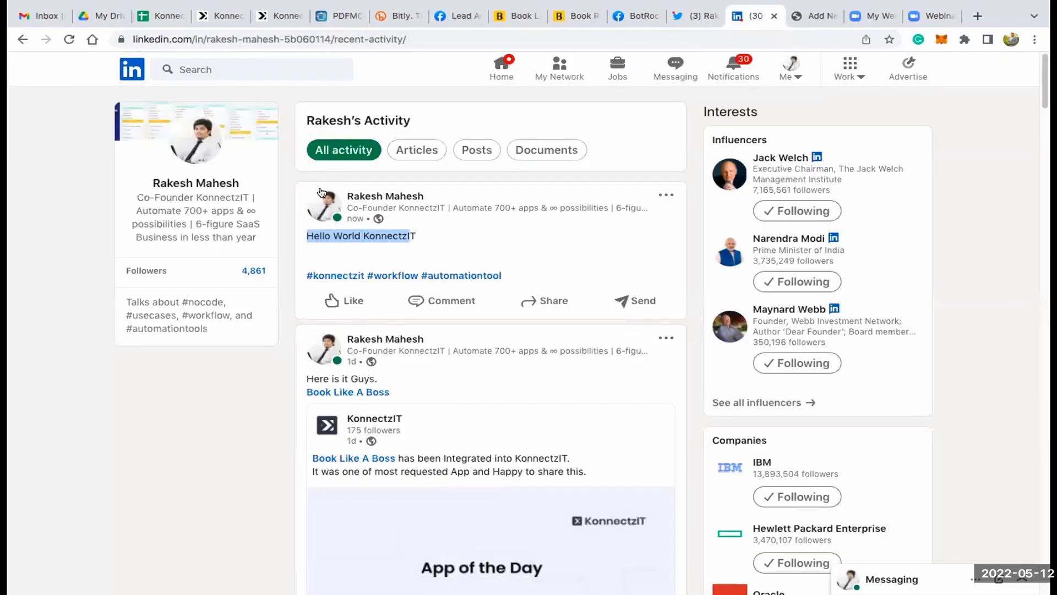
pyautogui.click(69, 39)
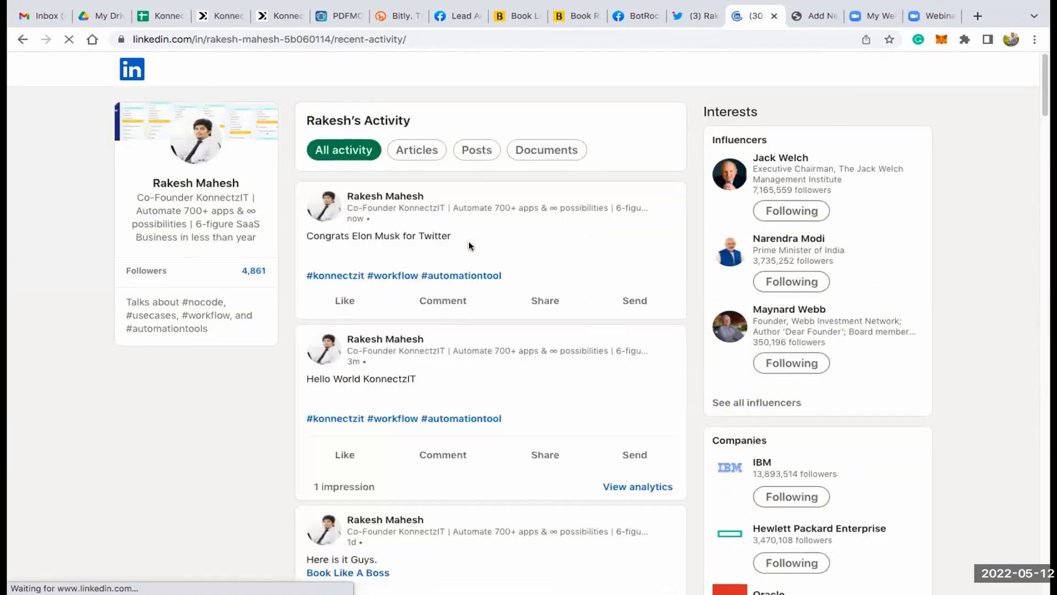
pyautogui.tripleClick(369, 234)
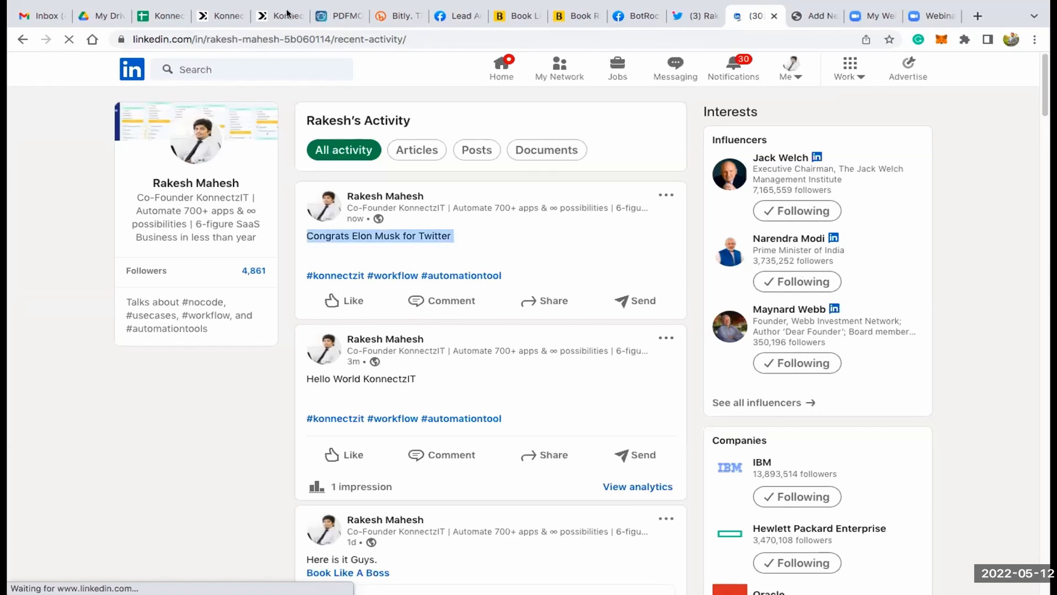
# - Switch back to KonnectzIT and open the Add on Apps workflow for editing
pyautogui.click(220, 16)
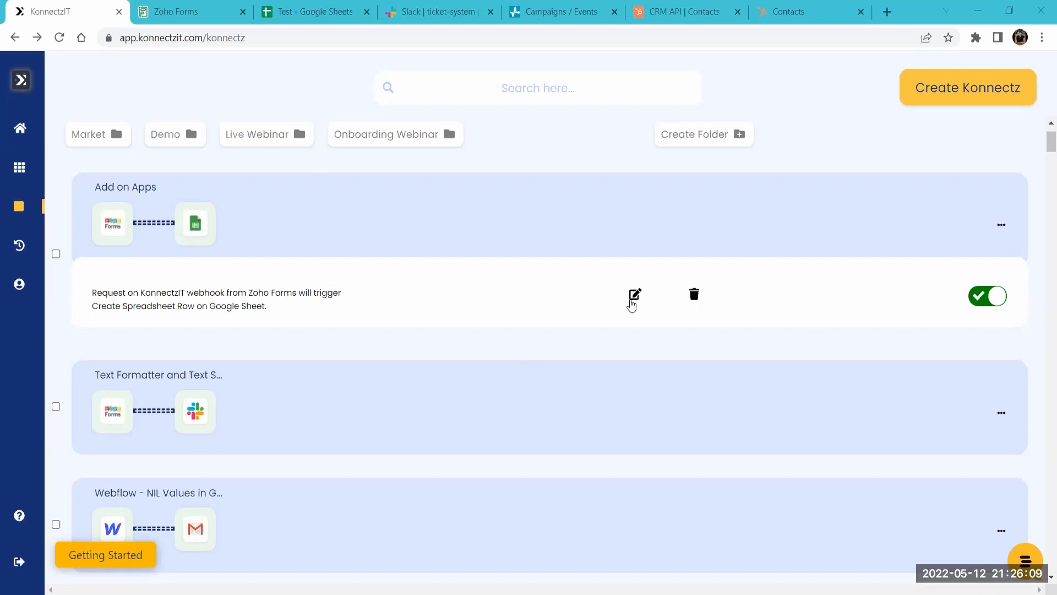
pyautogui.click(632, 297)
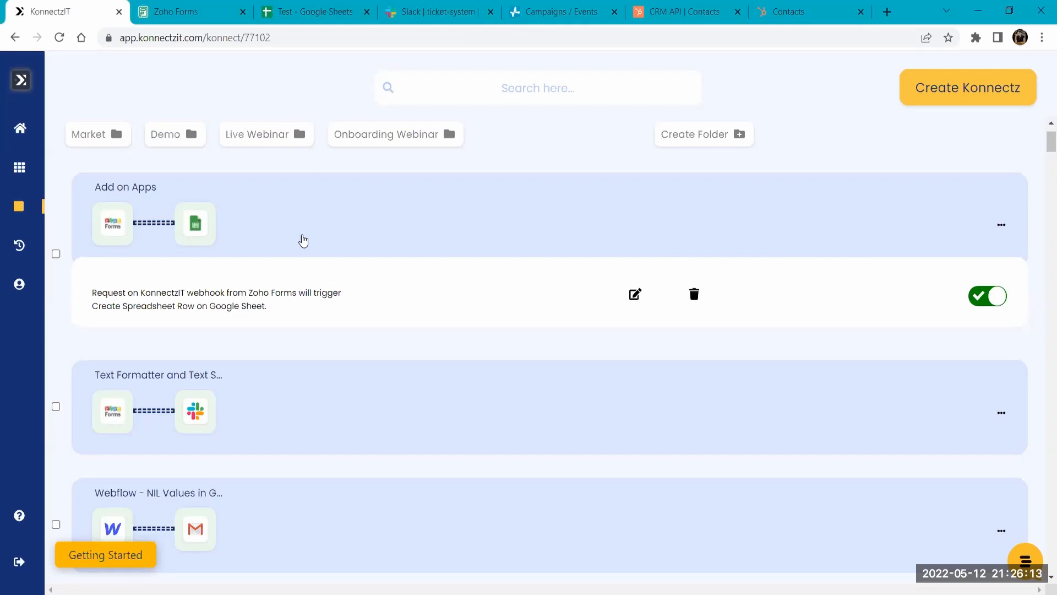
pyautogui.click(636, 296)
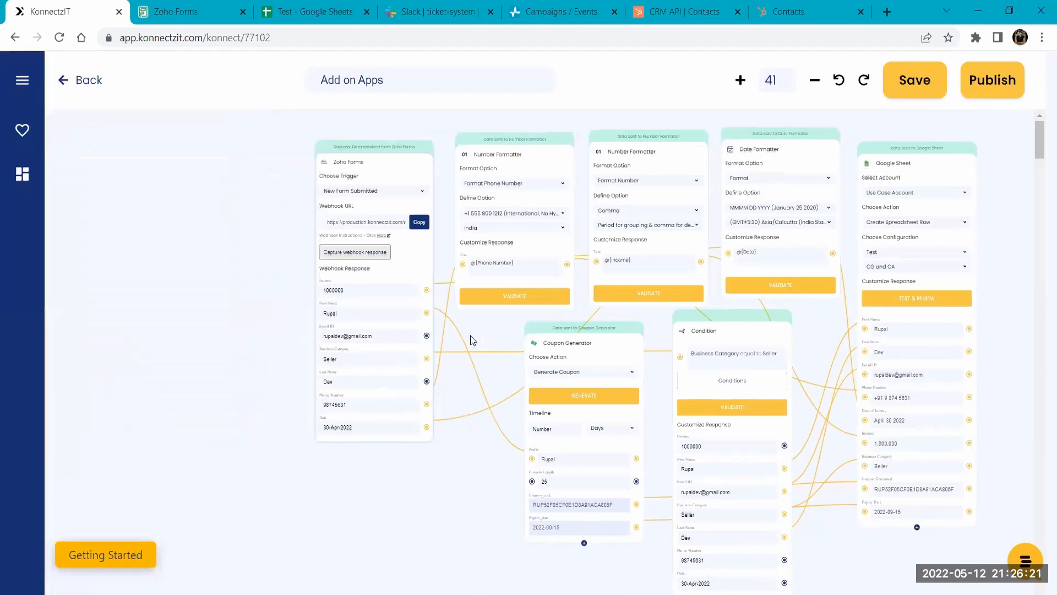
# - Examine the Add on Apps workflow from the Zoho Forms trigger through the formatters, coupon generator and condition to Google Sheet
pyautogui.moveTo(203, 386); pyautogui.dragTo(87, 398)
pyautogui.moveTo(449, 153); pyautogui.dragTo(415, 145)
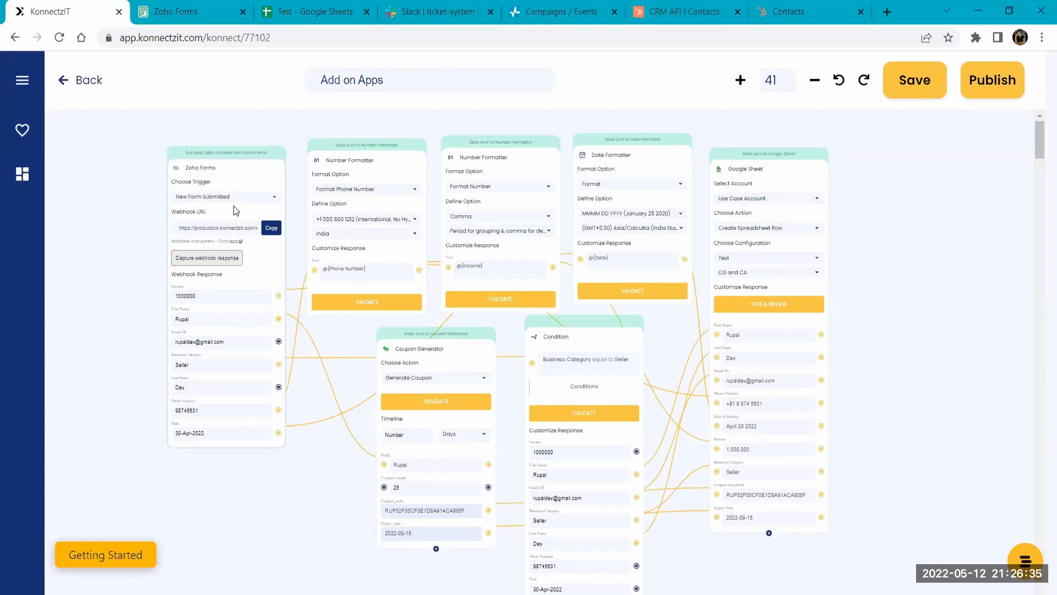
pyautogui.scroll(5, 235, 211)
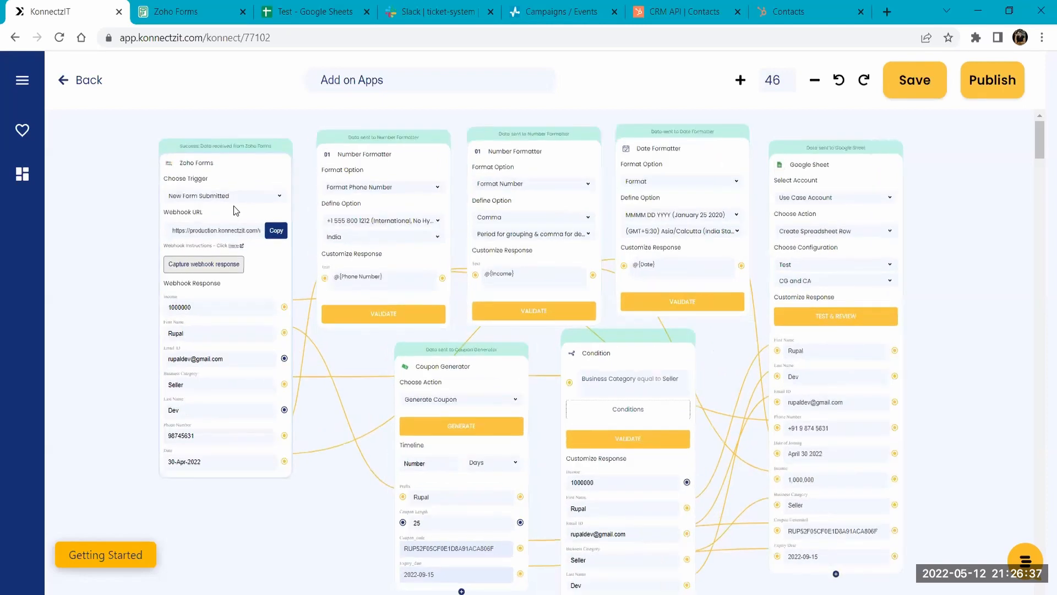
pyautogui.scroll(3, 235, 211)
pyautogui.scroll(2, 535, 293)
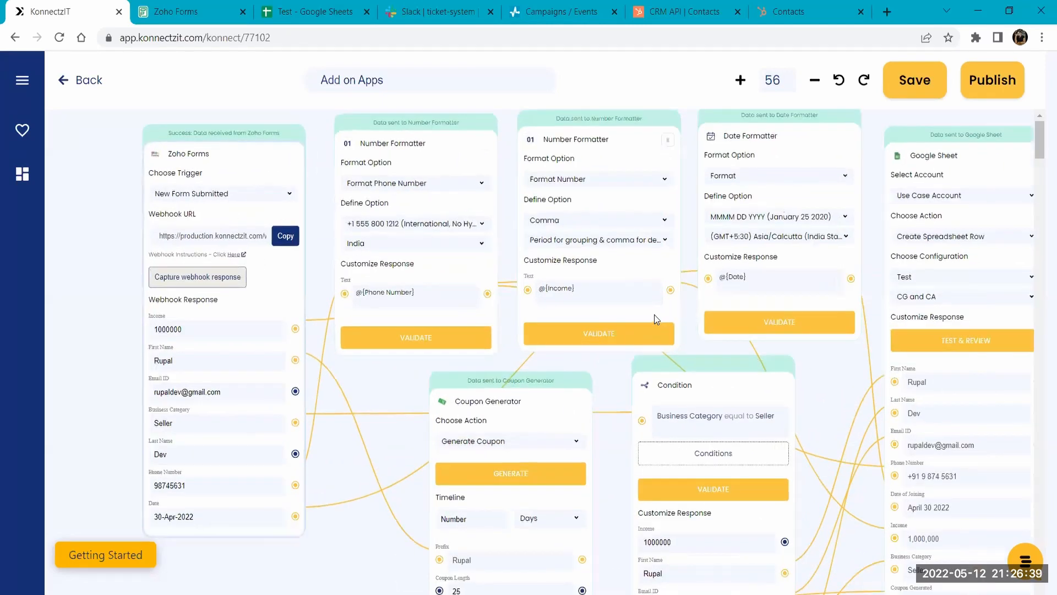
pyautogui.moveTo(781, 371); pyautogui.dragTo(620, 419)
pyautogui.moveTo(796, 305); pyautogui.dragTo(815, 265)
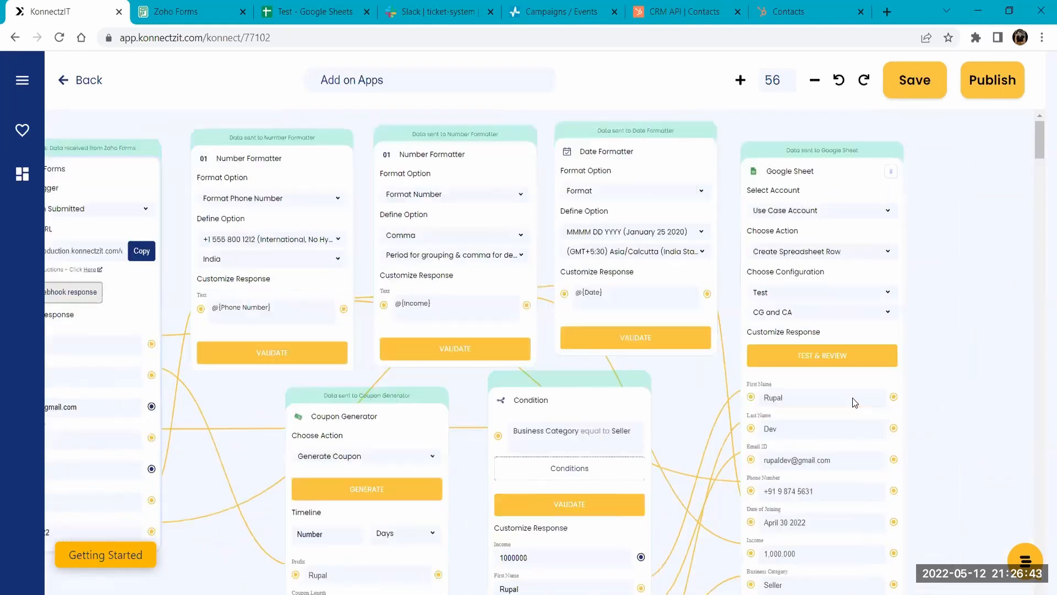
pyautogui.moveTo(232, 422)
pyautogui.moveTo(360, 386); pyautogui.dragTo(490, 384)
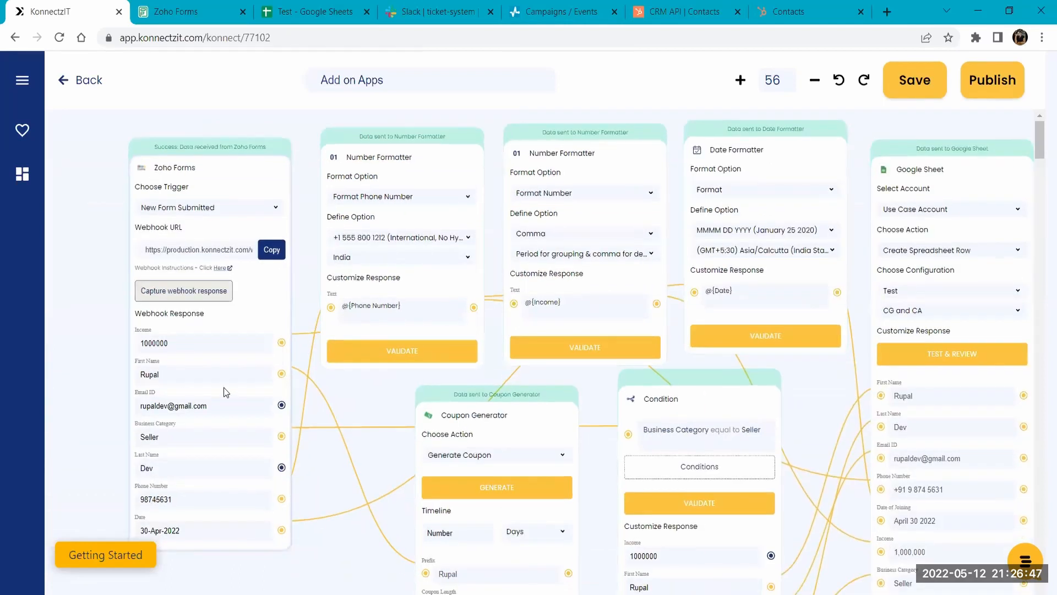
# - Switch to Zoho Forms and open the Add on applications form in a new browser tab
pyautogui.click(214, 7)
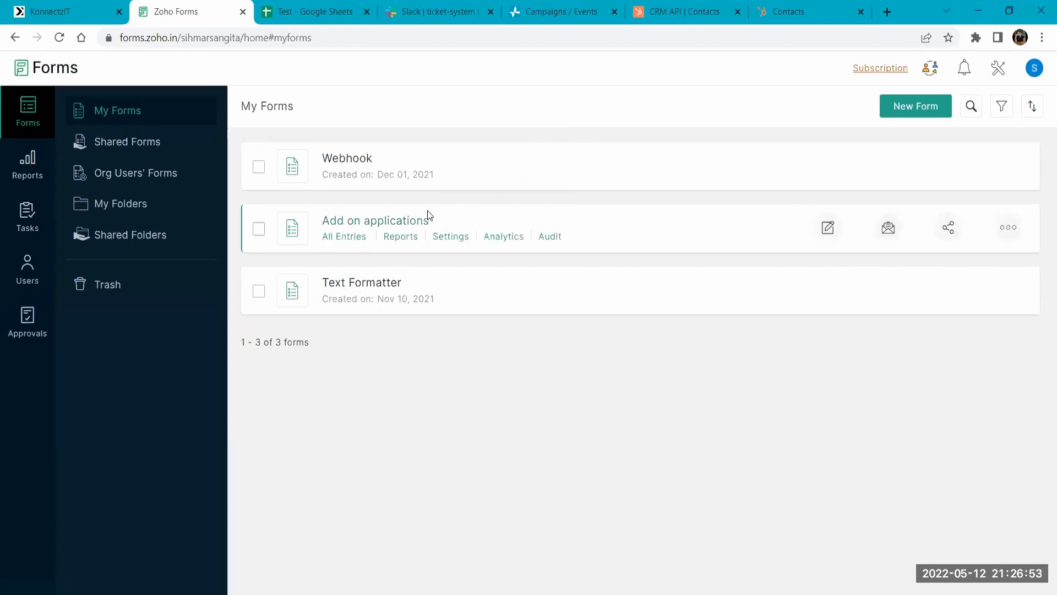
pyautogui.middleClick(406, 222)
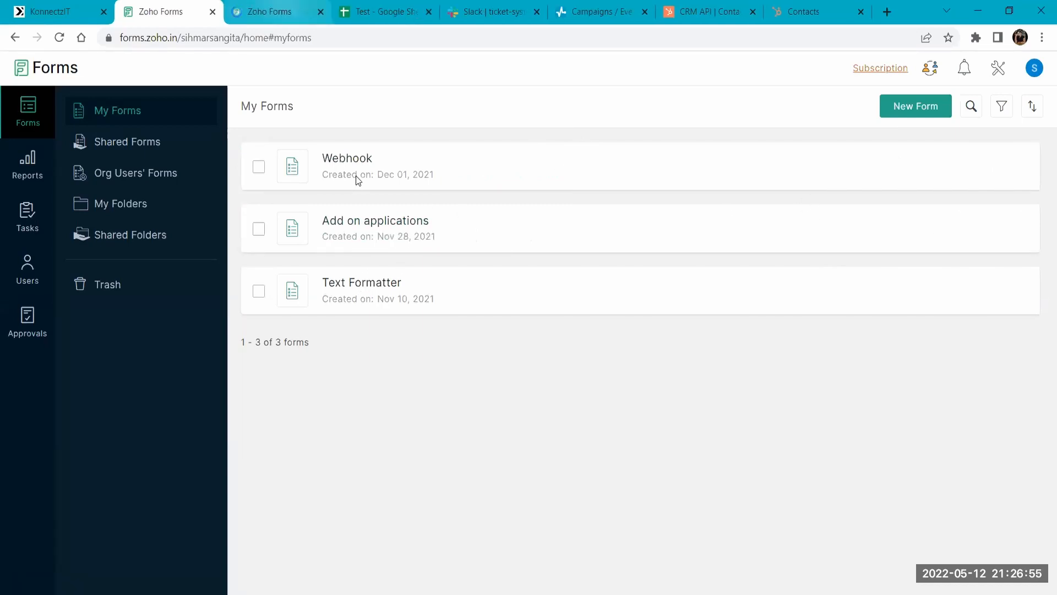
pyautogui.hotkey('ctrl', 'Tab')
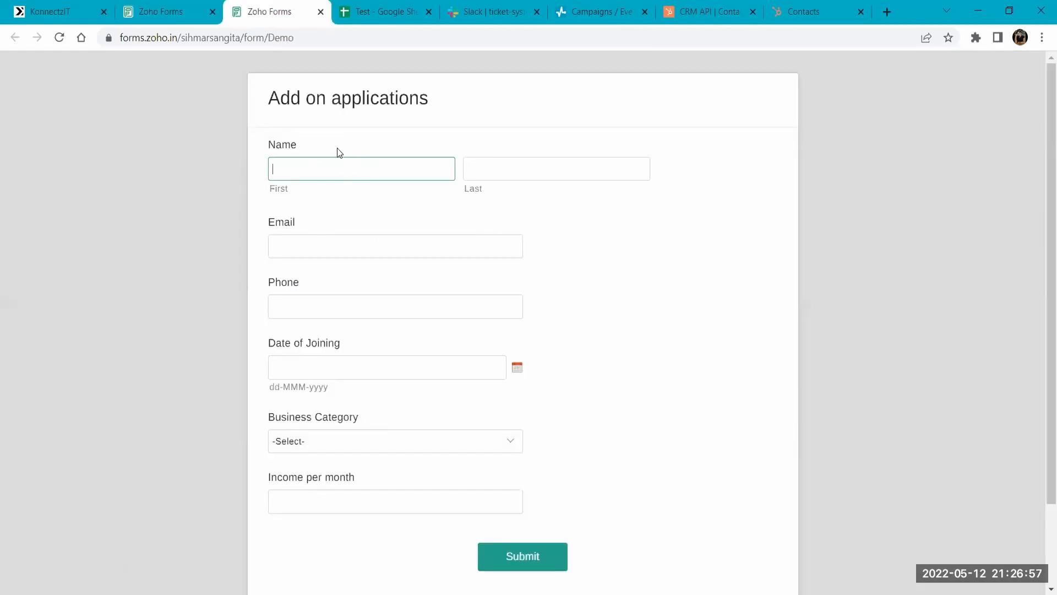
# - Enter the respondent's first and last name in the Add on applications form
pyautogui.click(325, 175)
pyautogui.press('Tab')
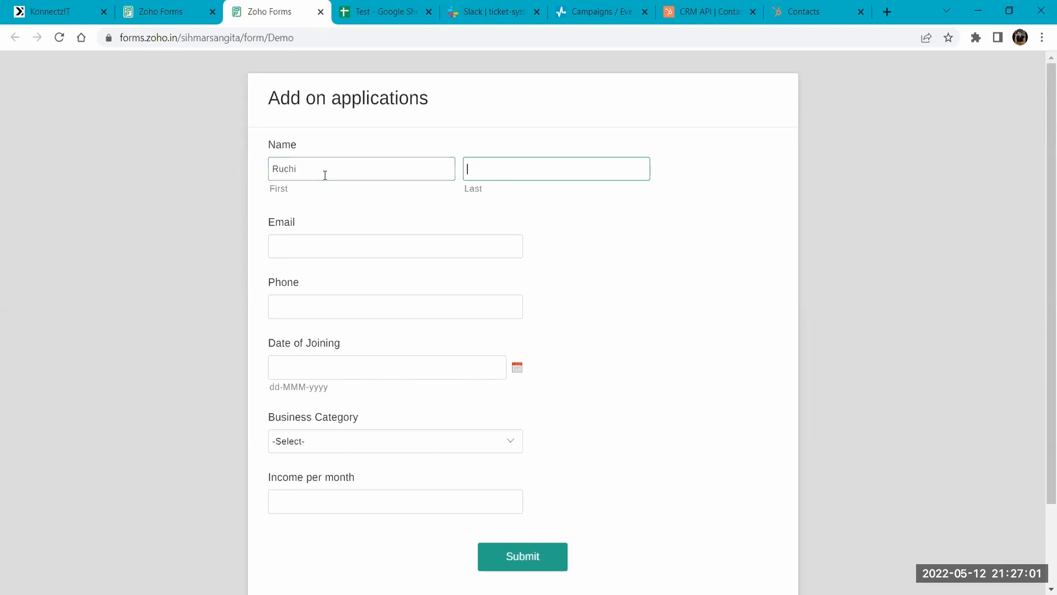
pyautogui.press('Tab')
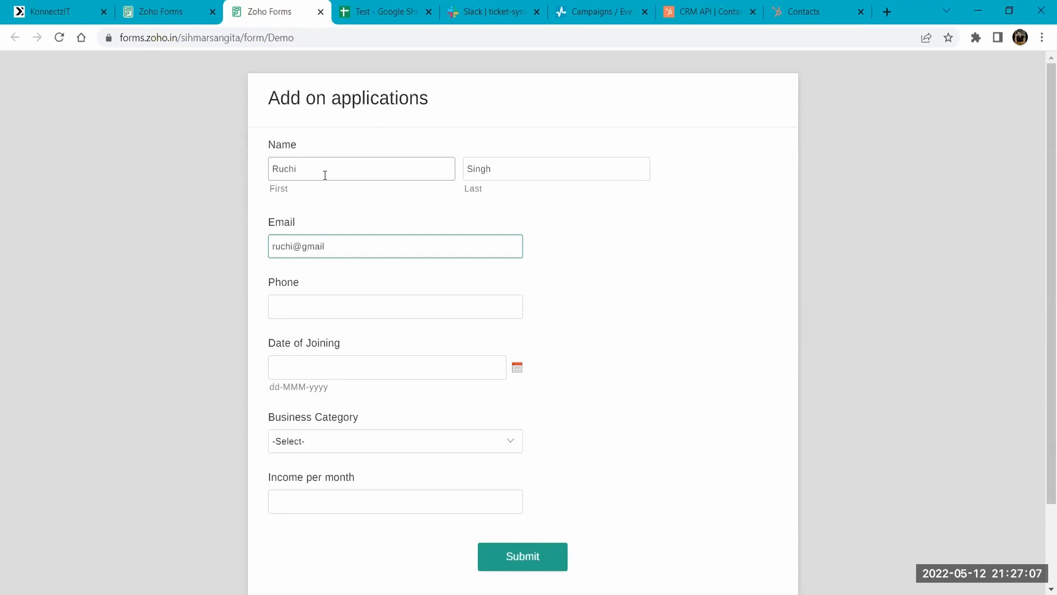
# - Fill in the respondent's email and phone number, and set the Date of Joining to 23-May-2022
pyautogui.press('Tab')
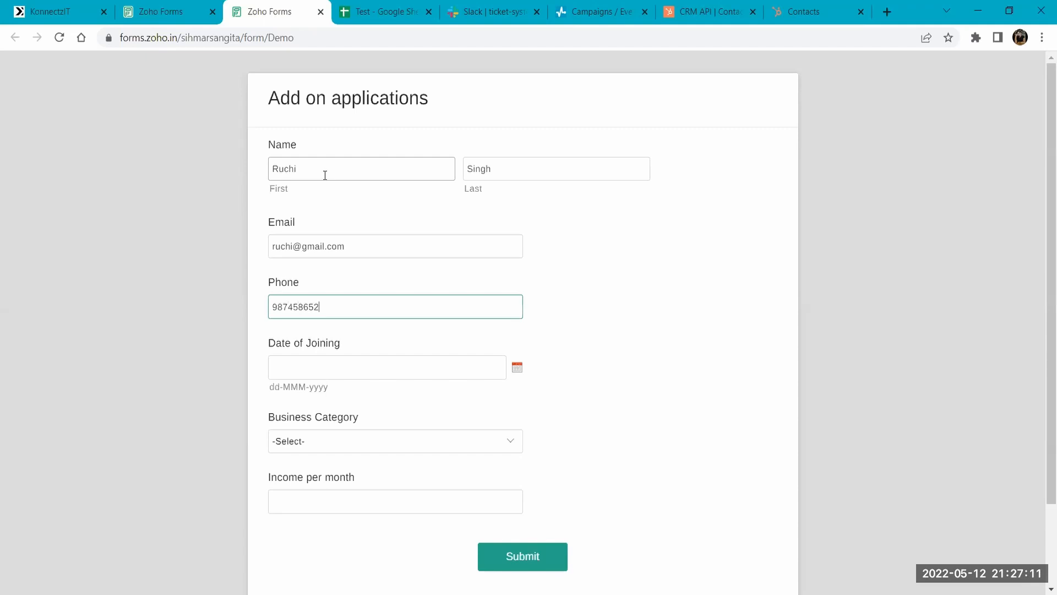
pyautogui.press('Tab')
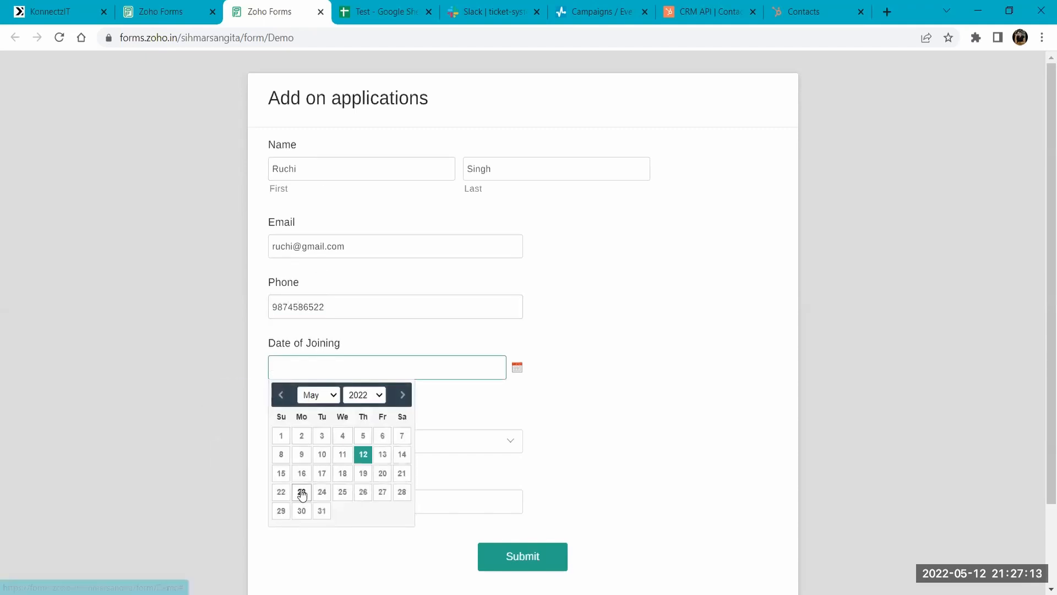
pyautogui.click(359, 457)
# - Check the Condition block in the KonnectzIT workflow, and set the form's Business Category to Seller
pyautogui.click(340, 441)
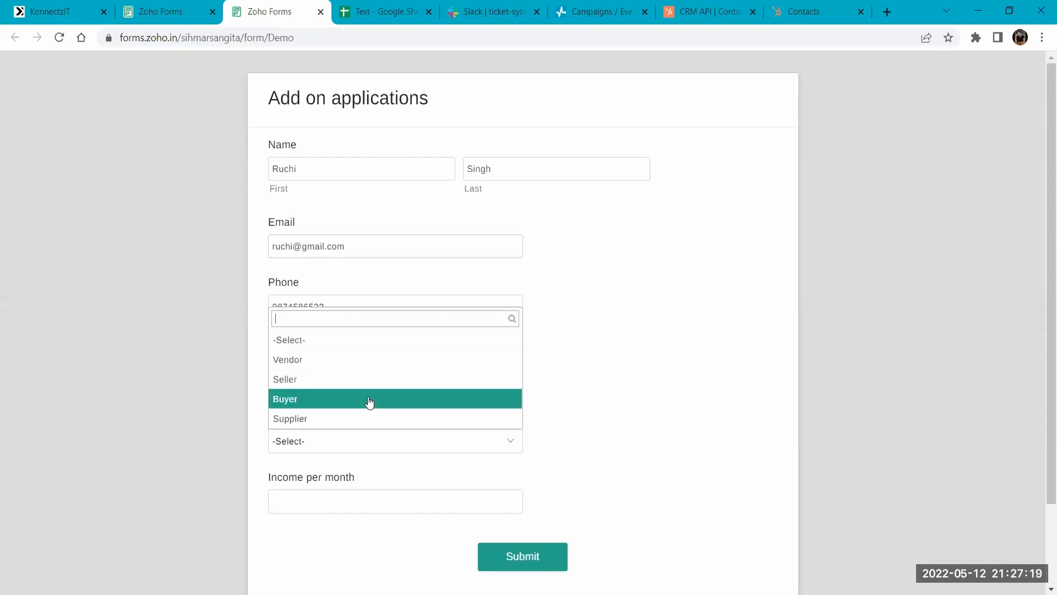
pyautogui.click(64, 7)
pyautogui.moveTo(799, 372); pyautogui.dragTo(675, 145)
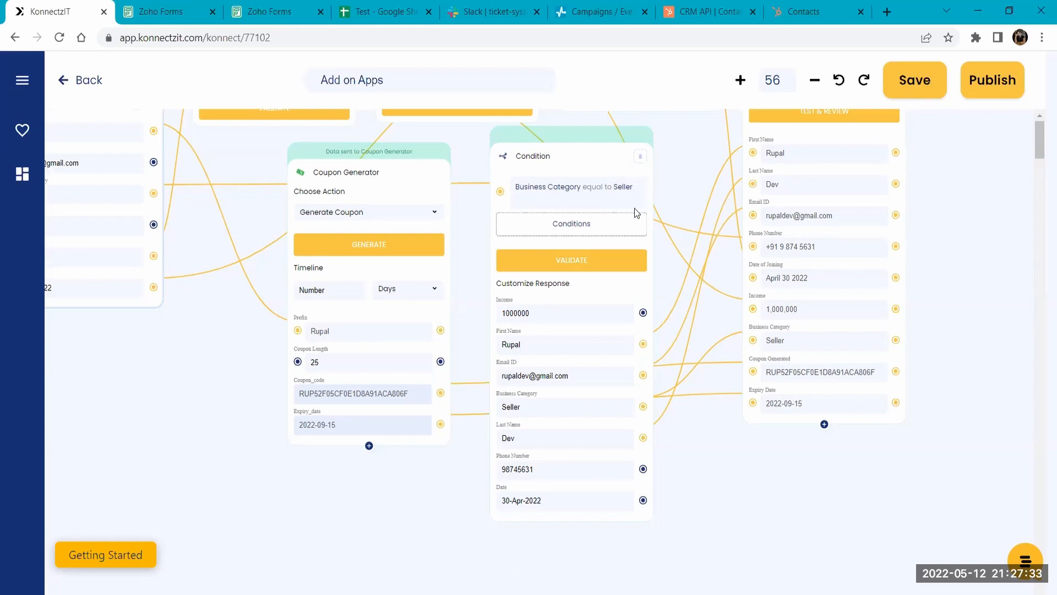
pyautogui.click(273, 12)
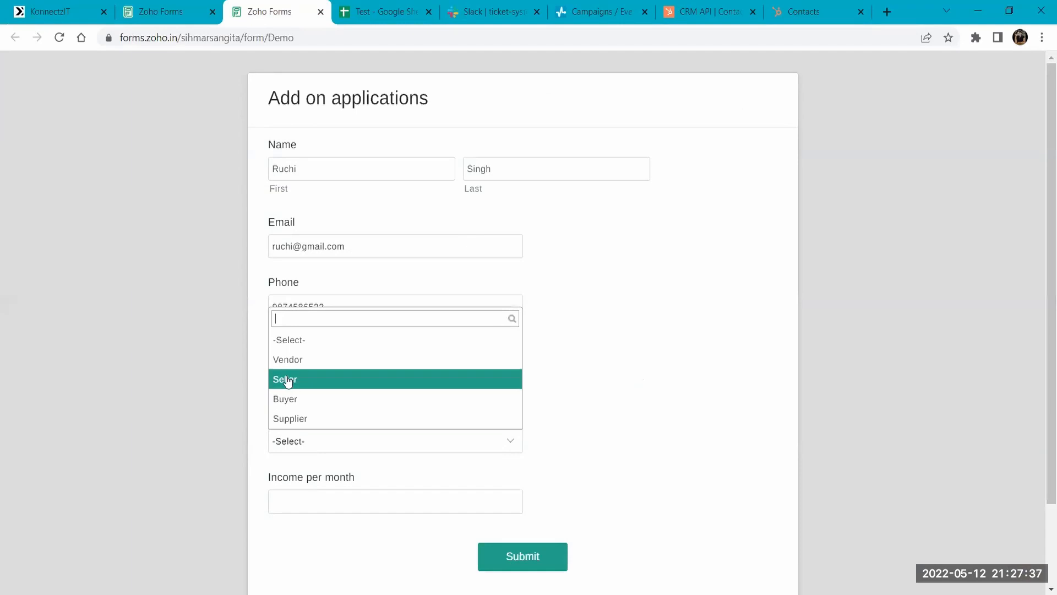
pyautogui.click(286, 380)
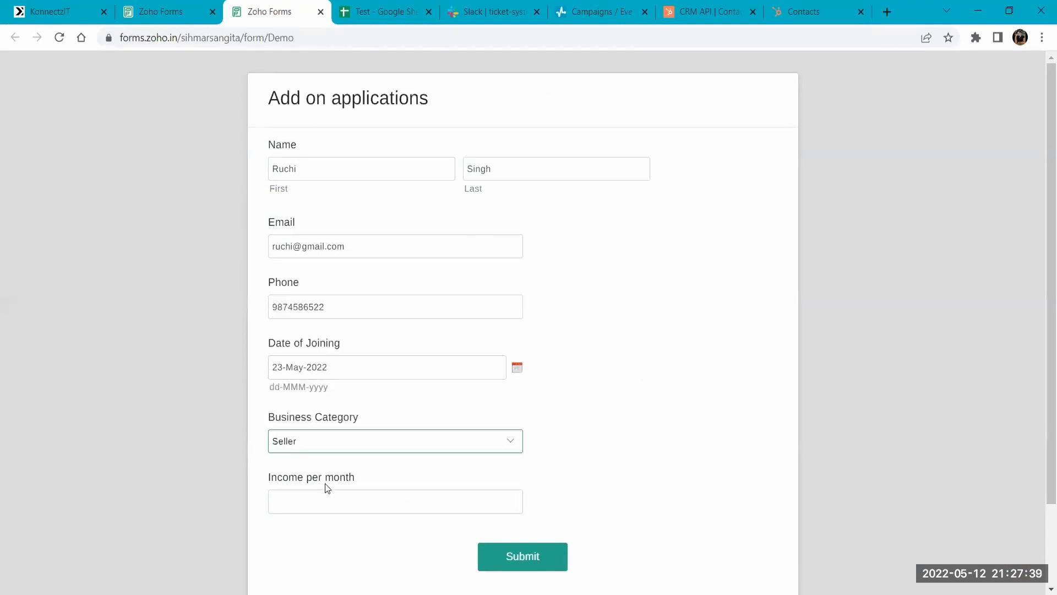
# - Enter 50000 as the Income per month and submit the form
pyautogui.click(326, 503)
pyautogui.write('50000')
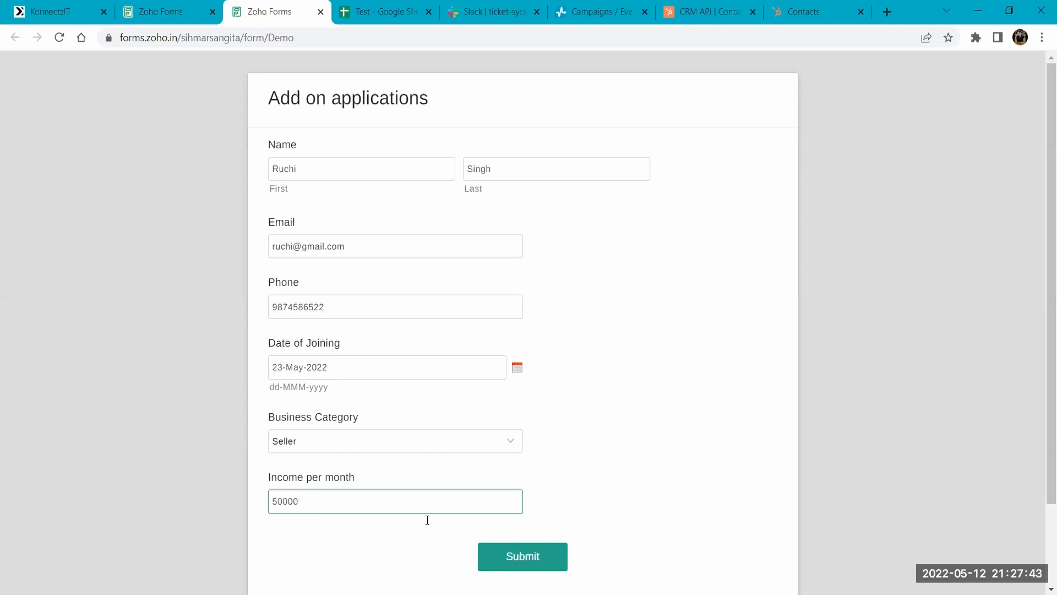
pyautogui.press('Return')
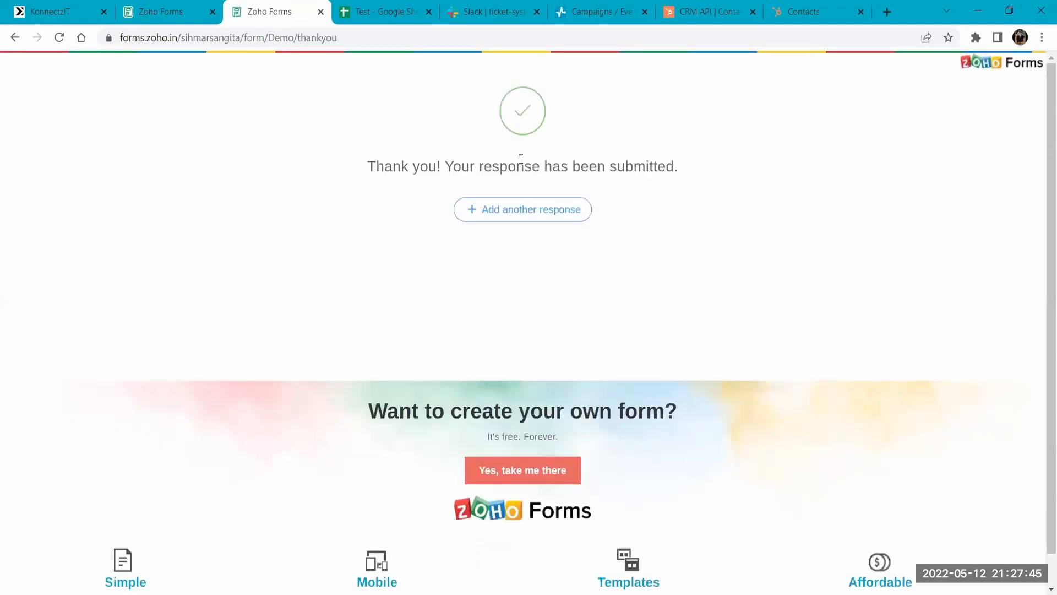
# - Start another response and enter the second respondent's first and last name
pyautogui.click(530, 215)
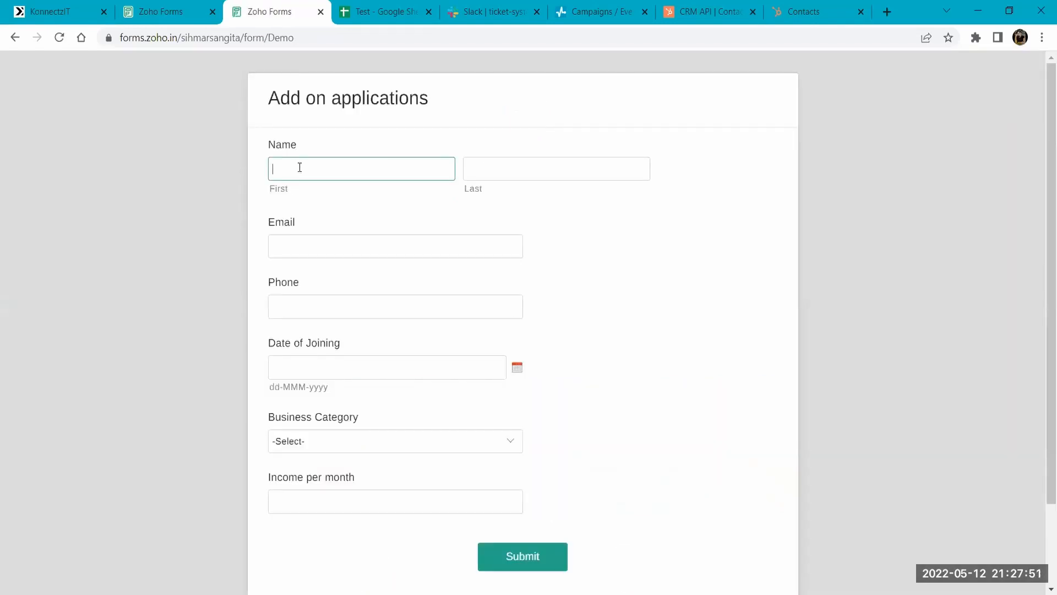
pyautogui.press('Tab')
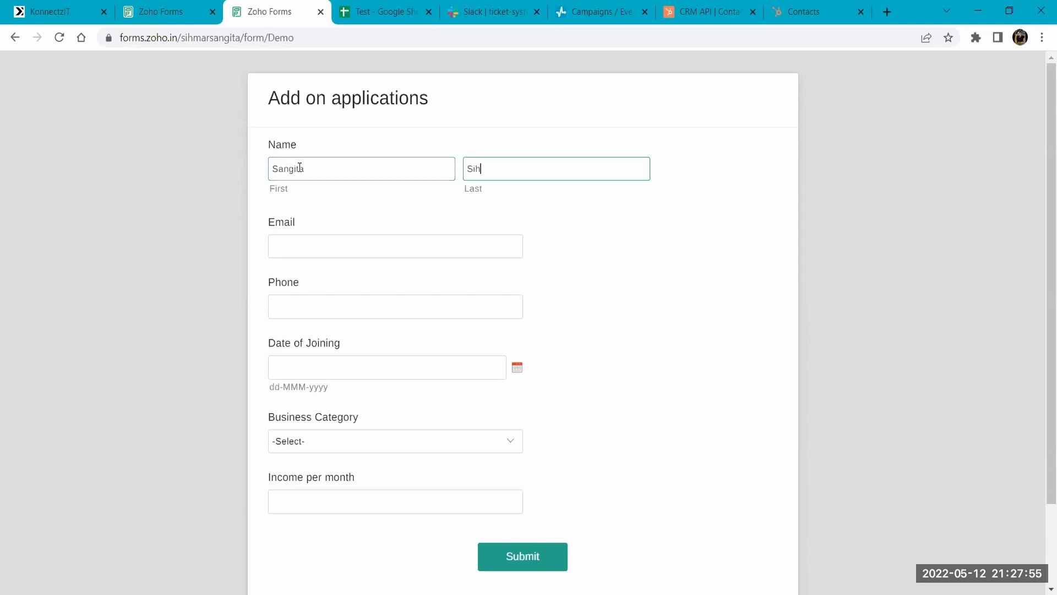
pyautogui.press('Tab')
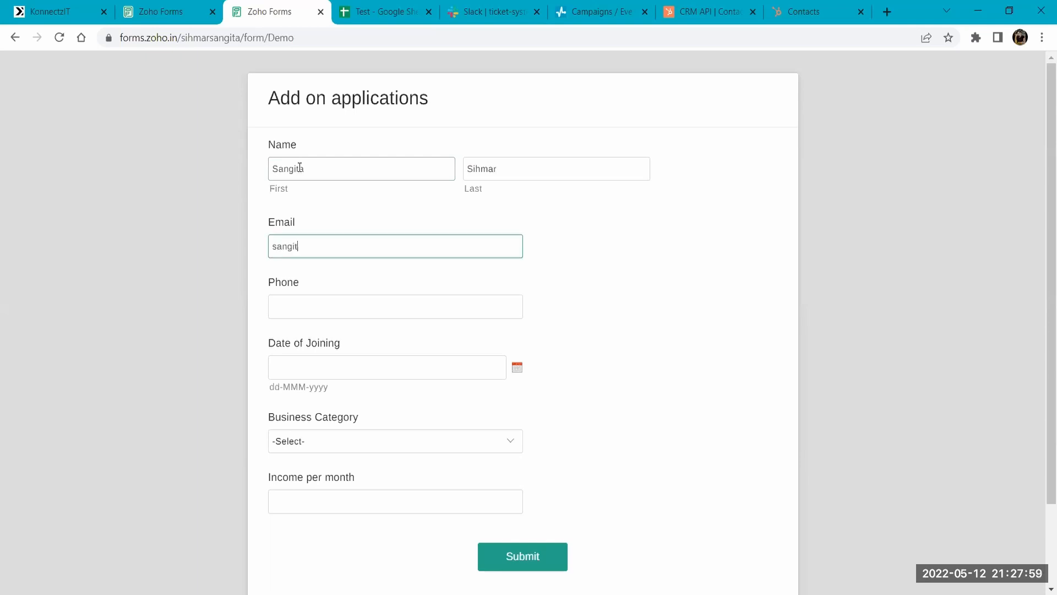
# - Fill in the second respondent's email and phone number, and set the Date of Joining to 15-May-2022
pyautogui.press('Tab')
pyautogui.write('98746321')
pyautogui.press('Tab')
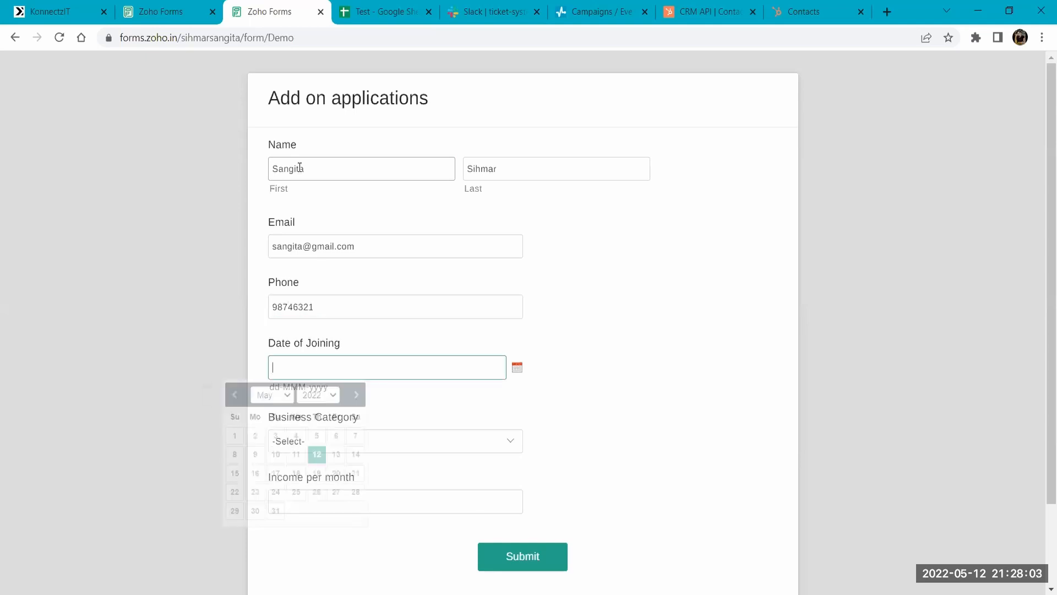
pyautogui.click(289, 472)
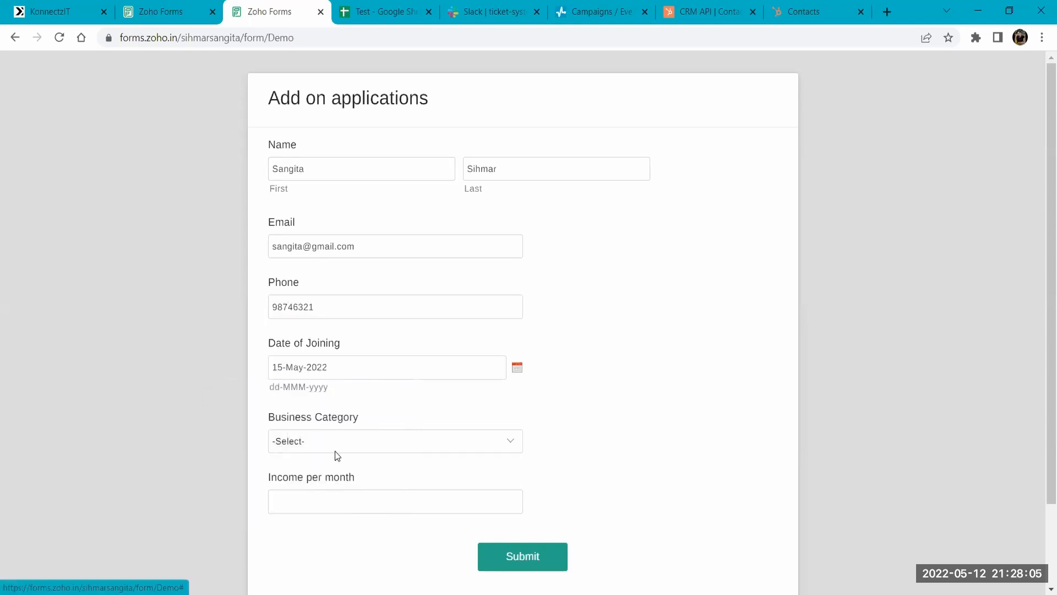
# - Set the Business Category to Vendor, enter 90000 as the Income per month and submit the second response
pyautogui.click(328, 443)
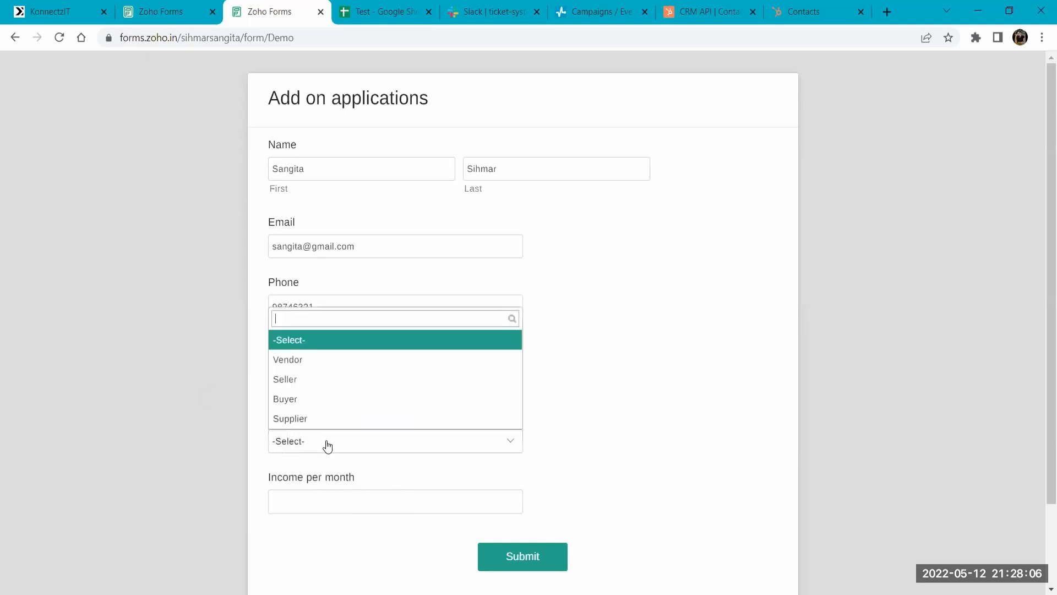
pyautogui.click(302, 358)
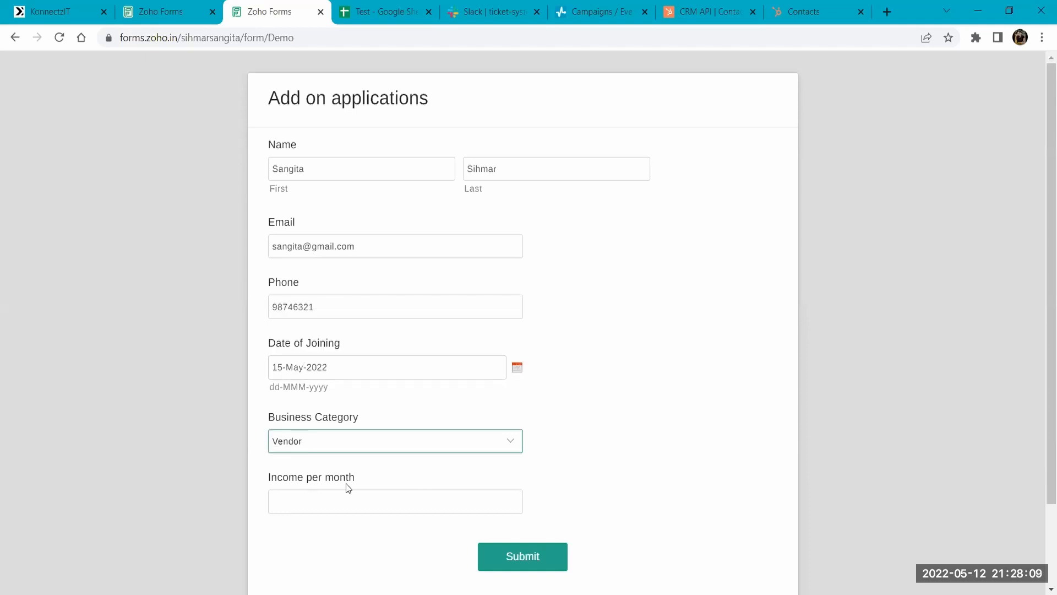
pyautogui.click(342, 500)
pyautogui.write('90000')
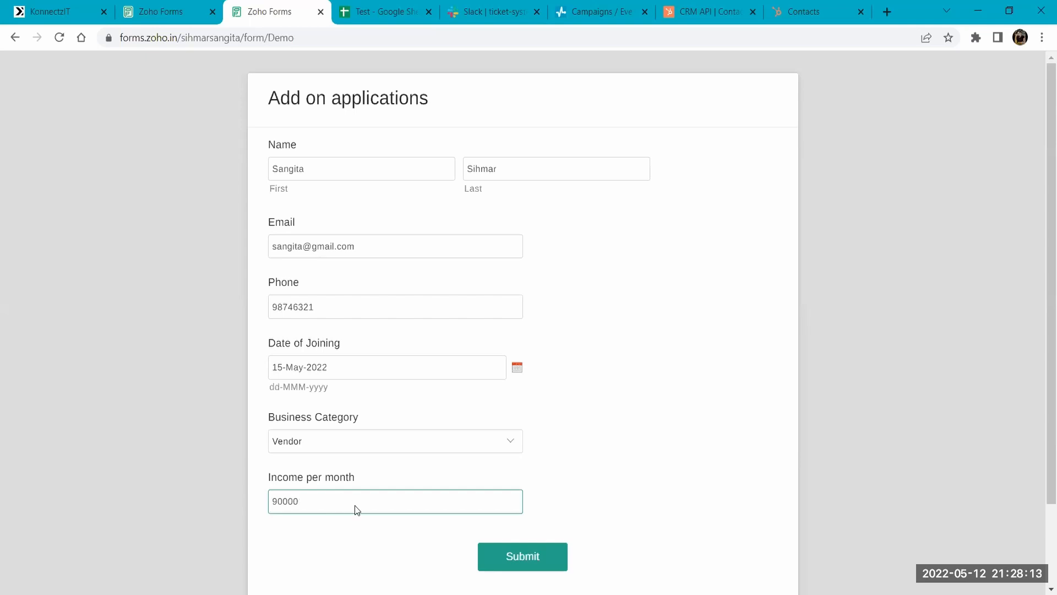
pyautogui.press('Return')
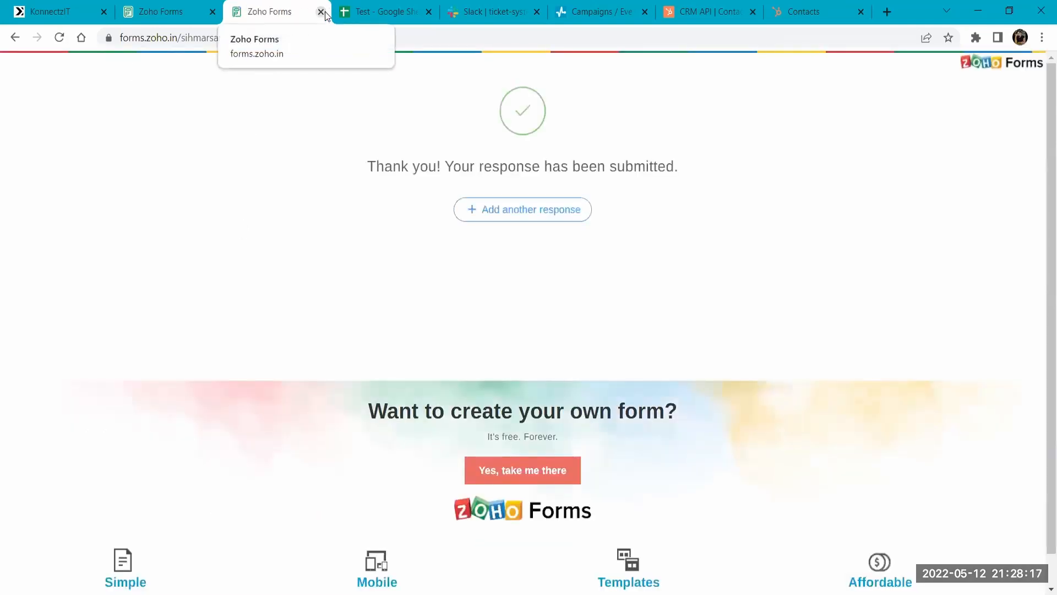
# - Close the form, check the latest rows in the Test spreadsheet's CG and CA sheet, and return to the Add on Apps workflow in KonnectzIT
pyautogui.hotkey('ctrl', 'w')
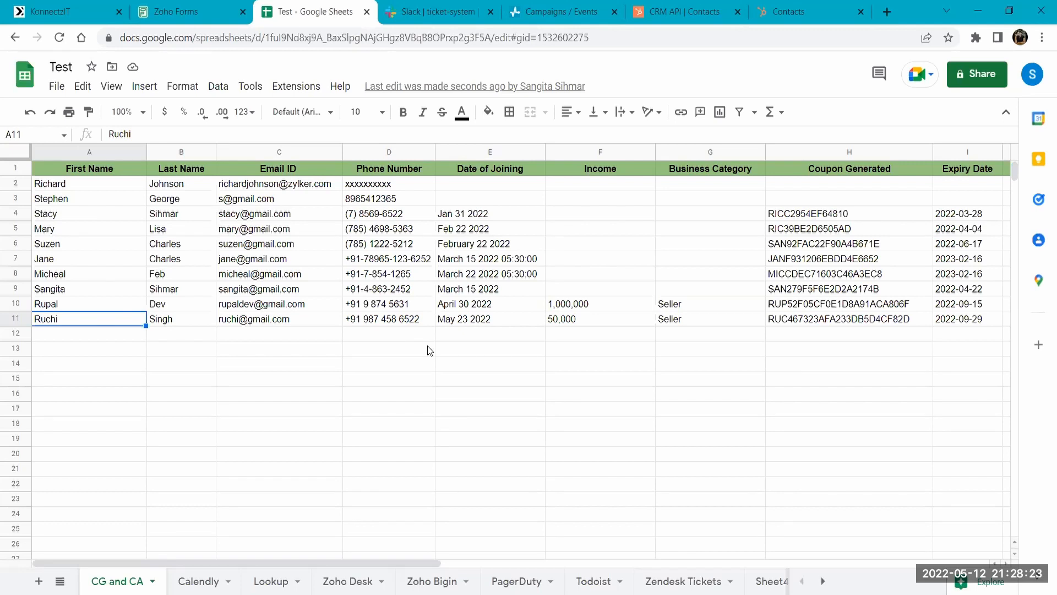
pyautogui.click(91, 7)
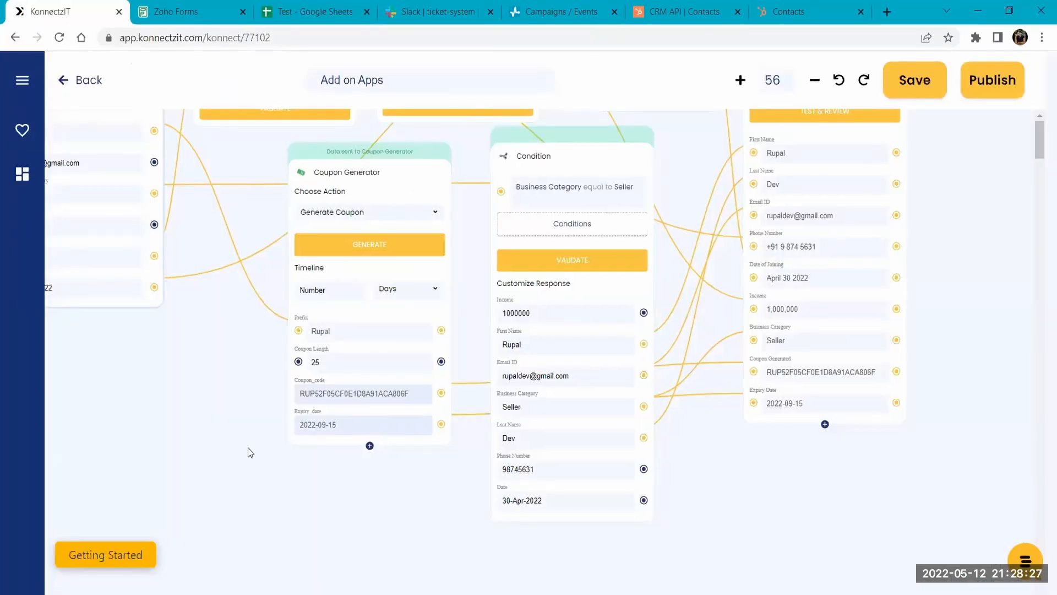
pyautogui.scroll(6, 248, 447)
pyautogui.moveTo(202, 268); pyautogui.dragTo(246, 211)
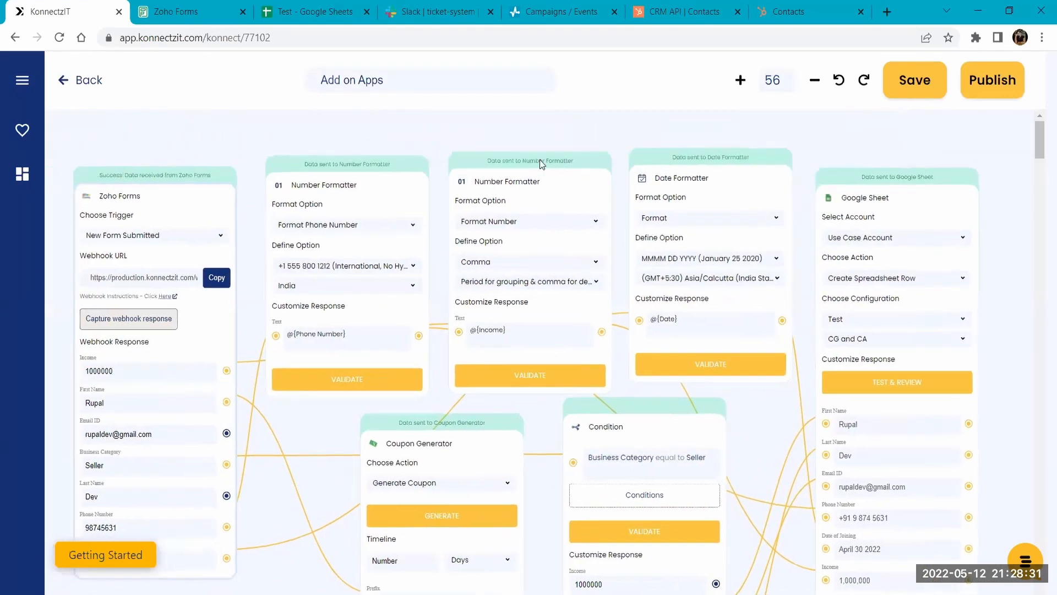
pyautogui.moveTo(540, 160); pyautogui.dragTo(586, 170)
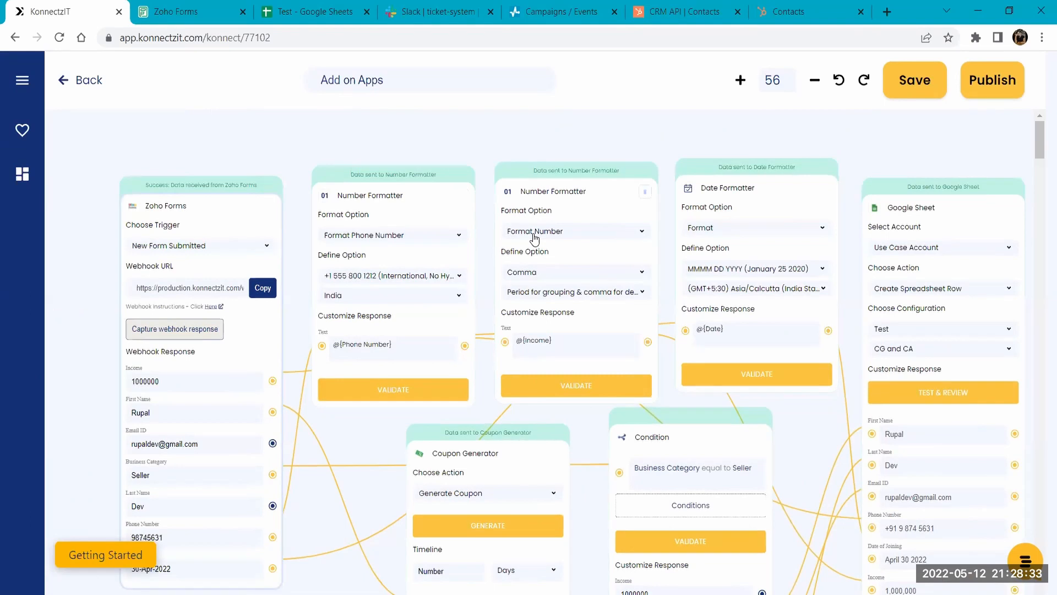
# - Review the phone Number Formatter's format options and phone number formats, and examine the income and date formatters
pyautogui.click(379, 237)
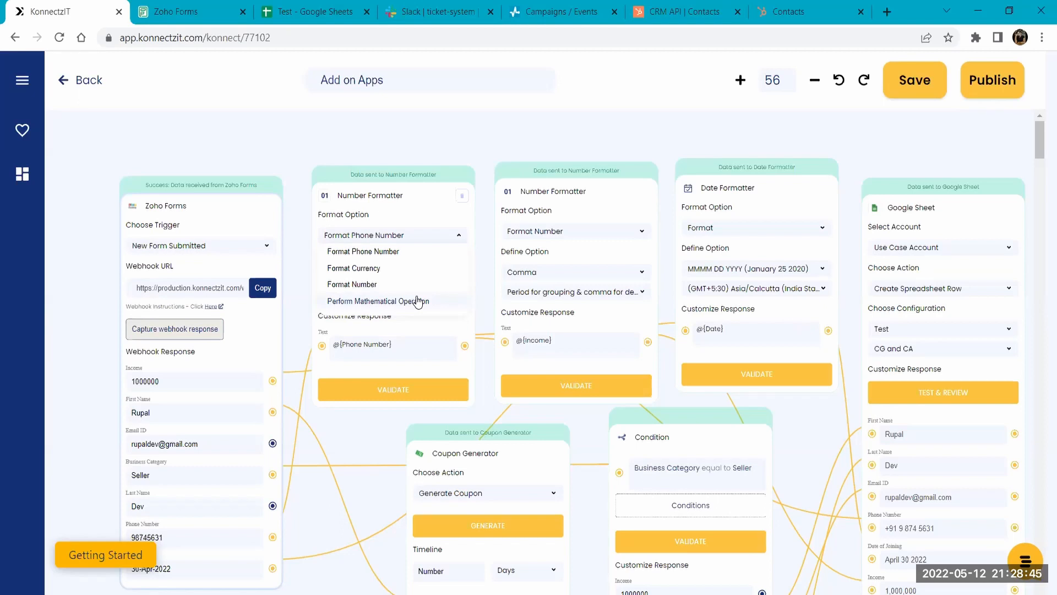
pyautogui.click(381, 235)
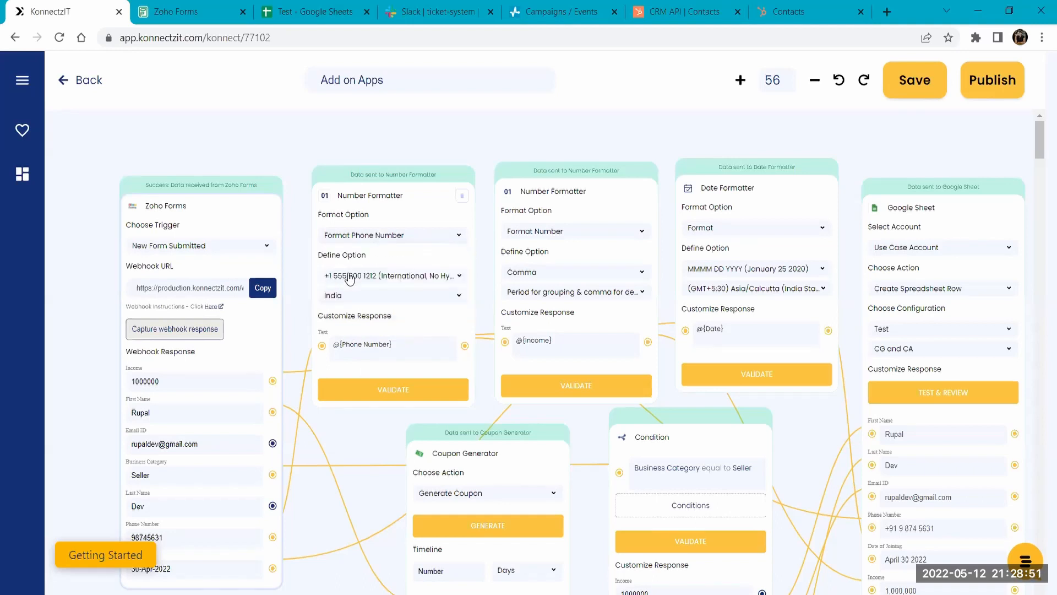
pyautogui.click(411, 280)
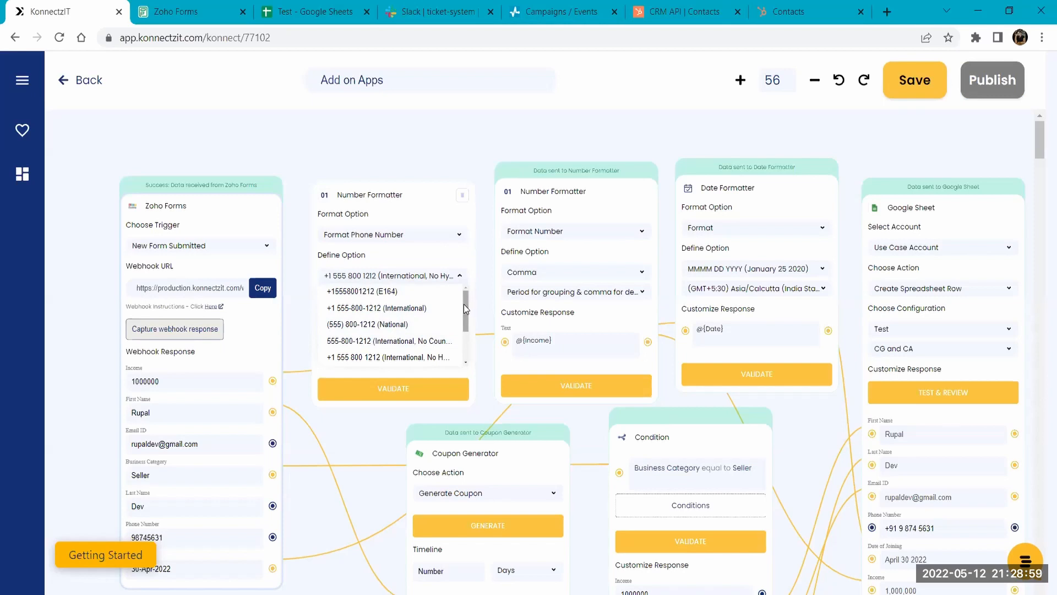
pyautogui.moveTo(463, 304); pyautogui.dragTo(463, 335)
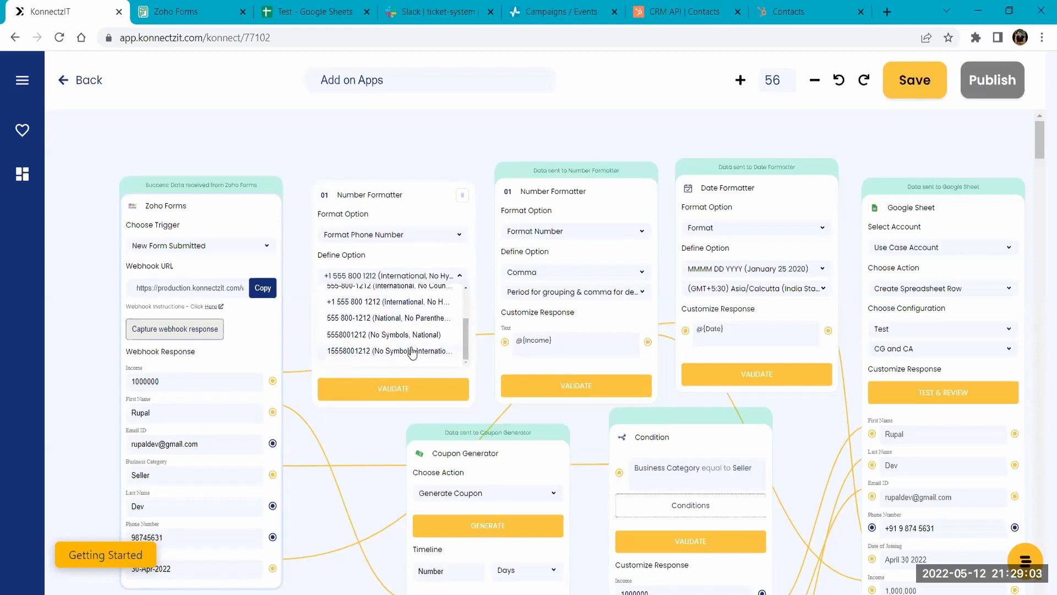
pyautogui.click(373, 279)
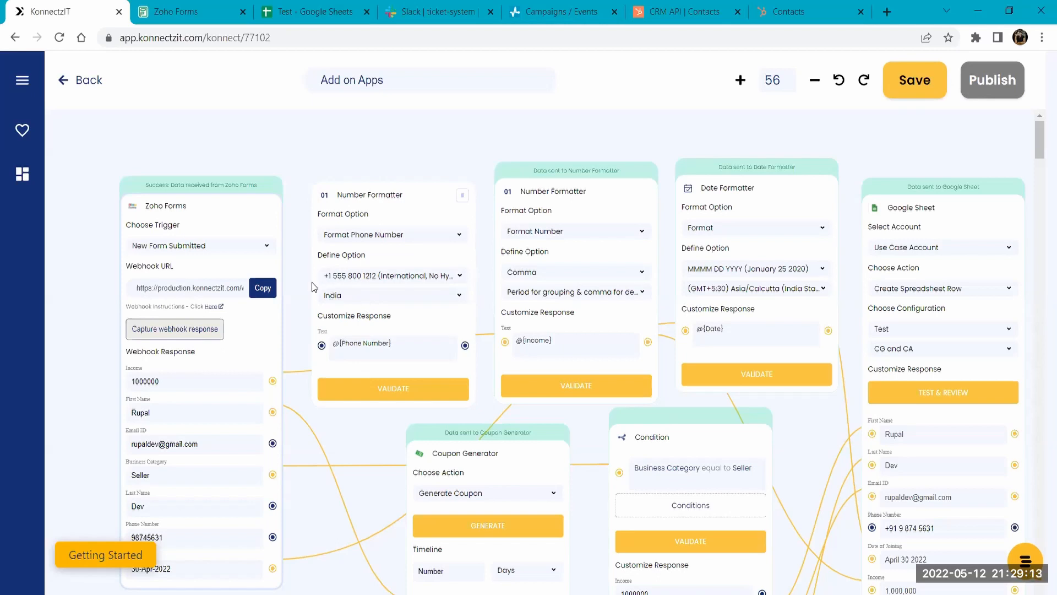
pyautogui.scroll(3, 312, 282)
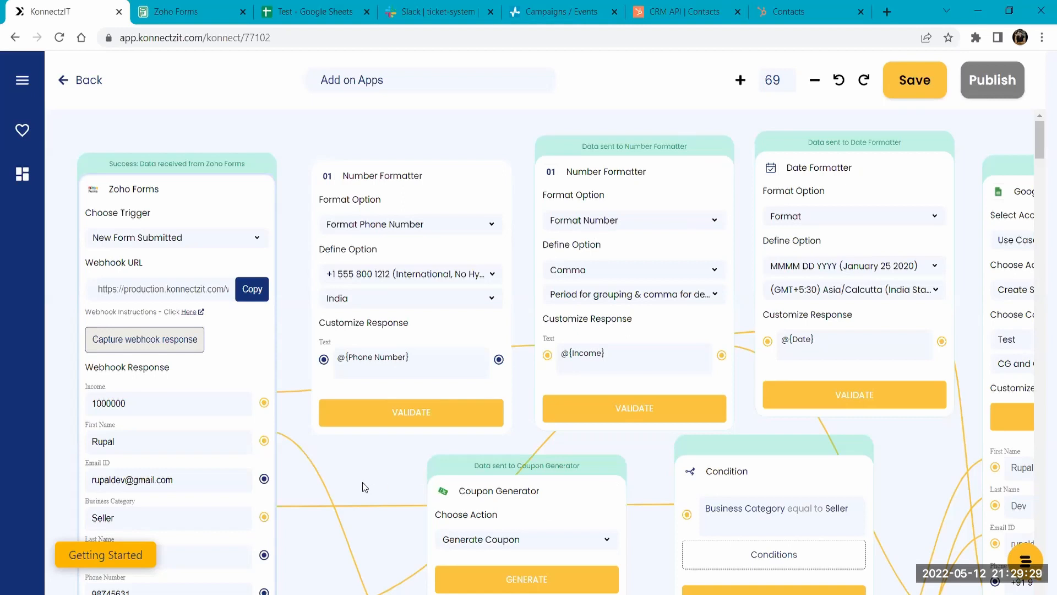
pyautogui.moveTo(362, 481); pyautogui.dragTo(354, 345)
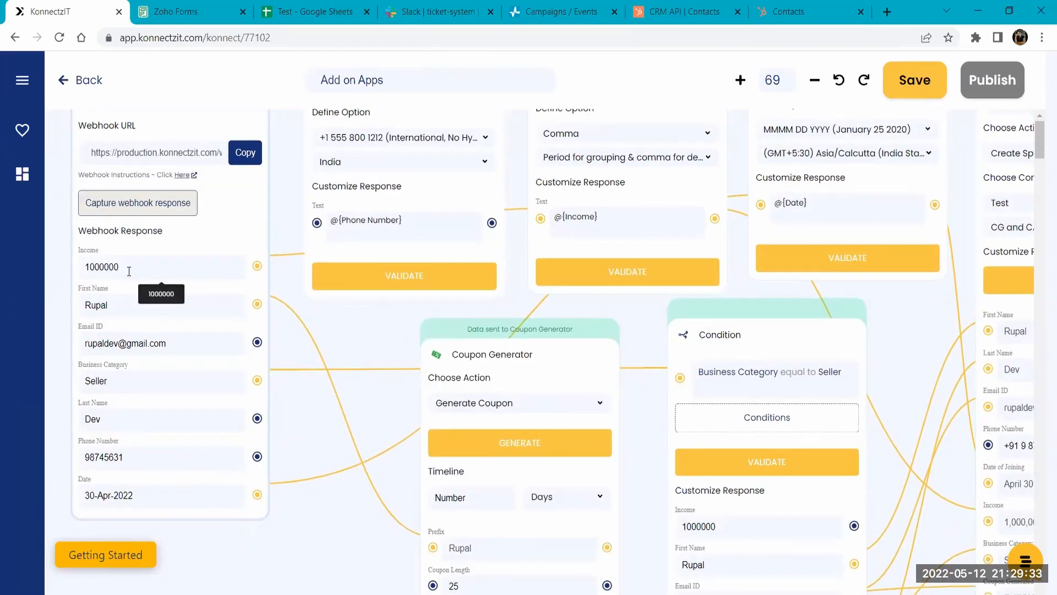
pyautogui.moveTo(387, 329); pyautogui.dragTo(425, 414)
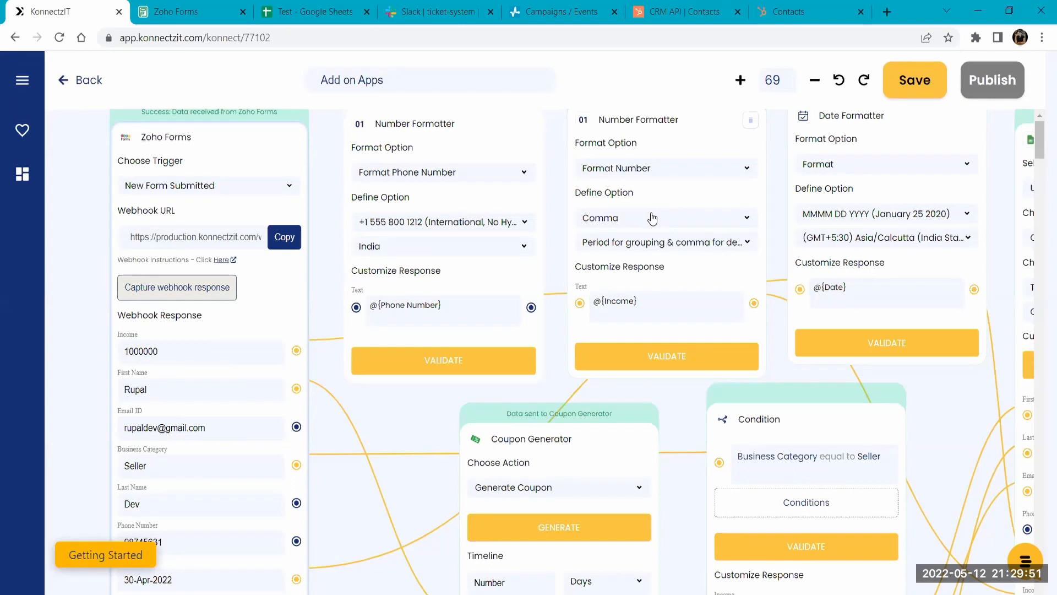
pyautogui.moveTo(767, 143); pyautogui.dragTo(653, 221)
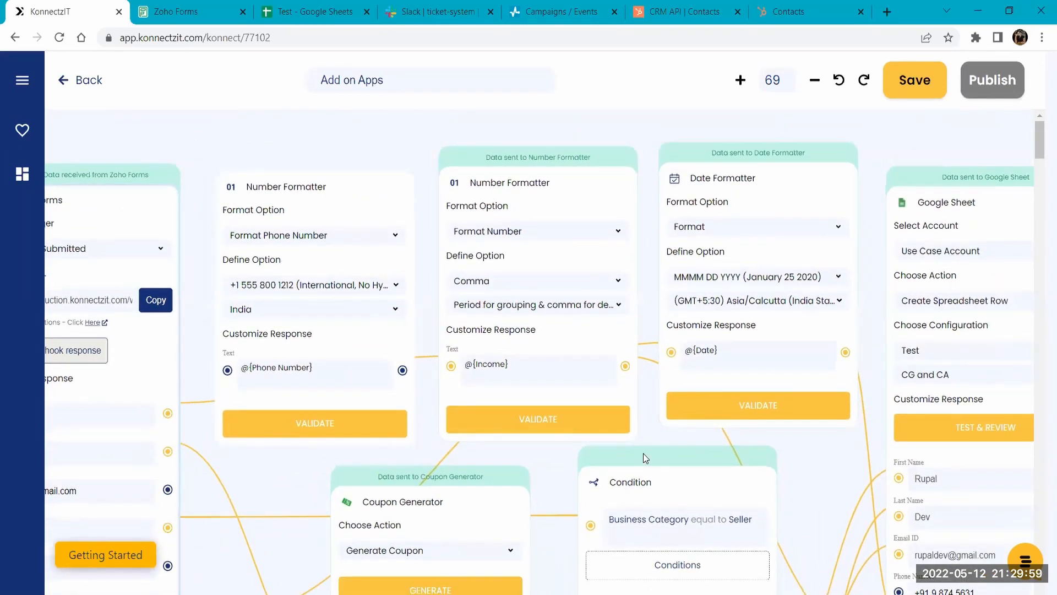
# - Examine the date formats available in the Date Formatter and keep MMMM DD YYYY
pyautogui.moveTo(642, 435); pyautogui.dragTo(670, 419)
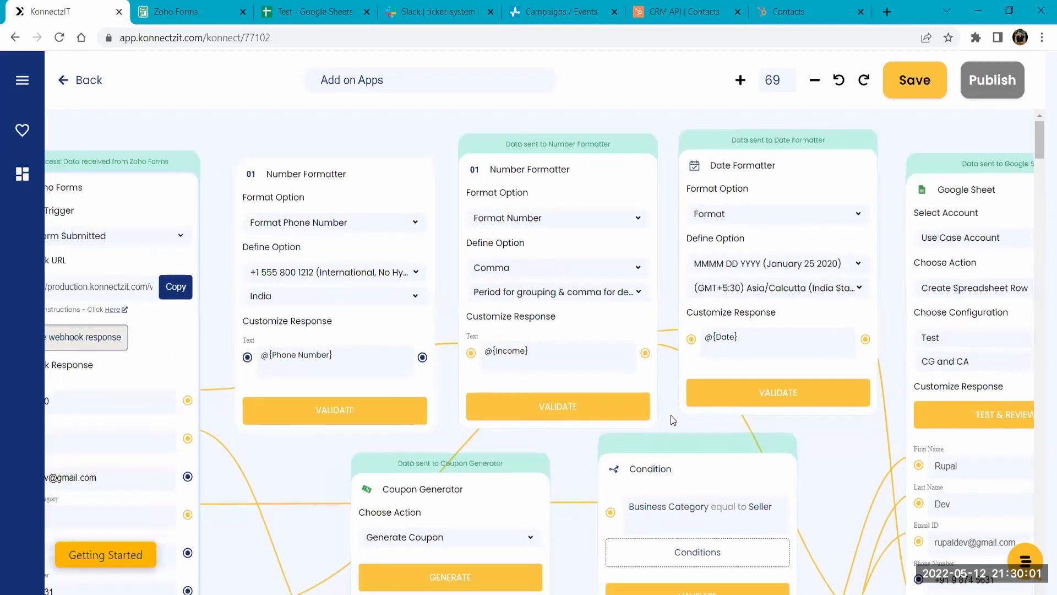
pyautogui.scroll(-5, 671, 420)
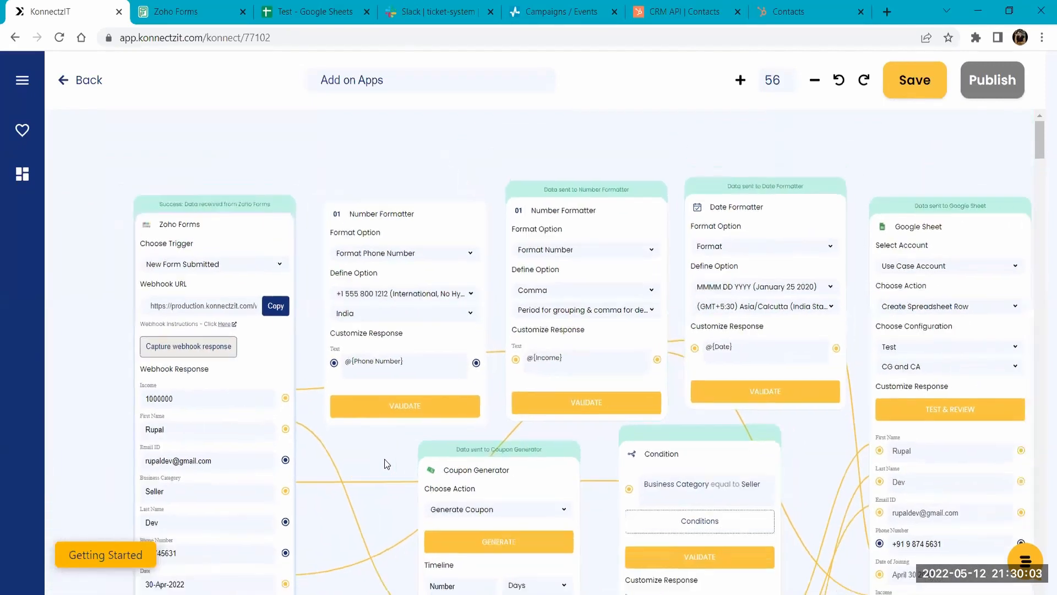
pyautogui.moveTo(380, 434); pyautogui.dragTo(372, 390)
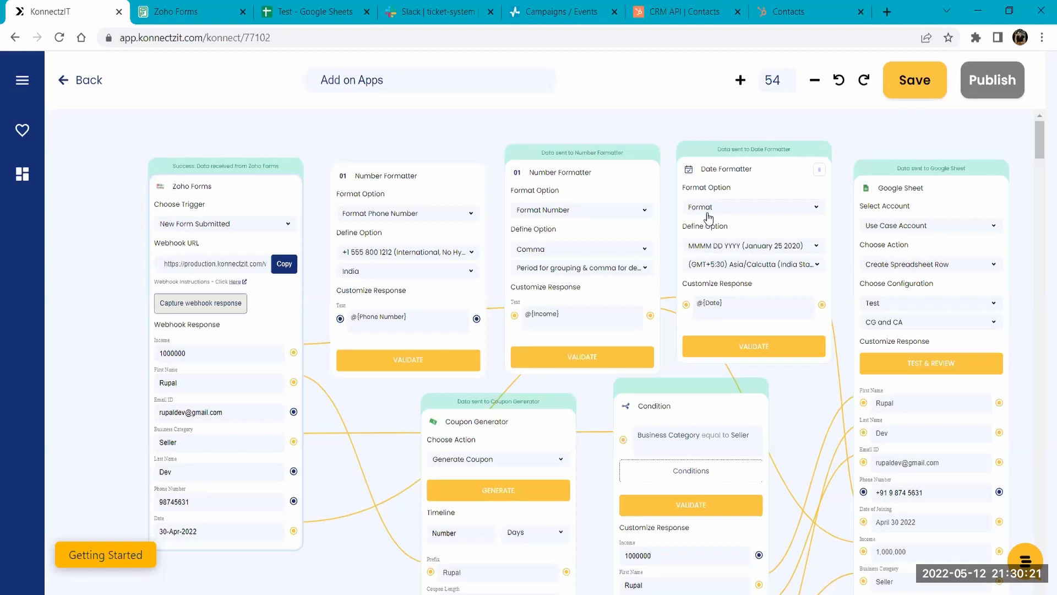
pyautogui.click(717, 249)
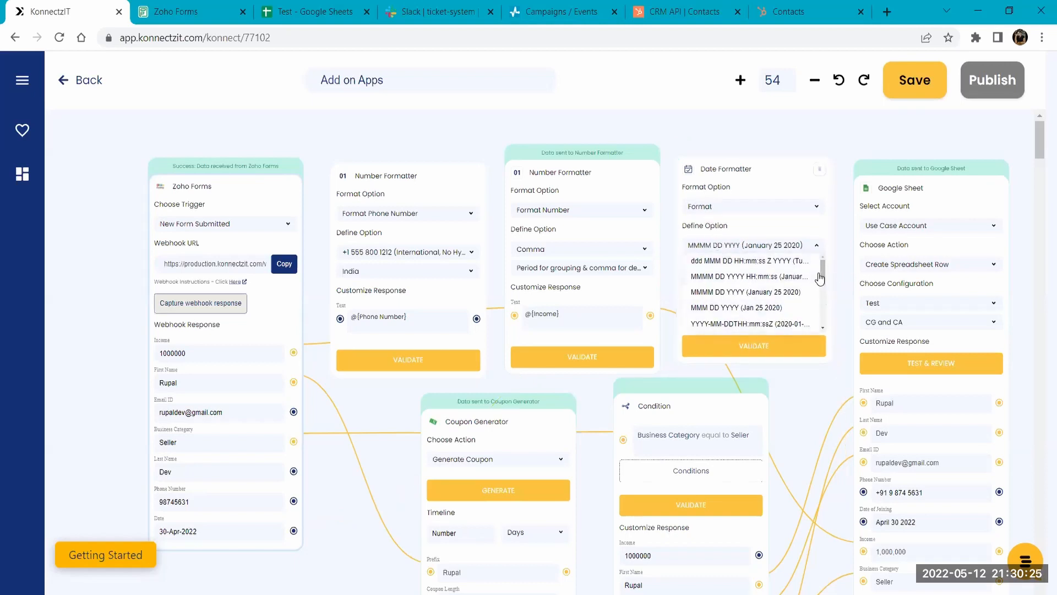
pyautogui.moveTo(823, 269)
pyautogui.mouseDown()
pyautogui.moveTo(825, 315)
pyautogui.moveTo(825, 266)
pyautogui.mouseUp()
pyautogui.click(742, 249)
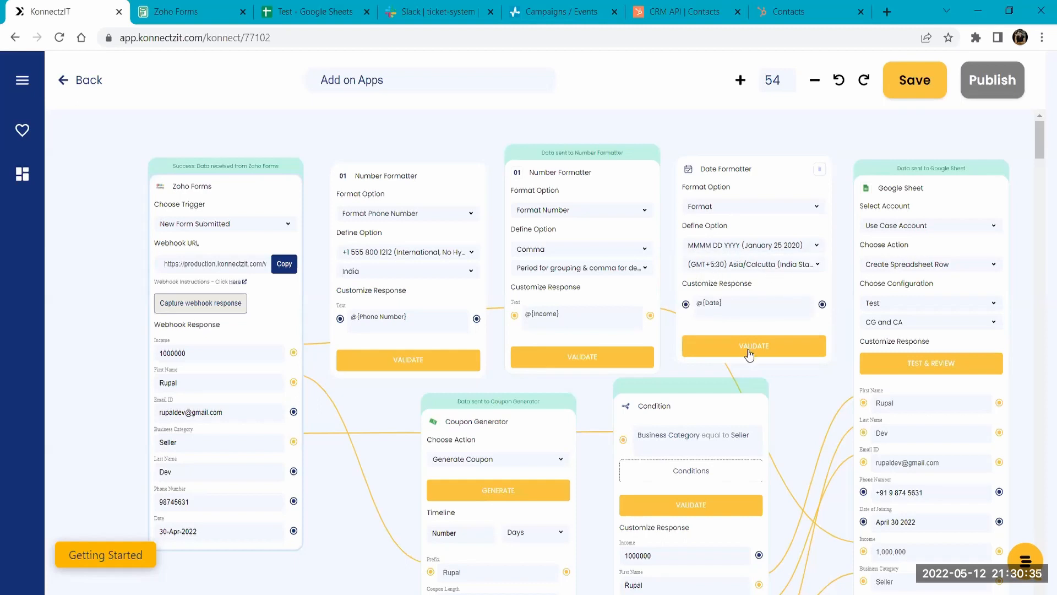
# - Change the Date Formatter's format option to Add OR Subtract Time and enter -2days as the time expression
pyautogui.click(726, 207)
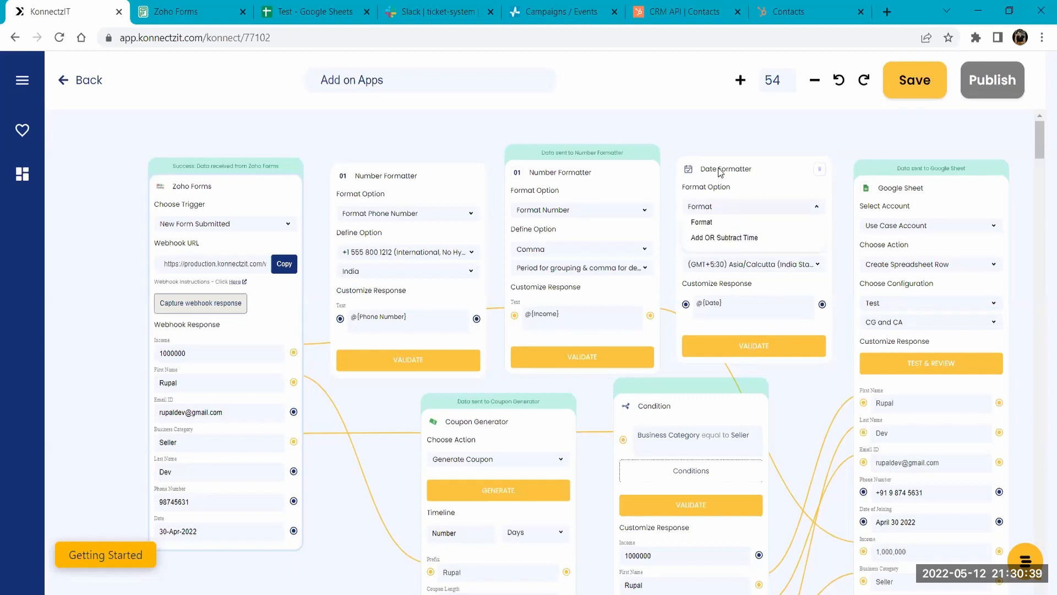
pyautogui.click(717, 238)
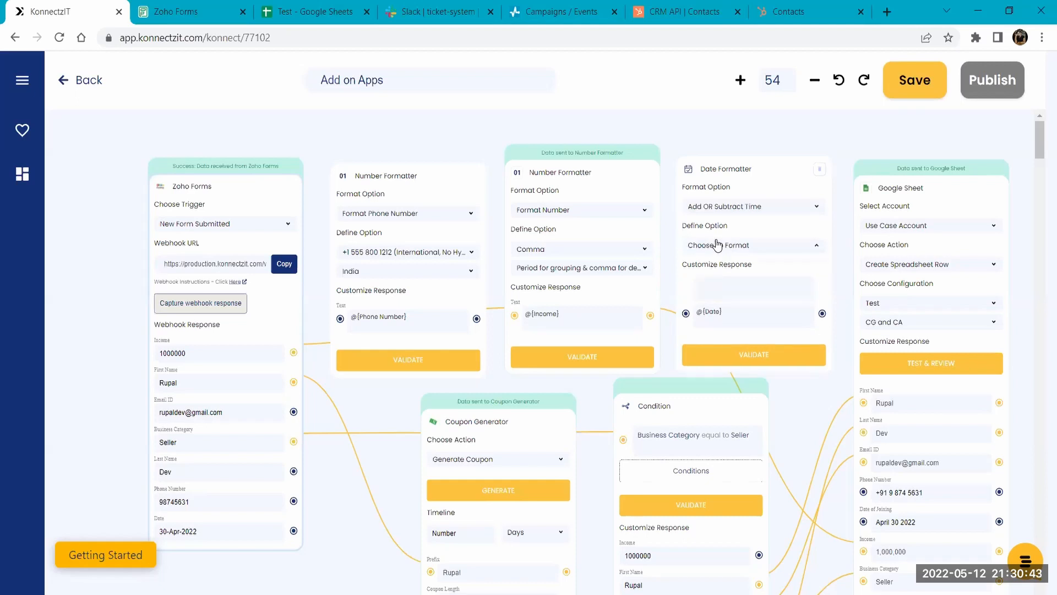
pyautogui.click(718, 244)
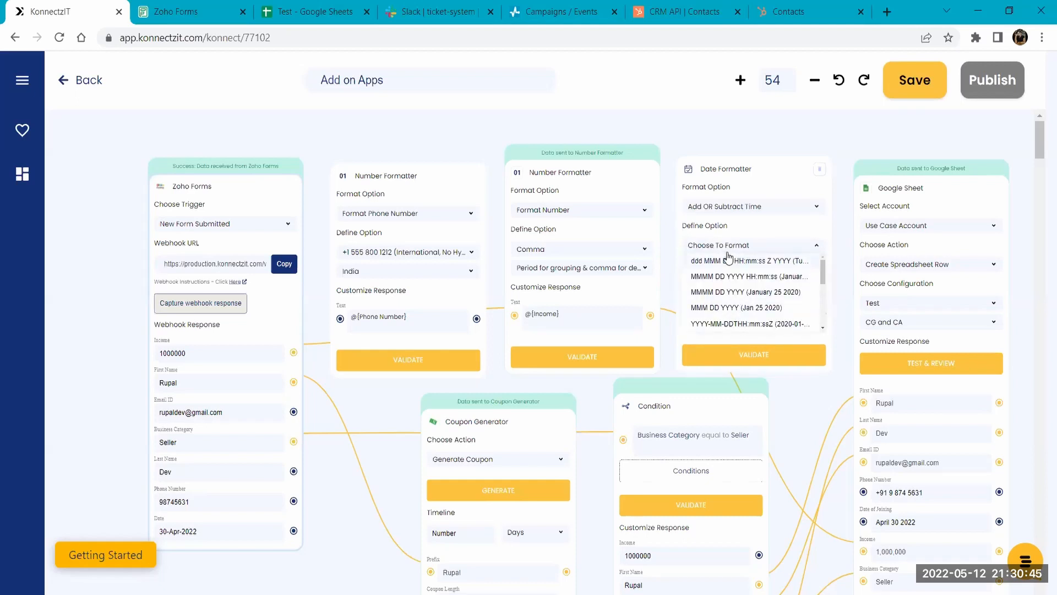
pyautogui.click(723, 245)
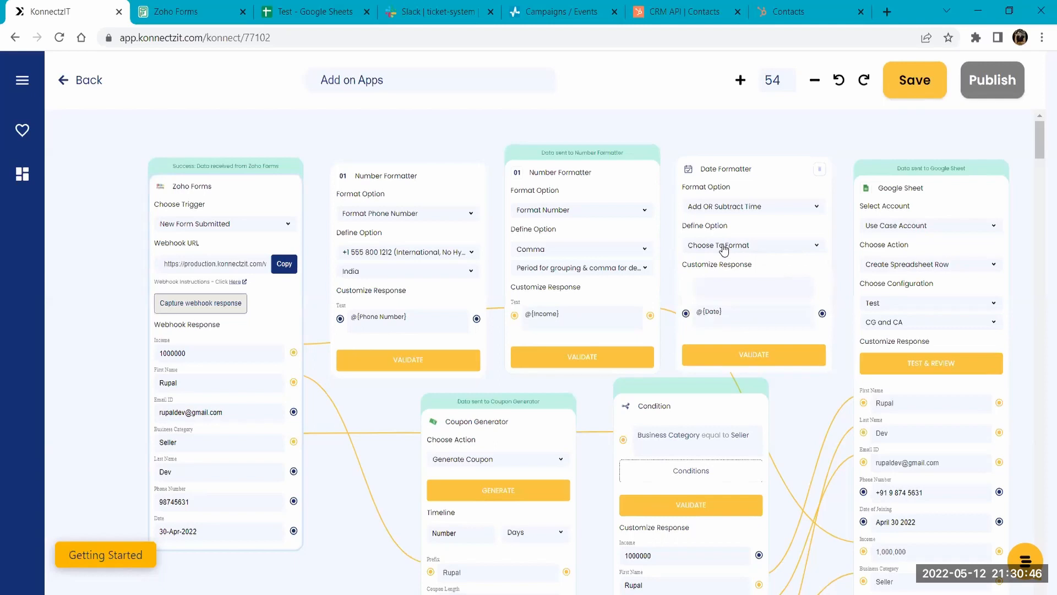
pyautogui.click(705, 284)
pyautogui.moveTo(743, 279)
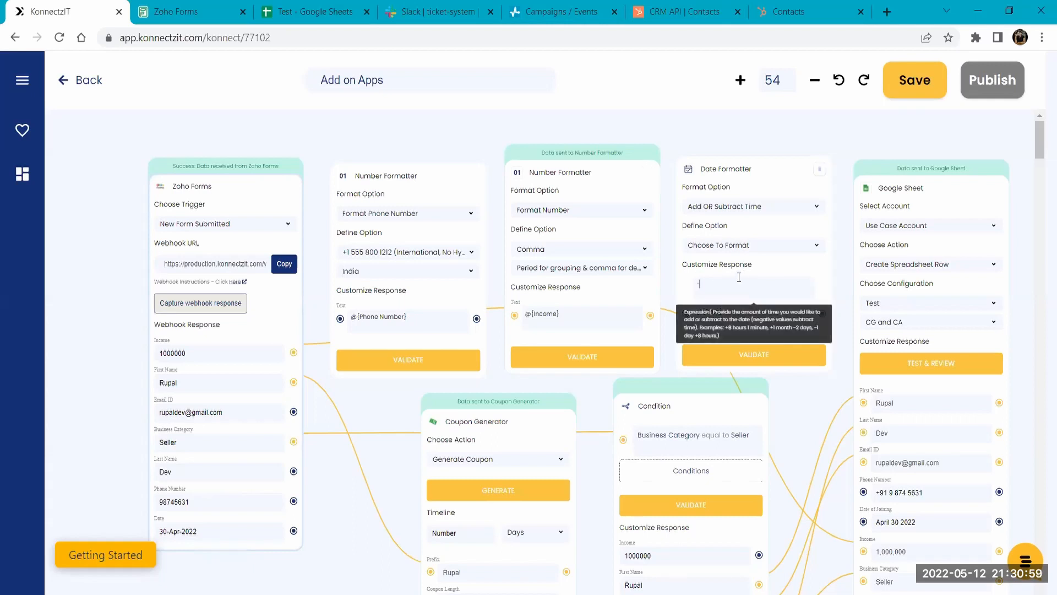
pyautogui.write('2days')
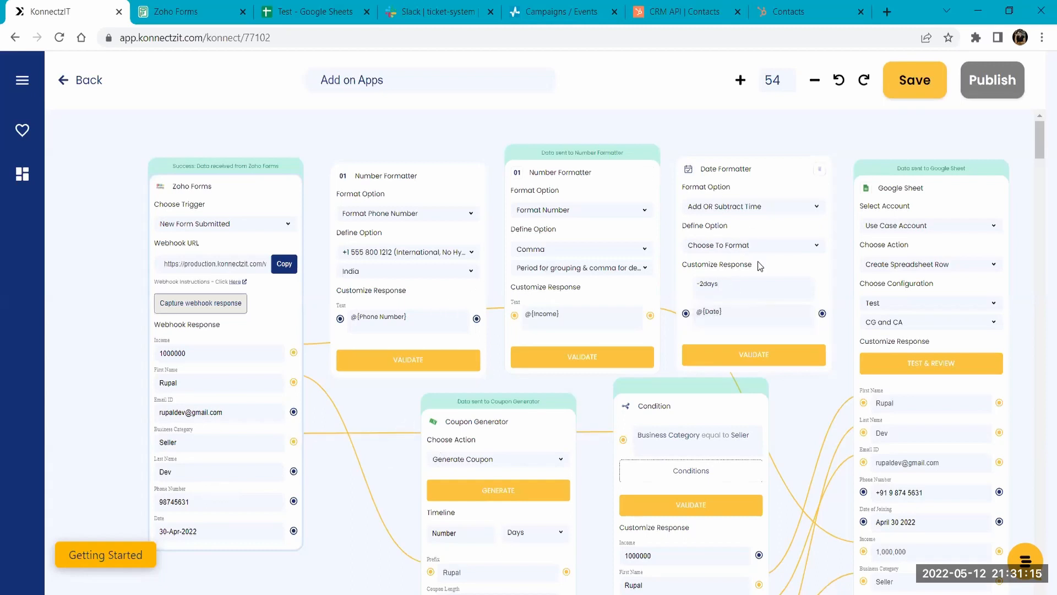
# - Review the Coupon Generator's available actions and the time units for its timeline
pyautogui.moveTo(363, 551); pyautogui.dragTo(355, 326)
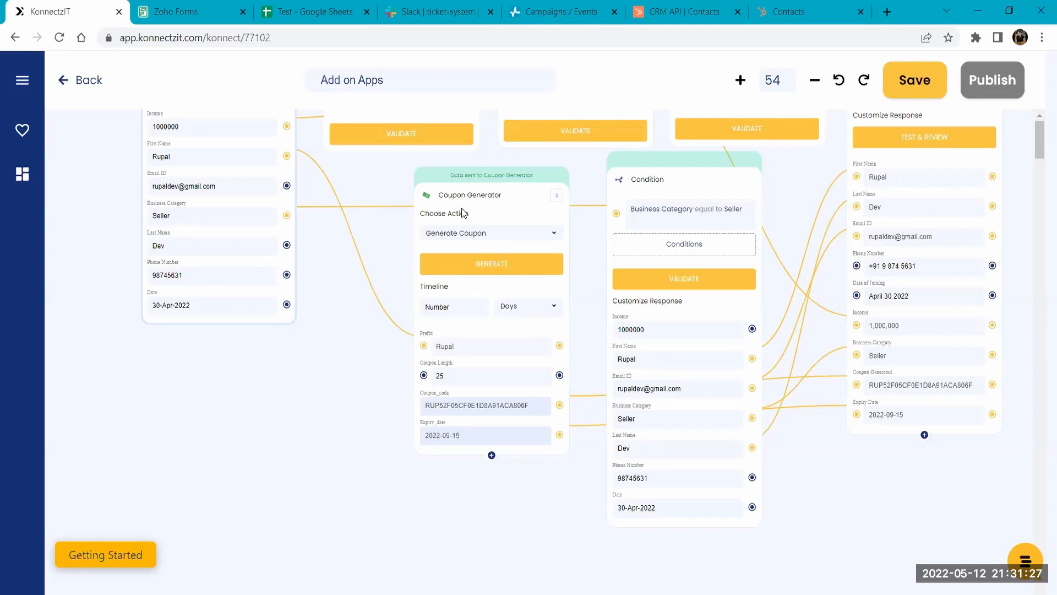
pyautogui.click(469, 242)
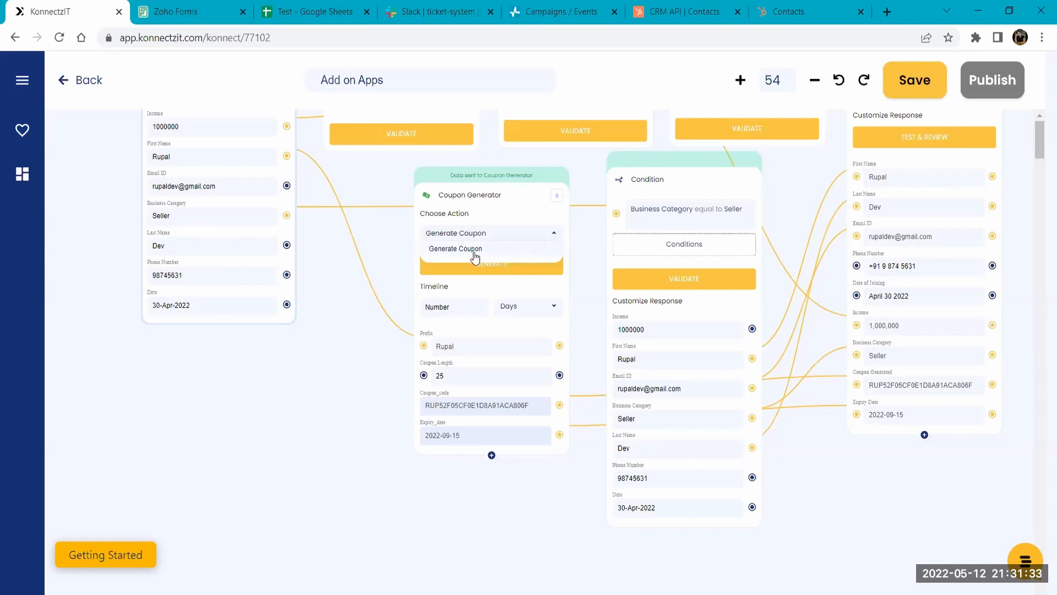
pyautogui.click(466, 234)
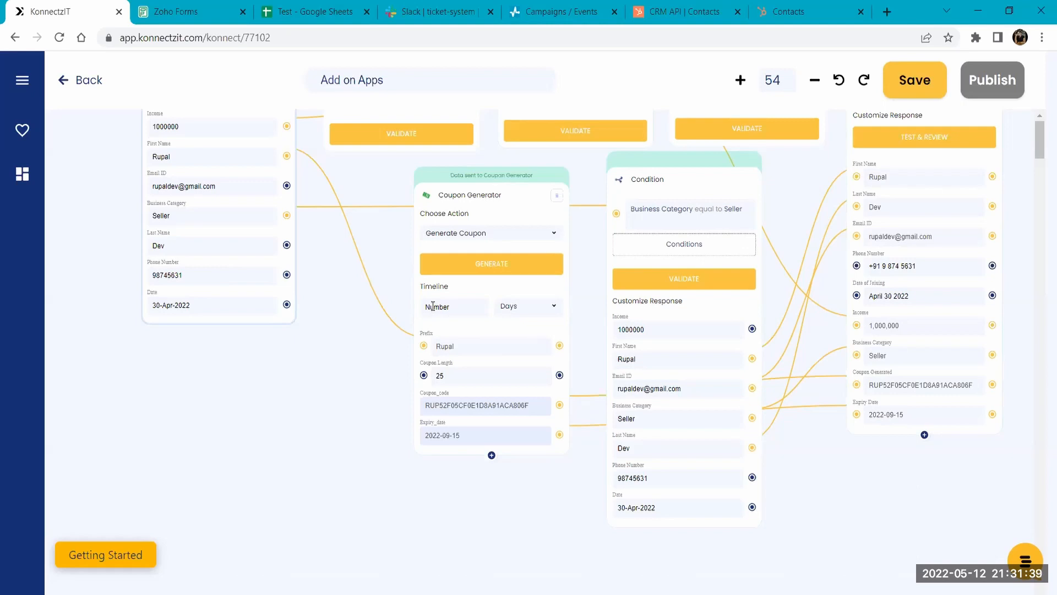
pyautogui.click(510, 304)
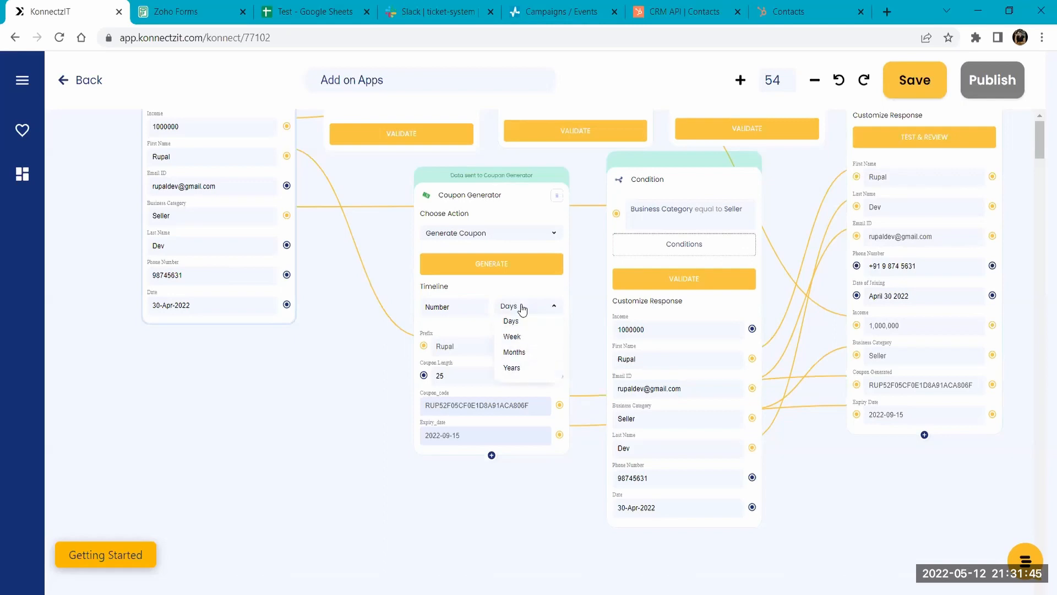
pyautogui.click(414, 321)
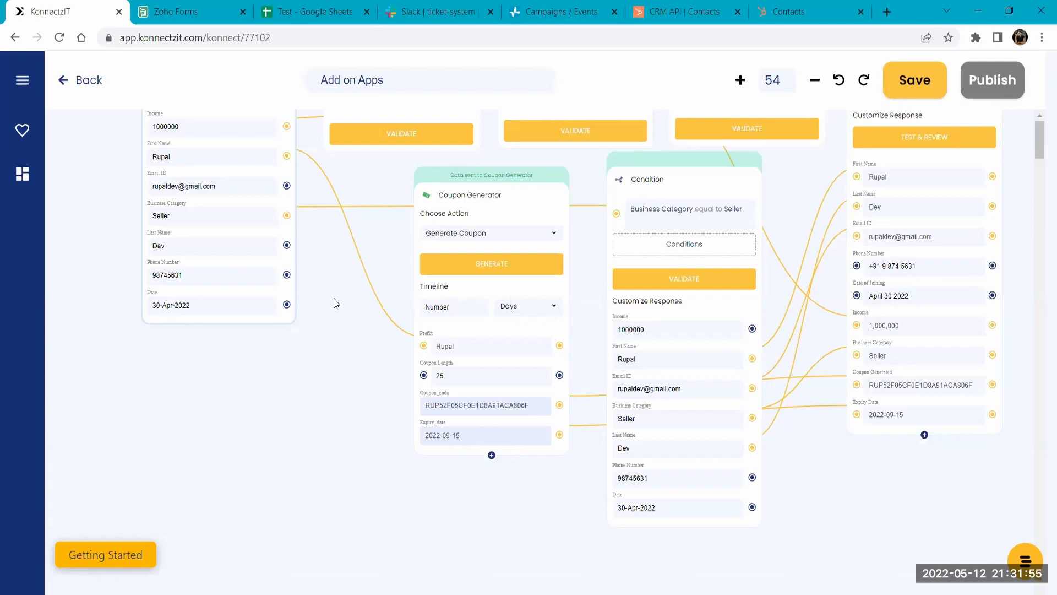
# - Set the coupon length to 20 and select Coupon_code and Expiry_date as the Coupon Generator's output fields
pyautogui.moveTo(336, 303); pyautogui.dragTo(349, 334)
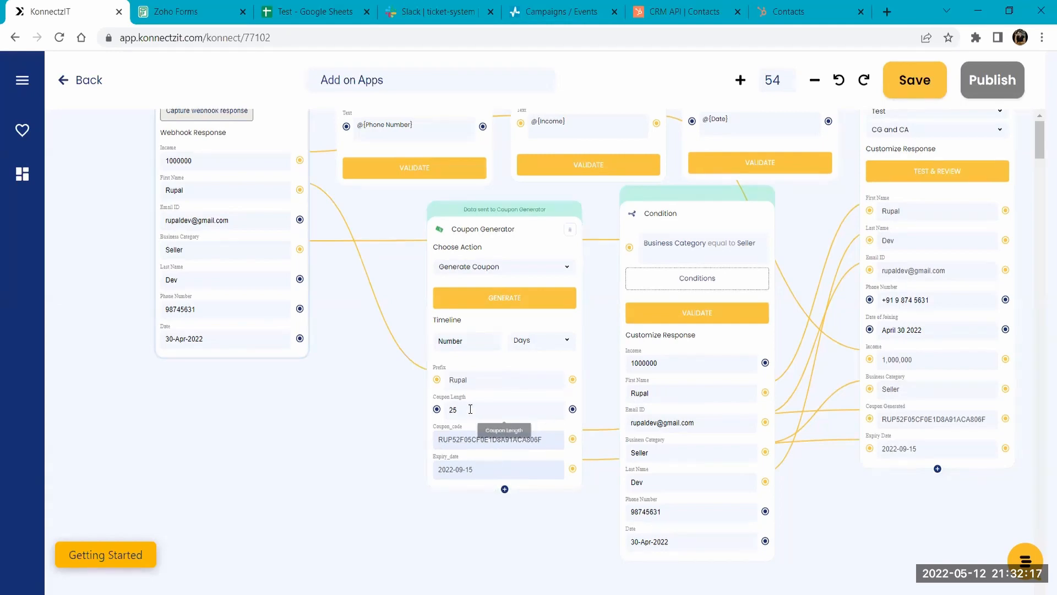
pyautogui.press('BackSpace')
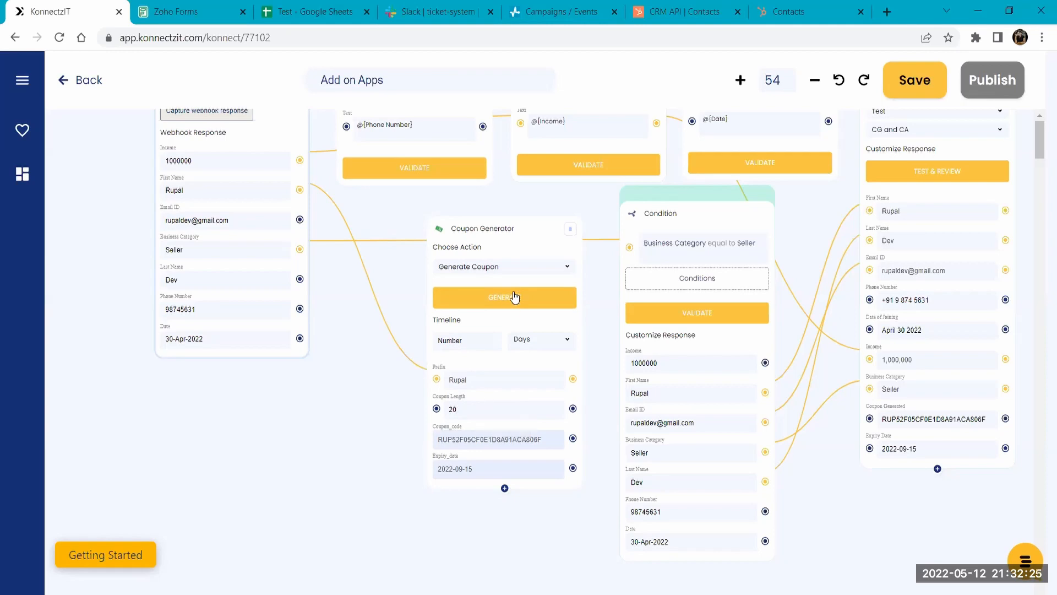
pyautogui.click(505, 488)
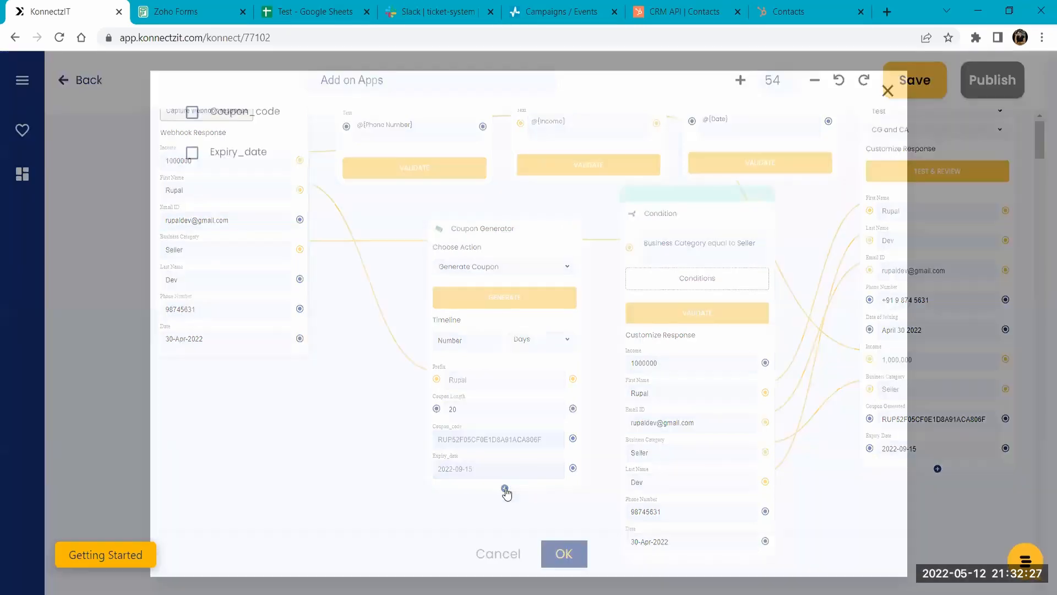
pyautogui.click(193, 113)
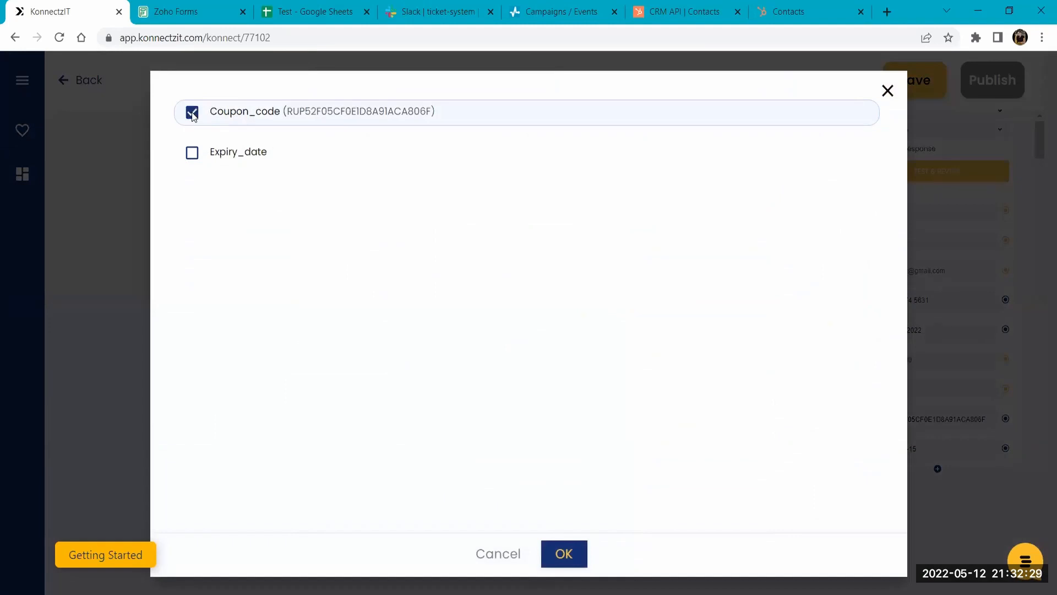
pyautogui.click(185, 153)
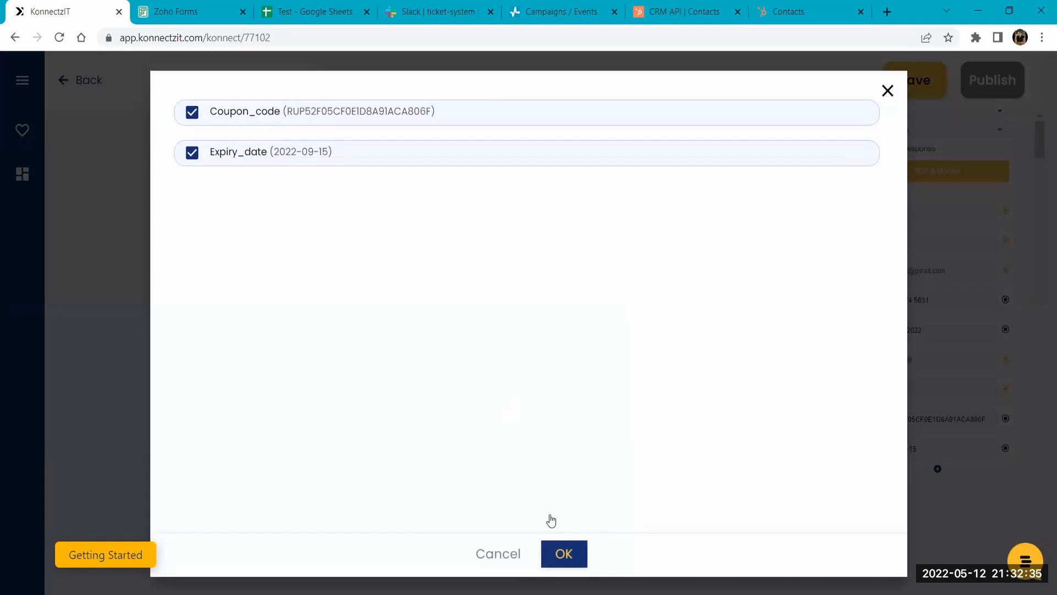
pyautogui.click(564, 553)
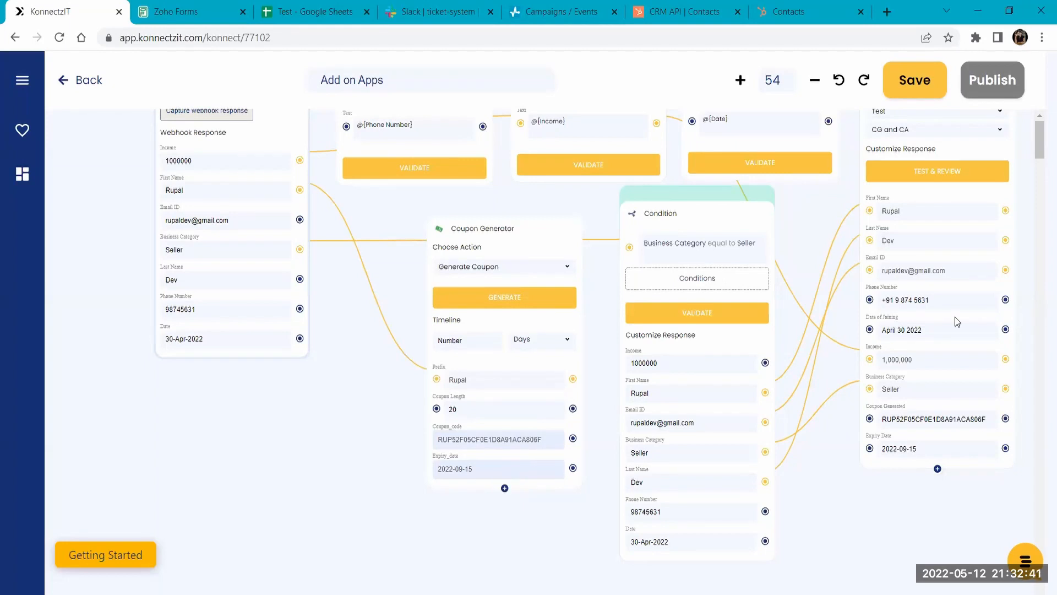
# - Review the field, operator and value choices of the Business Category equal to Seller condition, and accept it as is
pyautogui.moveTo(792, 206); pyautogui.dragTo(735, 162)
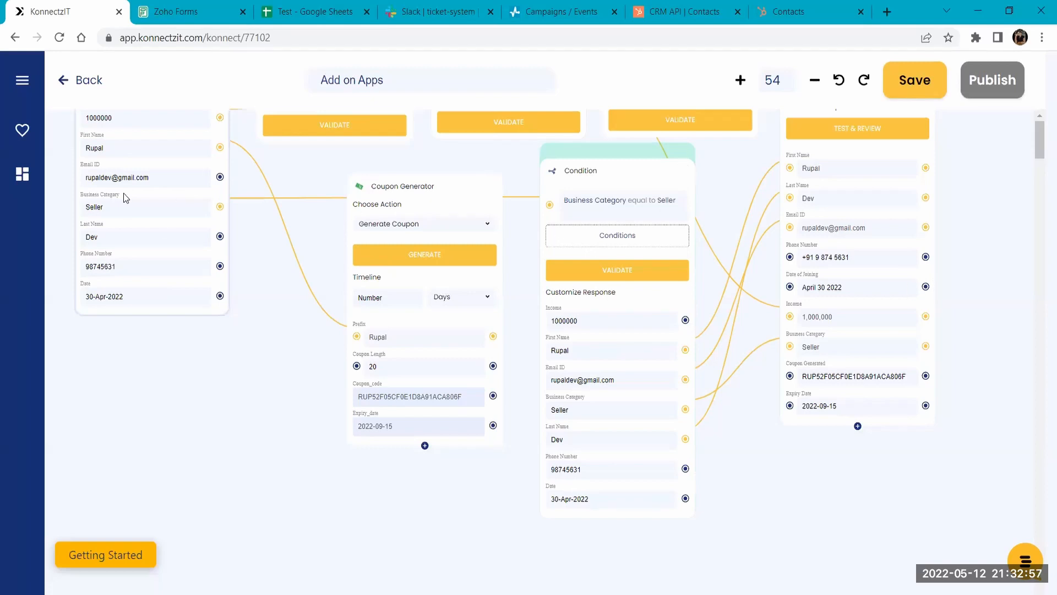
pyautogui.scroll(2, 96, 201)
pyautogui.scroll(1, 96, 201)
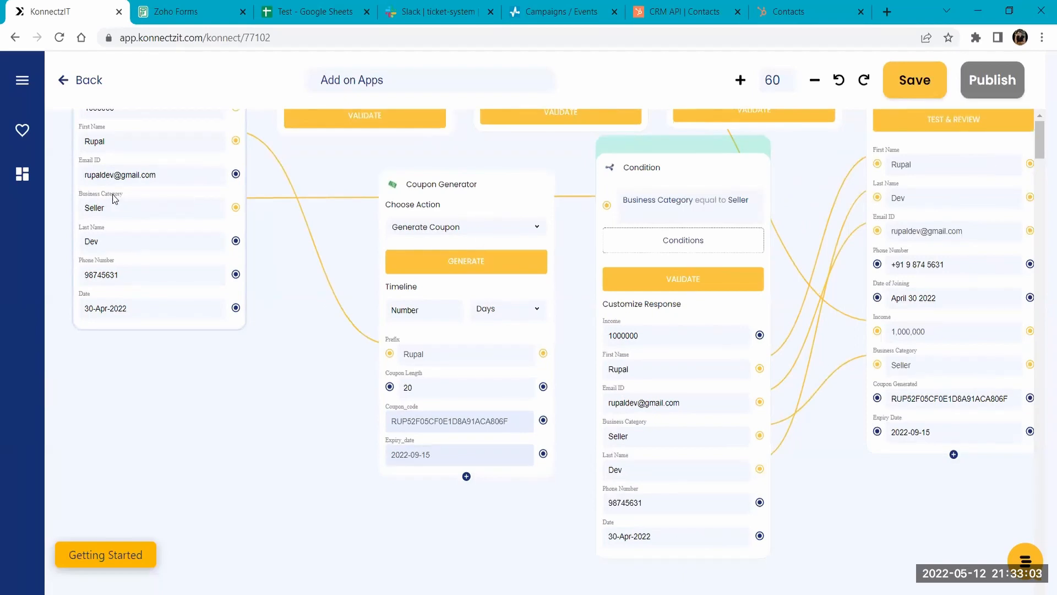
pyautogui.click(700, 240)
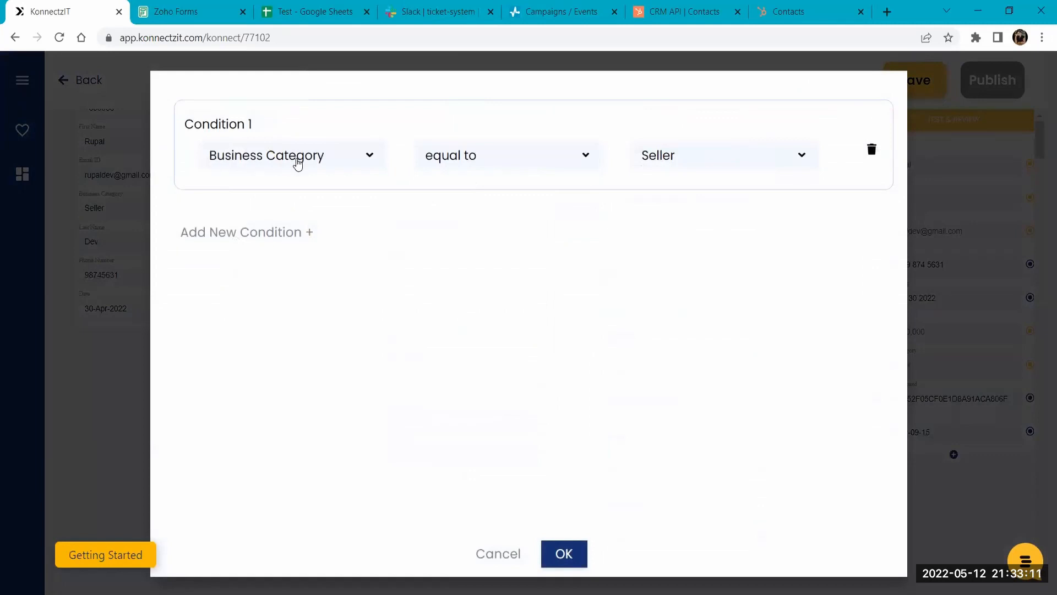
pyautogui.click(298, 160)
pyautogui.click(298, 188)
pyautogui.click(534, 147)
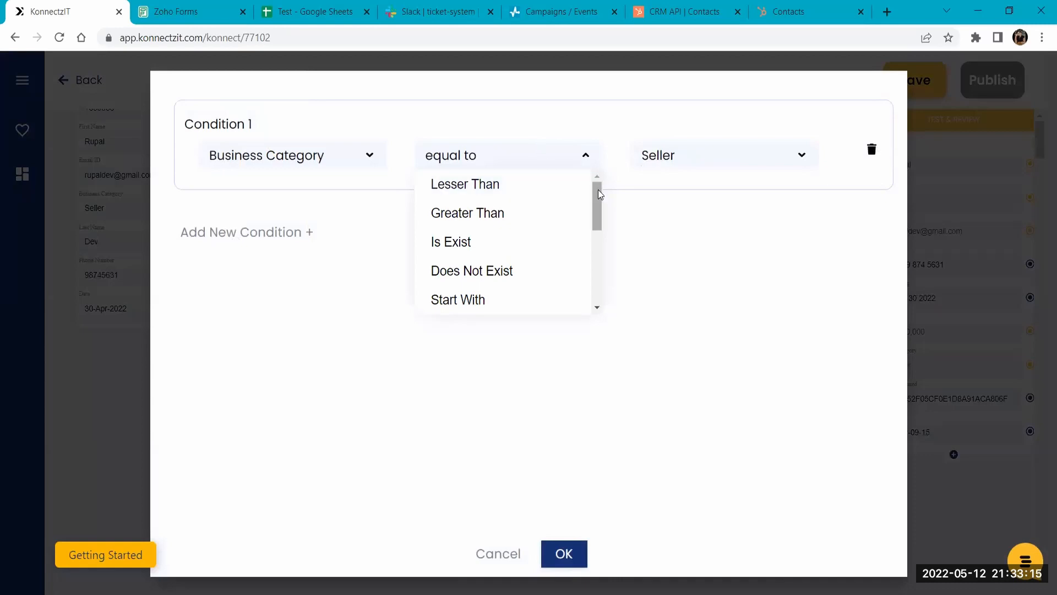
pyautogui.moveTo(601, 196); pyautogui.dragTo(599, 246)
pyautogui.click(487, 243)
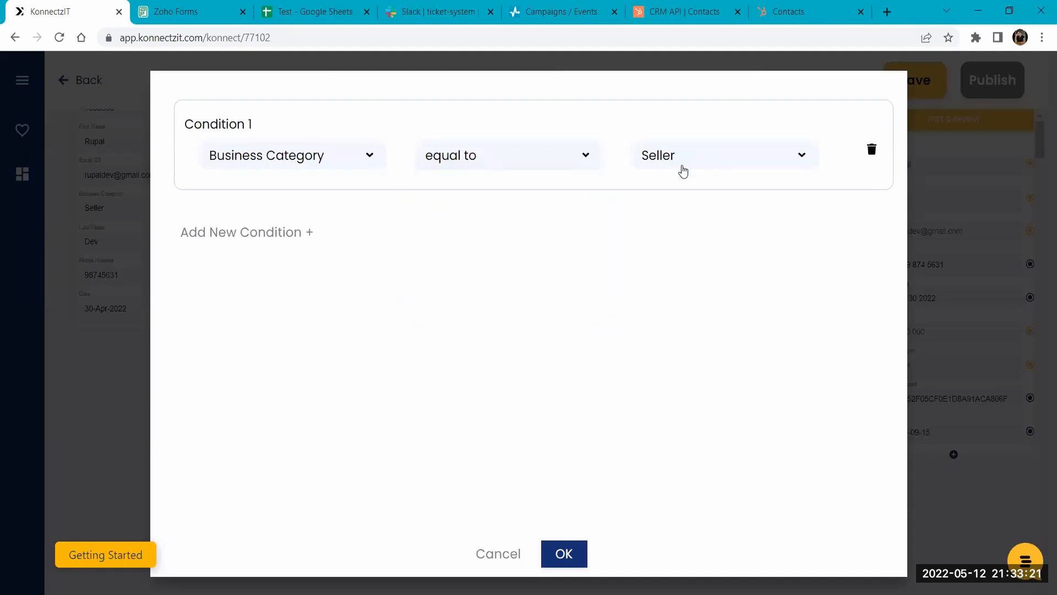
pyautogui.click(682, 171)
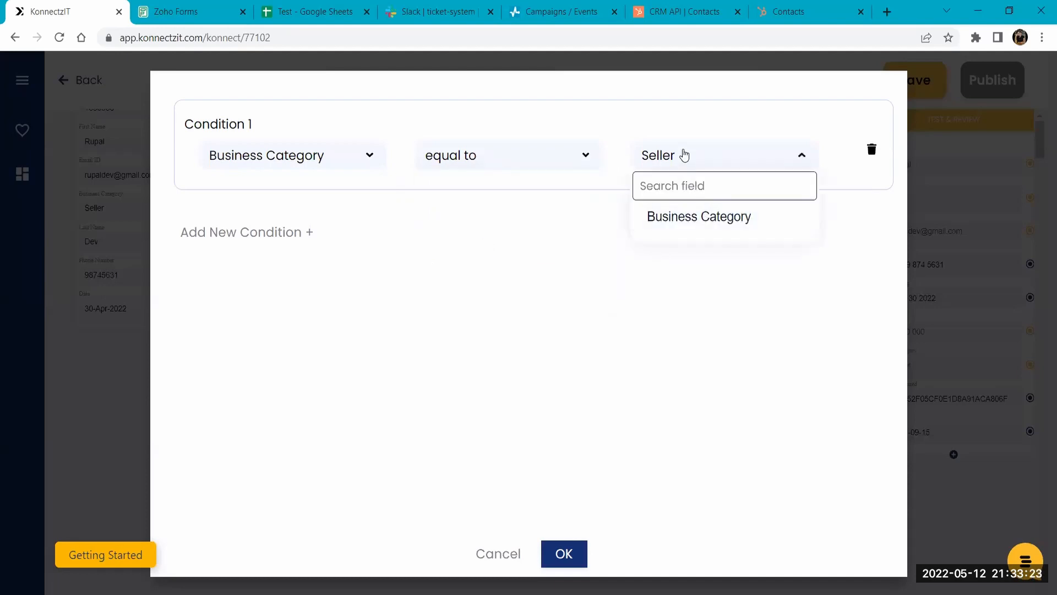
pyautogui.click(684, 156)
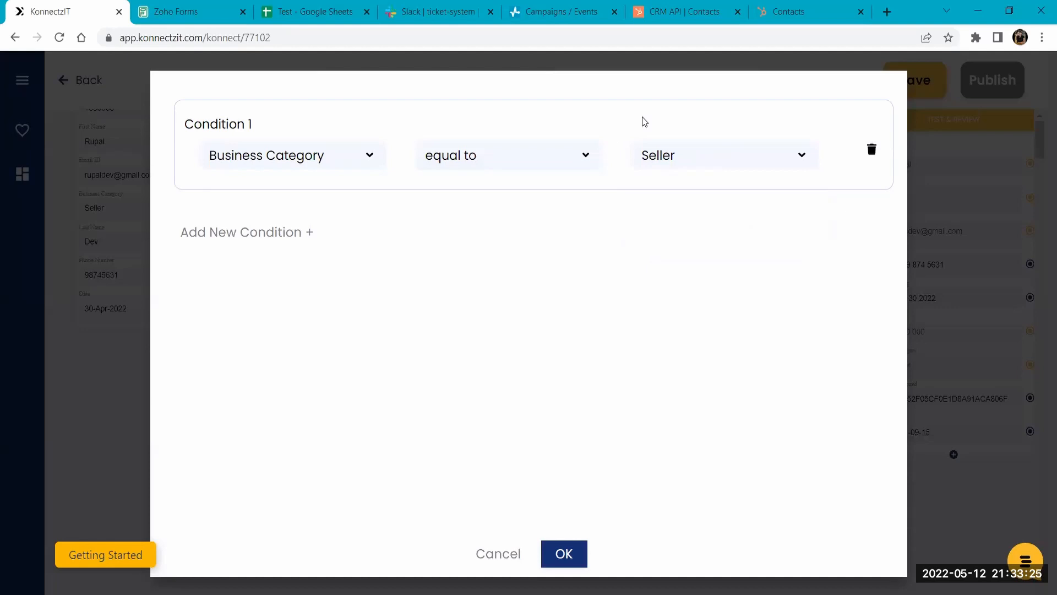
pyautogui.click(551, 542)
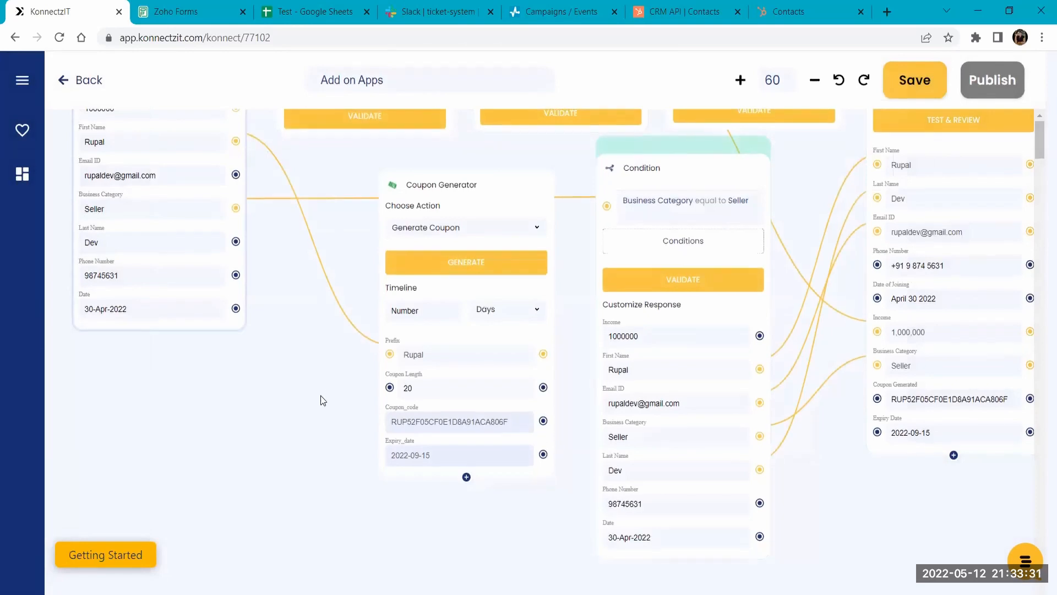
# - Look over the whole workflow, and check the phone number in the last row of the Test spreadsheet's CG and CA sheet
pyautogui.moveTo(320, 395); pyautogui.dragTo(356, 547)
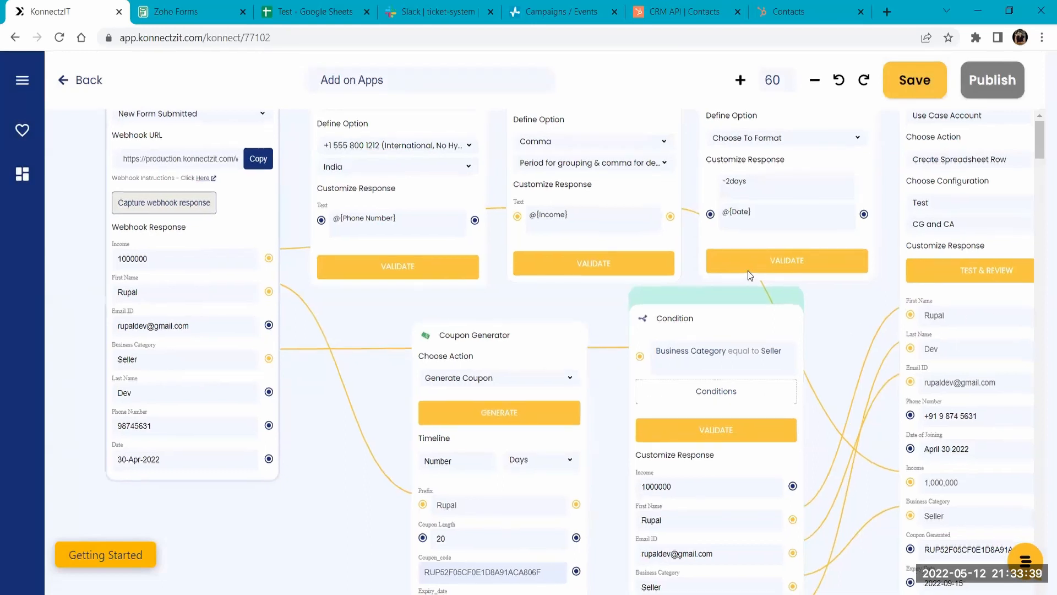
pyautogui.hscroll(2, 748, 271)
pyautogui.scroll(-1, 748, 271)
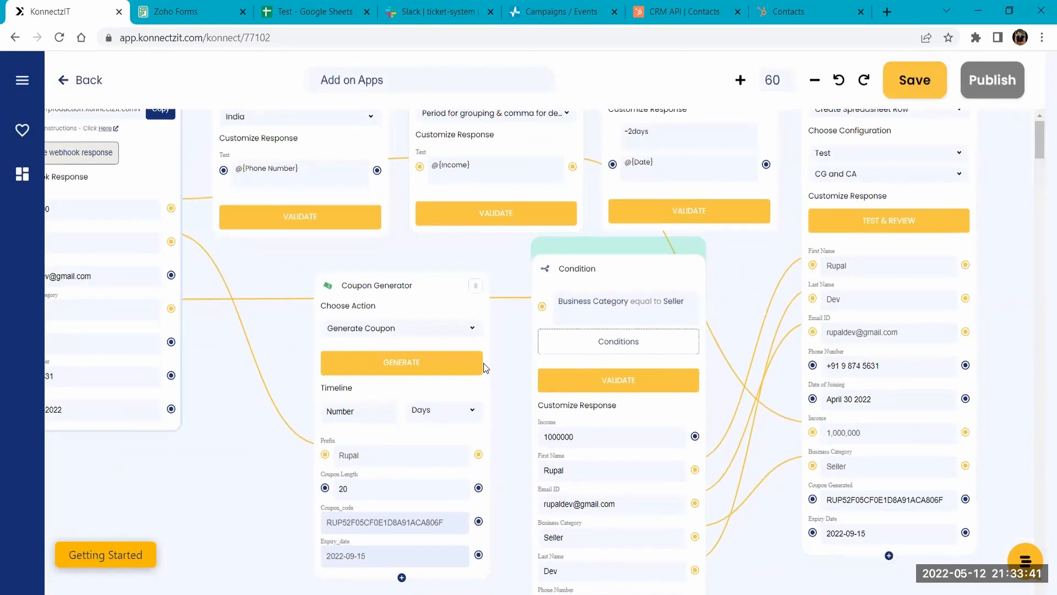
pyautogui.scroll(-5, 483, 362)
pyautogui.moveTo(324, 294); pyautogui.dragTo(358, 364)
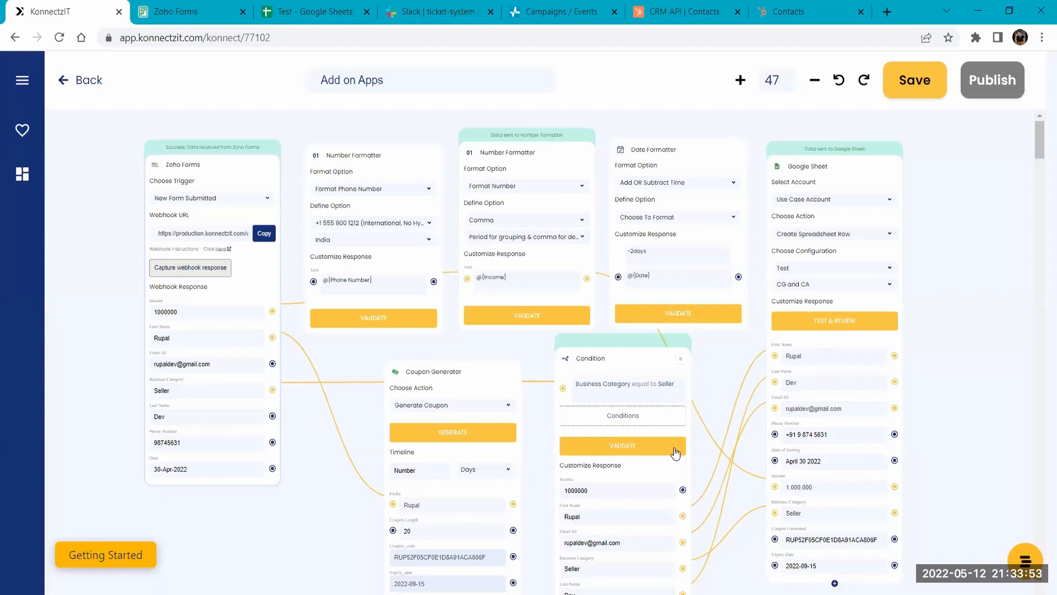
pyautogui.click(321, 6)
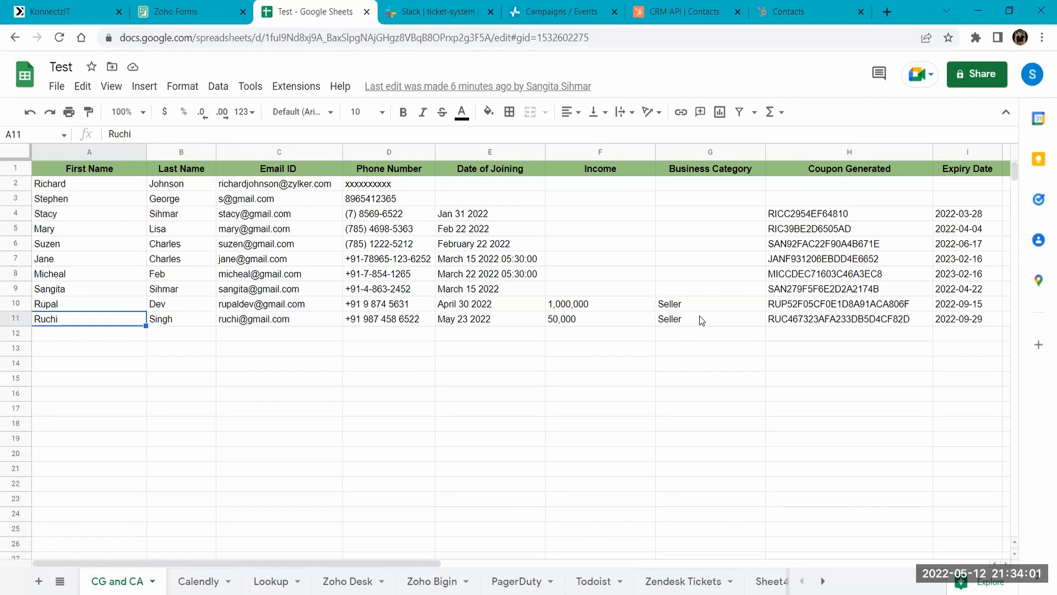
pyautogui.moveTo(236, 321)
pyautogui.click(357, 325)
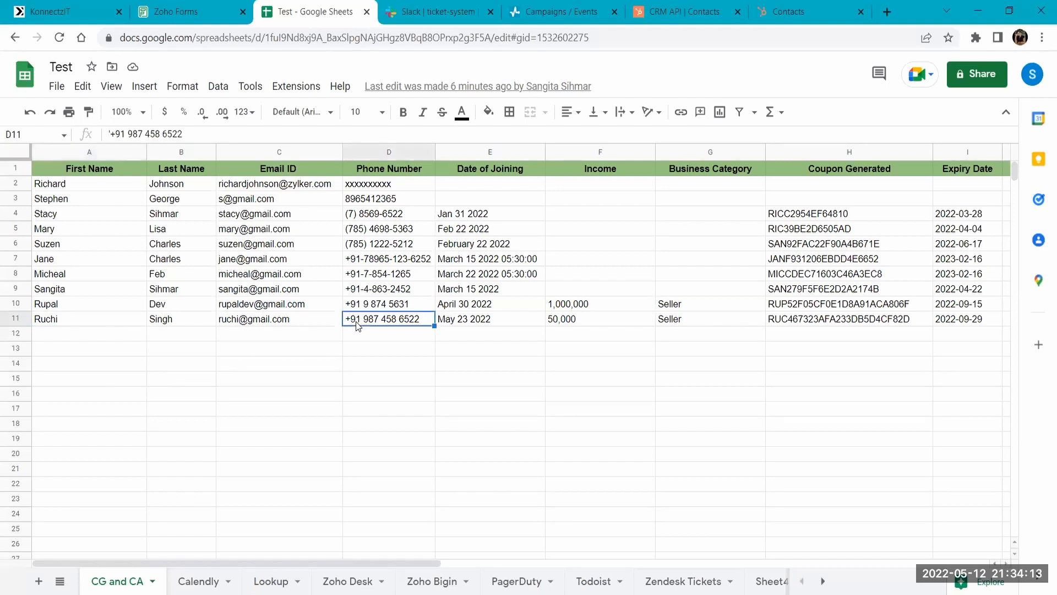
# - Check the joining date, income, generated coupon and expiry date in the last filled row of the CG and CA sheet
pyautogui.click(502, 322)
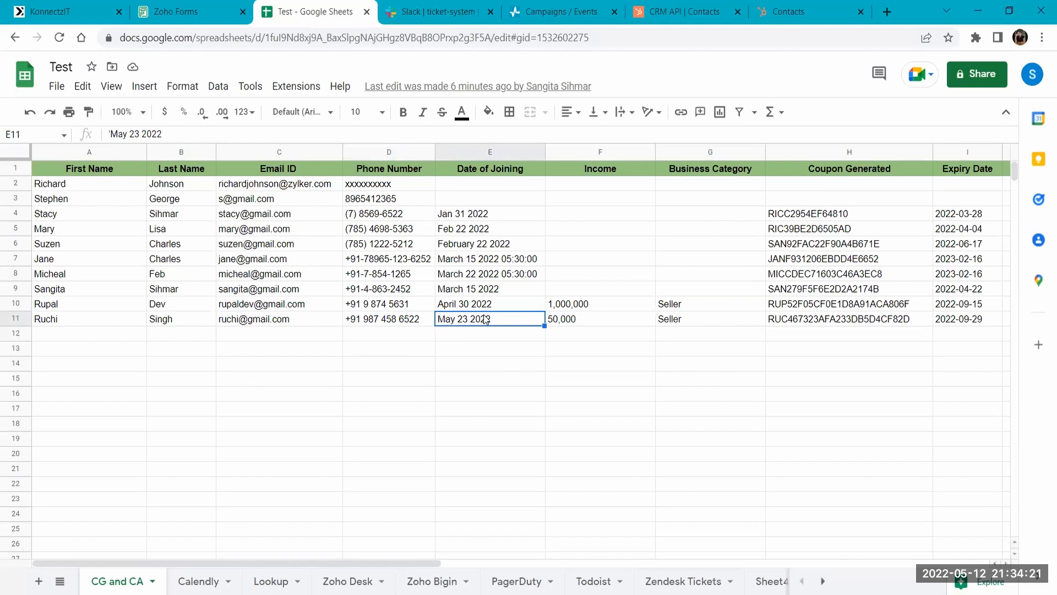
pyautogui.click(583, 317)
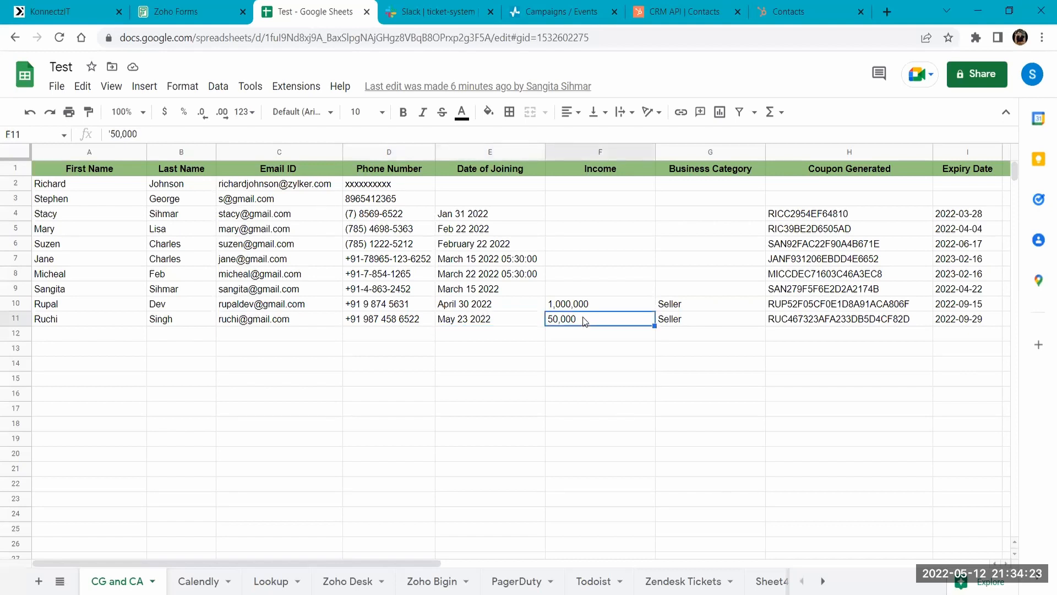
pyautogui.click(832, 322)
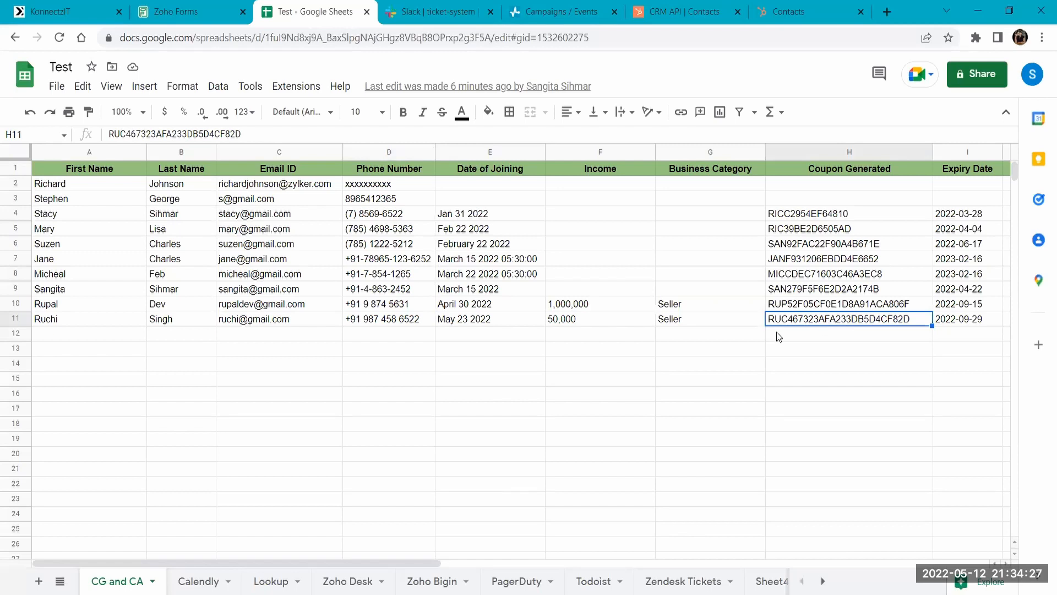
pyautogui.click(965, 322)
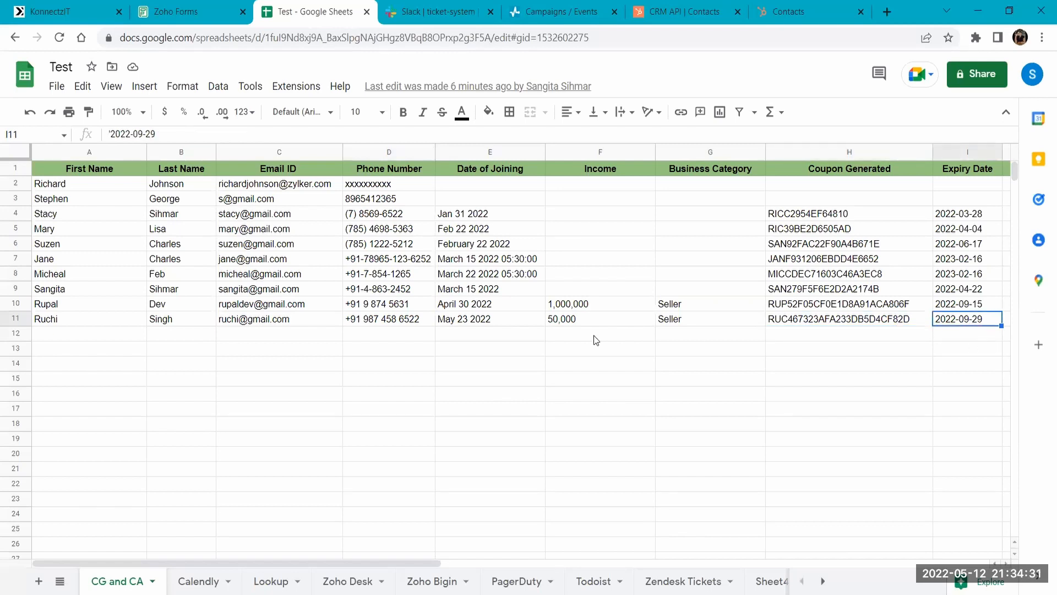
# - Switch back to KonnectzIT, leave the Add on Apps workflow and open the Text Formatter and Text Splitter workflow for editing
pyautogui.click(84, 7)
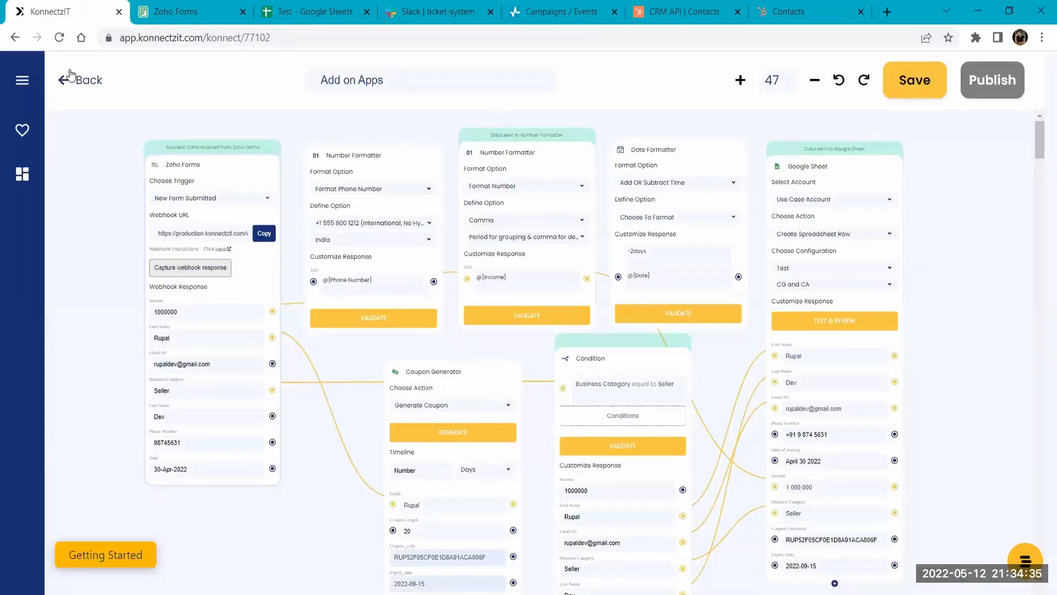
pyautogui.click(98, 86)
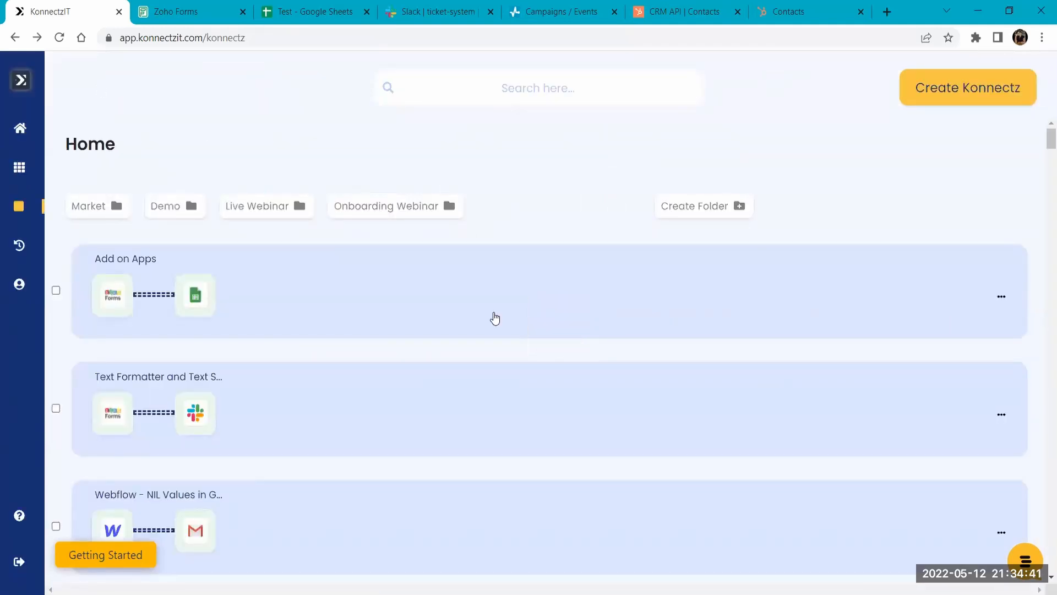
pyautogui.scroll(-3, 495, 319)
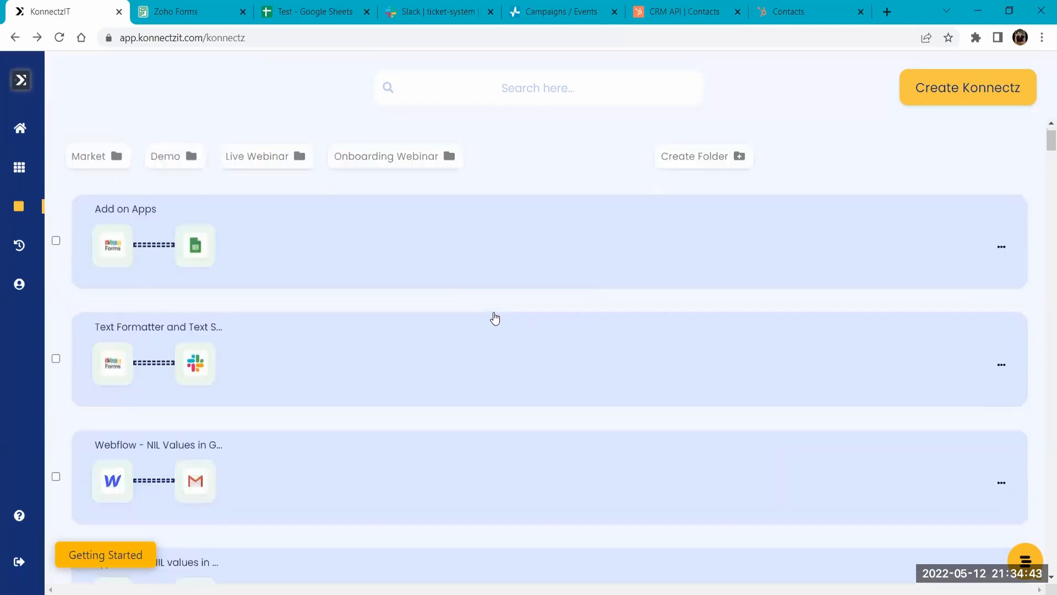
pyautogui.click(539, 286)
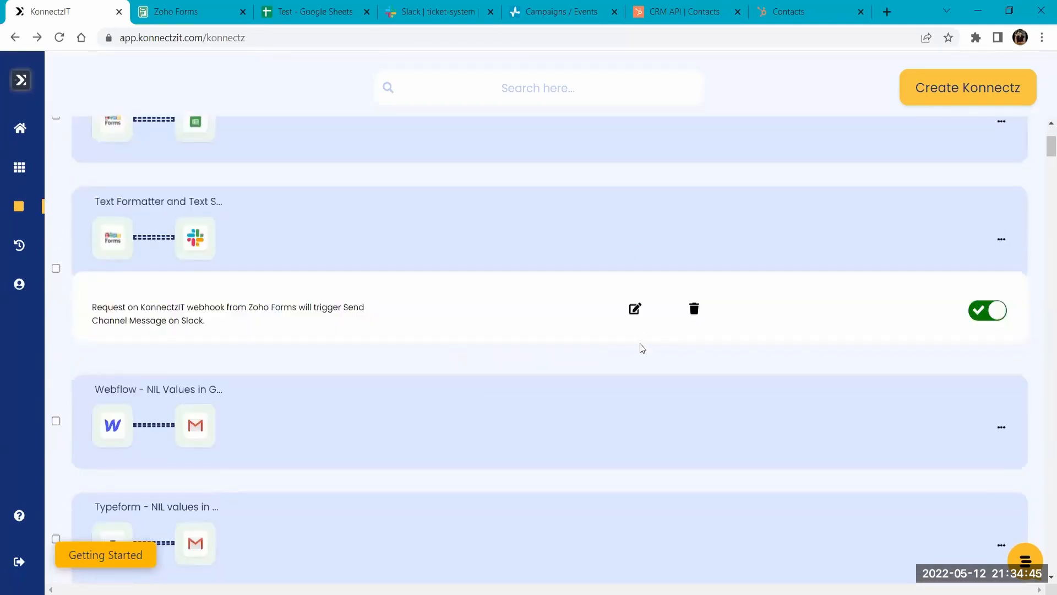
pyautogui.click(635, 310)
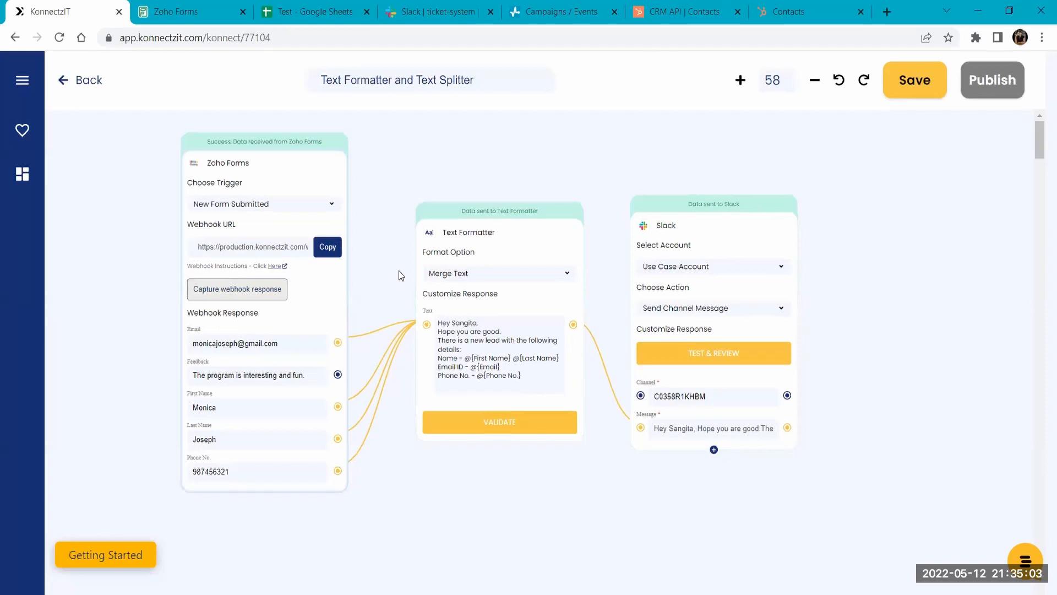
# - Switch to Zoho Forms and open the live Text Formatter form
pyautogui.click(213, 6)
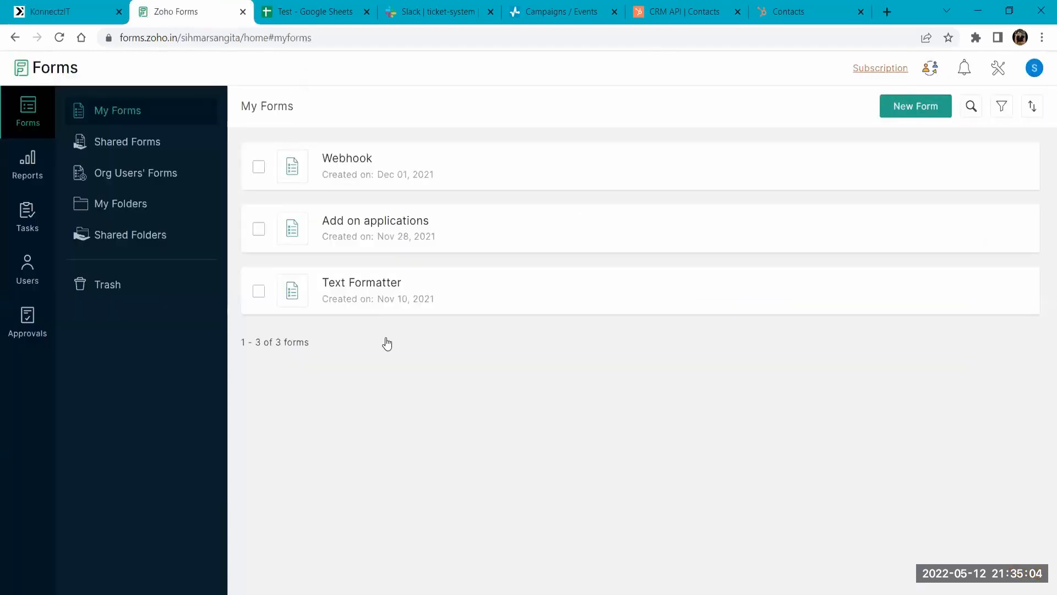
pyautogui.click(358, 284)
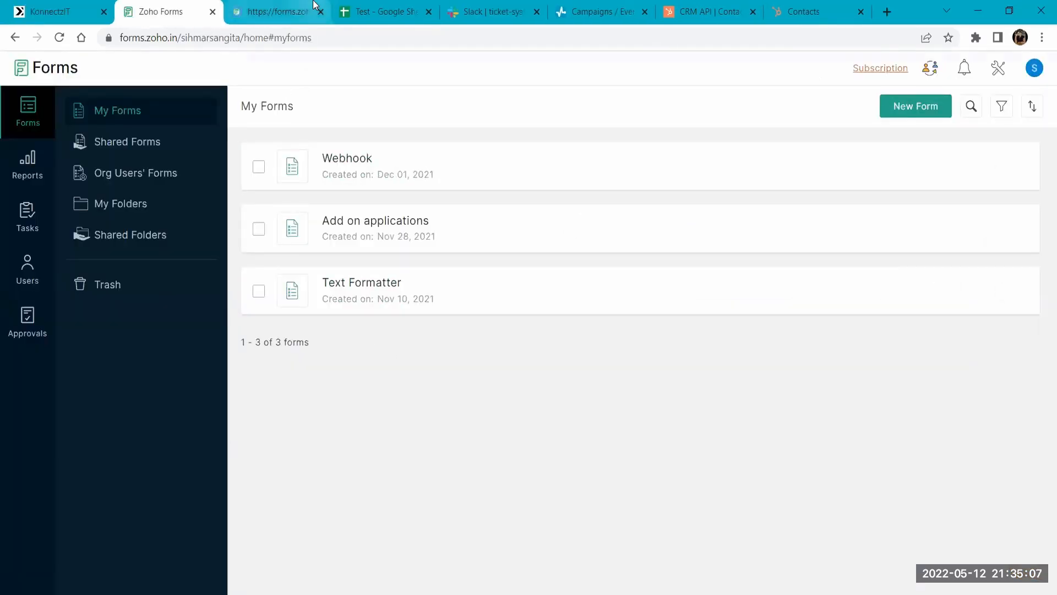
pyautogui.click(311, 8)
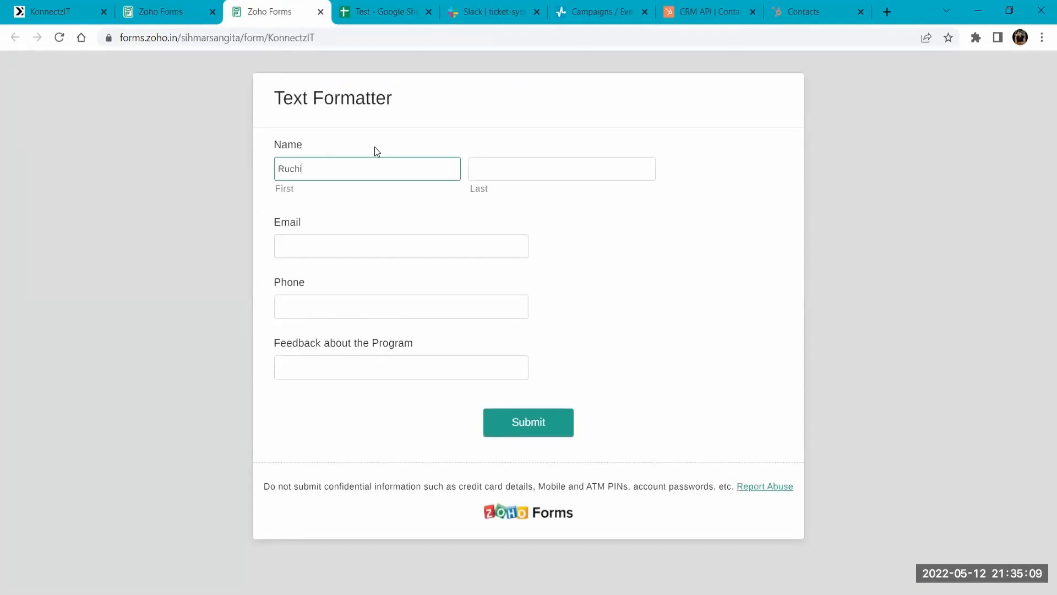
# - Fill in the respondent's first name, last name, e-mail and phone number, submit the form and close it
pyautogui.press('Tab')
pyautogui.press('Tab')
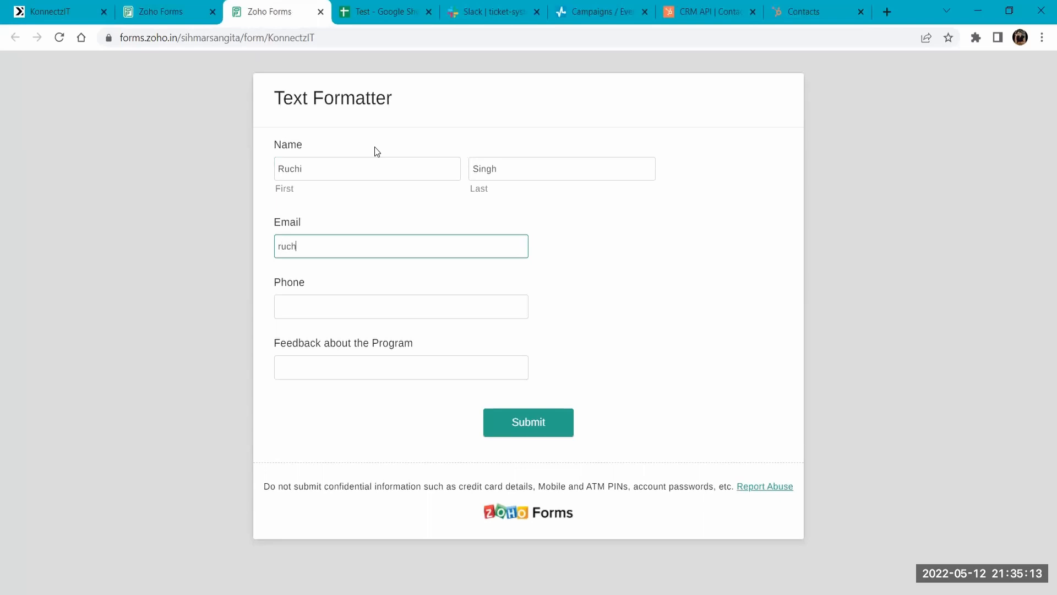
pyautogui.press('Tab')
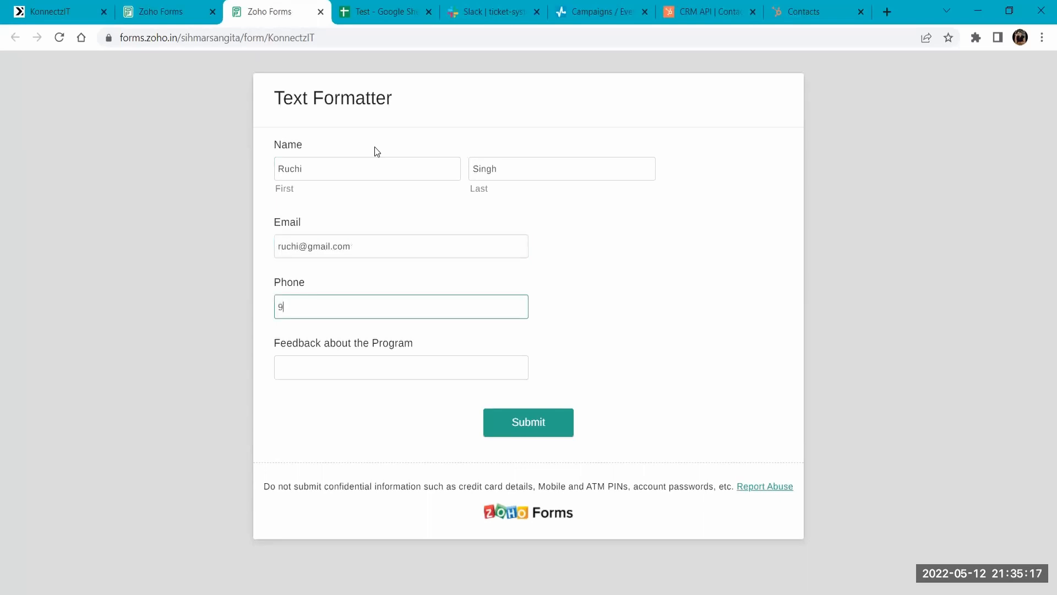
pyautogui.click(523, 415)
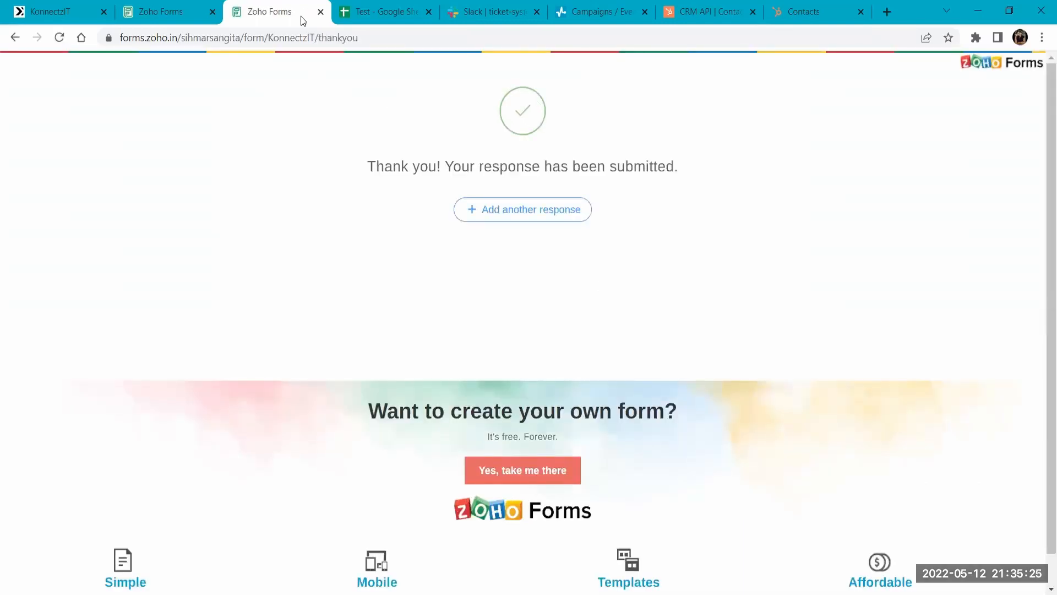
pyautogui.click(321, 14)
# - Back in KonnectzIT, change the Text Formatter's format option to Case and review the case types on offer
pyautogui.click(52, 11)
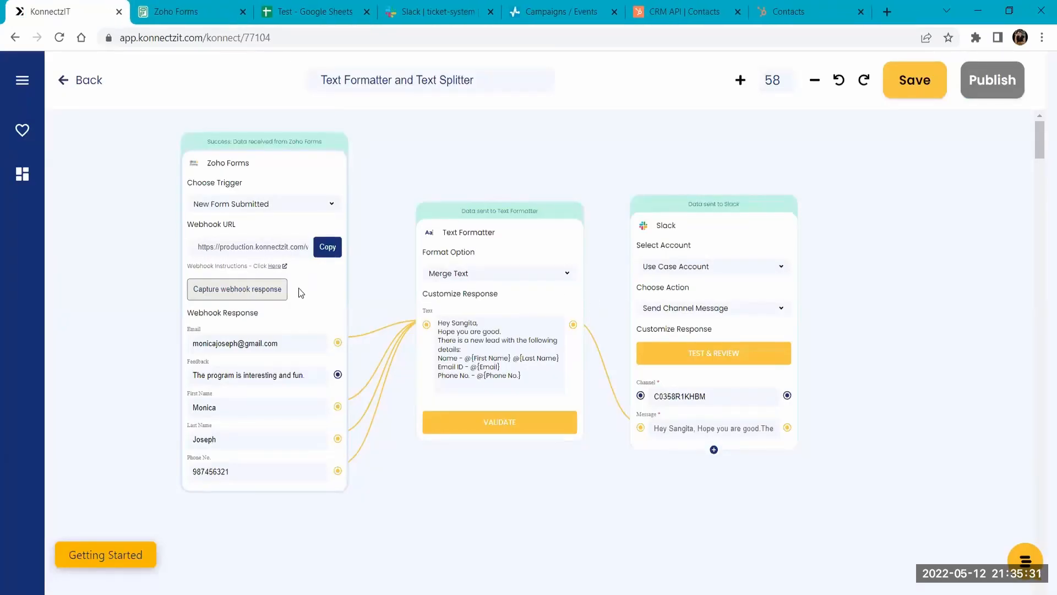
pyautogui.moveTo(406, 485); pyautogui.dragTo(382, 461)
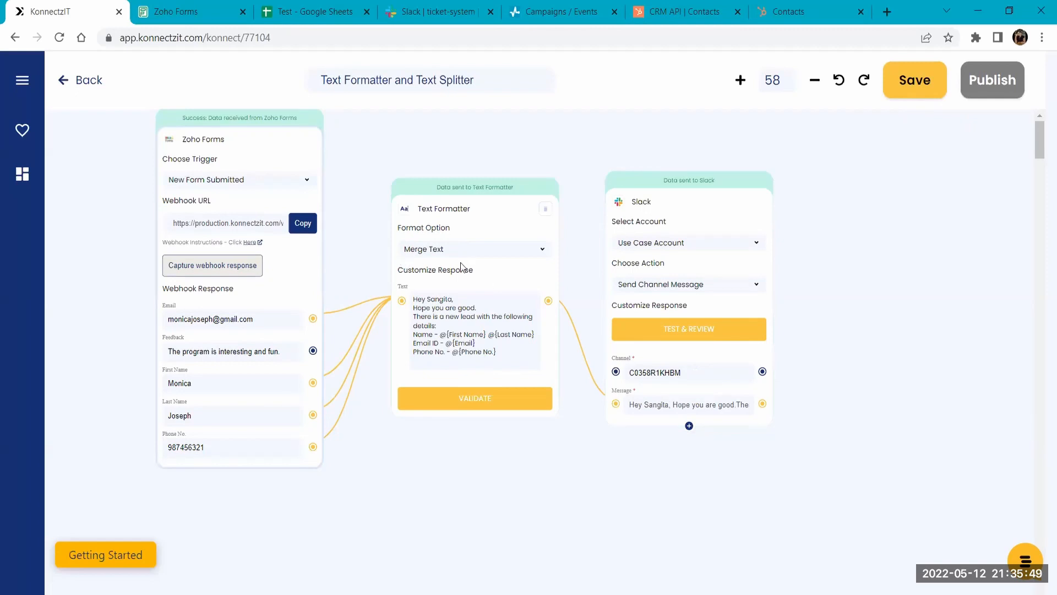
pyautogui.click(441, 252)
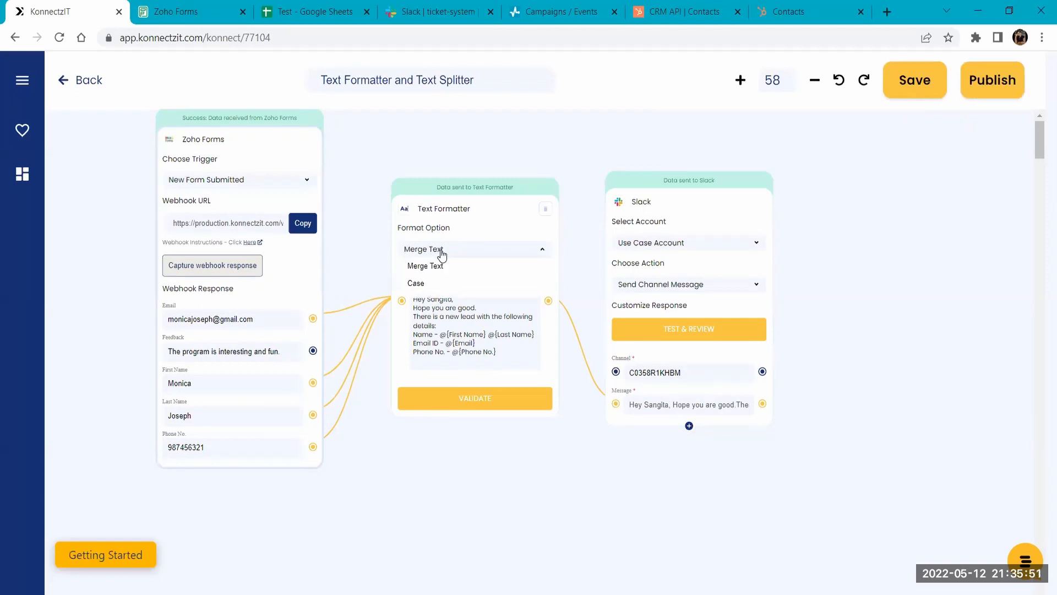
pyautogui.click(423, 283)
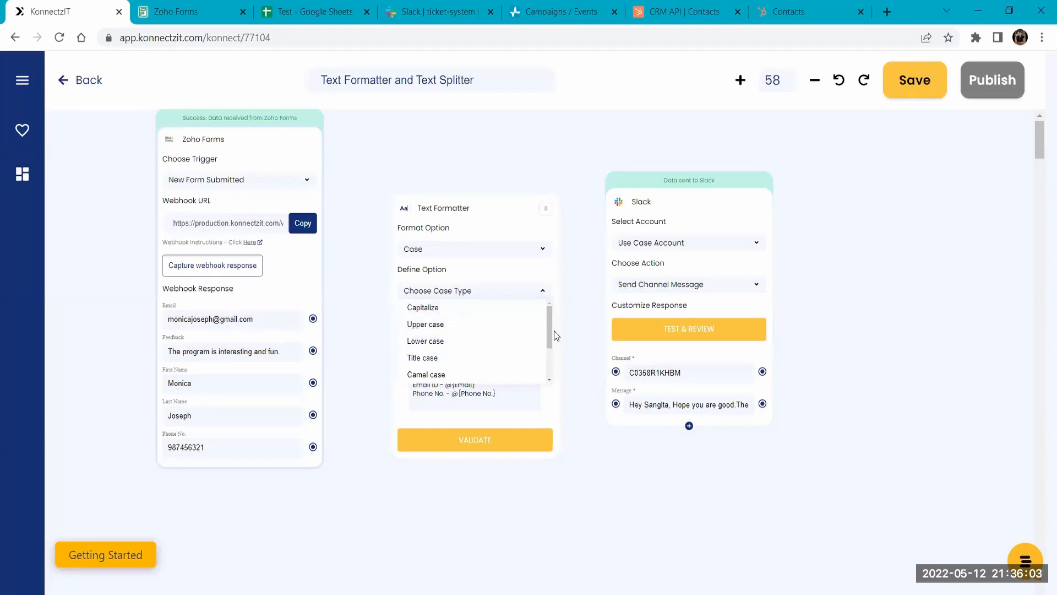
pyautogui.moveTo(548, 329); pyautogui.dragTo(548, 362)
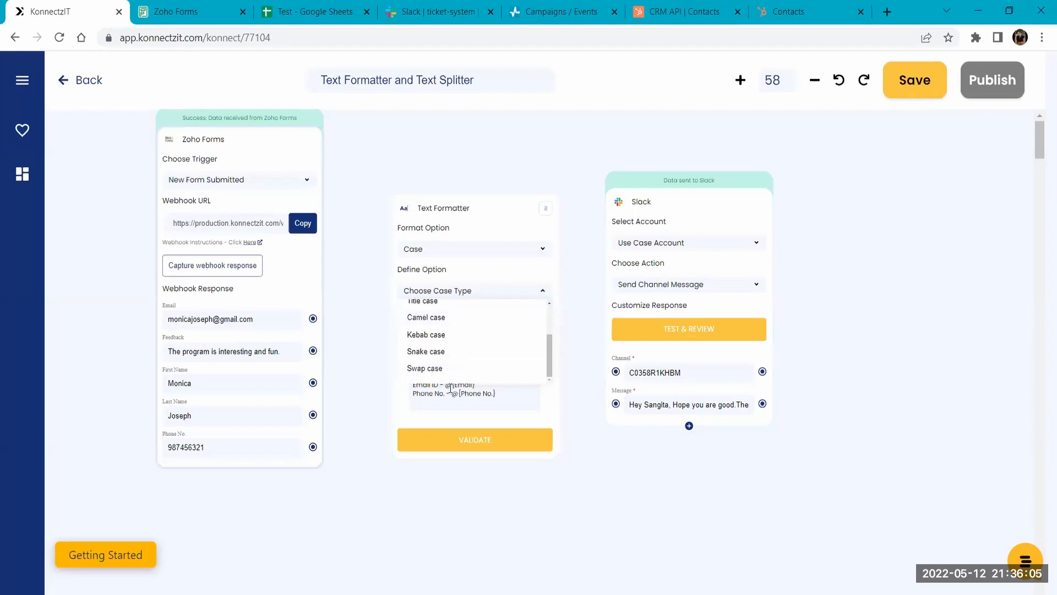
pyautogui.click(442, 295)
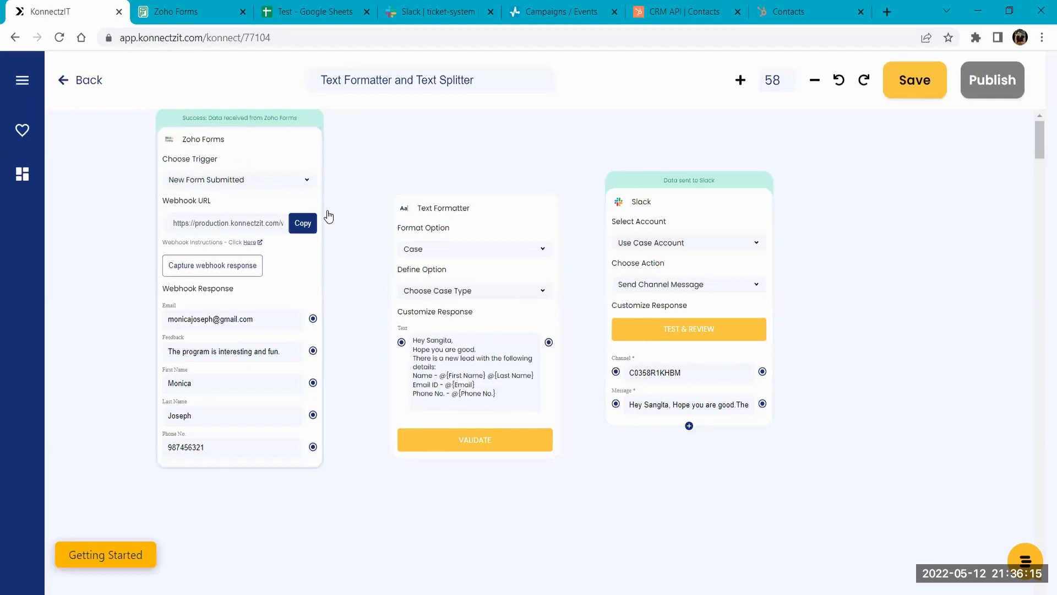
# - Search the apps for "text spli" and add the TextSplitter add-on to the workflow beside the Zoho Forms trigger
pyautogui.moveTo(417, 154); pyautogui.dragTo(508, 95)
pyautogui.scroll(-2, 468, 374)
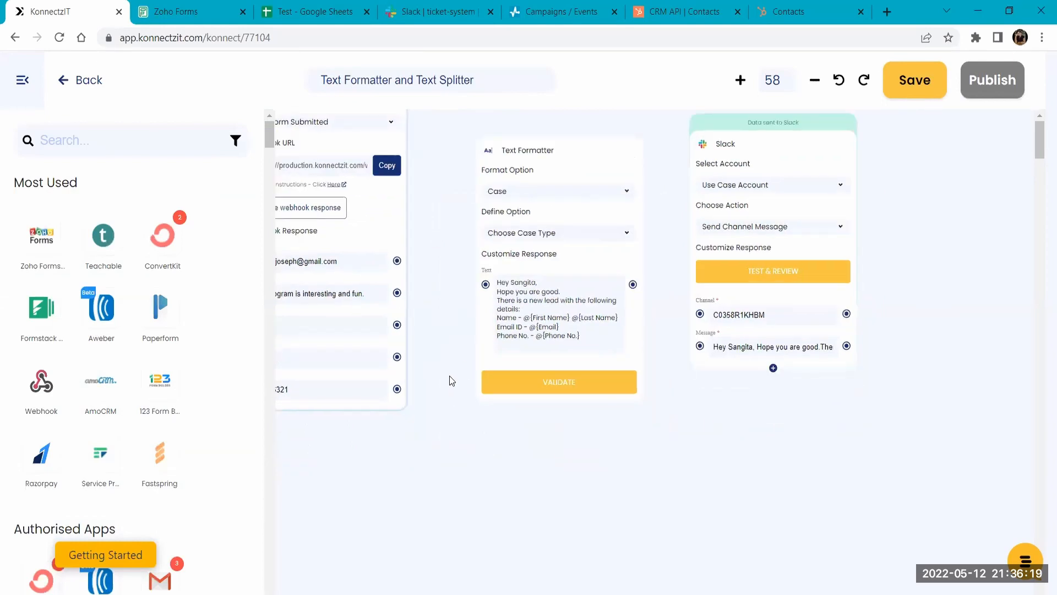
pyautogui.click(84, 134)
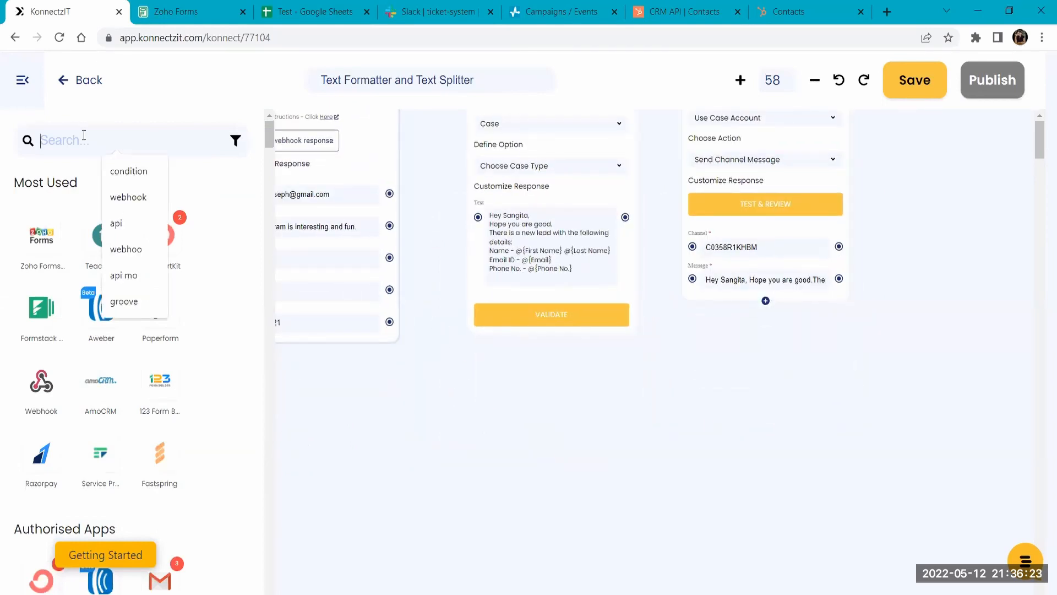
pyautogui.write('text s')
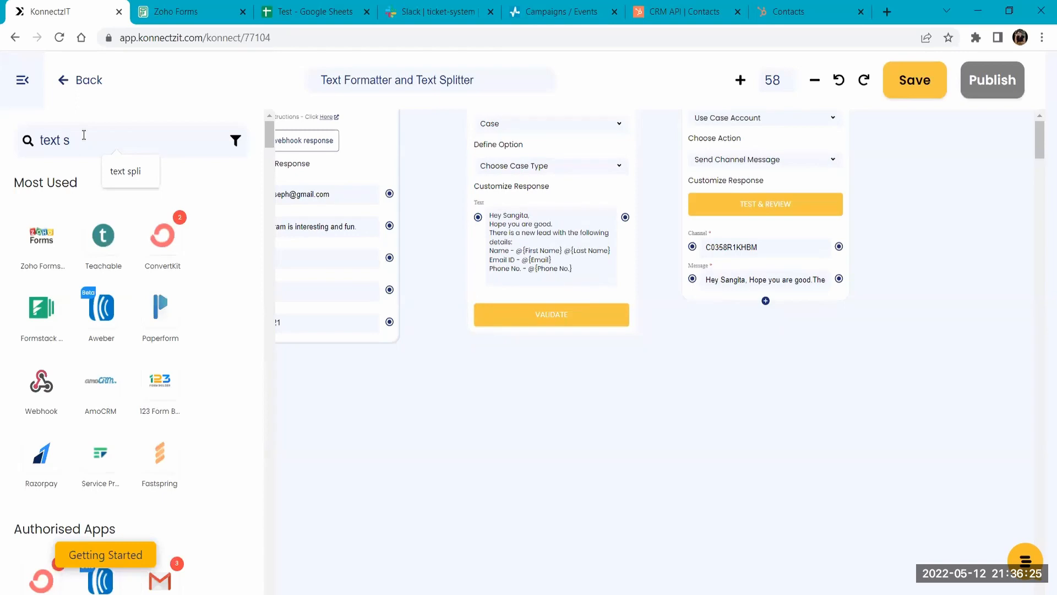
pyautogui.write('pli')
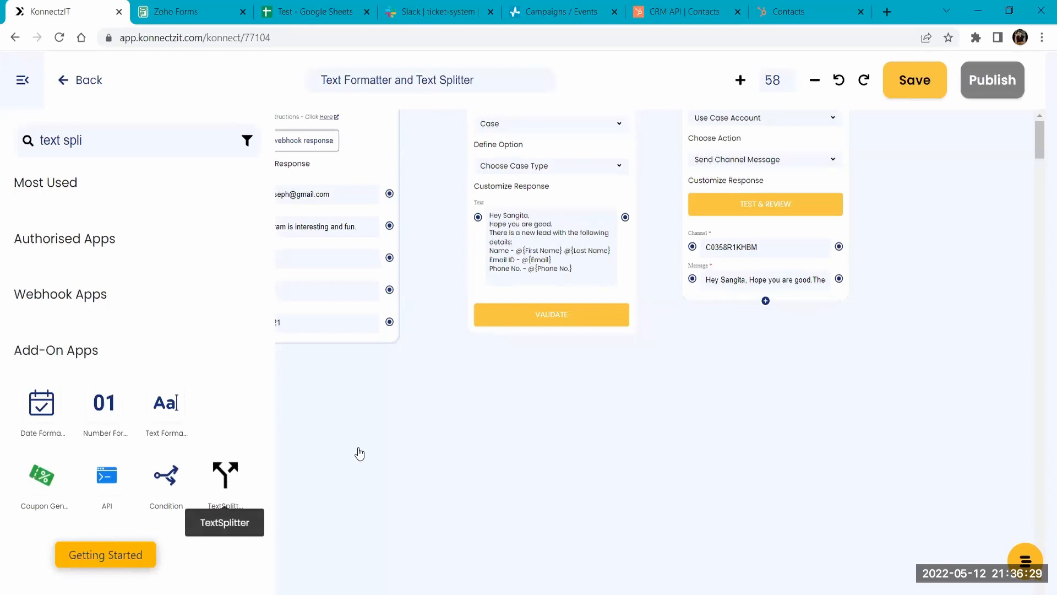
pyautogui.click(22, 81)
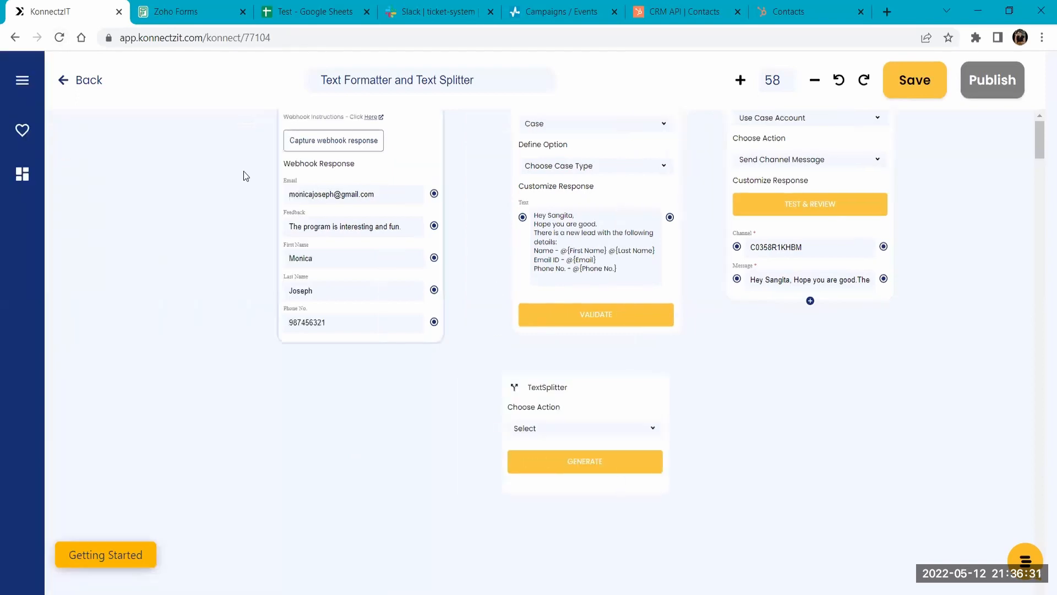
pyautogui.moveTo(554, 387); pyautogui.dragTo(386, 293)
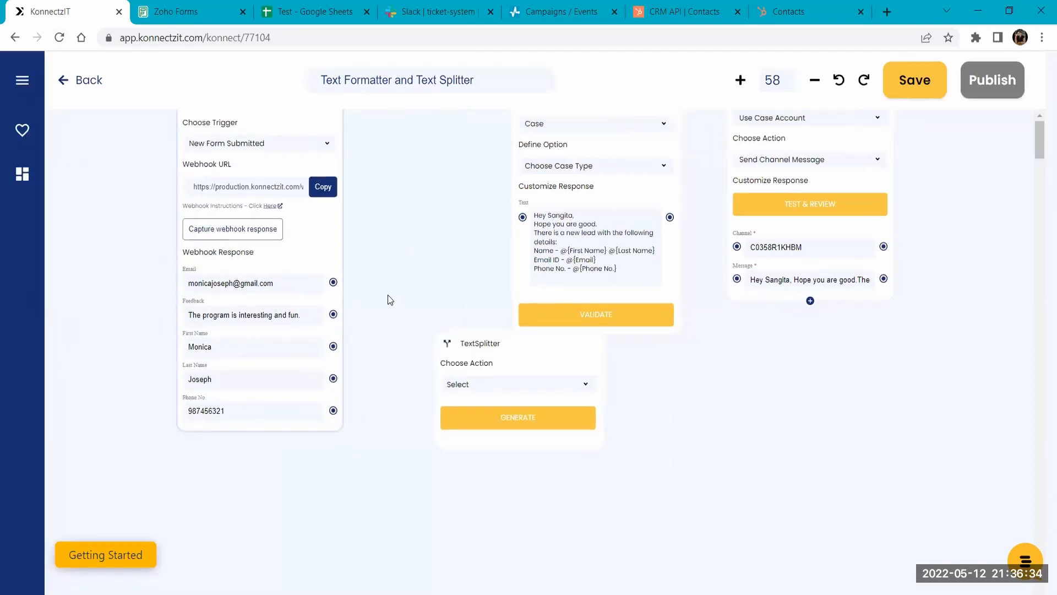
# - Set the TextSplitter's action to Split Text and map the Zoho Forms Feedback field to its Text field
pyautogui.click(479, 377)
pyautogui.moveTo(717, 414); pyautogui.dragTo(761, 313)
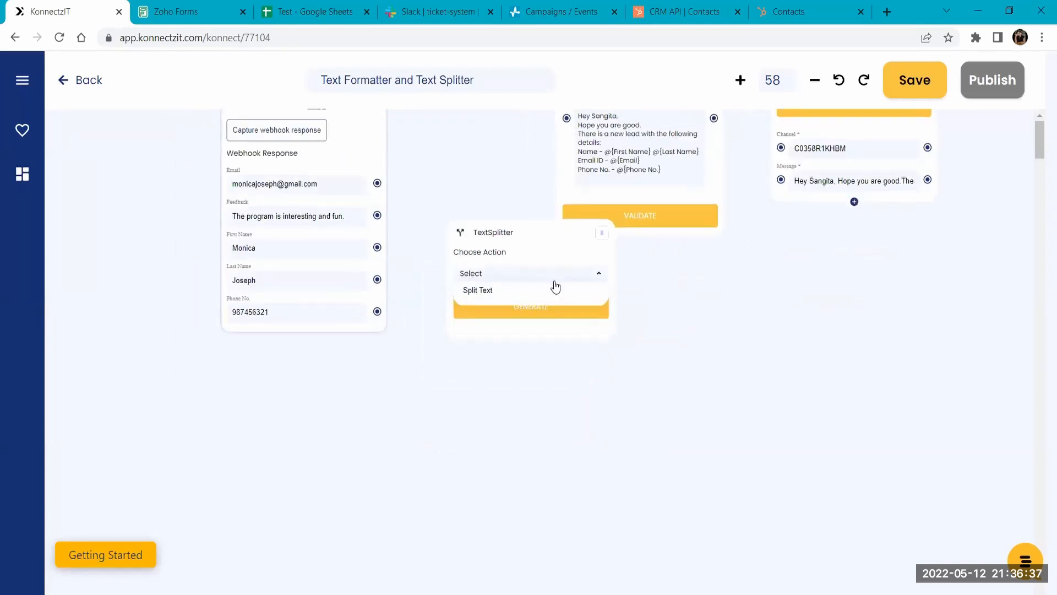
pyautogui.click(558, 290)
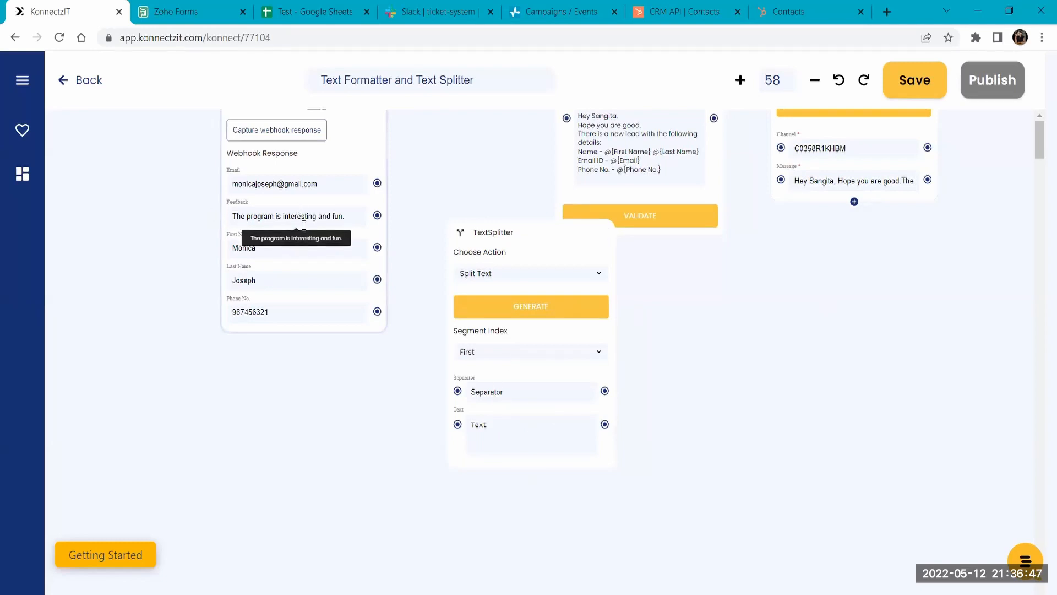
pyautogui.moveTo(377, 215); pyautogui.dragTo(458, 424)
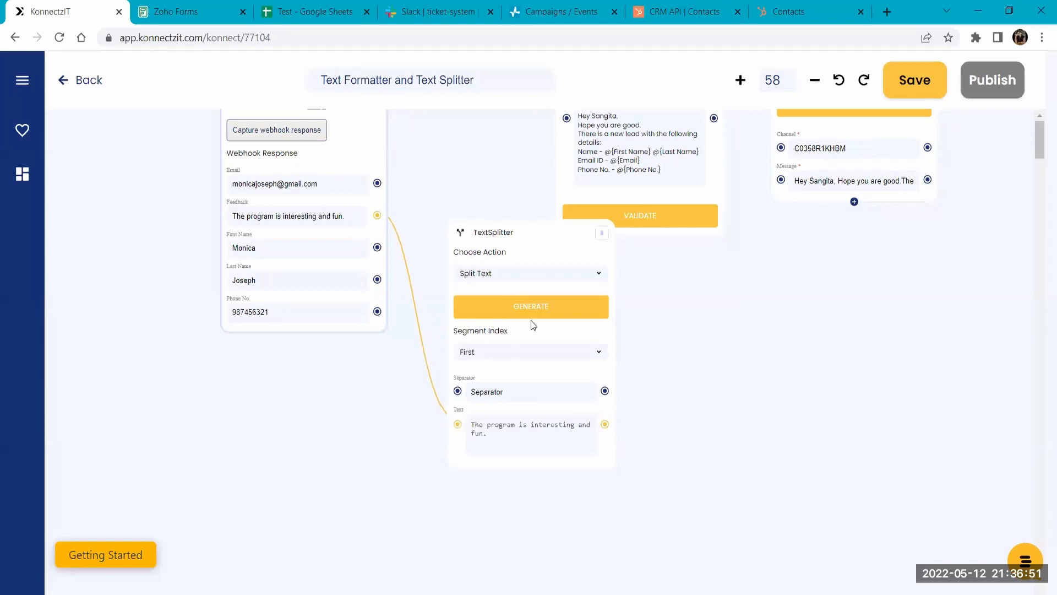
# - Set the TextSplitter's segment index to All, enter a space as the separator and generate the result
pyautogui.click(529, 352)
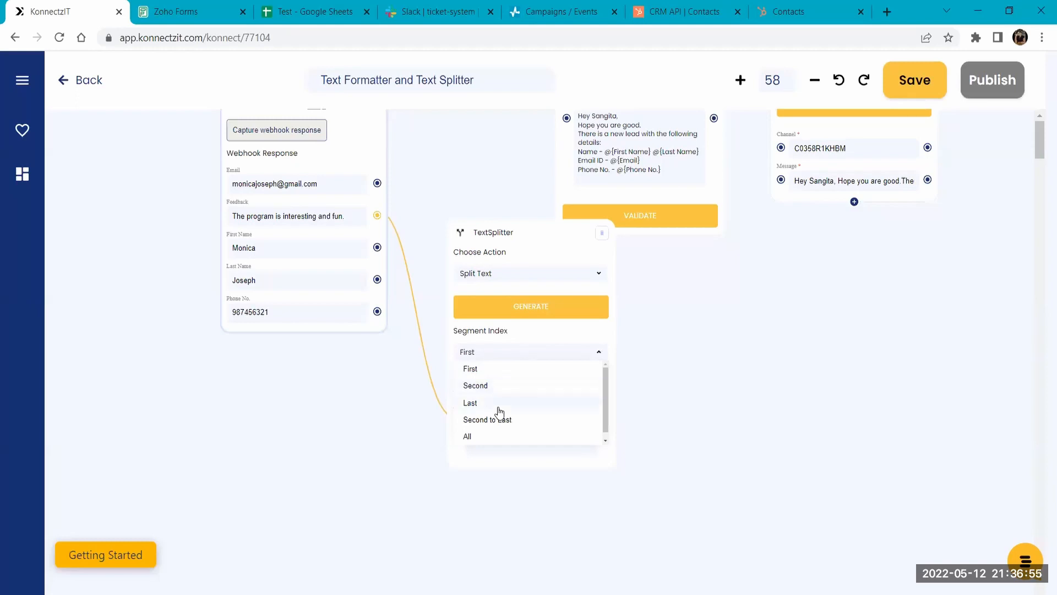
pyautogui.click(494, 434)
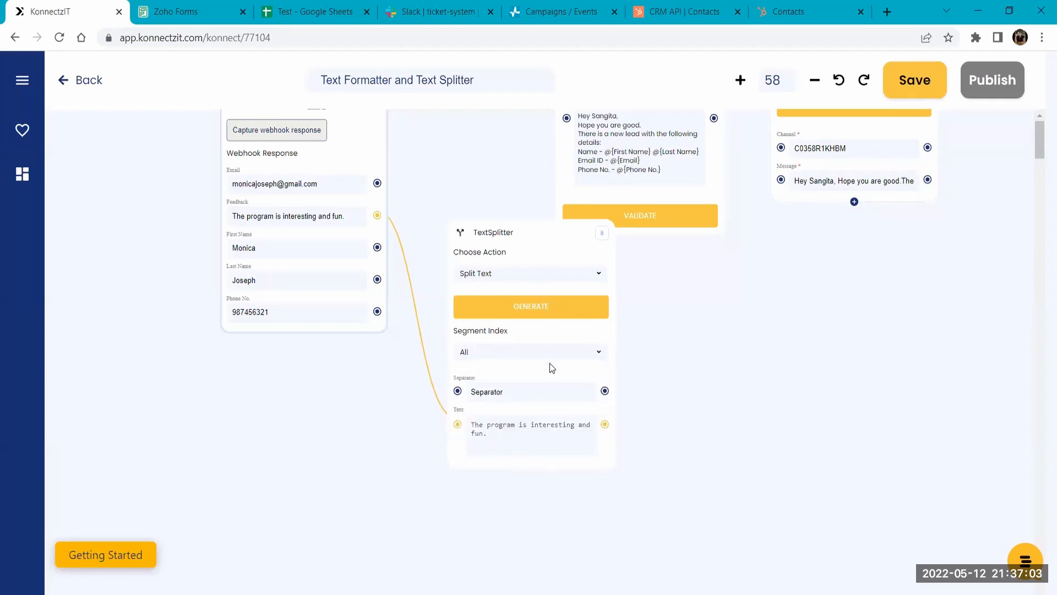
pyautogui.click(511, 393)
pyautogui.click(514, 304)
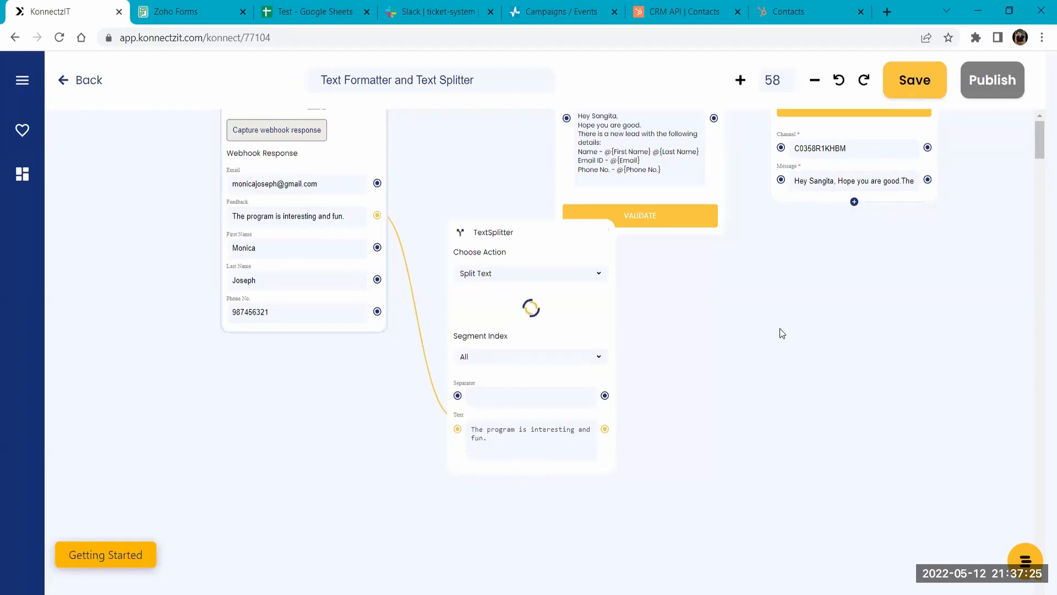
# - Reposition the TextSplitter card and add result segments 0 through 5 from the split Feedback text to it
pyautogui.moveTo(556, 236); pyautogui.dragTo(553, 191)
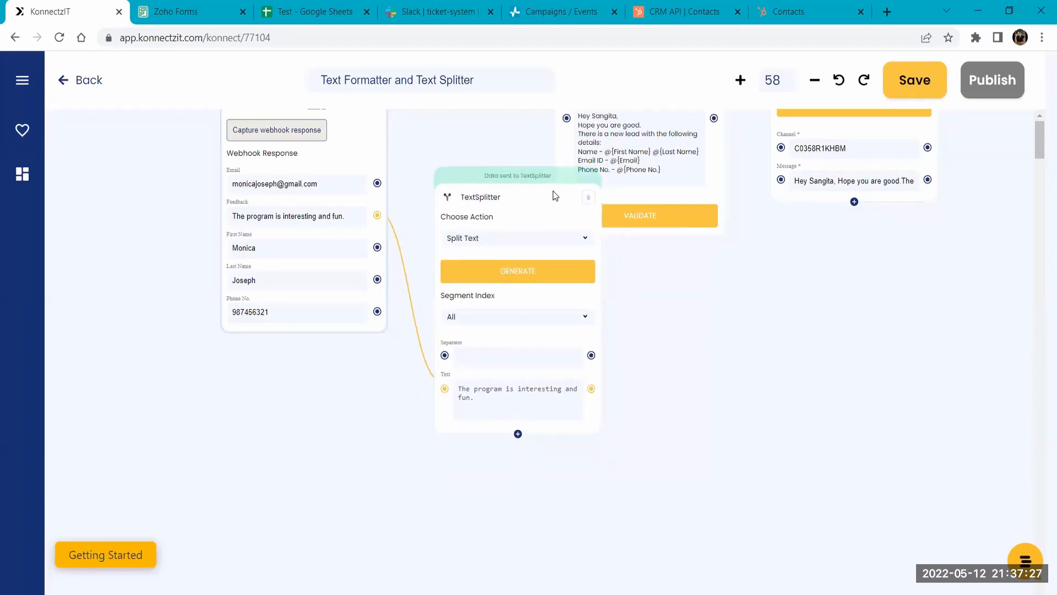
pyautogui.click(518, 436)
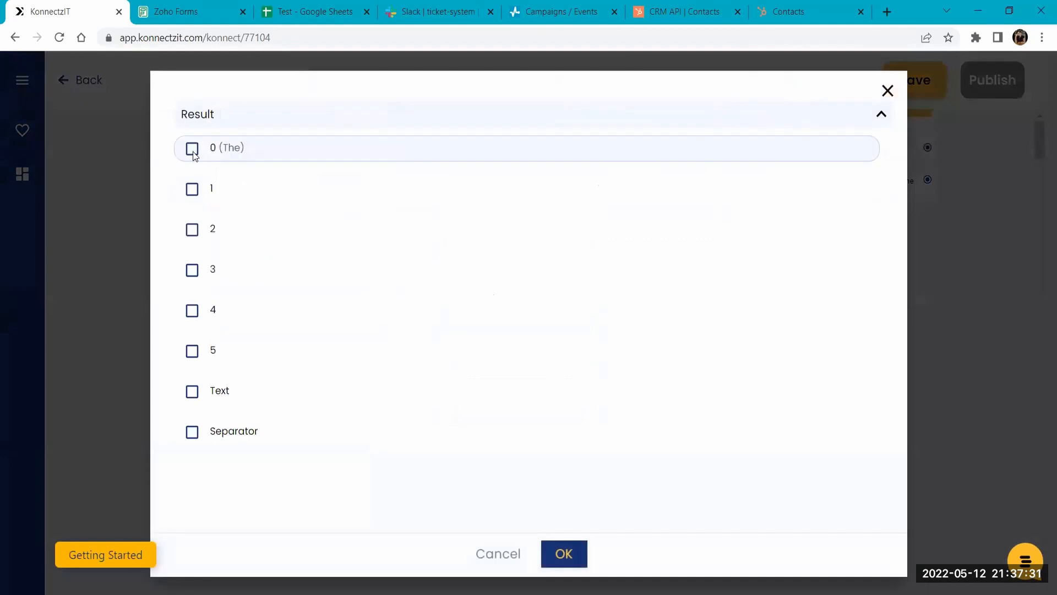
pyautogui.click(192, 147)
pyautogui.click(191, 189)
pyautogui.click(191, 230)
pyautogui.click(192, 269)
pyautogui.click(192, 311)
pyautogui.click(192, 351)
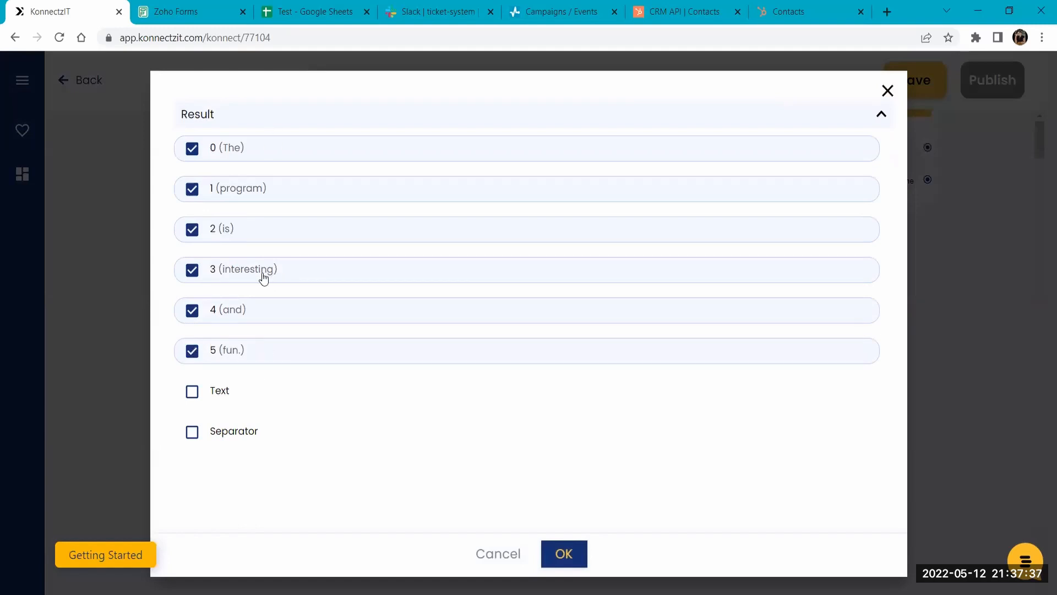
pyautogui.click(564, 545)
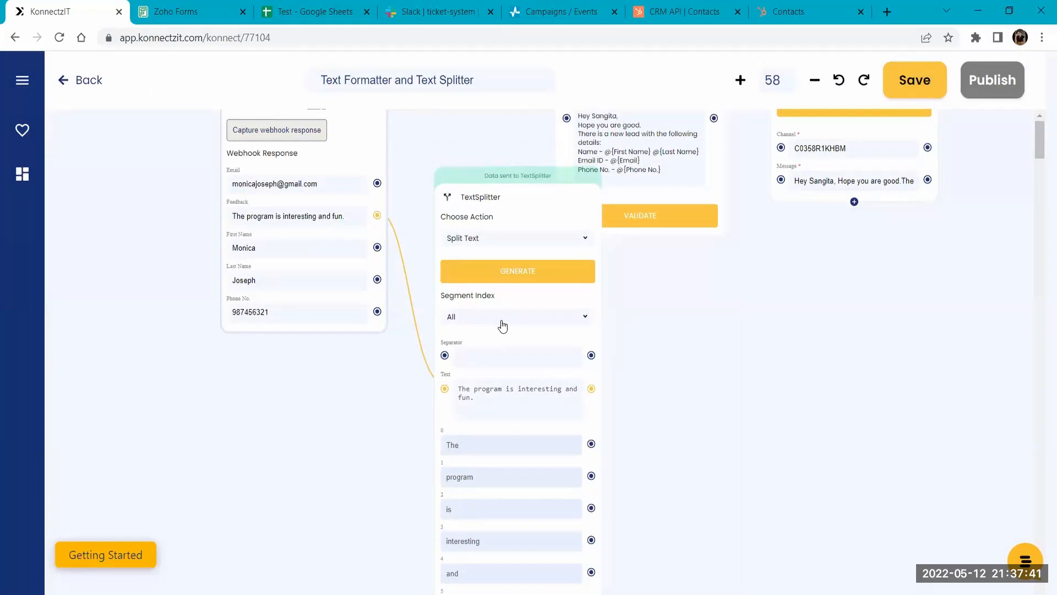
# - Remove the Feedback mapping, map the Zoho Forms Email field to the TextSplitter's Text field and set the separator to @
pyautogui.moveTo(413, 266)
pyautogui.click(402, 246)
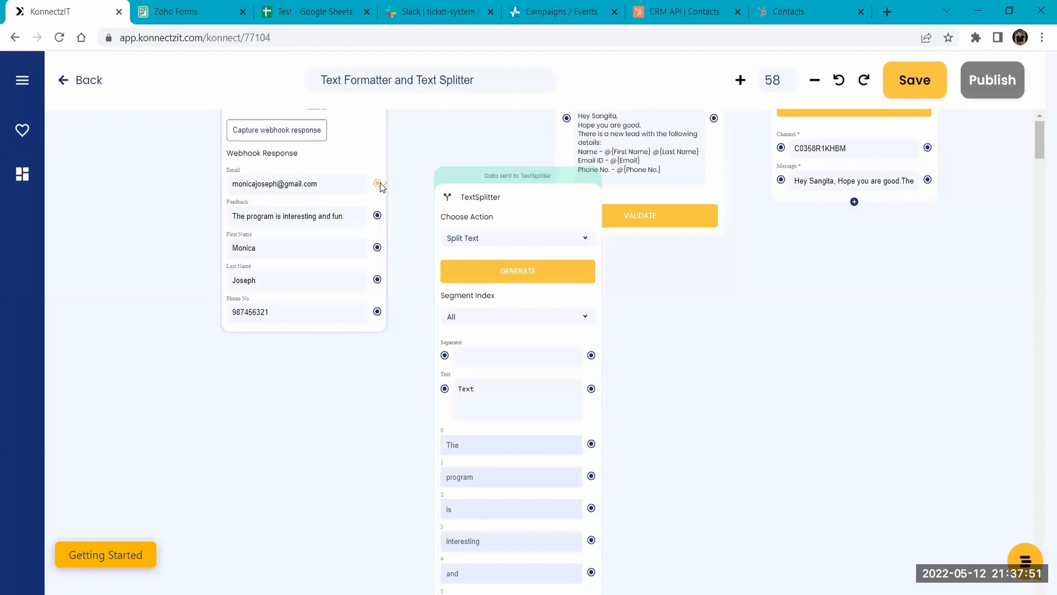
pyautogui.moveTo(381, 183); pyautogui.dragTo(444, 389)
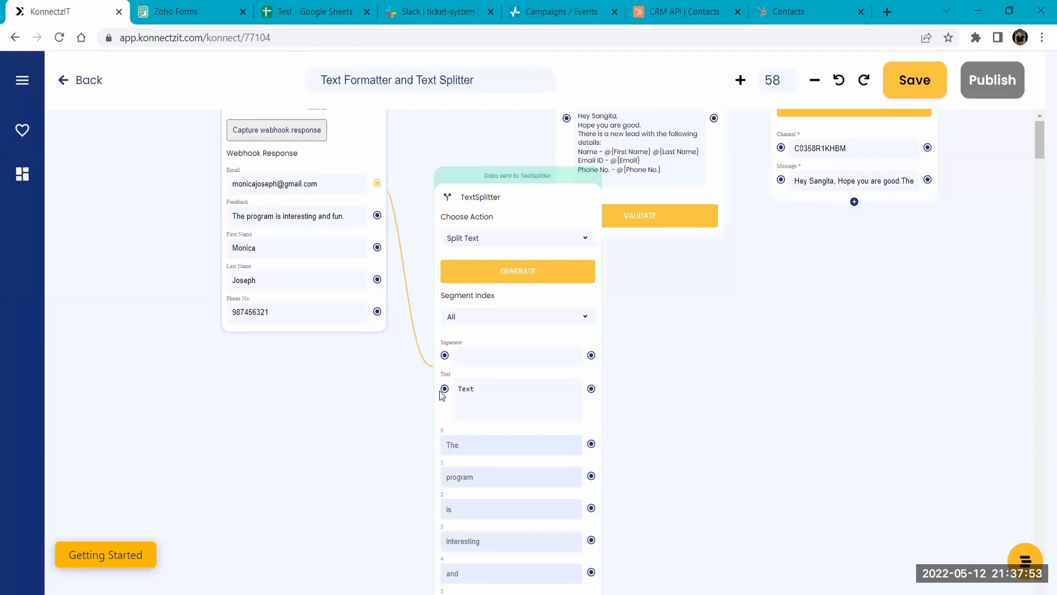
pyautogui.click(465, 356)
pyautogui.write('@')
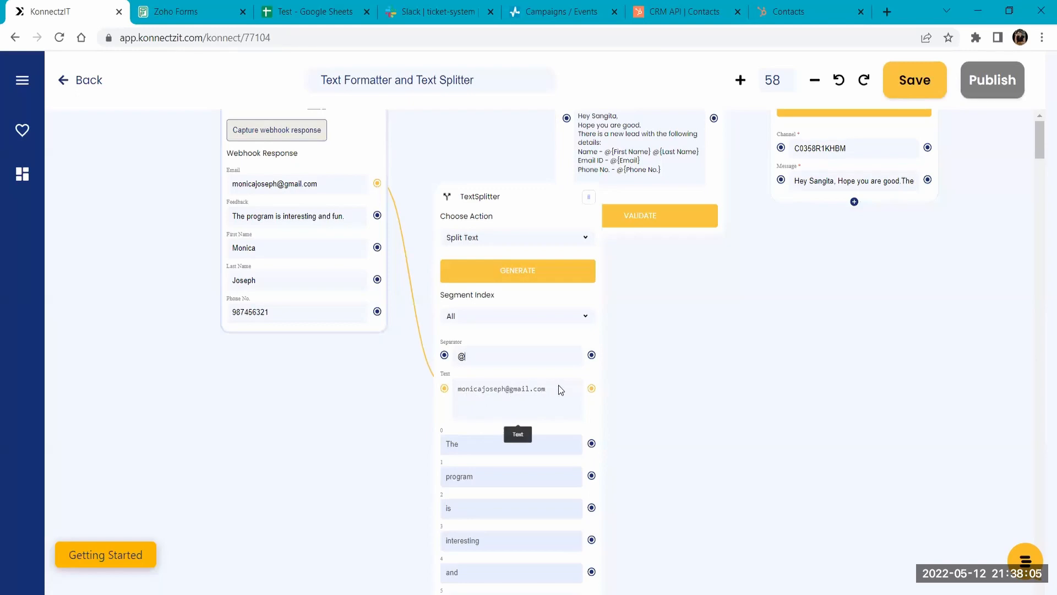
# - Generate the email split and add result segments 0 and 1 to the TextSplitter card
pyautogui.click(512, 263)
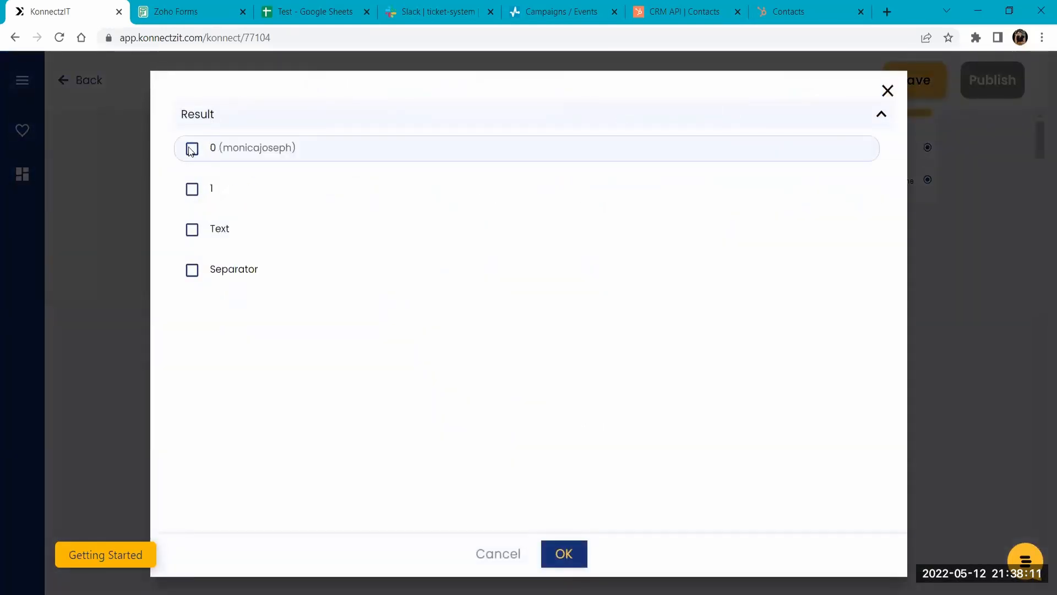
pyautogui.click(192, 149)
pyautogui.click(191, 189)
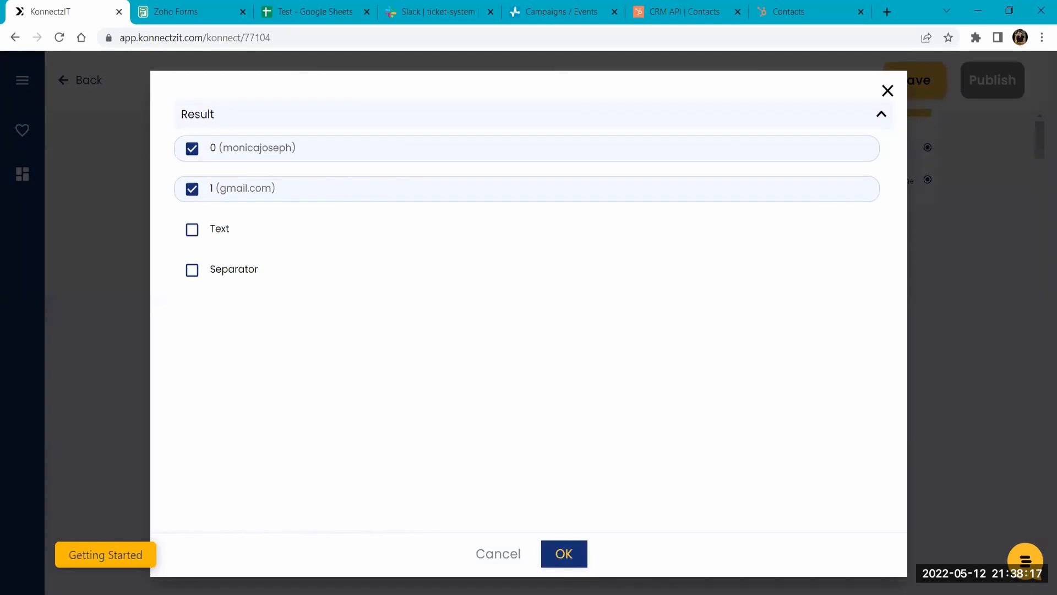
pyautogui.click(564, 553)
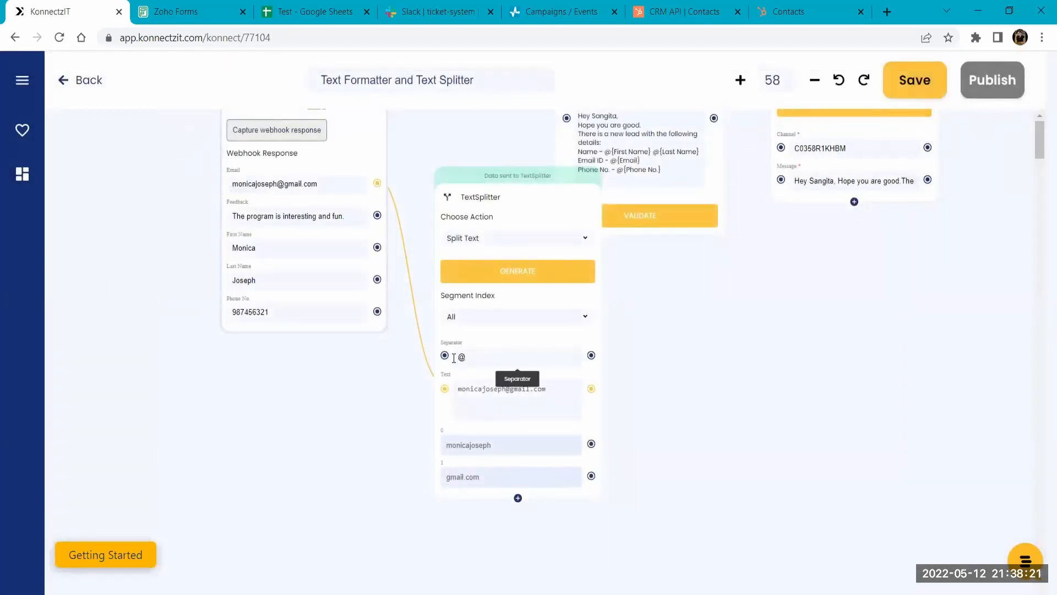
# - Rearrange the Slack and Text Formatter cards on the canvas and review the lead messages in Slack's ticket-system channel
pyautogui.scroll(-1, 577, 309)
pyautogui.scroll(-1, 577, 309)
pyautogui.moveTo(687, 354); pyautogui.dragTo(529, 489)
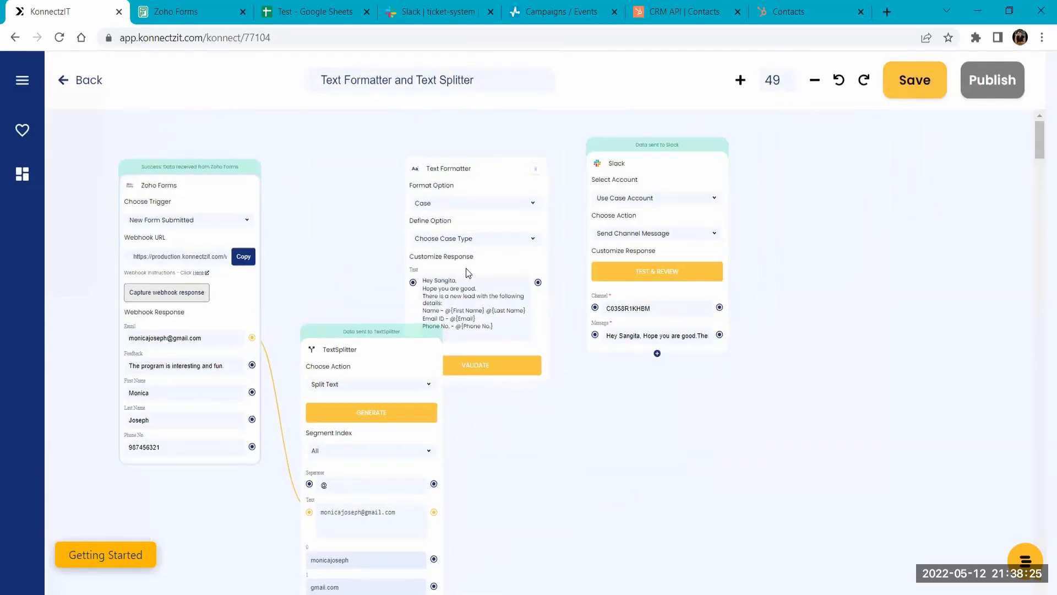
pyautogui.moveTo(653, 154); pyautogui.dragTo(678, 230)
pyautogui.click(434, 10)
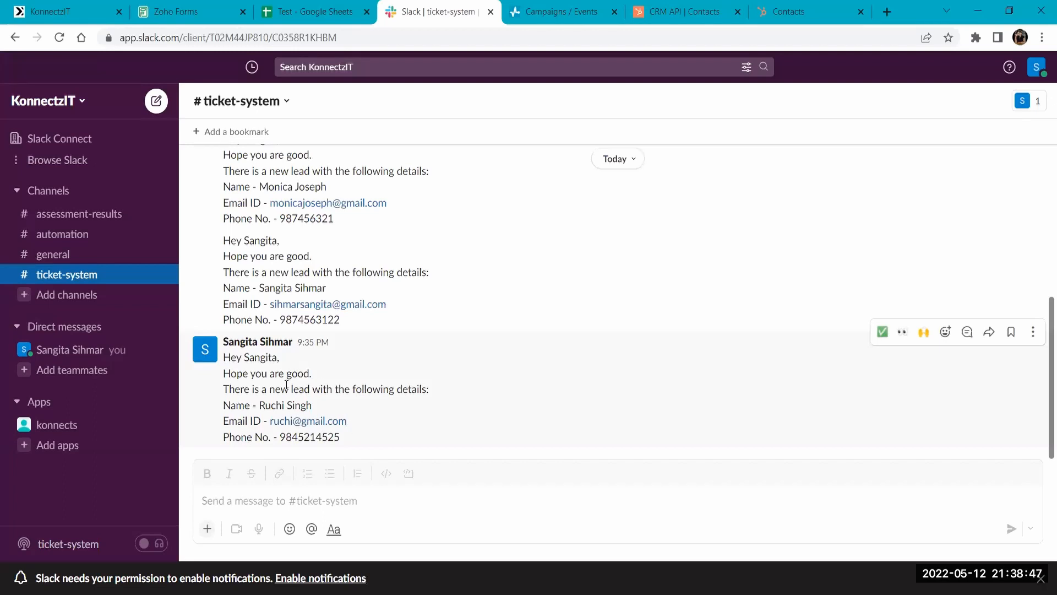
pyautogui.click(66, 11)
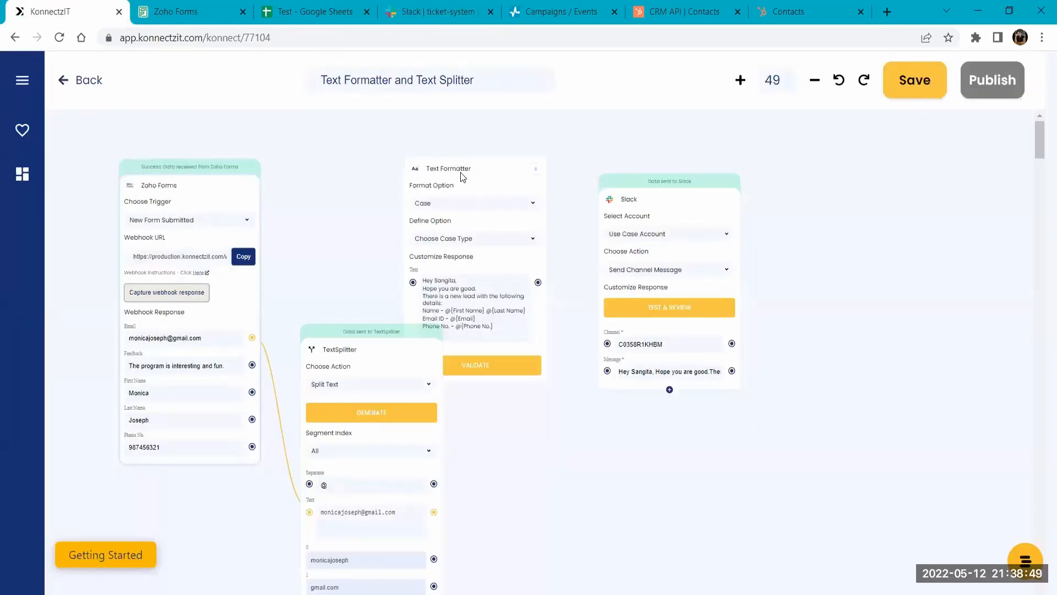
pyautogui.moveTo(466, 176); pyautogui.dragTo(500, 199)
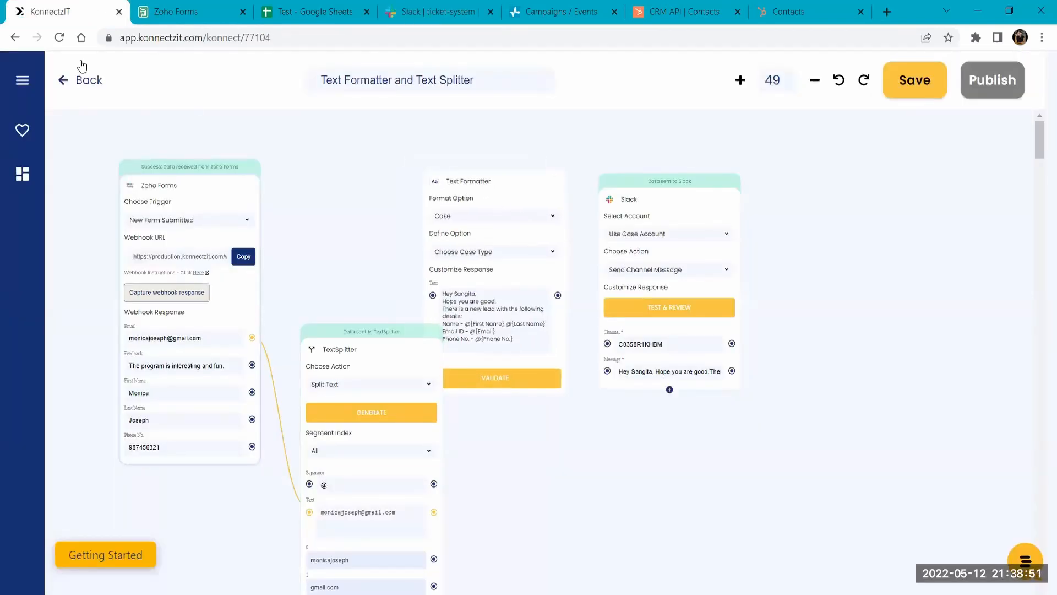
# - Leave the workflow, create a new Konnectz and name it Webhook + API Module
pyautogui.click(94, 86)
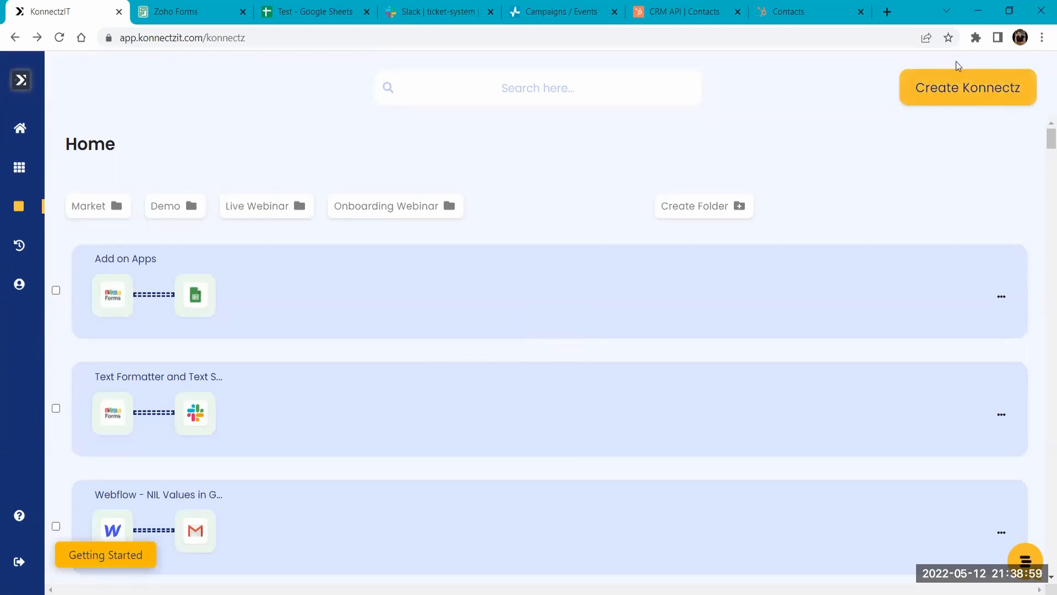
pyautogui.click(956, 90)
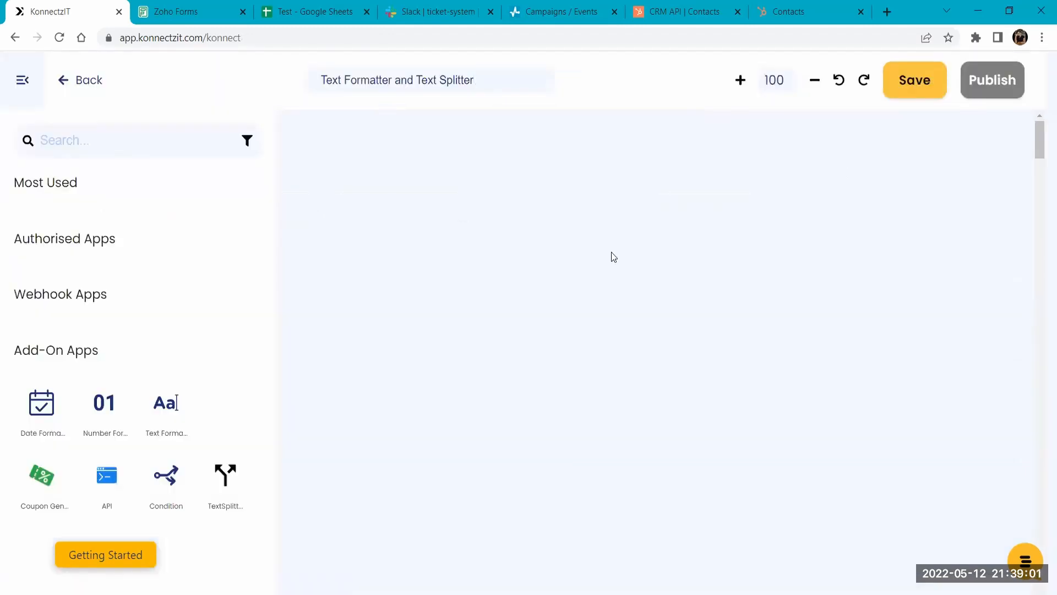
pyautogui.scroll(-5, 519, 237)
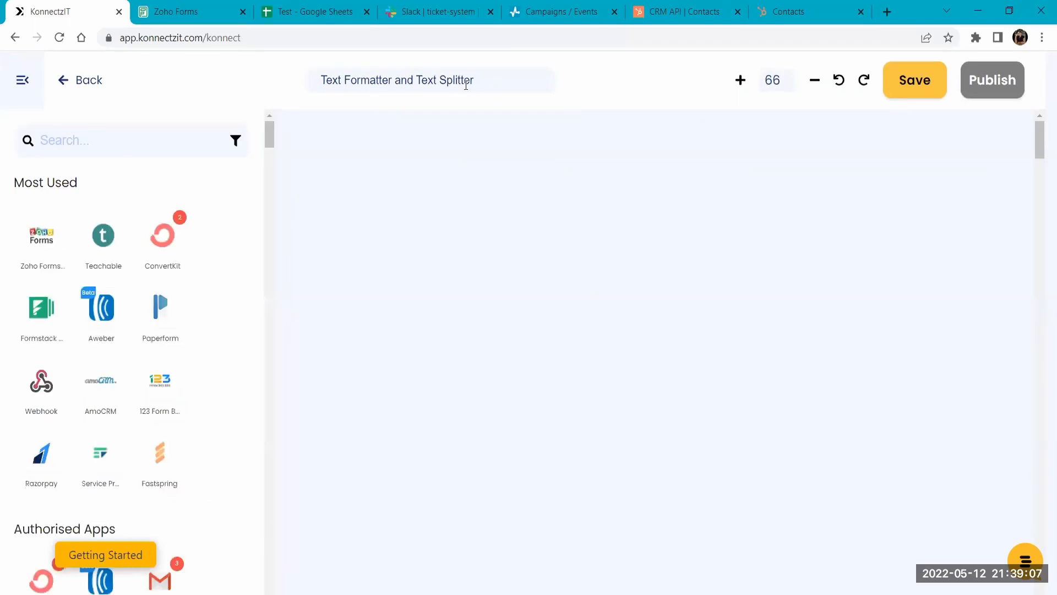
pyautogui.moveTo(504, 81); pyautogui.dragTo(298, 89)
pyautogui.press('BackSpace')
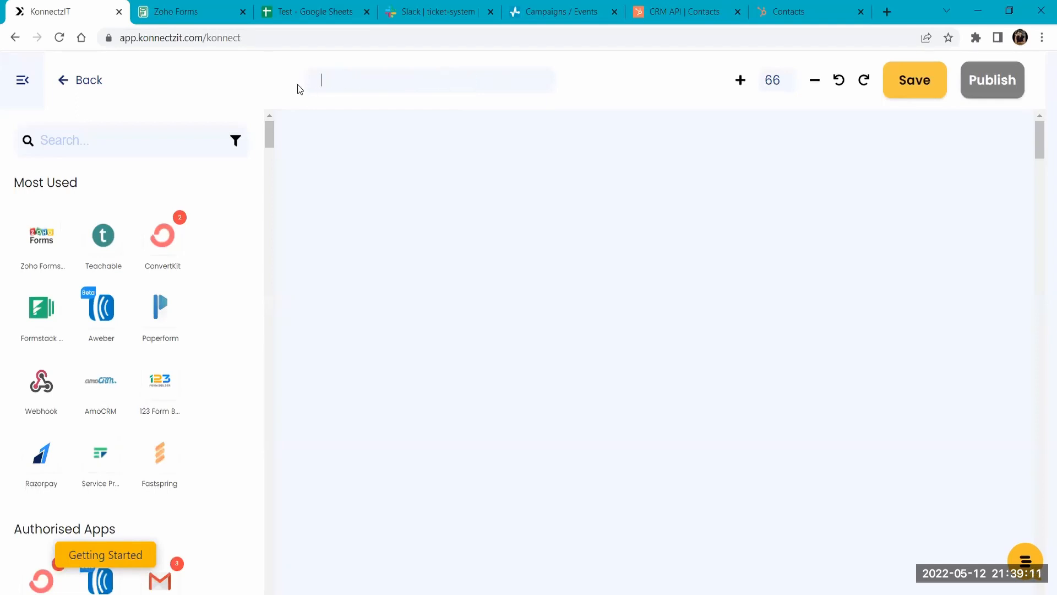
pyautogui.write('Webhook + API Module')
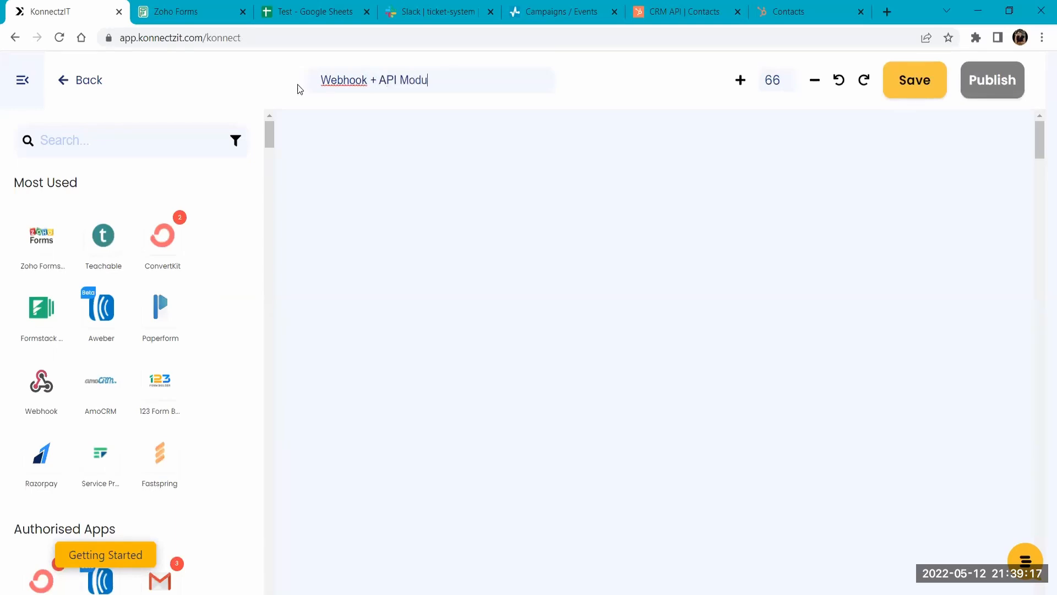
# - Search the apps for "webhook", add the Webhook app to the canvas and start capturing its response
pyautogui.click(74, 135)
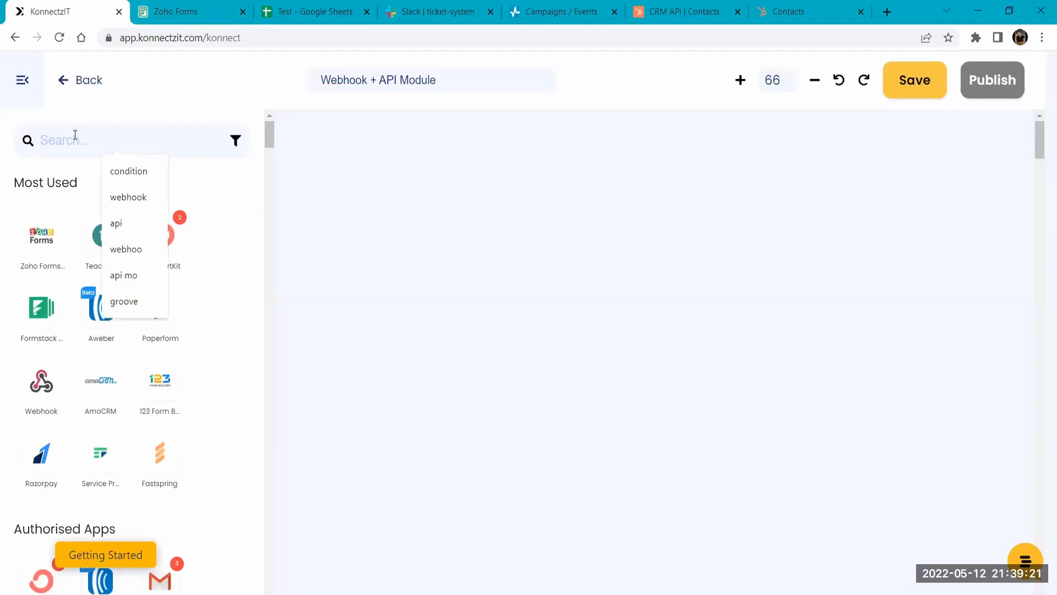
pyautogui.write('webhook')
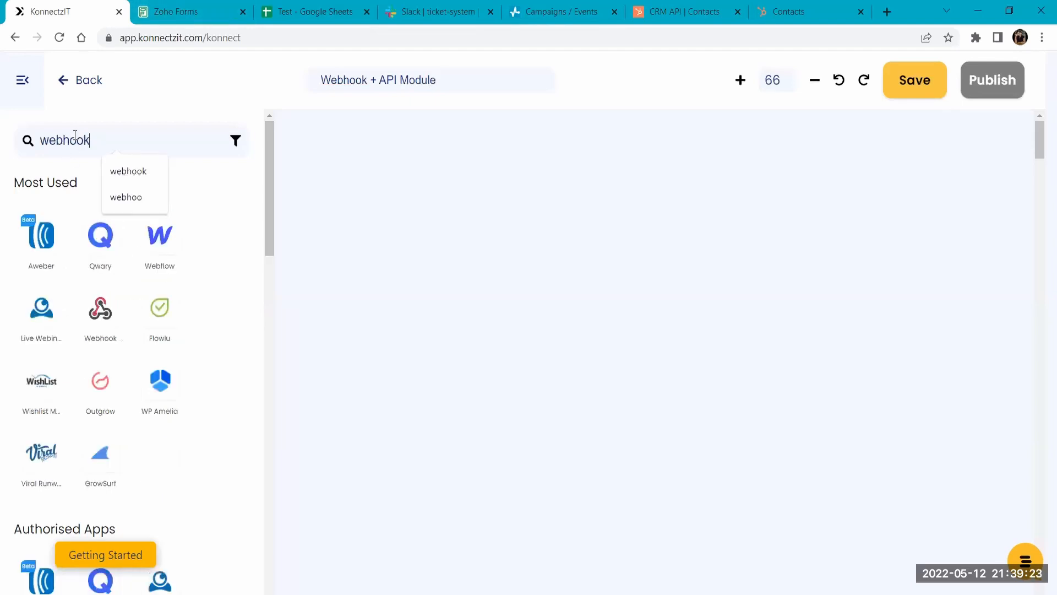
pyautogui.moveTo(38, 238); pyautogui.dragTo(330, 161)
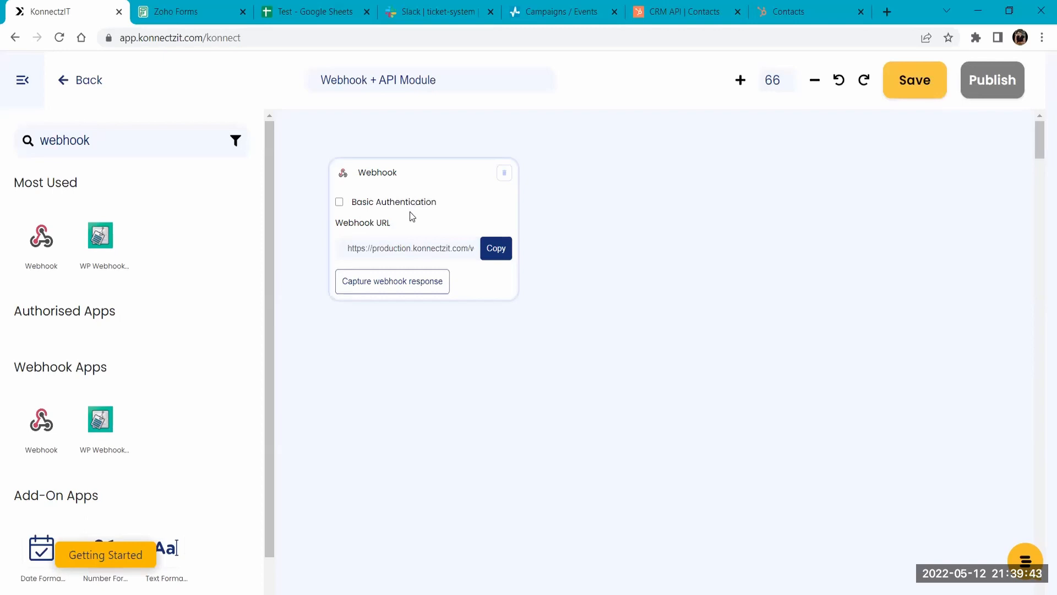
pyautogui.click(402, 283)
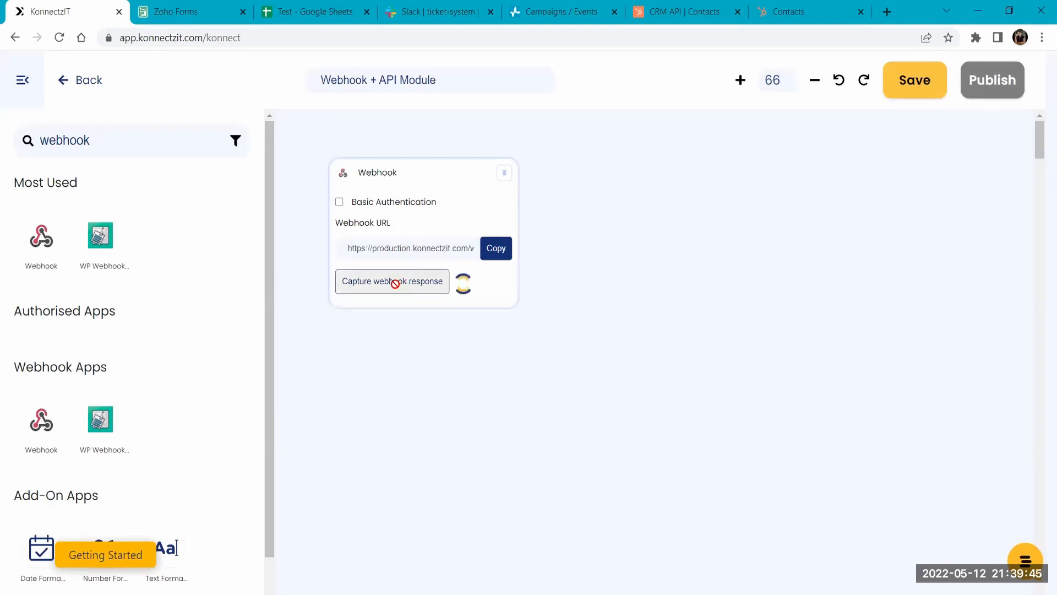
# - Copy the webhook URL, replace the URL in the Webhooks integration of the Zoho Forms form "Webhook" with it and save
pyautogui.click(502, 251)
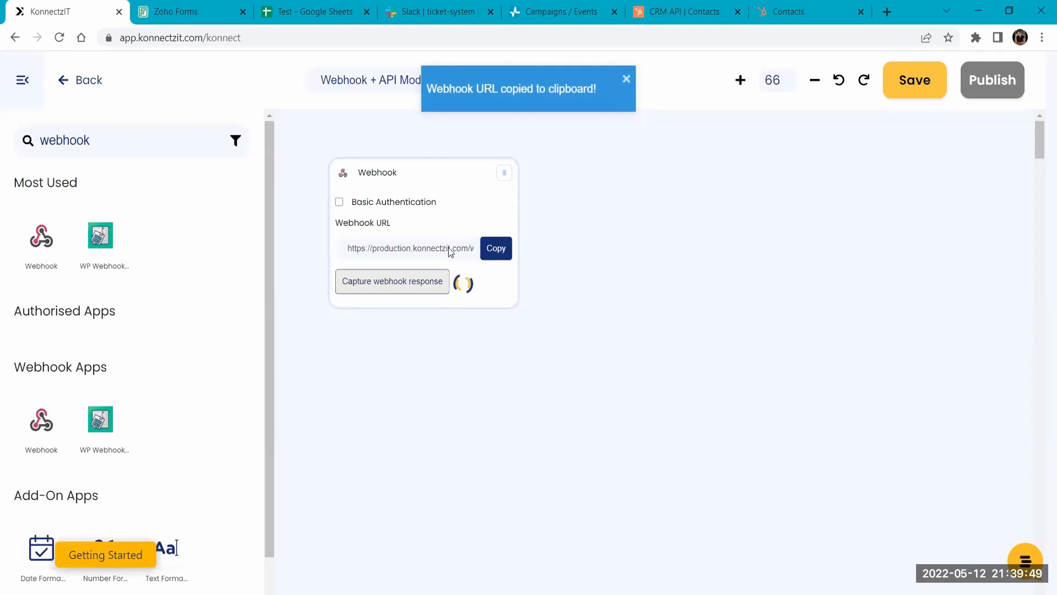
pyautogui.click(224, 5)
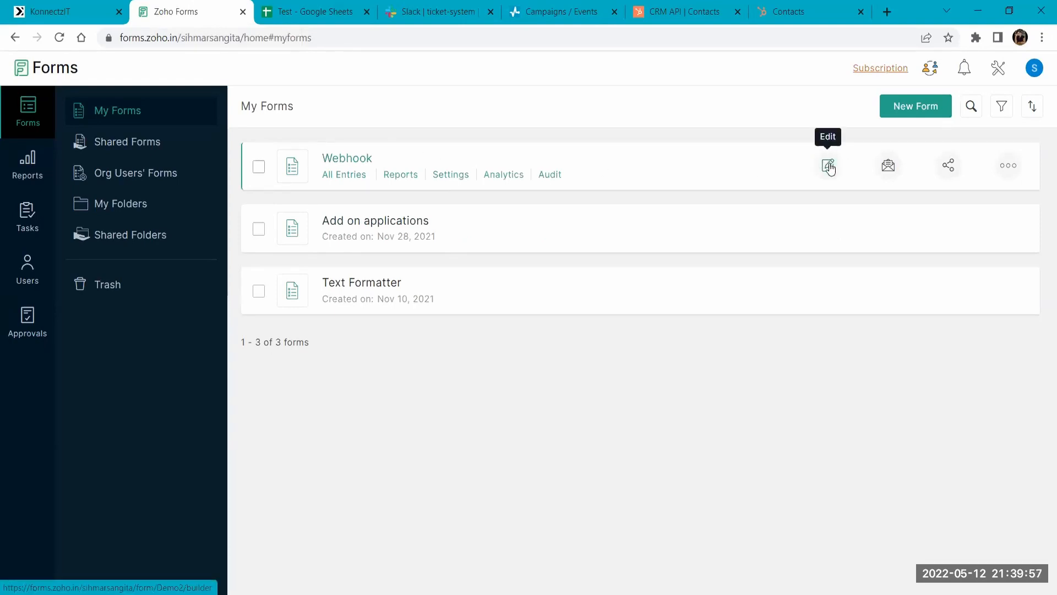
pyautogui.click(828, 166)
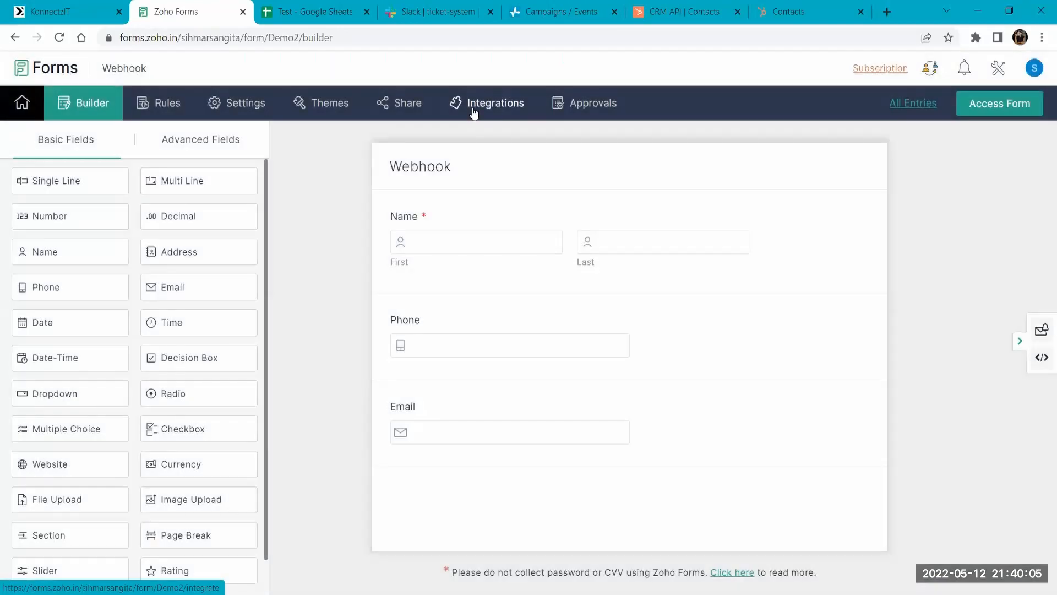
pyautogui.click(475, 110)
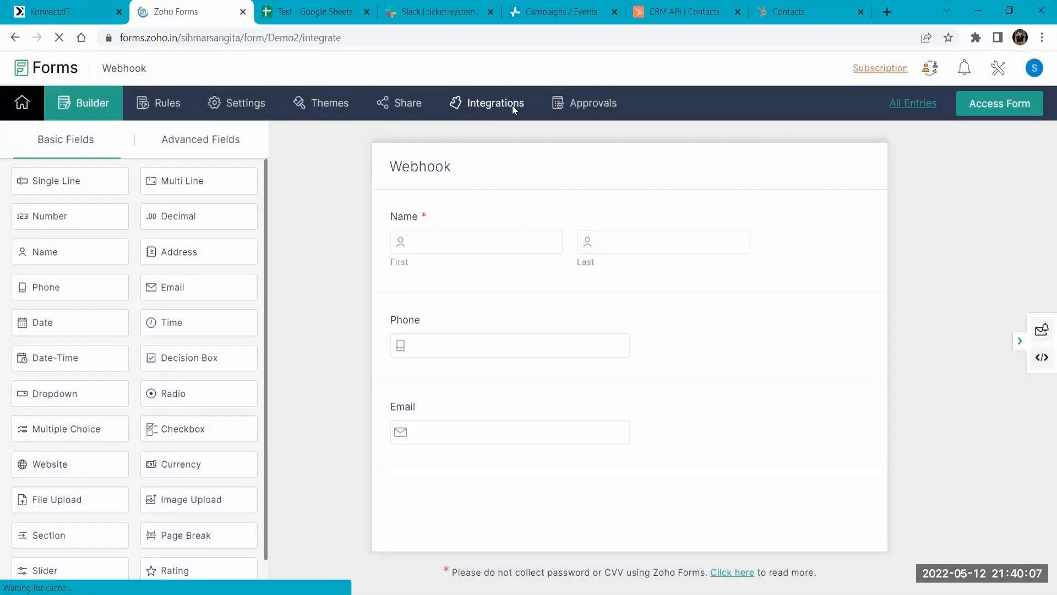
pyautogui.scroll(-4, 104, 492)
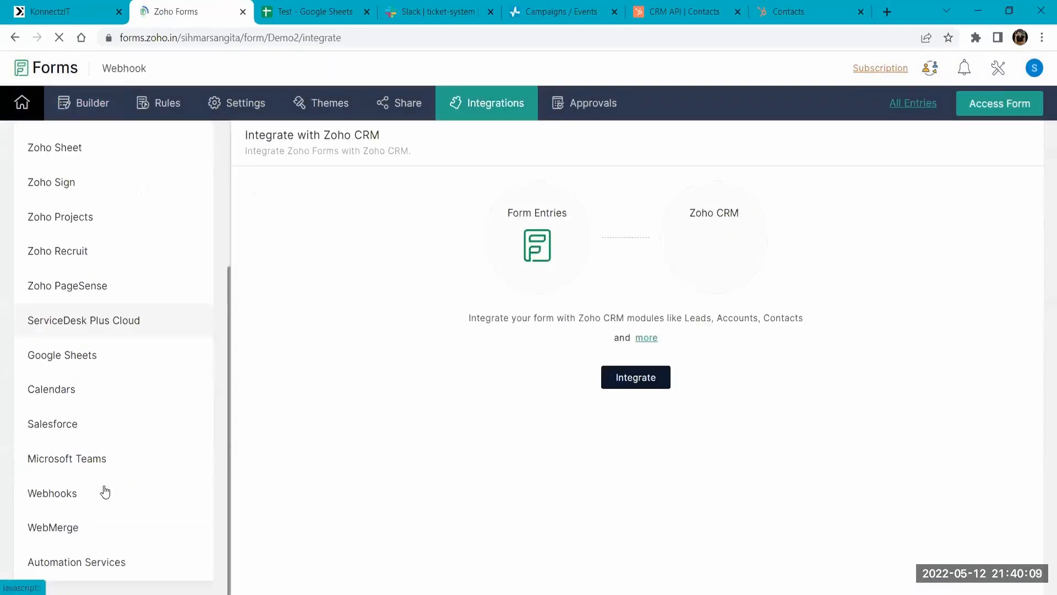
pyautogui.click(57, 489)
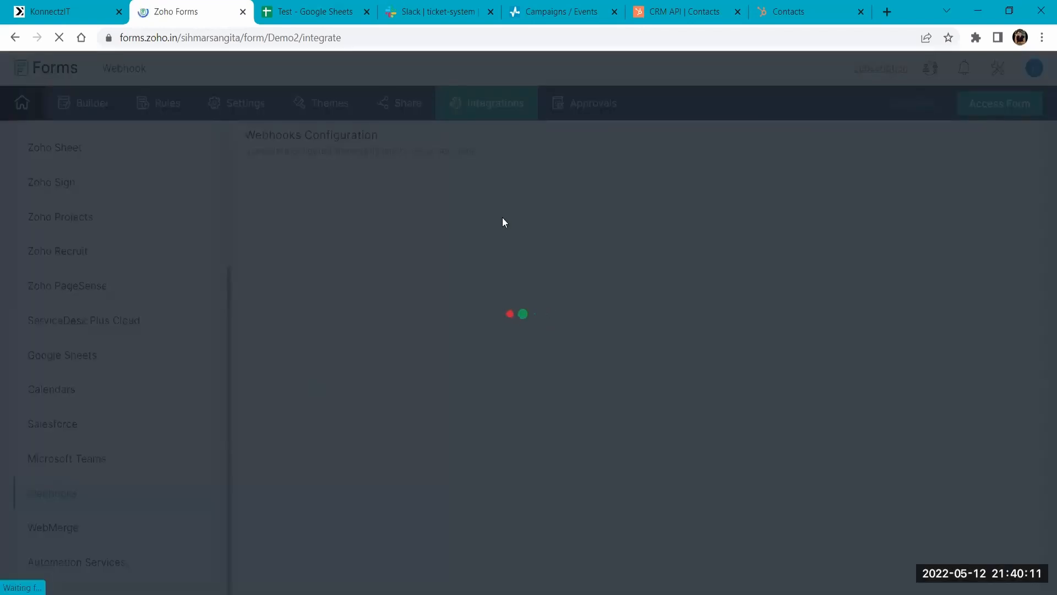
pyautogui.hotkey('ctrl', 'a')
pyautogui.hotkey('ctrl', 'v')
pyautogui.scroll(-4, 395, 443)
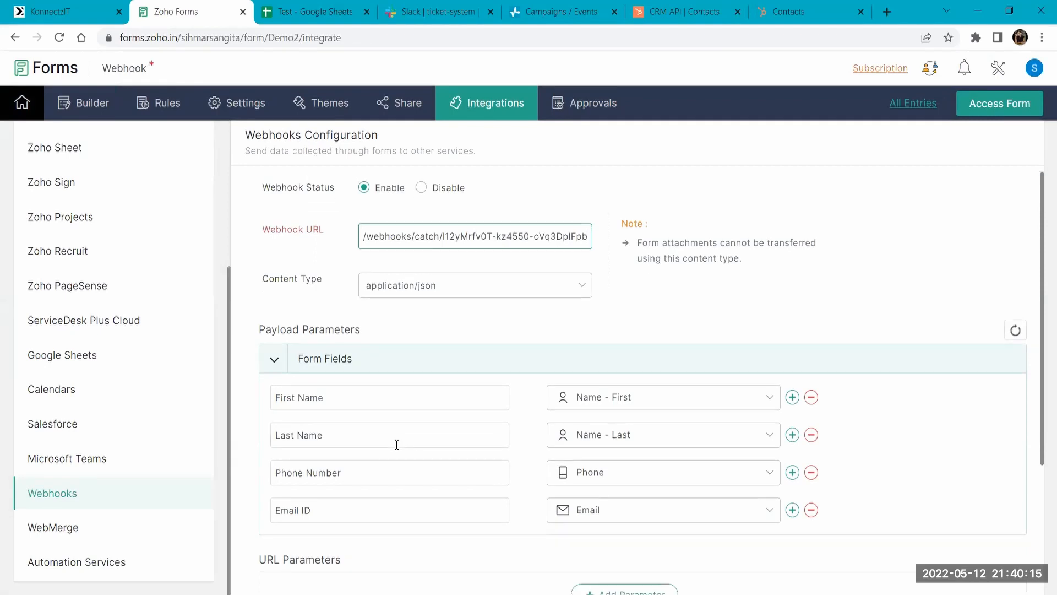
pyautogui.click(273, 559)
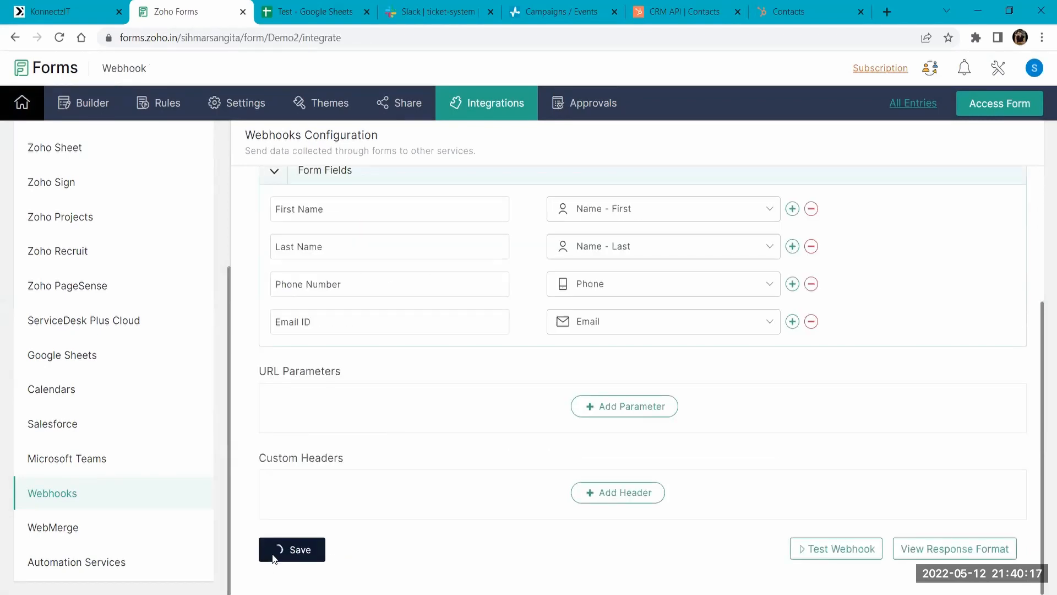
# - Check the webhook's capture status in KonnectzIT, then submit a test entry in the Zoho Webhook form with a full name, phone number and email
pyautogui.click(77, 7)
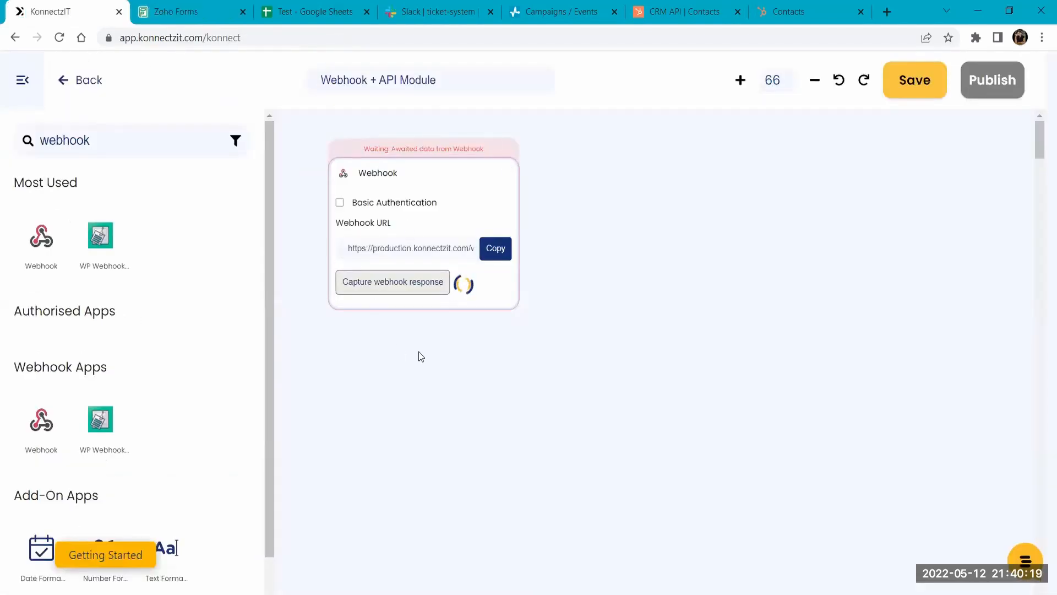
pyautogui.click(230, 6)
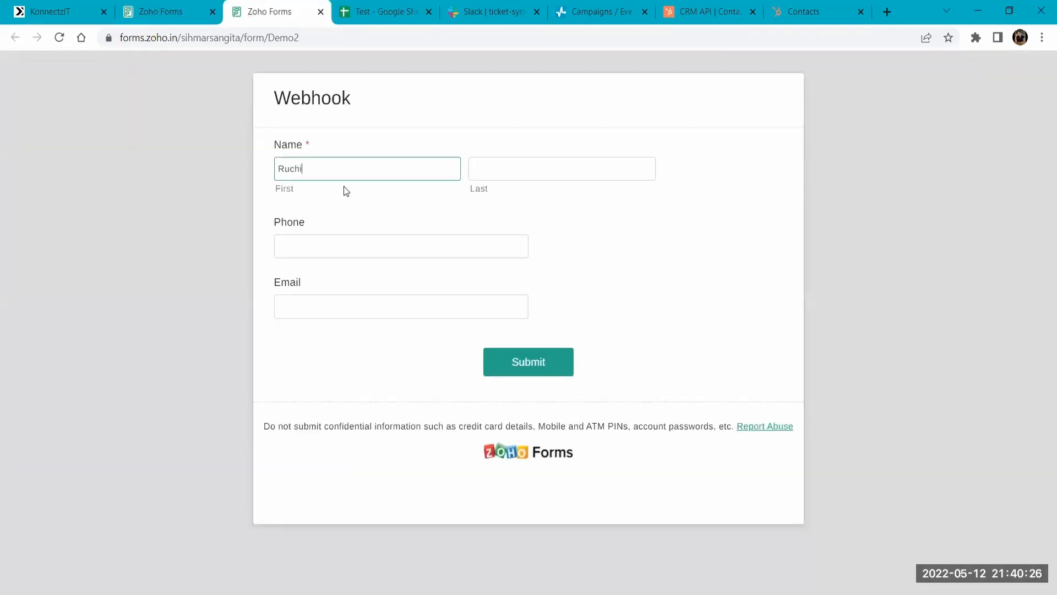
pyautogui.press('Tab')
pyautogui.write('Singh')
pyautogui.press('Tab')
pyautogui.press('Tab')
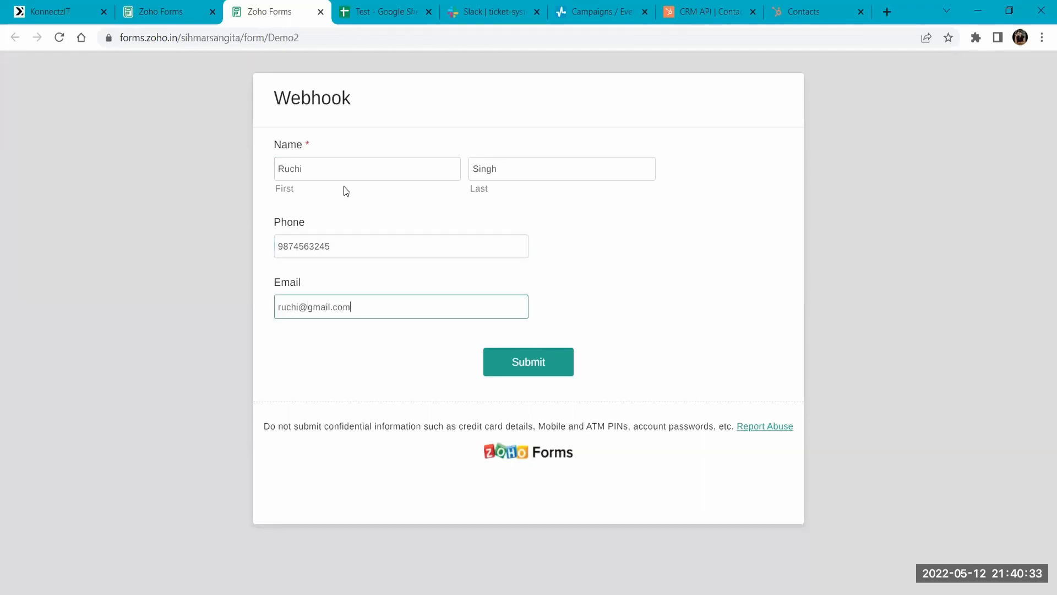
pyautogui.click(548, 363)
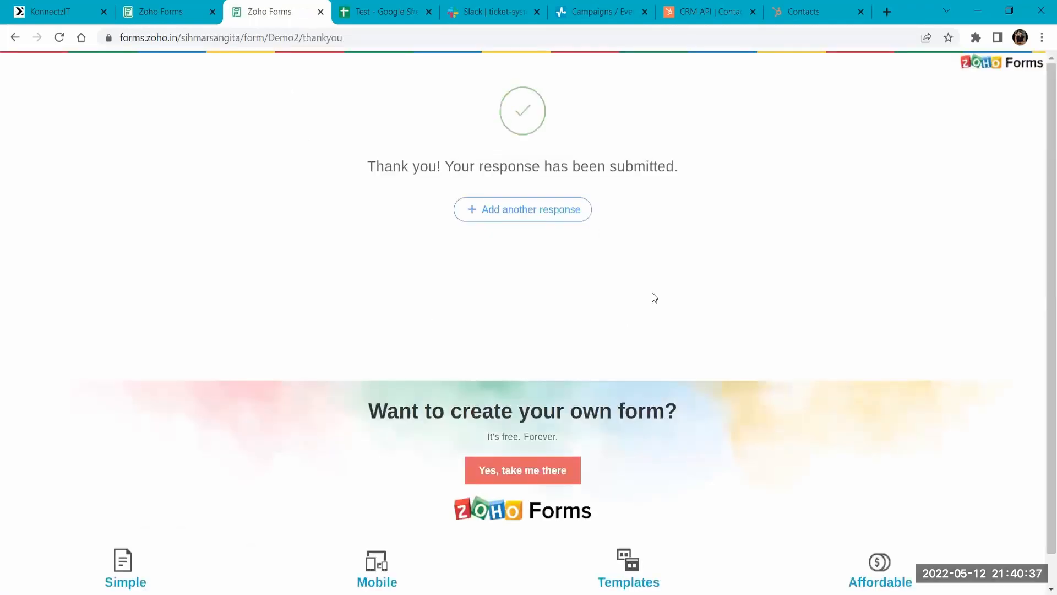
# - Close the form's thank-you page, return to KonnectzIT, add the API add-on to the canvas and set its action to POST
pyautogui.click(320, 12)
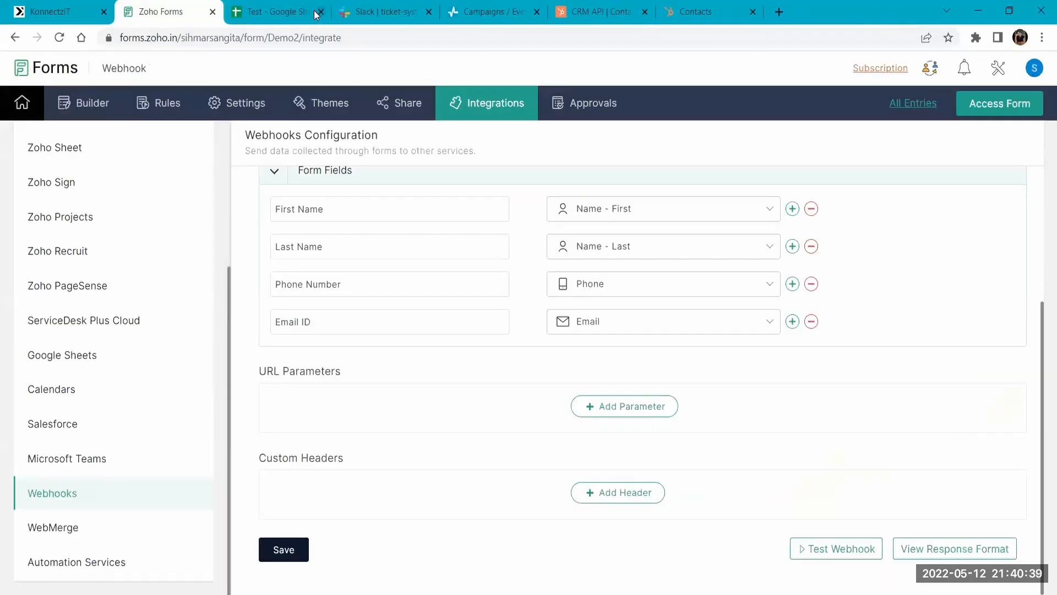
pyautogui.click(41, 6)
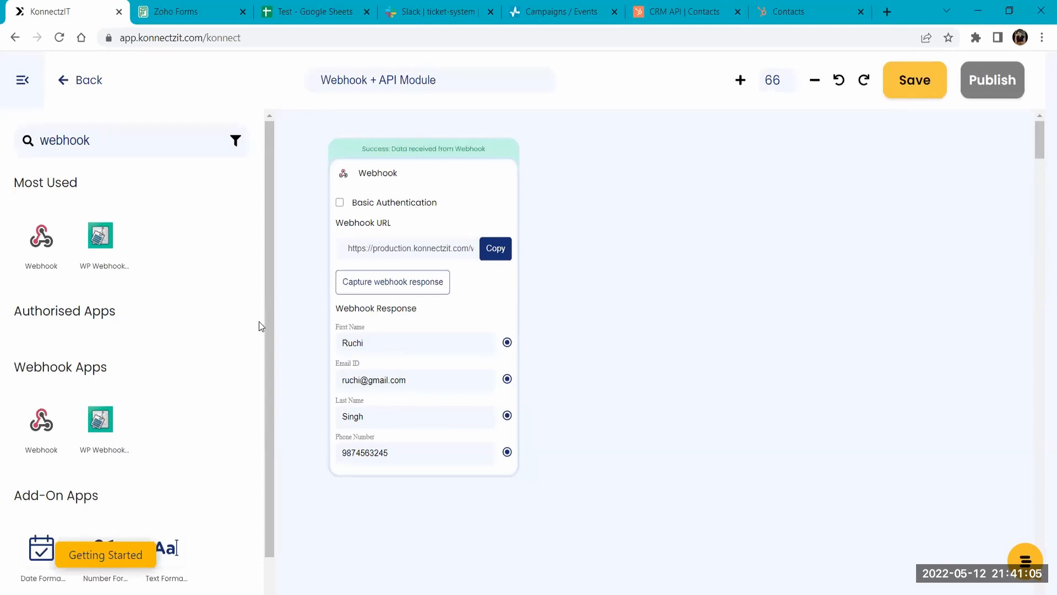
pyautogui.moveTo(266, 321); pyautogui.dragTo(267, 402)
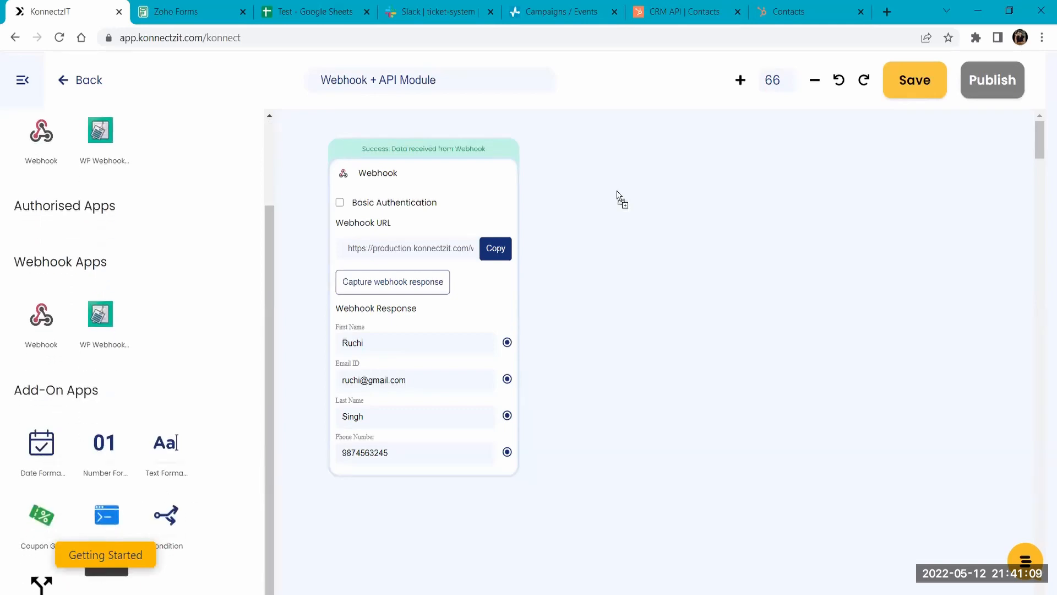
pyautogui.moveTo(619, 197); pyautogui.dragTo(616, 196)
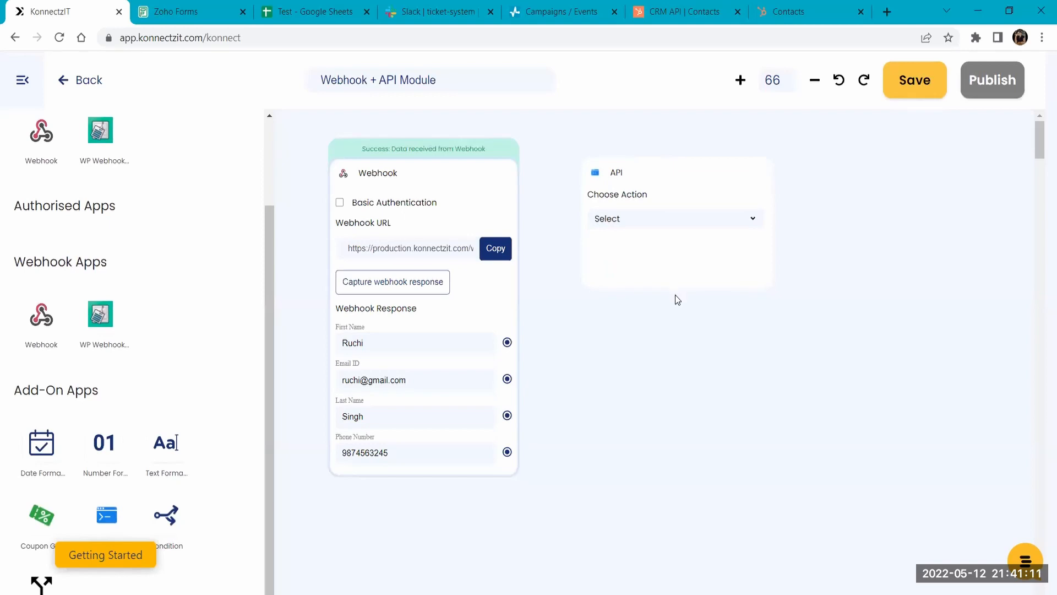
pyautogui.click(646, 223)
pyautogui.click(634, 255)
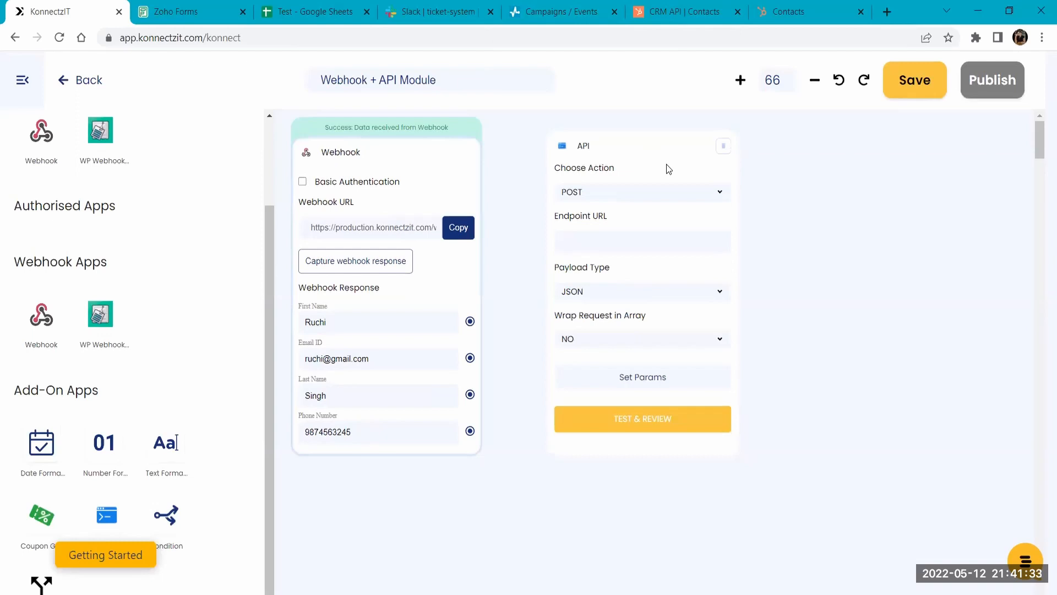
# - Copy the POST URL of the KonnectzIT Demo event from SendPulse's Events Manager and paste it as the API module's Endpoint URL
pyautogui.click(557, 7)
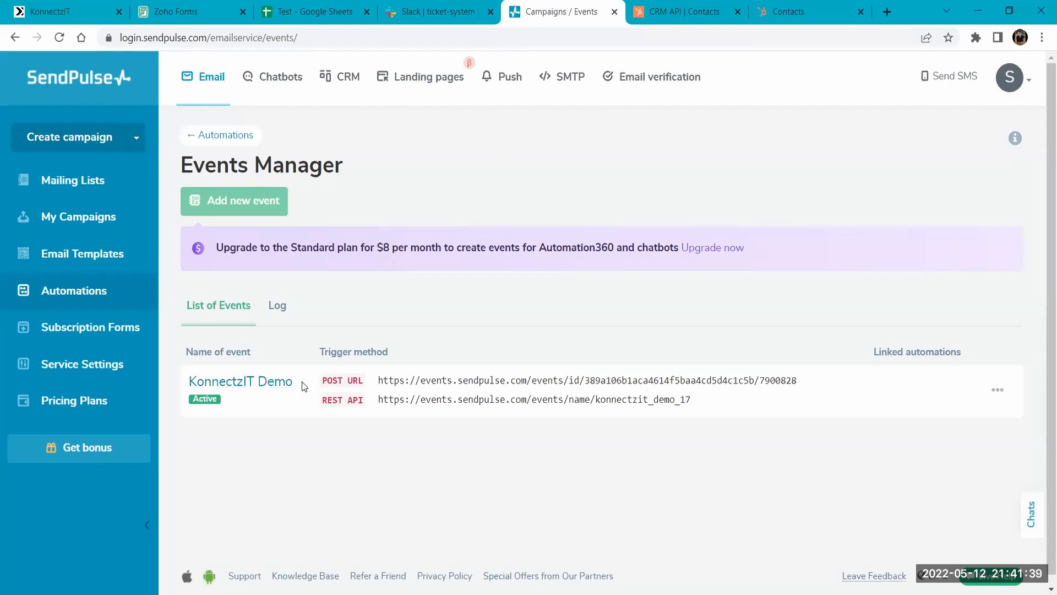
pyautogui.moveTo(379, 379); pyautogui.dragTo(805, 376)
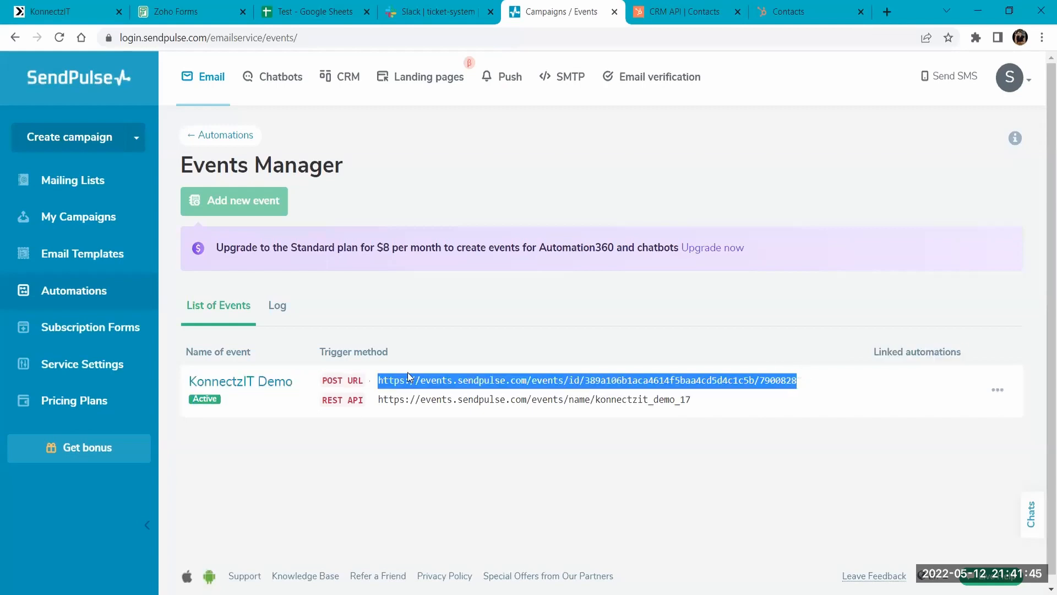
pyautogui.click(39, 6)
pyautogui.hotkey('ctrl', 'v')
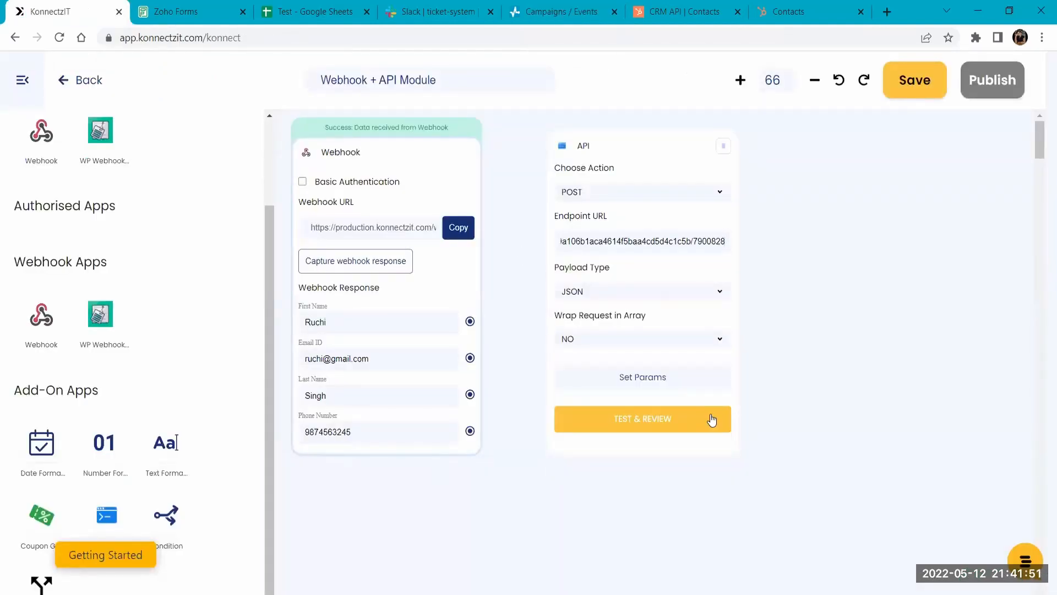
# - Expand the API module's parameter list to four rows, then open the KonnectzIT Demo event in SendPulse to read its field names
pyautogui.click(644, 381)
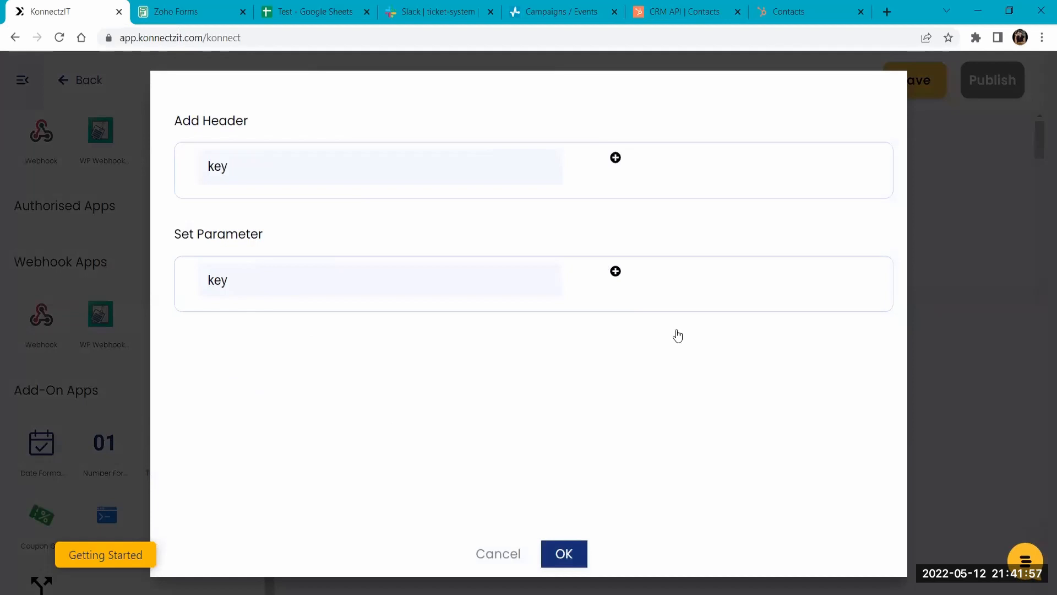
pyautogui.click(616, 270)
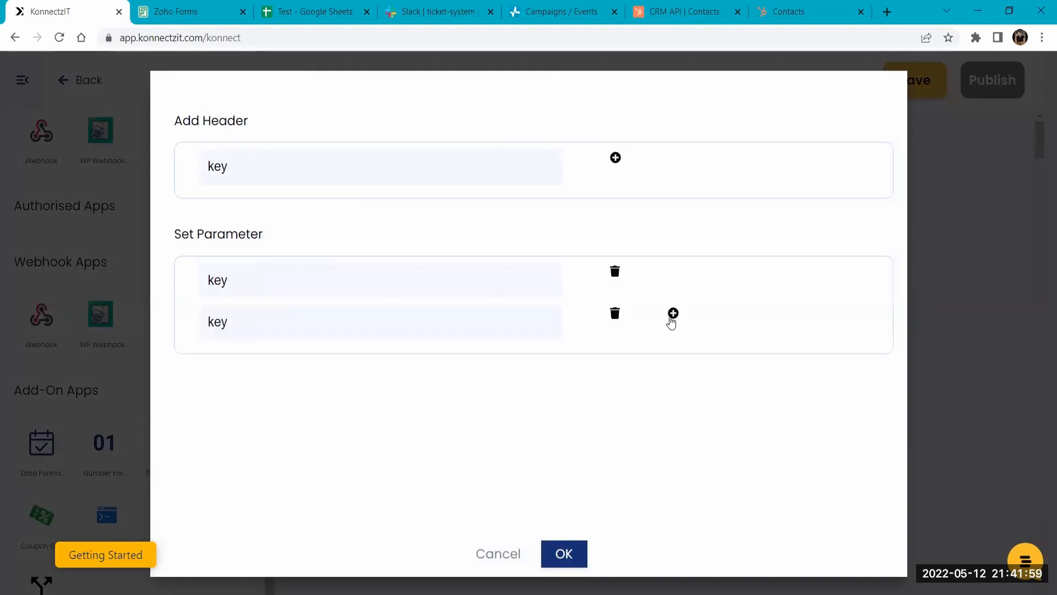
pyautogui.click(672, 314)
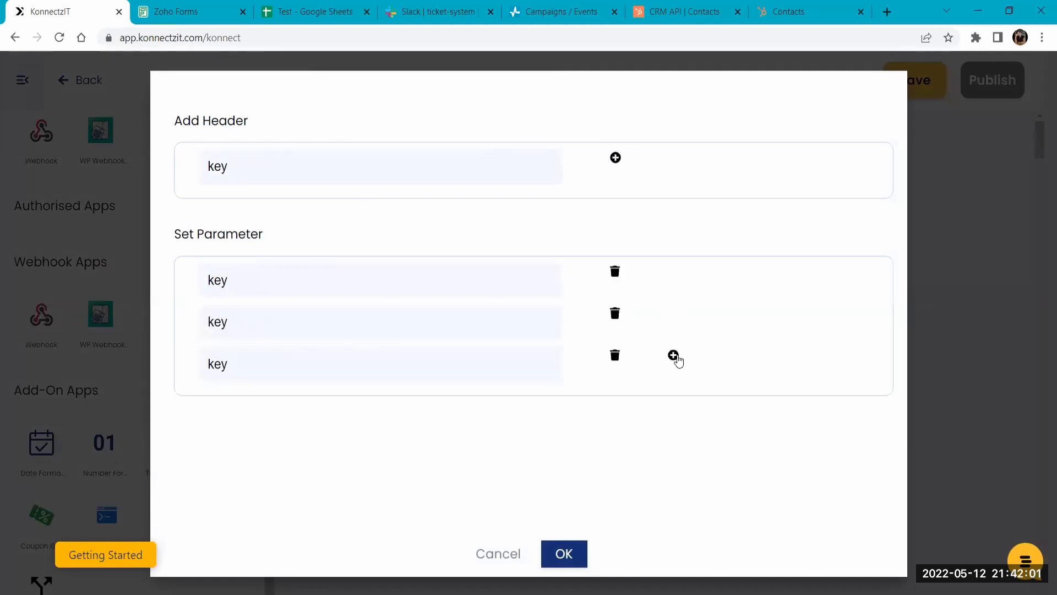
pyautogui.click(675, 356)
pyautogui.click(557, 11)
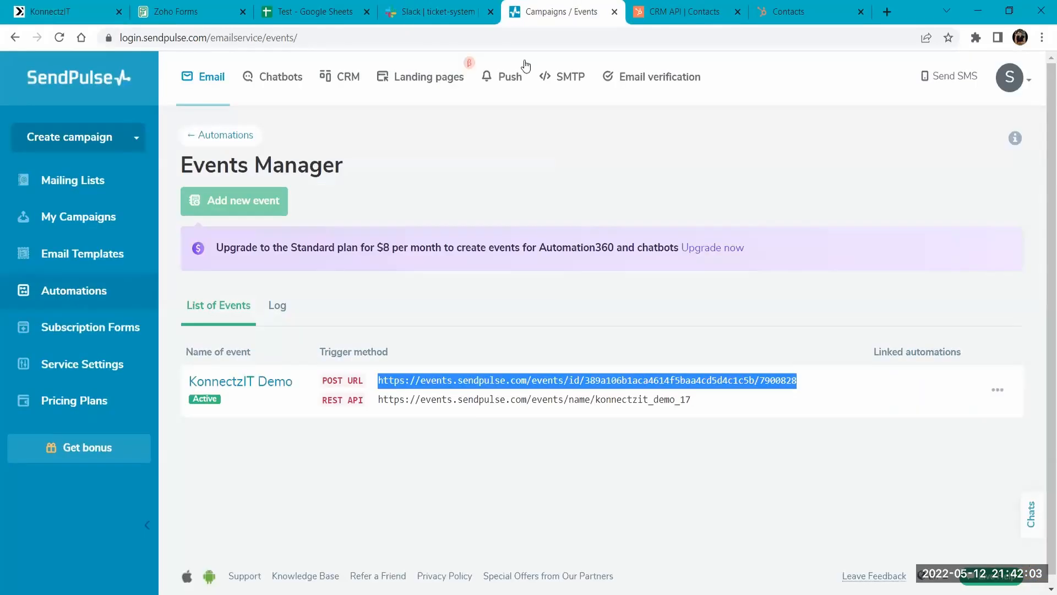
pyautogui.click(230, 381)
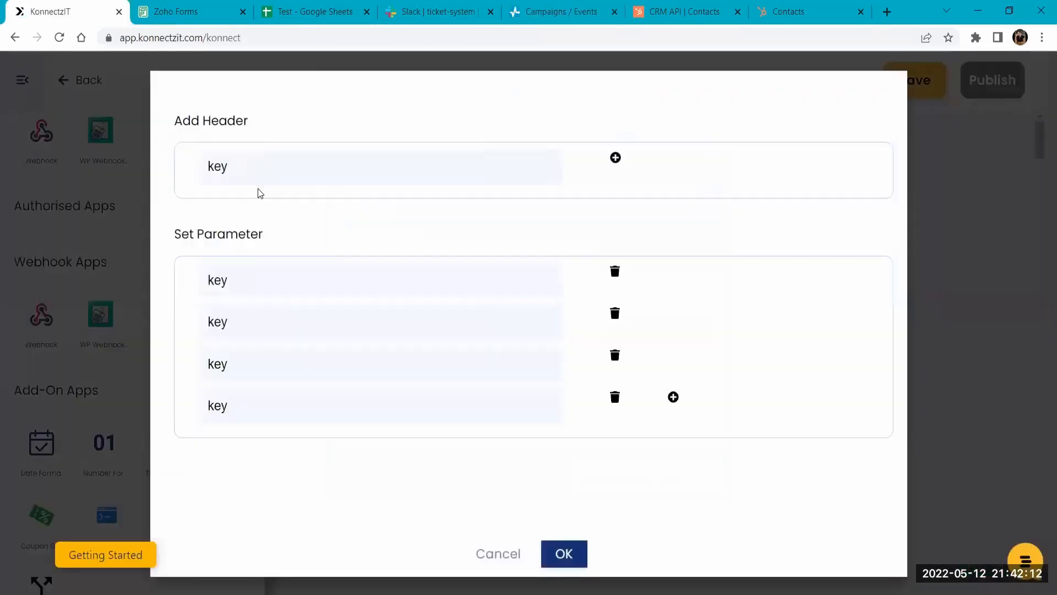
# - Back in KonnectzIT, name the four parameters email, phone, firstname and lastname and confirm them
pyautogui.click(72, 12)
pyautogui.click(295, 285)
pyautogui.write('email')
pyautogui.write('phone')
pyautogui.press('Tab')
pyautogui.write('fir')
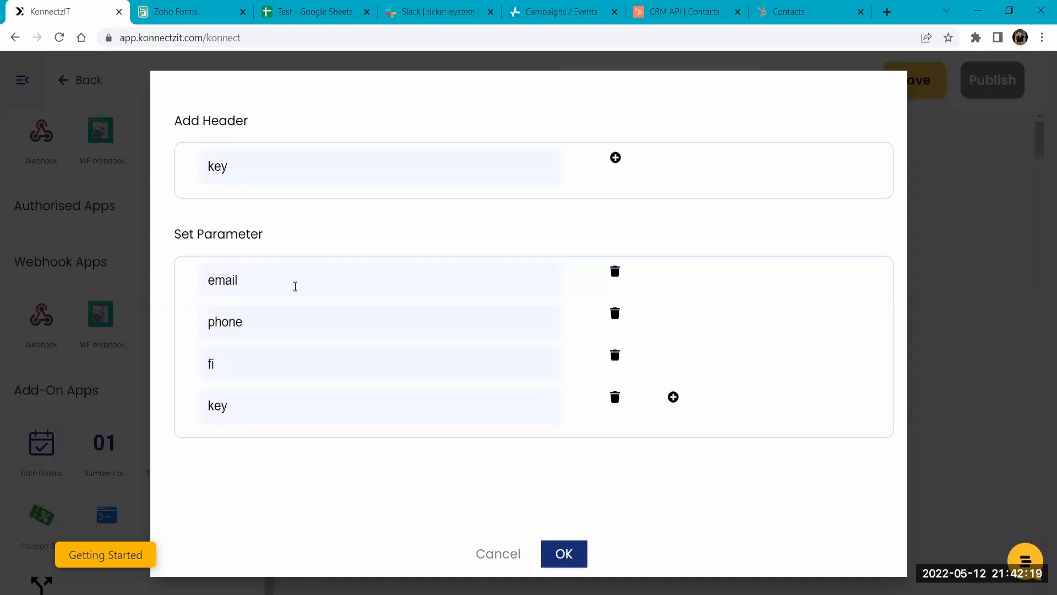
pyautogui.write('stname')
pyautogui.write('lastname')
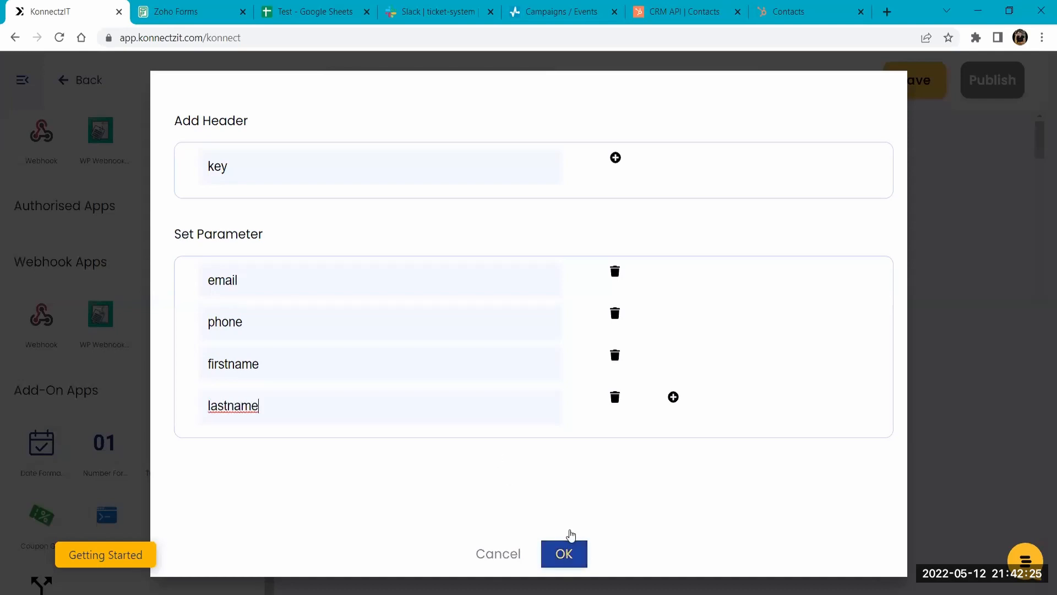
pyautogui.click(570, 537)
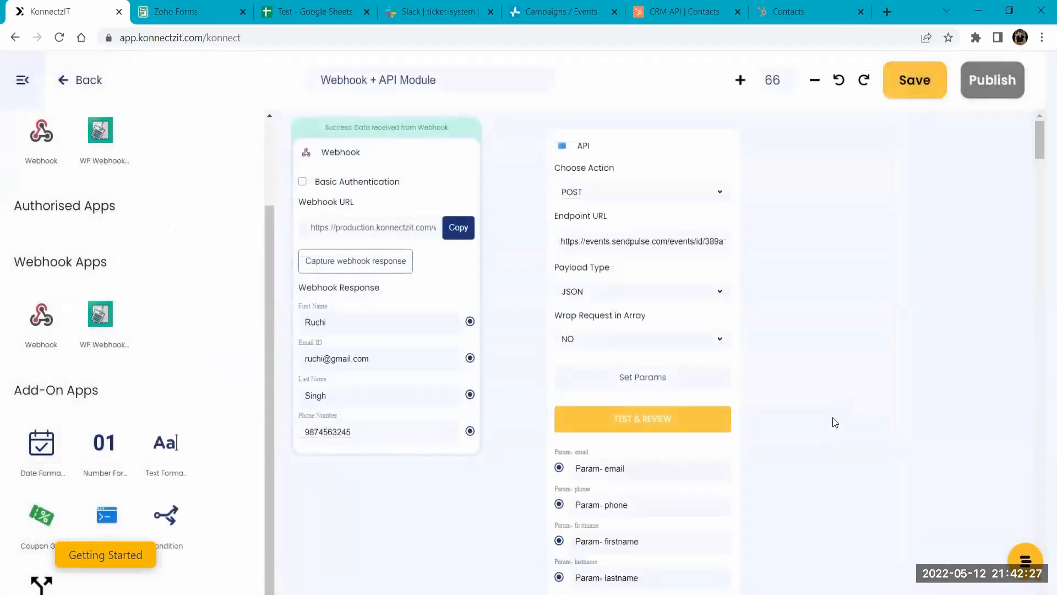
# - Map the webhook's First Name, Email ID, Last Name and Phone Number to the API's firstname, email, lastname and phone parameters
pyautogui.scroll(-4, 880, 281)
pyautogui.moveTo(493, 158); pyautogui.dragTo(600, 403)
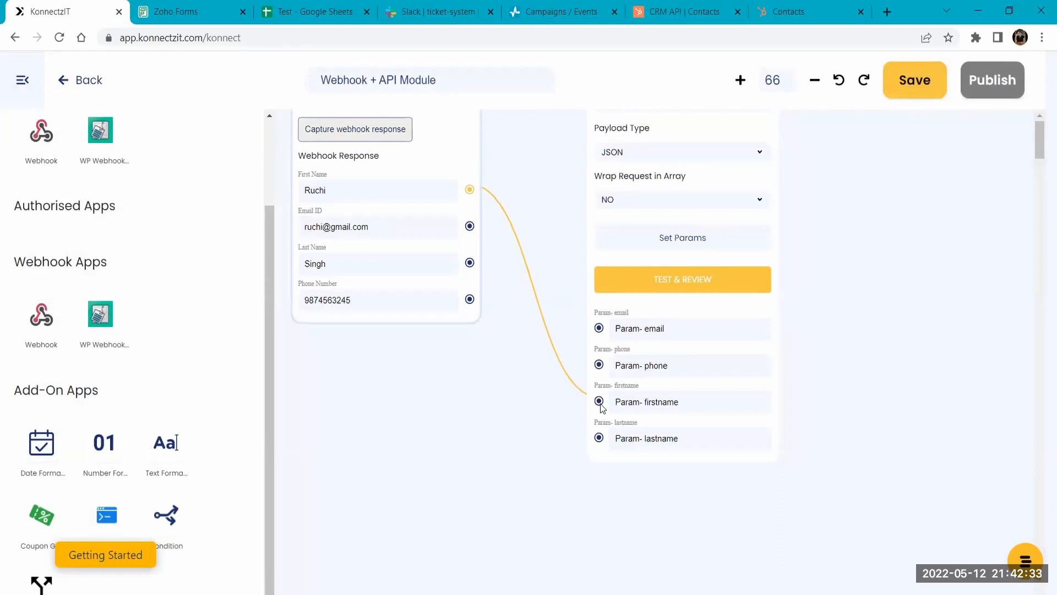
pyautogui.moveTo(469, 227); pyautogui.dragTo(599, 328)
pyautogui.moveTo(469, 262); pyautogui.dragTo(600, 443)
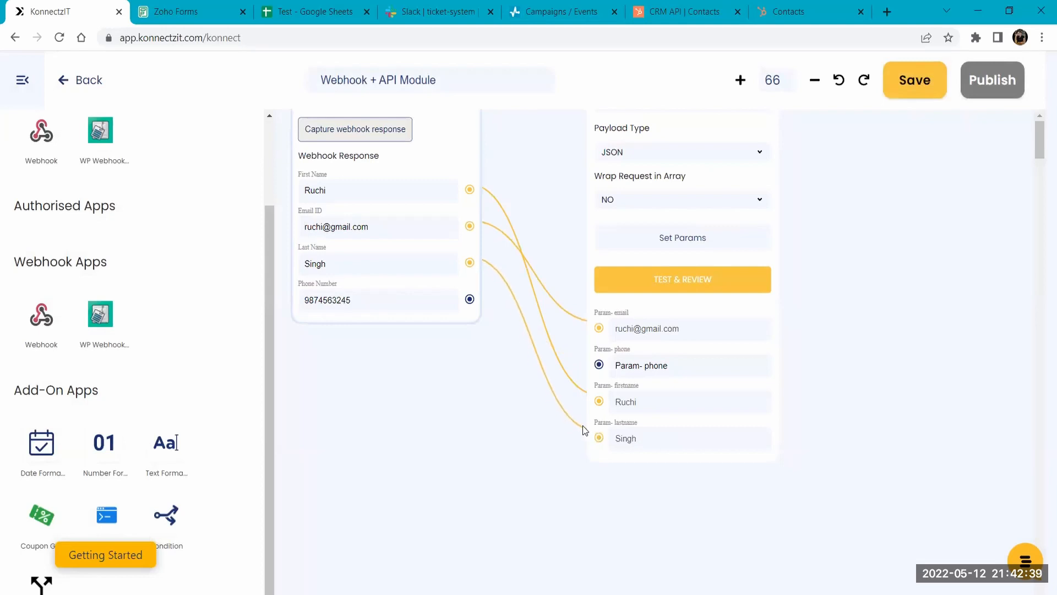
pyautogui.moveTo(470, 299); pyautogui.dragTo(599, 366)
# - Test the POST API module, then check the received event data in SendPulse's event log
pyautogui.moveTo(532, 166); pyautogui.dragTo(514, 326)
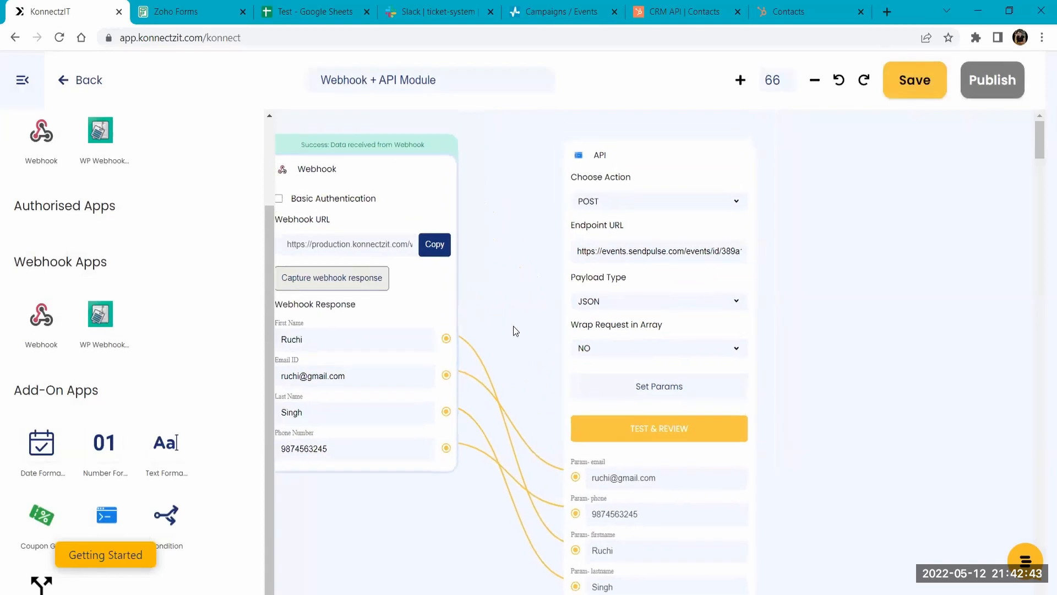
pyautogui.click(673, 441)
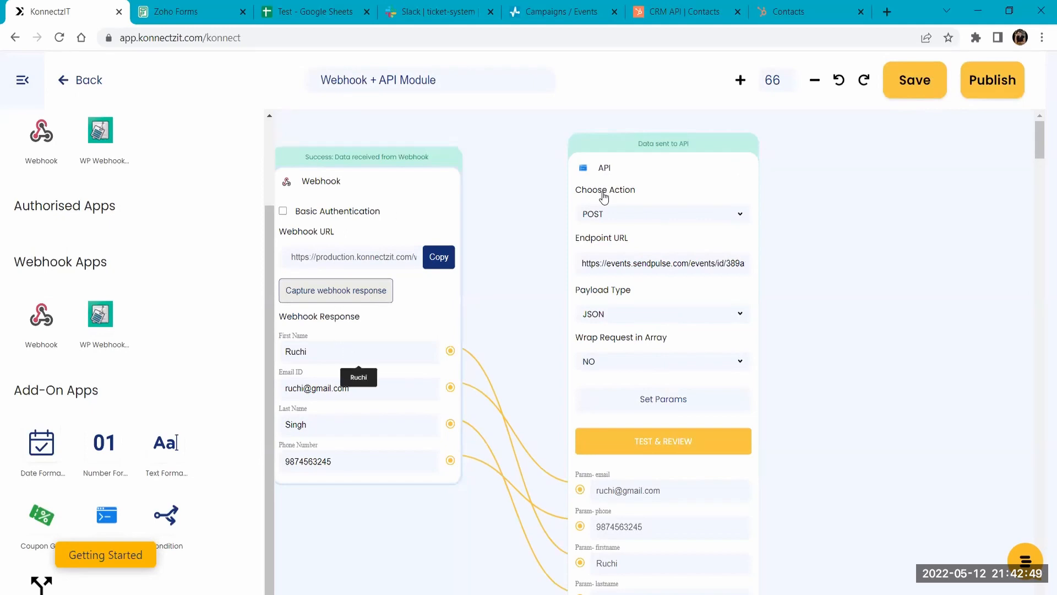
pyautogui.moveTo(642, 194); pyautogui.dragTo(602, 196)
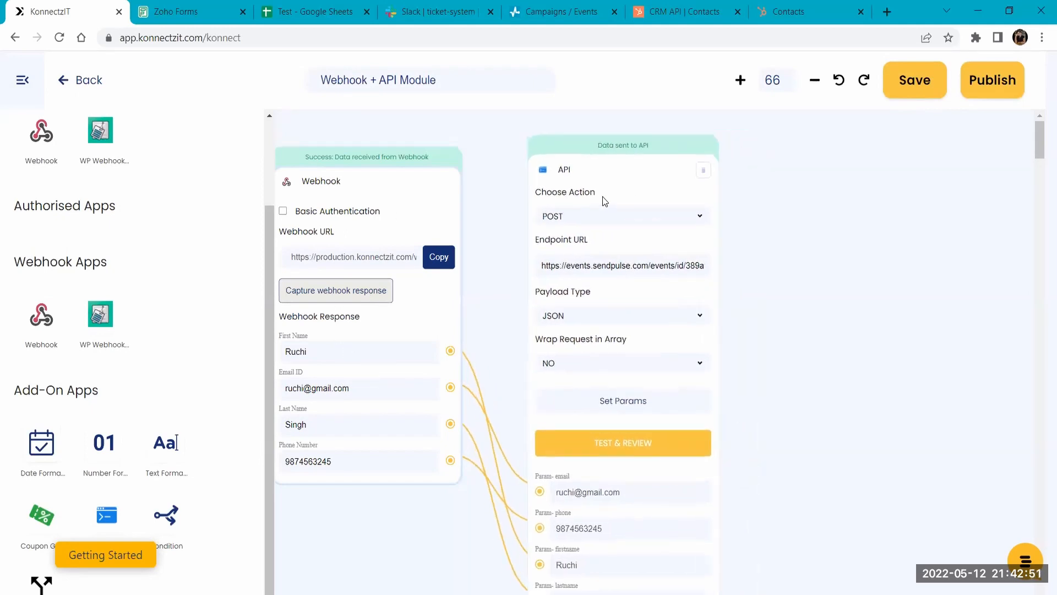
pyautogui.click(554, 12)
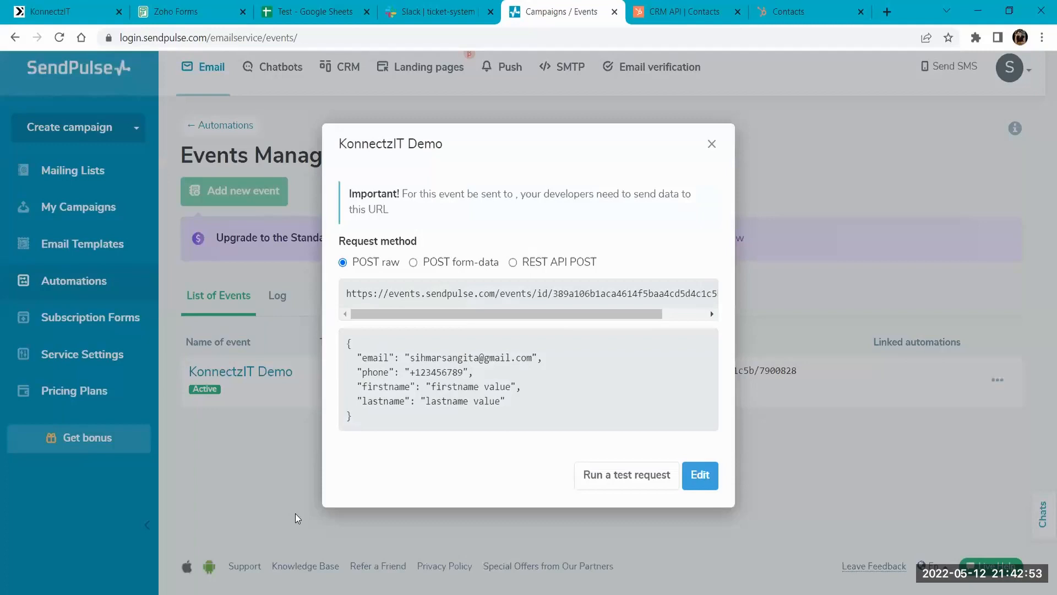
pyautogui.click(278, 297)
pyautogui.click(278, 298)
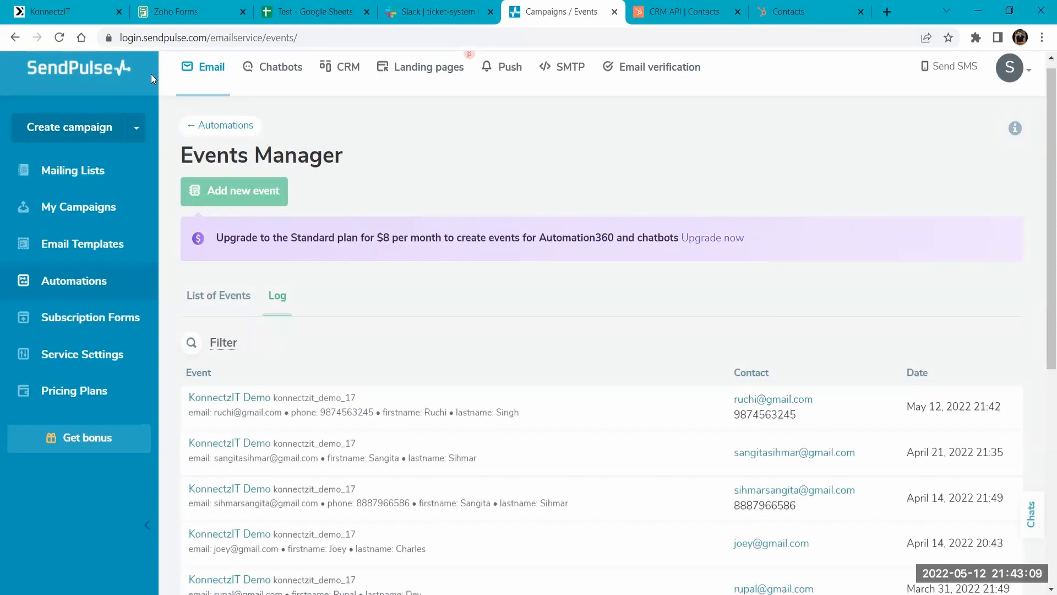
# - Return to KonnectzIT, add a second API module beside the first one and set its action to GET
pyautogui.click(66, 12)
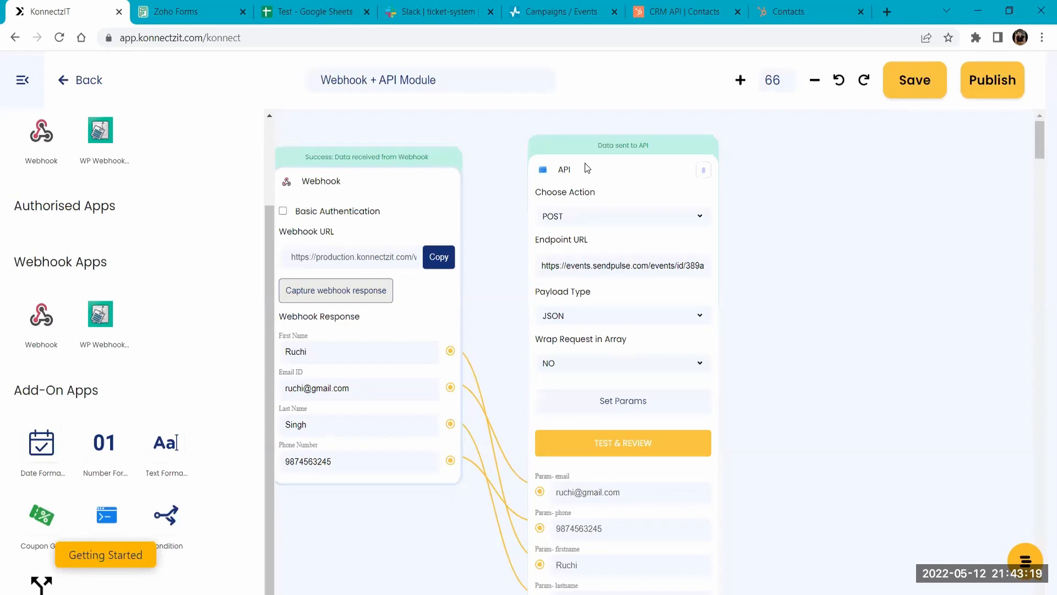
pyautogui.moveTo(892, 283); pyautogui.dragTo(667, 272)
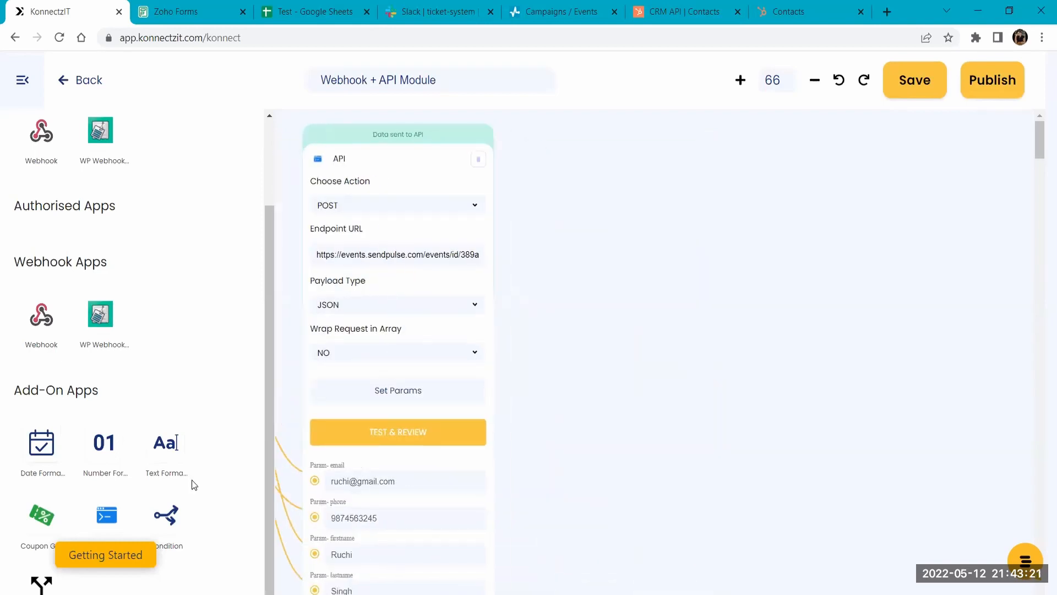
pyautogui.moveTo(106, 518); pyautogui.dragTo(654, 200)
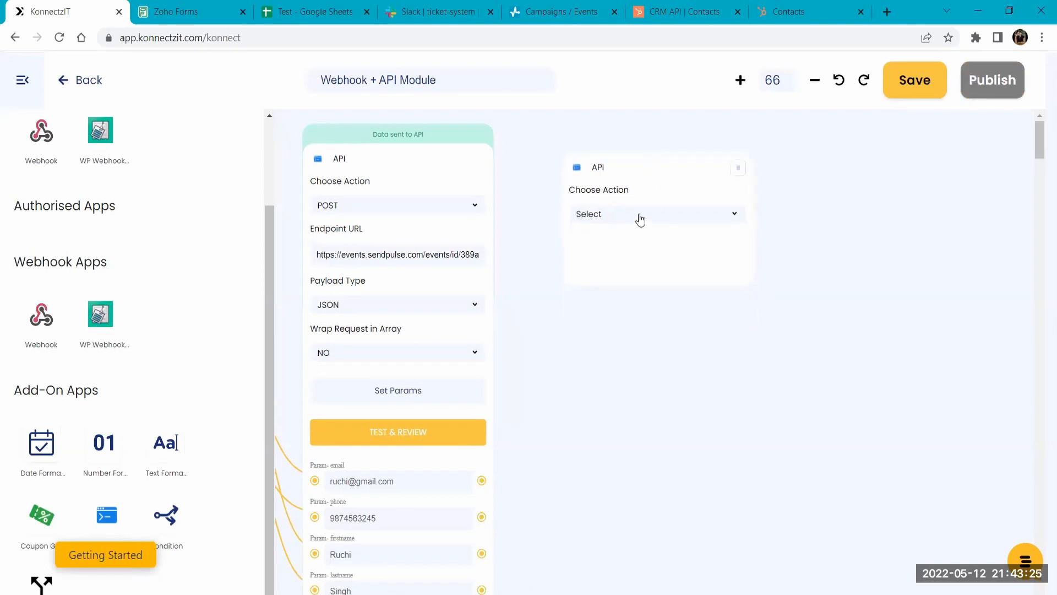
pyautogui.click(640, 219)
pyautogui.click(621, 237)
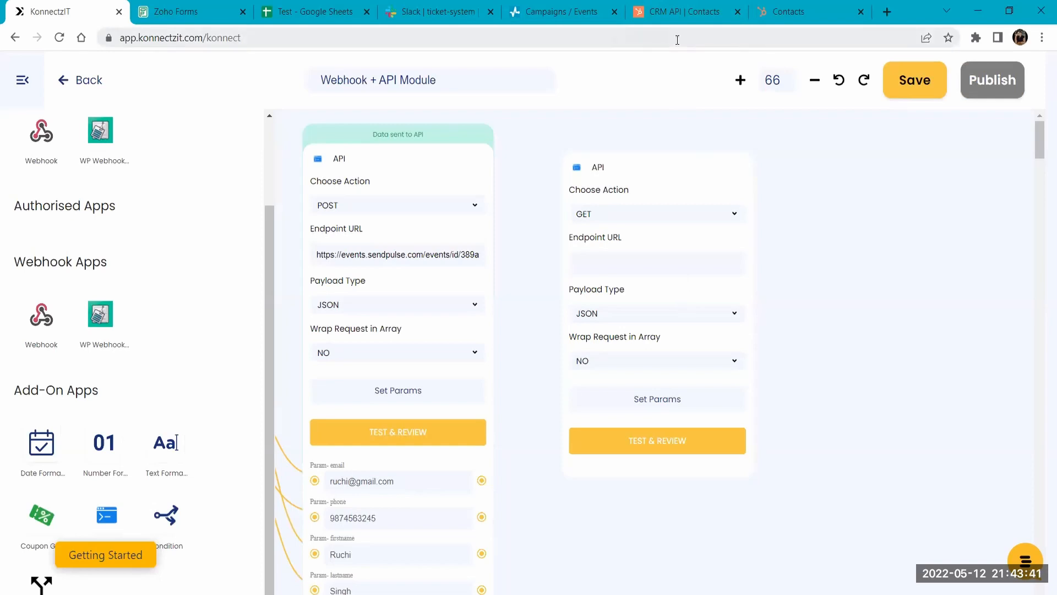
# - View the HubSpot contacts, copy the contacts list request URL with its API key from the HubSpot docs and paste it as the GET module's Endpoint URL
pyautogui.click(795, 8)
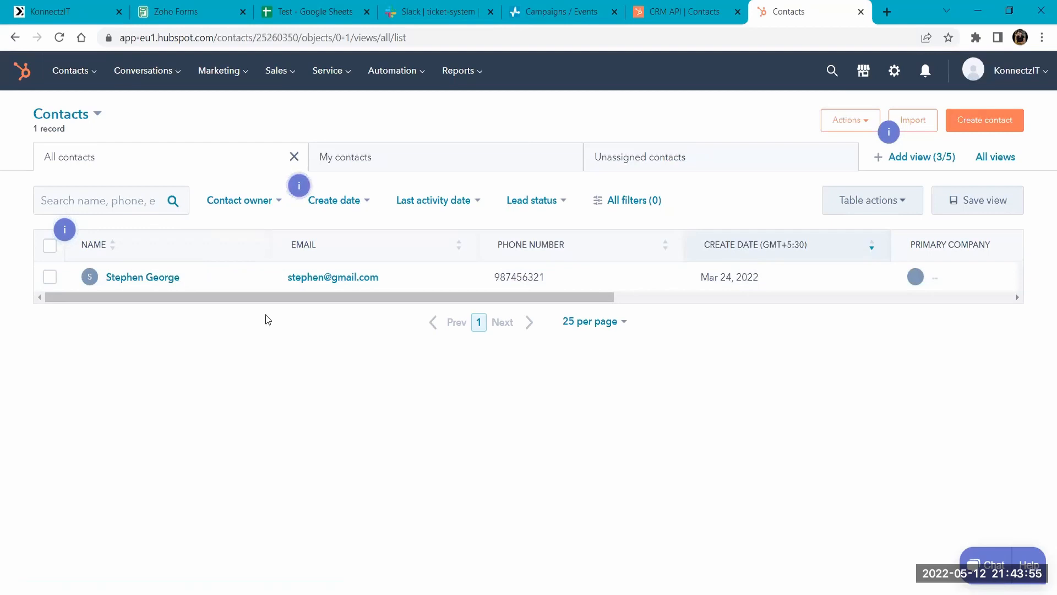
pyautogui.click(678, 7)
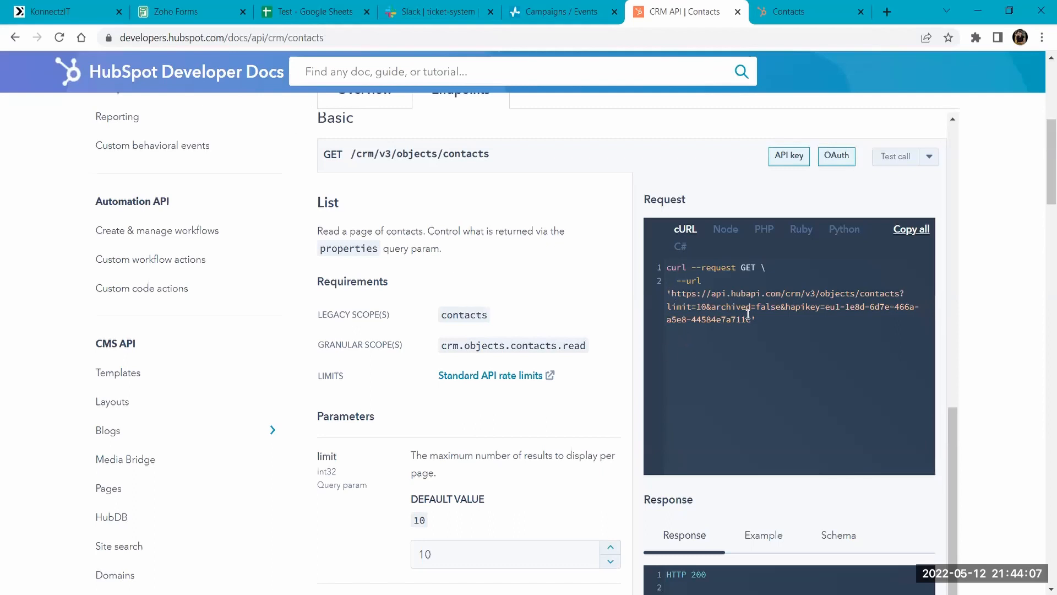
pyautogui.moveTo(670, 292); pyautogui.dragTo(750, 320)
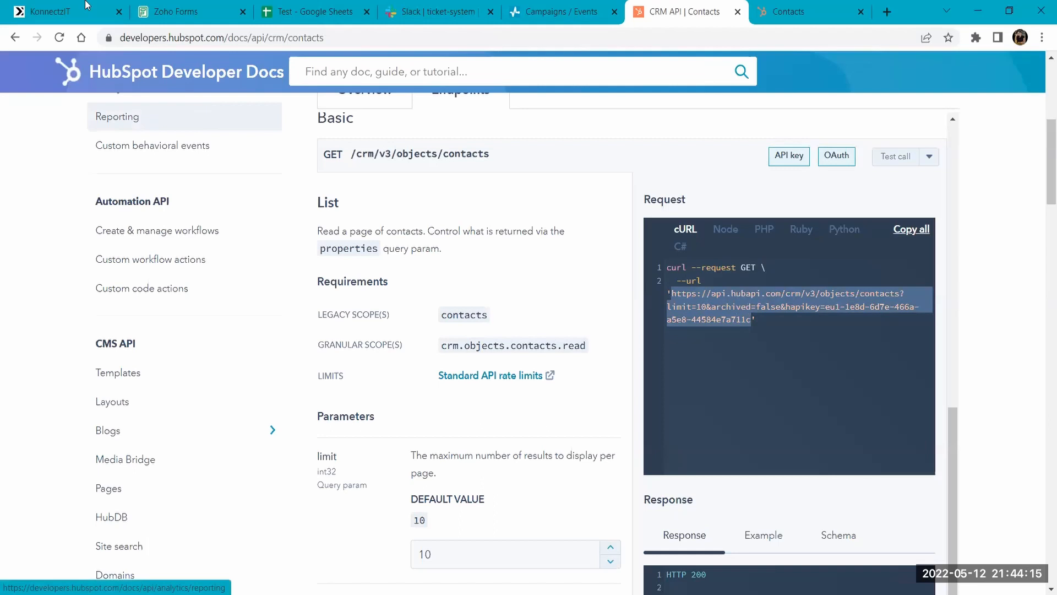
pyautogui.click(55, 11)
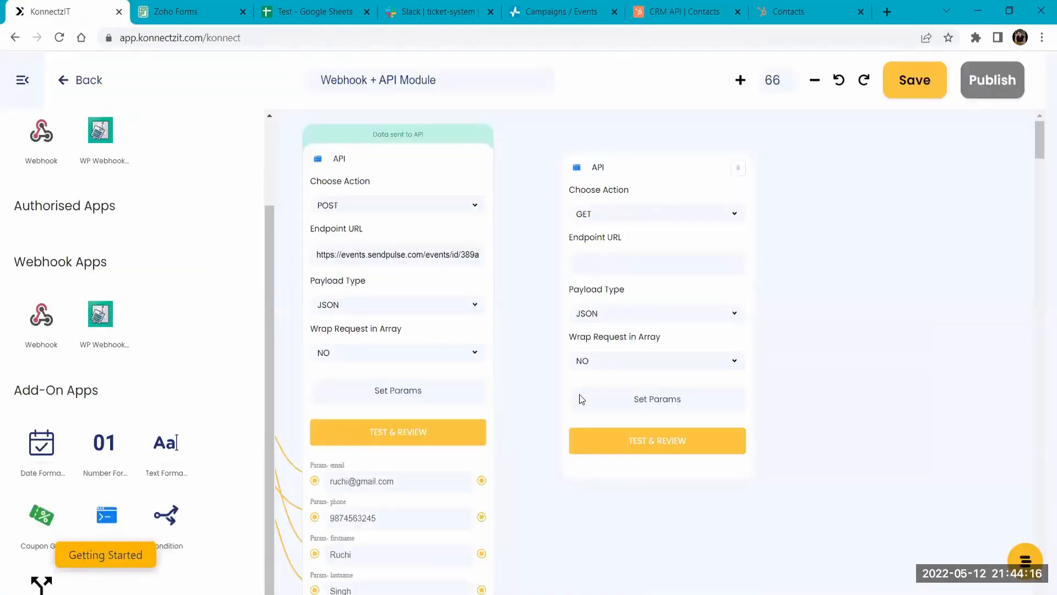
pyautogui.click(615, 257)
pyautogui.hotkey('ctrl', 'v')
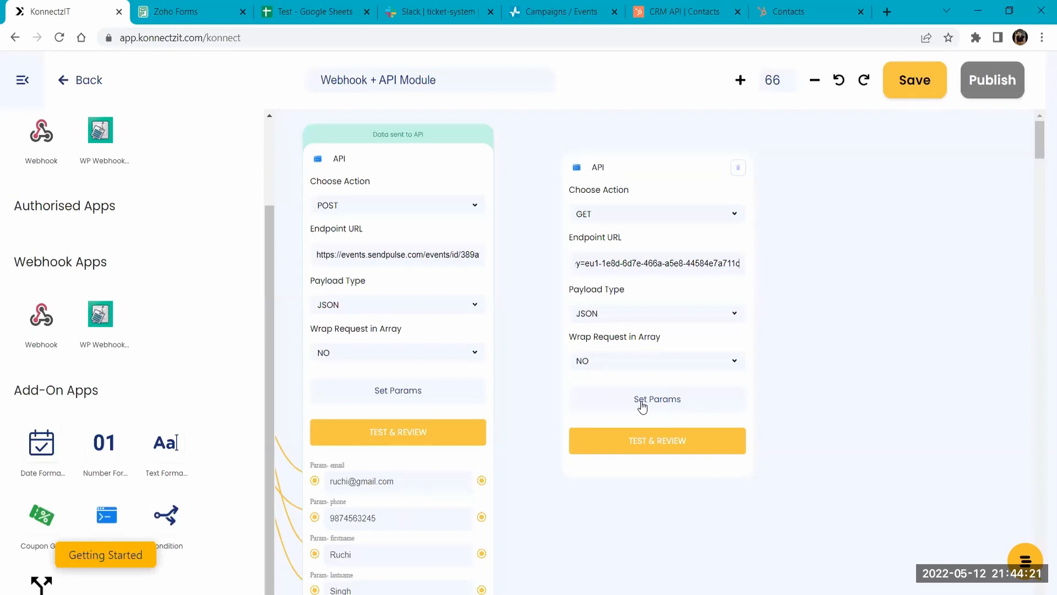
# - Test the GET API module and add the first result's Email, Firstname and Lastname properties as its response fields
pyautogui.click(653, 453)
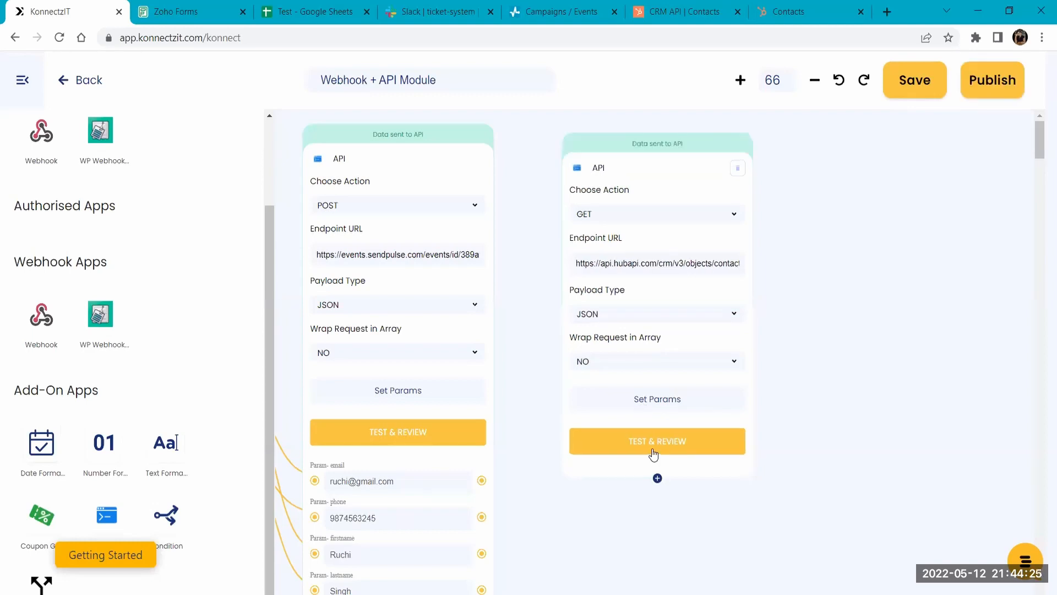
pyautogui.click(659, 481)
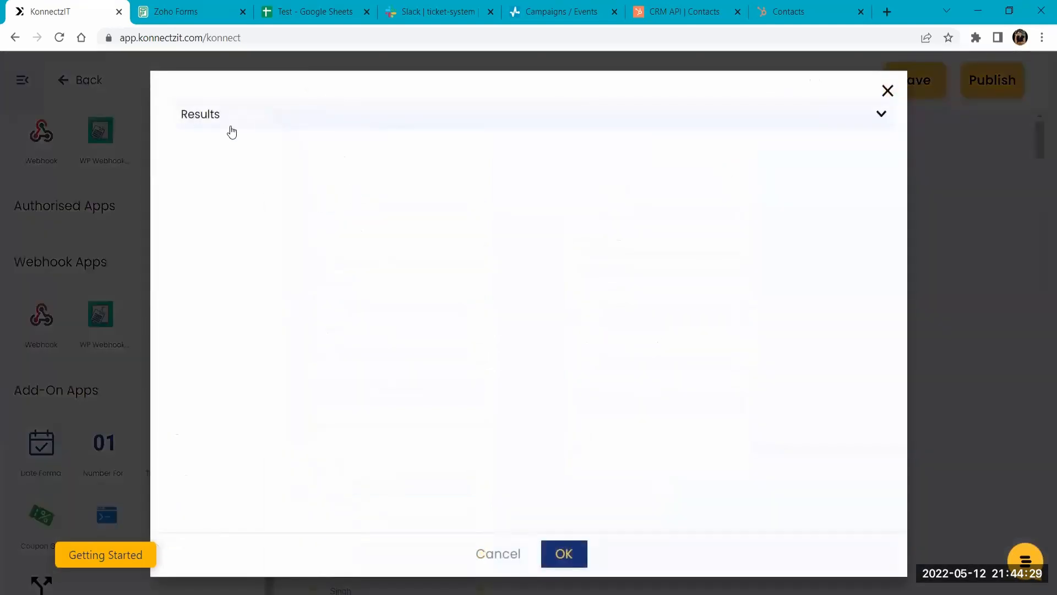
pyautogui.click(196, 114)
pyautogui.click(215, 159)
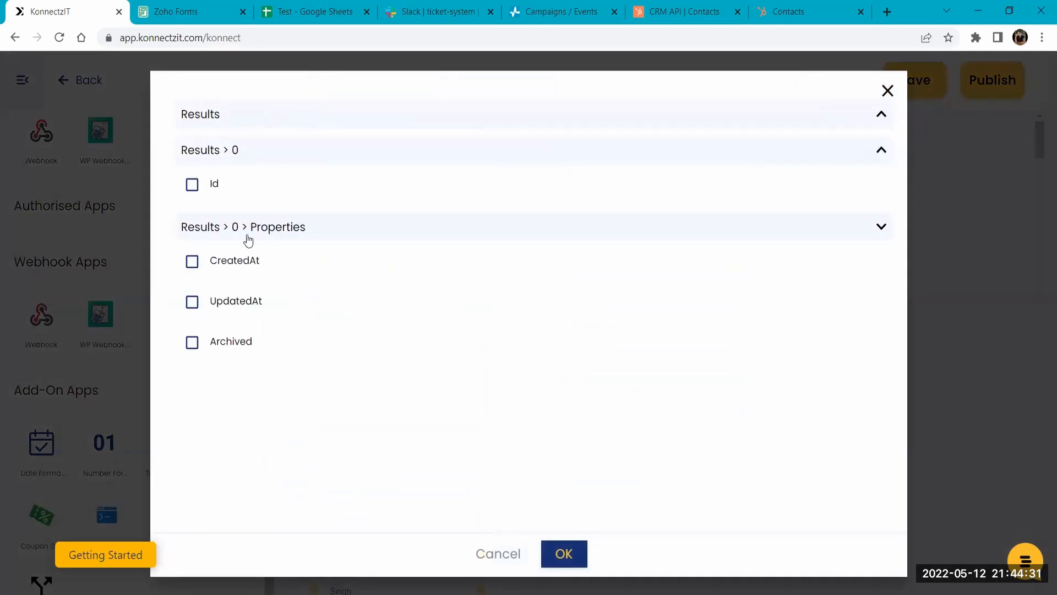
pyautogui.click(192, 302)
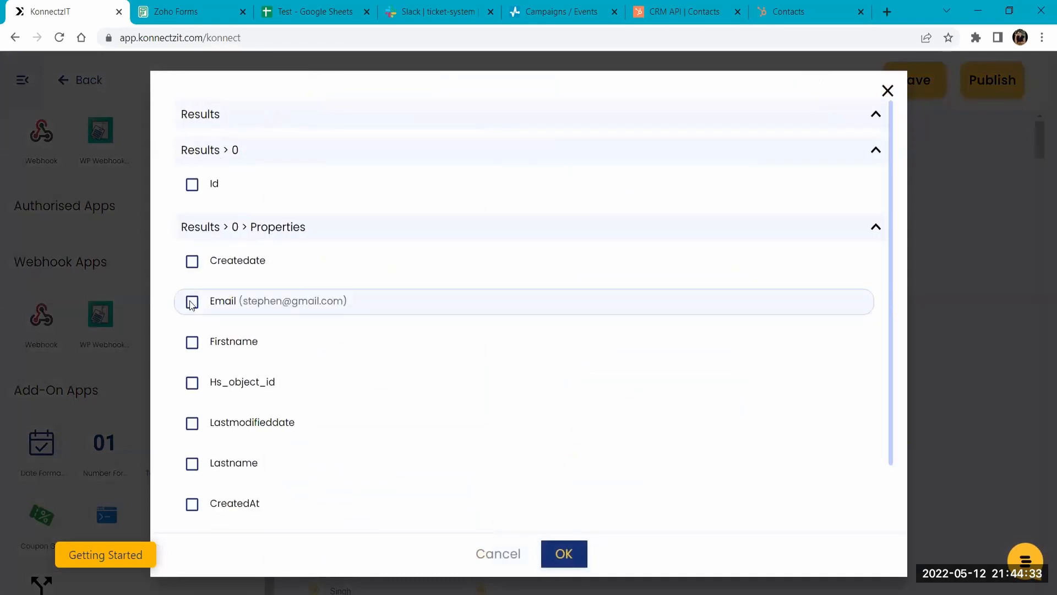
pyautogui.click(191, 342)
pyautogui.click(191, 465)
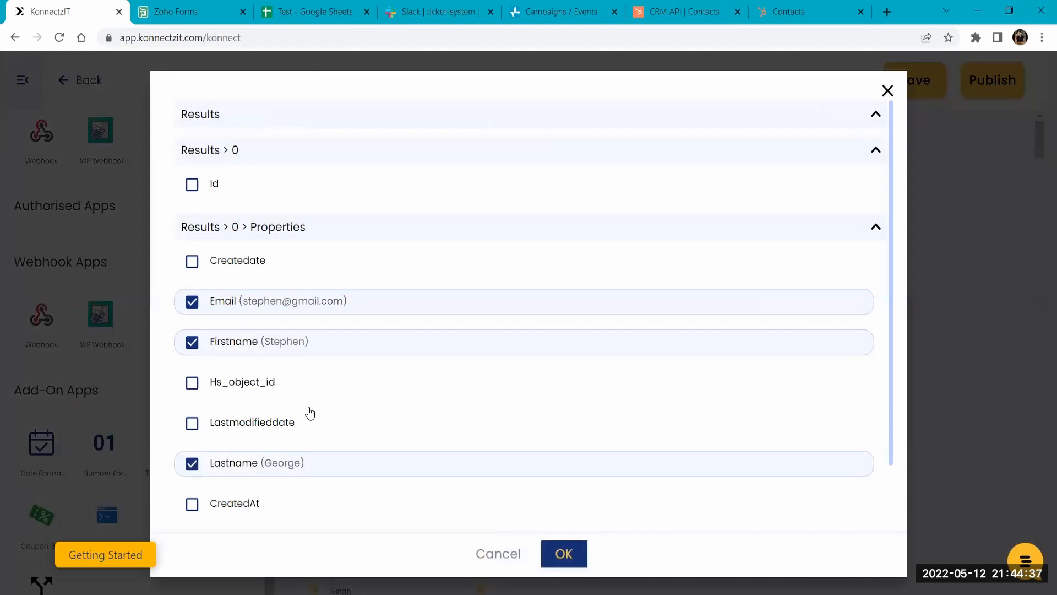
pyautogui.scroll(-2, 306, 413)
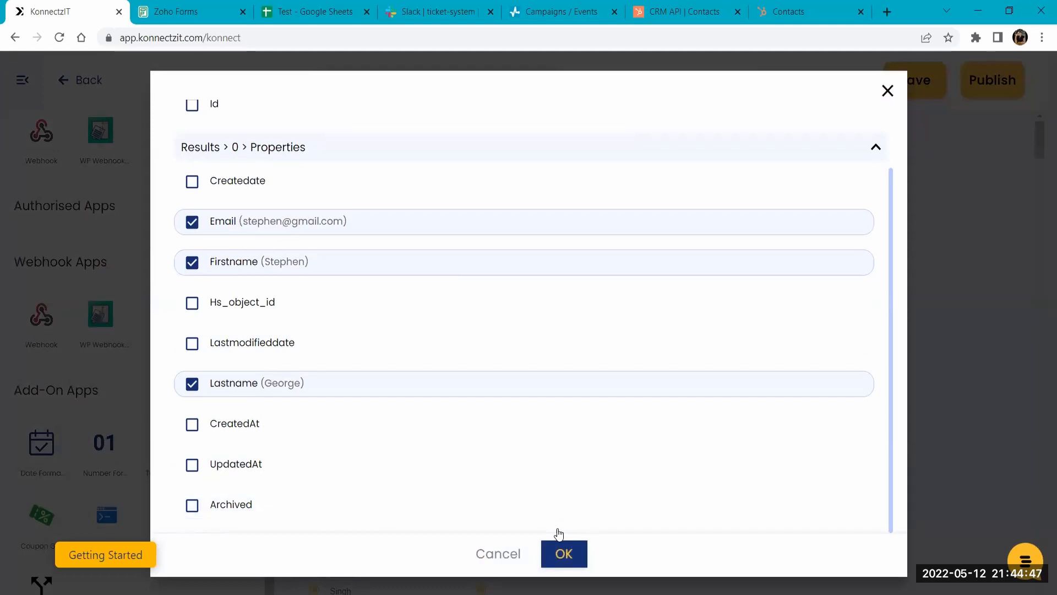
pyautogui.click(561, 548)
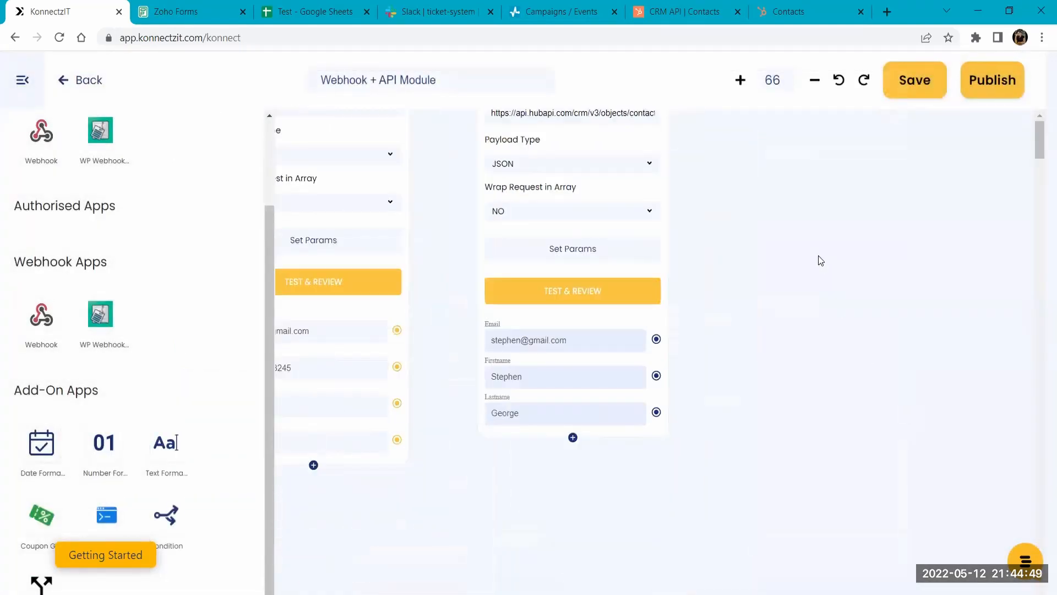
# - Compare the retrieved fields with the contact record in HubSpot, then return to KonnectzIT and review the POST and GET modules side by side
pyautogui.click(779, 11)
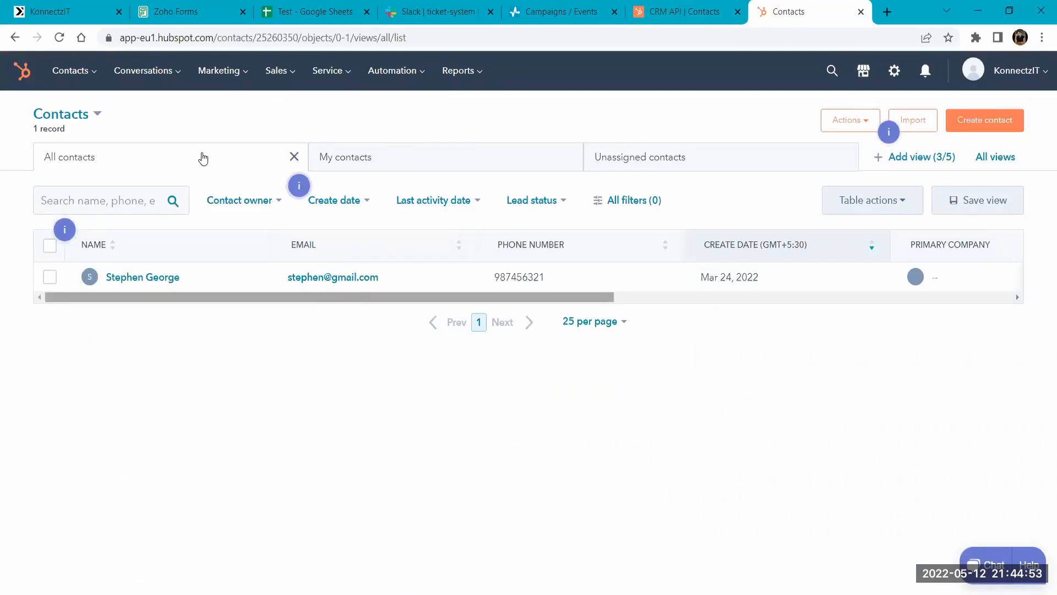
pyautogui.click(12, 3)
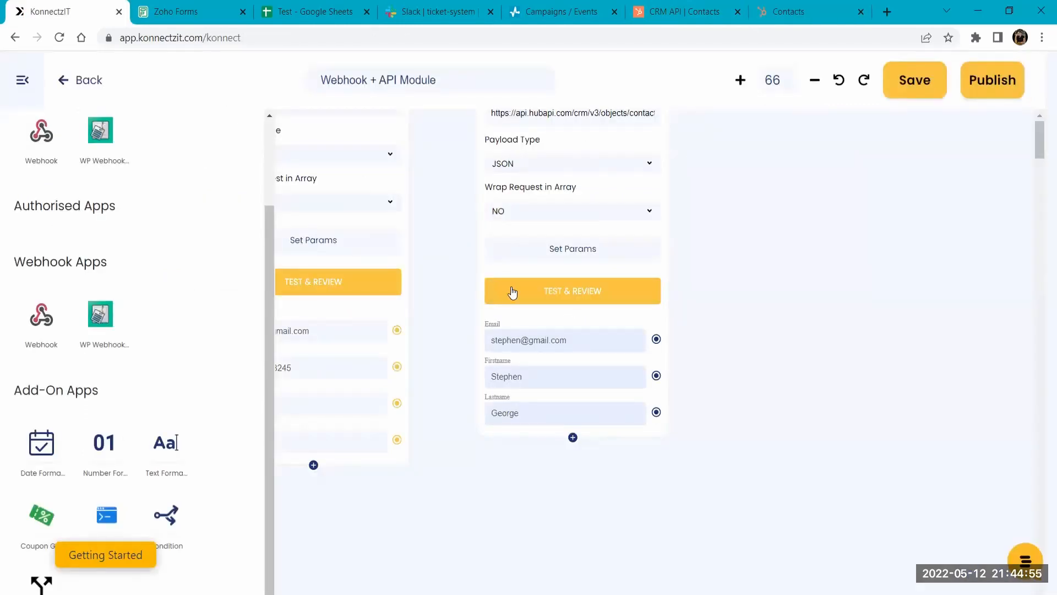
pyautogui.moveTo(746, 184); pyautogui.dragTo(815, 283)
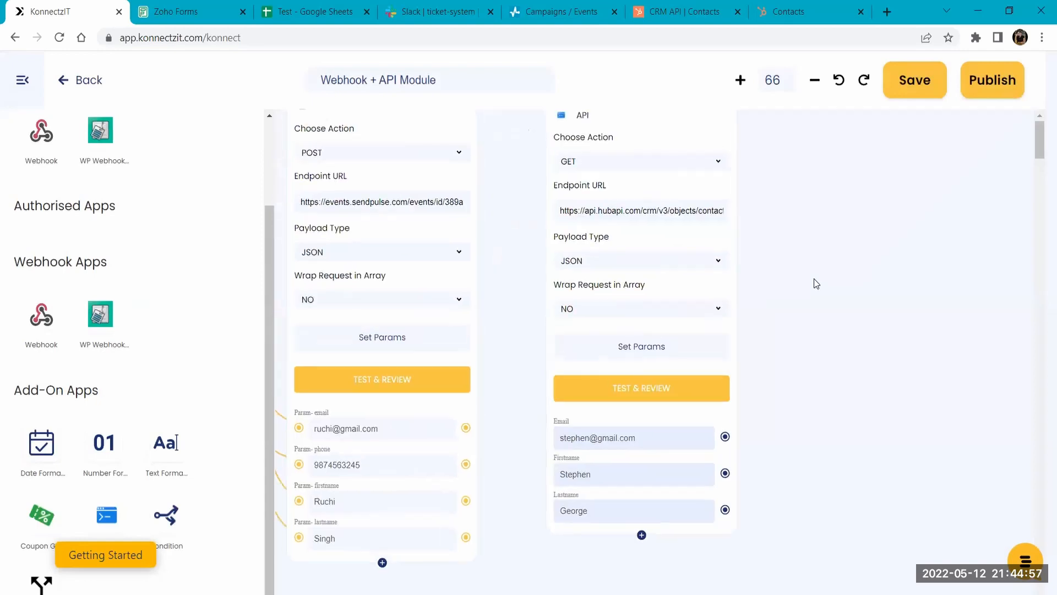
pyautogui.scroll(-1, 429, 281)
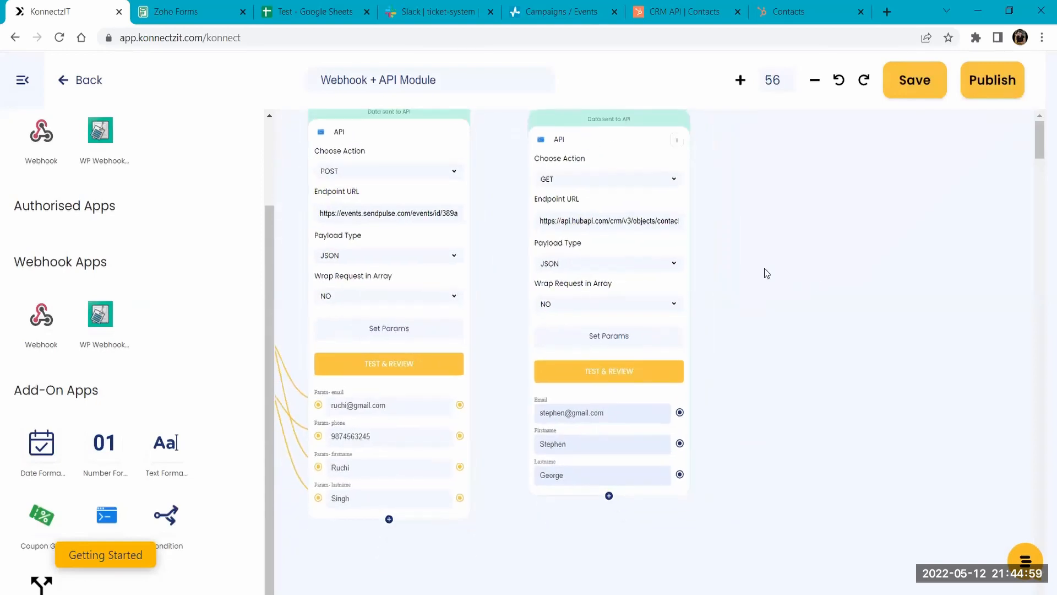
pyautogui.moveTo(853, 304); pyautogui.dragTo(836, 260)
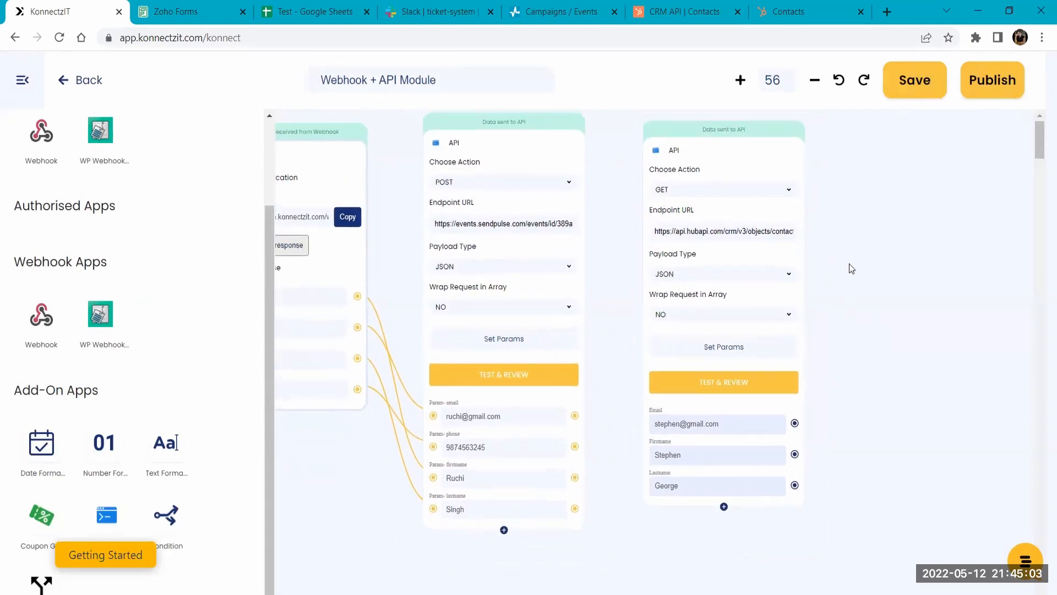
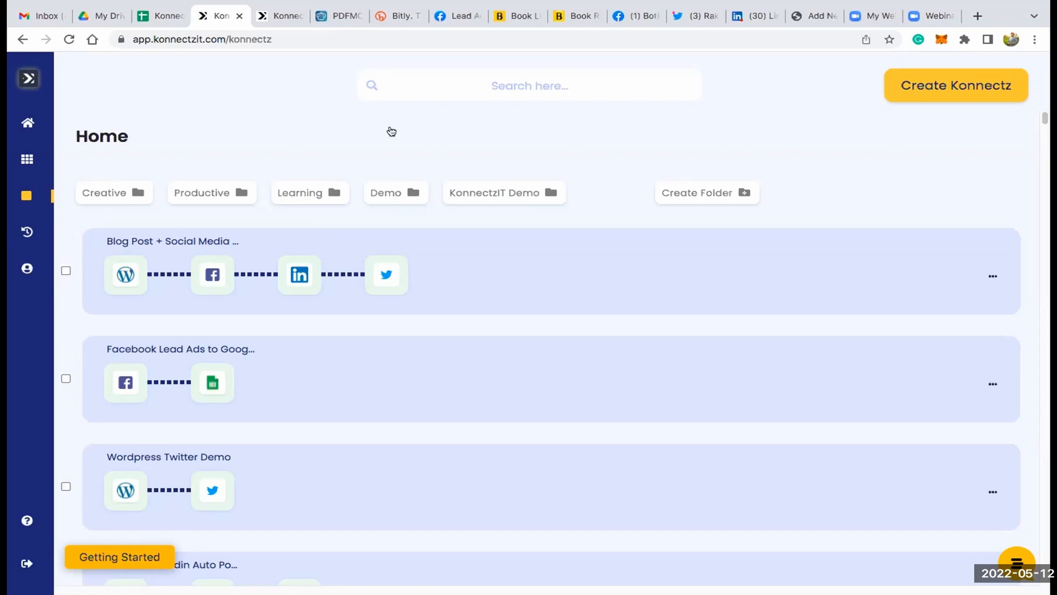
# - Search the saved workflows for "calen" and open the Calendly Demo workflow for editing
pyautogui.click(424, 85)
pyautogui.write('calen')
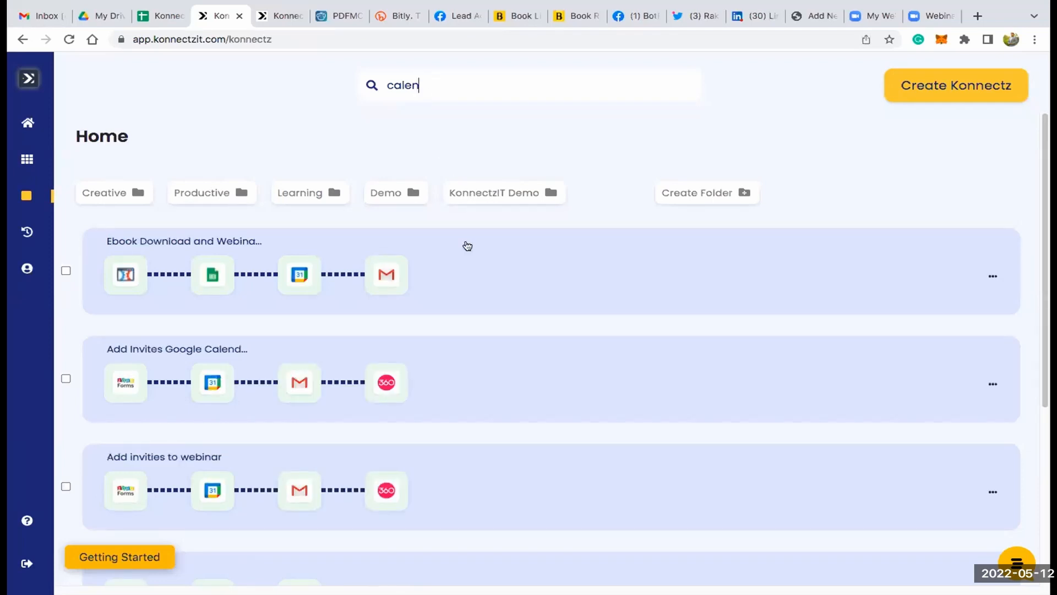
pyautogui.scroll(-5, 468, 246)
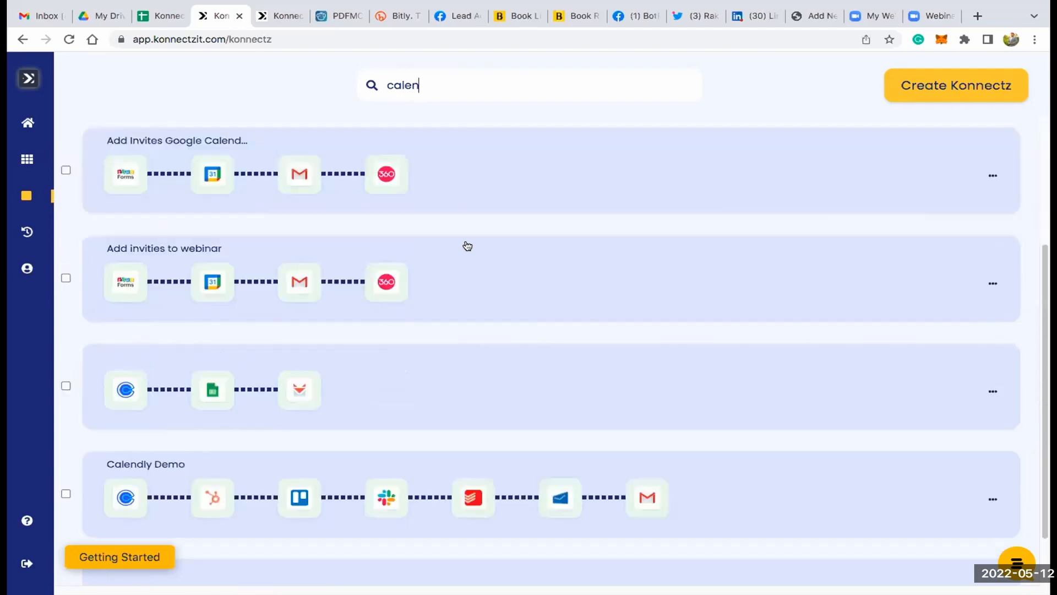
pyautogui.click(743, 428)
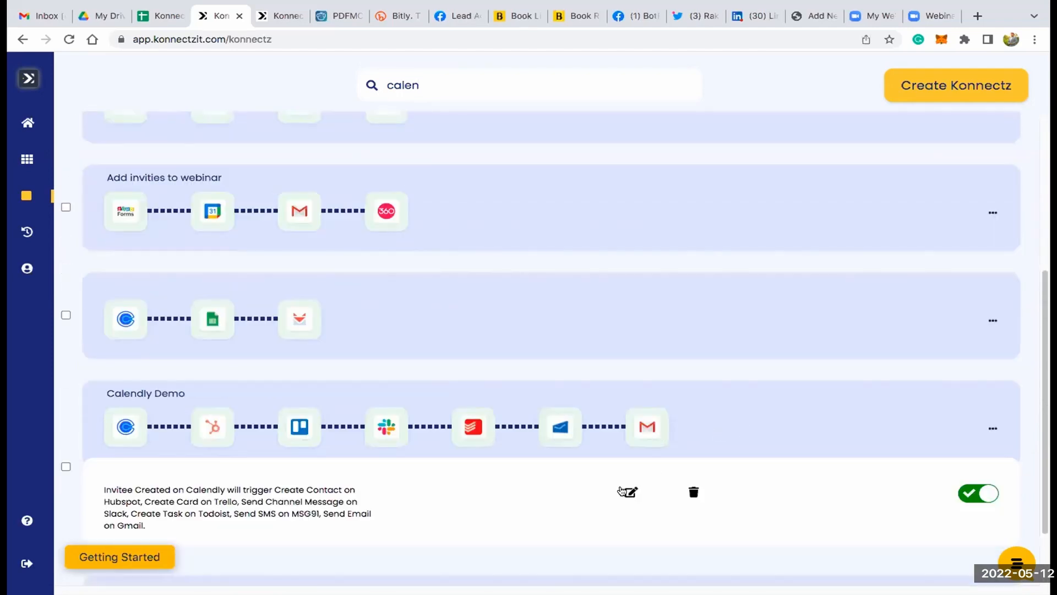
pyautogui.click(630, 492)
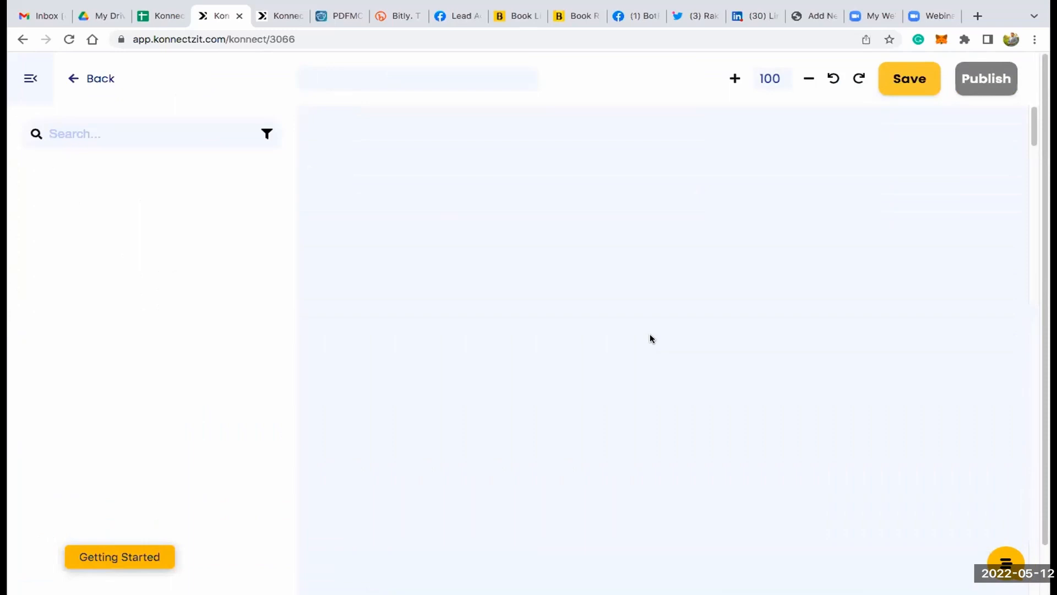
# - Examine the whole Calendly Demo workflow from its Calendly trigger to the Gmail action, and return to the workflow list
pyautogui.click(32, 78)
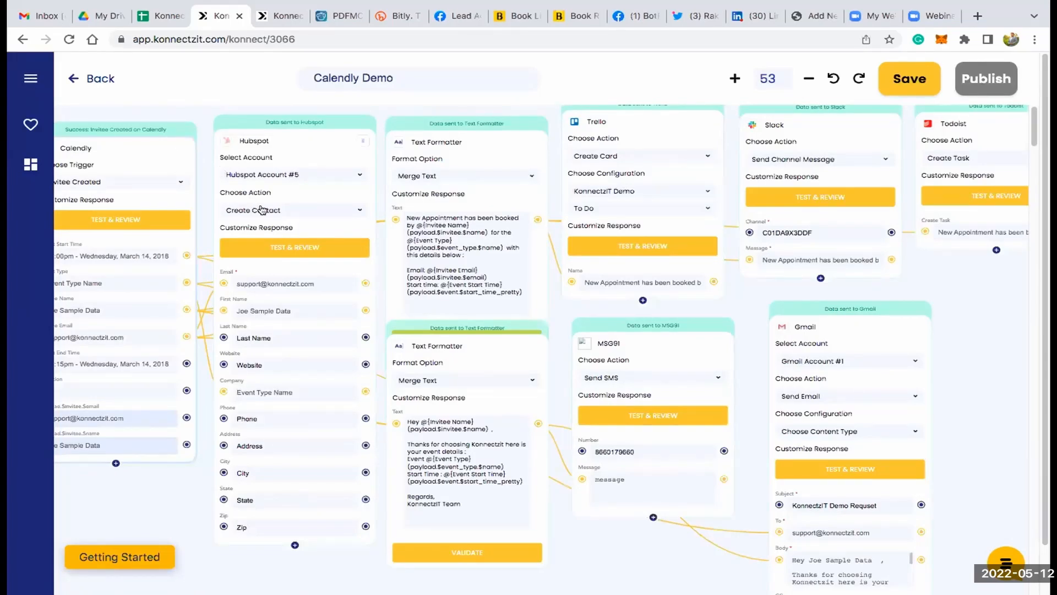
pyautogui.scroll(-2, 262, 210)
pyautogui.scroll(-4, 261, 210)
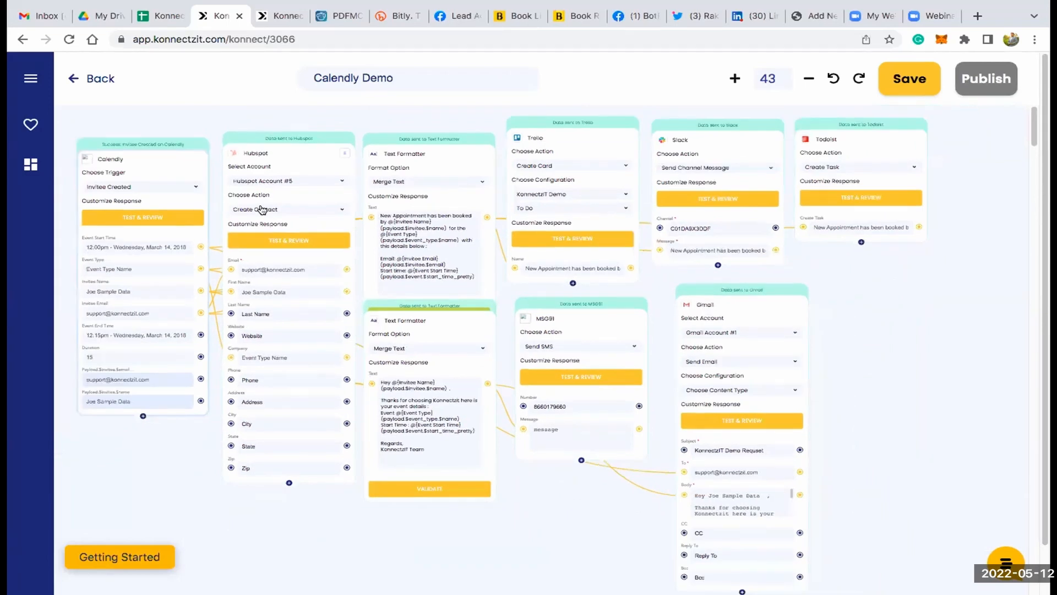
pyautogui.click(87, 79)
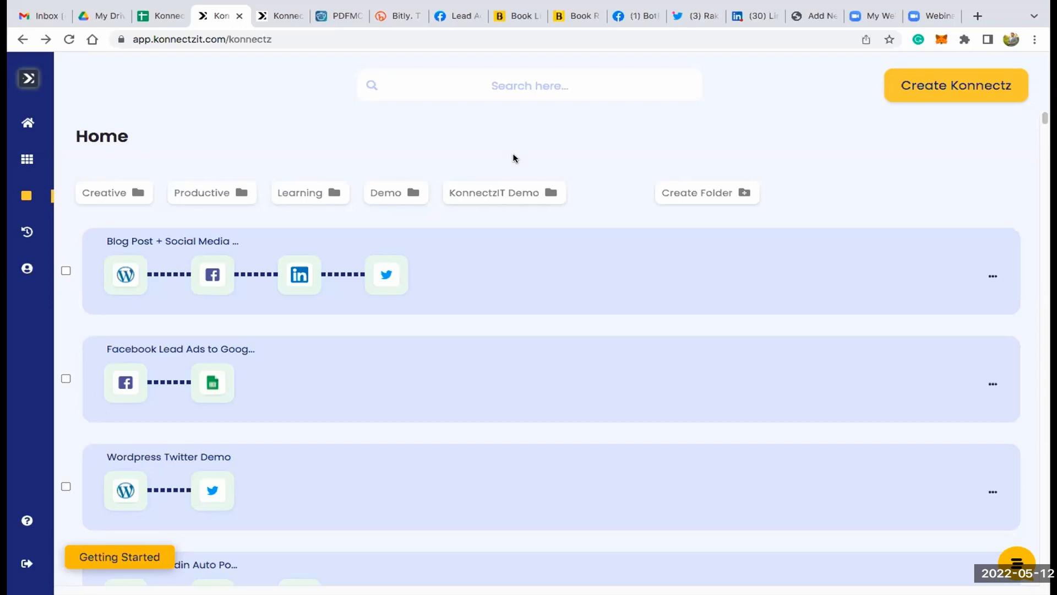
# - Move the Zoho Forms and Google lookup workflow from the KonnectzIT Demo folder to the Demo folder
pyautogui.click(517, 193)
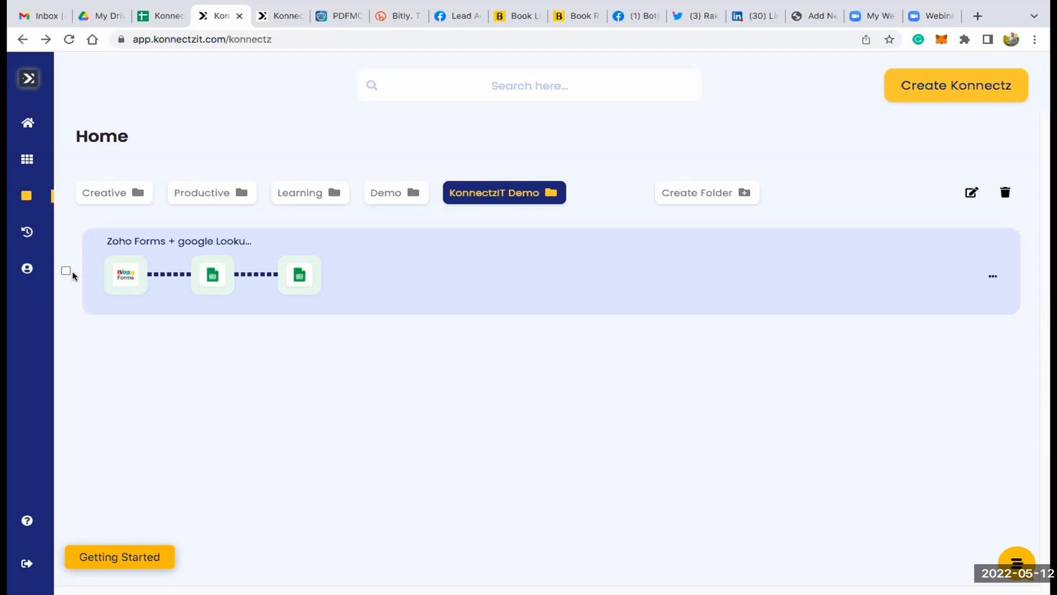
pyautogui.click(117, 274)
pyautogui.click(991, 193)
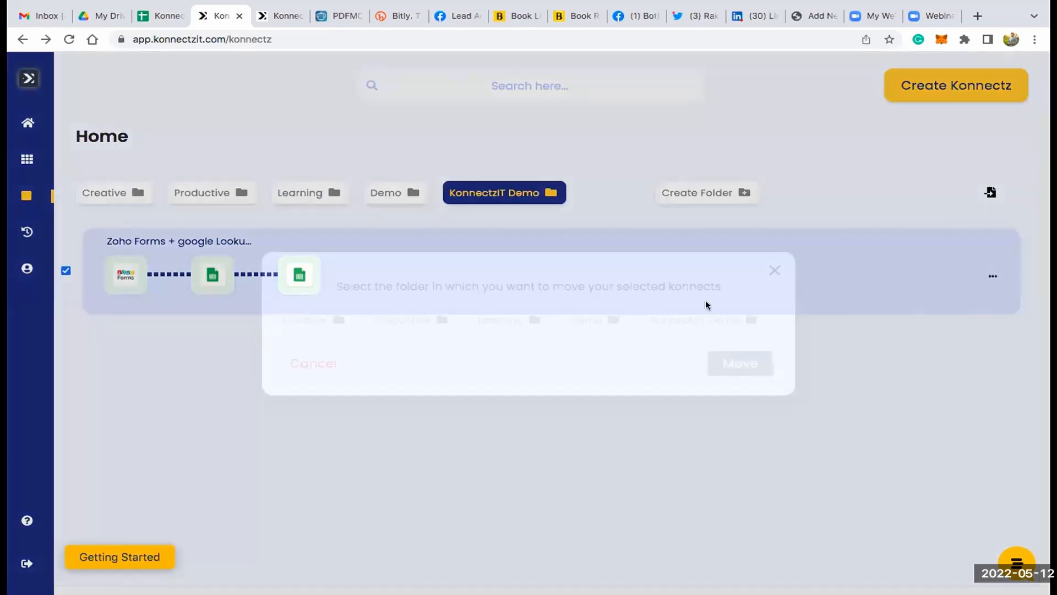
pyautogui.click(595, 322)
pyautogui.click(742, 363)
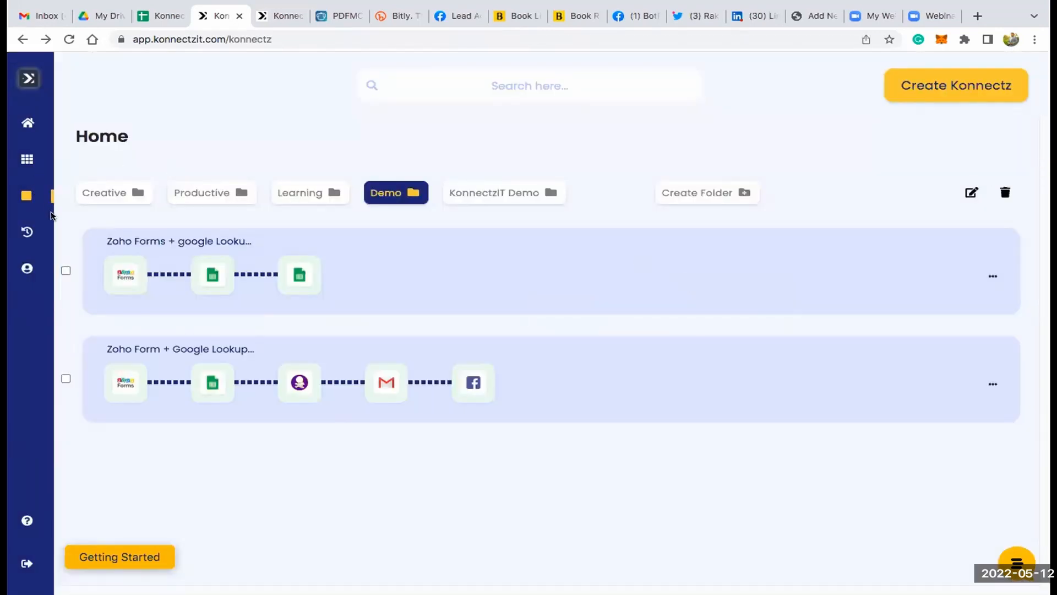
# - Open the Task History and examine the Google Sheet task details and task count of the first Facebook Lead Ads run
pyautogui.click(65, 233)
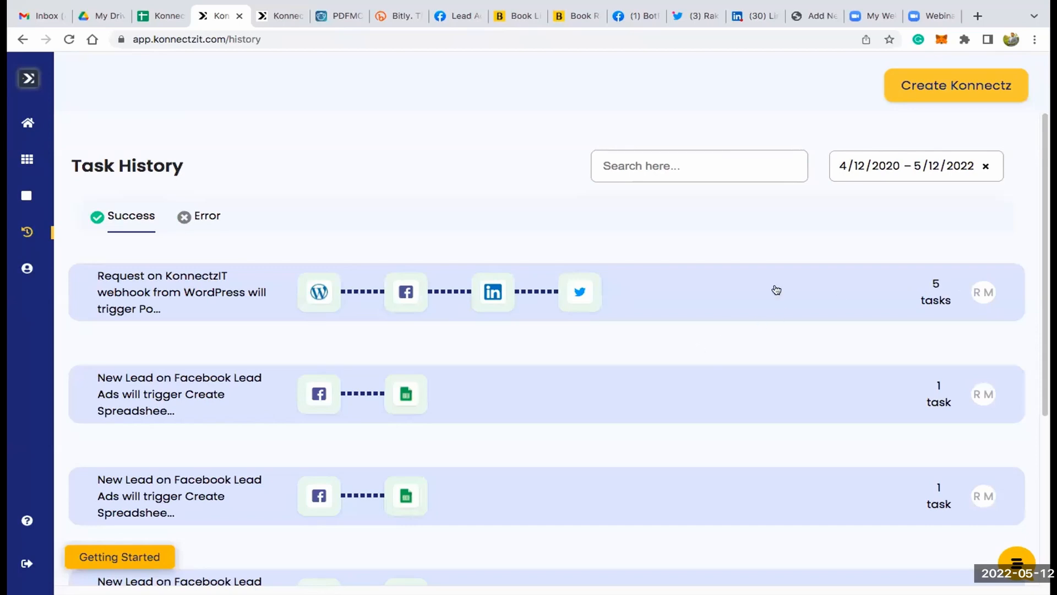
pyautogui.click(728, 393)
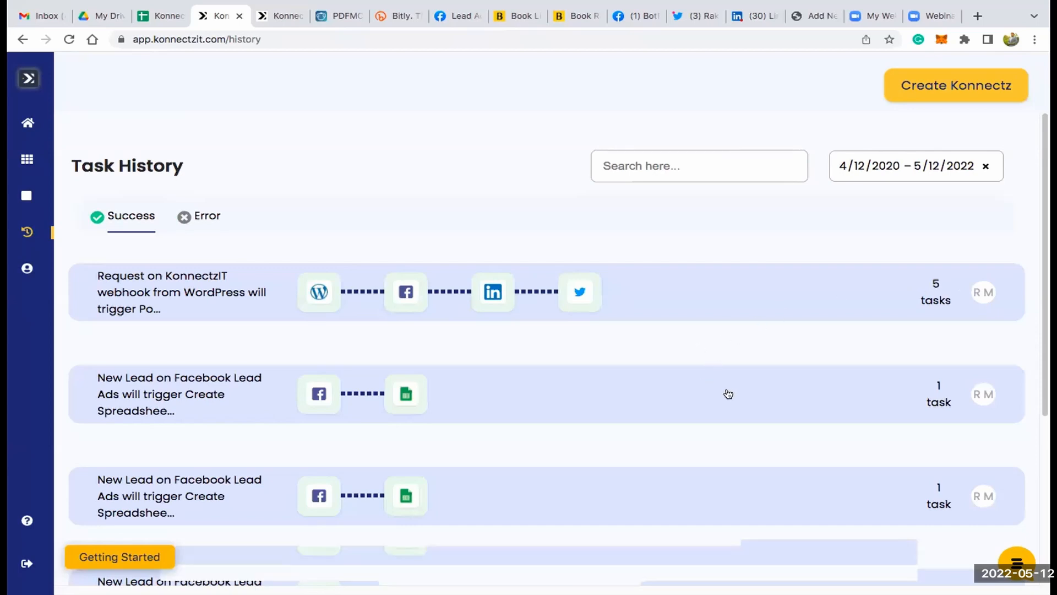
pyautogui.scroll(-4, 903, 229)
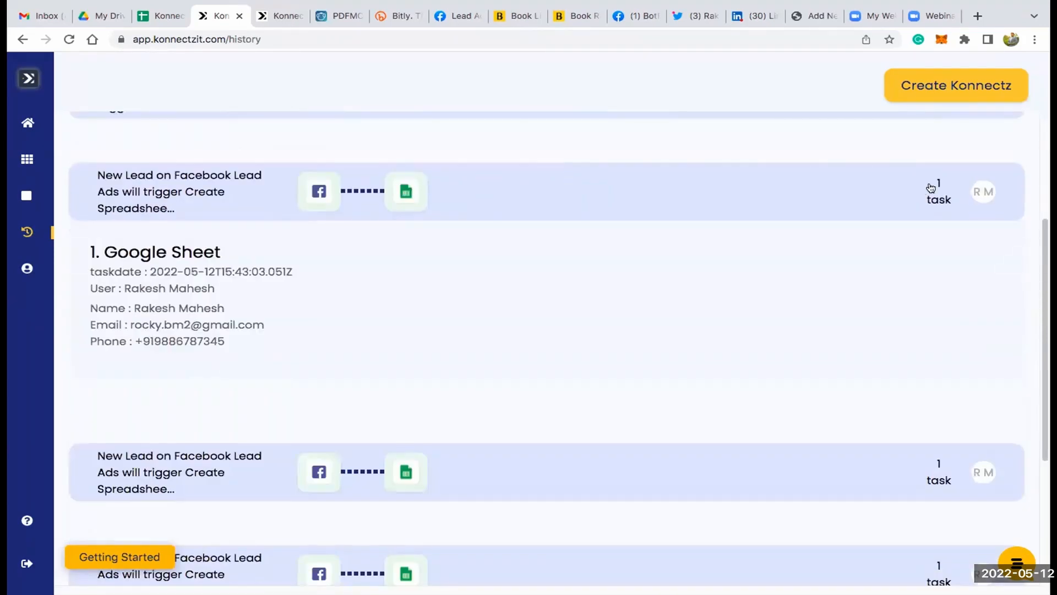
pyautogui.scroll(-1, 897, 251)
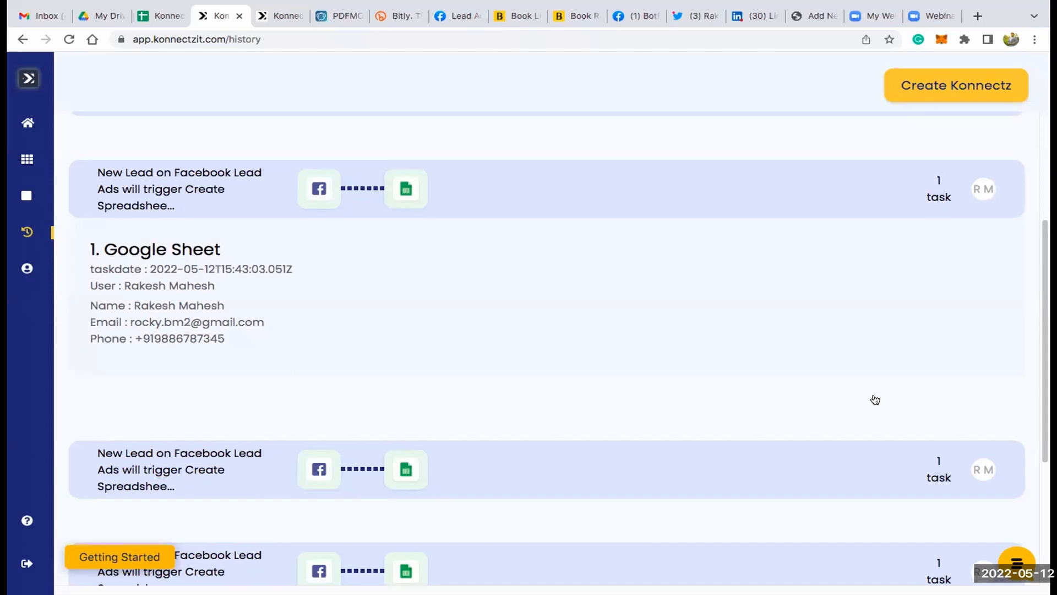
pyautogui.scroll(-4, 875, 400)
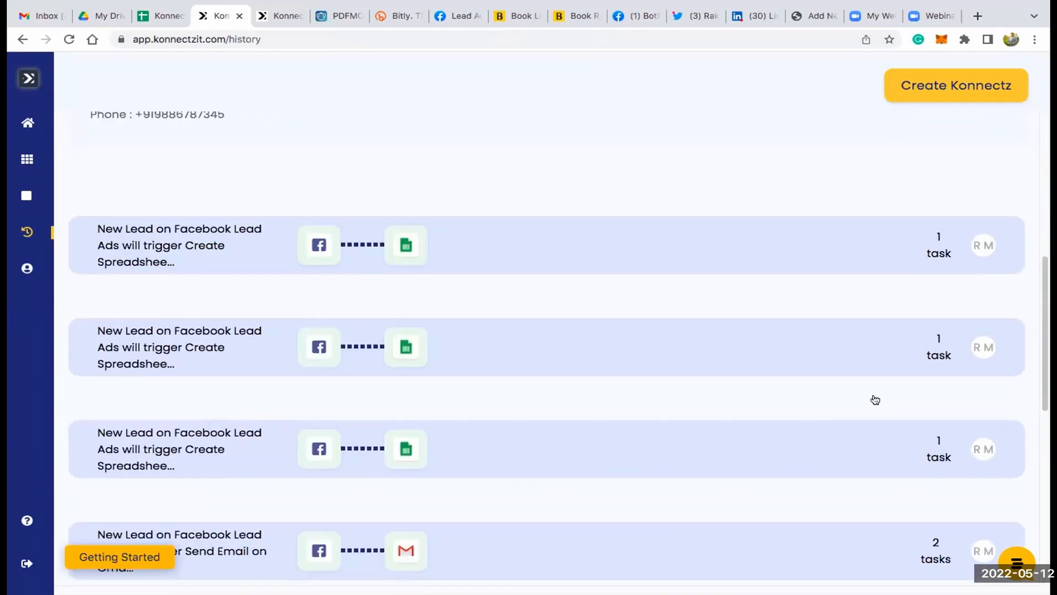
pyautogui.scroll(5, 875, 400)
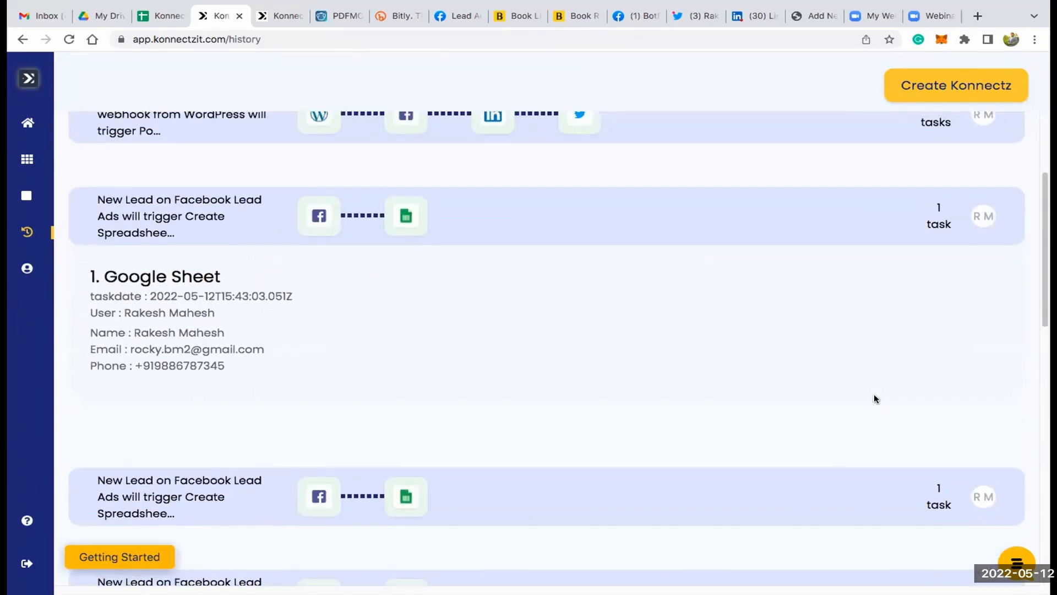
pyautogui.scroll(-1, 982, 189)
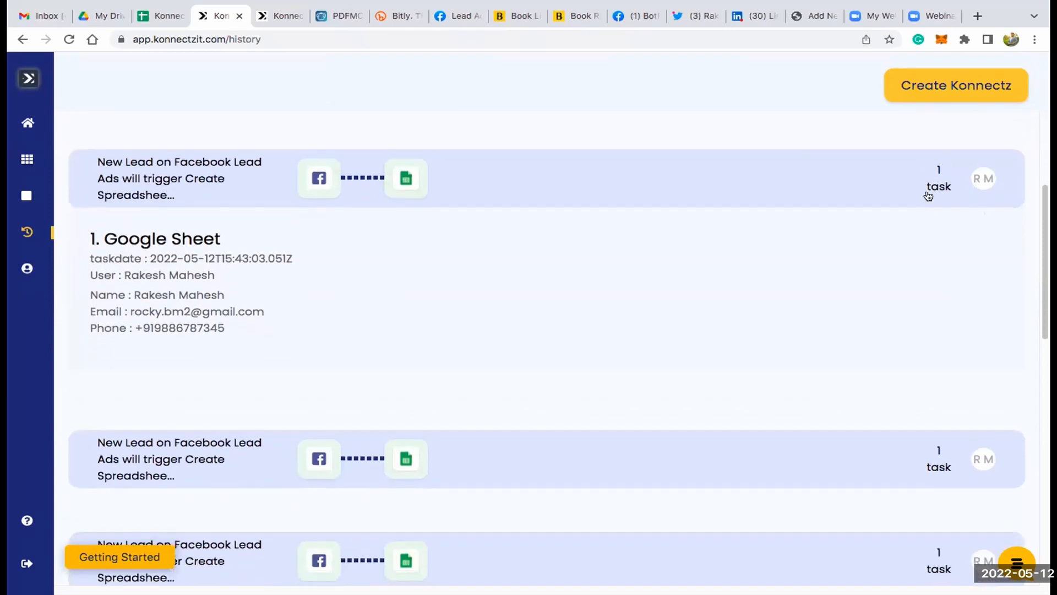
pyautogui.scroll(4, 928, 196)
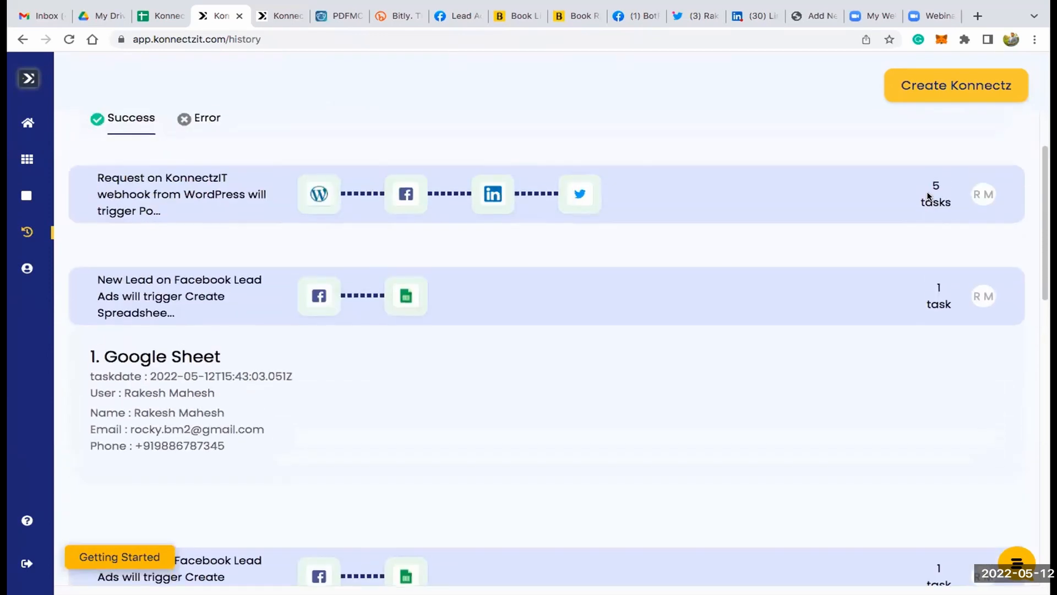
# - Expand the WordPress webhook run in the Task History and examine its two Text Formatter tasks
pyautogui.click(772, 265)
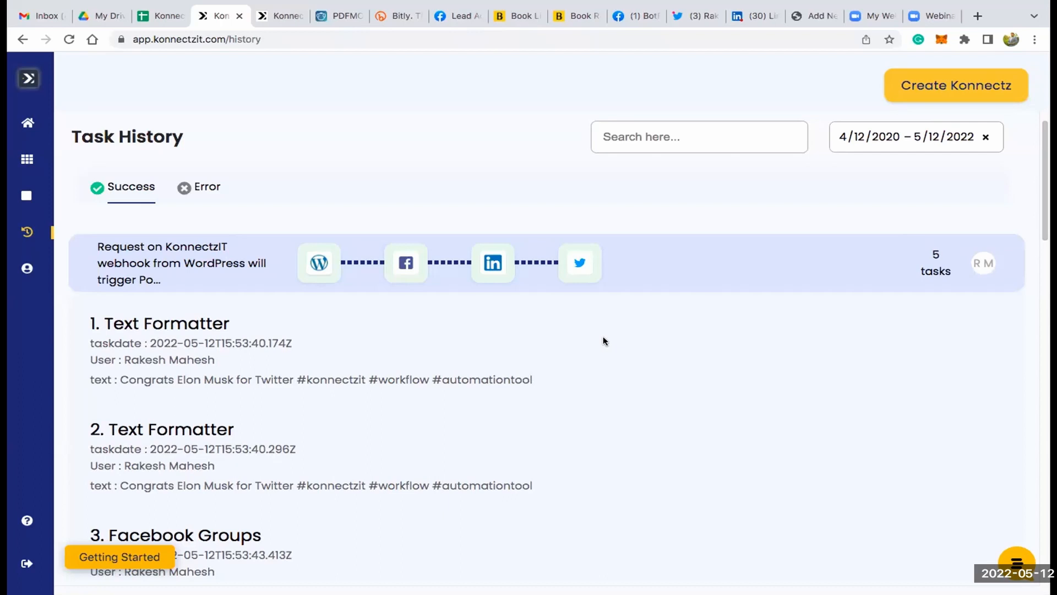
pyautogui.scroll(-1, 496, 297)
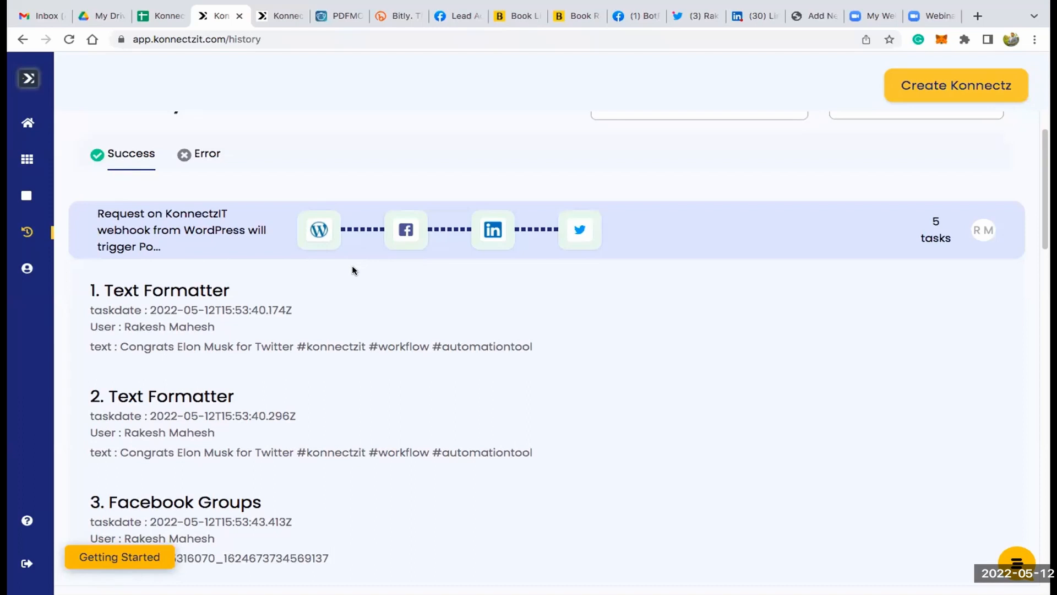
pyautogui.scroll(-1, 354, 270)
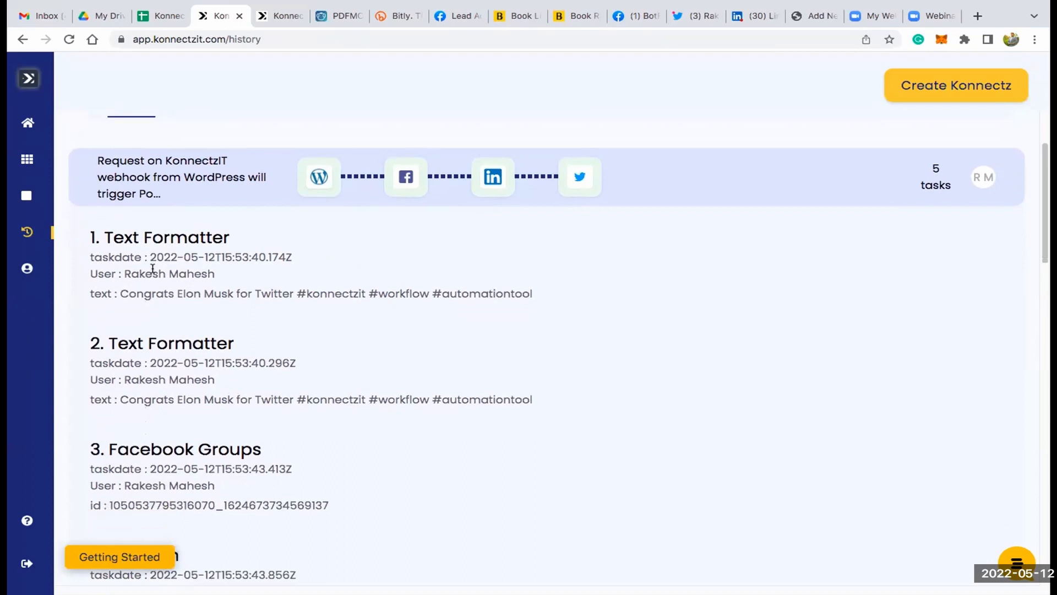
pyautogui.tripleClick(126, 237)
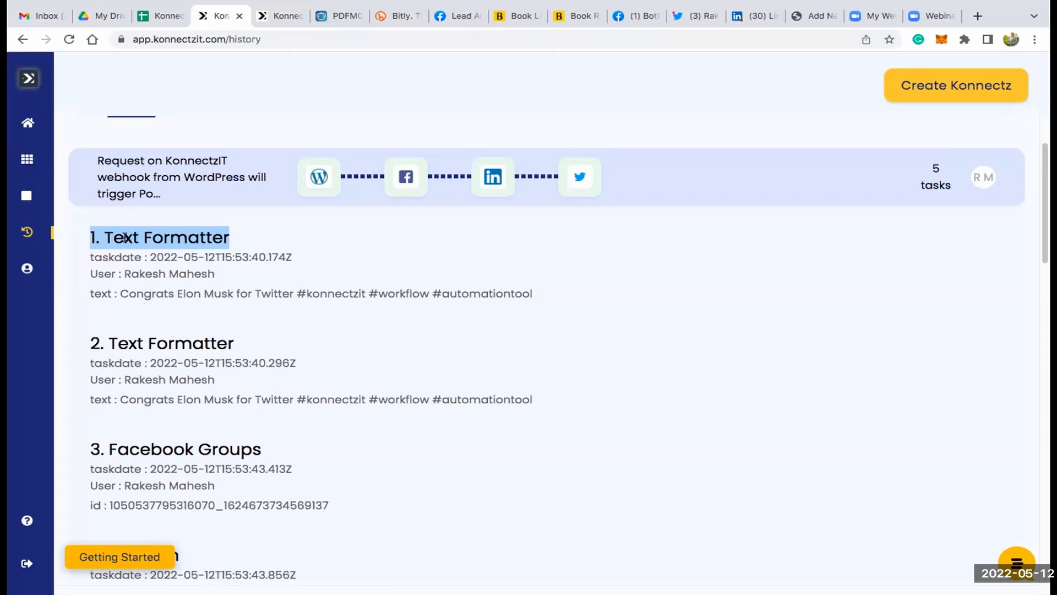
pyautogui.scroll(-1, 125, 237)
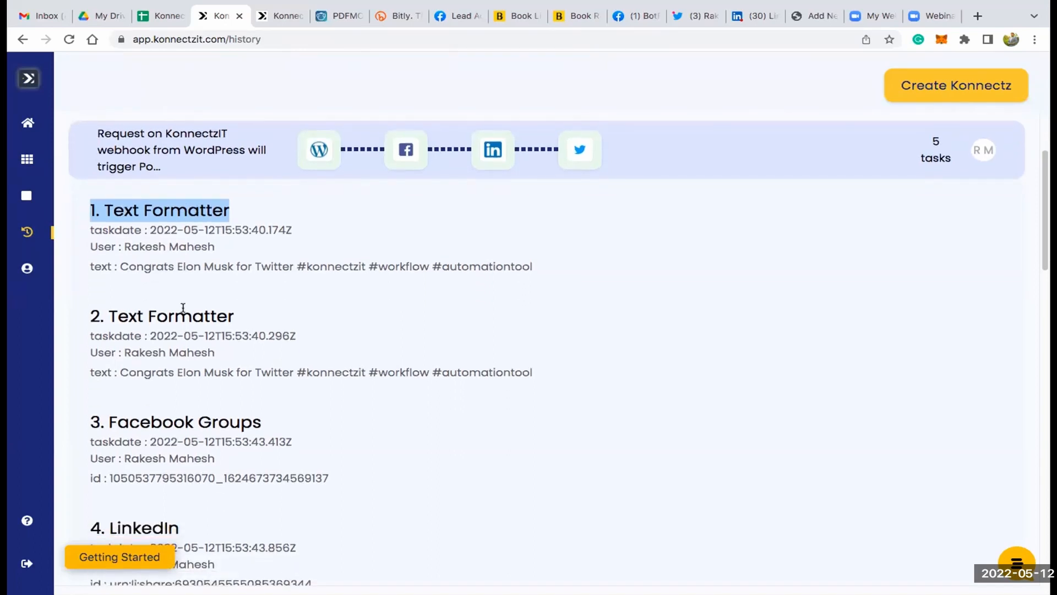
pyautogui.scroll(-3, 118, 305)
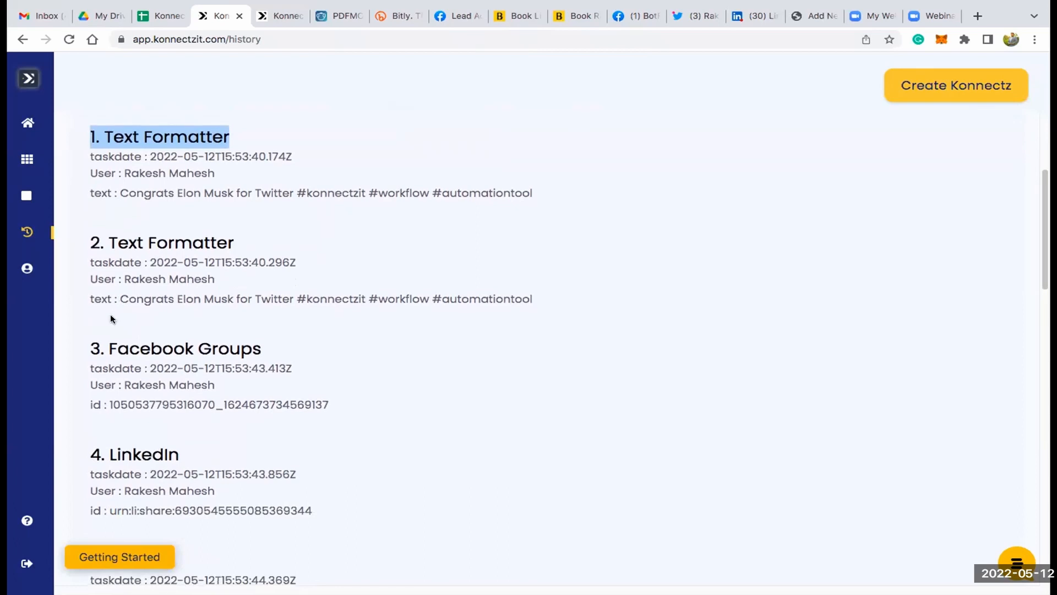
# - Review the Facebook Groups, LinkedIn and Twitter task entries of the WordPress webhook run
pyautogui.tripleClick(164, 346)
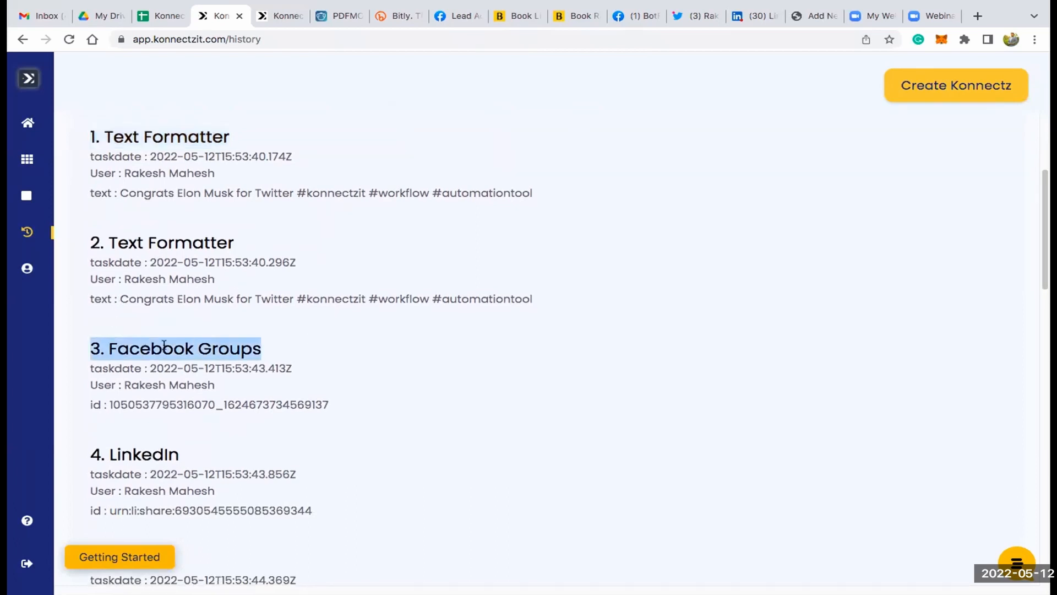
pyautogui.scroll(-1, 309, 337)
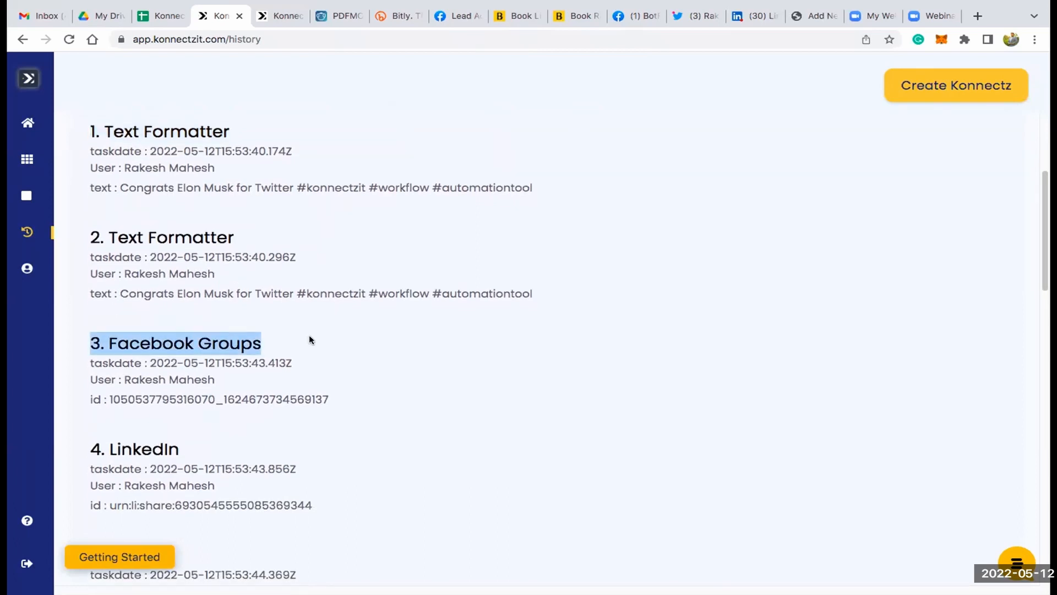
pyautogui.scroll(-5, 309, 337)
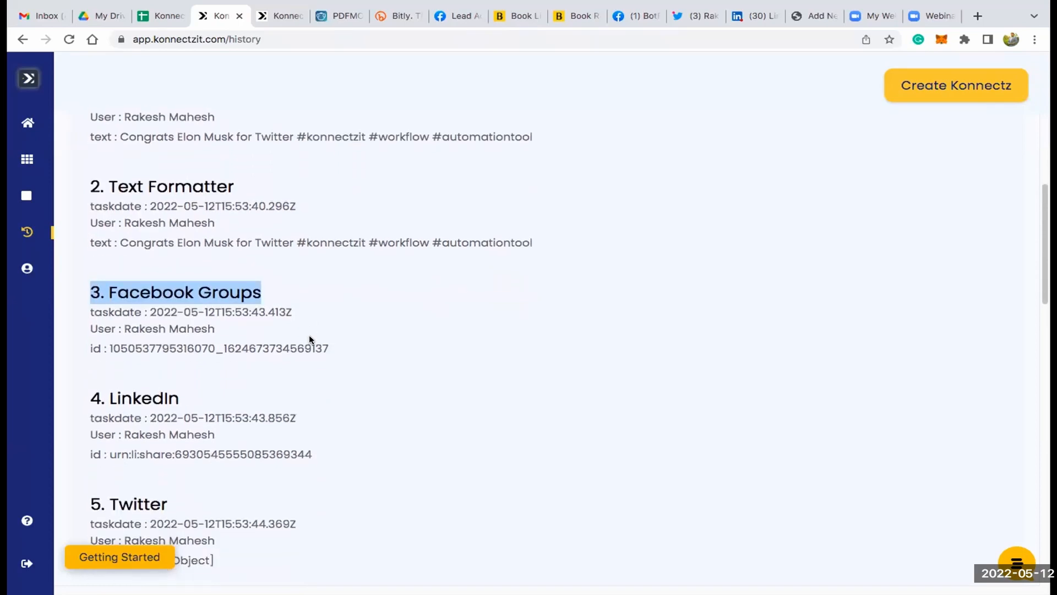
pyautogui.tripleClick(156, 294)
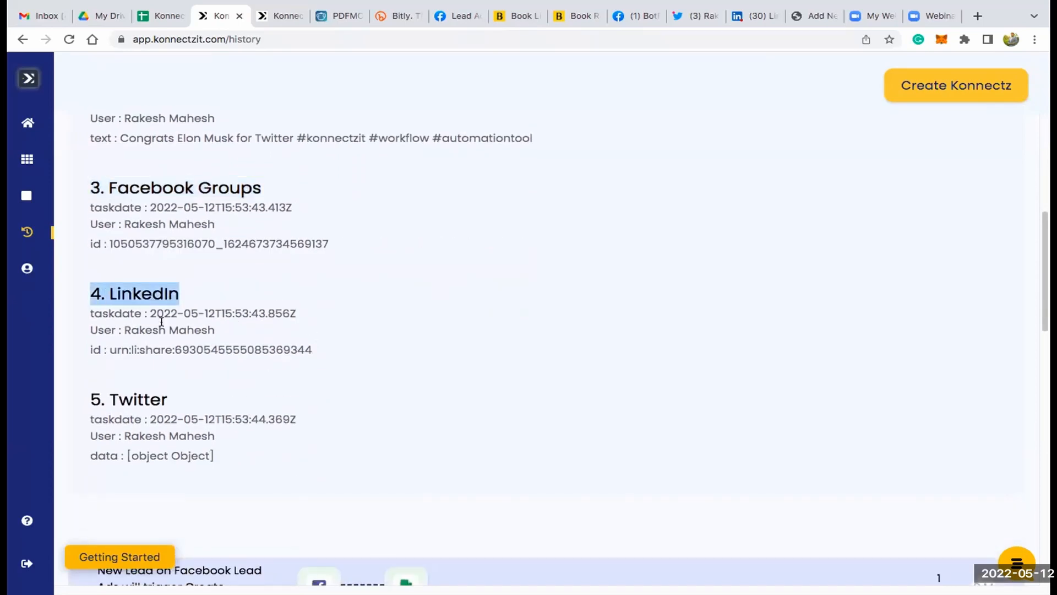
pyautogui.doubleClick(141, 400)
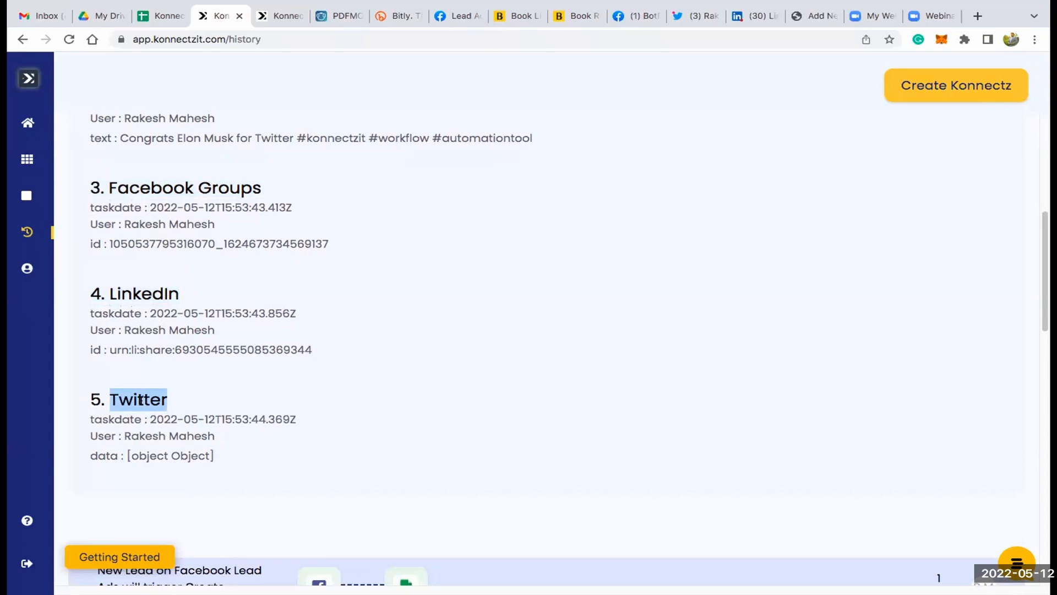
pyautogui.scroll(7, 141, 401)
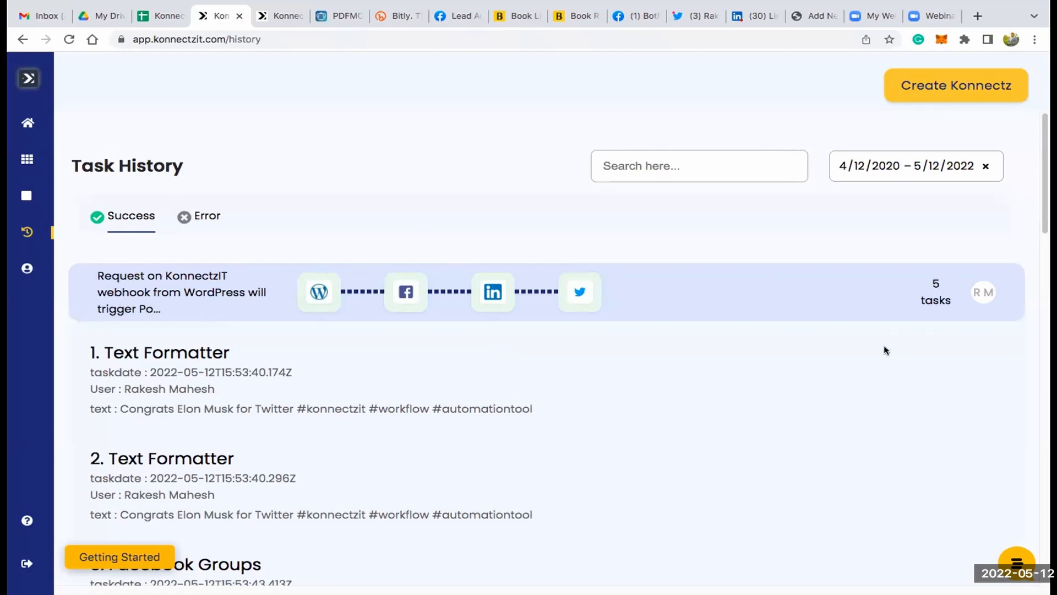
pyautogui.scroll(-3, 886, 350)
pyautogui.scroll(-1, 885, 350)
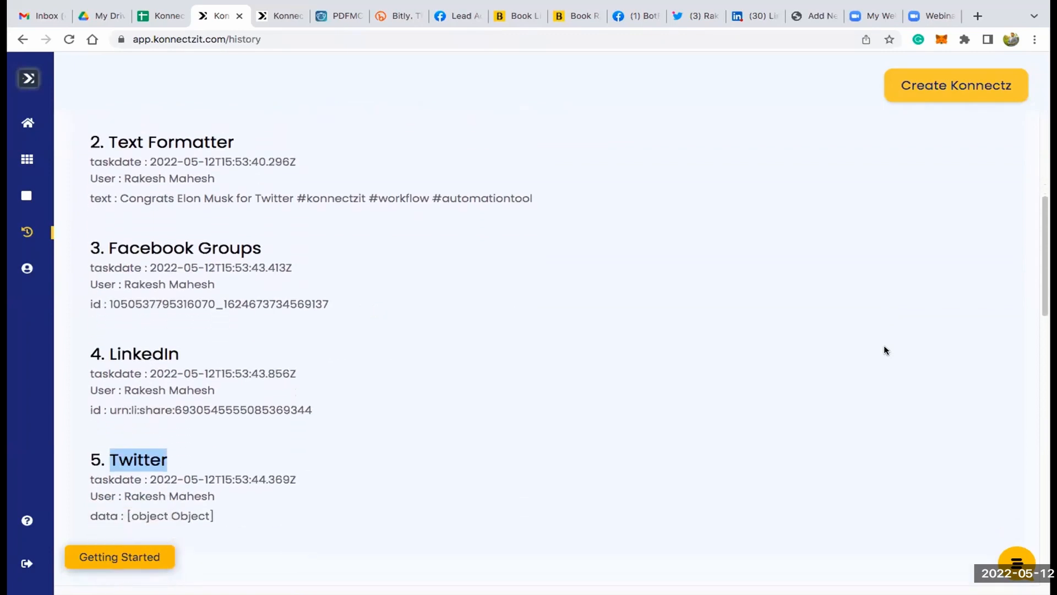
pyautogui.scroll(10, 886, 350)
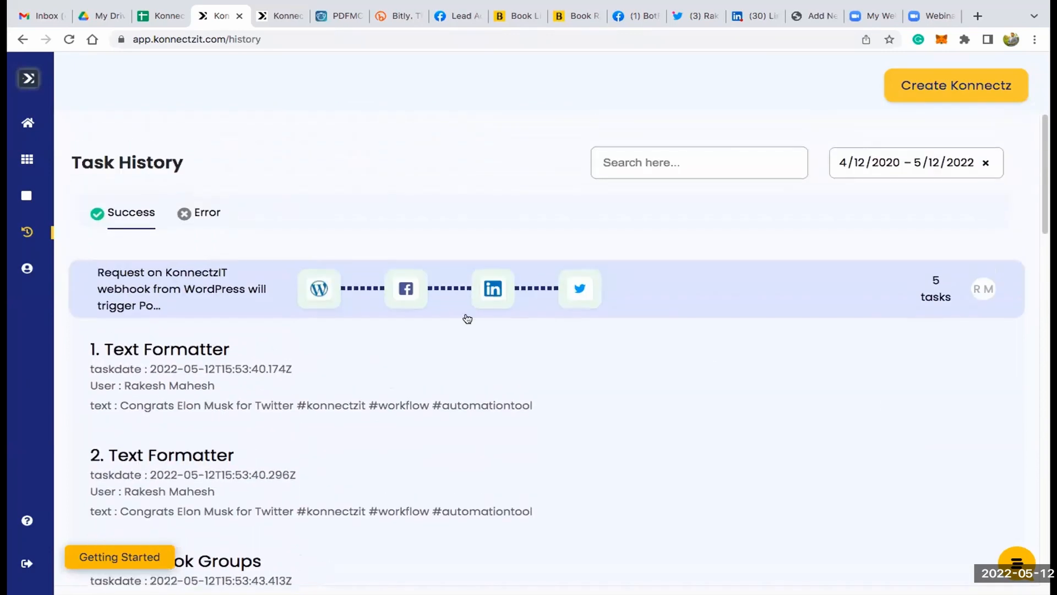
# - Show the failed runs in the Task History and look through the list of errors
pyautogui.click(208, 212)
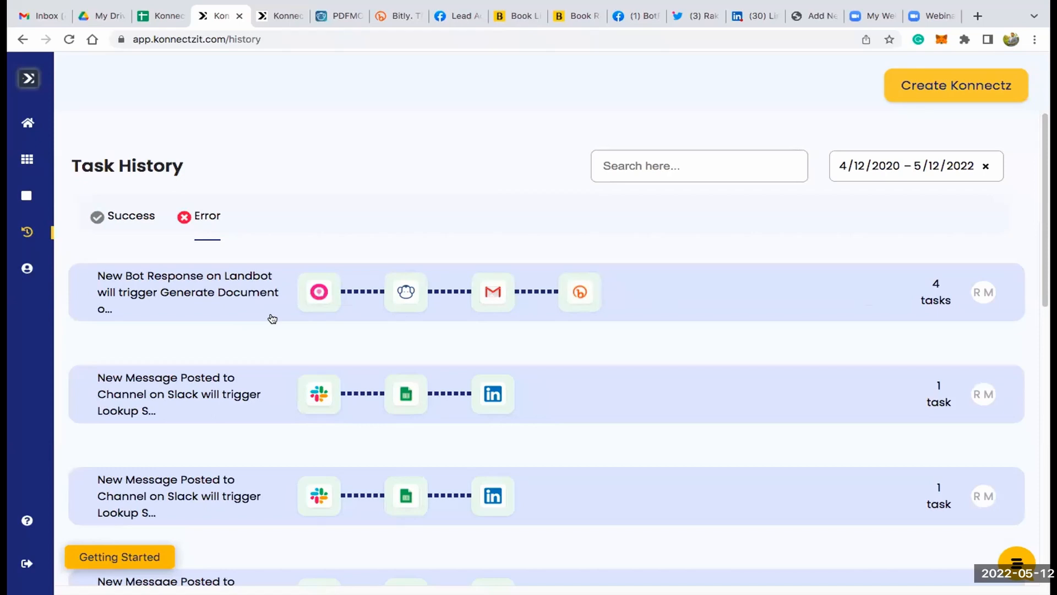
pyautogui.scroll(-1, 272, 318)
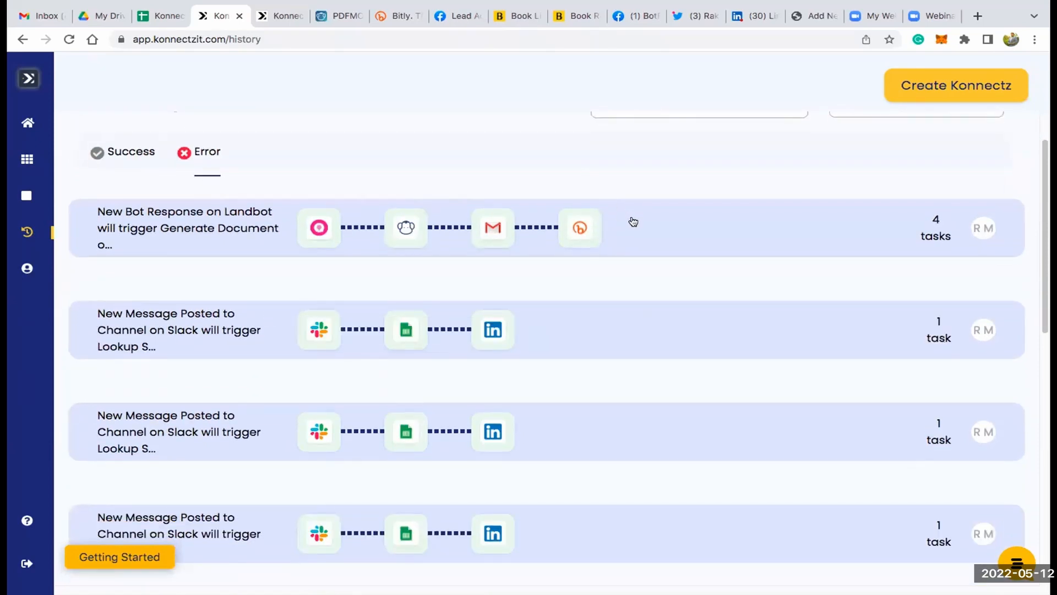
pyautogui.scroll(1, 633, 221)
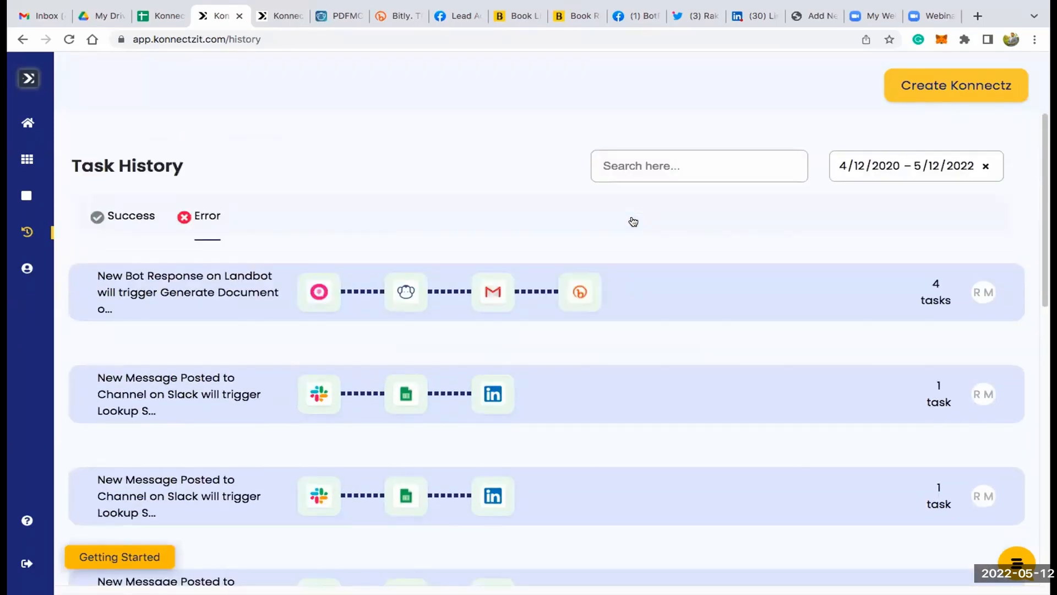
# - Open the account profile and review its personal details, billing address fields and the available interface languages
pyautogui.moveTo(62, 267)
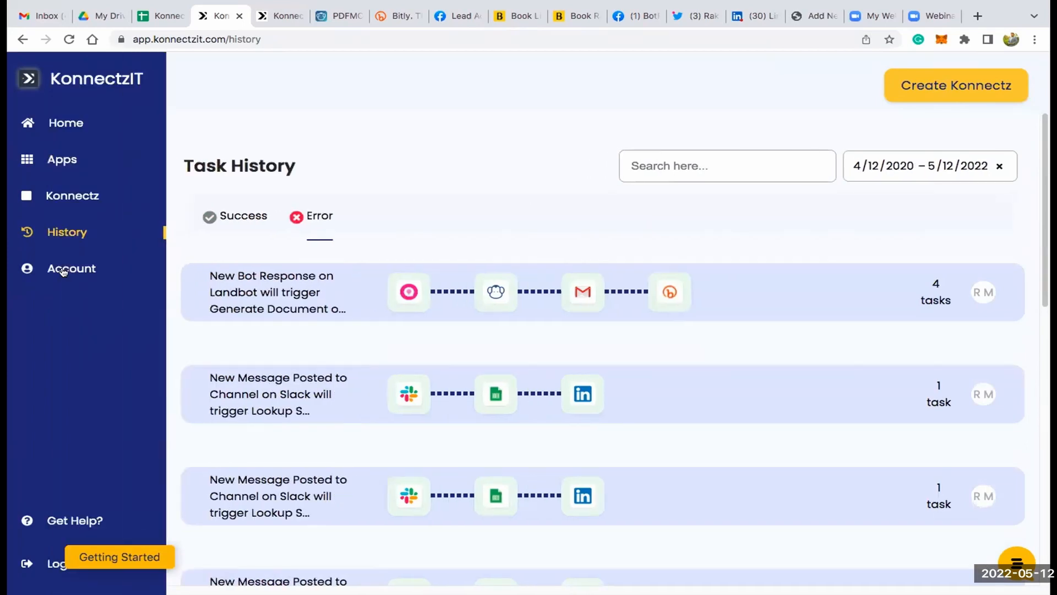
pyautogui.click(64, 270)
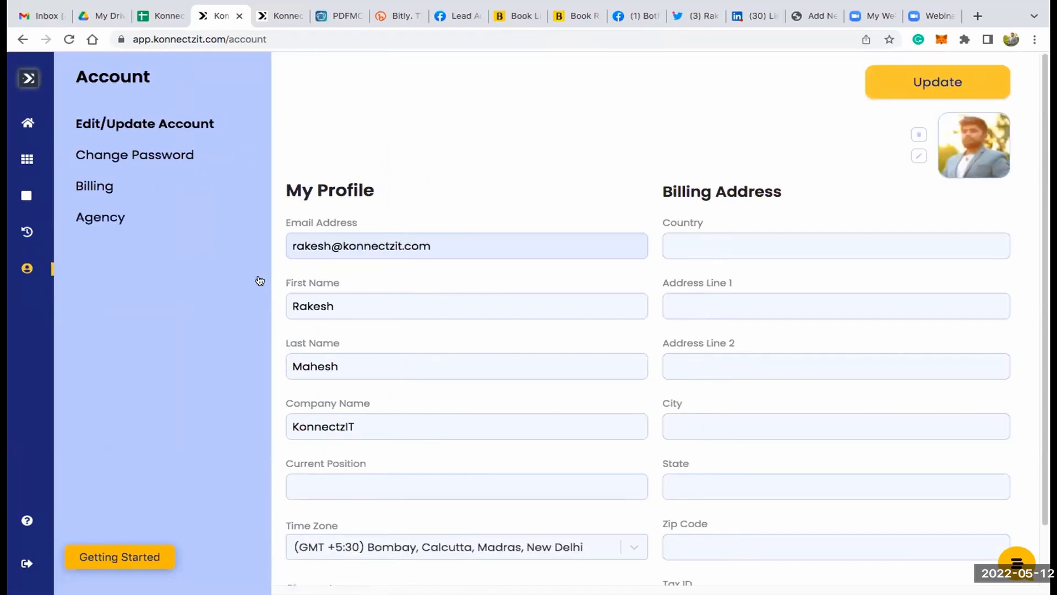
pyautogui.scroll(-1, 466, 291)
pyautogui.click(466, 292)
pyautogui.click(416, 133)
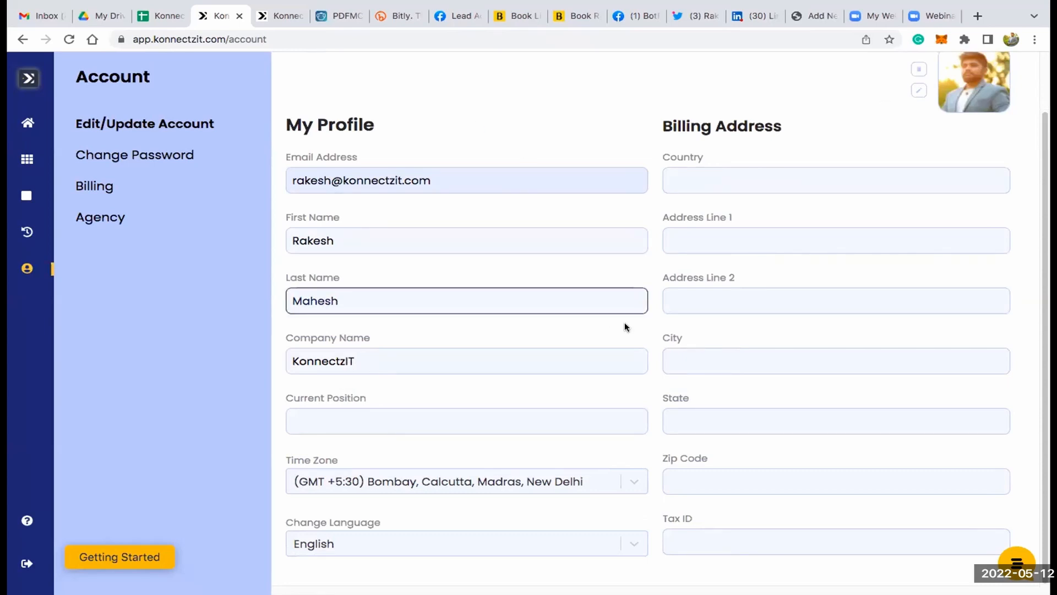
pyautogui.click(553, 534)
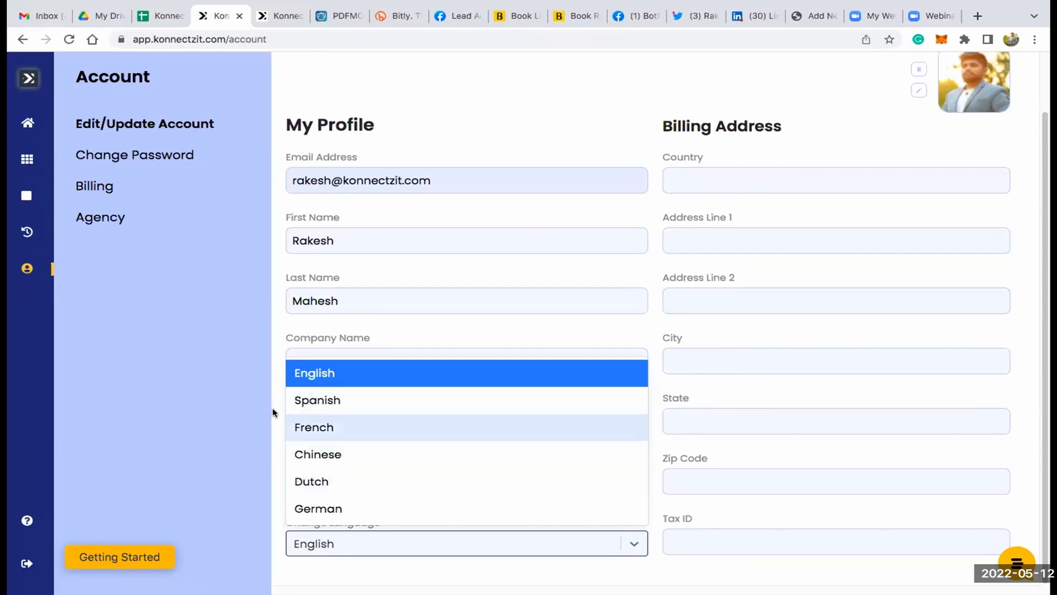
pyautogui.click(168, 153)
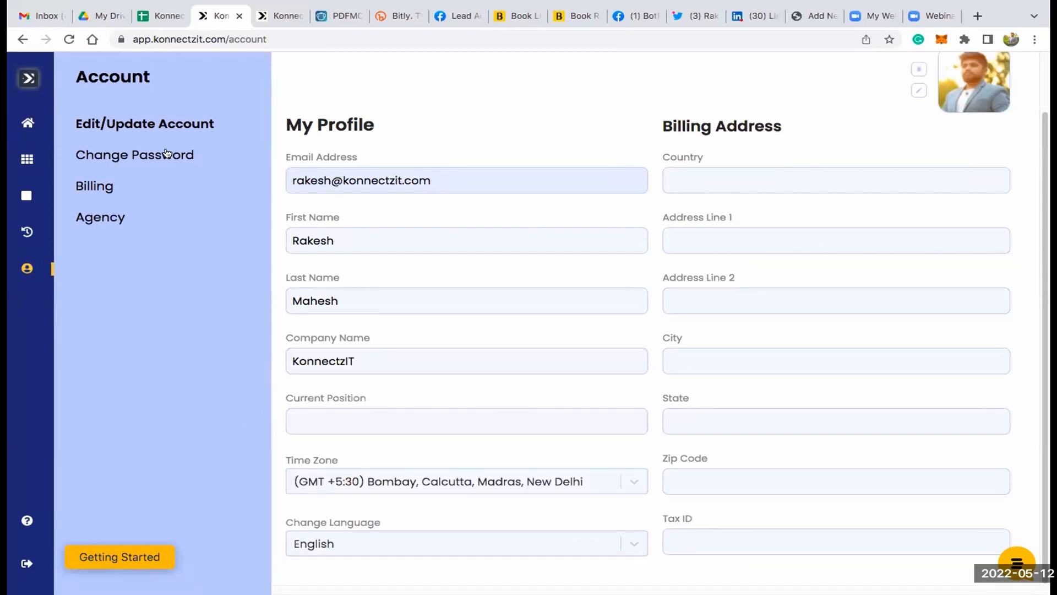
# - Show the Change Password page and examine its current, new and confirm password fields
pyautogui.click(167, 154)
pyautogui.click(335, 160)
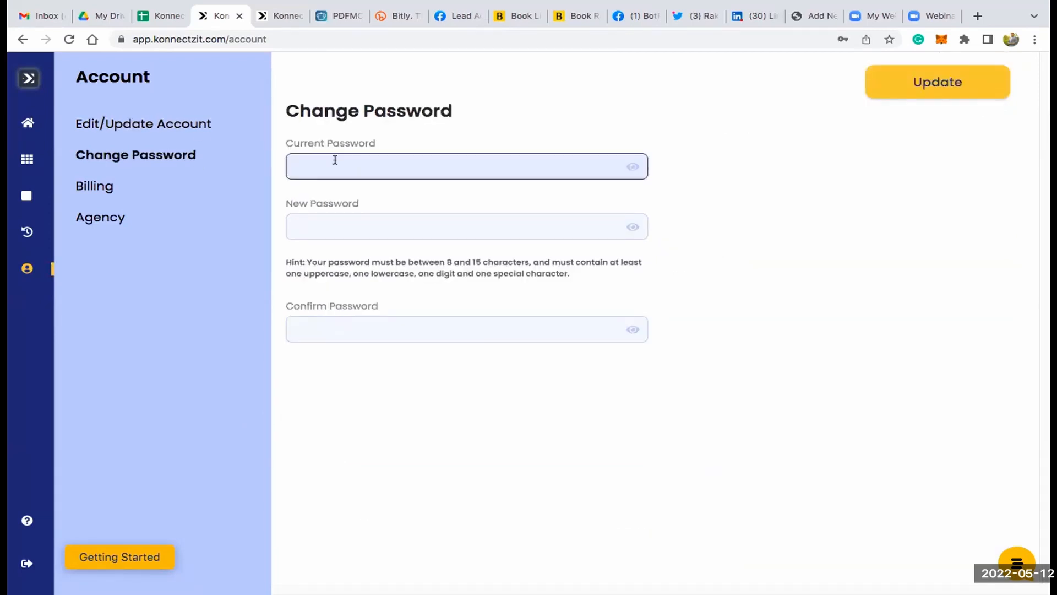
pyautogui.click(305, 219)
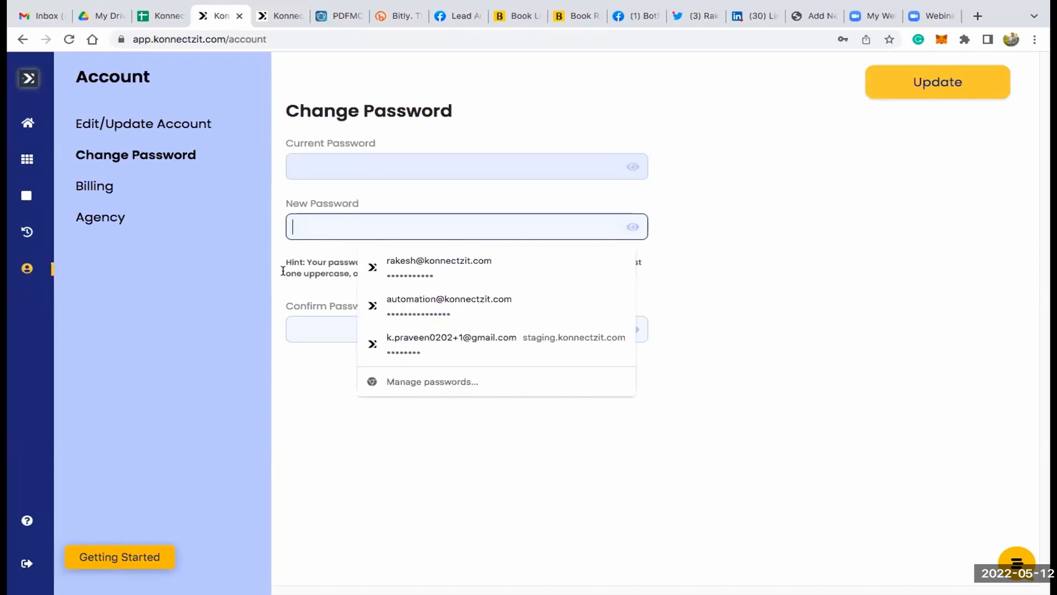
pyautogui.click(279, 281)
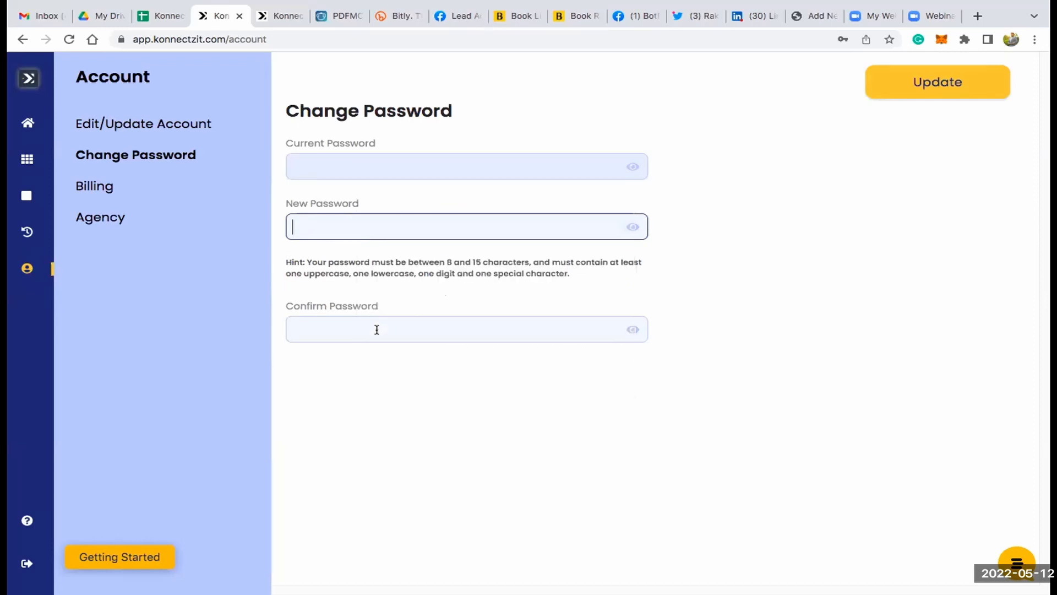
# - Open the Billing page and try to redeem a sample code by entering it in the Code field and applying it
pyautogui.click(102, 185)
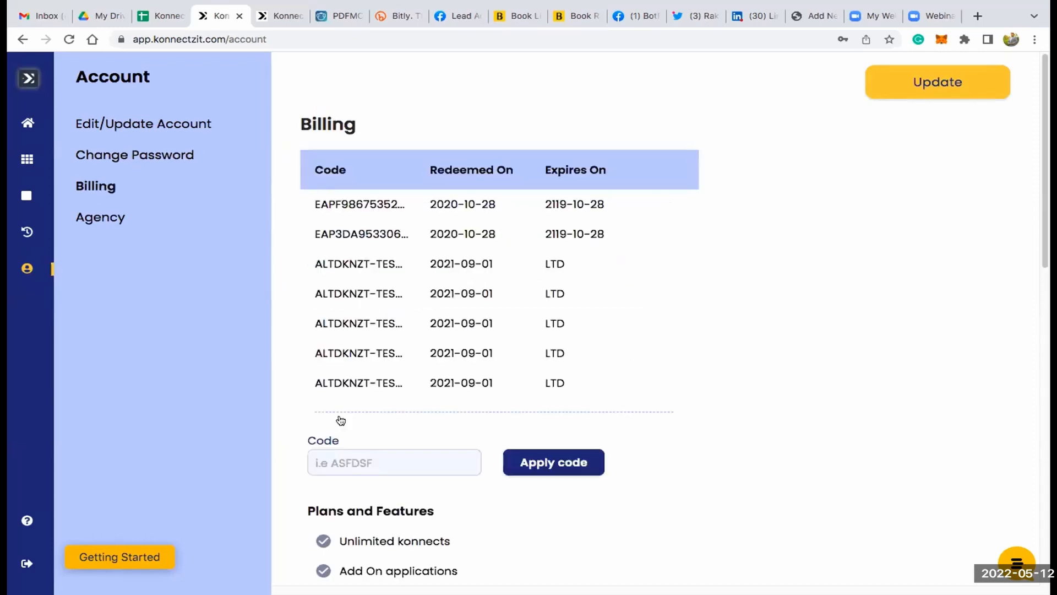
pyautogui.click(346, 455)
pyautogui.write('asdfasfb4332')
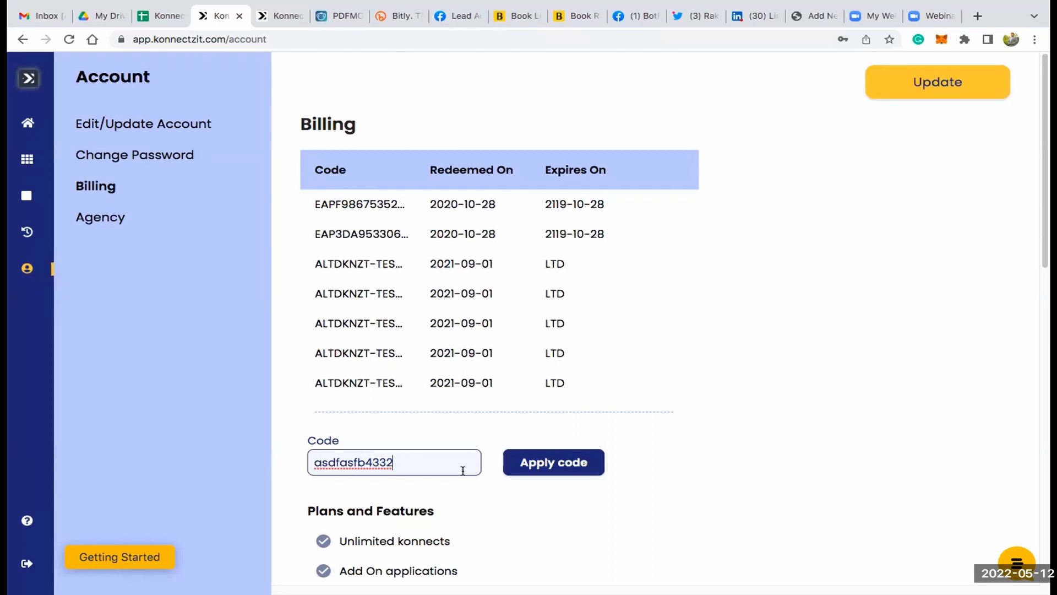
pyautogui.click(537, 464)
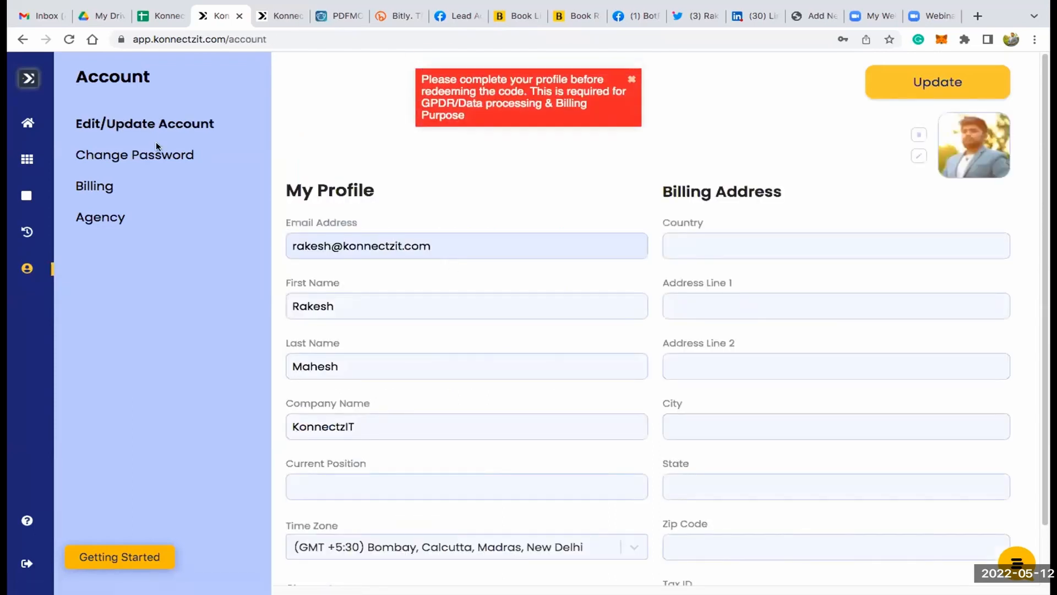
# - Return to the Billing page, dismiss the message and examine the codes with their redemption and expiry dates
pyautogui.click(99, 184)
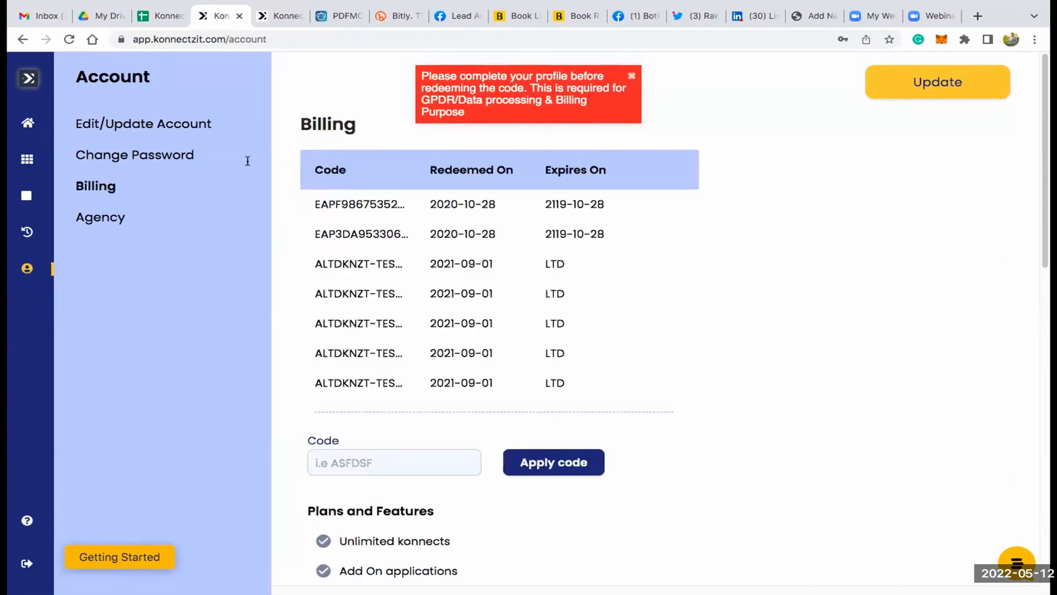
pyautogui.click(629, 71)
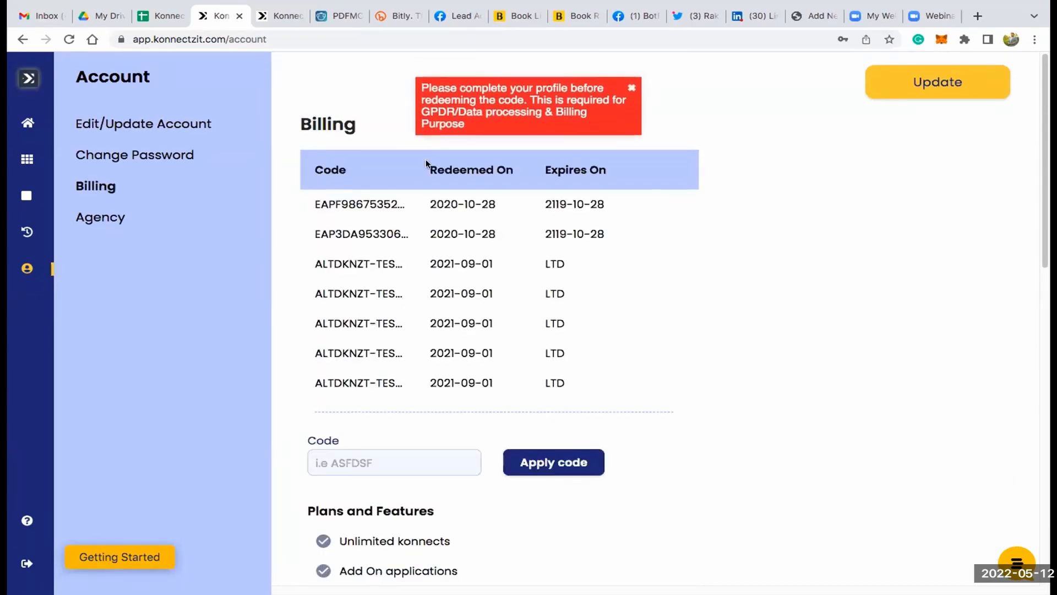
pyautogui.scroll(-1, 427, 164)
pyautogui.scroll(1, 427, 164)
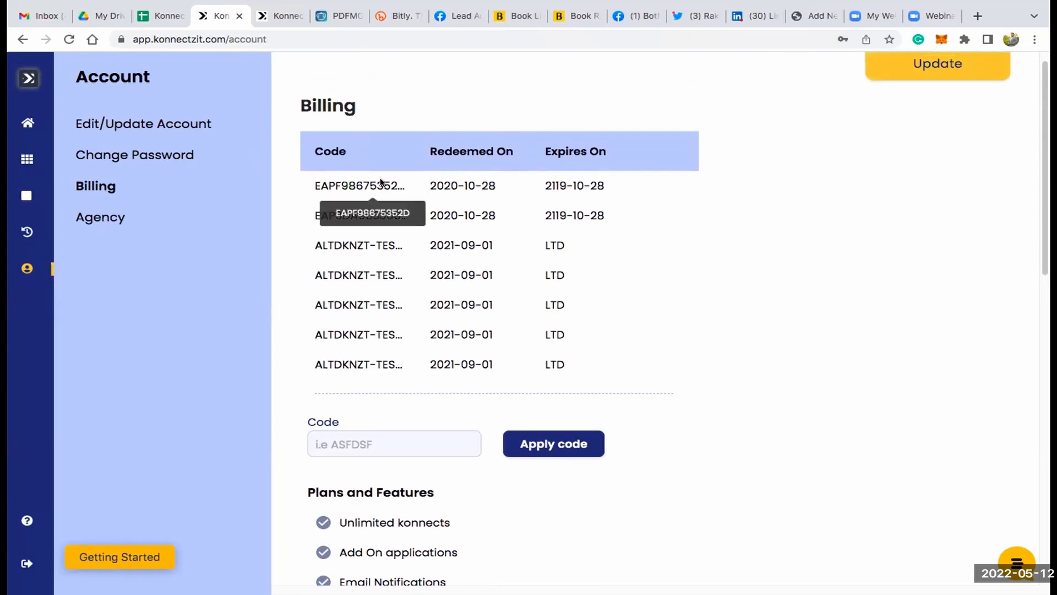
pyautogui.doubleClick(482, 184)
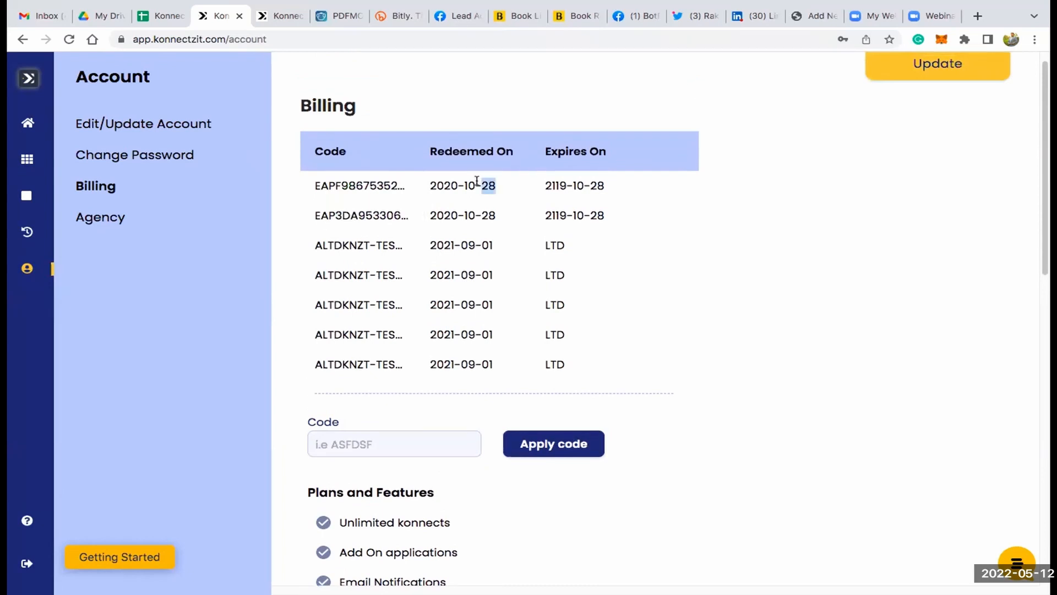
pyautogui.tripleClick(571, 184)
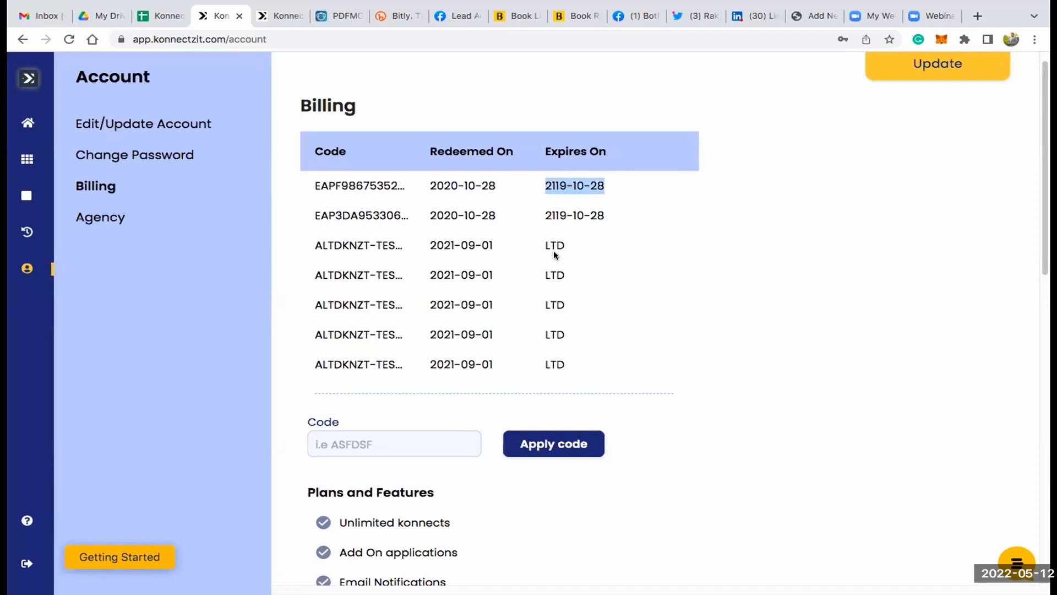
pyautogui.scroll(-1, 550, 208)
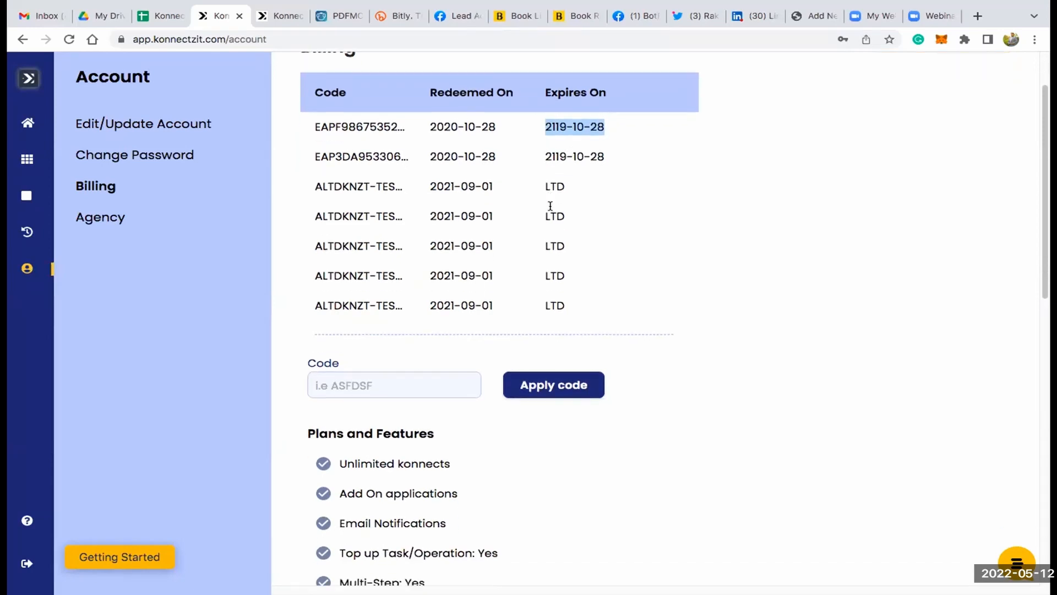
# - Review the Plans and Features list and the current plan card, and open the Agency page with the sub accounts
pyautogui.scroll(-5, 550, 211)
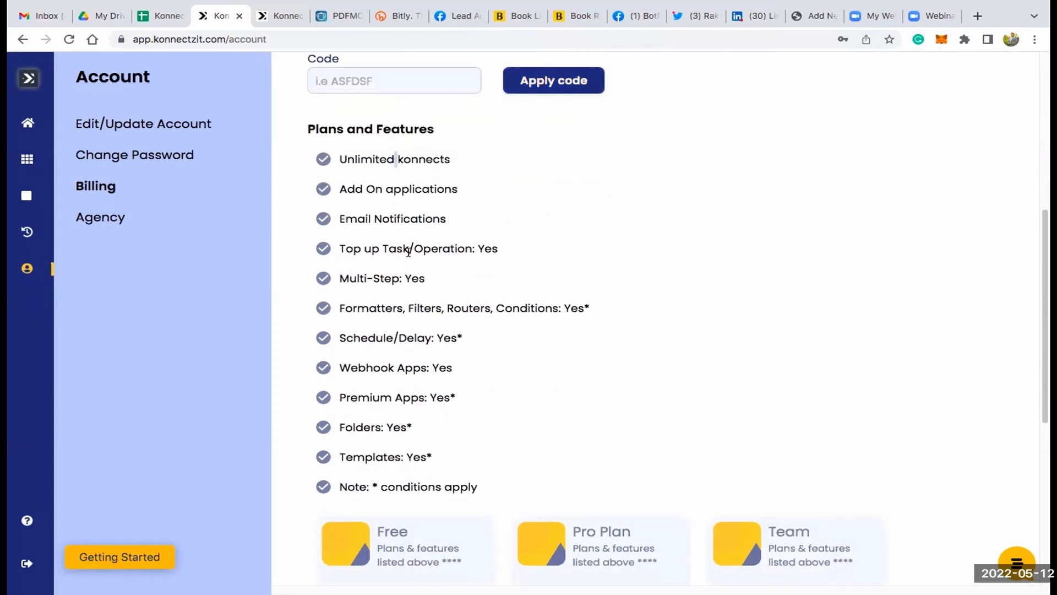
pyautogui.tripleClick(395, 159)
pyautogui.click(408, 251)
pyautogui.scroll(-1, 361, 147)
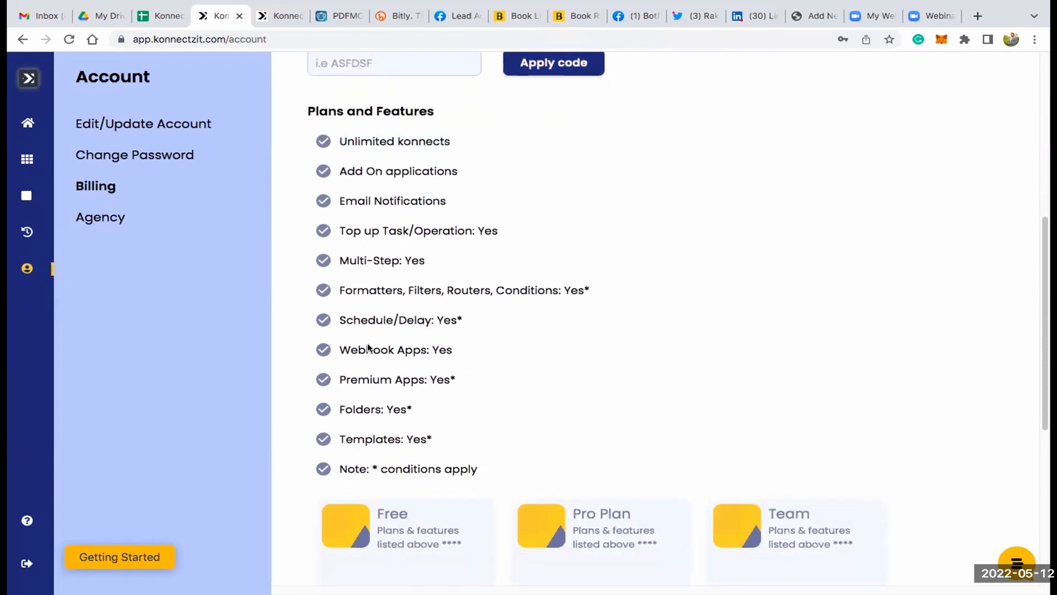
pyautogui.scroll(-6, 401, 264)
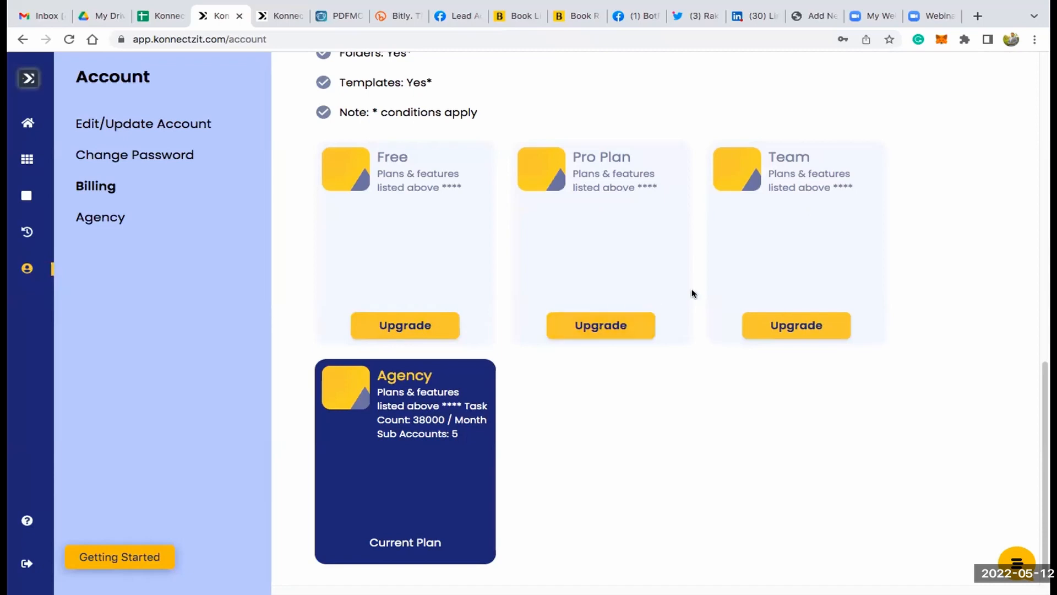
pyautogui.scroll(-1, 553, 322)
pyautogui.scroll(1, 553, 318)
pyautogui.scroll(-1, 554, 320)
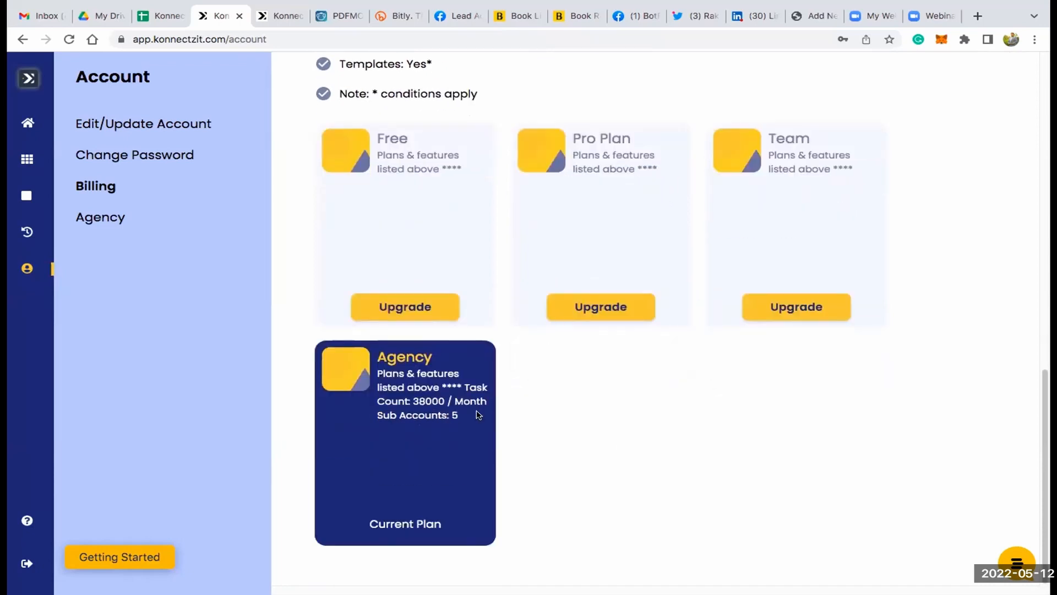
pyautogui.tripleClick(399, 524)
pyautogui.click(565, 441)
pyautogui.click(122, 219)
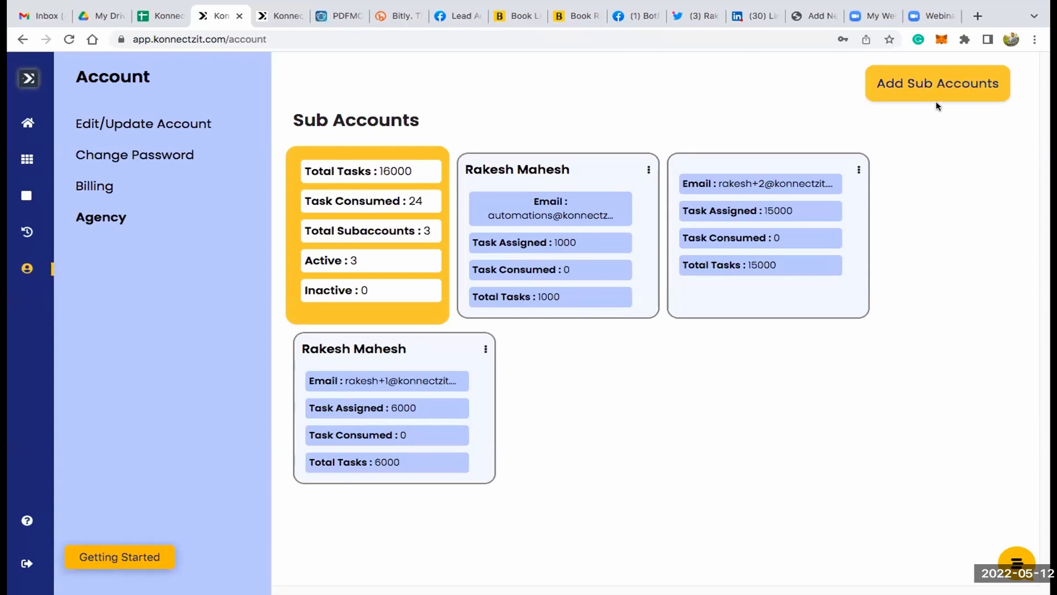
# - Fill in a new sub account with first name, last name, e-mail and 10000 assigned tasks, and close the form without adding it
pyautogui.click(929, 85)
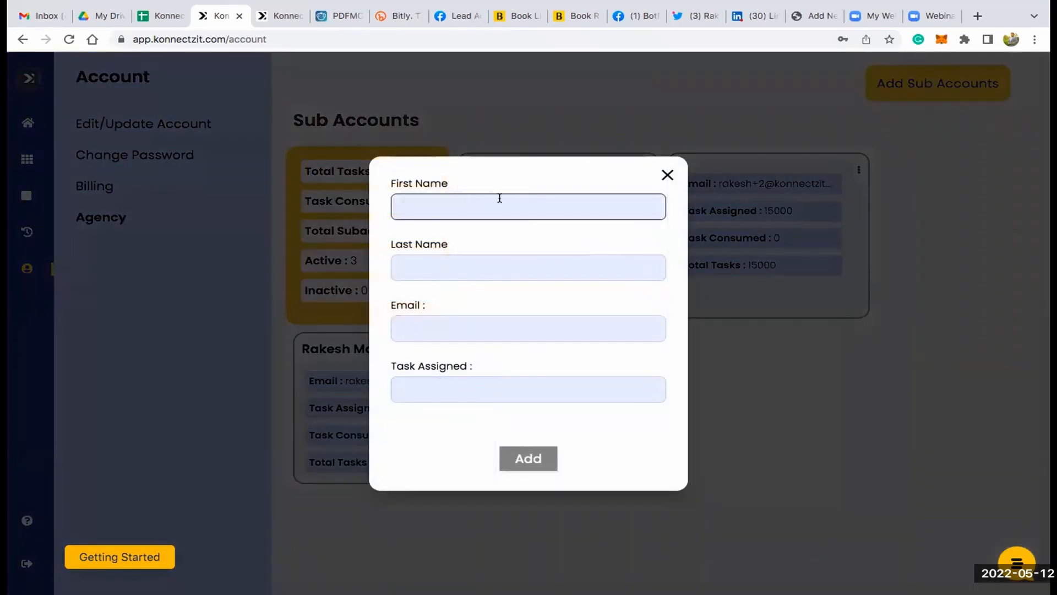
pyautogui.click(498, 198)
pyautogui.click(497, 239)
pyautogui.click(456, 382)
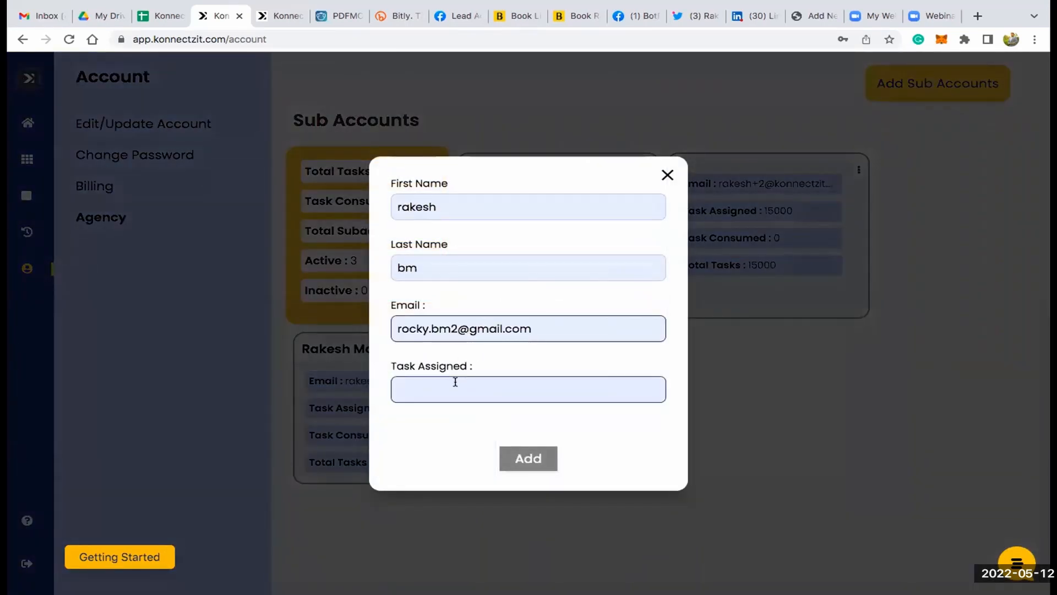
pyautogui.write('10000')
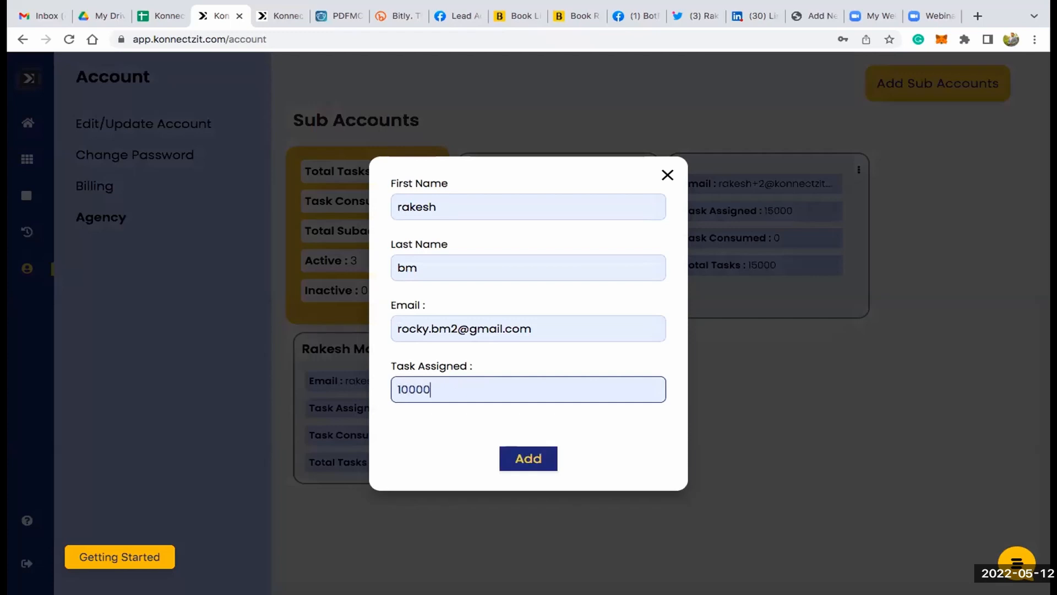
pyautogui.click(667, 176)
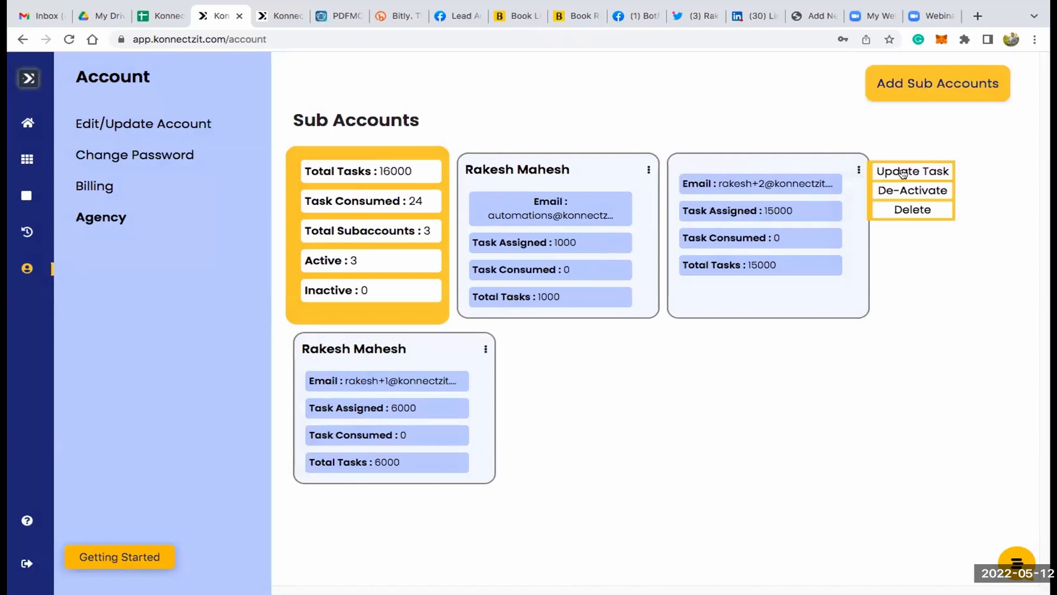
# - Update the unnamed sub account's assigned tasks to 5000, check the total tasks figure and close its options
pyautogui.click(904, 174)
pyautogui.click(400, 391)
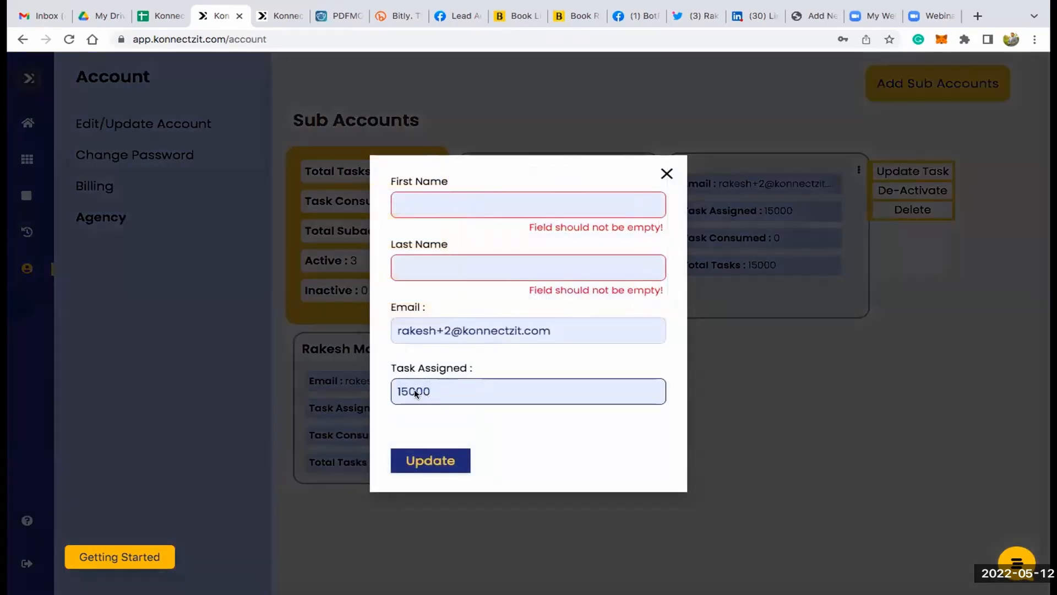
pyautogui.write('=')
pyautogui.press('BackSpace')
pyautogui.press('BackSpace')
pyautogui.click(432, 460)
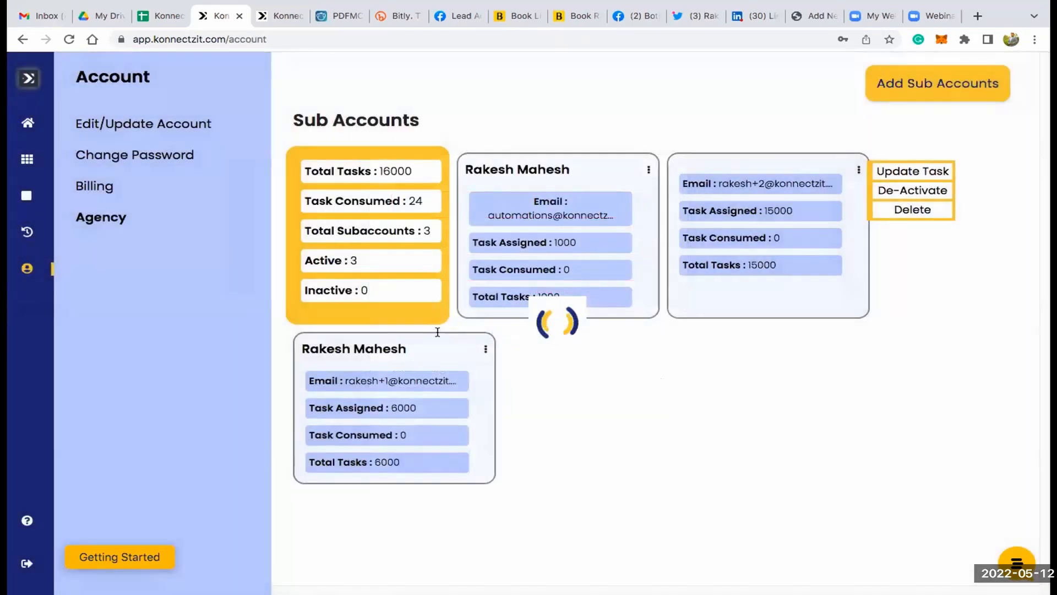
pyautogui.doubleClick(390, 172)
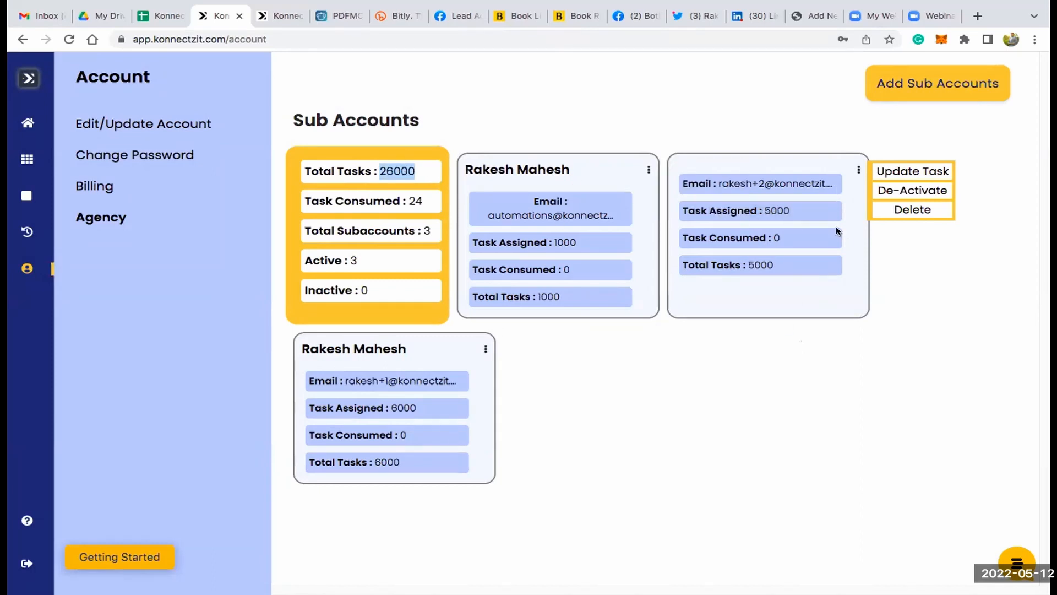
pyautogui.click(906, 192)
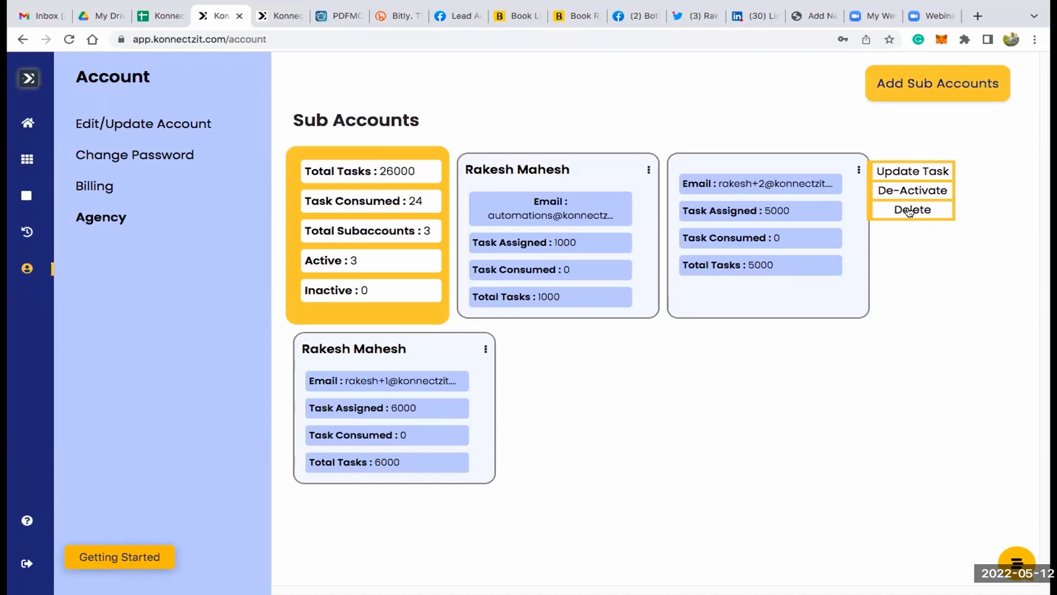
pyautogui.click(816, 127)
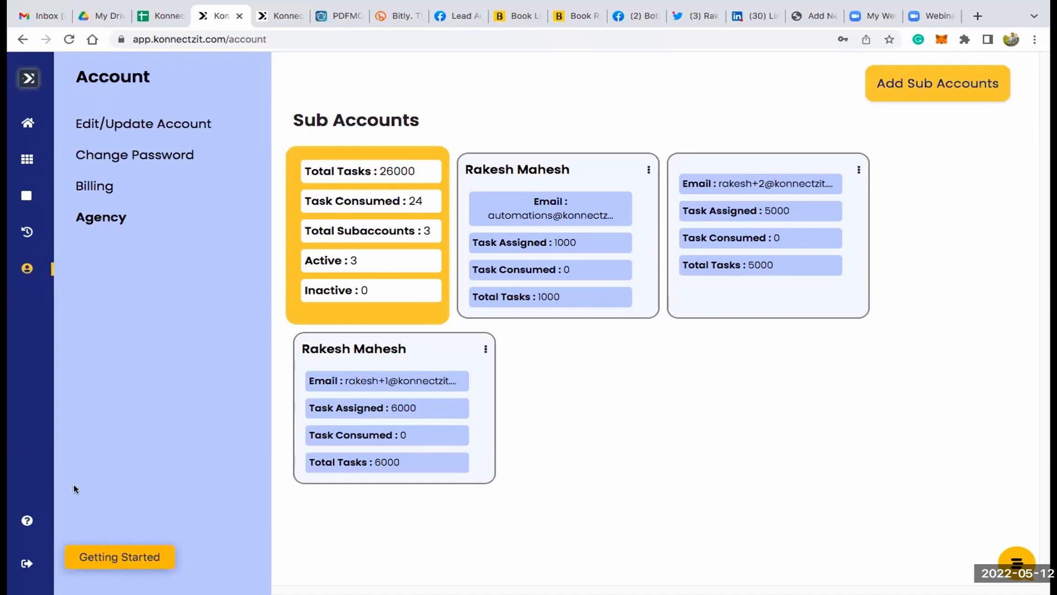
# - Search the Konnectz workflows for "woo" and expand the details of the first FB Custom Audience Demo workflow
pyautogui.moveTo(64, 523)
pyautogui.click(55, 160)
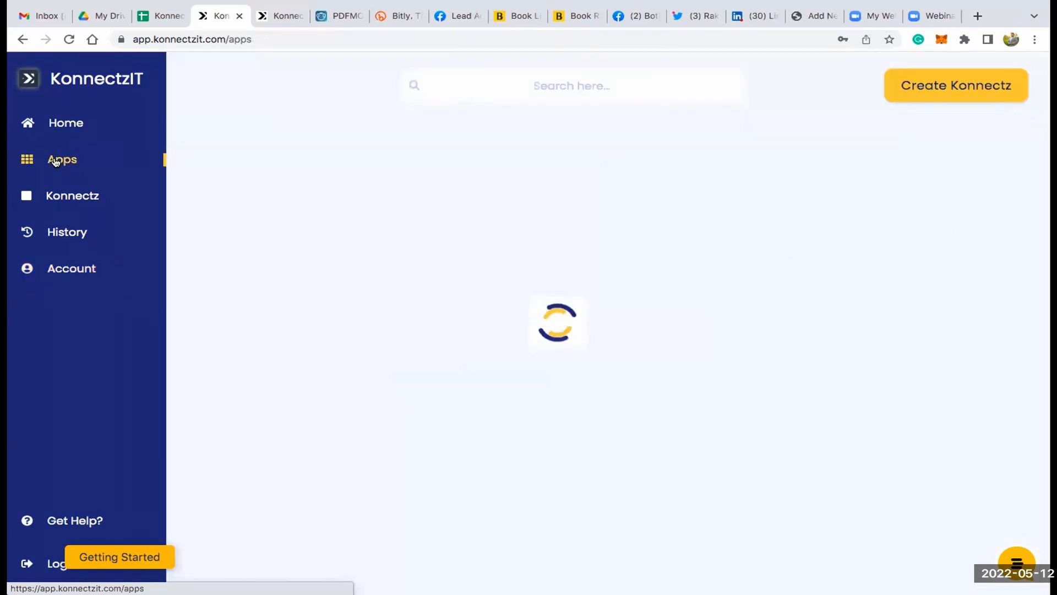
pyautogui.click(66, 197)
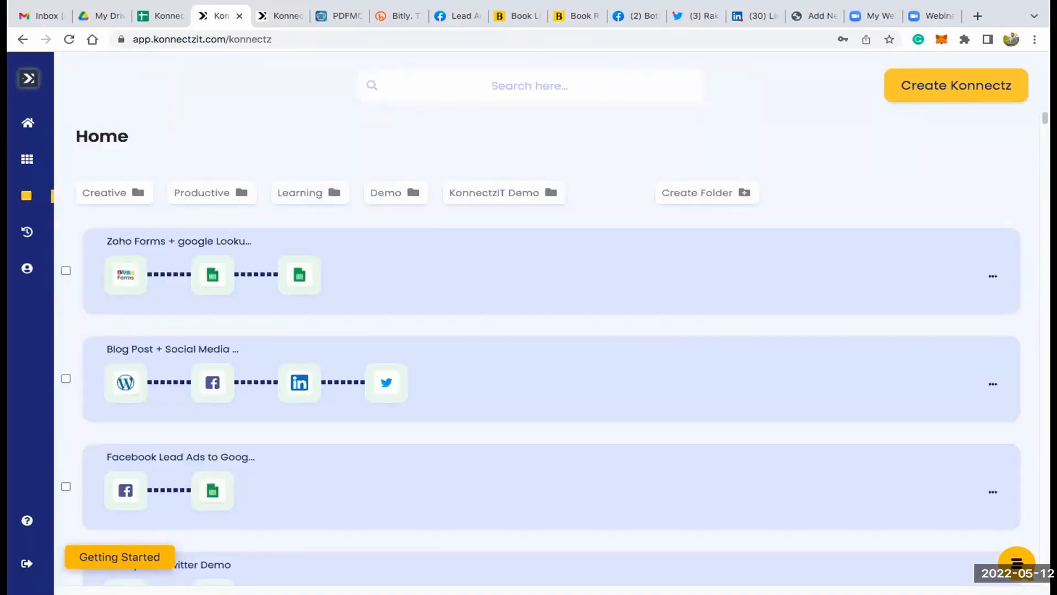
pyautogui.click(397, 89)
pyautogui.write('wpo')
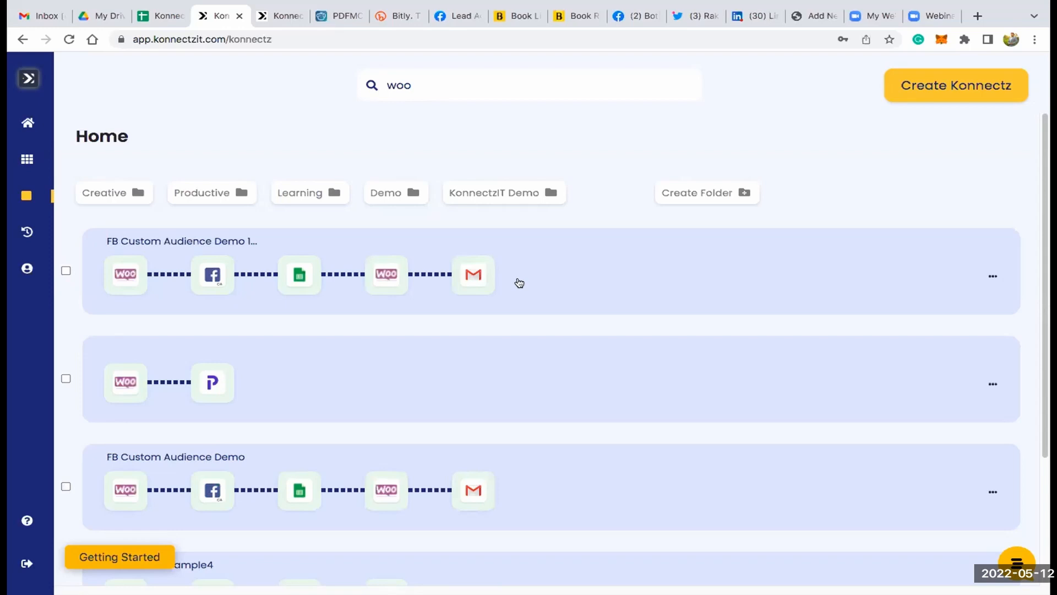
pyautogui.click(520, 283)
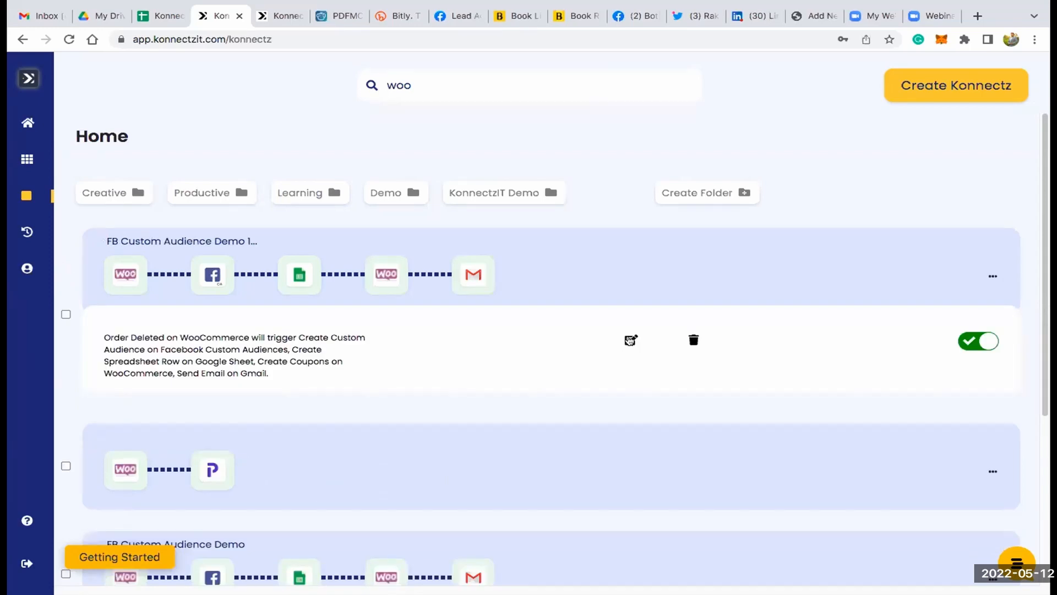
# - Look through the WooCommerce workflows in the search results and open the FB Custom Audience Demo 11 workflow for editing
pyautogui.scroll(-4, 538, 373)
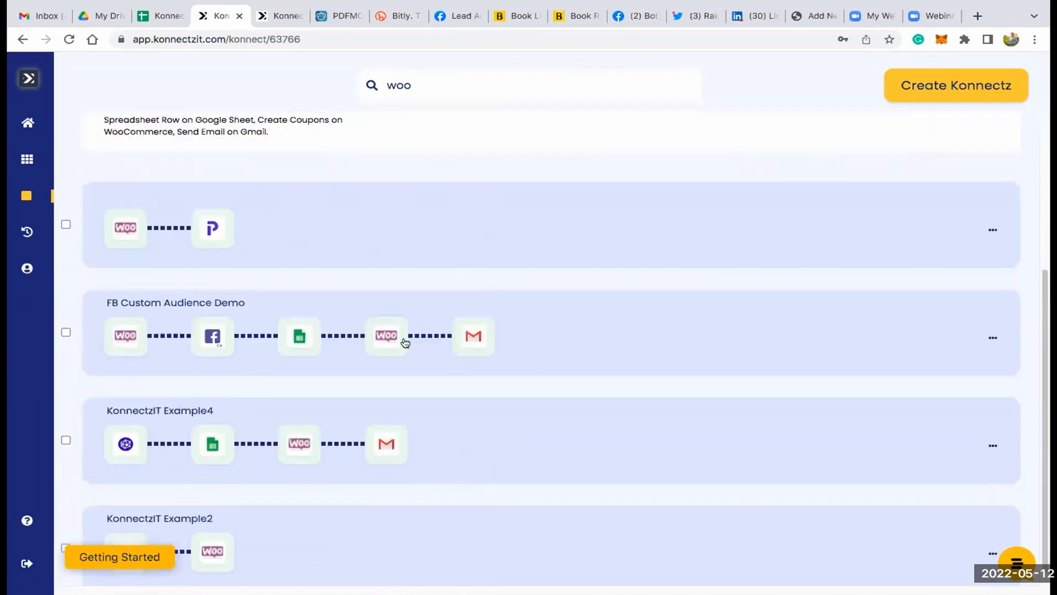
pyautogui.scroll(-1, 496, 264)
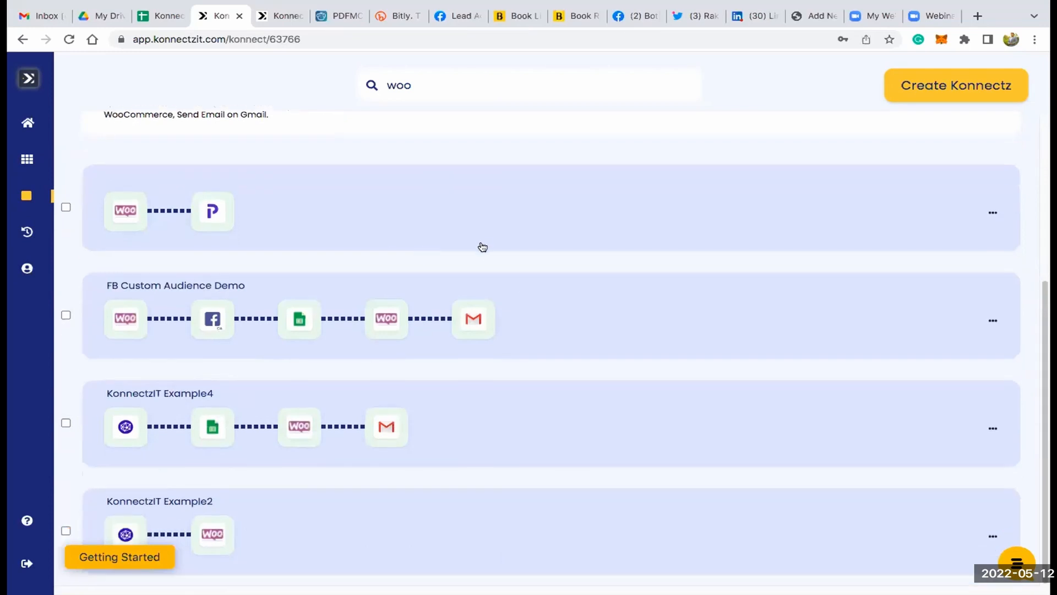
pyautogui.scroll(3, 550, 270)
pyautogui.scroll(1, 630, 279)
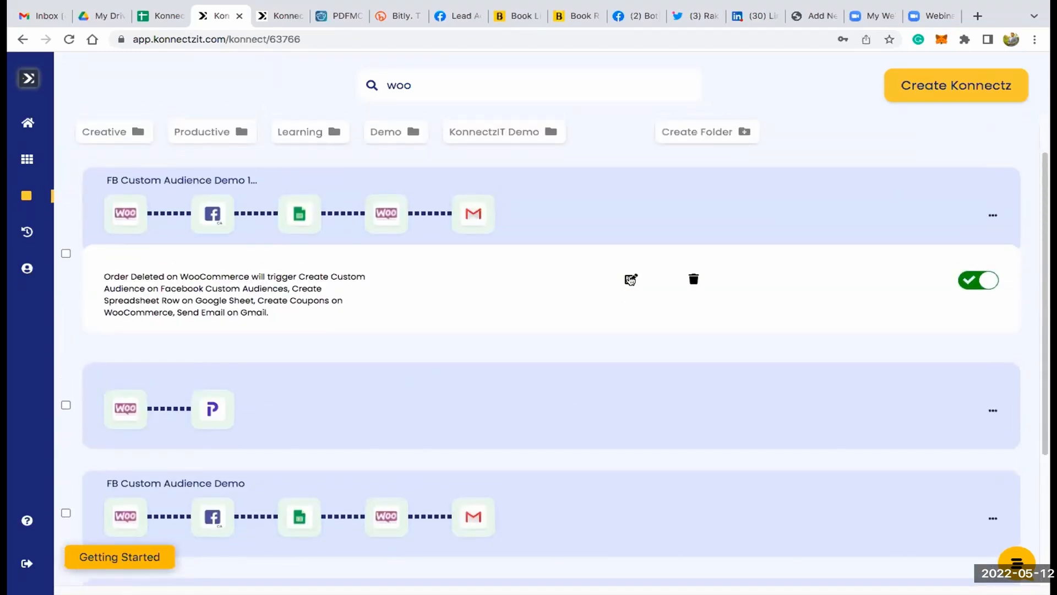
pyautogui.click(630, 279)
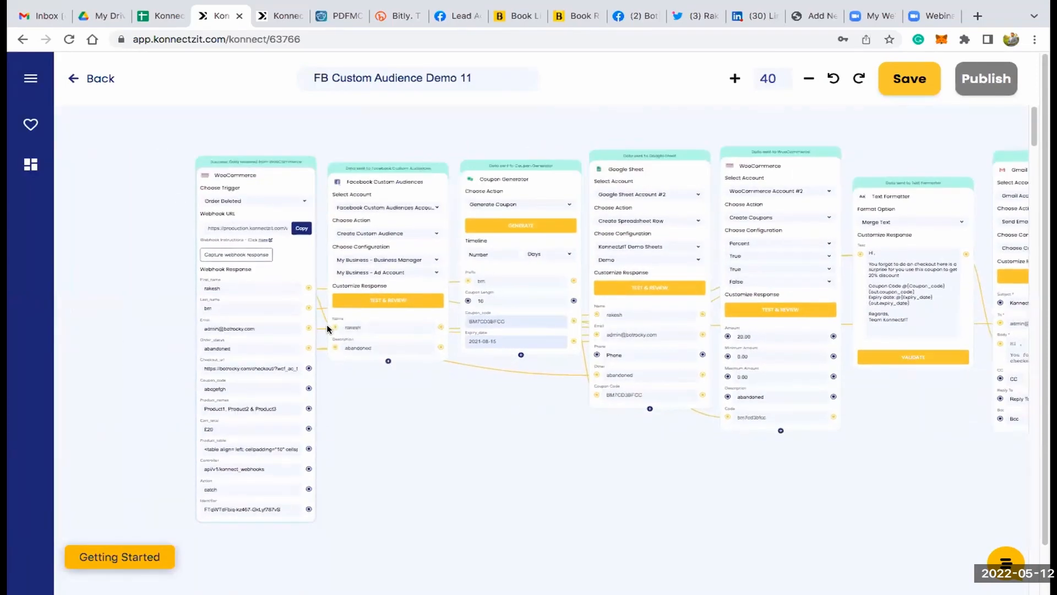
# - Examine the WooCommerce Order Deleted trigger and the Facebook Custom Audiences module at the start of the workflow
pyautogui.scroll(5, 280, 292)
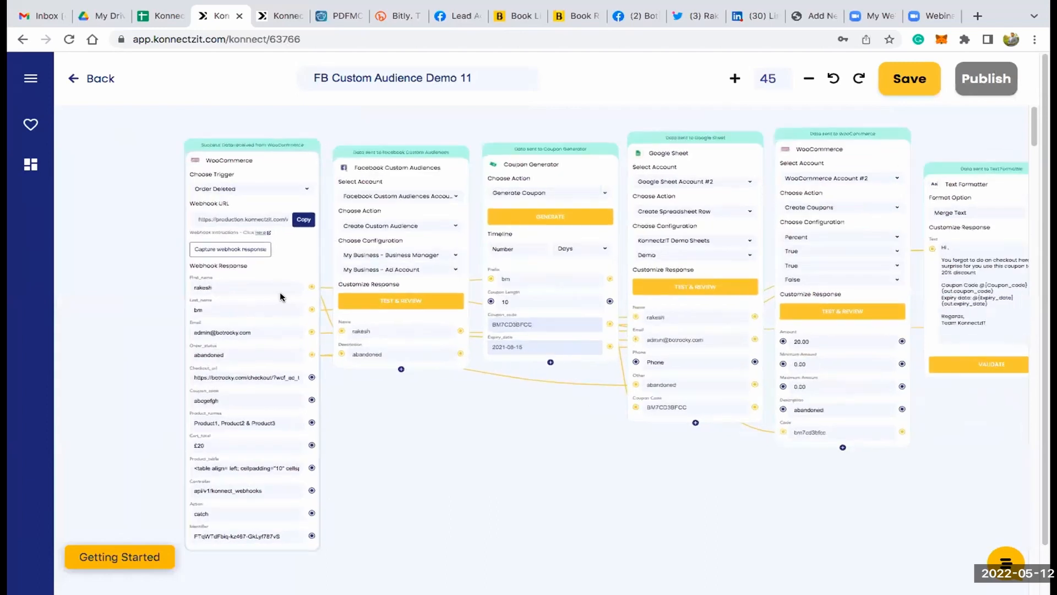
pyautogui.scroll(5, 280, 297)
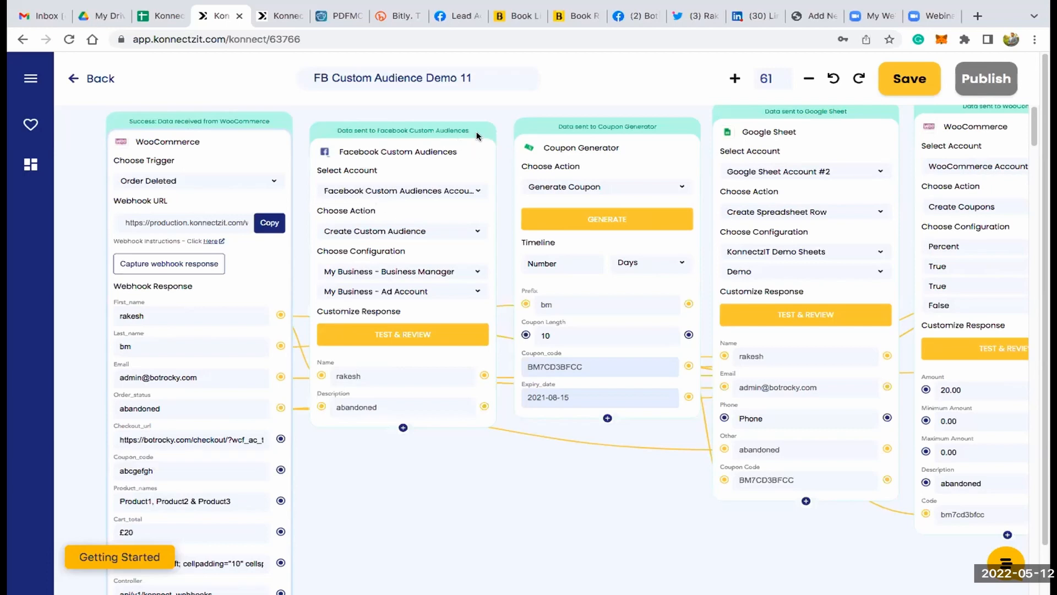
pyautogui.scroll(1, 427, 185)
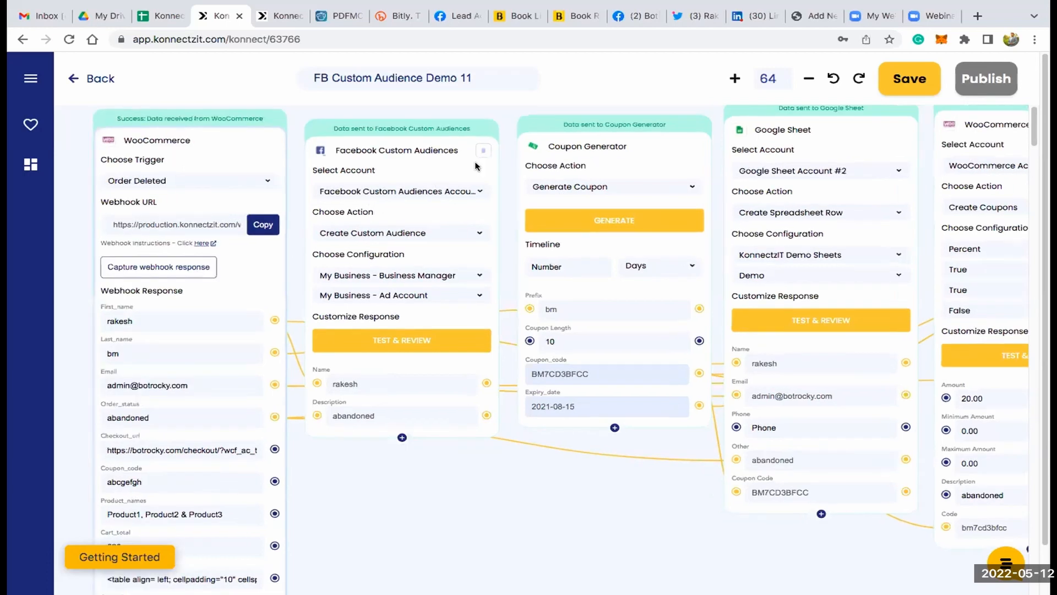
pyautogui.scroll(2, 463, 244)
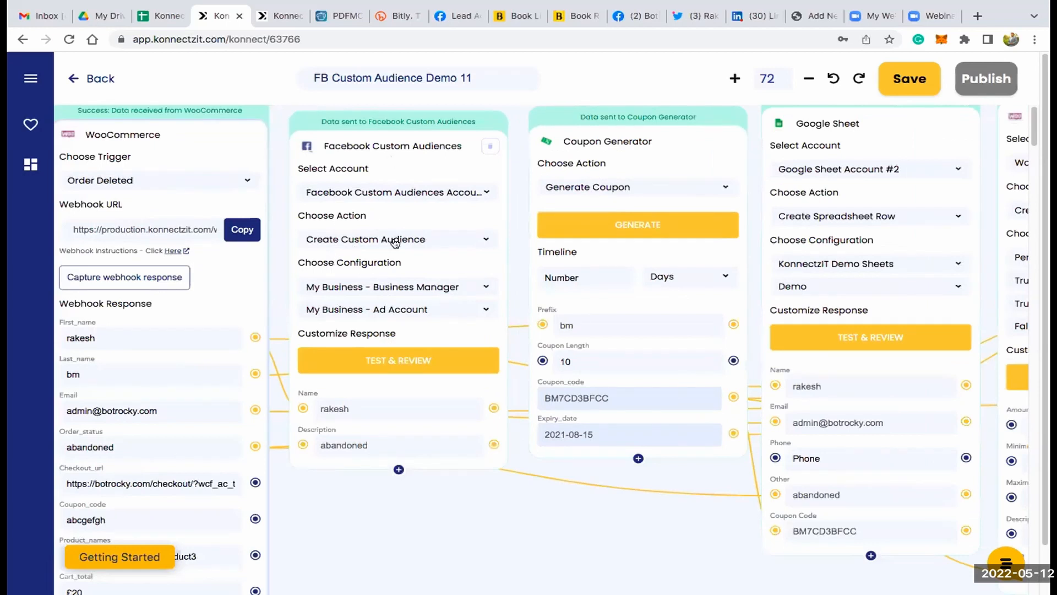
pyautogui.scroll(-1, 354, 176)
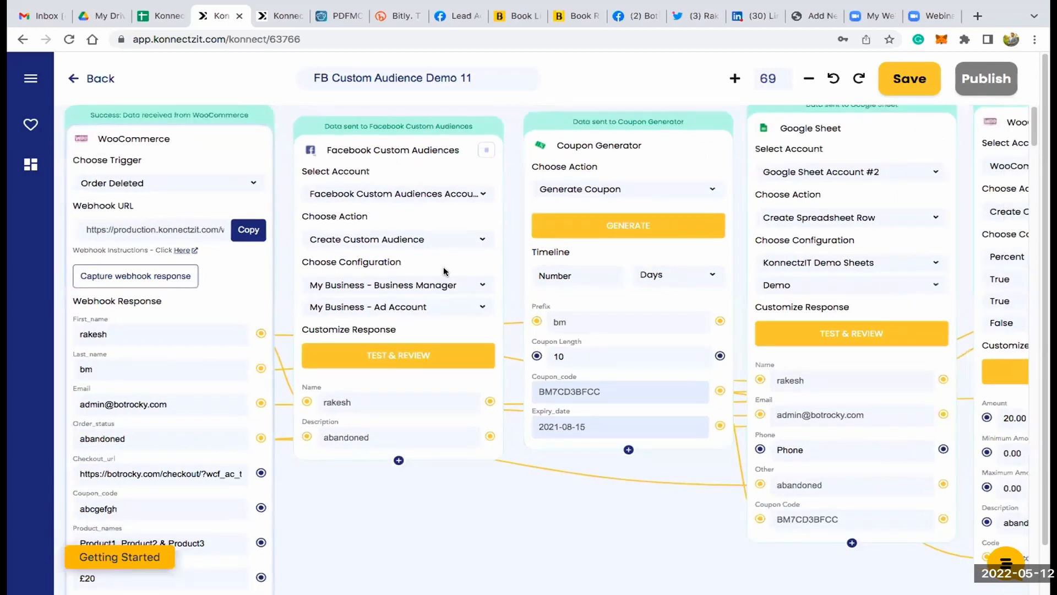
pyautogui.scroll(-2, 428, 160)
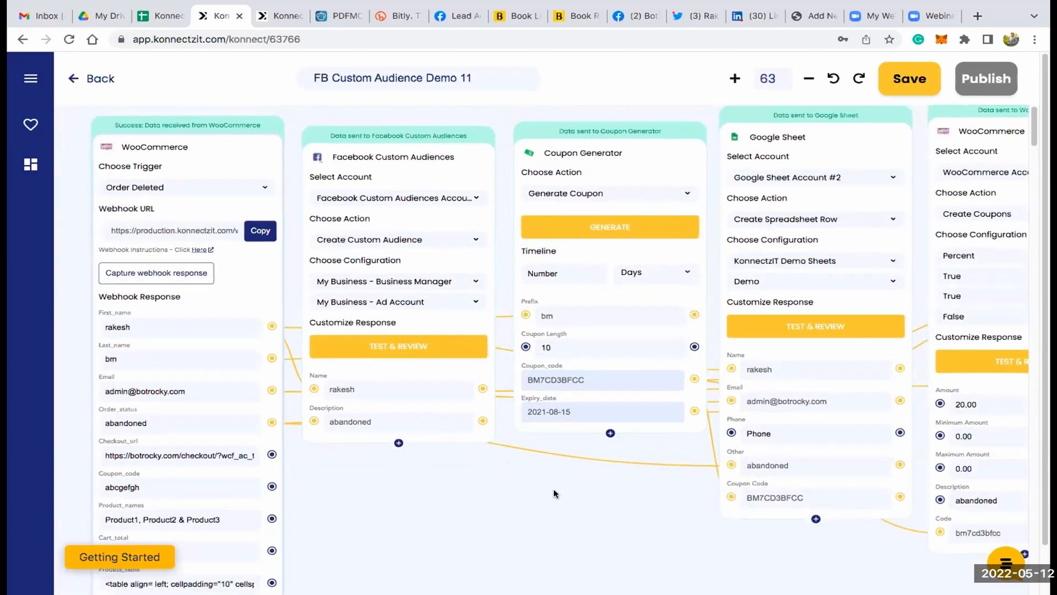
# - Examine the Coupon Generator, Google Sheet and WooCommerce Create Coupons modules in the middle of the workflow
pyautogui.hscroll(2, 611, 255)
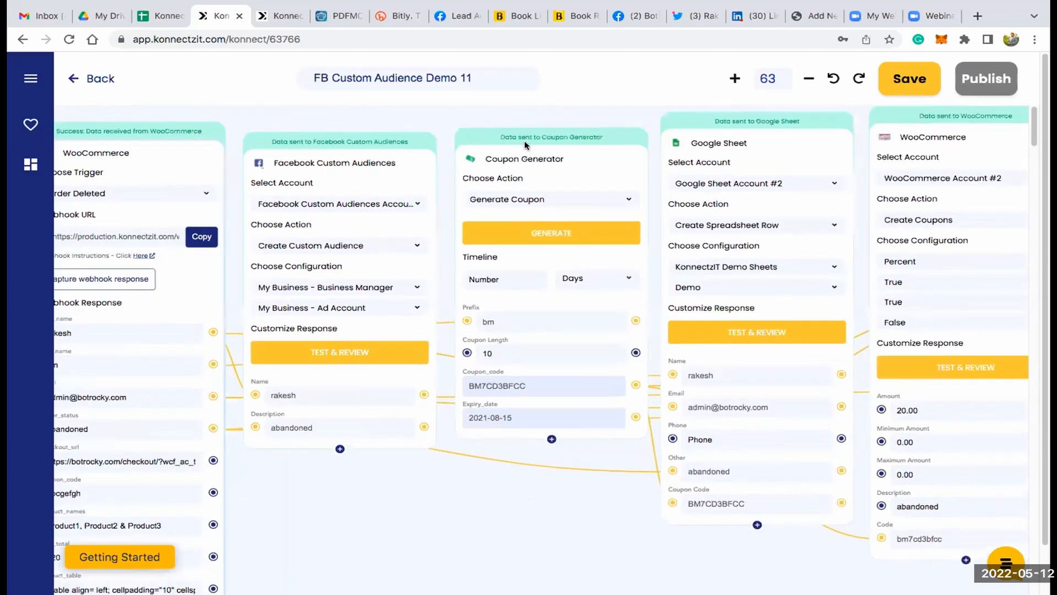
pyautogui.hscroll(3, 525, 140)
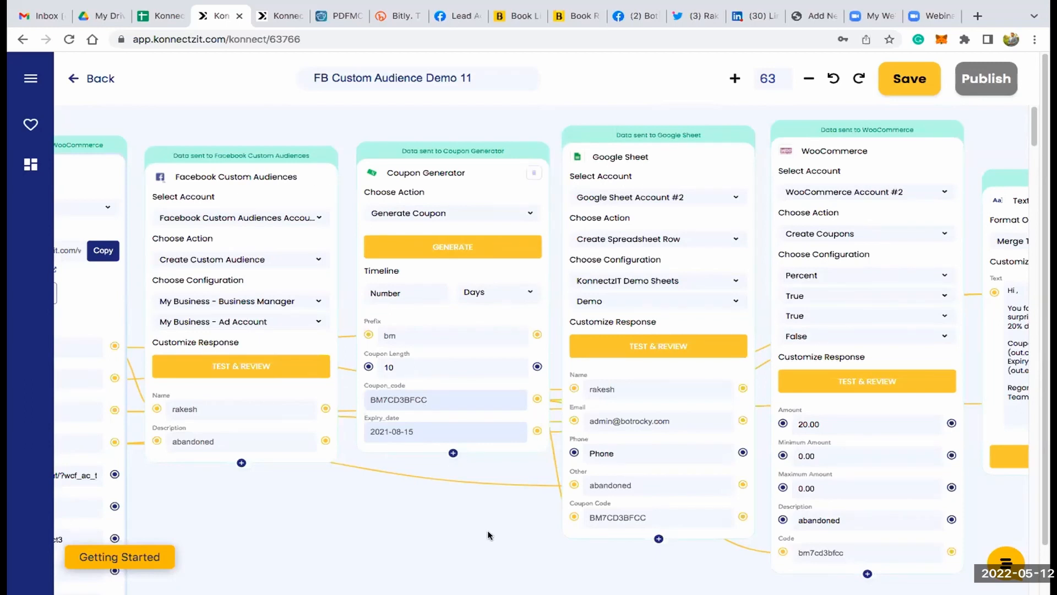
pyautogui.moveTo(422, 523); pyautogui.dragTo(276, 521)
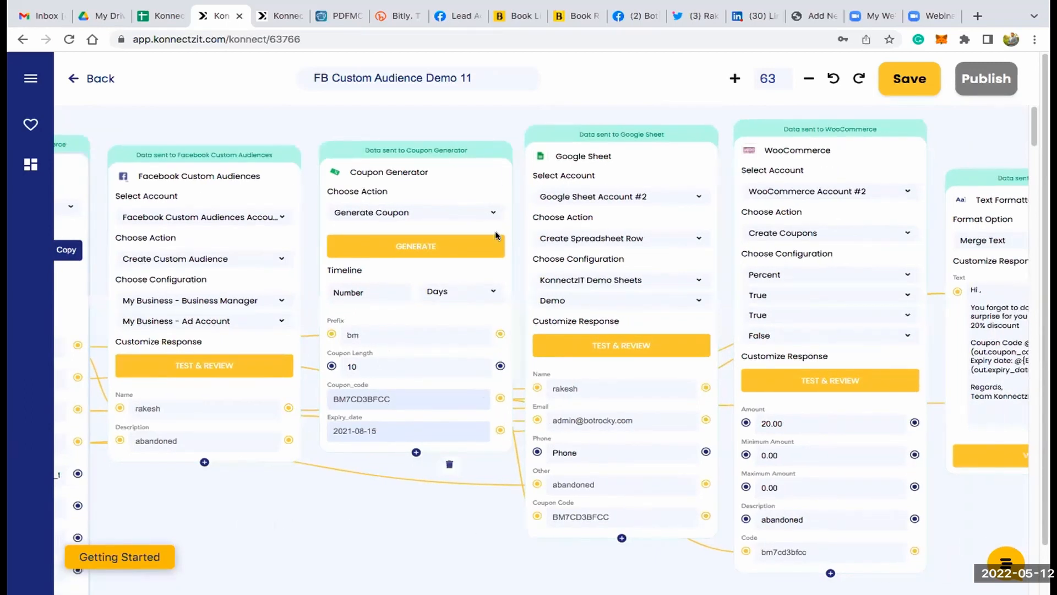
pyautogui.hscroll(6, 495, 230)
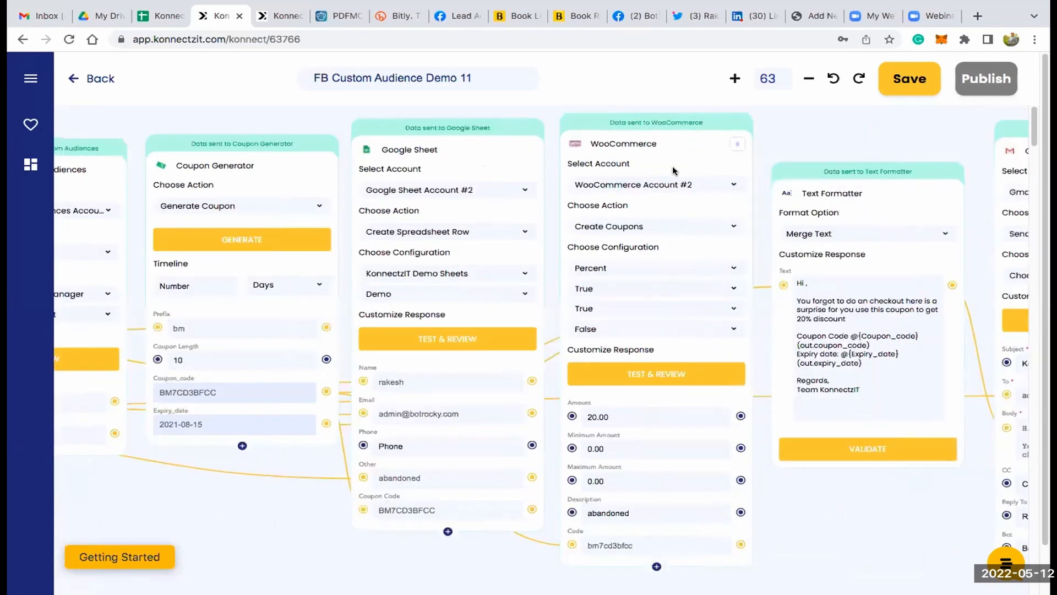
pyautogui.scroll(1, 604, 355)
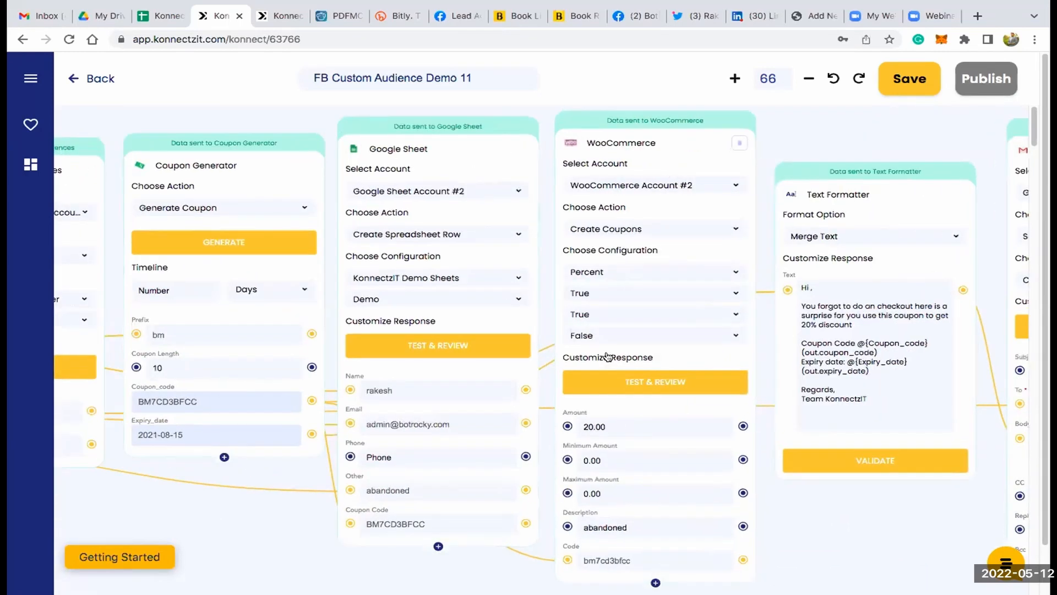
pyautogui.scroll(2, 606, 140)
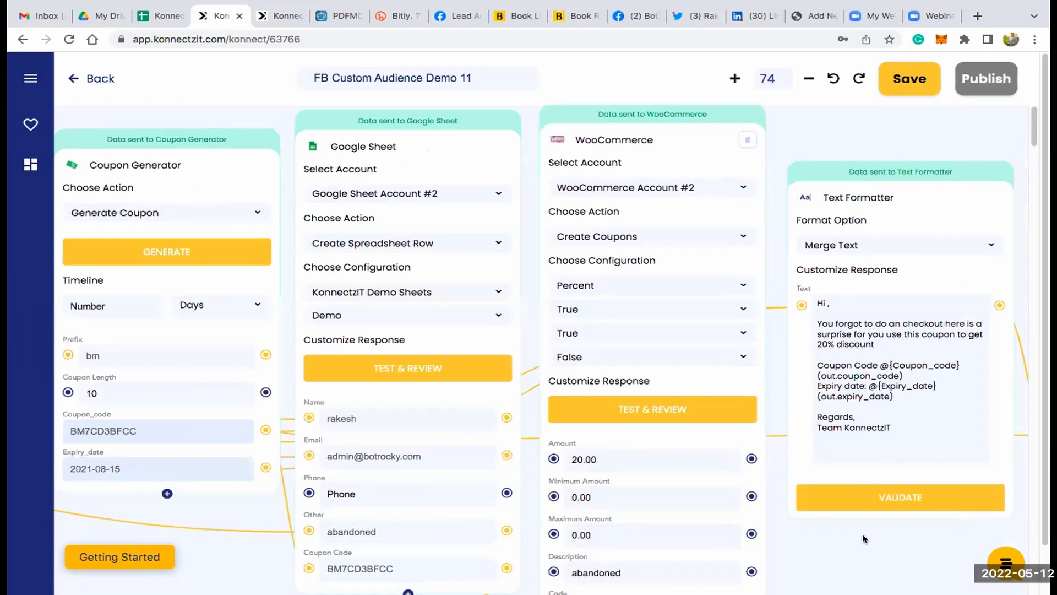
# - Review the Text Formatter and Gmail modules at the workflow's end, and return to the WooCommerce trigger
pyautogui.moveTo(765, 497); pyautogui.dragTo(486, 470)
pyautogui.scroll(-2, 637, 315)
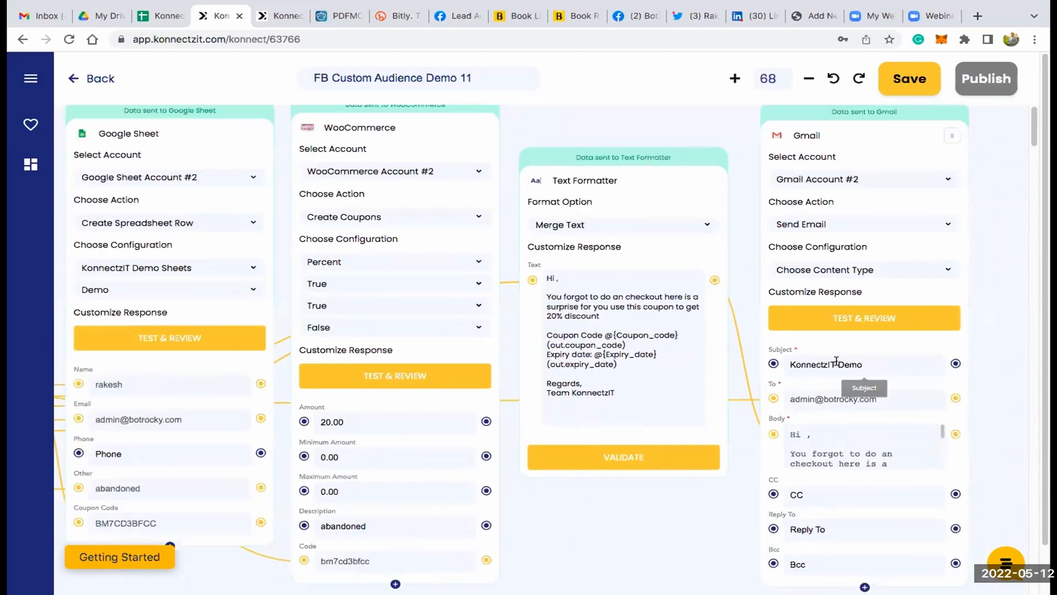
pyautogui.scroll(-1, 661, 468)
pyautogui.scroll(-1, 700, 474)
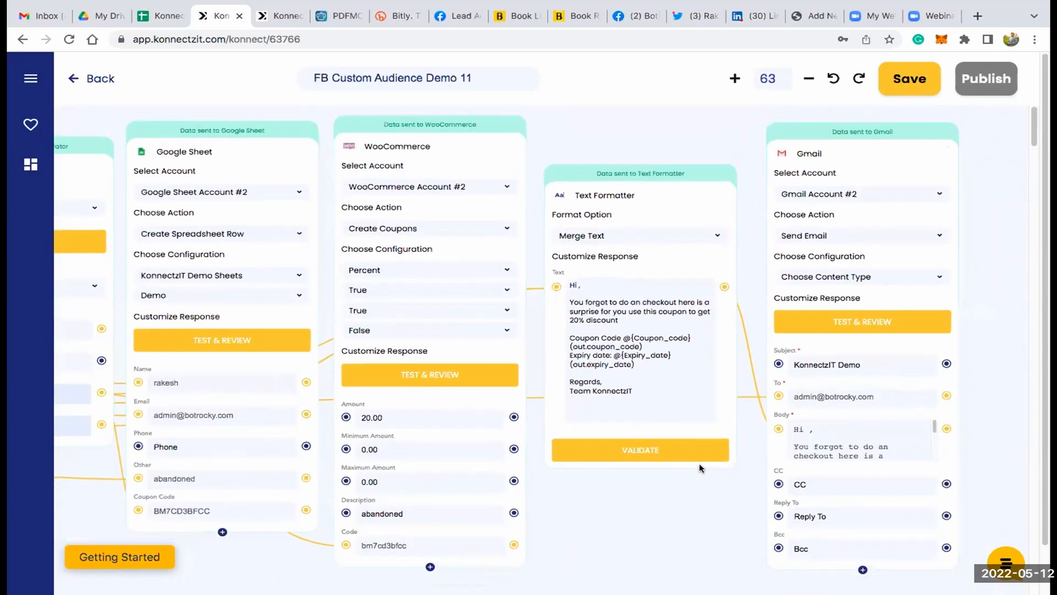
pyautogui.scroll(-4, 301, 562)
pyautogui.moveTo(334, 537); pyautogui.dragTo(617, 480)
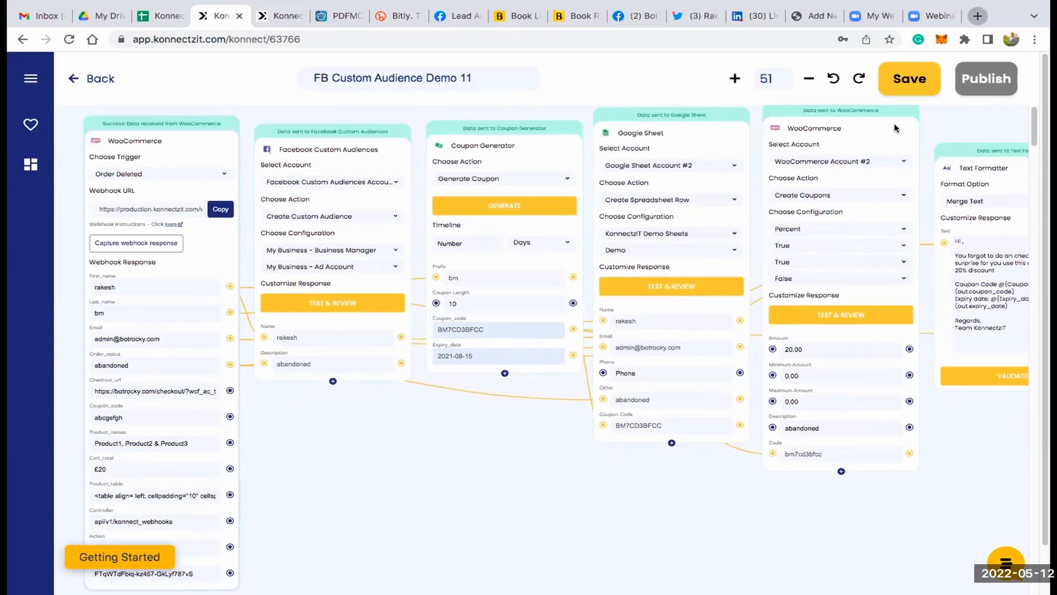
# - Open youtube.com in a new browser tab and search for "konnectzit woocommerce"
pyautogui.hotkey('ctrl', 't')
pyautogui.write('youtube.com')
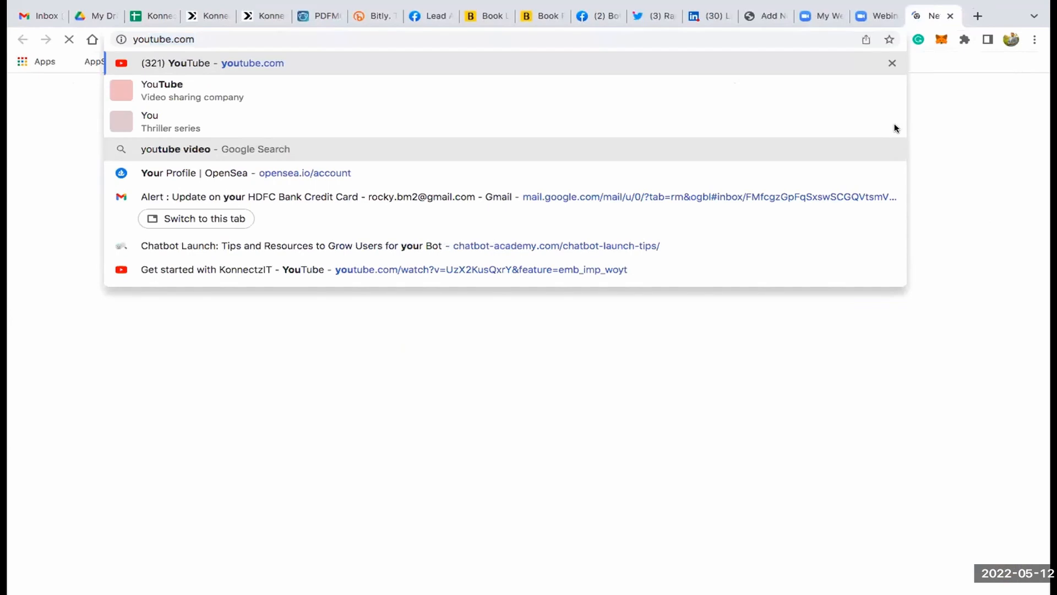
pyautogui.press('Return')
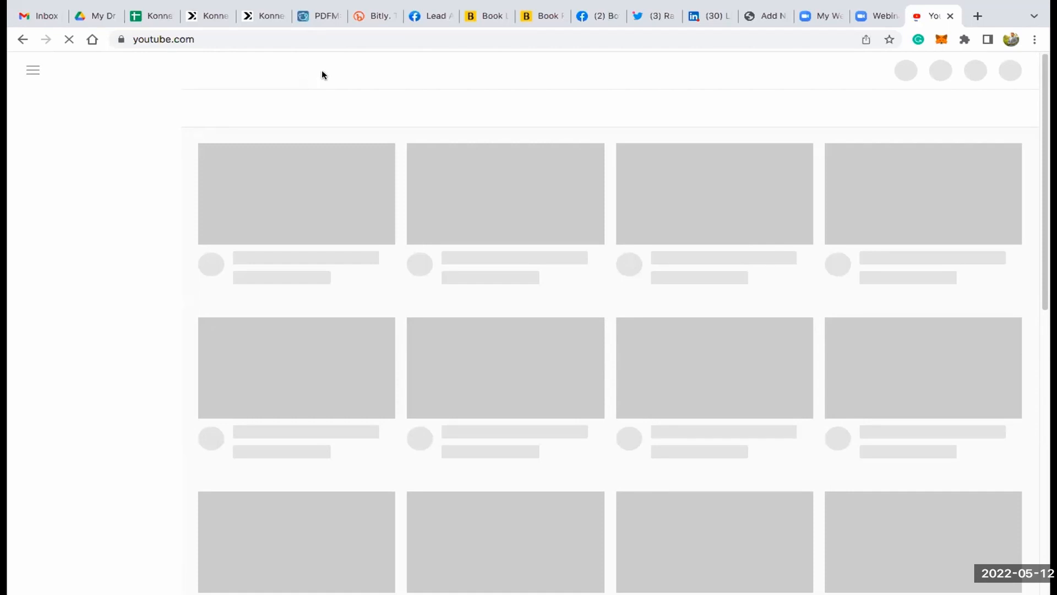
pyautogui.click(324, 71)
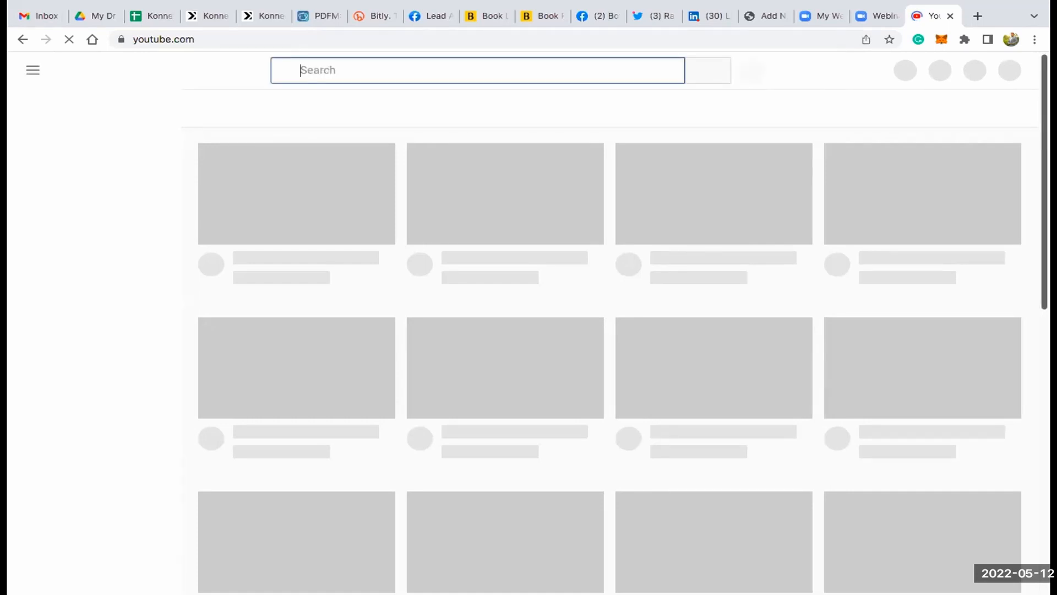
pyautogui.write('konnectzit wood')
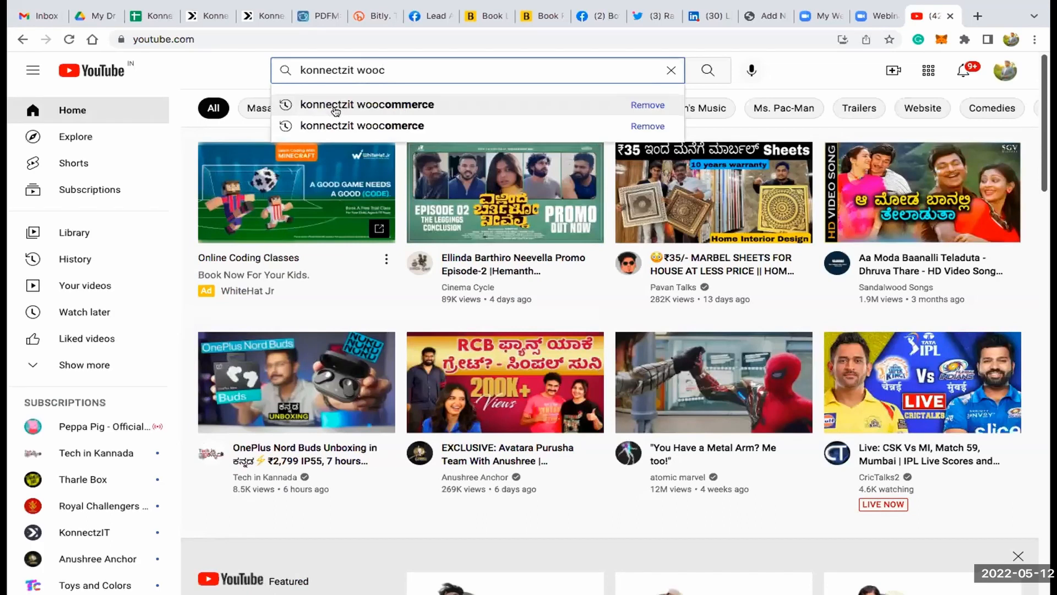
pyautogui.click(336, 110)
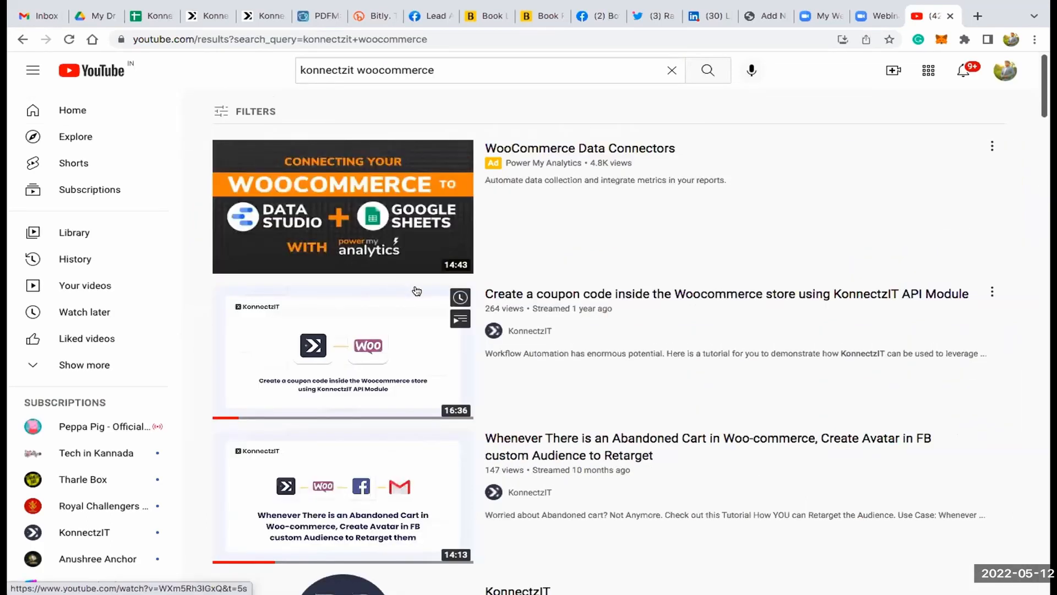
# - Find and open the video "Whenever There is an Abandoned Cart in Woo-commerce, Create Avatar in FB custom Audience to Retarget"
pyautogui.scroll(-1, 406, 305)
pyautogui.scroll(-3, 422, 322)
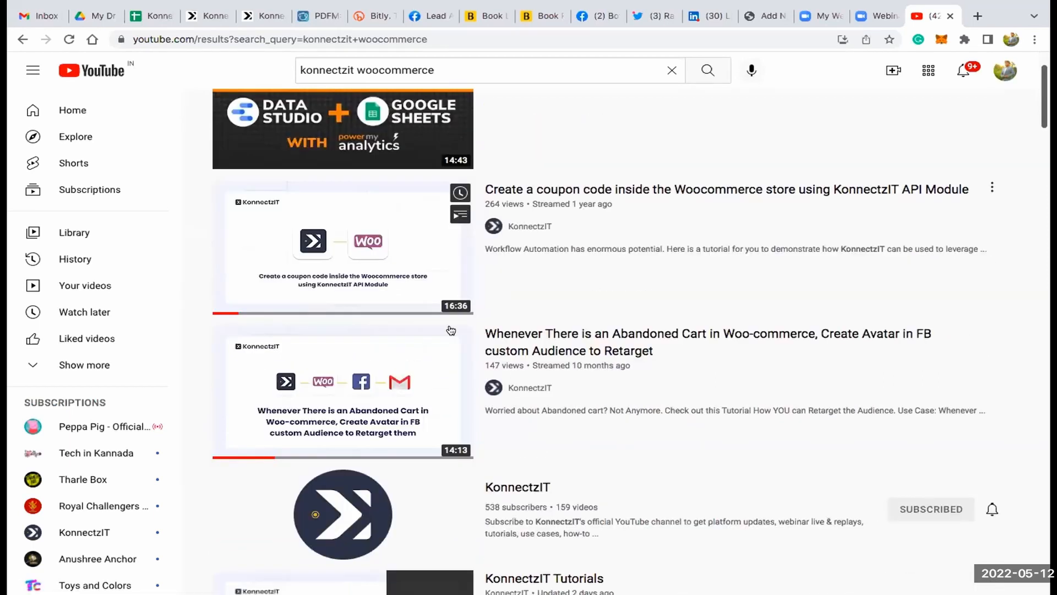
pyautogui.scroll(-2, 434, 274)
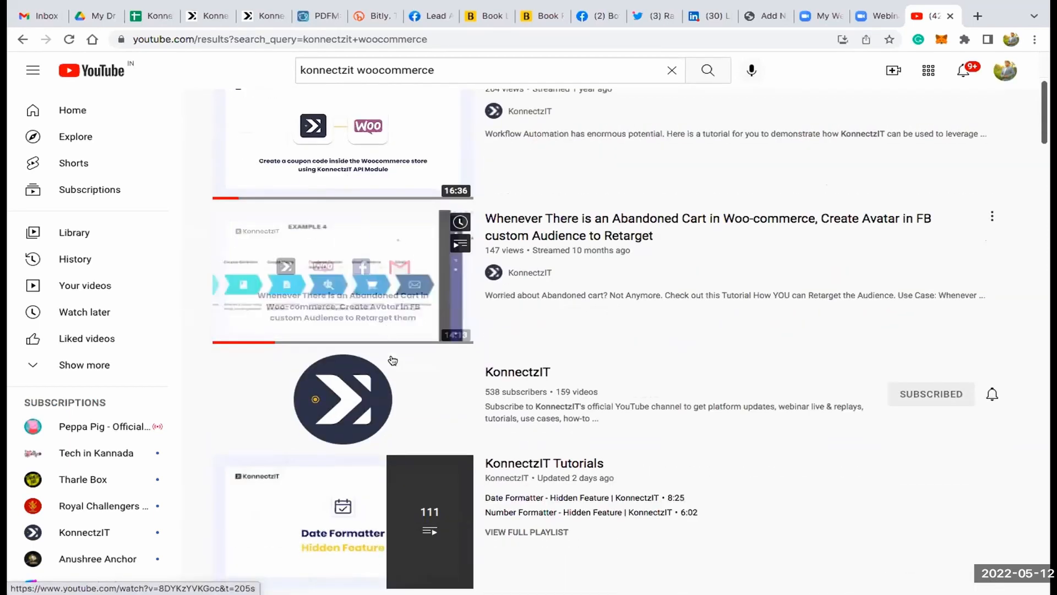
pyautogui.scroll(4, 542, 399)
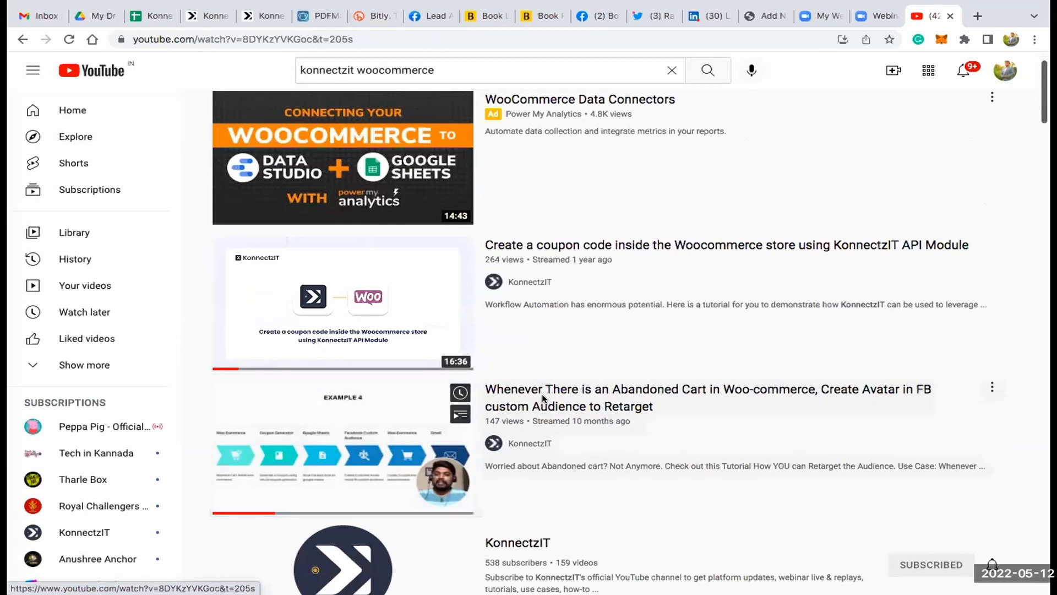
pyautogui.click(538, 404)
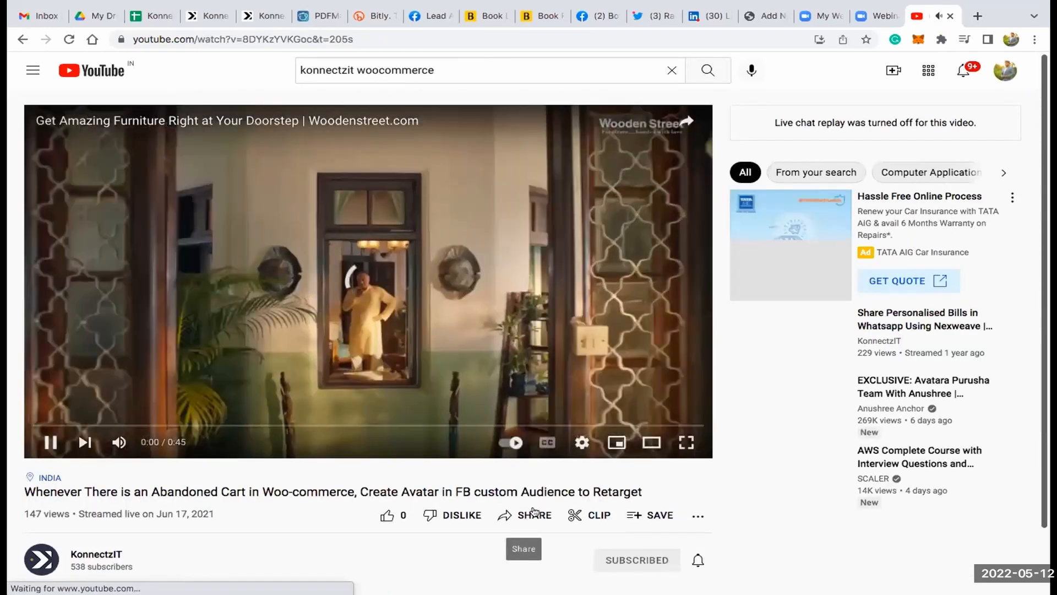
# - Copy the share link of the abandoned cart video and close the YouTube tab to return to the workflow
pyautogui.click(533, 514)
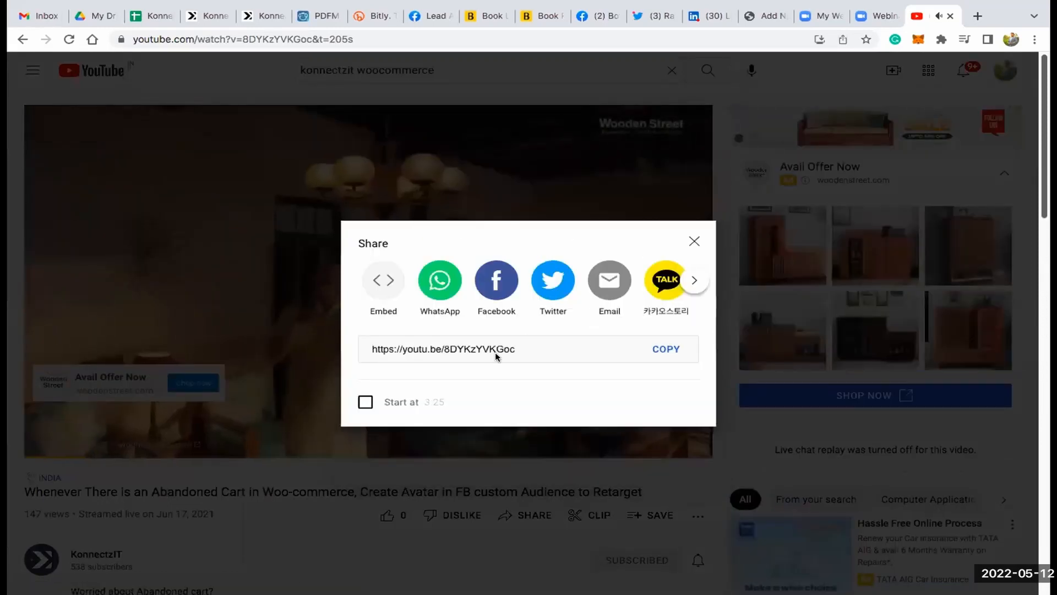
pyautogui.click(662, 349)
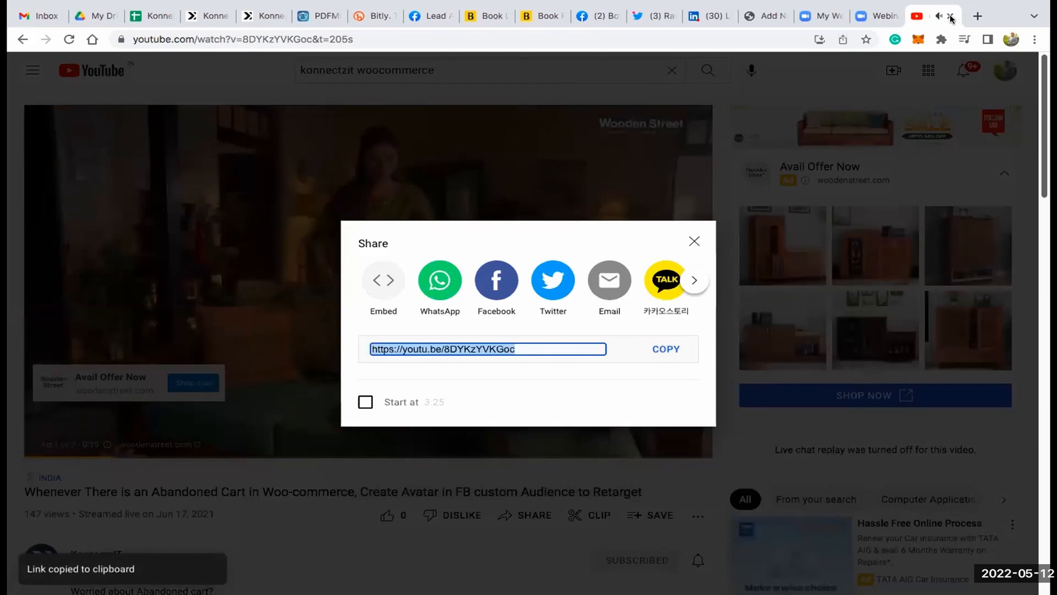
pyautogui.hotkey('ctrl', 'w')
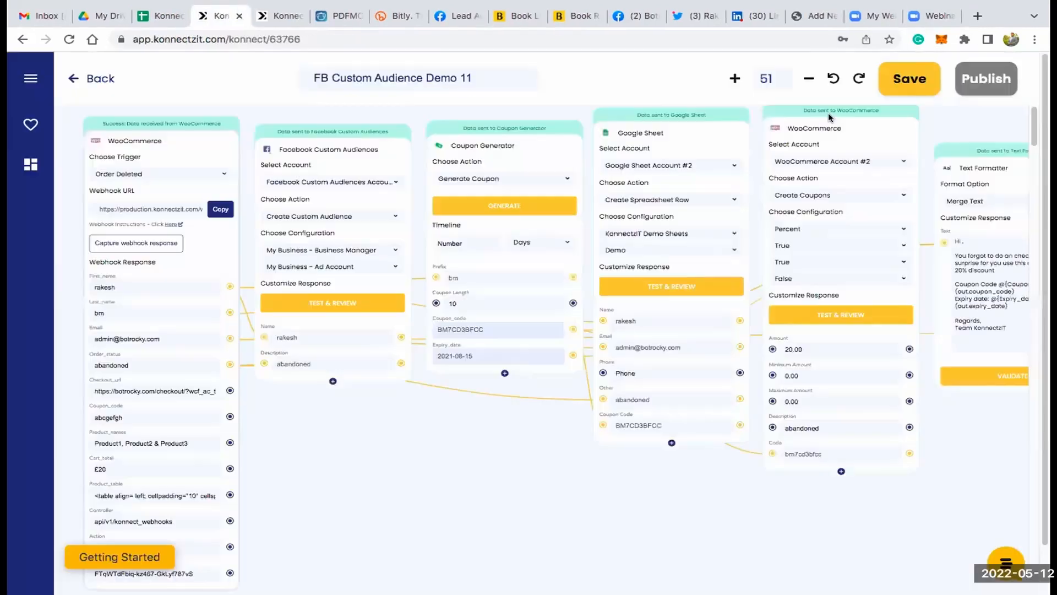